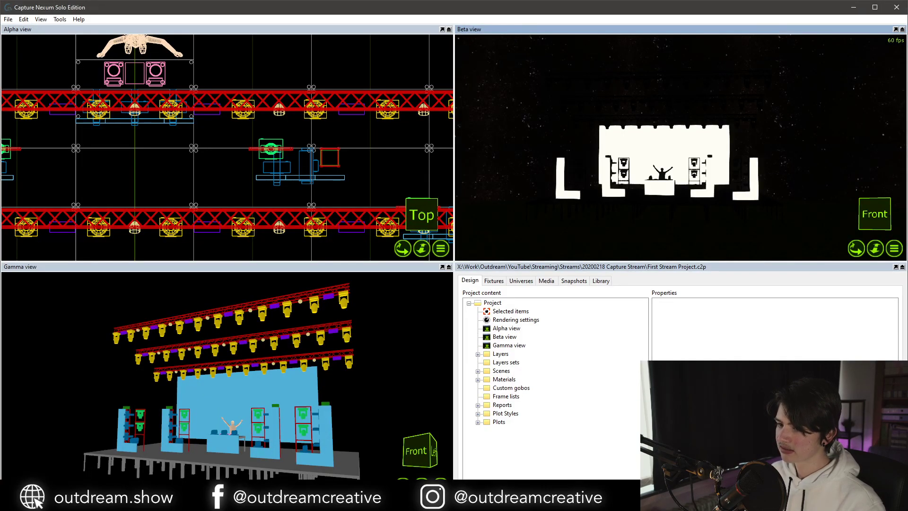
# Maximize the Gamma view and frame the whole stage and lighting rig from the front.
pyautogui.moveTo(288, 377); pyautogui.dragTo(307, 383, button='middle')
pyautogui.moveTo(250, 378); pyautogui.dragTo(267, 369, button='middle')
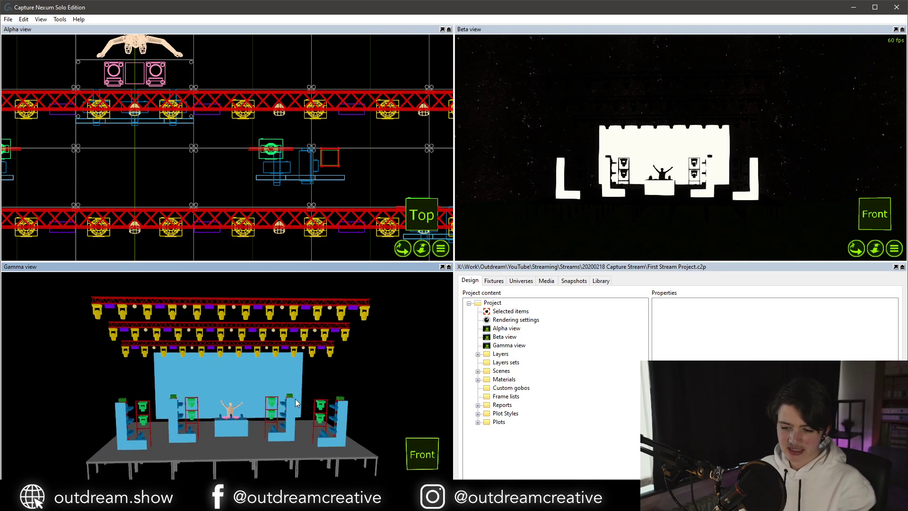
pyautogui.scroll(3, 299, 376)
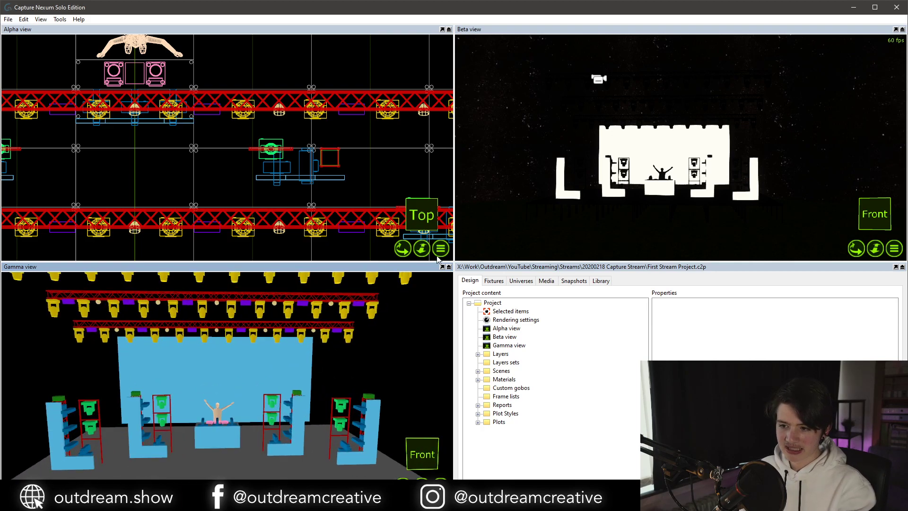
pyautogui.click(442, 266)
pyautogui.scroll(2, 562, 269)
pyautogui.moveTo(538, 277); pyautogui.dragTo(515, 279, button='right')
pyautogui.moveTo(466, 315); pyautogui.dragTo(493, 288, button='middle')
pyautogui.scroll(-2, 468, 318)
pyautogui.moveTo(468, 319); pyautogui.dragTo(460, 283, button='right')
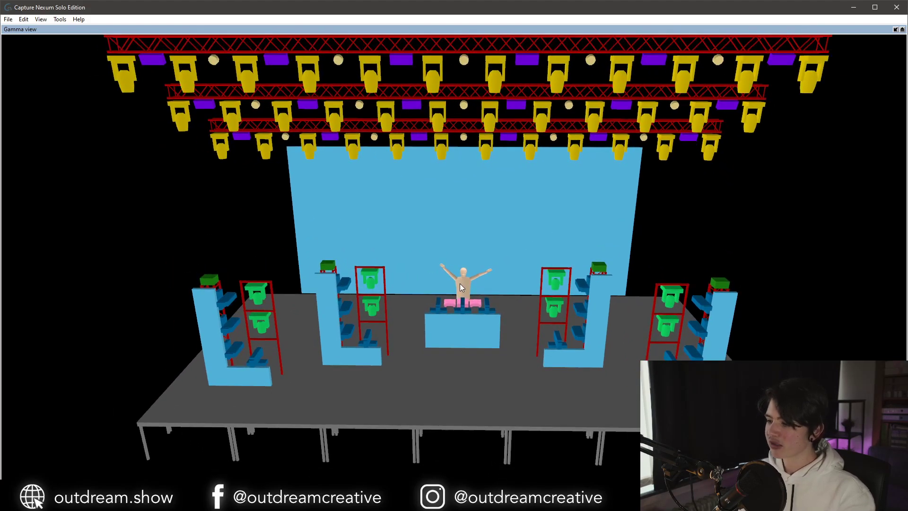
# Examine the stage in the Gamma view, from the DJ booth and LED wall to the side towers and front trusses.
pyautogui.scroll(2, 489, 313)
pyautogui.scroll(1, 481, 325)
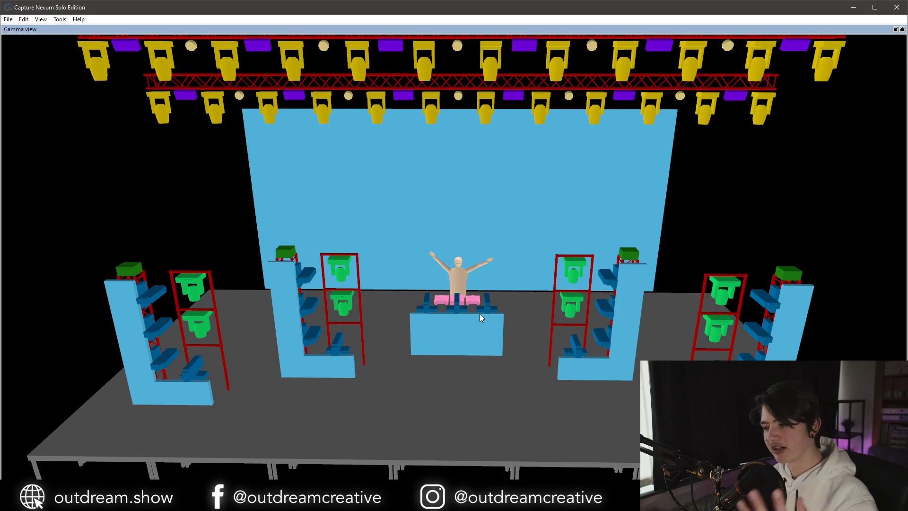
pyautogui.moveTo(479, 314); pyautogui.dragTo(466, 334, button='right')
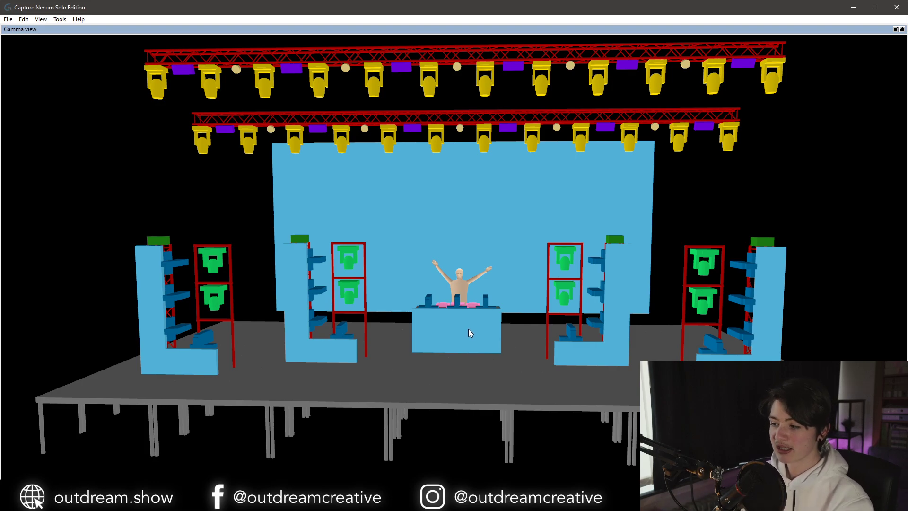
pyautogui.moveTo(378, 300); pyautogui.dragTo(418, 289, button='middle')
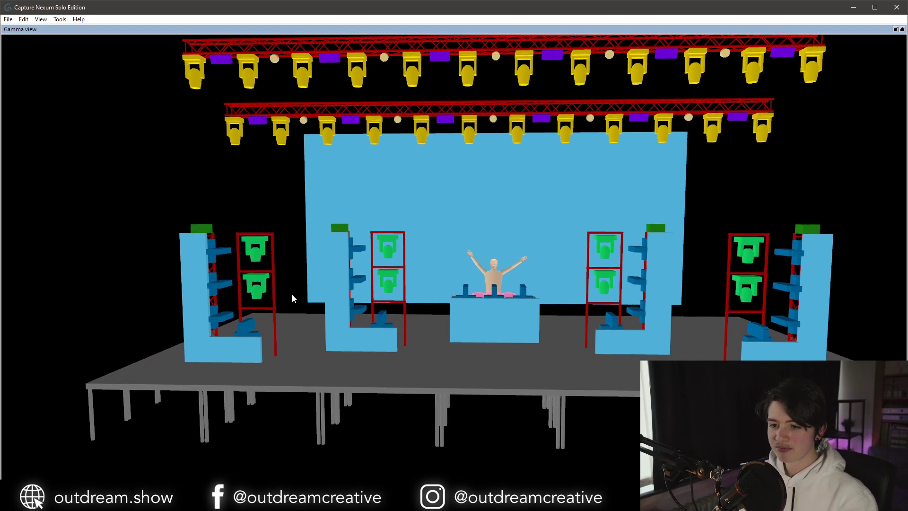
pyautogui.scroll(-2, 314, 305)
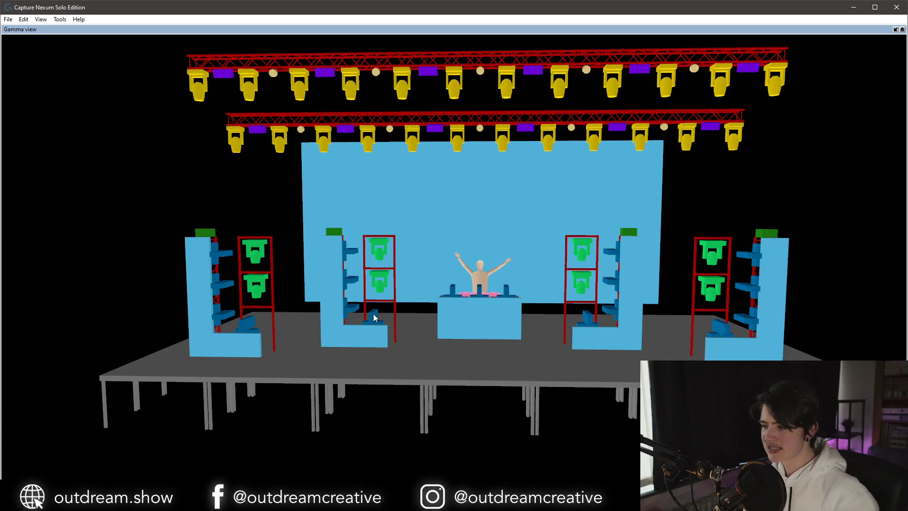
pyautogui.moveTo(394, 308)
pyautogui.mouseDown(button='middle')
pyautogui.moveTo(496, 312)
pyautogui.moveTo(395, 319)
pyautogui.mouseUp(button='middle')
pyautogui.moveTo(449, 310); pyautogui.dragTo(473, 296, button='middle')
pyautogui.moveTo(397, 296); pyautogui.dragTo(422, 290, button='middle')
pyautogui.doubleClick(508, 168)
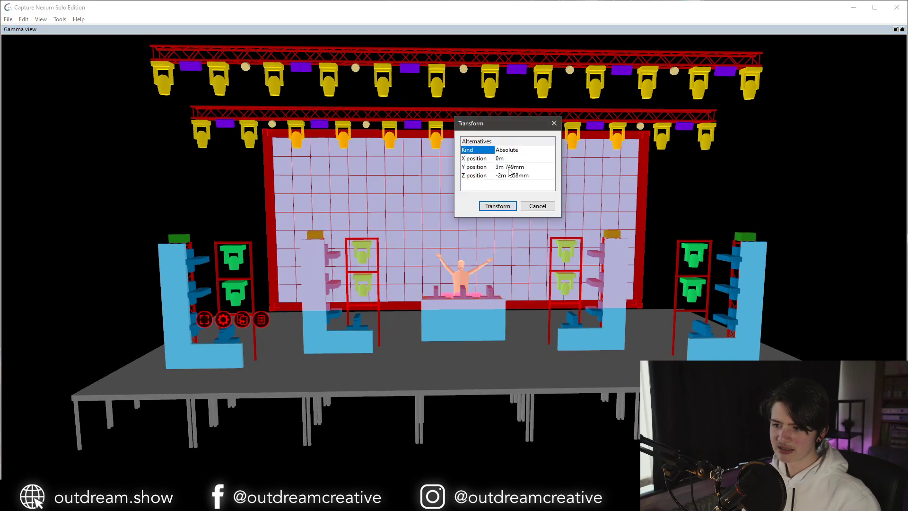
pyautogui.click(538, 206)
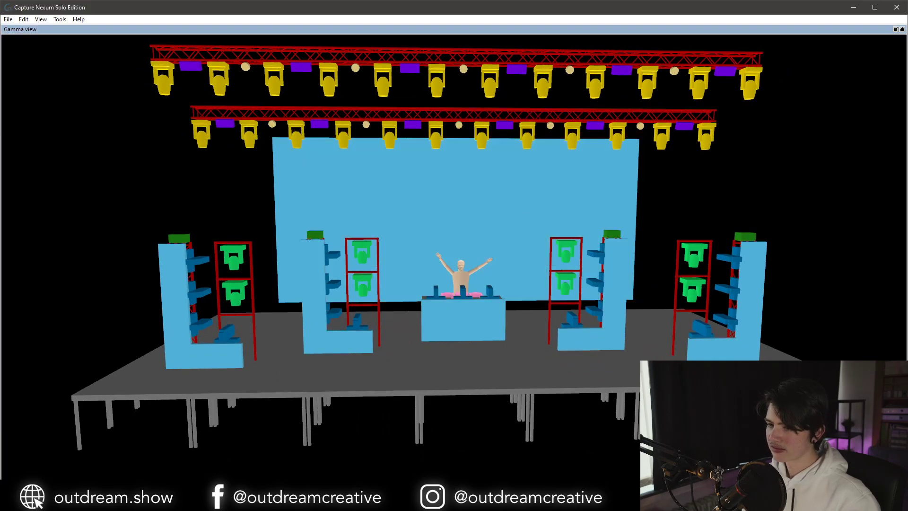
pyautogui.moveTo(522, 208); pyautogui.dragTo(446, 221, button='right')
pyautogui.click(467, 210)
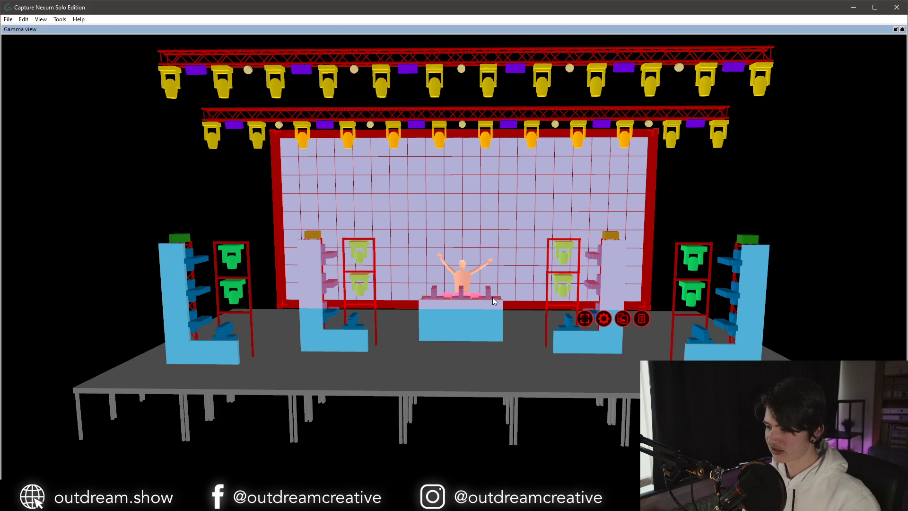
pyautogui.press('Escape')
# Examine the overhead trusses and side towers from an angled viewpoint in the Gamma view.
pyautogui.moveTo(493, 297); pyautogui.dragTo(469, 211, button='middle')
pyautogui.scroll(-2, 497, 284)
pyautogui.moveTo(469, 211); pyautogui.dragTo(260, 60, button='right')
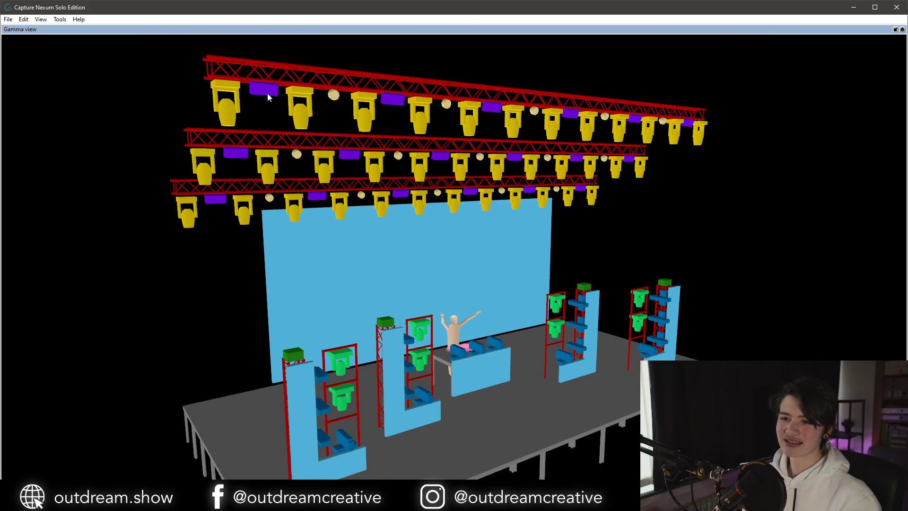
pyautogui.moveTo(254, 218); pyautogui.dragTo(270, 237, button='right')
pyautogui.moveTo(359, 232); pyautogui.dragTo(372, 215, button='middle')
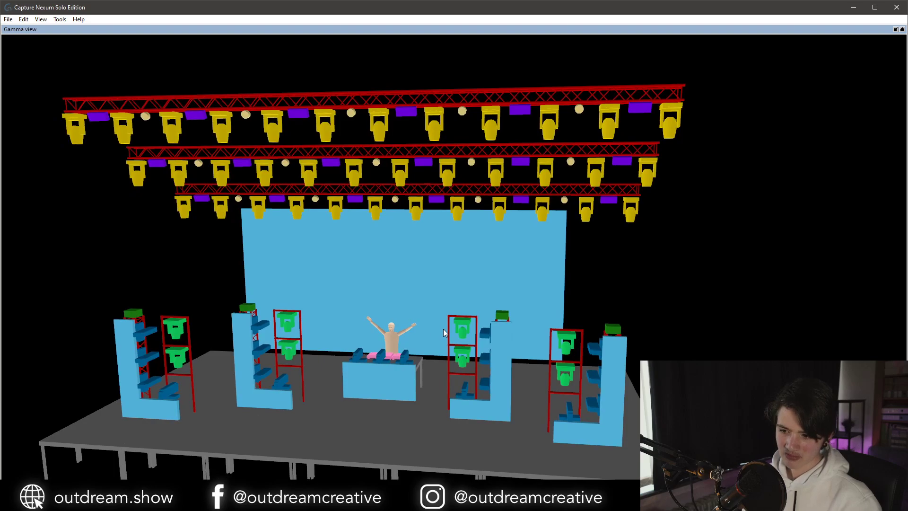
# Select all the green moving lights on the ladders, restore the multi-view layout, display the selection's properties, and clear the selection.
pyautogui.click(466, 334)
pyautogui.click(465, 337)
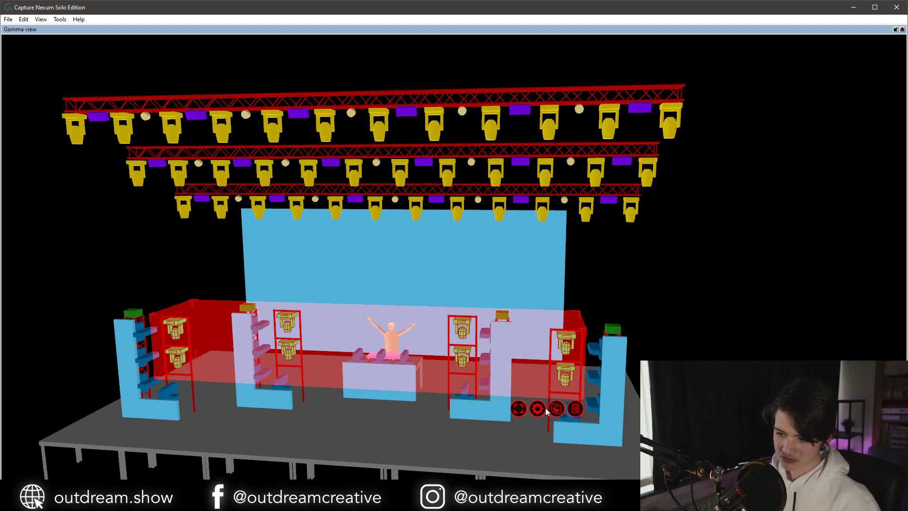
pyautogui.click(577, 413)
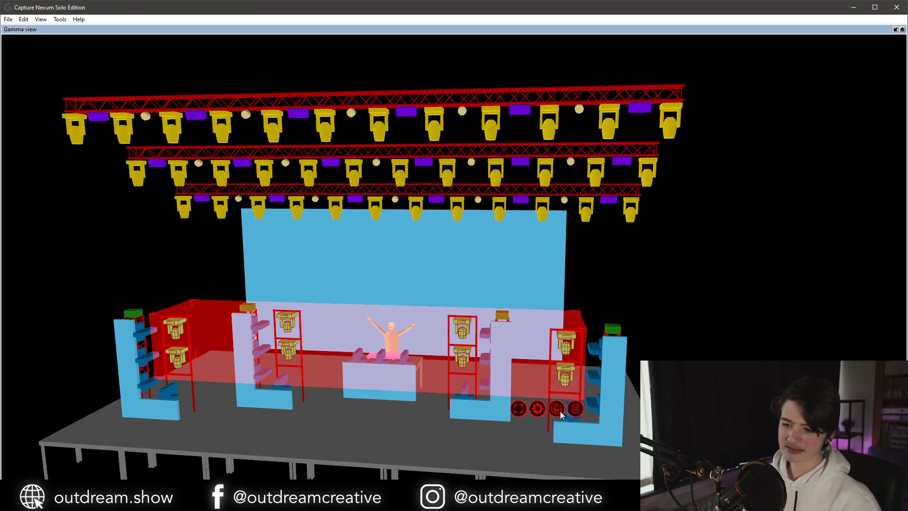
pyautogui.click(895, 29)
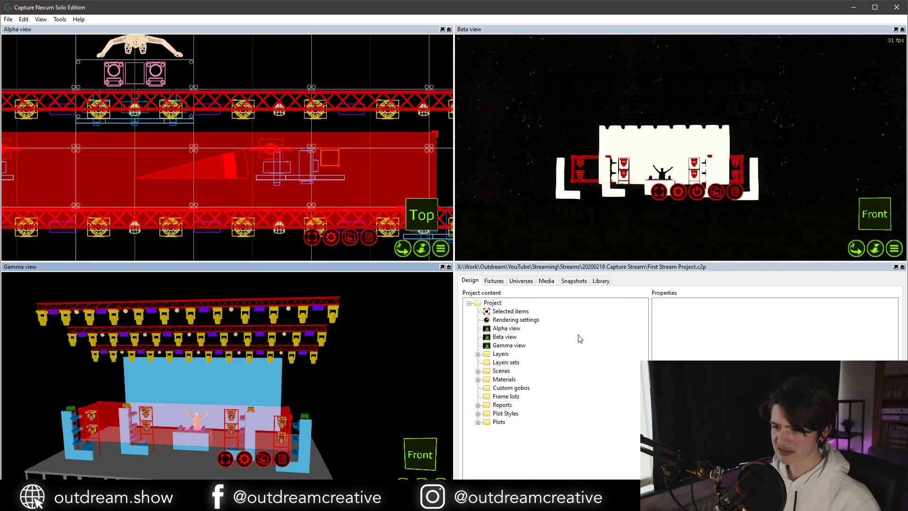
pyautogui.click(510, 311)
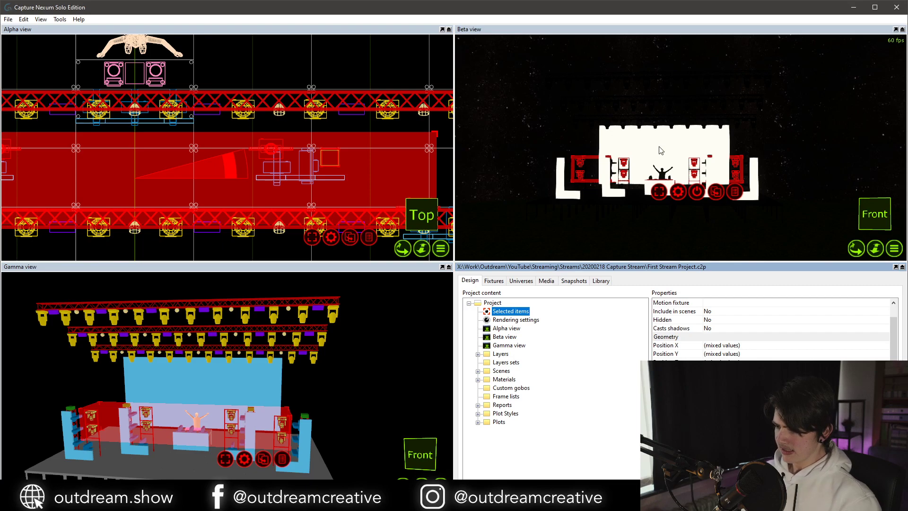
pyautogui.click(289, 353)
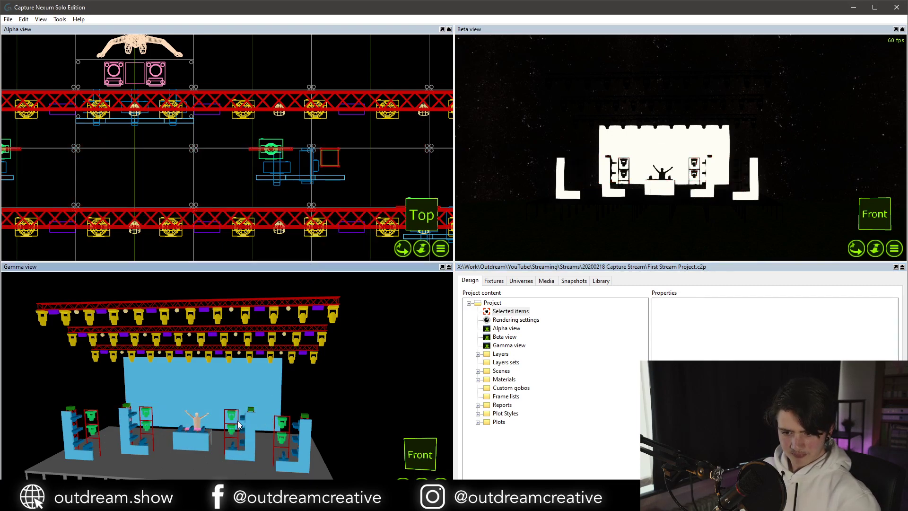
# Select all the Washes layer fixtures on the towers and DJ booth, and clear the selection.
pyautogui.click(245, 420)
pyautogui.hotkey('ctrl', 'shift', 'a')
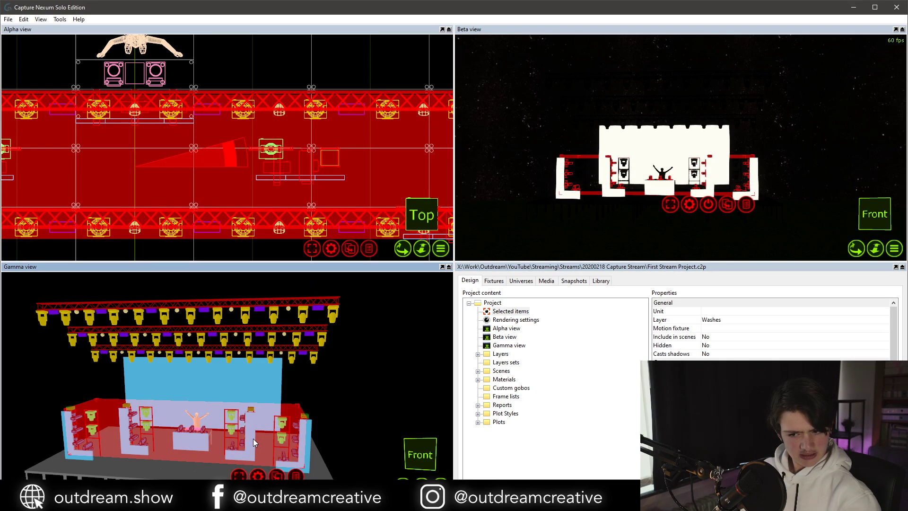
pyautogui.click(299, 472)
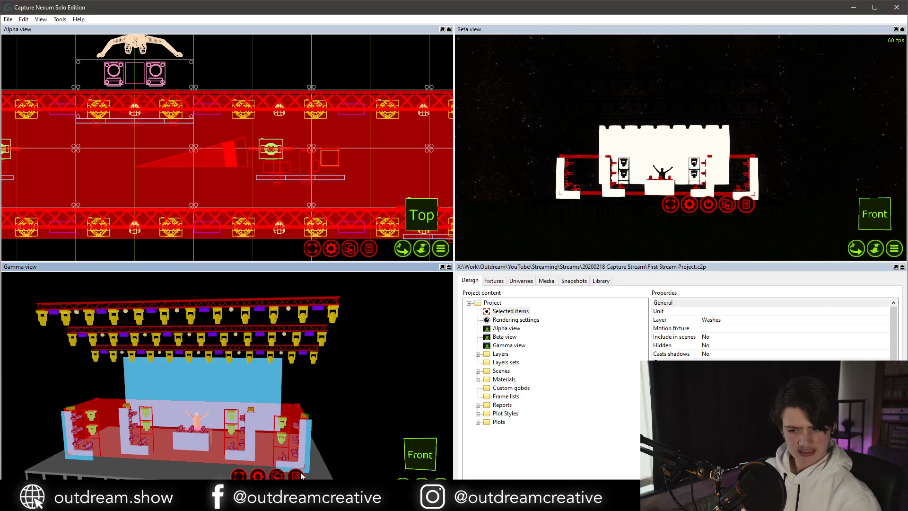
pyautogui.click(333, 395)
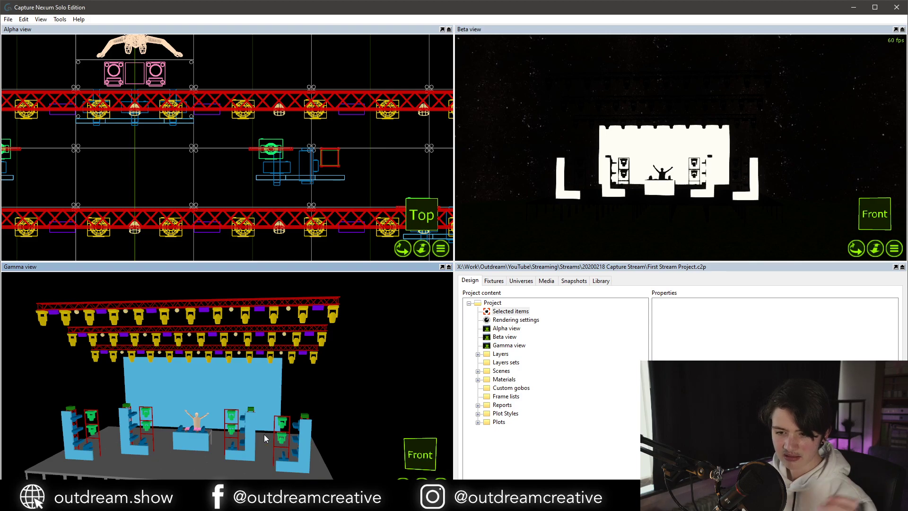
# Examine the full surroundings of the stage in the Beta view and select the large cylindrical enclosure around it.
pyautogui.moveTo(264, 430); pyautogui.dragTo(232, 431, button='right')
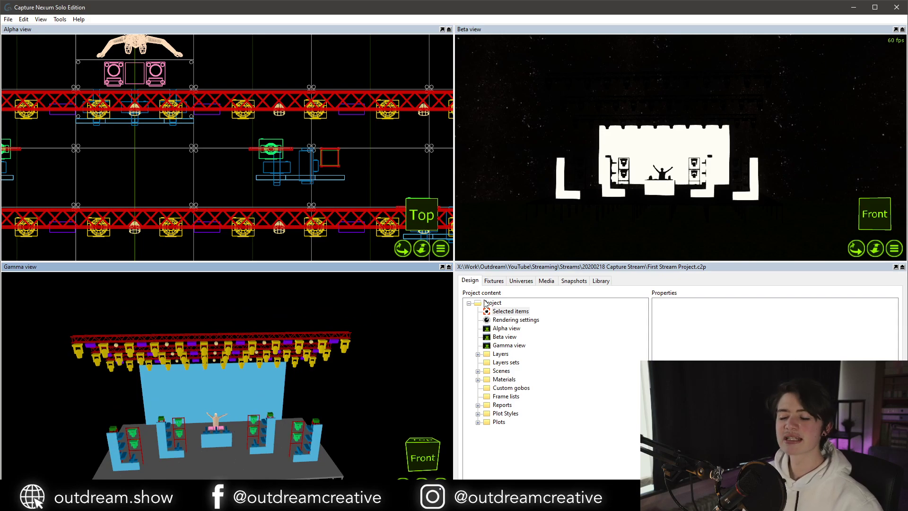
pyautogui.click(778, 40)
pyautogui.click(810, 43)
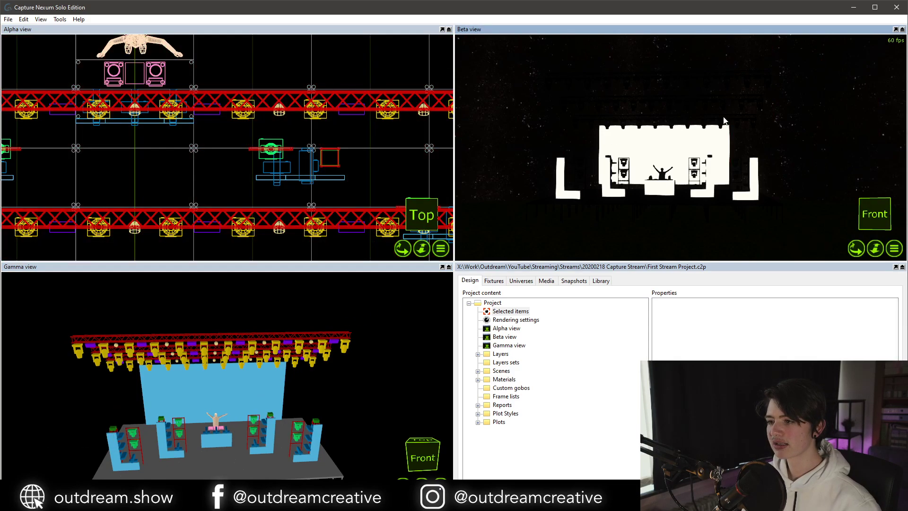
pyautogui.moveTo(717, 70); pyautogui.dragTo(725, 70, button='middle')
pyautogui.click(725, 69)
pyautogui.scroll(-8, 726, 70)
pyautogui.click(726, 70)
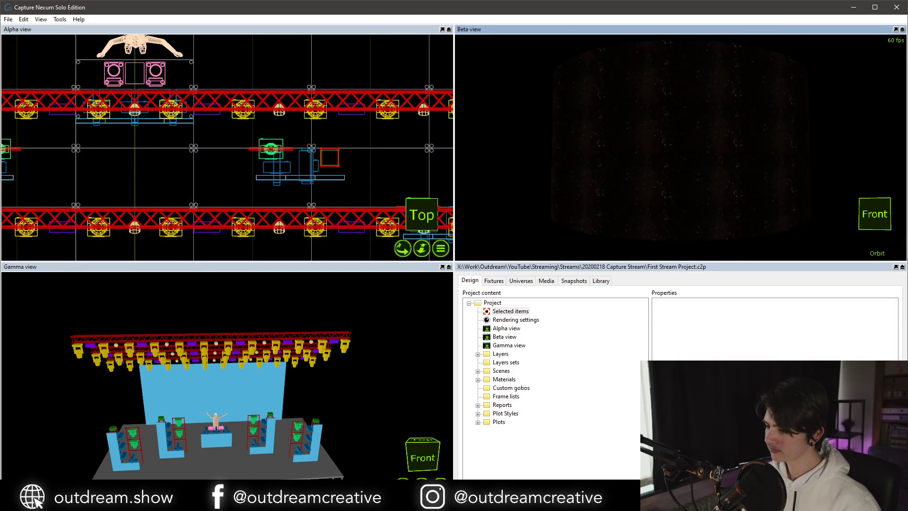
pyautogui.moveTo(712, 125); pyautogui.dragTo(712, 126, button='right')
pyautogui.click(682, 113)
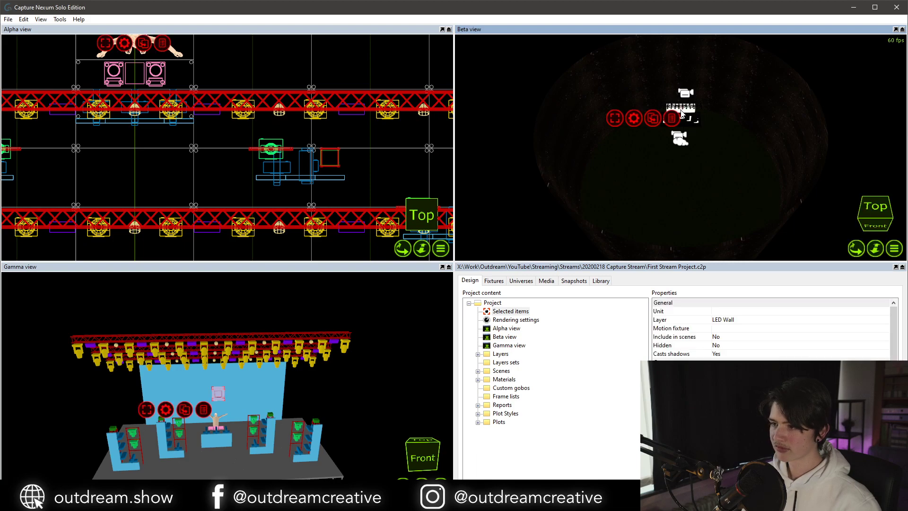
pyautogui.click(714, 164)
pyautogui.moveTo(714, 163)
pyautogui.mouseDown(button='right')
pyautogui.moveTo(723, 165)
pyautogui.moveTo(700, 155)
pyautogui.moveTo(721, 166)
pyautogui.moveTo(728, 144)
pyautogui.moveTo(716, 172)
pyautogui.moveTo(695, 170)
pyautogui.moveTo(716, 180)
pyautogui.mouseUp(button='right')
pyautogui.click(716, 180)
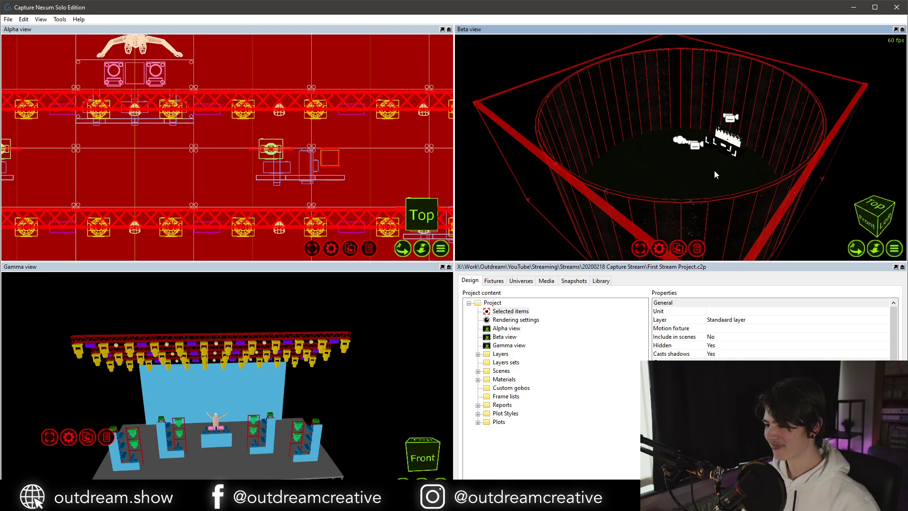
# Deselect the enclosure, briefly select the LED wall, and return the Beta view to a frontal view of the stage.
pyautogui.scroll(3, 699, 153)
pyautogui.scroll(2, 699, 153)
pyautogui.press('Escape')
pyautogui.click(755, 118)
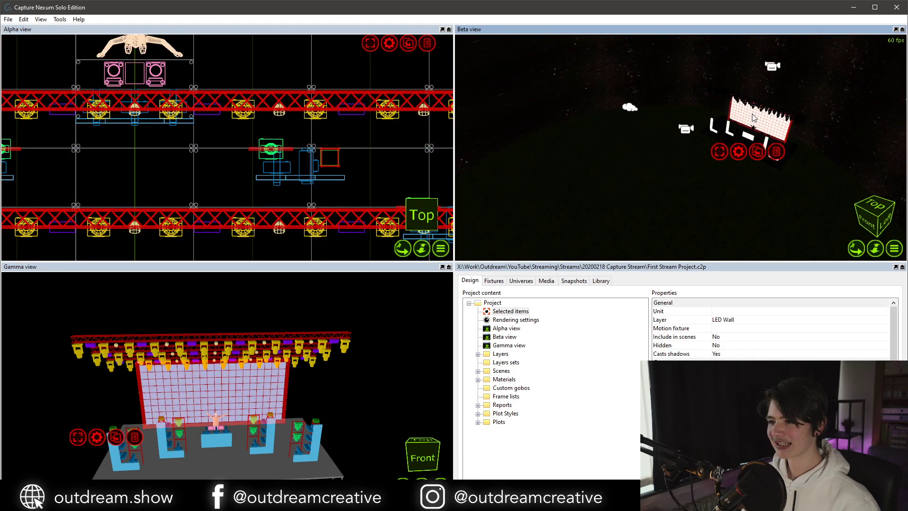
pyautogui.scroll(3, 755, 117)
pyautogui.press('Escape')
pyautogui.moveTo(755, 117); pyautogui.dragTo(850, 204, button='right')
pyautogui.scroll(-2, 850, 204)
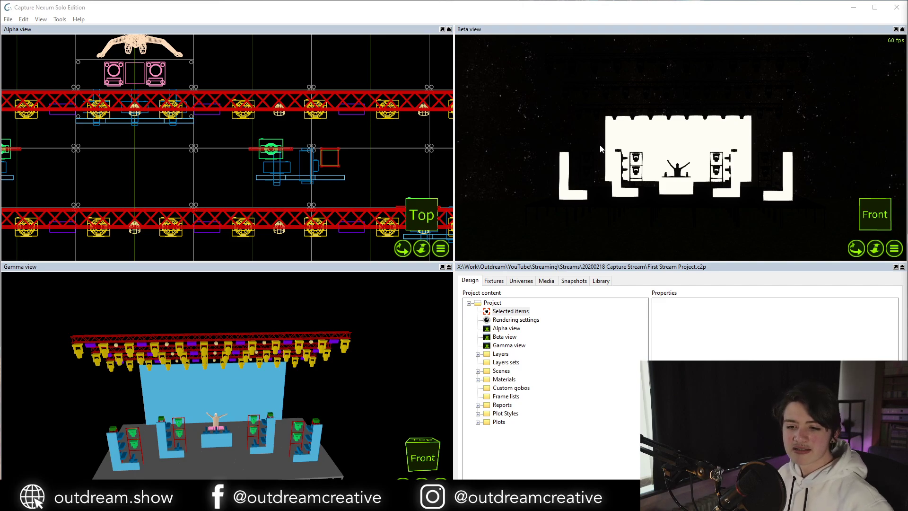
# Switch the Gamma view to wireframe rendering and display the stage from the front.
pyautogui.moveTo(285, 353); pyautogui.dragTo(276, 364, button='middle')
pyautogui.press('3')
pyautogui.press('2')
pyautogui.press('1')
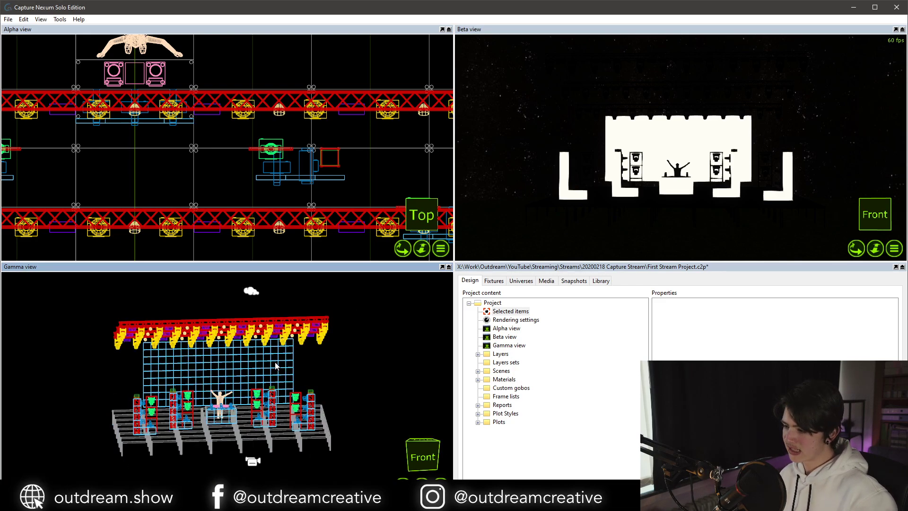
pyautogui.press('f')
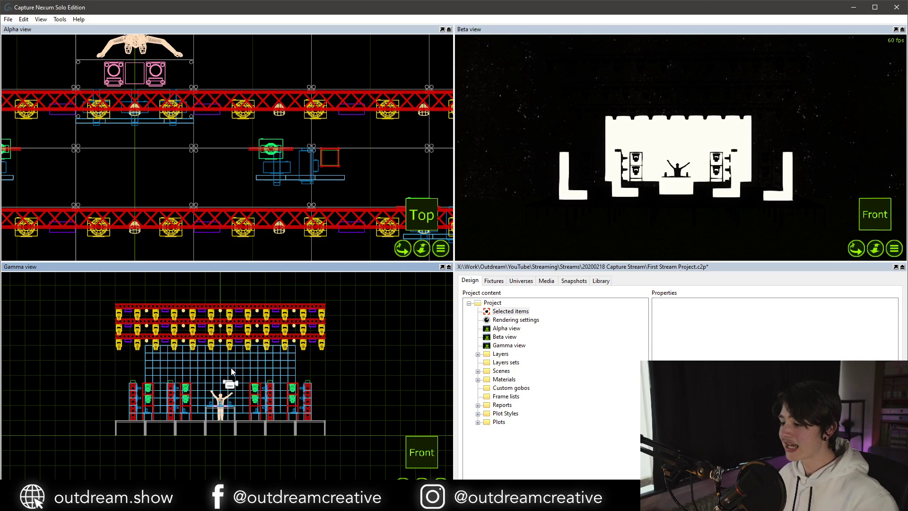
# Window-select the entire outer left tower in the Gamma view, including its LED panels, truss and fixtures.
pyautogui.scroll(1, 175, 408)
pyautogui.click(146, 405)
pyautogui.scroll(4, 146, 405)
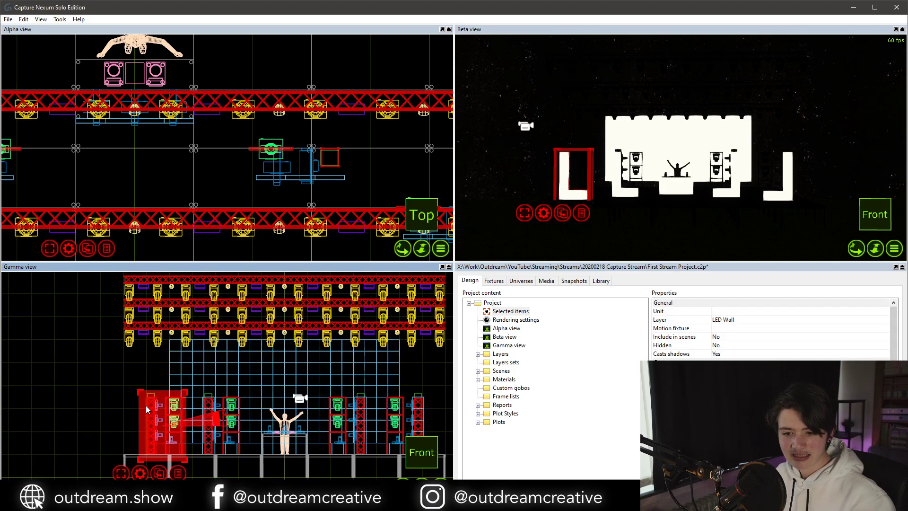
pyautogui.press('Escape')
pyautogui.moveTo(116, 366); pyautogui.dragTo(197, 474)
pyautogui.scroll(-5, 183, 433)
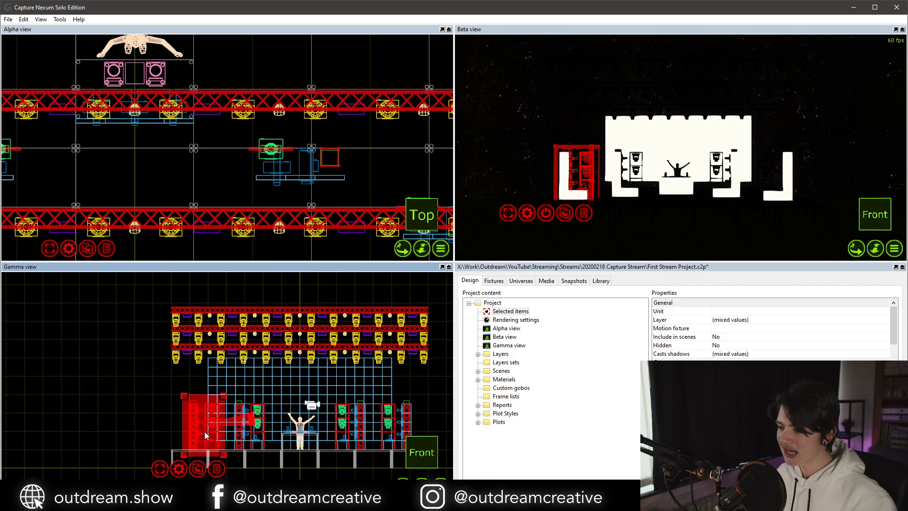
pyautogui.scroll(-2, 211, 416)
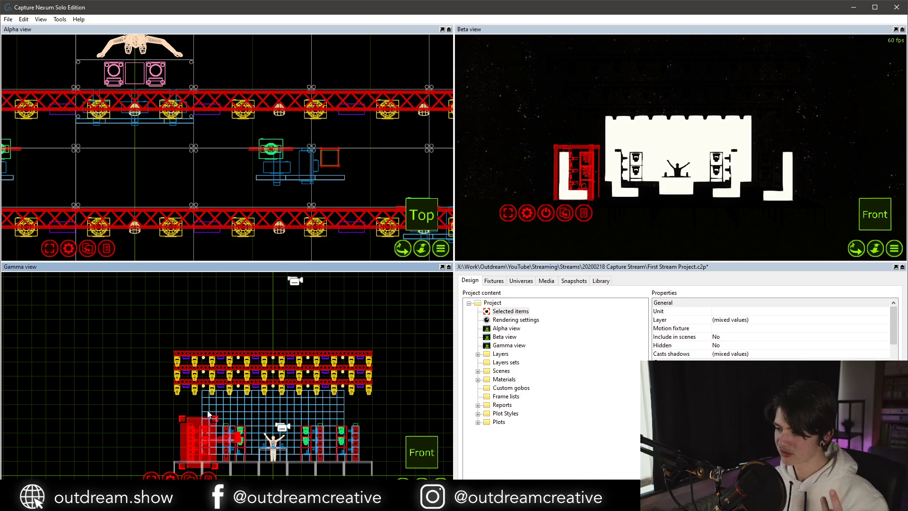
pyautogui.scroll(-1, 204, 423)
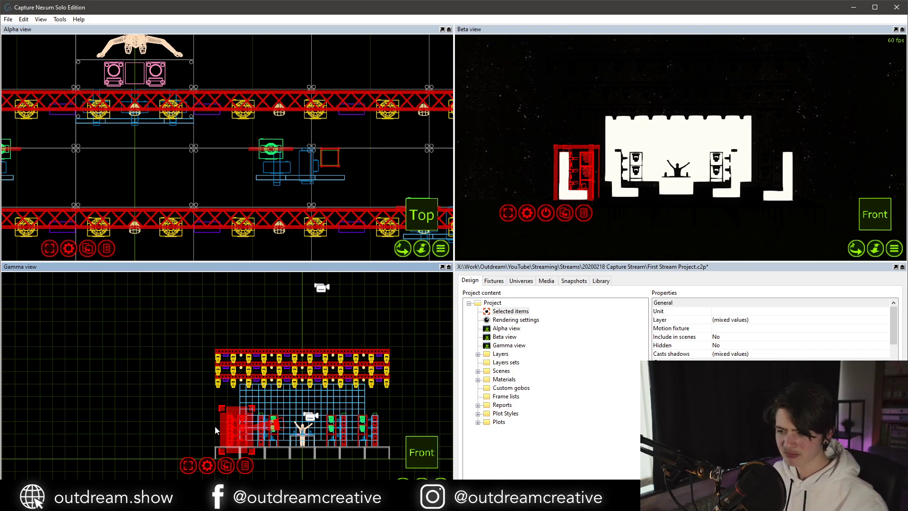
pyautogui.moveTo(215, 426); pyautogui.dragTo(232, 411, button='middle')
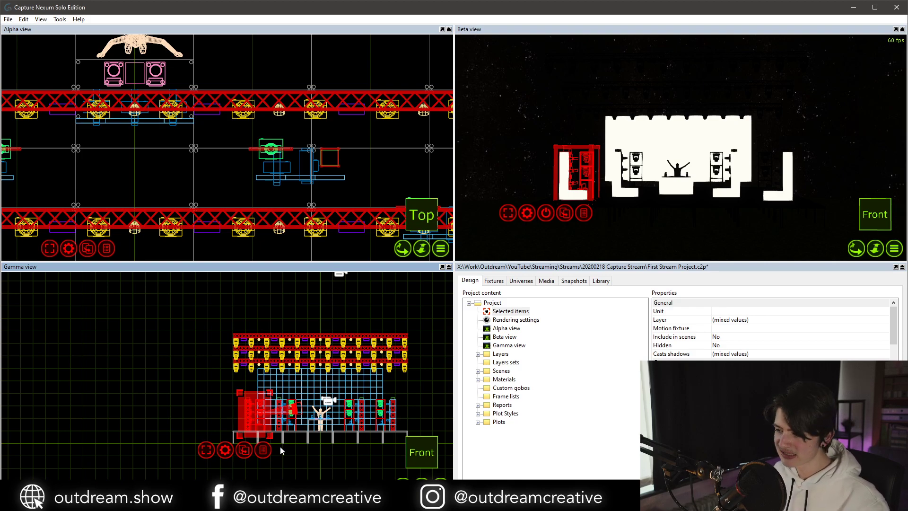
pyautogui.scroll(3, 279, 444)
pyautogui.moveTo(276, 424)
pyautogui.mouseDown(button='right')
pyautogui.moveTo(249, 435)
pyautogui.moveTo(273, 431)
pyautogui.mouseUp(button='right')
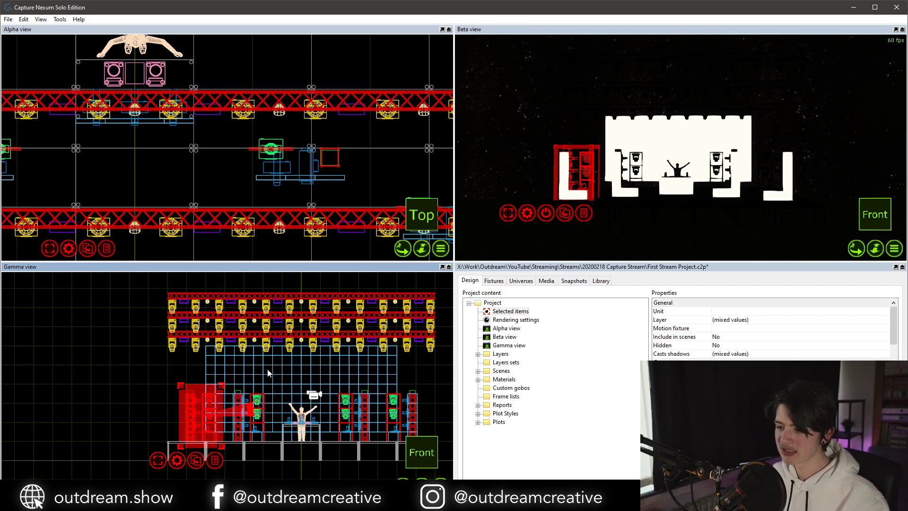
# Move the selected outer tower away from the stage in the Gamma view and delete it.
pyautogui.moveTo(304, 397); pyautogui.dragTo(369, 411, button='right')
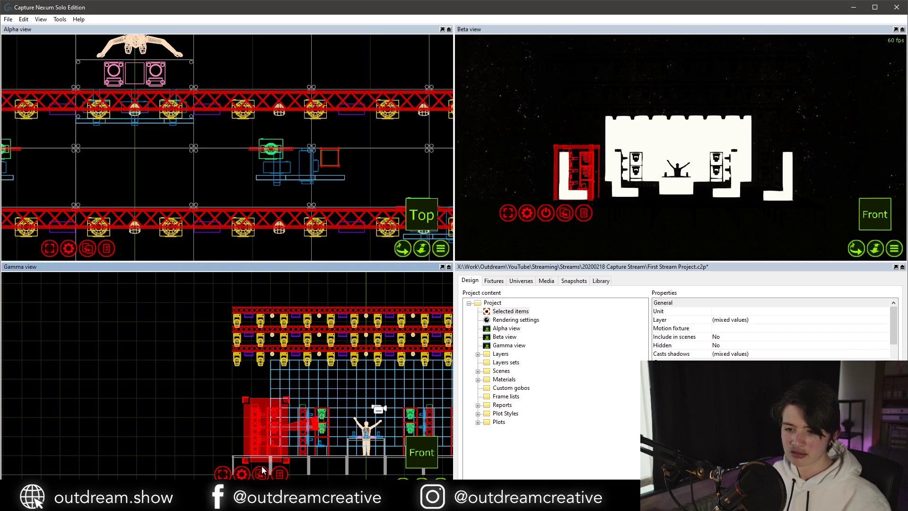
pyautogui.moveTo(273, 441); pyautogui.dragTo(123, 407)
pyautogui.moveTo(123, 408); pyautogui.dragTo(170, 397, button='right')
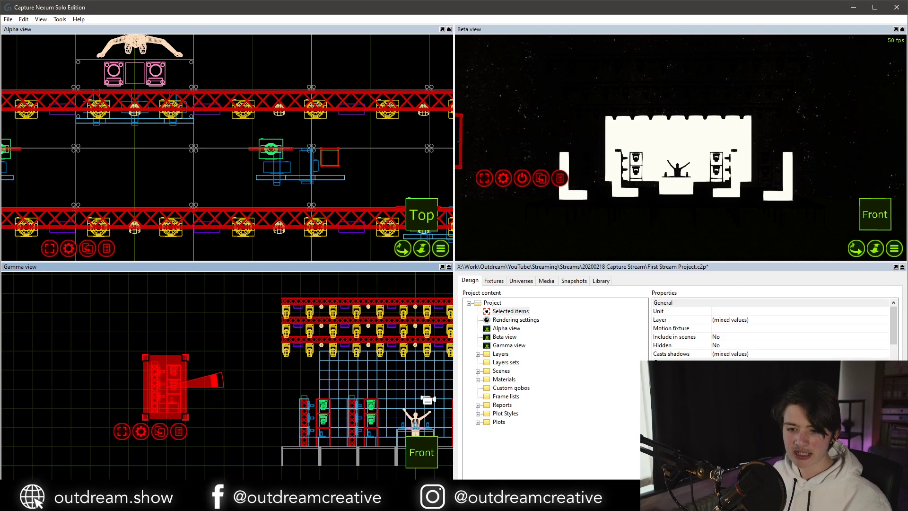
pyautogui.moveTo(158, 378); pyautogui.dragTo(84, 380)
pyautogui.moveTo(84, 380); pyautogui.dragTo(128, 380, button='right')
pyautogui.moveTo(153, 387); pyautogui.dragTo(128, 375)
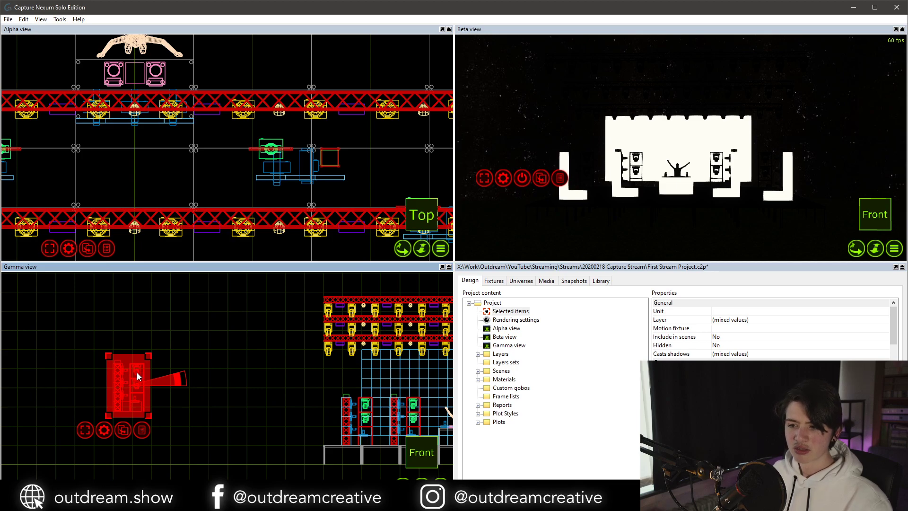
pyautogui.press('Delete')
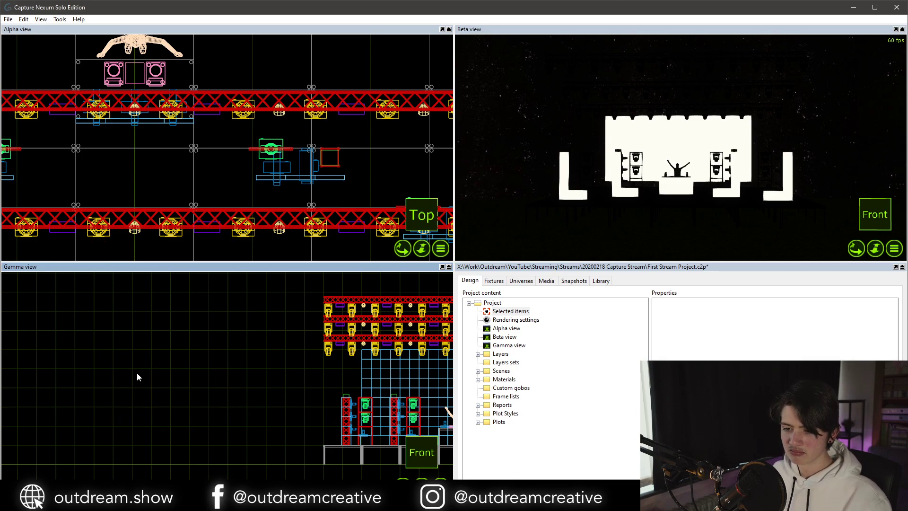
# Start a new project and discard the unsaved changes to First Stream Project.c2p.
pyautogui.click(8, 19)
pyautogui.click(32, 41)
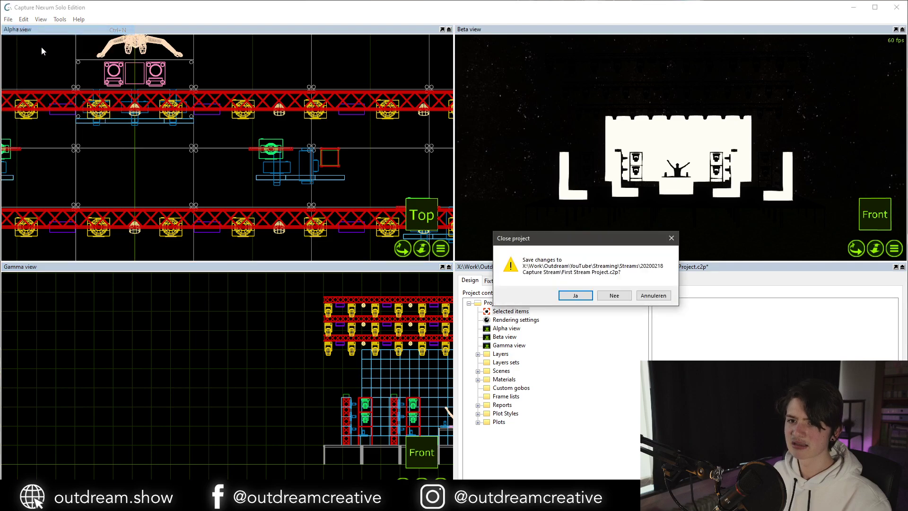
pyautogui.click(613, 295)
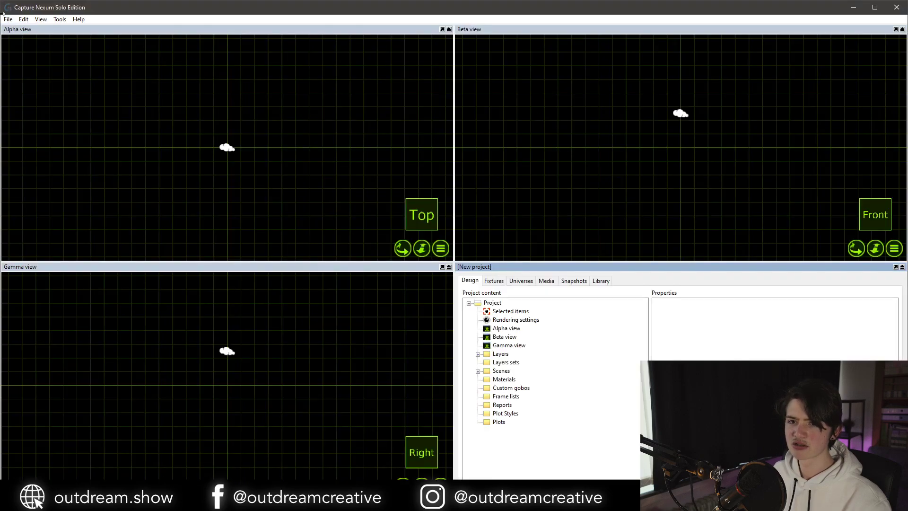
# Import First Stream Project.c2p as a model from the 20200218 Capture Stream folder.
pyautogui.click(8, 19)
pyautogui.click(38, 88)
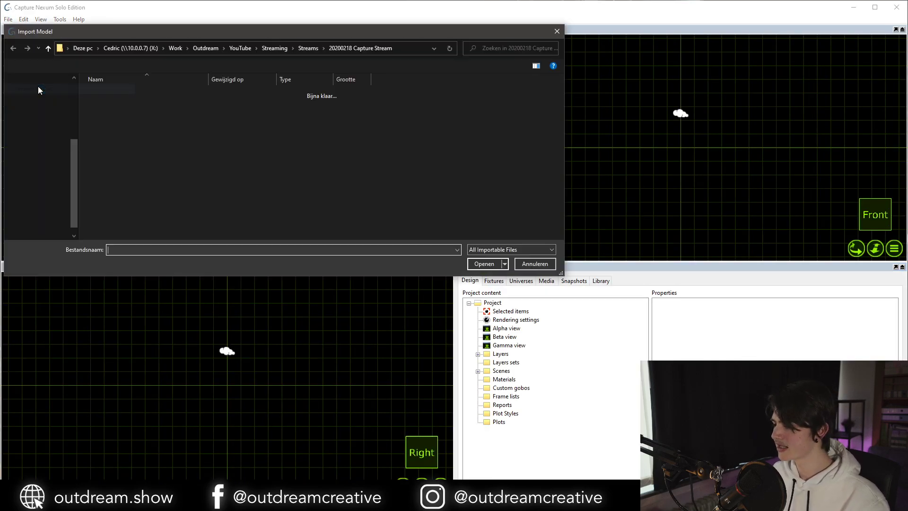
pyautogui.doubleClick(99, 95)
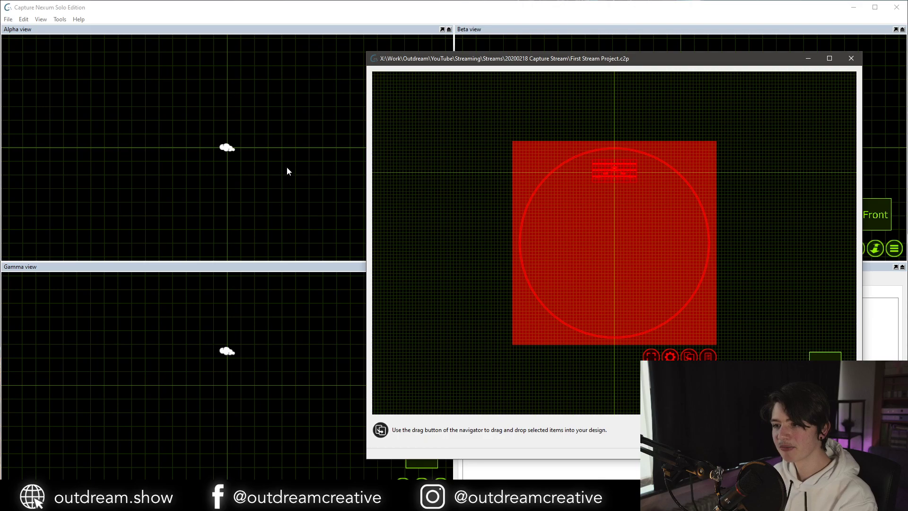
# Select only the inner left tower assembly in the import window, place it at the drop point in the Alpha view, and close the import window.
pyautogui.click(340, 198)
pyautogui.click(478, 196)
pyautogui.scroll(5, 622, 188)
pyautogui.scroll(6, 596, 160)
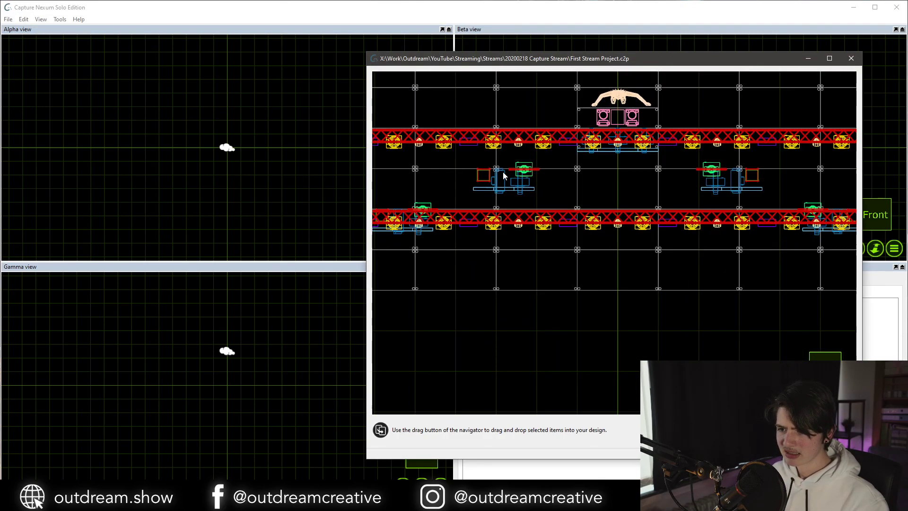
pyautogui.moveTo(561, 210); pyautogui.dragTo(161, 148)
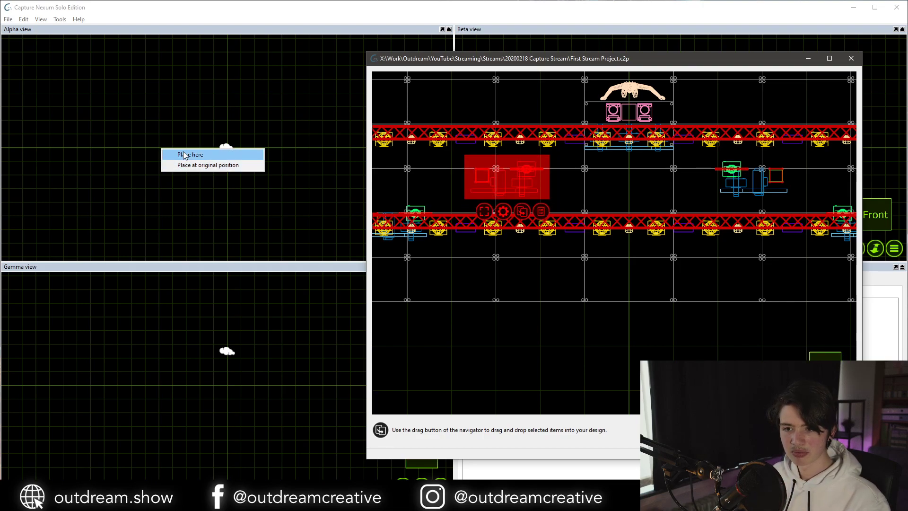
pyautogui.click(179, 155)
pyautogui.click(851, 58)
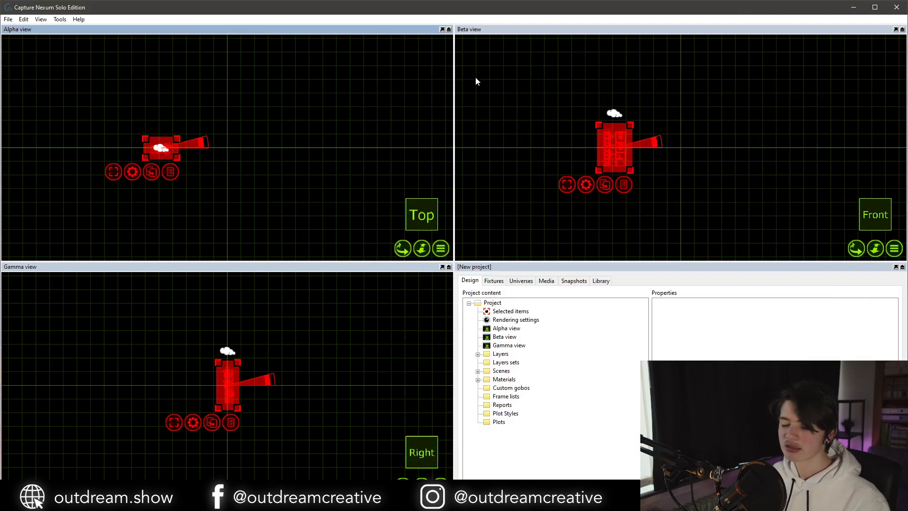
pyautogui.scroll(4, 630, 154)
pyautogui.doubleClick(628, 126)
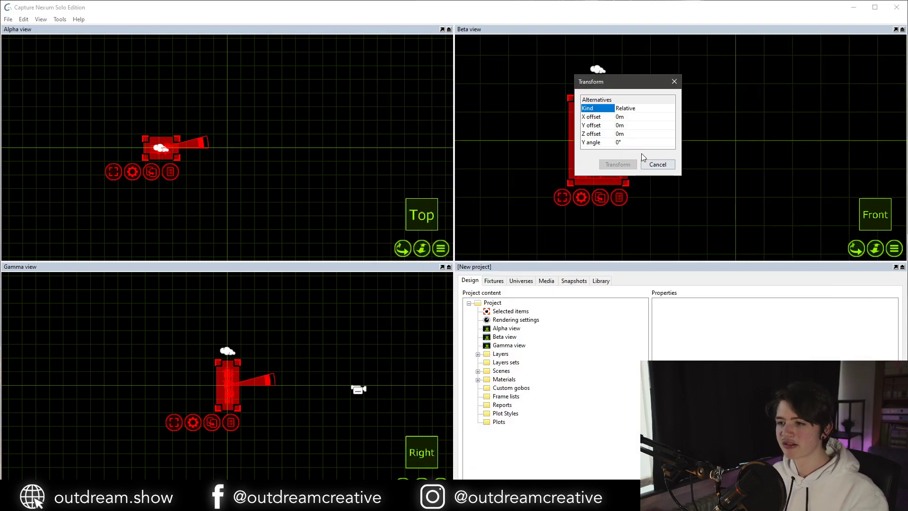
pyautogui.click(629, 108)
pyautogui.click(627, 116)
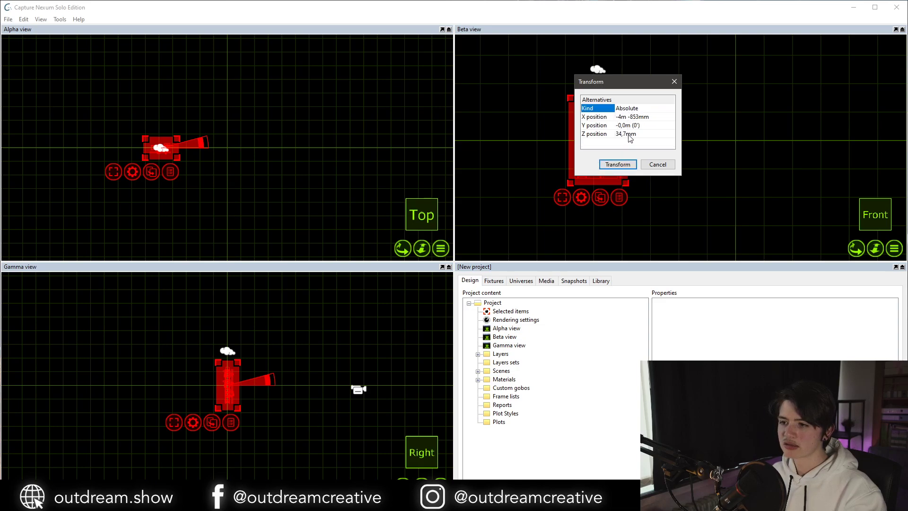
pyautogui.click(657, 165)
# Raise the imported tower assembly in the Beta view until its base sits on the ground line, keeping the whole assembly selected.
pyautogui.moveTo(615, 154); pyautogui.dragTo(593, 146)
pyautogui.scroll(5, 596, 147)
pyautogui.scroll(-5, 653, 181)
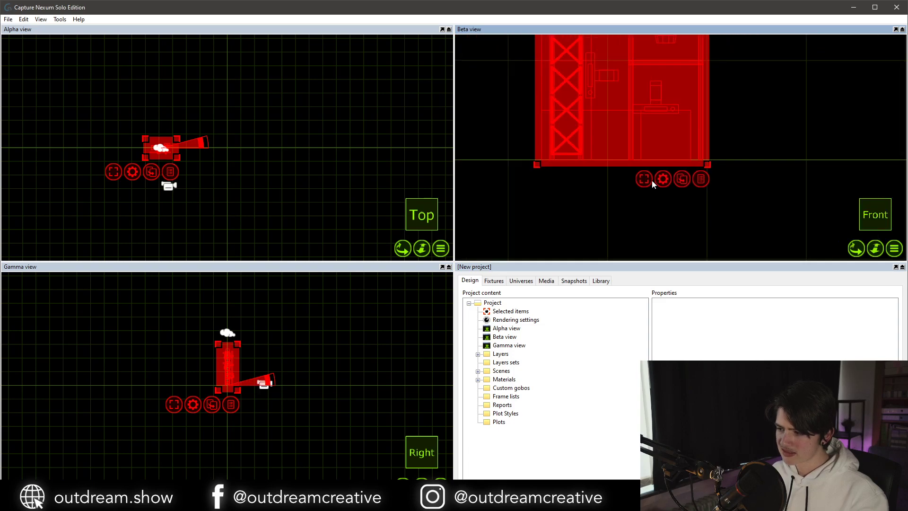
pyautogui.scroll(-3, 652, 180)
pyautogui.moveTo(598, 74); pyautogui.dragTo(702, 206)
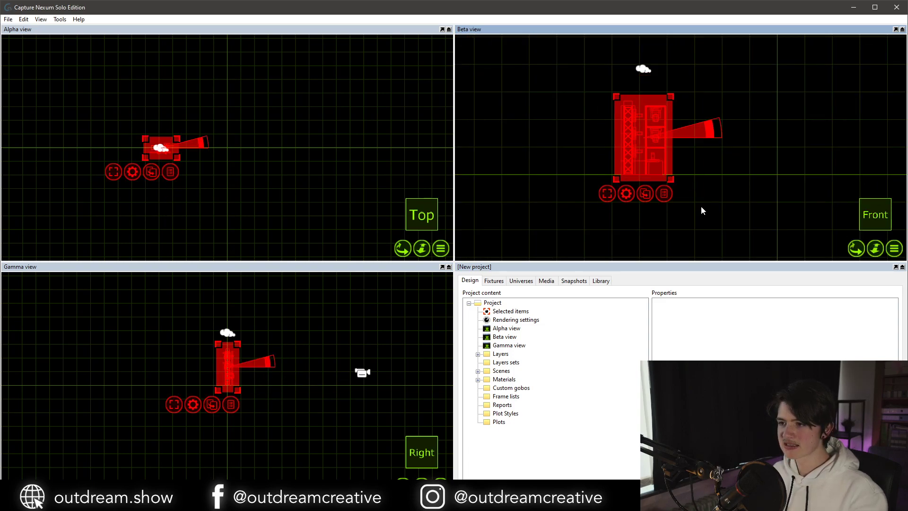
# Transform the tower assembly to an absolute X position of -5 m.
pyautogui.hotkey('ctrl', 't')
pyautogui.click(702, 196)
pyautogui.write('-5')
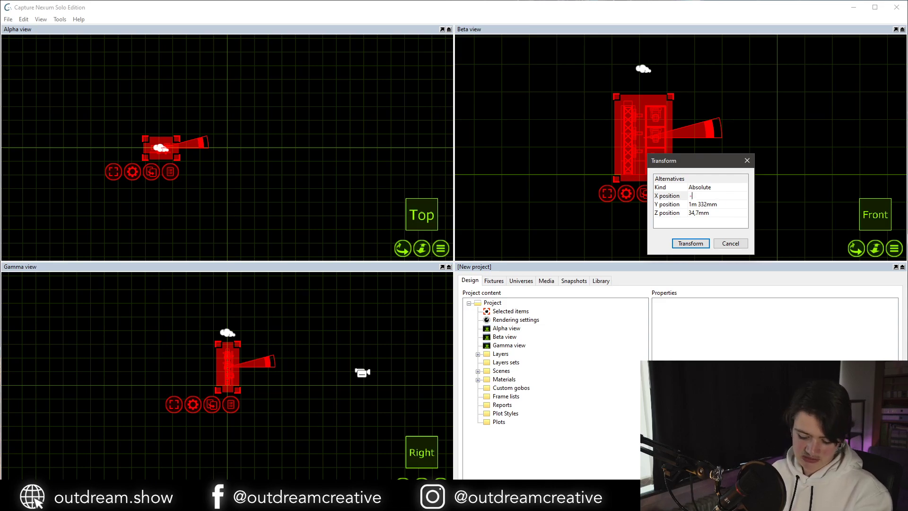
pyautogui.press('Return')
pyautogui.click(690, 243)
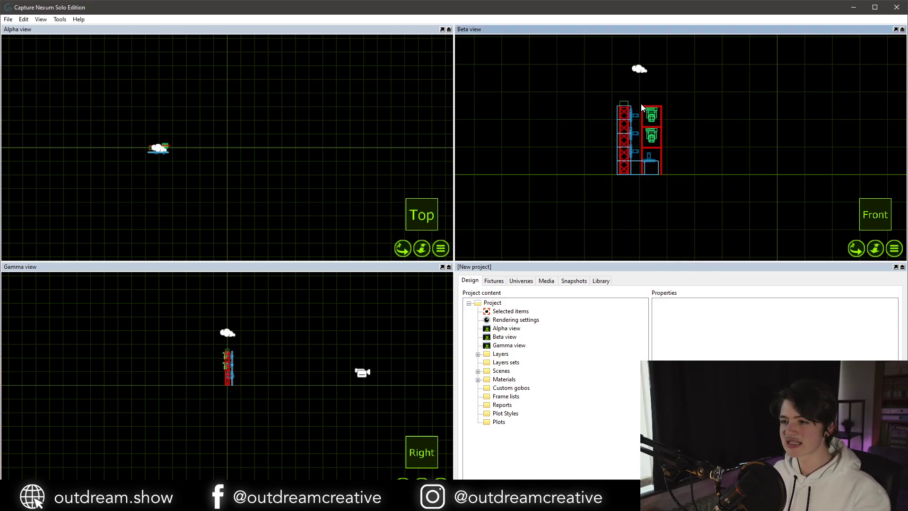
# Window-select the fixture frame with its moving heads in the Alpha view and clone it once with an X offset of 1 m.
pyautogui.moveTo(639, 98); pyautogui.dragTo(687, 182)
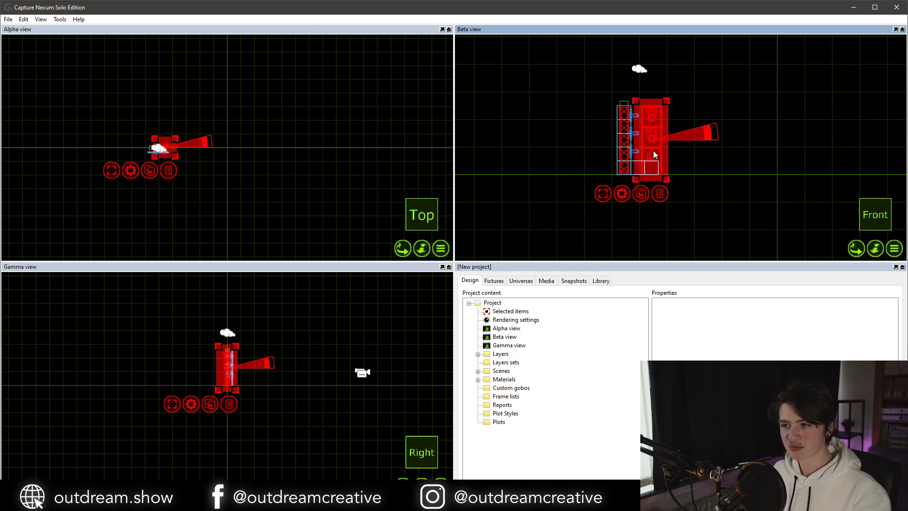
pyautogui.press('Escape')
pyautogui.scroll(5, 158, 140)
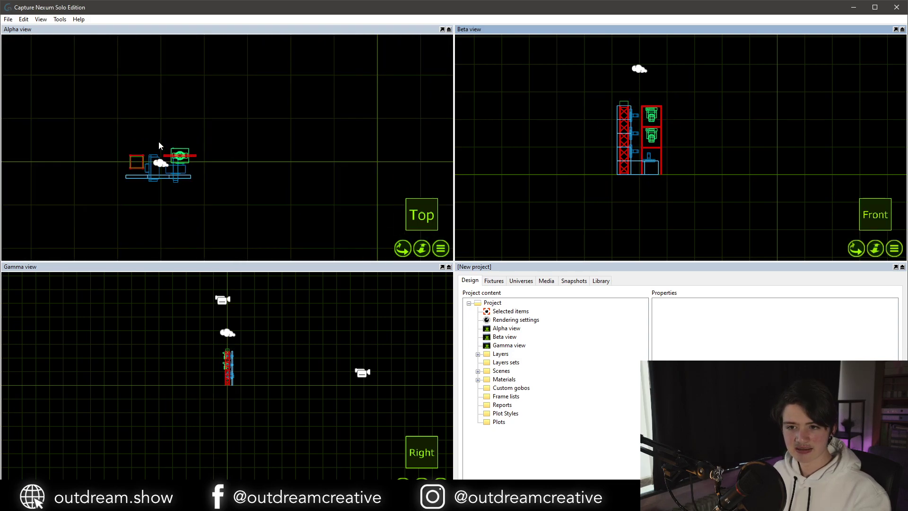
pyautogui.scroll(2, 159, 144)
pyautogui.moveTo(158, 134); pyautogui.dragTo(247, 182)
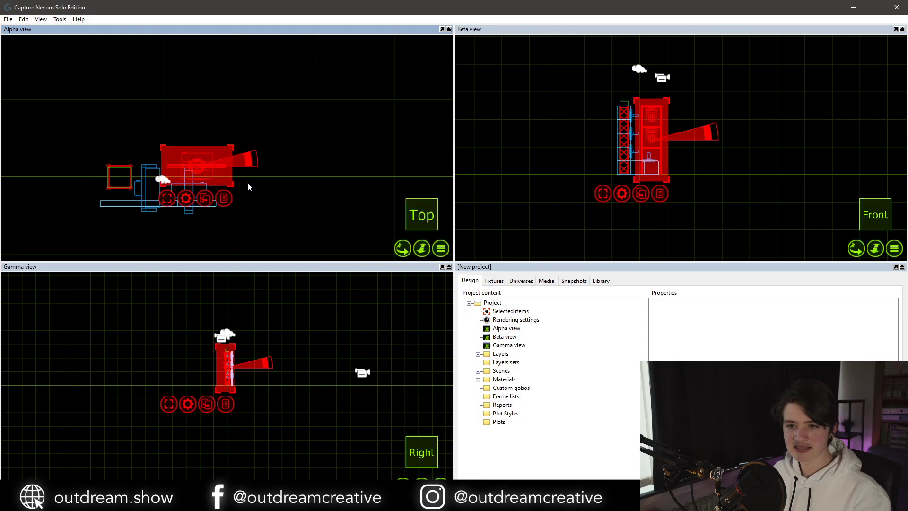
pyautogui.hotkey('ctrl', 'd')
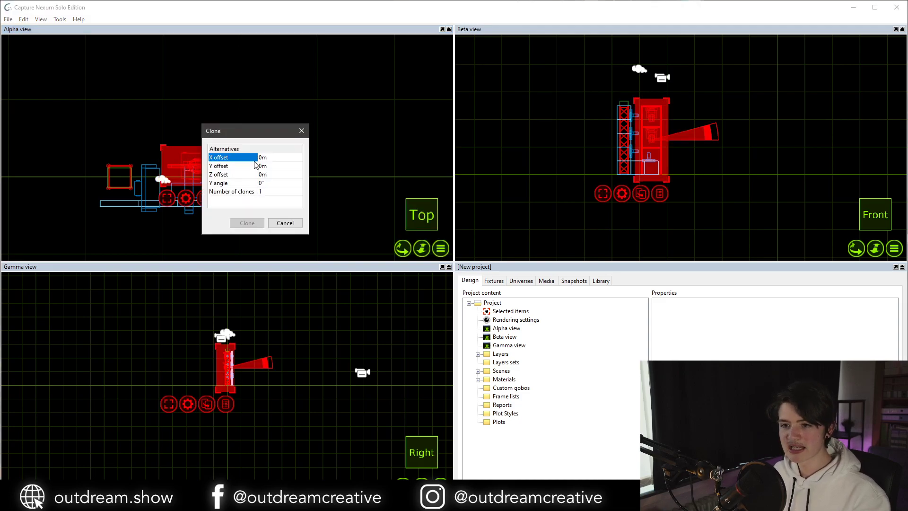
pyautogui.click(281, 160)
pyautogui.write('1')
pyautogui.press('Return')
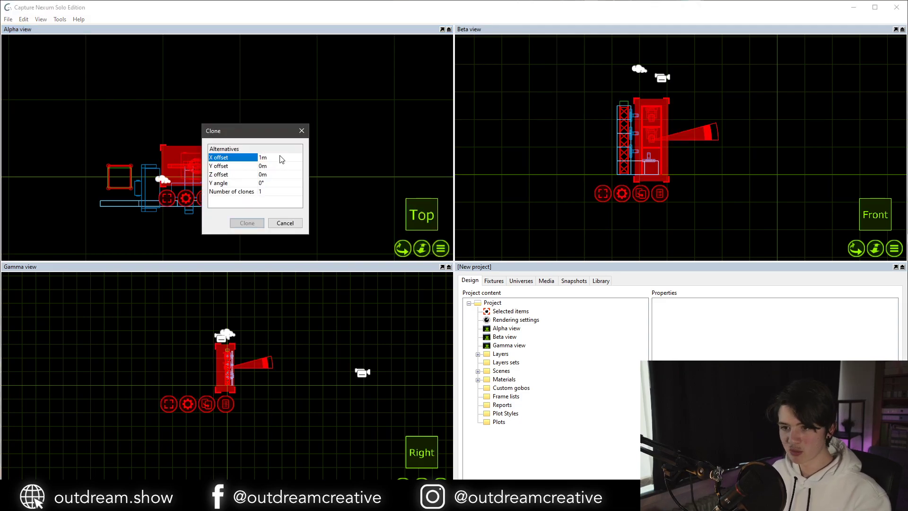
pyautogui.click(251, 220)
# Transform the cloned fixture frame to an absolute X position of 4 m 562 mm, mirroring the original across the centre line.
pyautogui.hotkey('ctrl', 't')
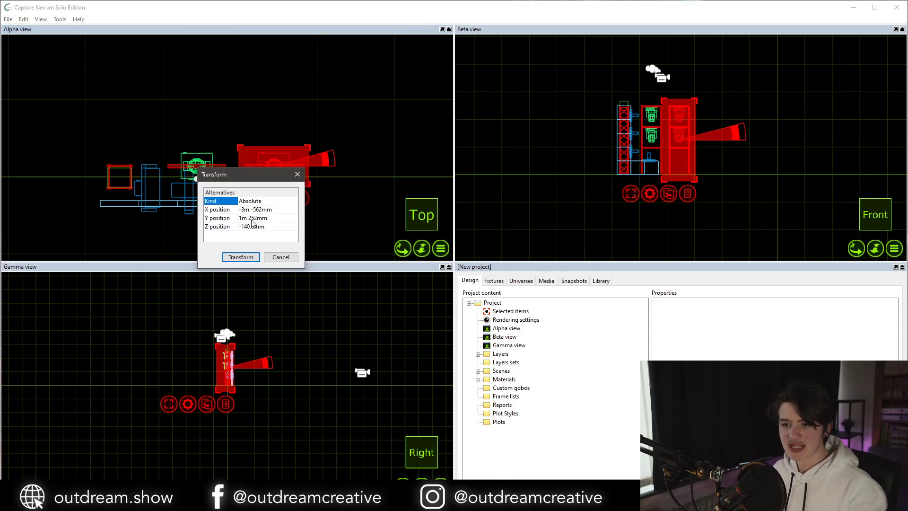
pyautogui.click(247, 209)
pyautogui.click(247, 209)
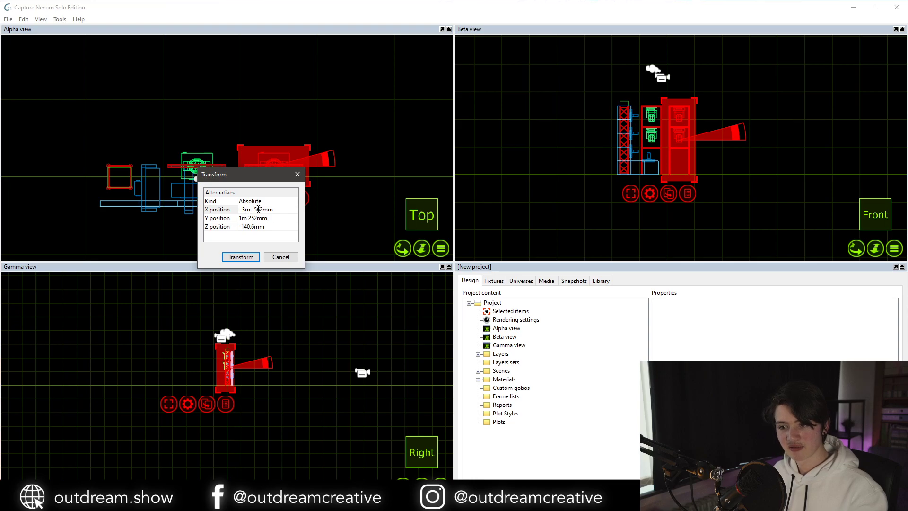
pyautogui.moveTo(249, 209); pyautogui.dragTo(233, 210)
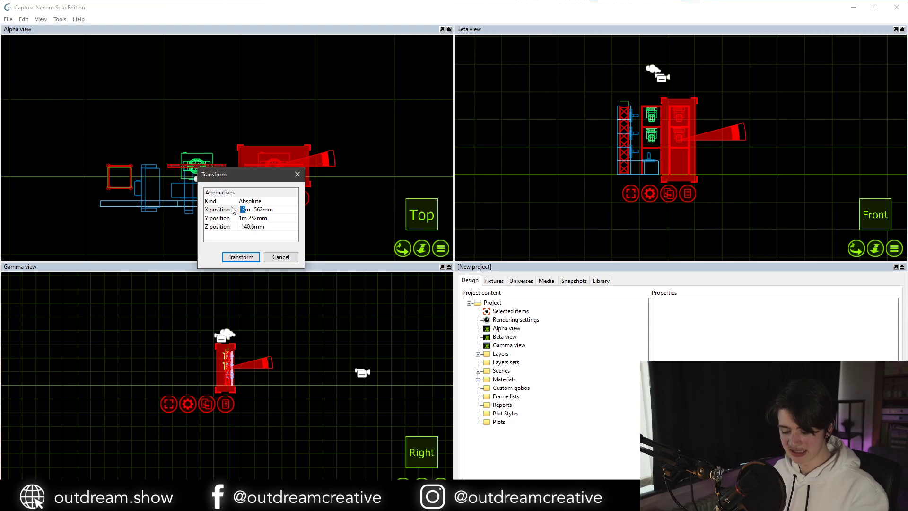
pyautogui.write('4m')
pyautogui.press('Return')
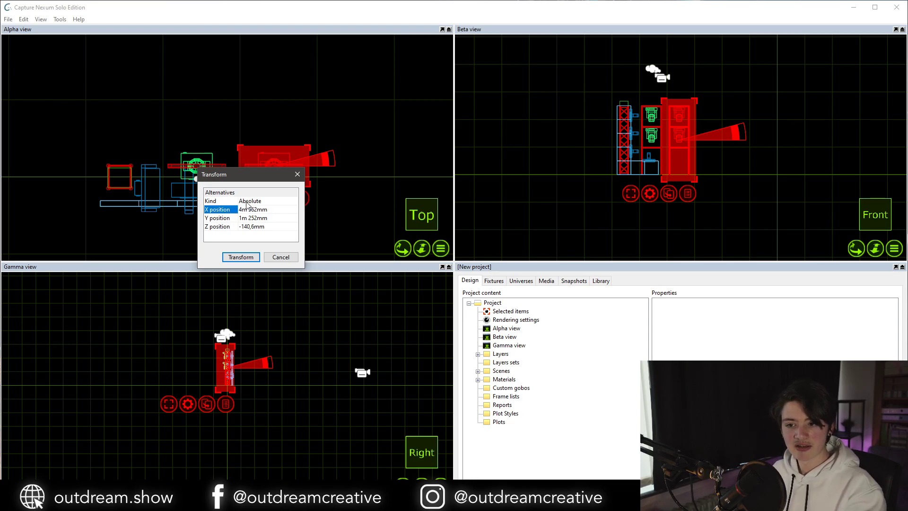
pyautogui.click(240, 257)
# Select the vertical box truss together with the piece on its top and clone them once with an X offset of 1 m.
pyautogui.scroll(-2, 193, 167)
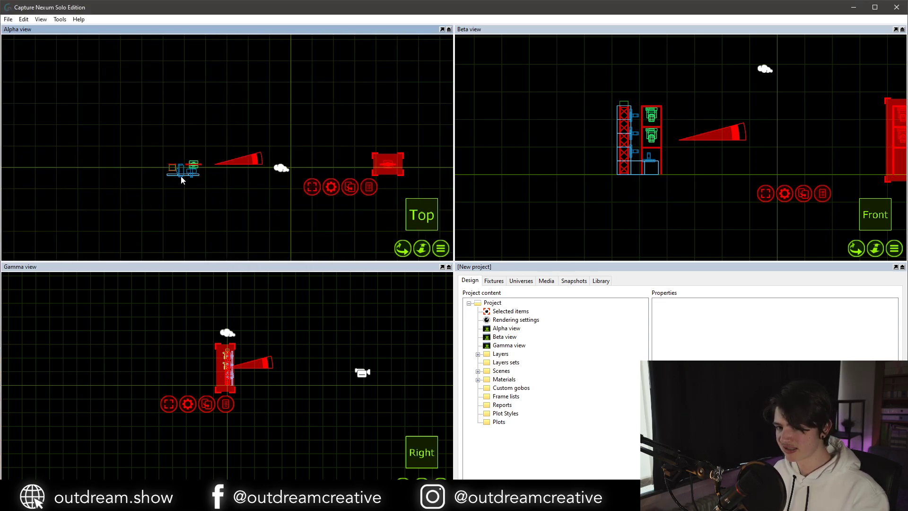
pyautogui.scroll(5, 180, 175)
pyautogui.click(178, 180)
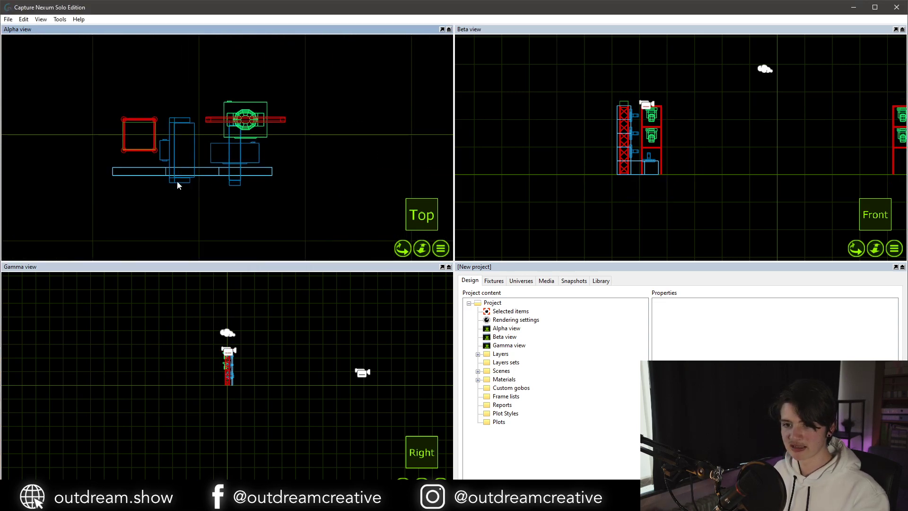
pyautogui.click(240, 377)
pyautogui.scroll(5, 623, 174)
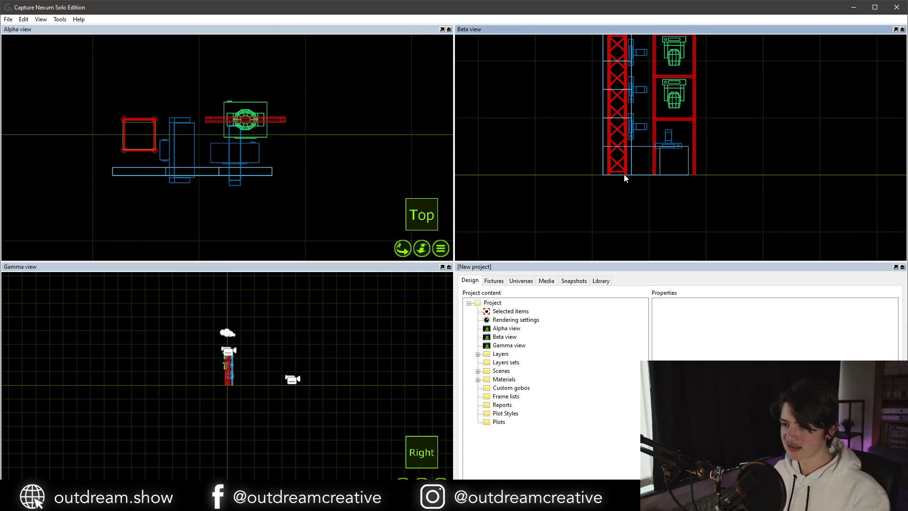
pyautogui.click(627, 172)
pyautogui.moveTo(626, 171); pyautogui.dragTo(607, 272, button='middle')
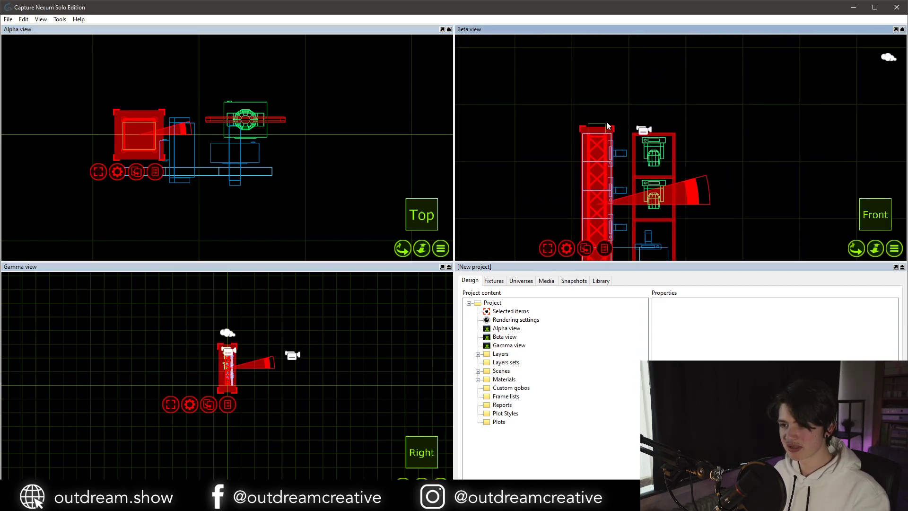
pyautogui.keyDown('shift'); pyautogui.click(605, 123); pyautogui.keyUp('shift')
pyautogui.hotkey('ctrl', 'd')
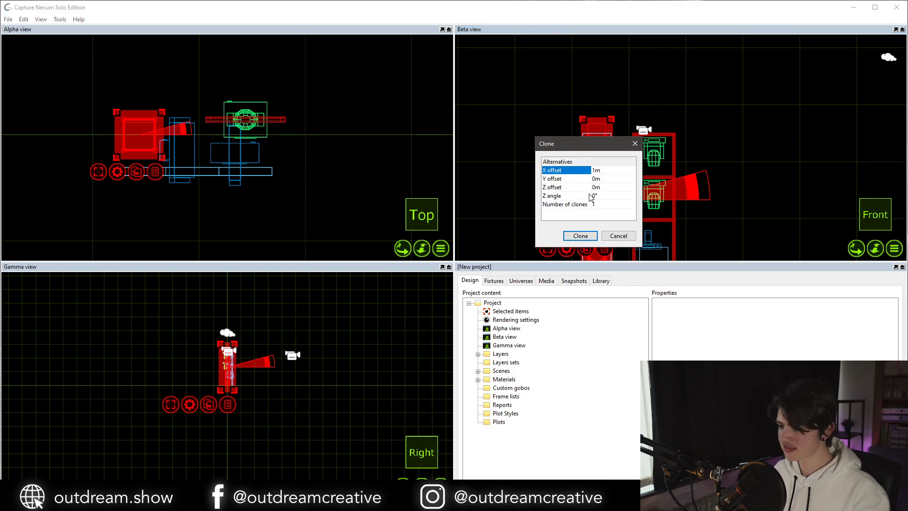
pyautogui.click(586, 232)
# Transform the cloned vertical truss to an absolute X position of 5 m 563 mm.
pyautogui.click(584, 221)
pyautogui.moveTo(581, 220); pyautogui.dragTo(560, 220)
pyautogui.write('5m -563mm')
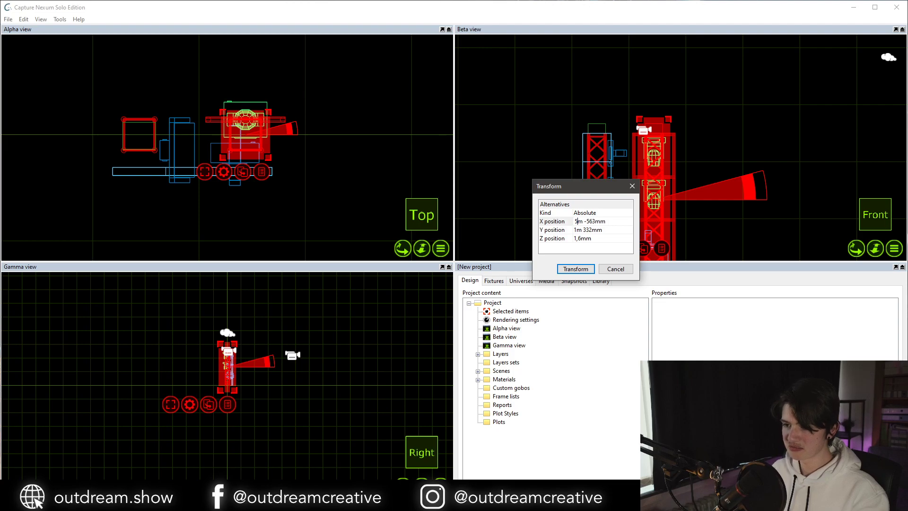
pyautogui.press('Delete')
pyautogui.click(560, 222)
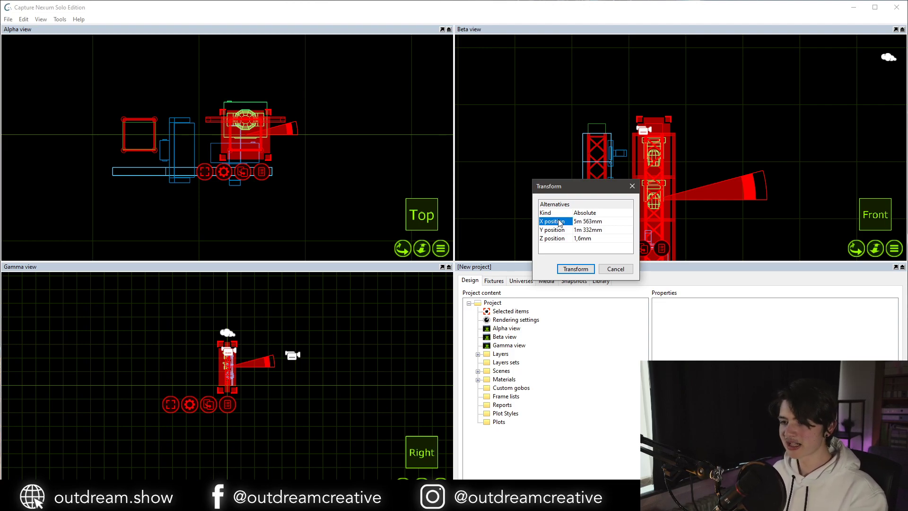
pyautogui.click(574, 270)
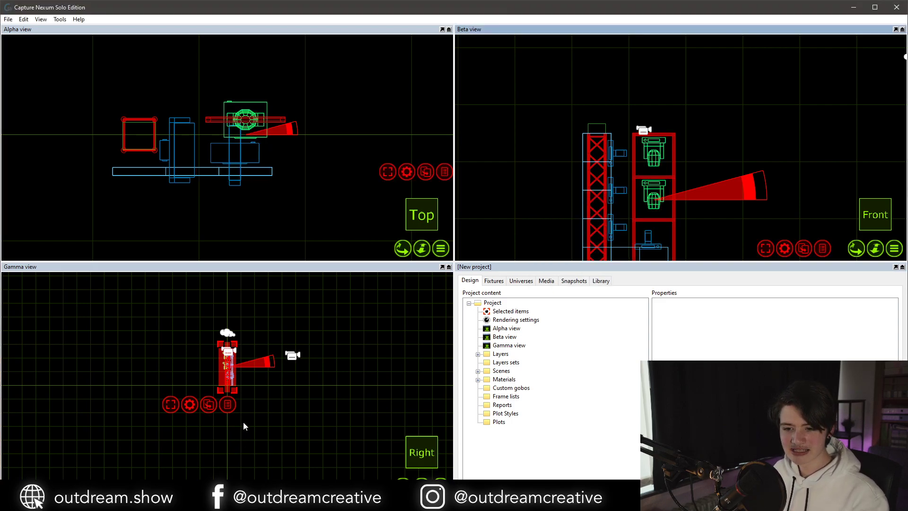
pyautogui.moveTo(754, 213); pyautogui.dragTo(664, 191, button='middle')
pyautogui.scroll(-6, 570, 155)
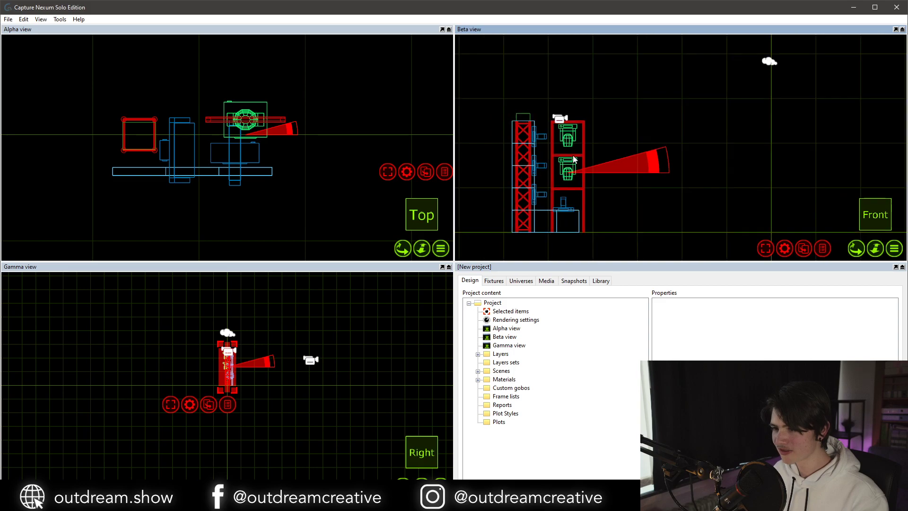
pyautogui.moveTo(777, 148)
pyautogui.mouseDown(button='middle')
pyautogui.moveTo(691, 156)
pyautogui.moveTo(777, 140)
pyautogui.mouseUp(button='middle')
pyautogui.click(691, 156)
pyautogui.scroll(6, 531, 149)
pyautogui.click(526, 129)
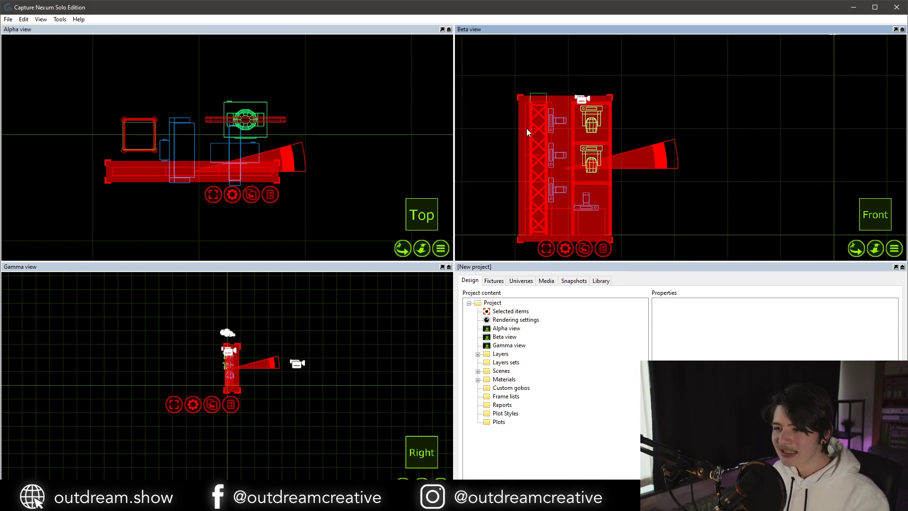
pyautogui.hotkey('ctrl', 'd')
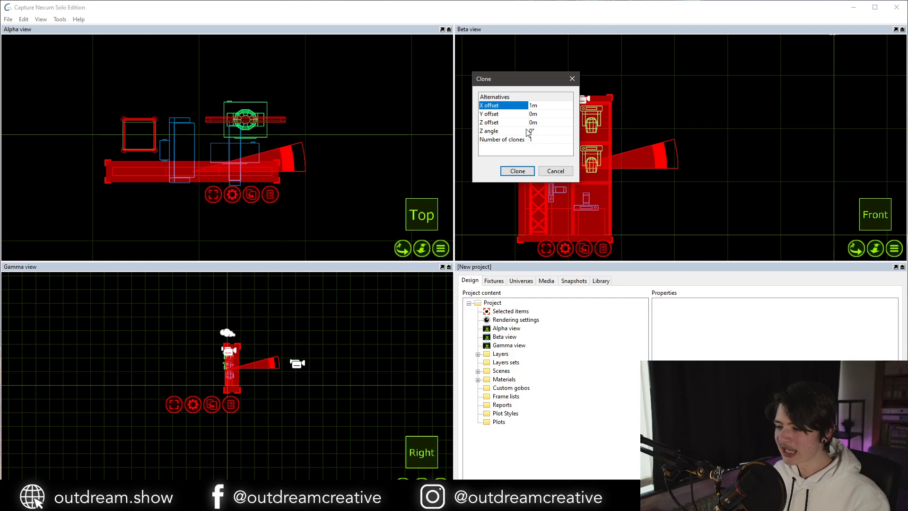
pyautogui.click(548, 173)
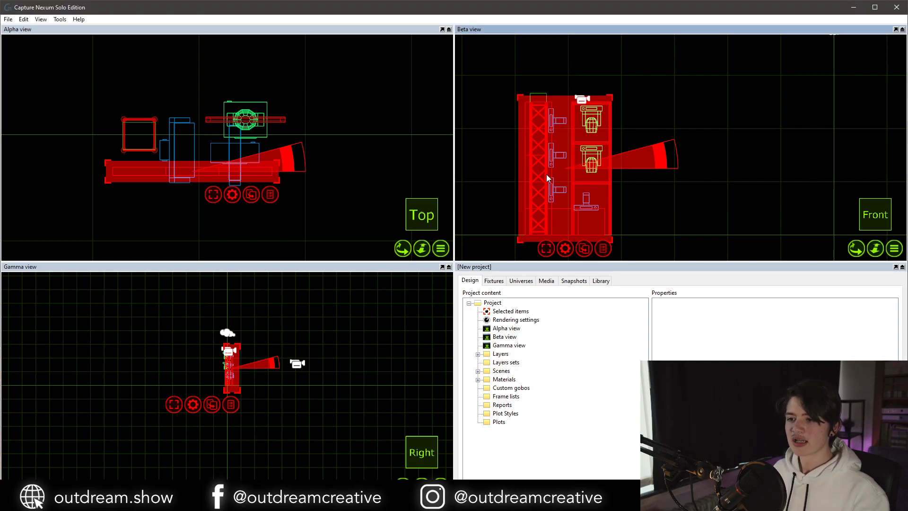
# Select the two low light-blue panels beside the vertical panel column in the Beta view and clone them once with an X offset of 1 m.
pyautogui.click(556, 205)
pyautogui.moveTo(548, 200); pyautogui.dragTo(651, 260)
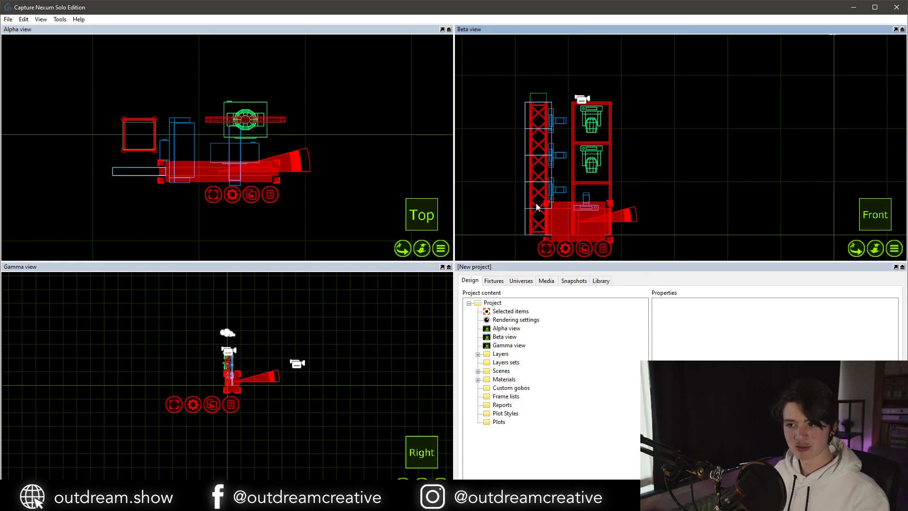
pyautogui.hotkey('ctrl', 'd')
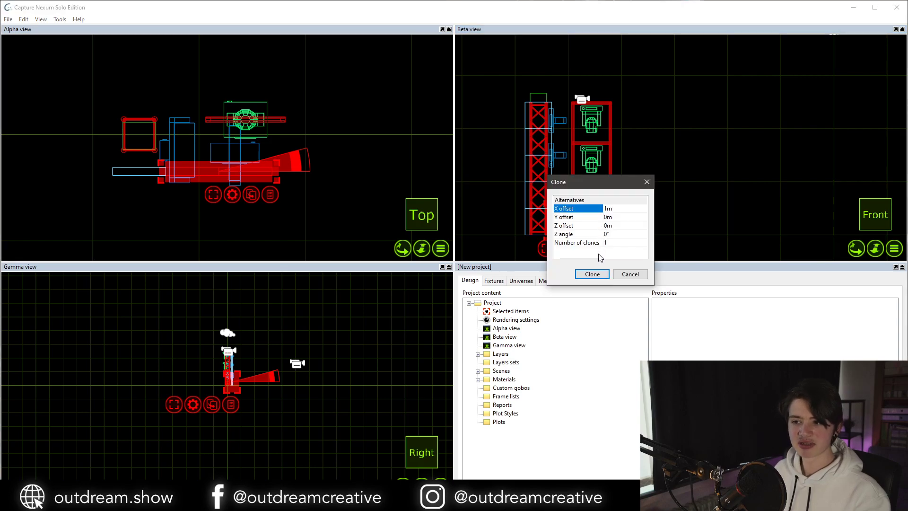
pyautogui.click(591, 275)
# Transform the cloned low panels to an absolute X position of 4 m 813 mm.
pyautogui.hotkey('ctrl', 't')
pyautogui.click(590, 257)
pyautogui.moveTo(581, 255); pyautogui.dragTo(562, 259)
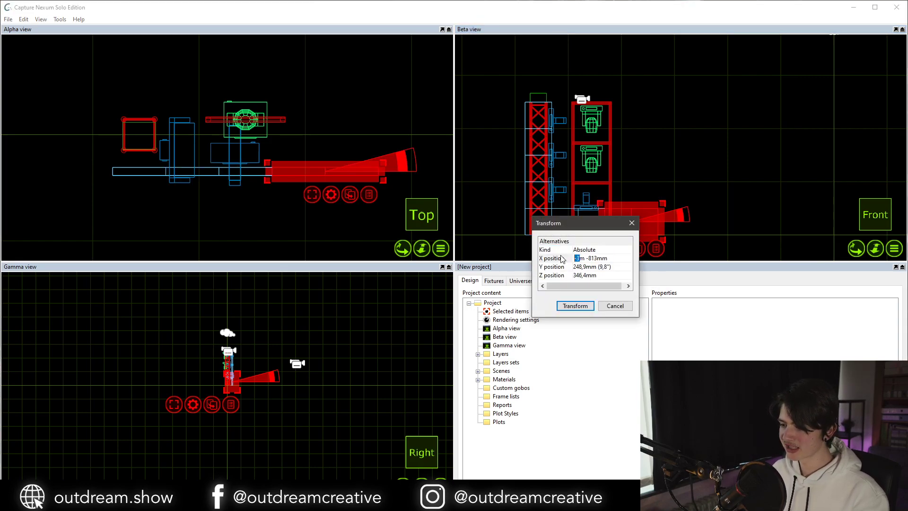
pyautogui.write('4')
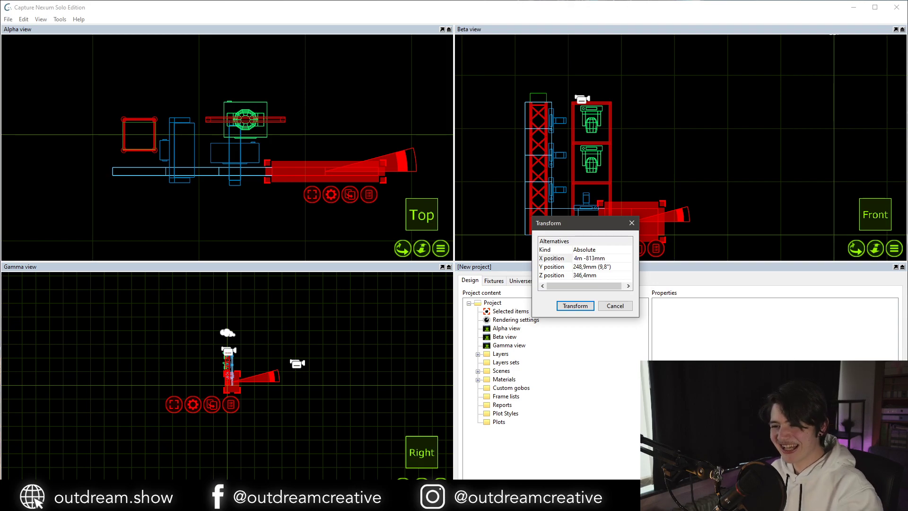
pyautogui.click(562, 259)
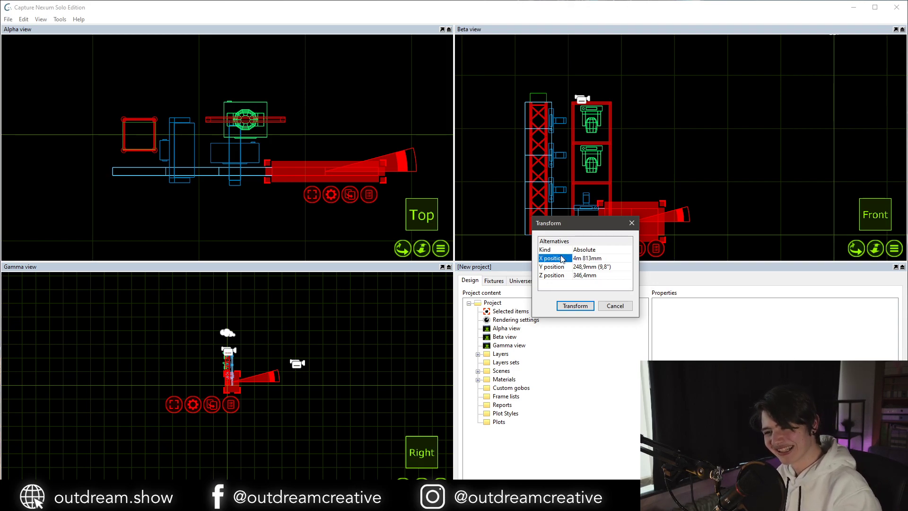
pyautogui.click(575, 306)
# Window-select the vertical panel column in the Alpha view and clone it once with an X offset of 1 m.
pyautogui.scroll(-3, 535, 142)
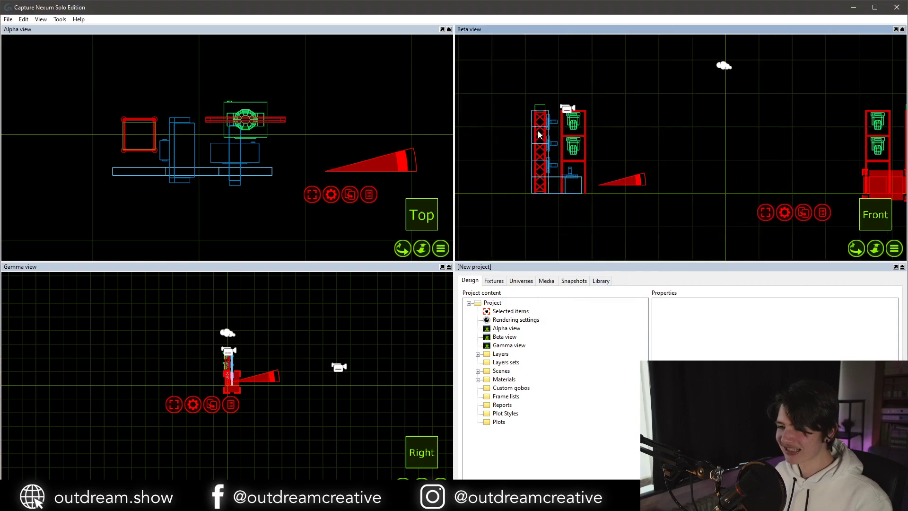
pyautogui.moveTo(540, 129); pyautogui.dragTo(543, 151, button='middle')
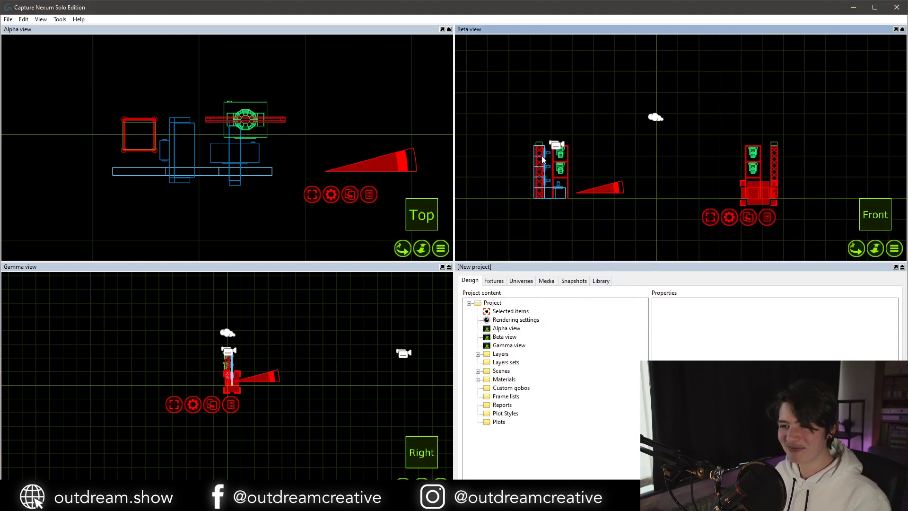
pyautogui.click(383, 207)
pyautogui.moveTo(93, 160); pyautogui.dragTo(169, 187)
pyautogui.hotkey('ctrl', 'd')
pyautogui.click(162, 229)
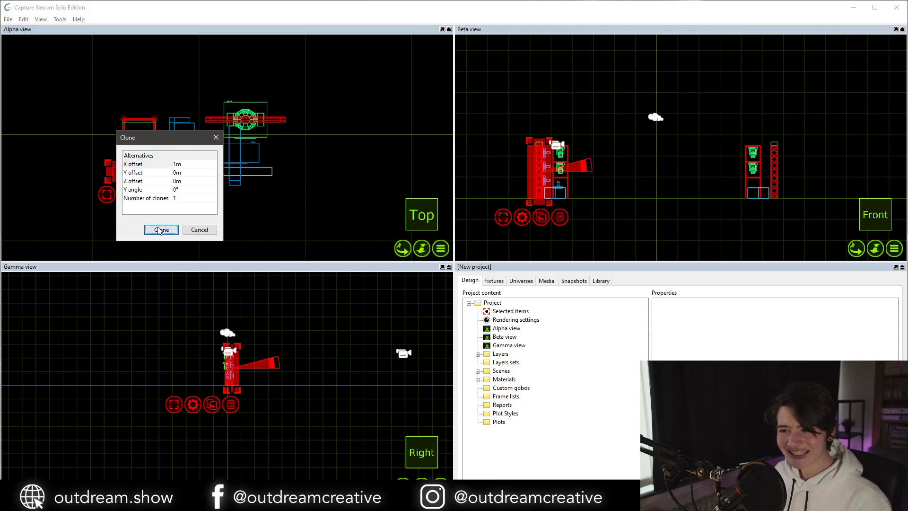
pyautogui.hotkey('ctrl', 't')
pyautogui.click(293, 187)
pyautogui.click(284, 188)
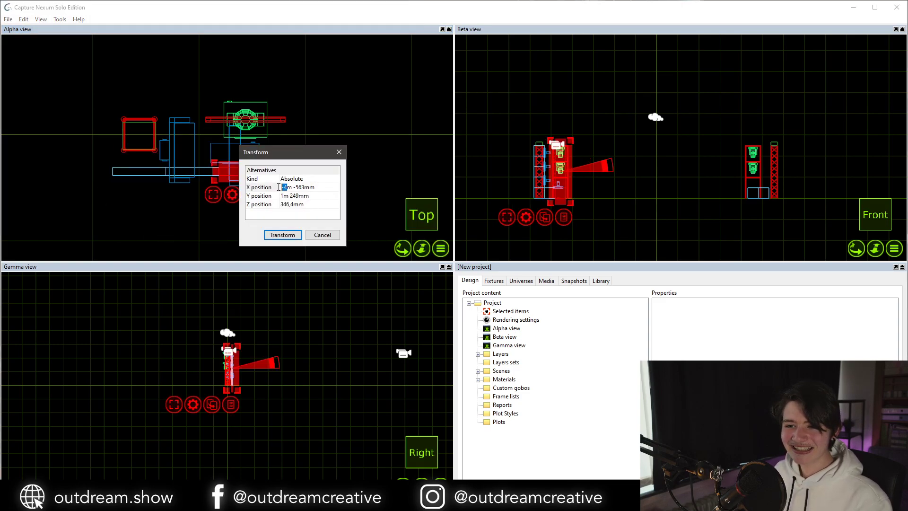
pyautogui.press('BackSpace')
pyautogui.press('BackSpace')
pyautogui.write('5')
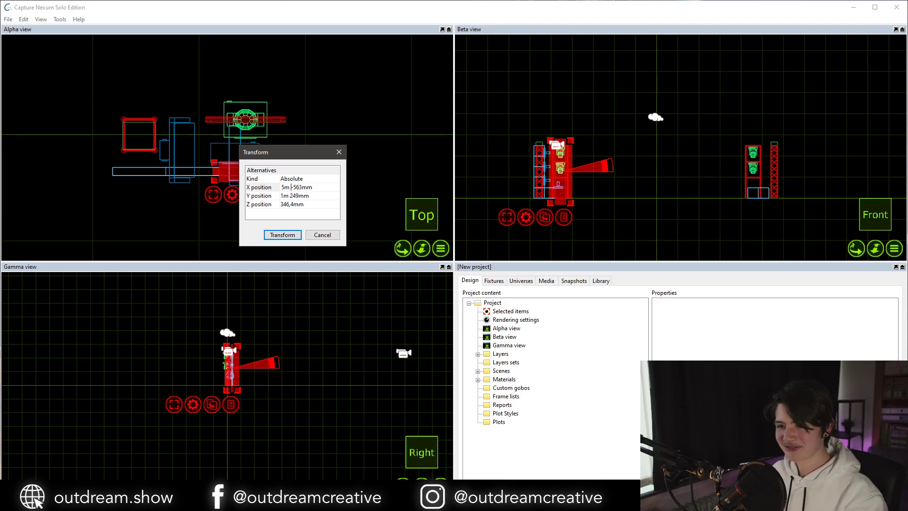
pyautogui.press('BackSpace')
pyautogui.press('Return')
pyautogui.click(309, 237)
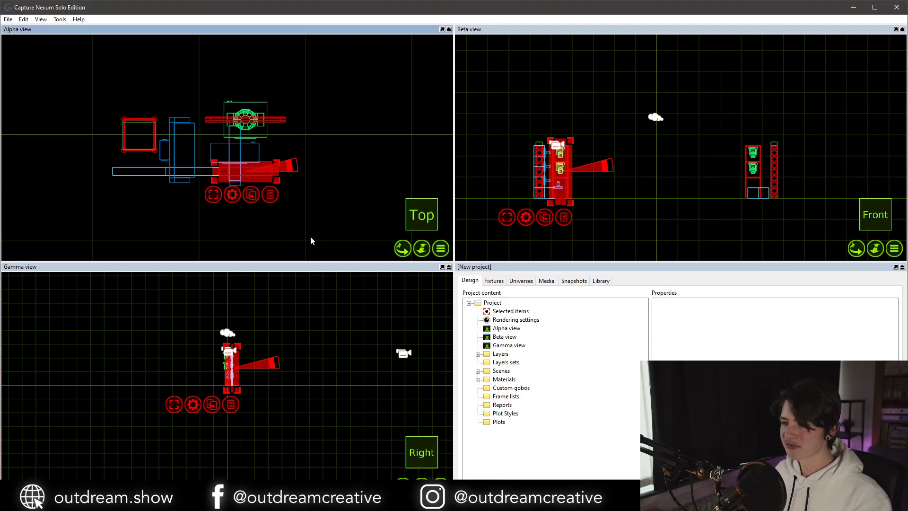
# Transform the cloned vertical panel column to an absolute X position of 5 m 563 mm.
pyautogui.click(245, 191)
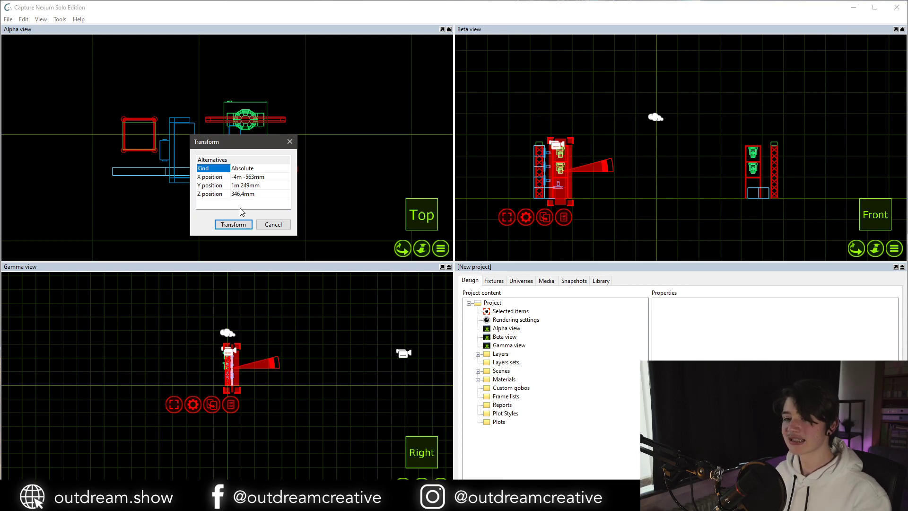
pyautogui.doubleClick(220, 178)
pyautogui.write('5')
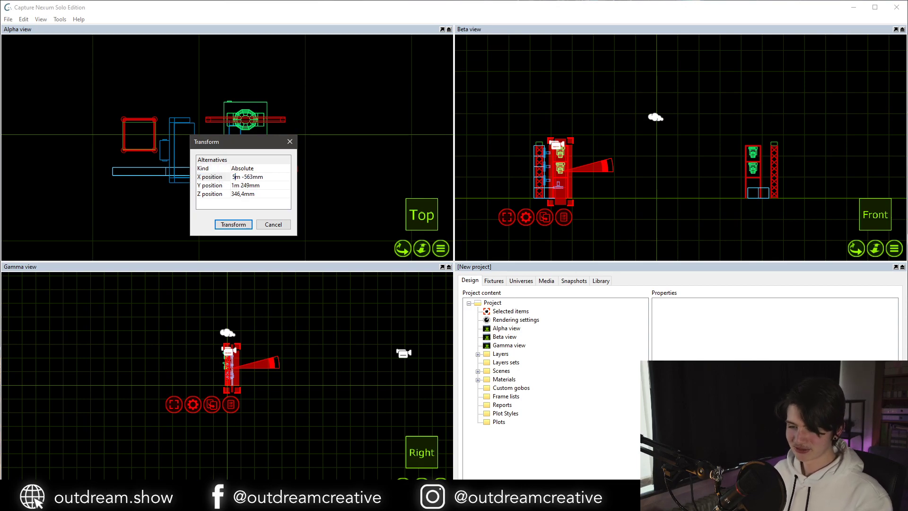
pyautogui.press('BackSpace')
pyautogui.press('Return')
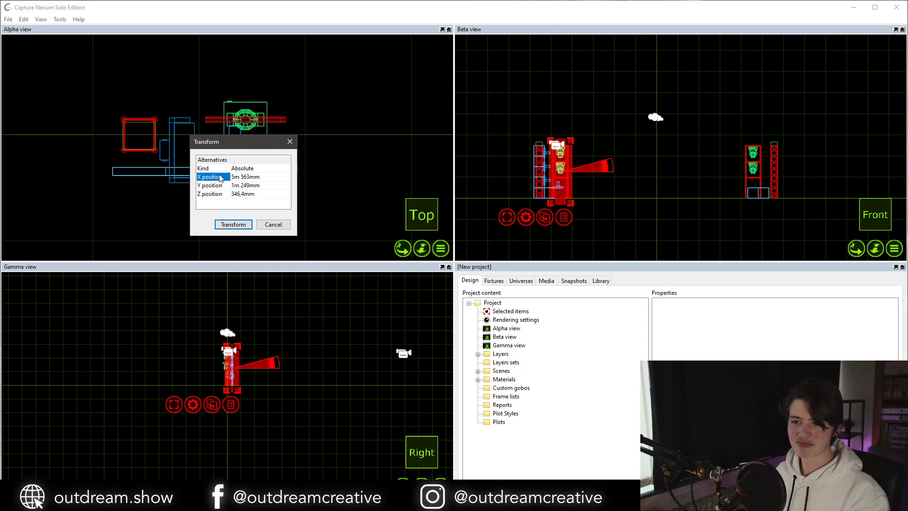
pyautogui.click(233, 224)
# Examine the original tower in the Alpha view and the copied parts in the Beta view to find what is still missing.
pyautogui.moveTo(378, 152); pyautogui.dragTo(205, 144, button='middle')
pyautogui.scroll(-3, 370, 137)
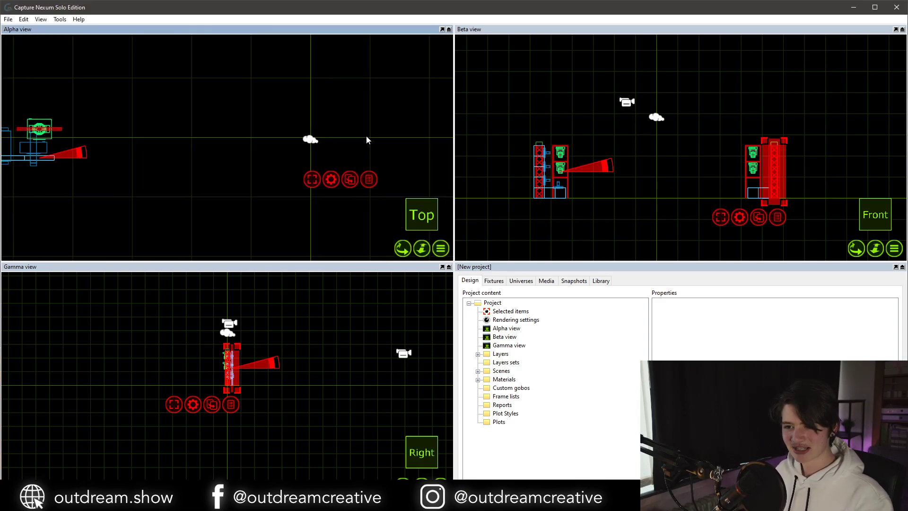
pyautogui.moveTo(350, 145); pyautogui.dragTo(196, 154, button='middle')
pyautogui.moveTo(350, 146); pyautogui.dragTo(253, 131, button='middle')
pyautogui.moveTo(287, 145); pyautogui.dragTo(422, 184)
pyautogui.moveTo(151, 166); pyautogui.dragTo(372, 181, button='middle')
pyautogui.click(155, 166)
pyautogui.moveTo(156, 166); pyautogui.dragTo(286, 167, button='middle')
pyautogui.moveTo(118, 169); pyautogui.dragTo(171, 168, button='middle')
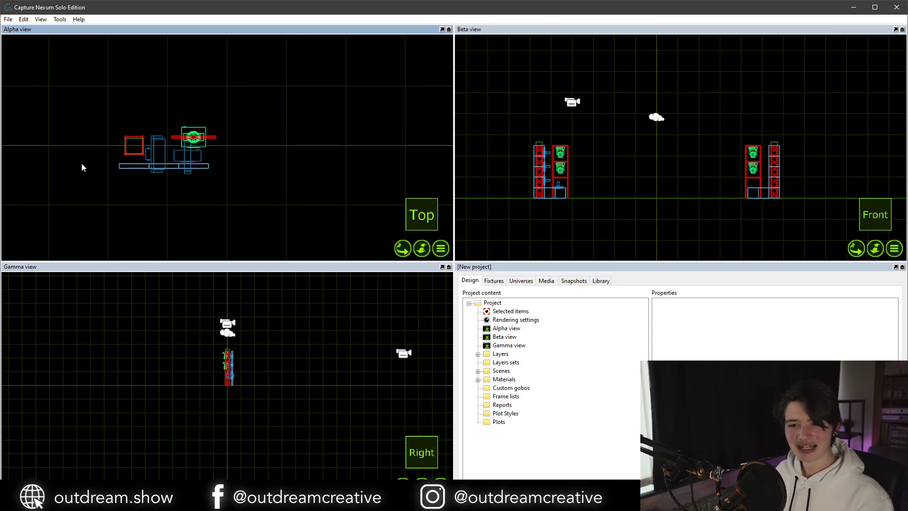
pyautogui.click(146, 159)
pyautogui.click(752, 196)
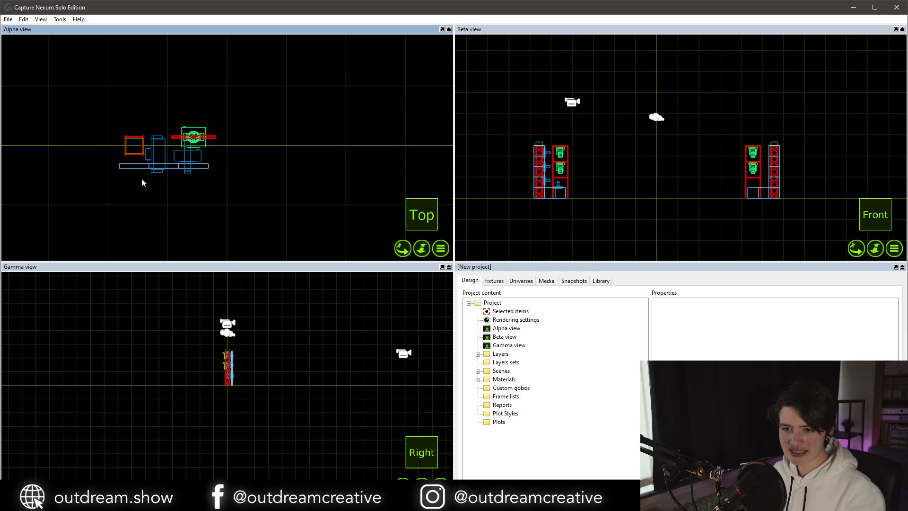
# Select the blue fixtures mounted on the inner side of the original vertical truss and clone them once.
pyautogui.scroll(3, 142, 170)
pyautogui.click(152, 137)
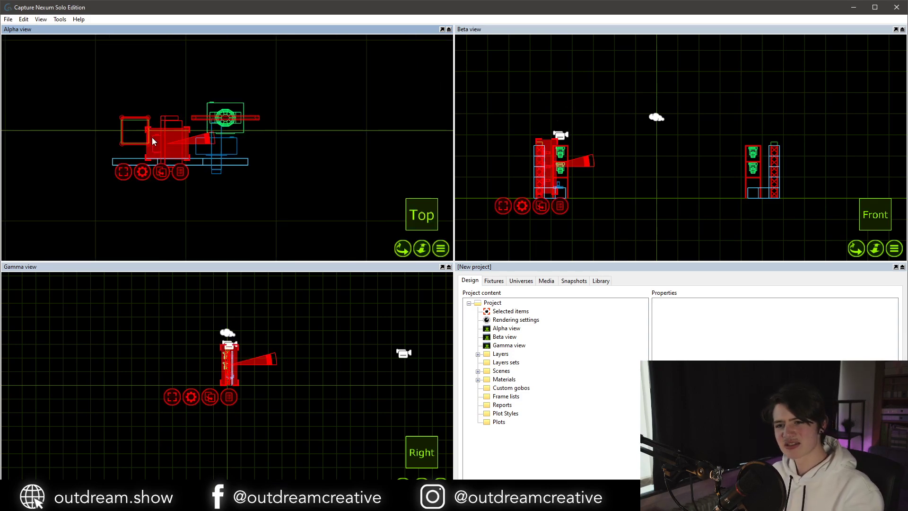
pyautogui.moveTo(149, 103); pyautogui.dragTo(182, 162)
pyautogui.click(183, 162)
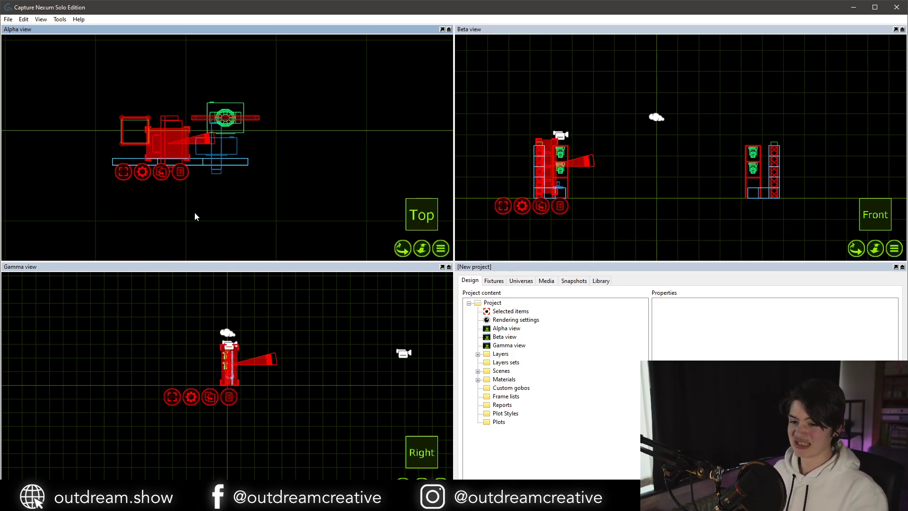
pyautogui.hotkey('ctrl', 'd')
pyautogui.click(202, 234)
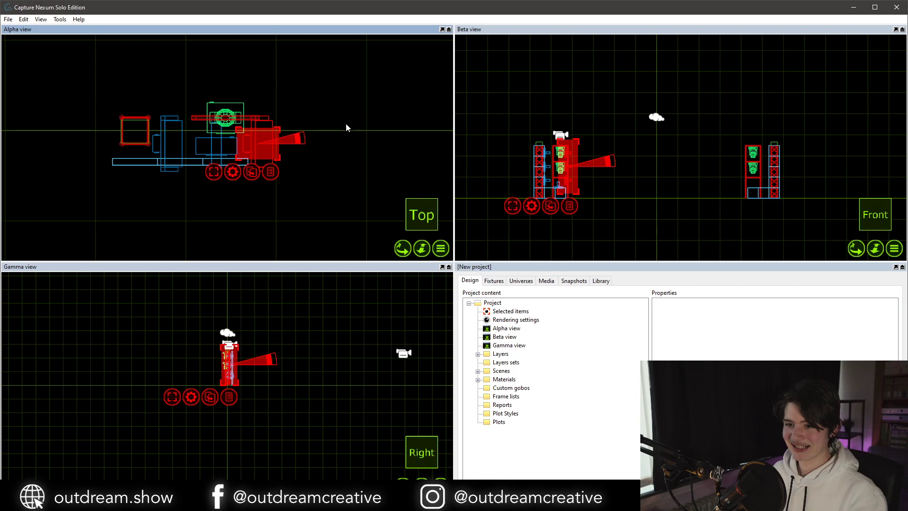
# Transform the cloned side fixtures to an absolute X position of 5 m 204 mm and check their placement in the Alpha view.
pyautogui.moveTo(298, 138); pyautogui.dragTo(191, 148)
pyautogui.hotkey('ctrl', 't')
pyautogui.click(213, 140)
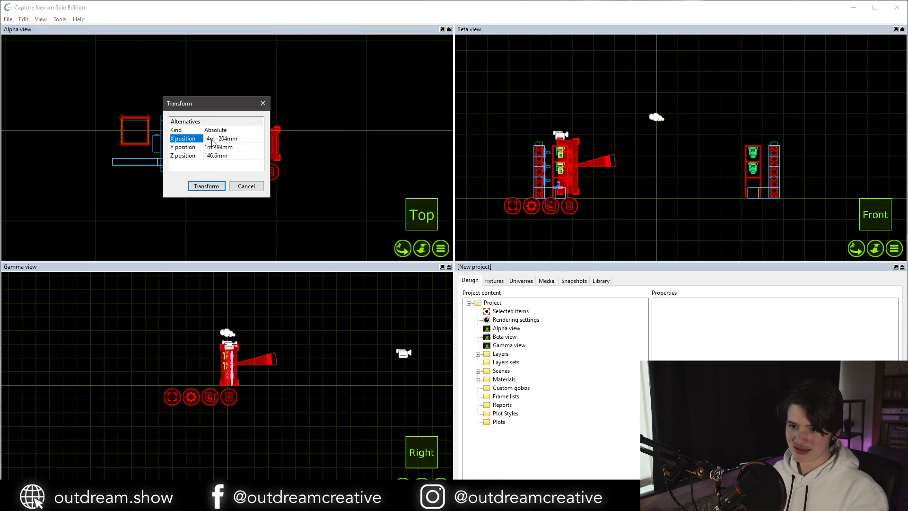
pyautogui.click(212, 138)
pyautogui.press('BackSpace')
pyautogui.press('BackSpace')
pyautogui.write('50')
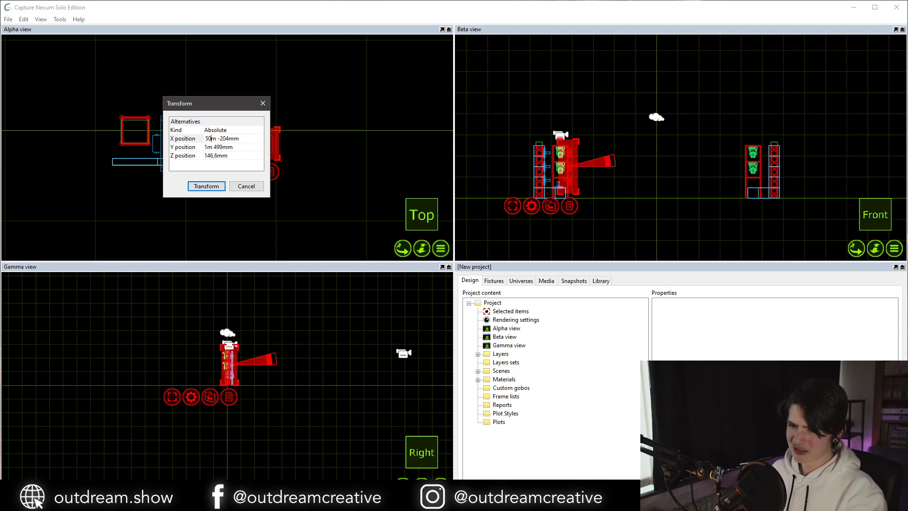
pyautogui.press('BackSpace')
pyautogui.press('Return')
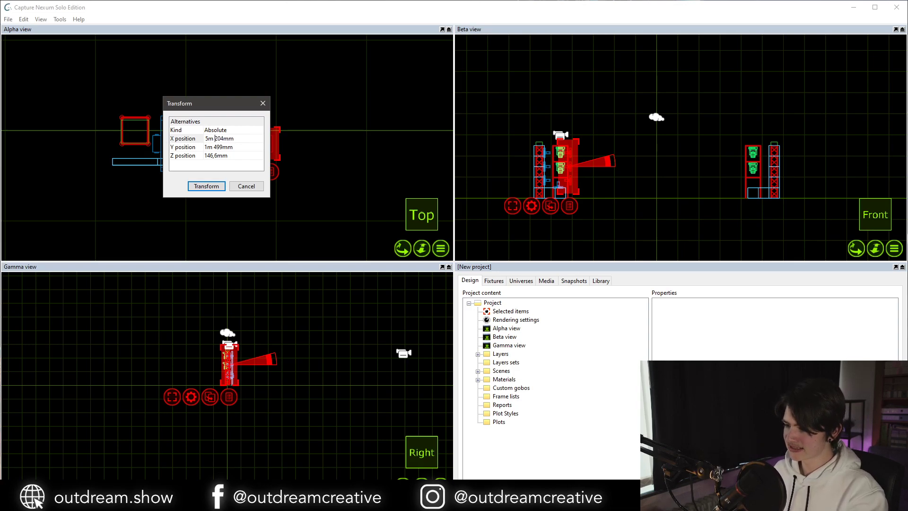
pyautogui.click(221, 185)
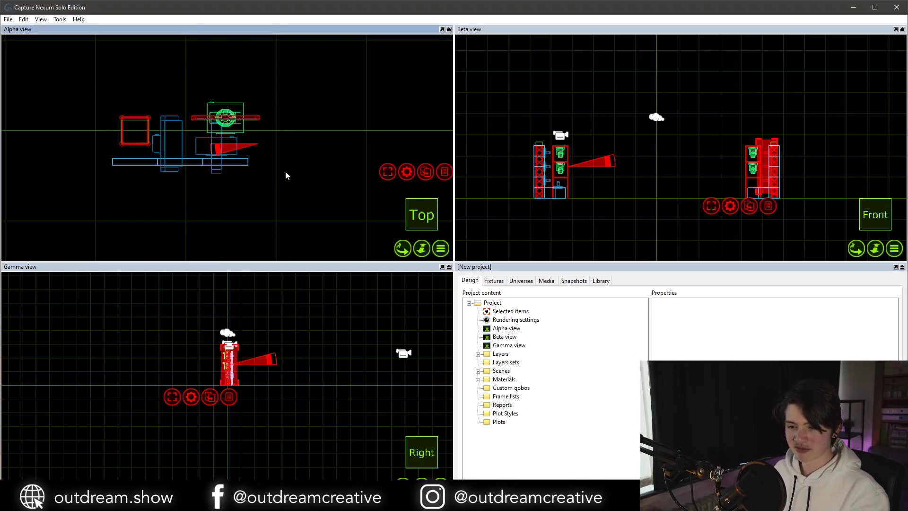
pyautogui.press('f')
pyautogui.press('Escape')
pyautogui.scroll(-5, 278, 140)
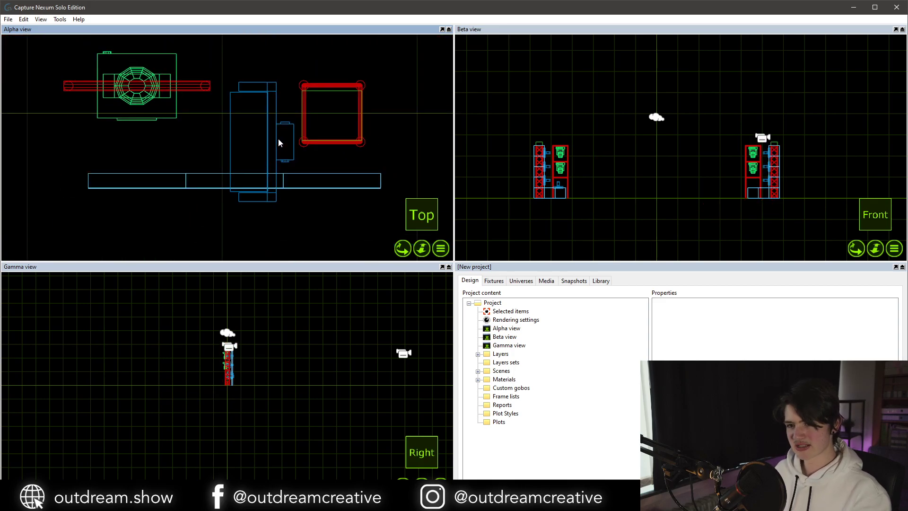
# Select the blue fixture at the base of the original frame in the Beta view and clone it once.
pyautogui.click(559, 187)
pyautogui.hotkey('ctrl', 'd')
pyautogui.click(548, 230)
# Transform the cloned base fixture to an absolute X position of 4 m 662 mm and clear the selection.
pyautogui.hotkey('ctrl', 't')
pyautogui.click(550, 219)
pyautogui.write('4m -662mm')
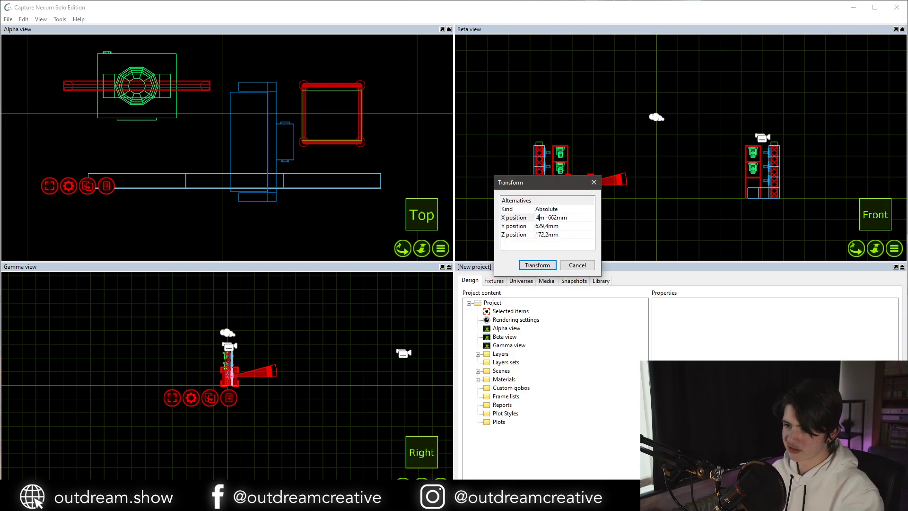
pyautogui.press('BackSpace')
pyautogui.press('Return')
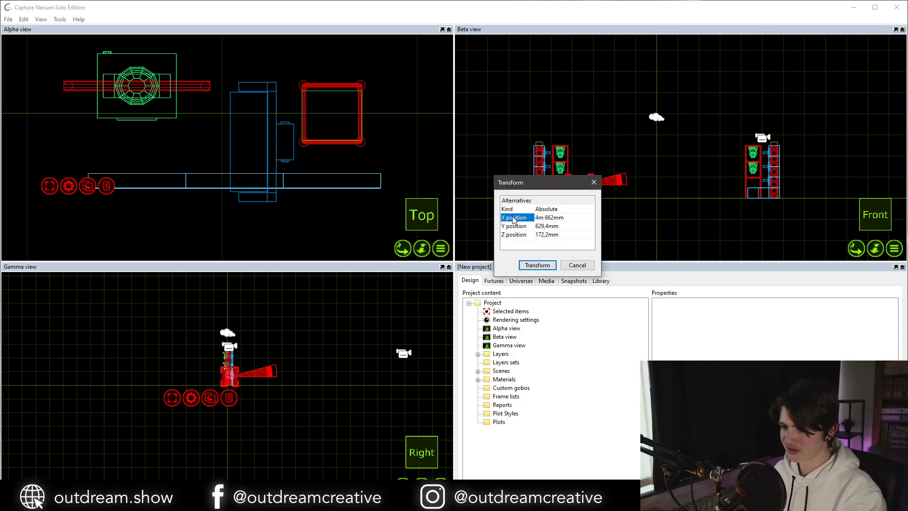
pyautogui.click(544, 266)
pyautogui.click(677, 201)
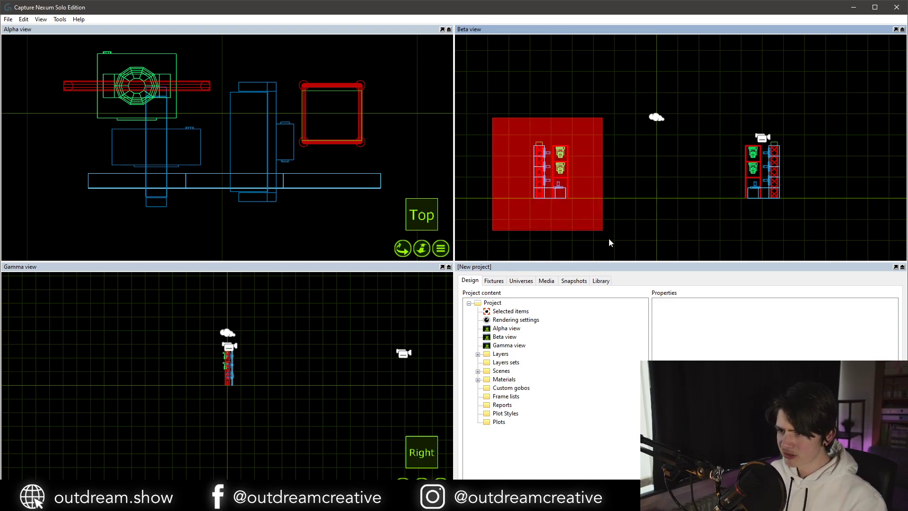
# Select the whole grouped left tower in the Beta view and inspect its selection outline up close.
pyautogui.click(545, 156)
pyautogui.scroll(8, 524, 134)
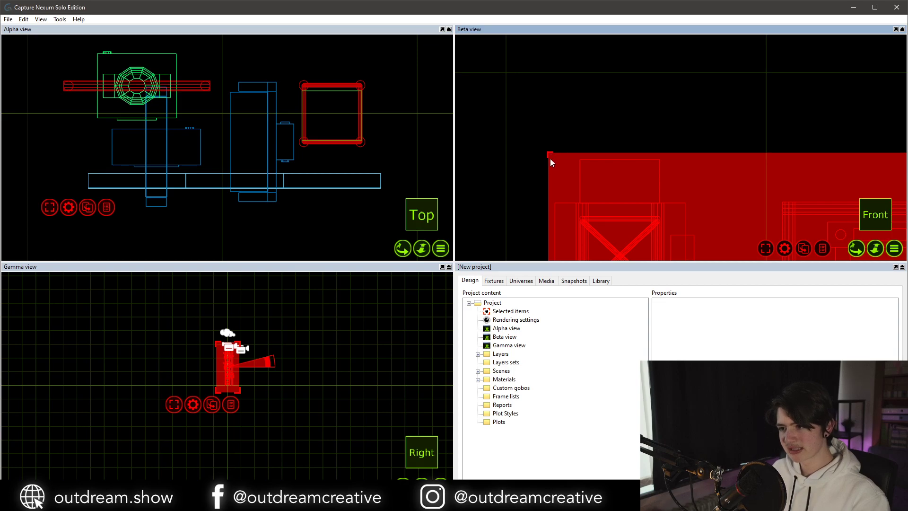
pyautogui.scroll(-5, 546, 155)
pyautogui.click(549, 149)
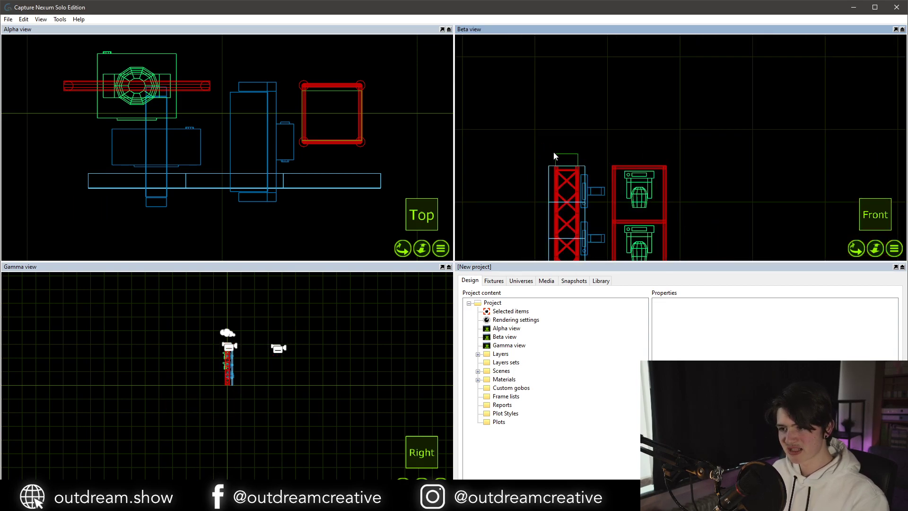
pyautogui.click(557, 154)
pyautogui.scroll(3, 549, 151)
pyautogui.click(549, 151)
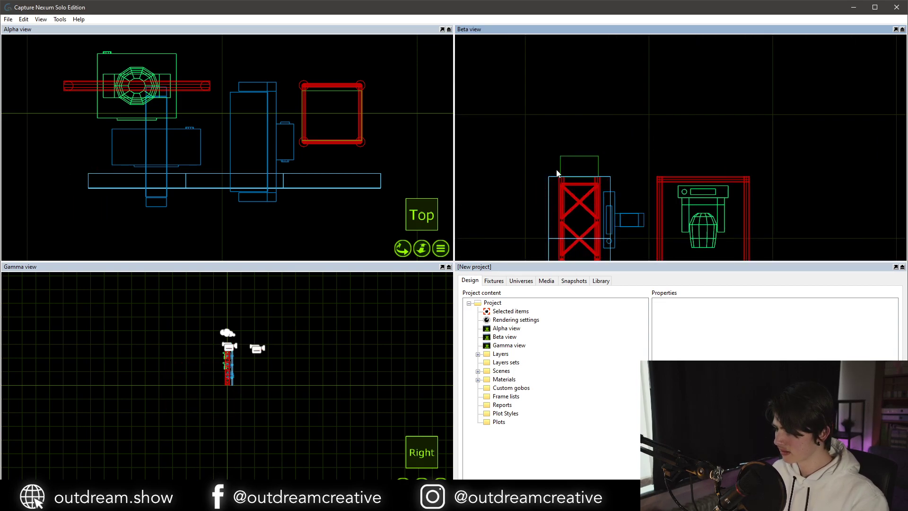
pyautogui.click(562, 195)
pyautogui.scroll(-2, 525, 161)
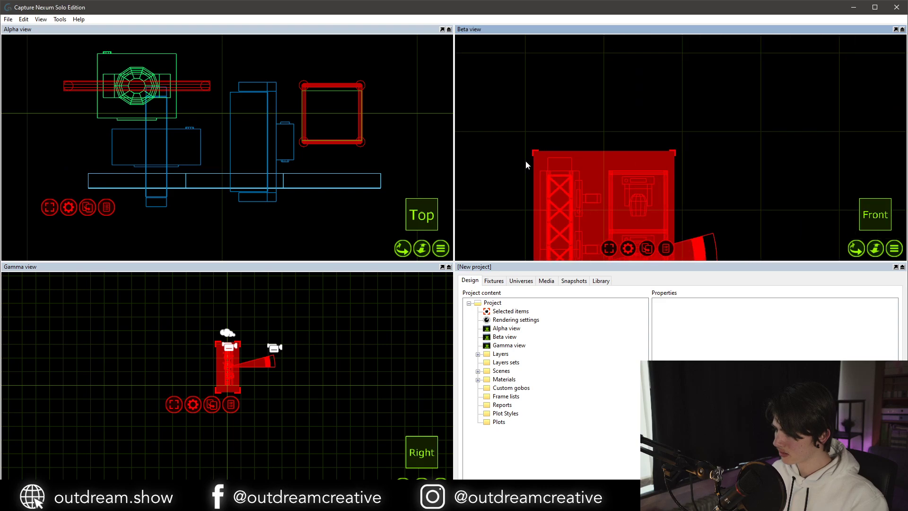
pyautogui.scroll(-4, 526, 160)
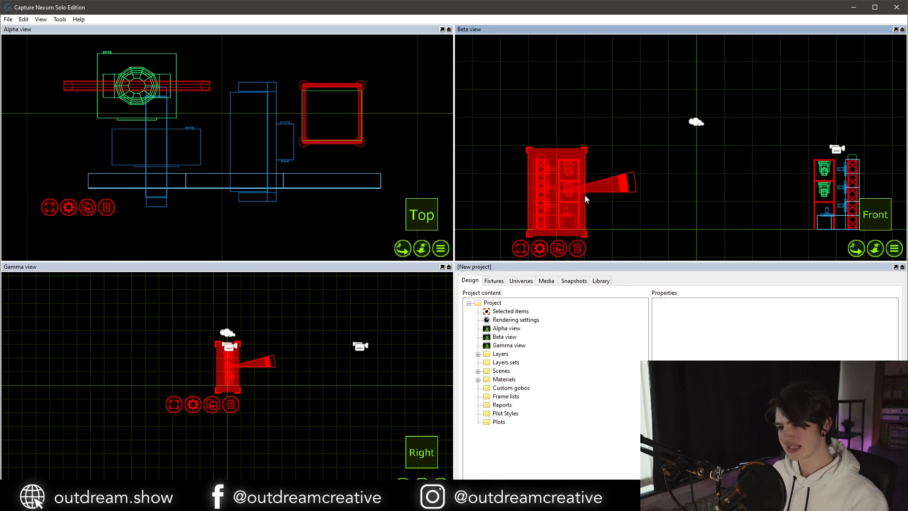
# Try cloning the grouped left tower and transforming the clone to an absolute X position of 5 m, and undo it.
pyautogui.hotkey('ctrl', 'd')
pyautogui.click(550, 214)
pyautogui.hotkey('ctrl', 't')
pyautogui.click(548, 207)
pyautogui.moveTo(545, 206); pyautogui.dragTo(493, 203)
pyautogui.write('5m')
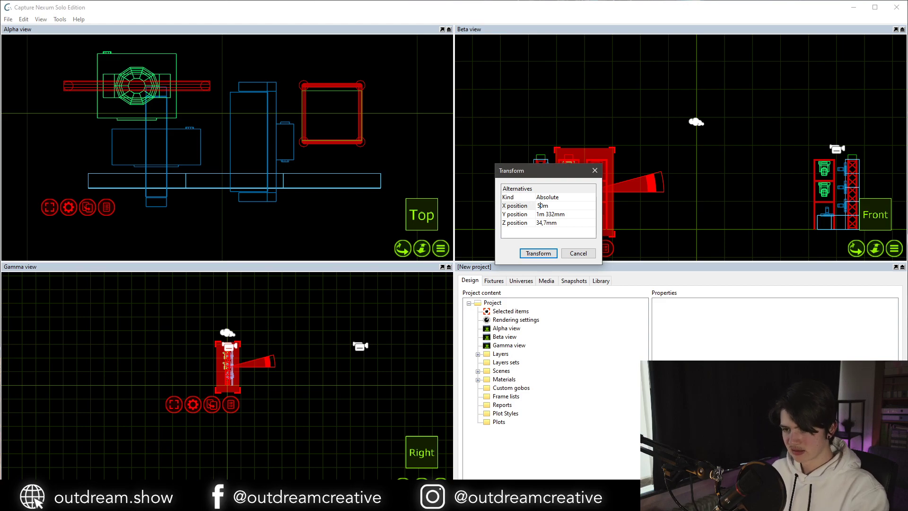
pyautogui.press('Return')
pyautogui.click(531, 255)
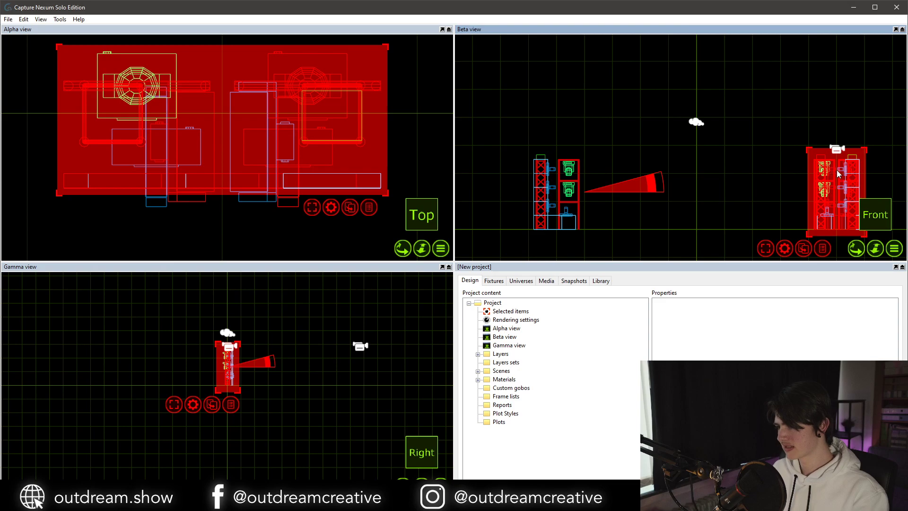
pyautogui.click(811, 177)
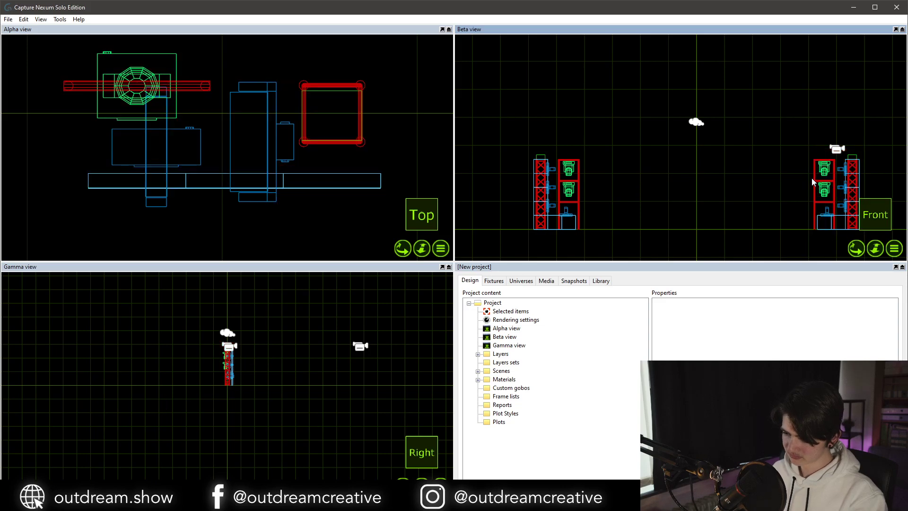
# Try rotating the grouped left tower freely in the Beta view.
pyautogui.click(570, 189)
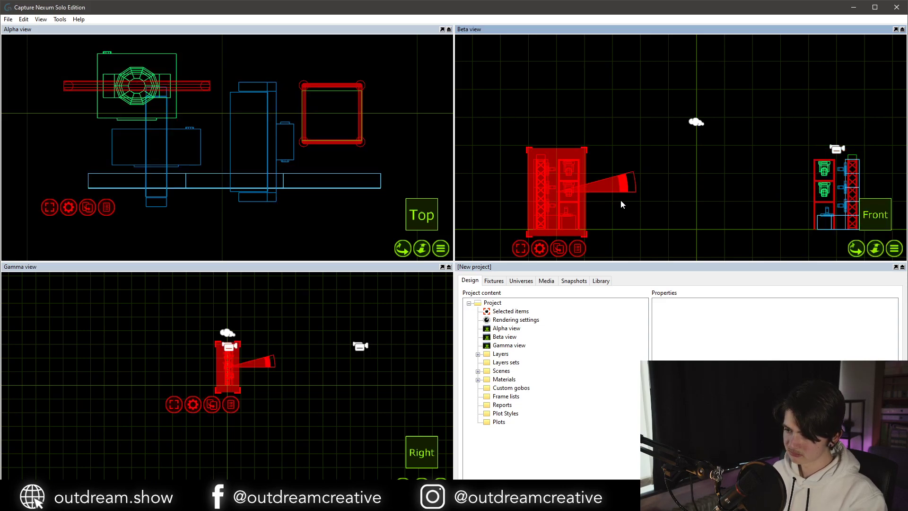
pyautogui.scroll(6, 570, 190)
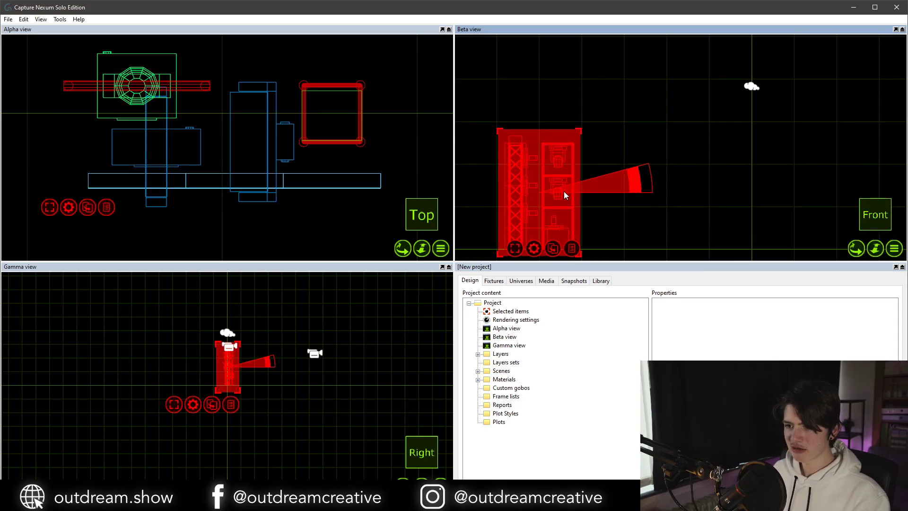
pyautogui.scroll(-2, 555, 193)
pyautogui.scroll(-2, 536, 159)
pyautogui.click(543, 151)
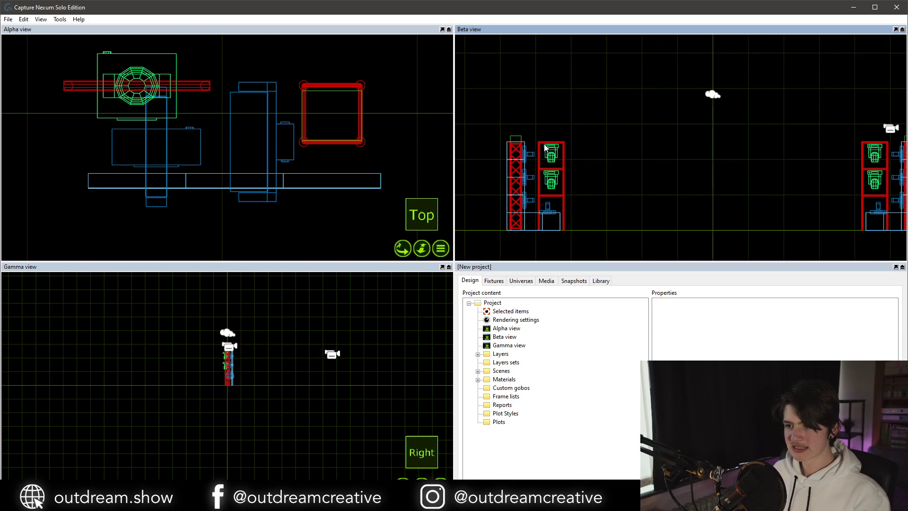
pyautogui.click(545, 145)
pyautogui.moveTo(621, 178); pyautogui.dragTo(619, 237)
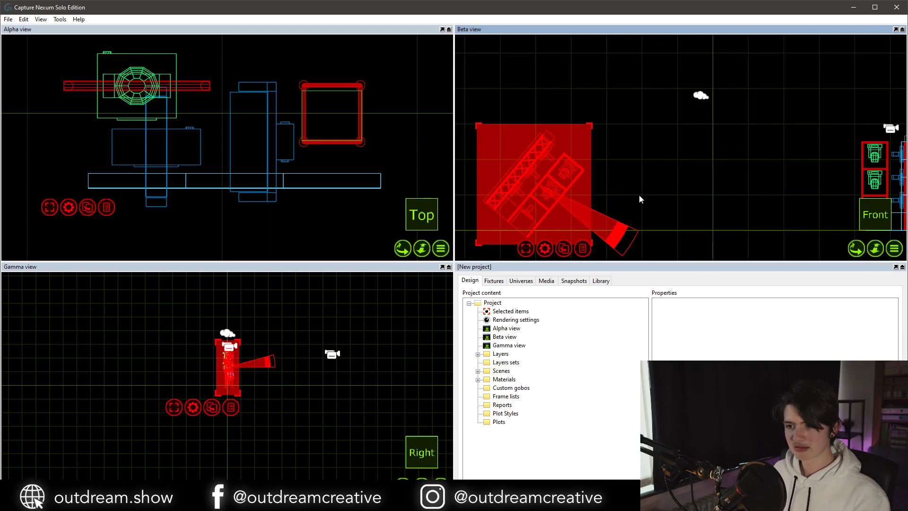
pyautogui.click(599, 197)
pyautogui.click(563, 191)
pyautogui.moveTo(543, 181)
pyautogui.mouseDown()
pyautogui.moveTo(573, 176)
pyautogui.moveTo(537, 191)
pyautogui.moveTo(543, 181)
pyautogui.mouseUp()
pyautogui.click(628, 134)
pyautogui.click(551, 176)
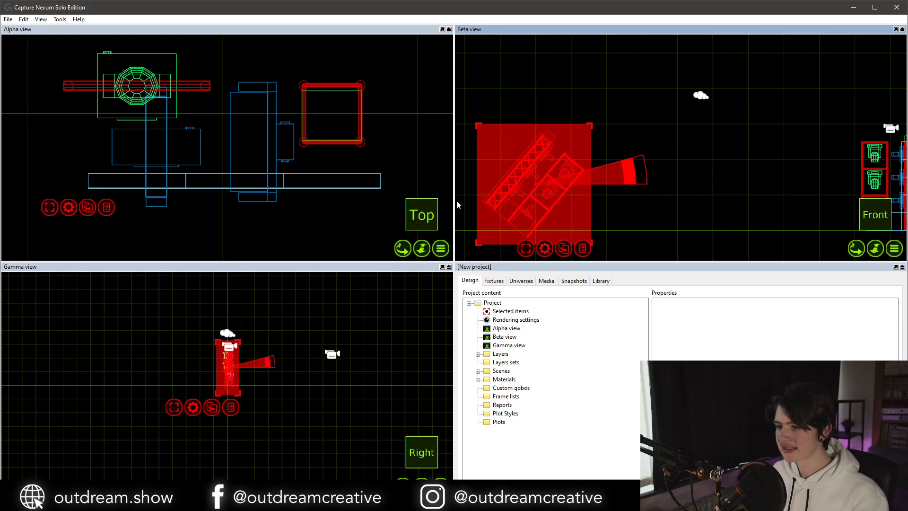
# Check the rotated tower's absolute Transform values, cancel without applying them, and undo the rotation.
pyautogui.hotkey('ctrl', 't')
pyautogui.click(491, 192)
pyautogui.click(484, 191)
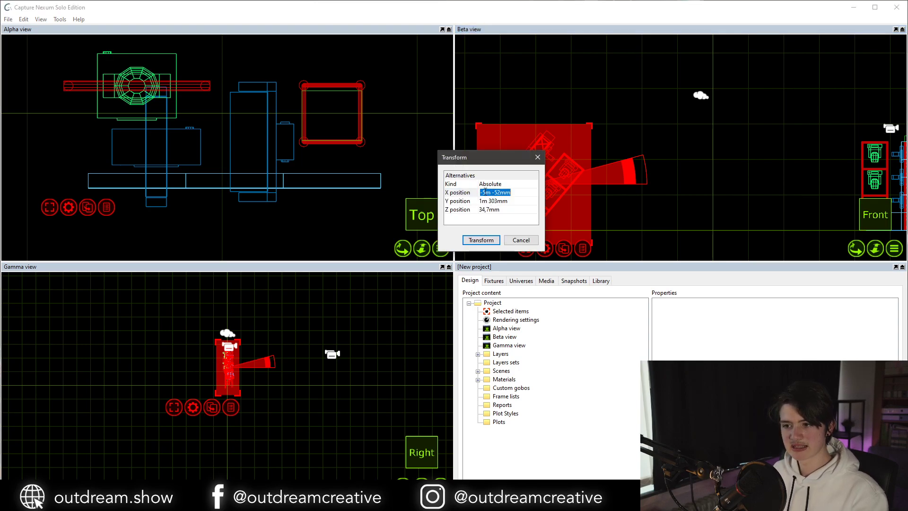
pyautogui.click(522, 240)
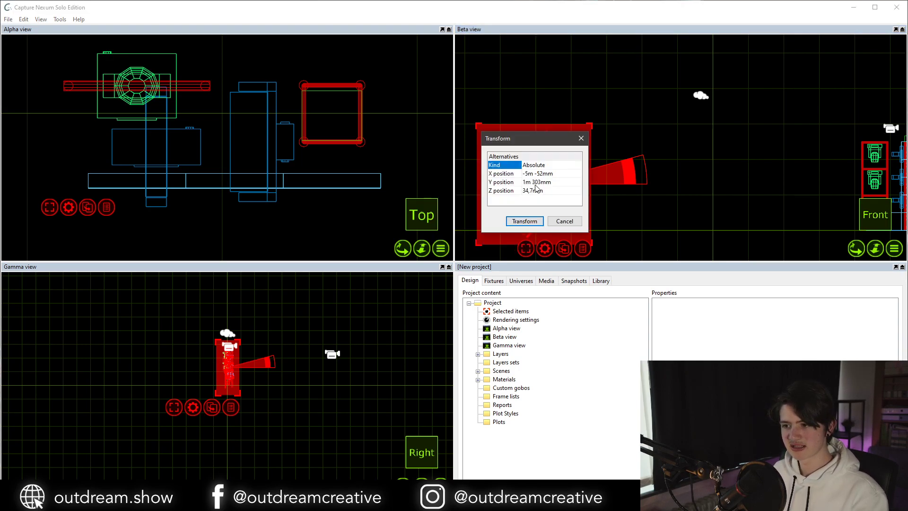
pyautogui.click(554, 225)
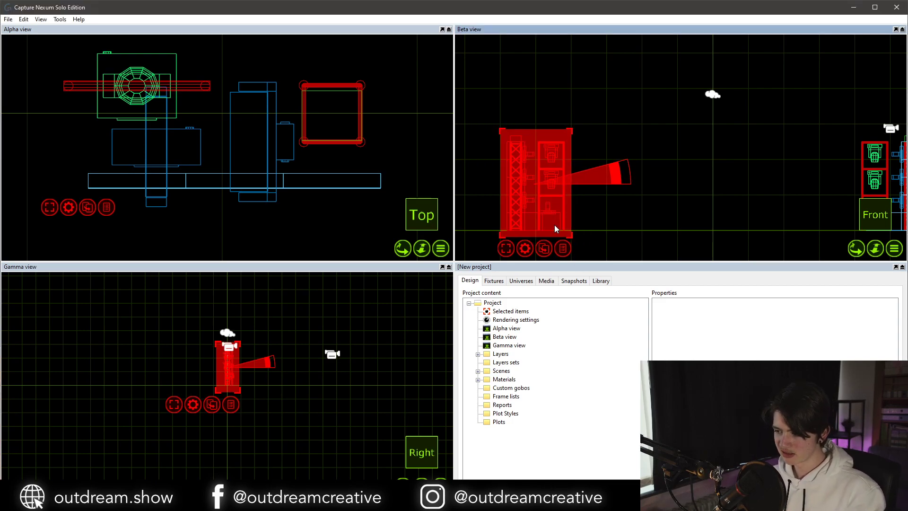
# Ungroup the left tower and check it by selecting only the stage deck at its base, clearing the selection again.
pyautogui.press('Escape')
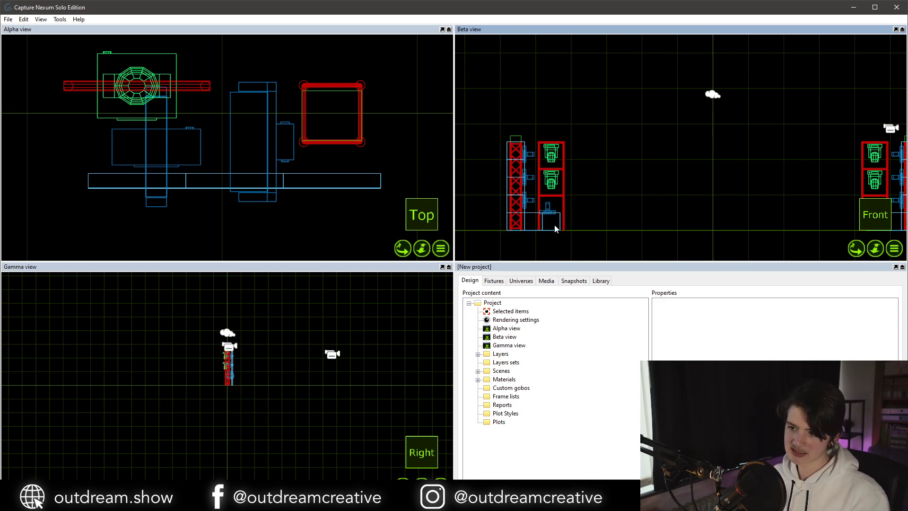
pyautogui.click(555, 229)
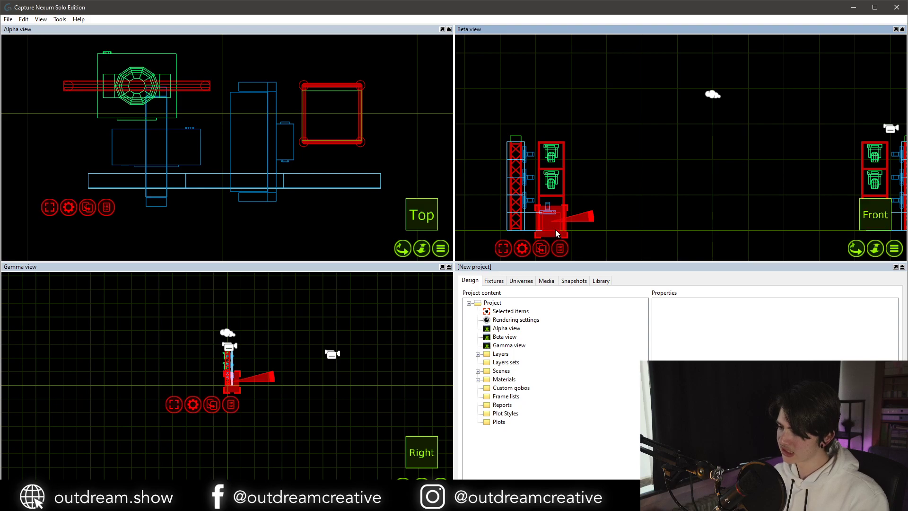
pyautogui.click(555, 229)
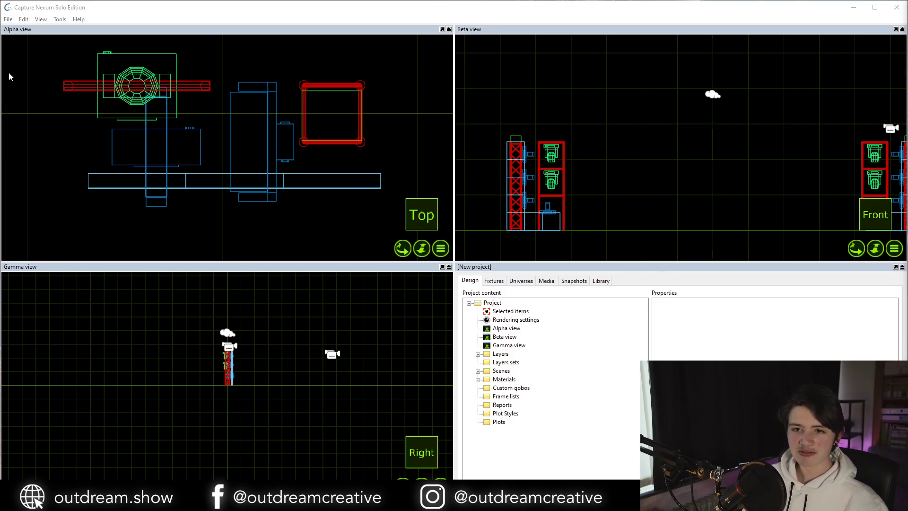
# Bring up the Outdream Template.c2p project and review the entries in its Layers folder.
pyautogui.click(8, 20)
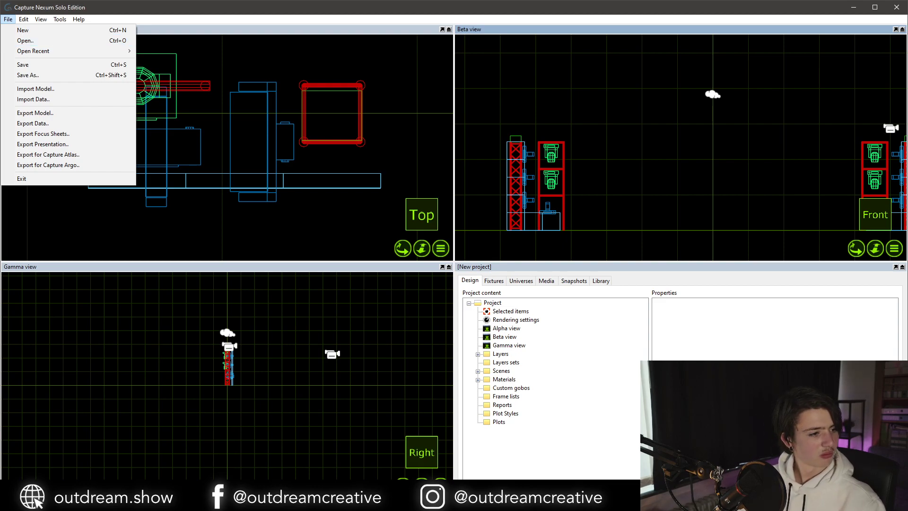
pyautogui.hotkey('alt', 'Tab')
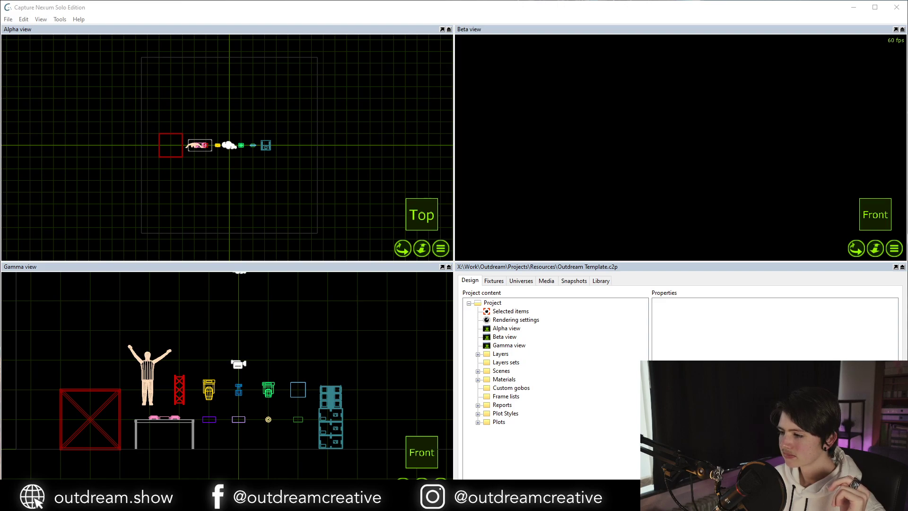
pyautogui.click(573, 281)
pyautogui.click(478, 281)
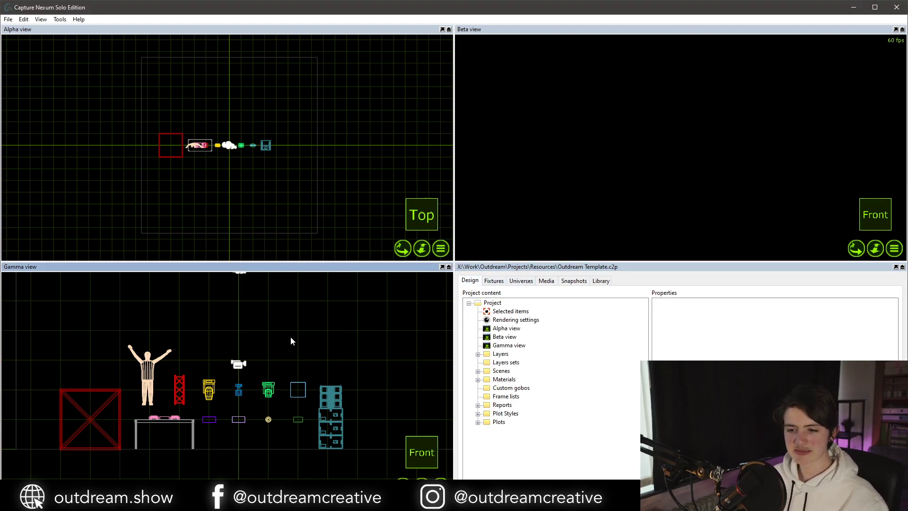
pyautogui.click(478, 353)
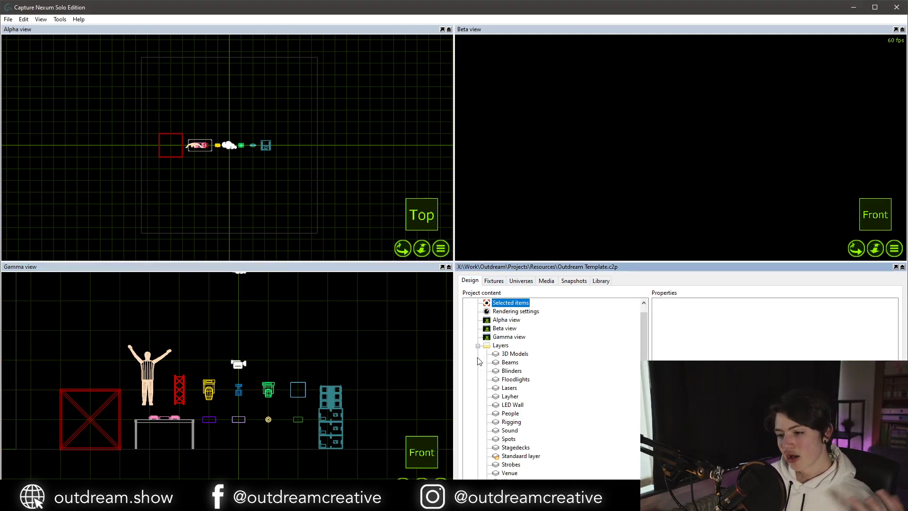
pyautogui.click(477, 354)
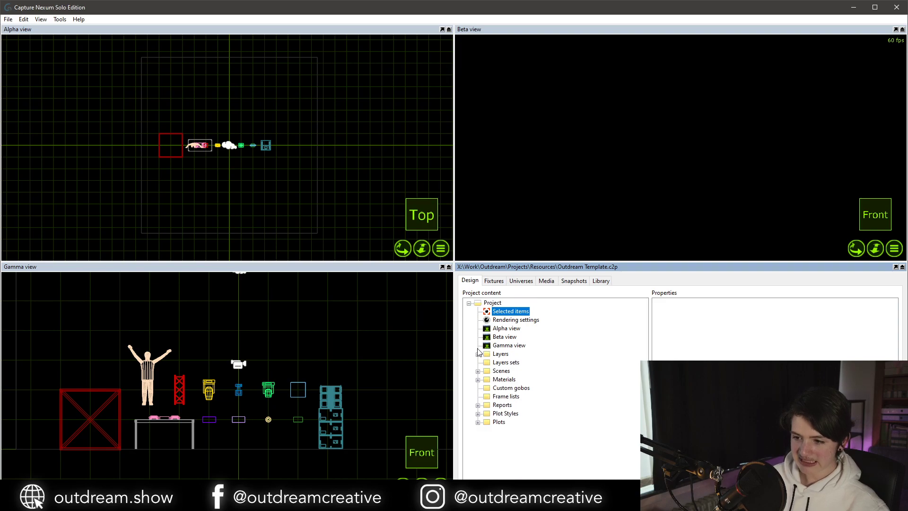
# Review the template's materials, view the Project name - Fixture List report, and close the report.
pyautogui.click(477, 379)
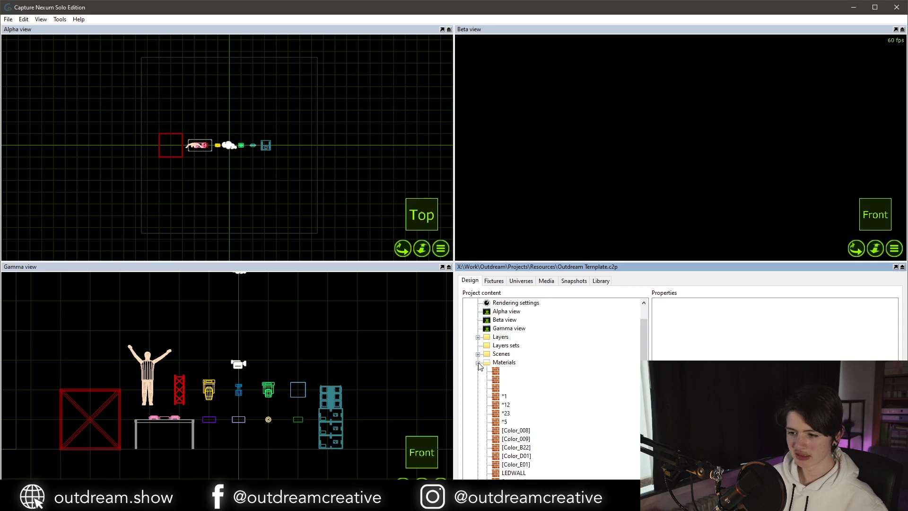
pyautogui.rightClick(479, 365)
pyautogui.click(478, 363)
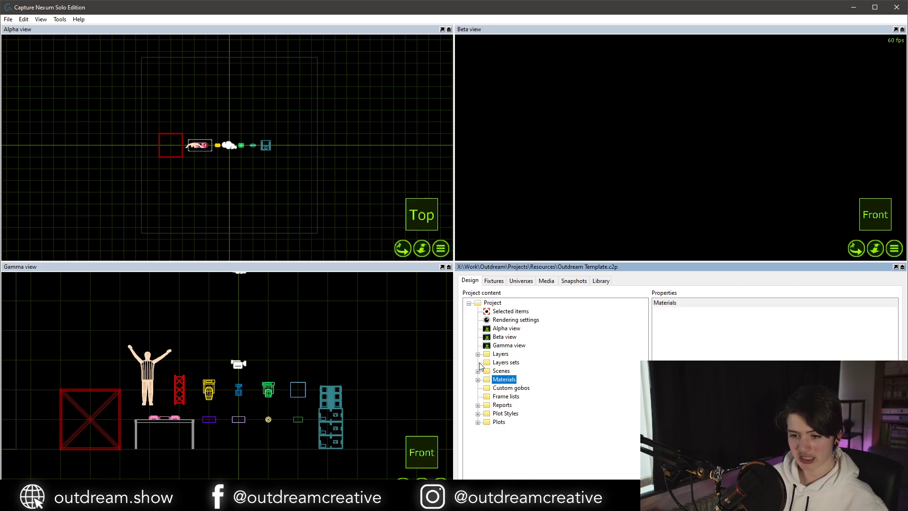
pyautogui.click(478, 405)
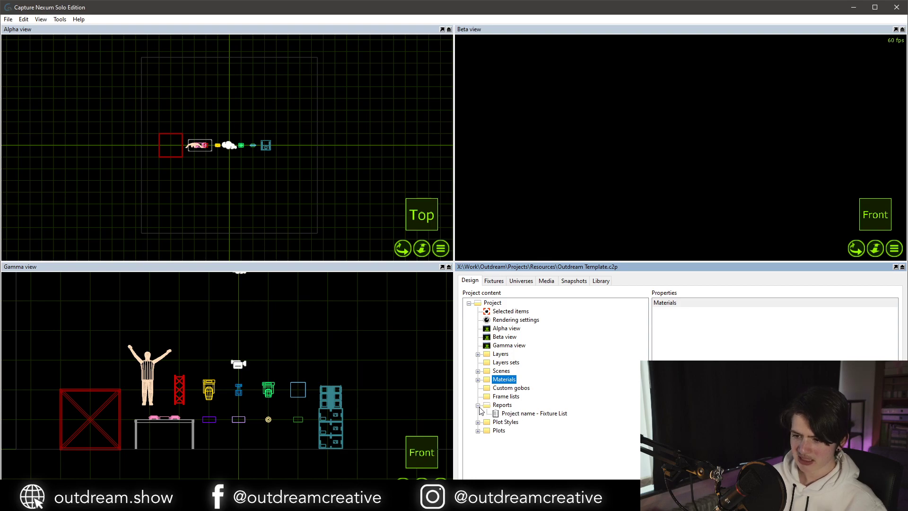
pyautogui.doubleClick(517, 414)
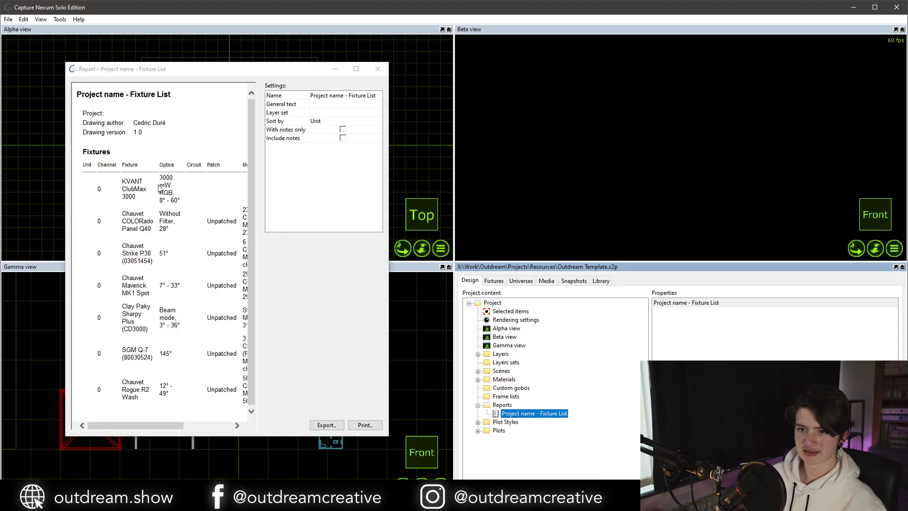
pyautogui.click(382, 69)
# Look through the template's Dual View, Quad View and Single View plots and collapse the Plots folder.
pyautogui.click(478, 430)
pyautogui.click(516, 448)
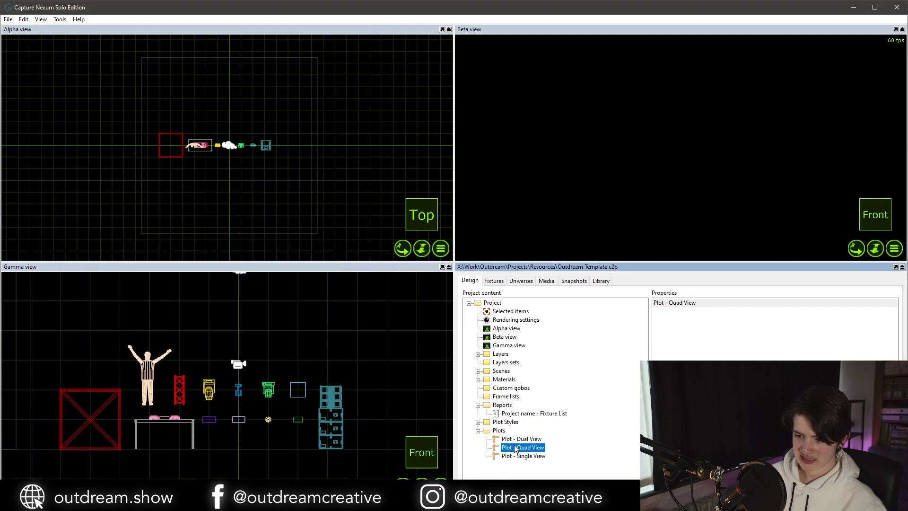
pyautogui.click(519, 455)
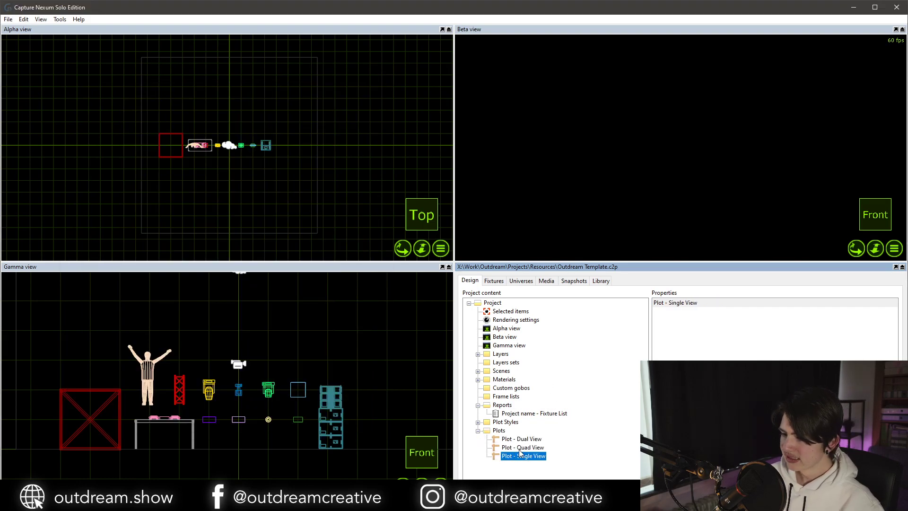
pyautogui.press('Up')
pyautogui.press('Up')
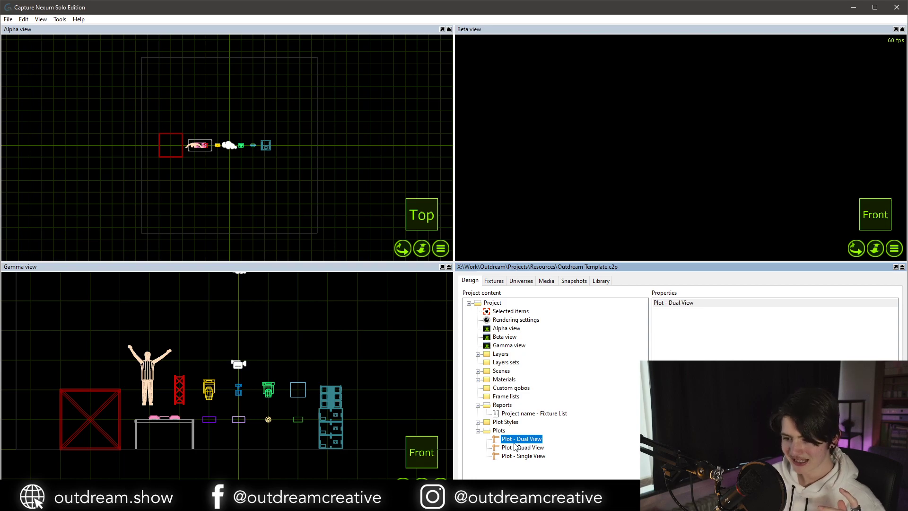
pyautogui.click(477, 431)
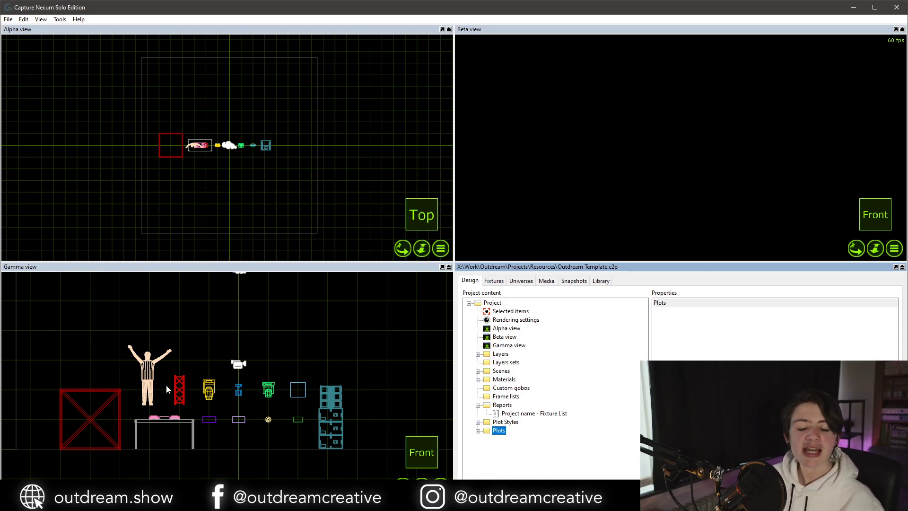
# Examine the template's sample objects in the Gamma view, from the red frame and person to the teal stack.
pyautogui.click(81, 394)
pyautogui.click(88, 353)
pyautogui.click(86, 388)
pyautogui.click(139, 362)
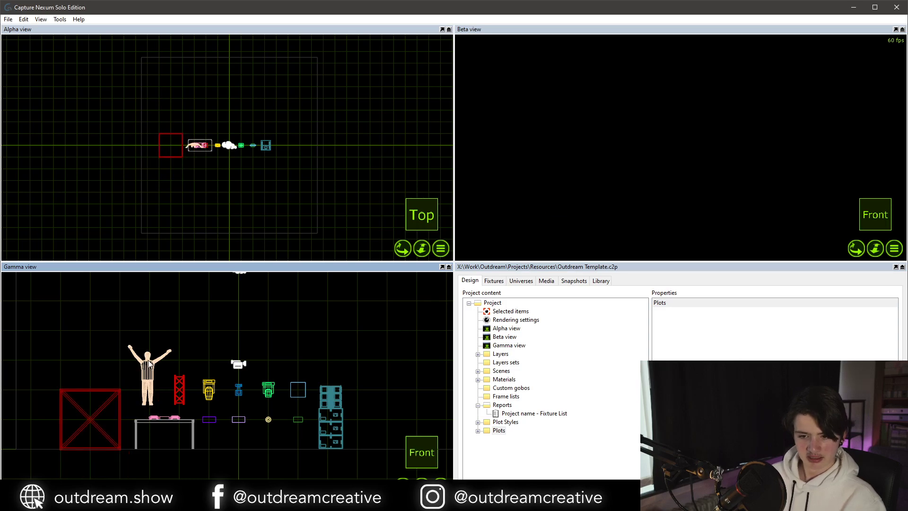
pyautogui.click(146, 360)
pyautogui.click(191, 392)
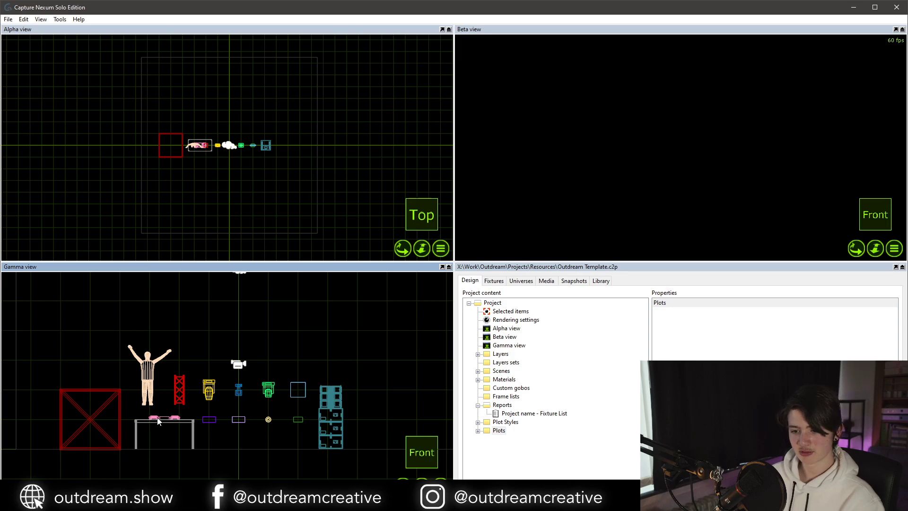
pyautogui.click(332, 404)
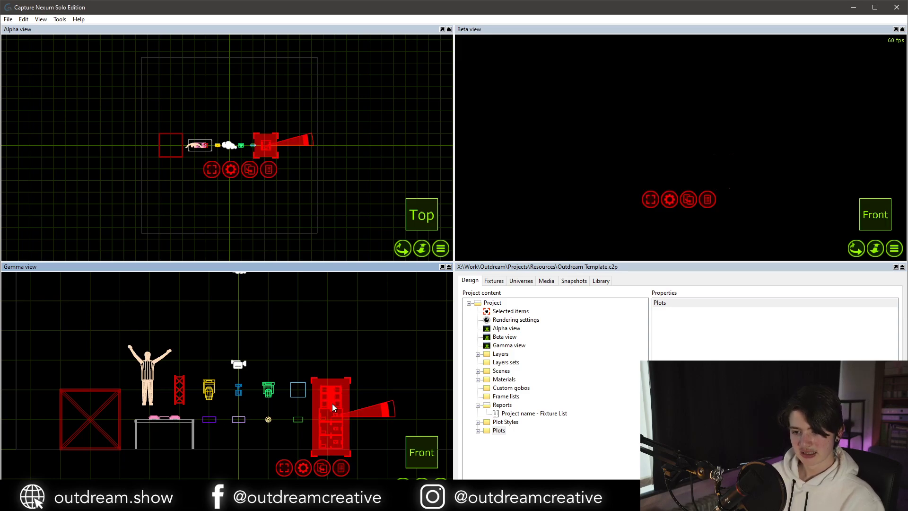
# Inspect the large enclosing box around the template's sample objects, view its Selected items properties, and deselect it.
pyautogui.click(26, 427)
pyautogui.scroll(1, 20, 441)
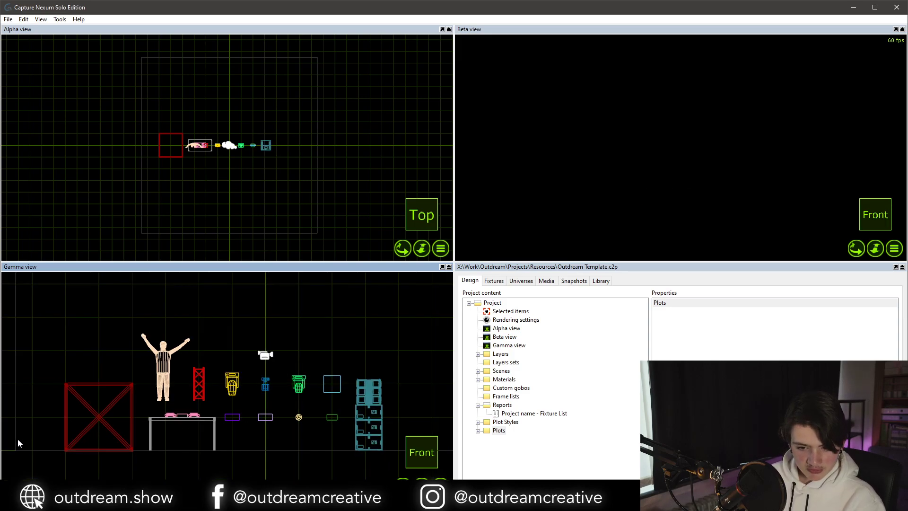
pyautogui.click(16, 438)
pyautogui.scroll(-2, 70, 399)
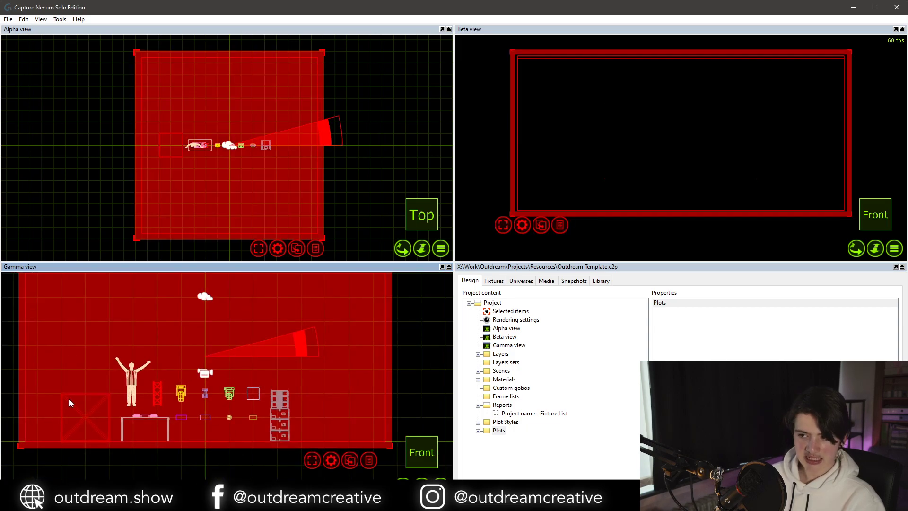
pyautogui.scroll(-1, 70, 402)
pyautogui.moveTo(69, 402); pyautogui.dragTo(111, 407, button='middle')
pyautogui.click(527, 311)
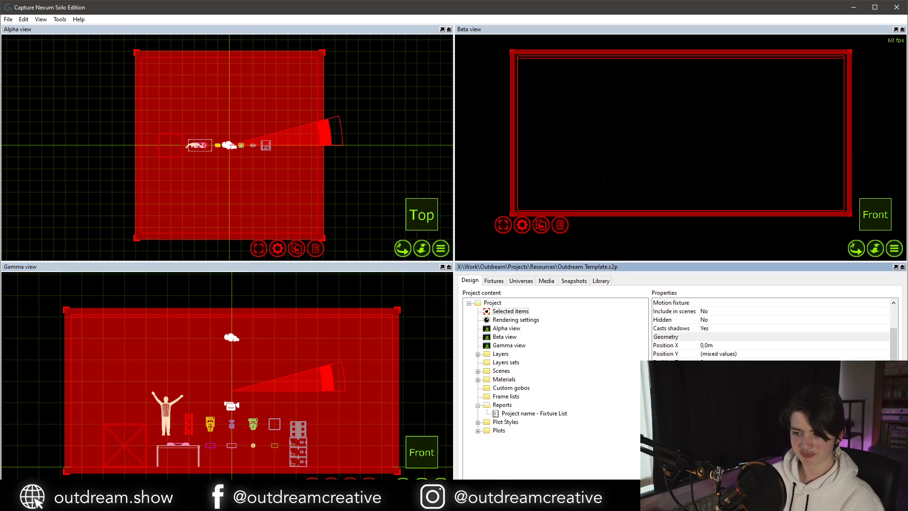
pyautogui.click(424, 365)
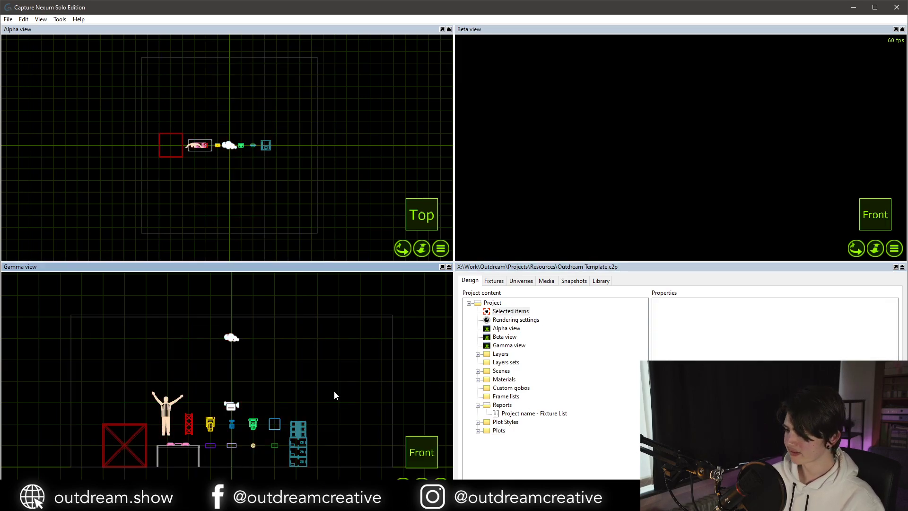
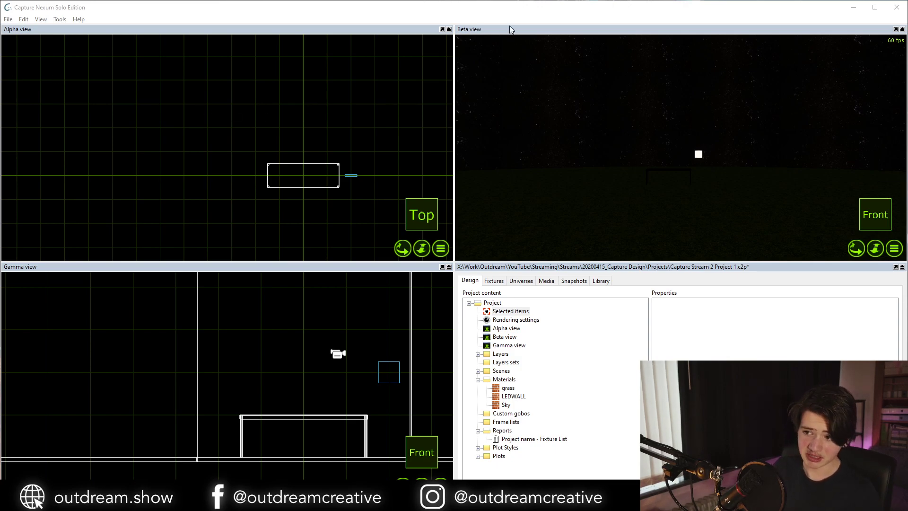
# Examine the sky cylinder of Capture Stream 2 Project 1.c2p from outside and inside in the Beta view.
pyautogui.click(594, 95)
pyautogui.moveTo(599, 112); pyautogui.dragTo(603, 122, button='middle')
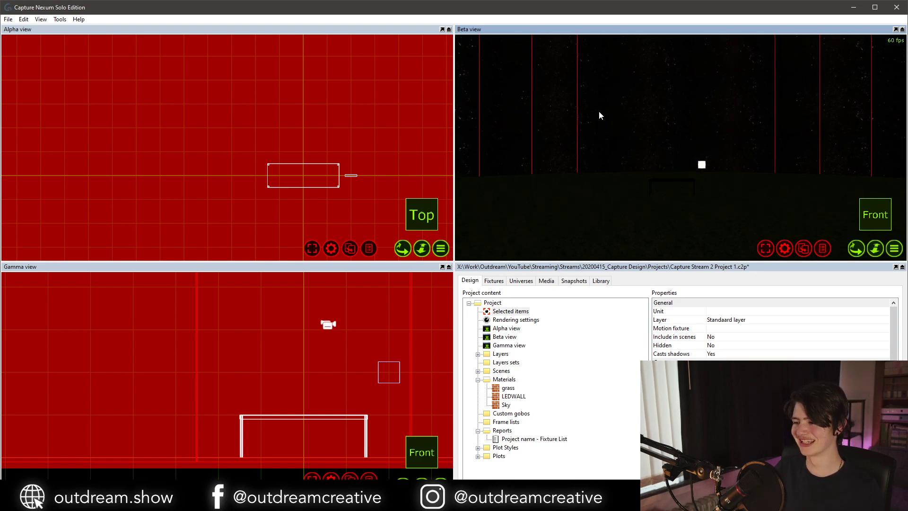
pyautogui.scroll(-5, 598, 116)
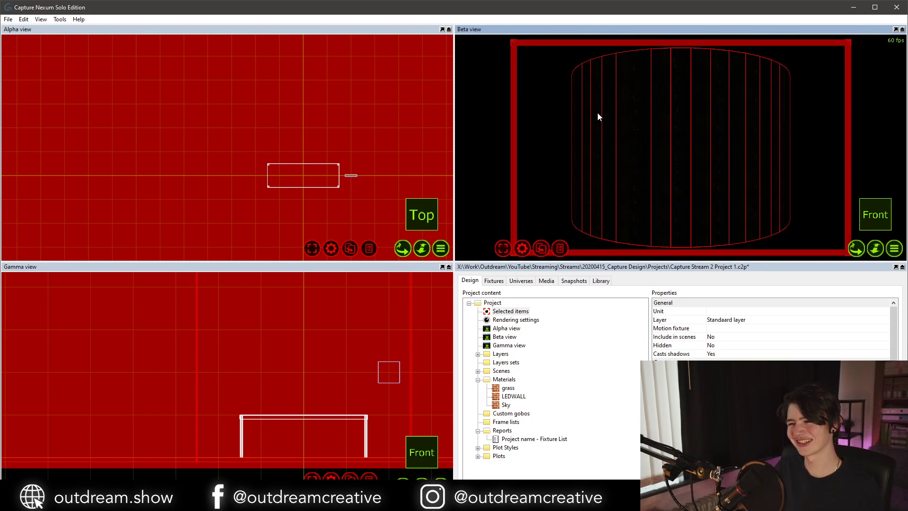
pyautogui.moveTo(597, 116); pyautogui.dragTo(625, 128)
pyautogui.click(626, 125)
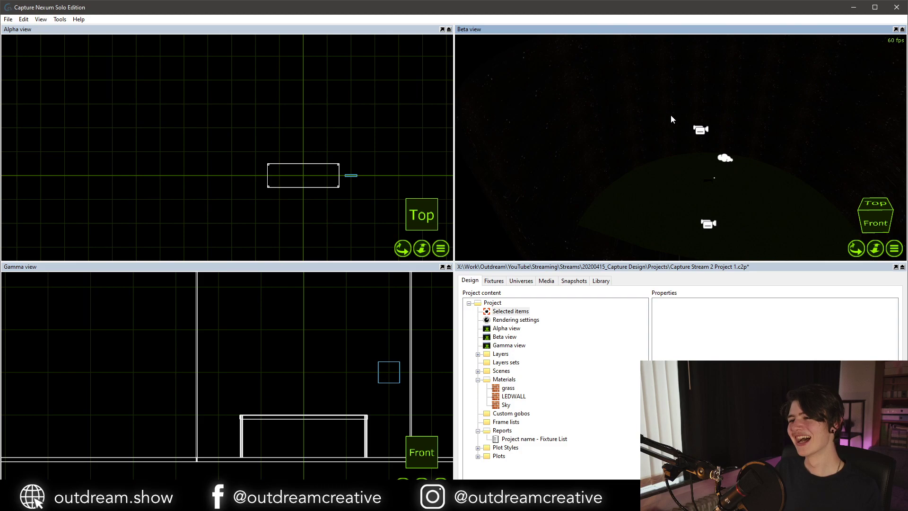
pyautogui.click(685, 101)
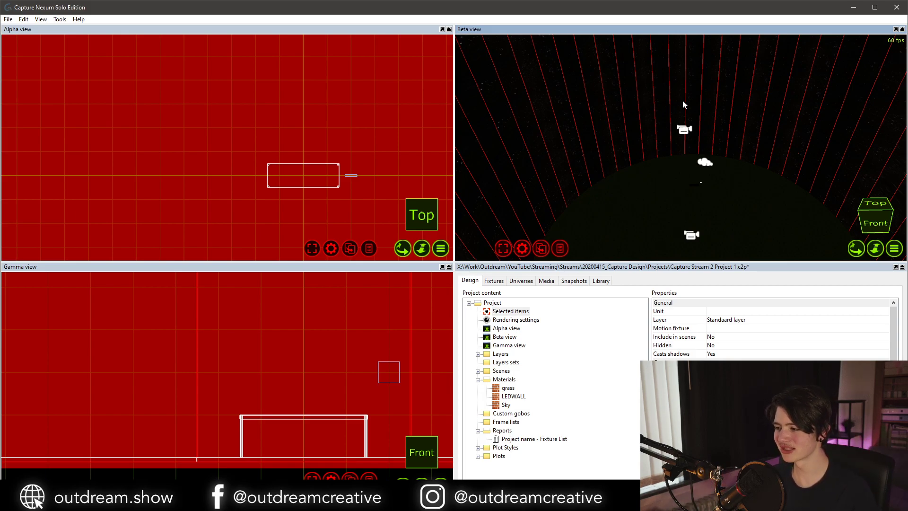
pyautogui.scroll(3, 685, 50)
pyautogui.scroll(-3, 692, 135)
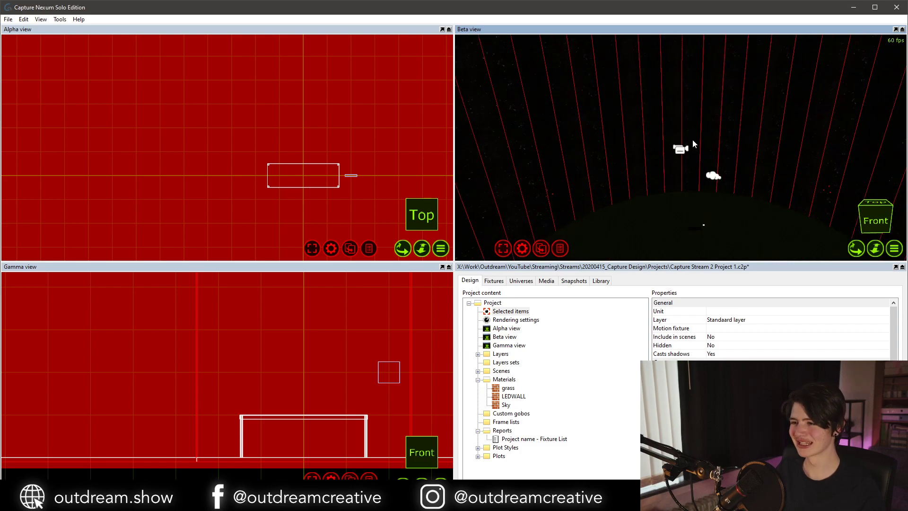
pyautogui.moveTo(693, 141); pyautogui.dragTo(681, 49, button='middle')
pyautogui.click(681, 157)
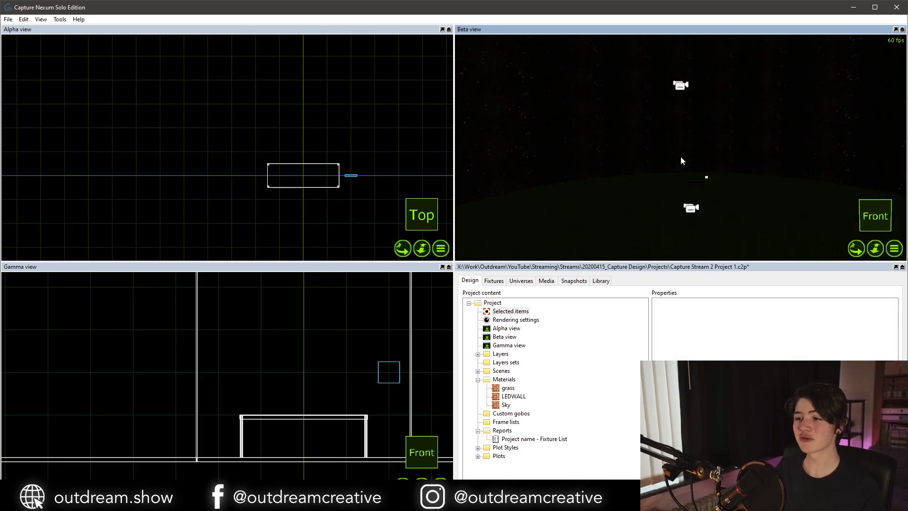
# Review the selected sky cylinder's geometry and diameter properties, and compare it with the ground disc from above.
pyautogui.click(680, 161)
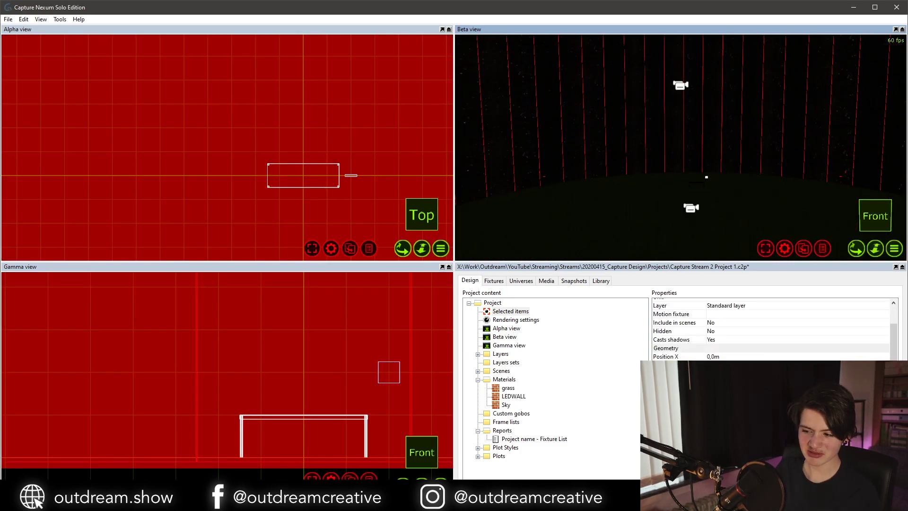
pyautogui.scroll(-2, 775, 329)
pyautogui.scroll(-6, 606, 194)
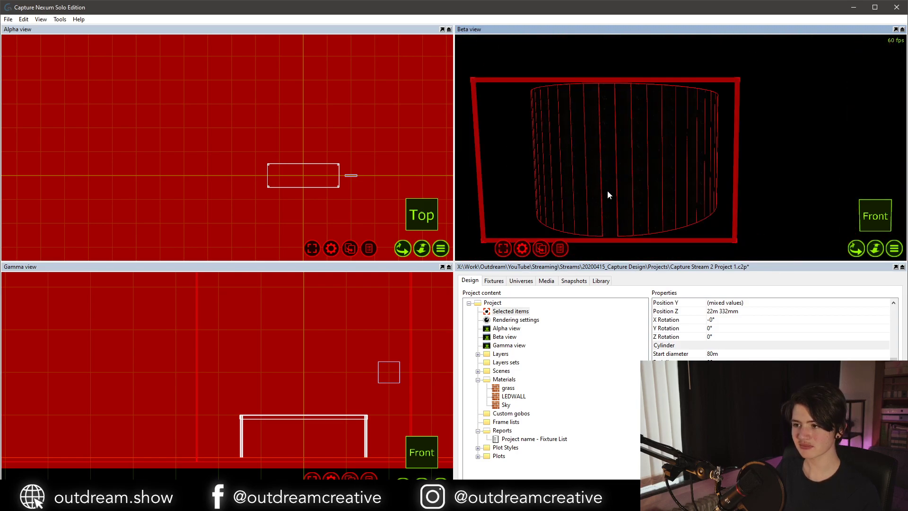
pyautogui.moveTo(607, 192); pyautogui.dragTo(635, 127, button='middle')
pyautogui.press('Escape')
pyautogui.click(648, 115)
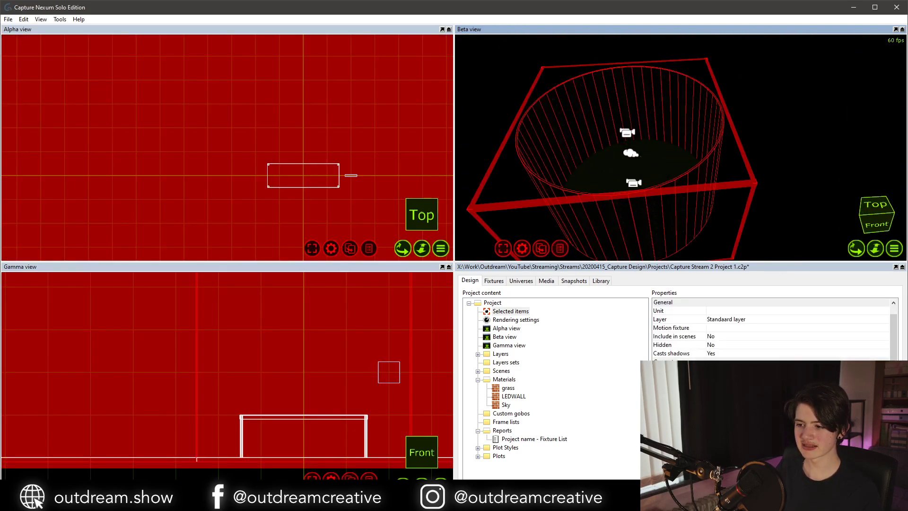
pyautogui.click(630, 202)
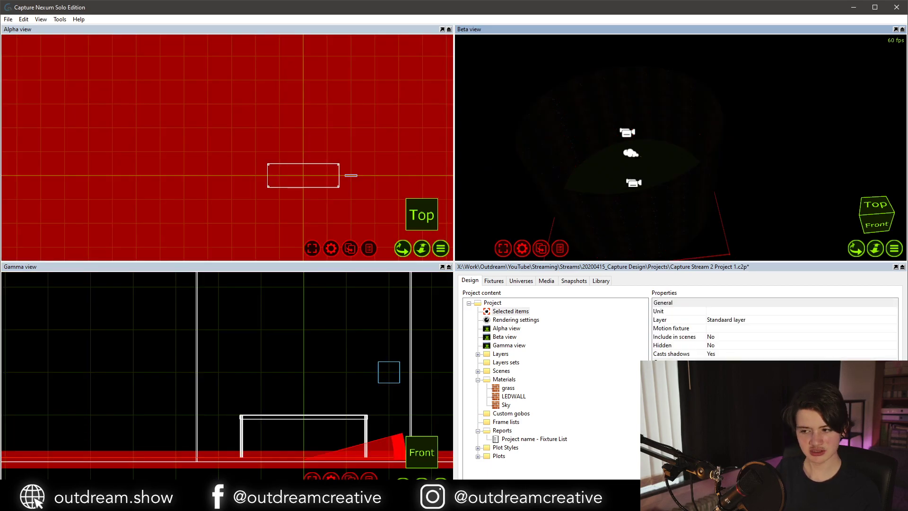
pyautogui.click(679, 197)
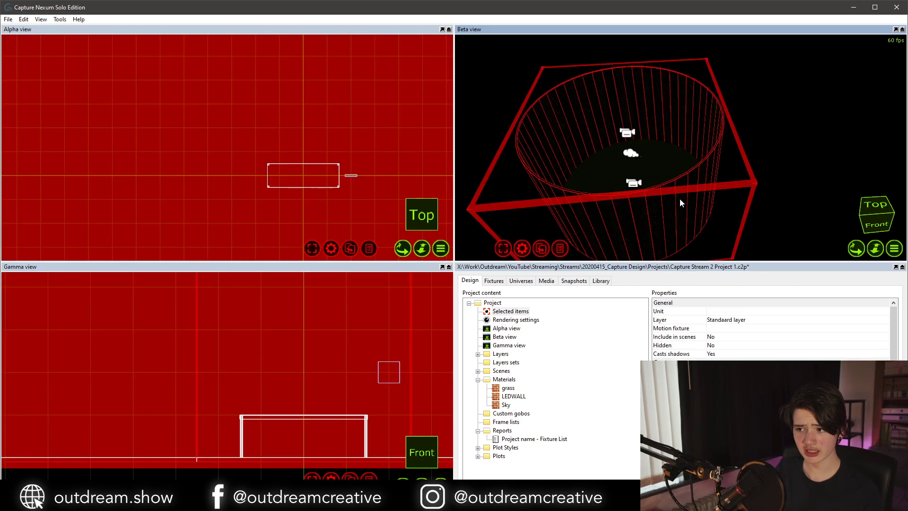
# Look closely at the cylinder's star-textured wall and view the properties of the Sky material.
pyautogui.scroll(5, 676, 180)
pyautogui.scroll(2, 671, 138)
pyautogui.moveTo(672, 137); pyautogui.dragTo(679, 237, button='middle')
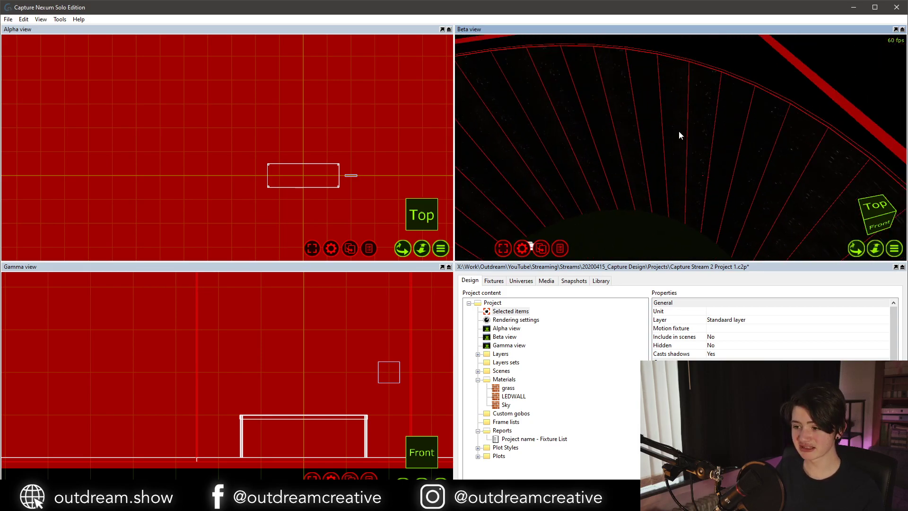
pyautogui.moveTo(678, 136); pyautogui.dragTo(678, 90, button='right')
pyautogui.click(506, 405)
pyautogui.click(685, 128)
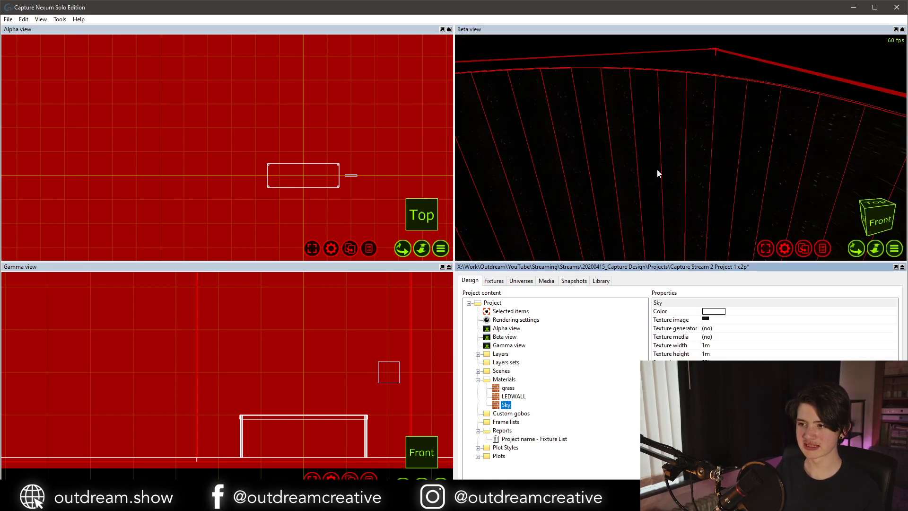
pyautogui.click(709, 379)
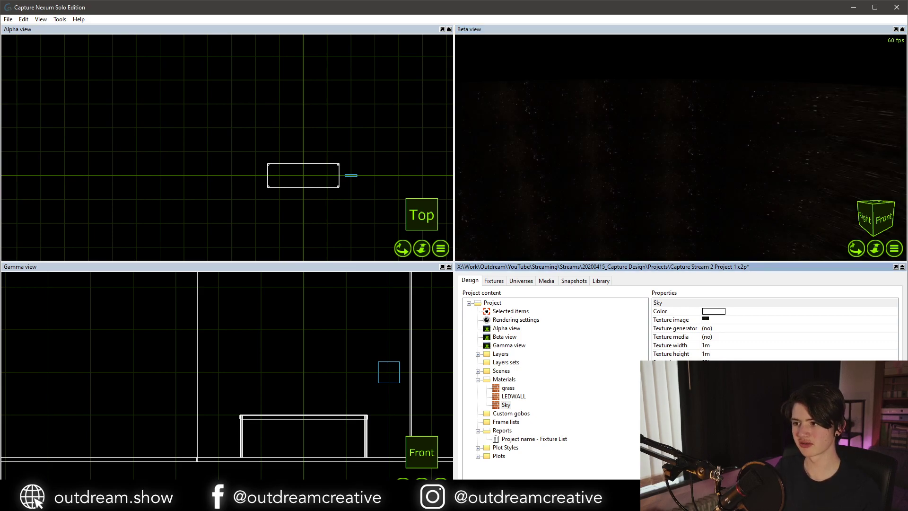
pyautogui.press('Return')
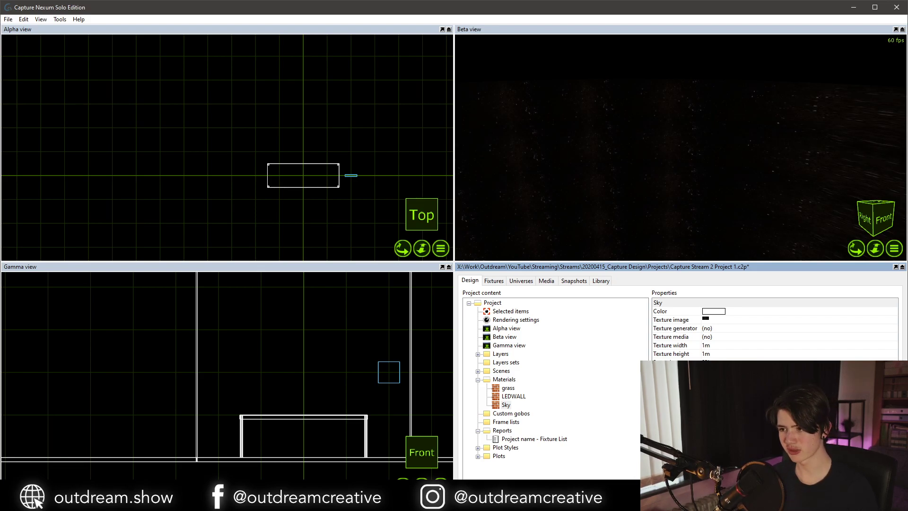
# Examine the star-textured sky and the grass ground texture up close in the Beta view.
pyautogui.moveTo(720, 149); pyautogui.dragTo(688, 209, button='right')
pyautogui.click(688, 209)
pyautogui.scroll(-3, 688, 209)
pyautogui.click(688, 191)
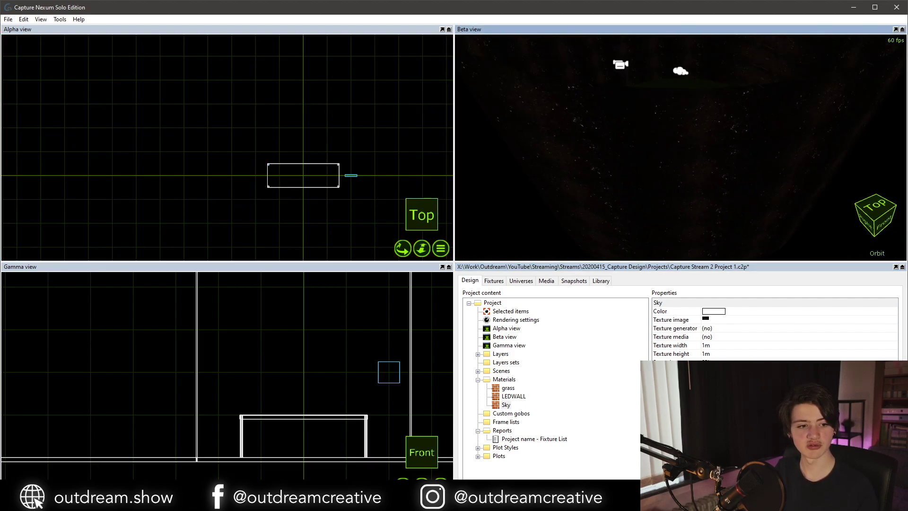
pyautogui.scroll(3, 688, 209)
pyautogui.moveTo(691, 194); pyautogui.dragTo(684, 178)
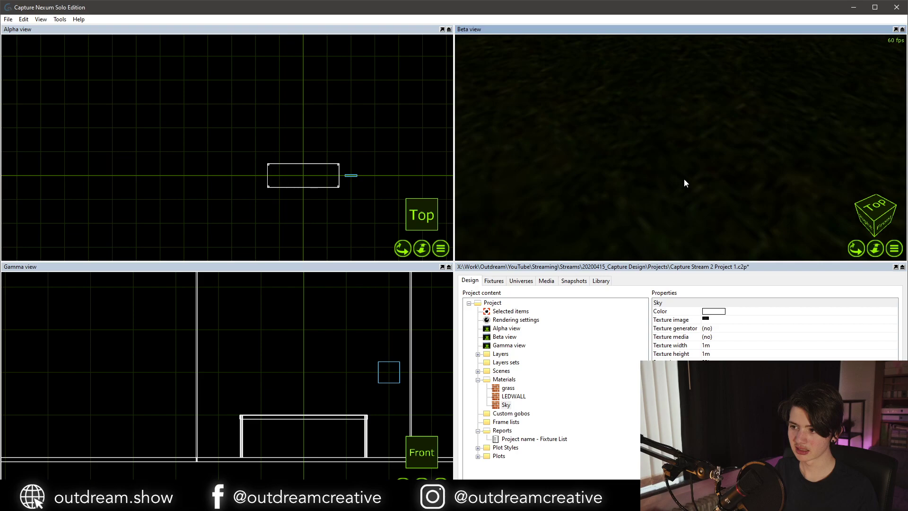
pyautogui.scroll(-5, 684, 179)
# Select the ground disc and view the texture properties of the grass material.
pyautogui.moveTo(684, 179); pyautogui.dragTo(684, 154, button='right')
pyautogui.press('e')
pyautogui.click(699, 192)
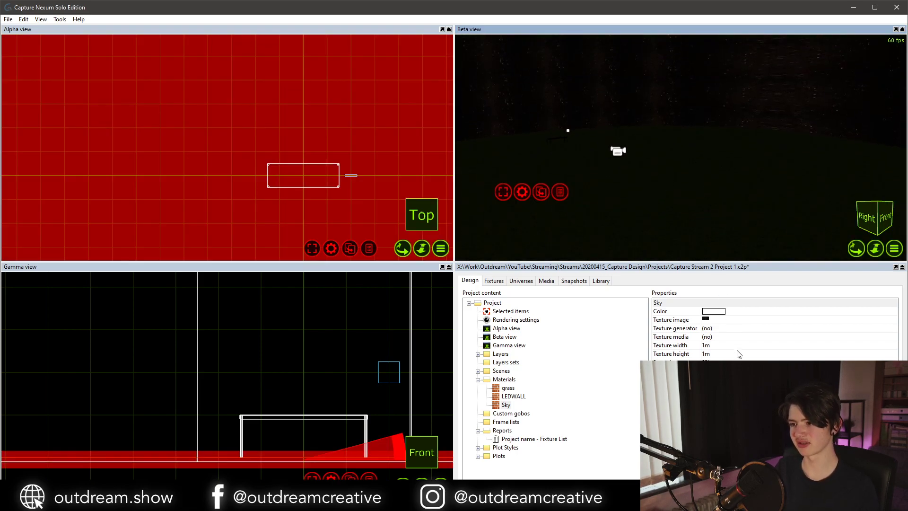
pyautogui.press('Tab')
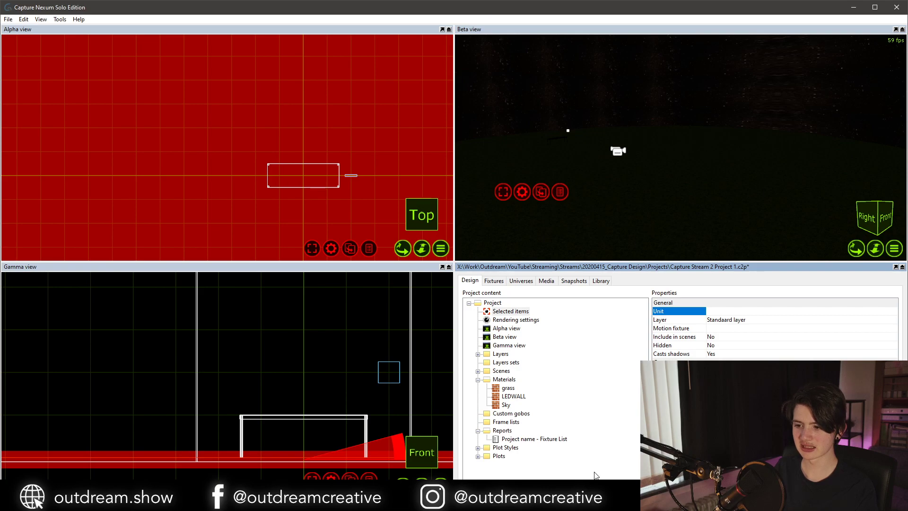
pyautogui.click(508, 388)
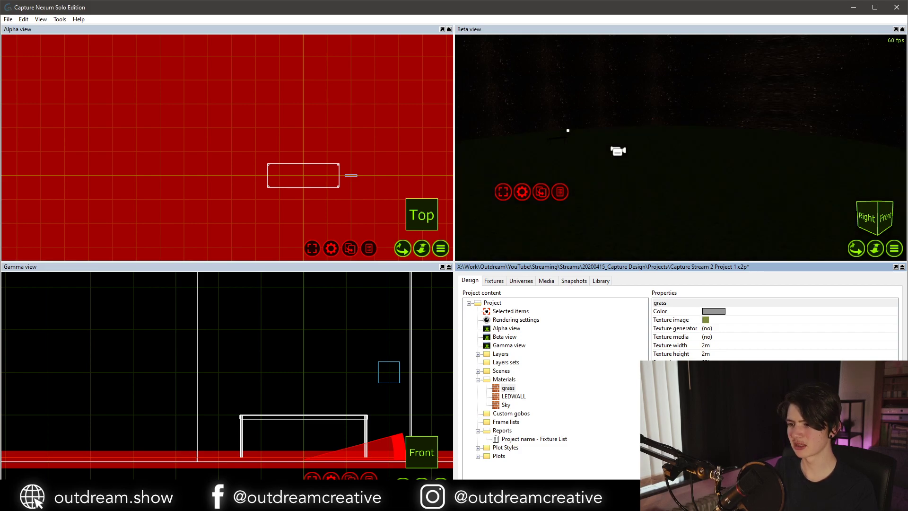
pyautogui.click(694, 216)
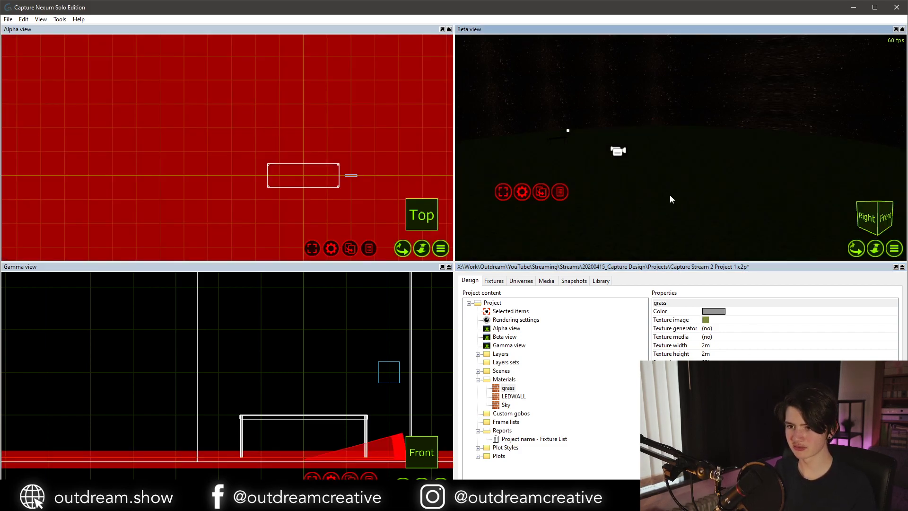
# Bring the table into view on the grass in the Beta view and select it.
pyautogui.scroll(-5, 669, 194)
pyautogui.press('Escape')
pyautogui.moveTo(669, 194); pyautogui.dragTo(680, 236, button='middle')
pyautogui.scroll(4, 670, 193)
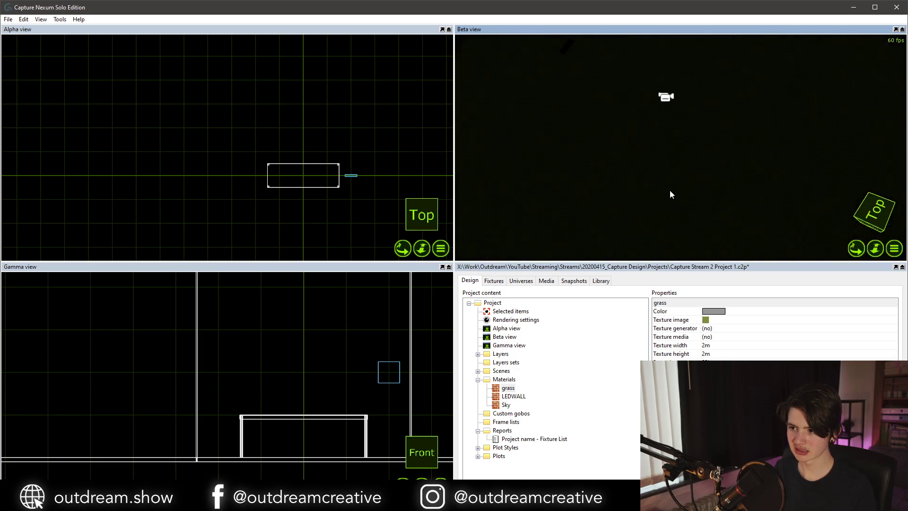
pyautogui.moveTo(674, 178); pyautogui.dragTo(671, 139, button='middle')
pyautogui.doubleClick(497, 134)
pyautogui.click(676, 121)
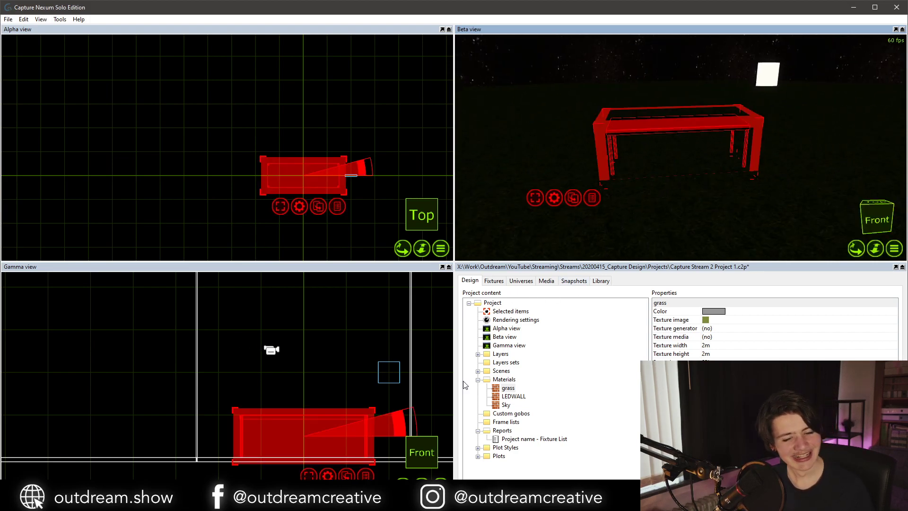
# Select the glowing white panel and move it down to the table's left end in the Gamma view.
pyautogui.click(753, 68)
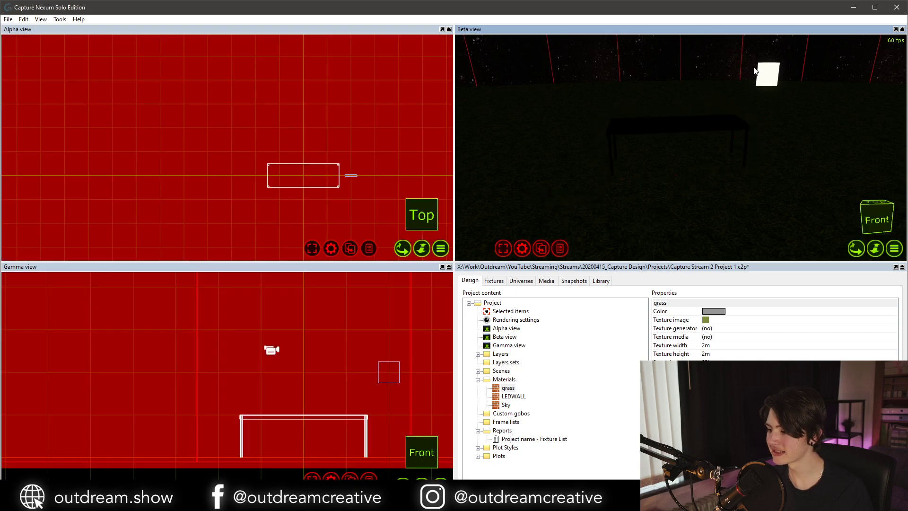
pyautogui.press('Escape')
pyautogui.click(764, 77)
pyautogui.moveTo(752, 92); pyautogui.dragTo(696, 143, button='middle')
pyautogui.press('Escape')
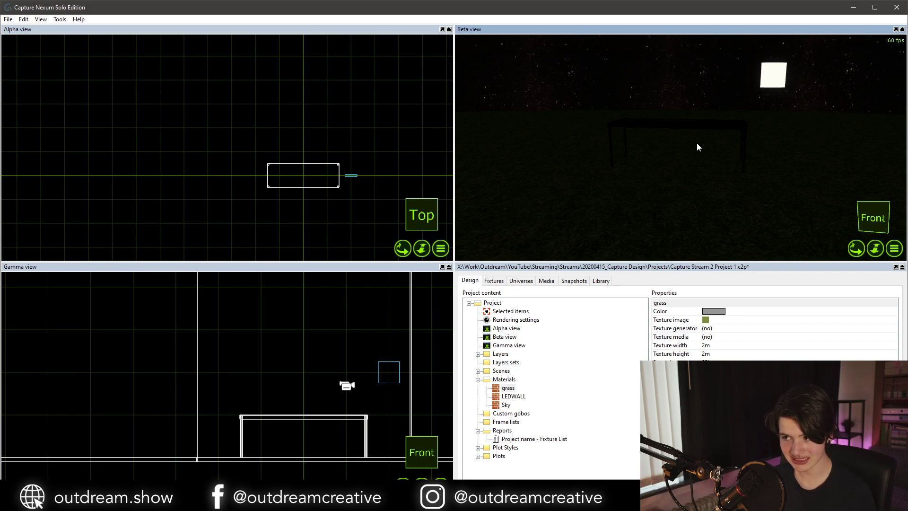
pyautogui.click(769, 79)
pyautogui.moveTo(373, 373); pyautogui.dragTo(239, 419)
# Try cloning the white panel with an X offset of 1 m and the number of clones set to 1.
pyautogui.hotkey('ctrl', 'd')
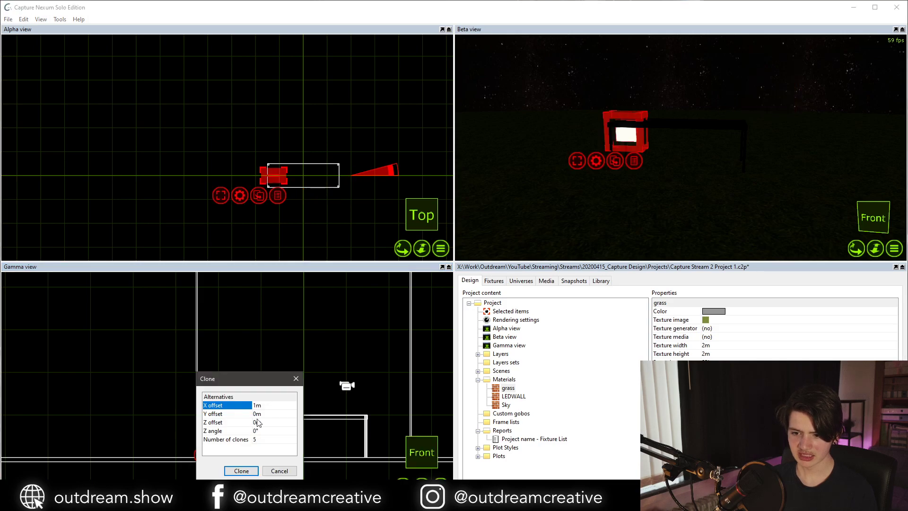
pyautogui.click(257, 439)
pyautogui.write('1')
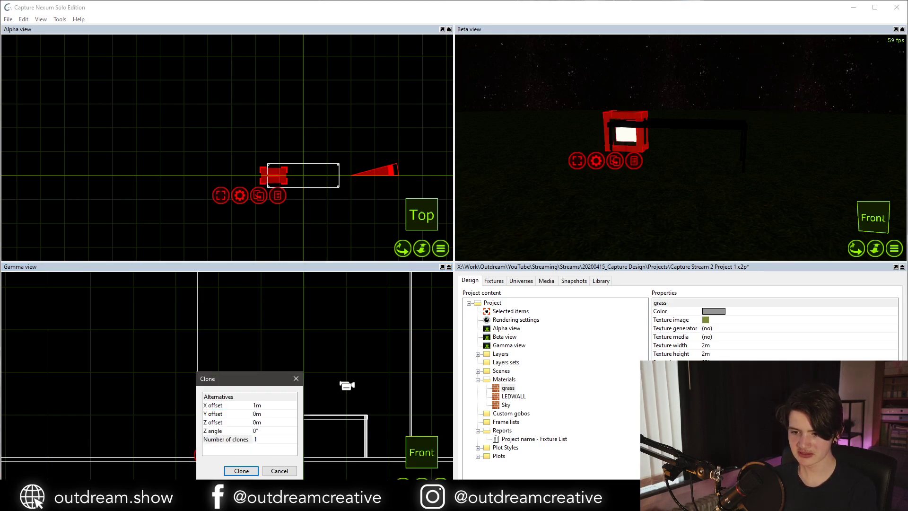
pyautogui.press('Return')
pyautogui.click(252, 470)
# Undo the unwanted change and place the white panel in the open space left of the table.
pyautogui.moveTo(254, 425); pyautogui.dragTo(163, 422)
pyautogui.hotkey('ctrl', 'z')
pyautogui.click(255, 432)
pyautogui.moveTo(163, 422); pyautogui.dragTo(265, 448, button='middle')
pyautogui.moveTo(205, 443); pyautogui.dragTo(205, 428, button='middle')
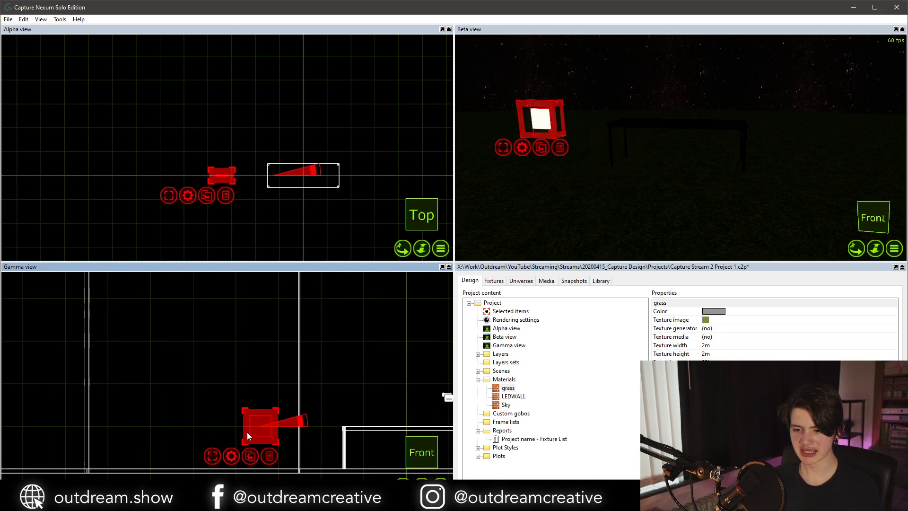
# Clone the white panel upward with an X offset of 0 m and a Y offset of 0.5 m.
pyautogui.hotkey('ctrl', 'd')
pyautogui.click(259, 403)
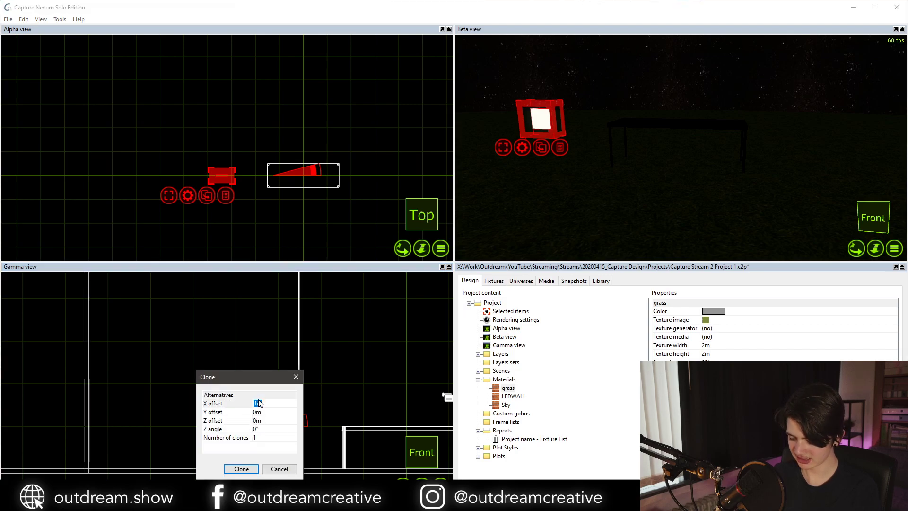
pyautogui.press('Return')
pyautogui.click(259, 399)
pyautogui.press('BackSpace')
pyautogui.press('Return')
pyautogui.press('Tab')
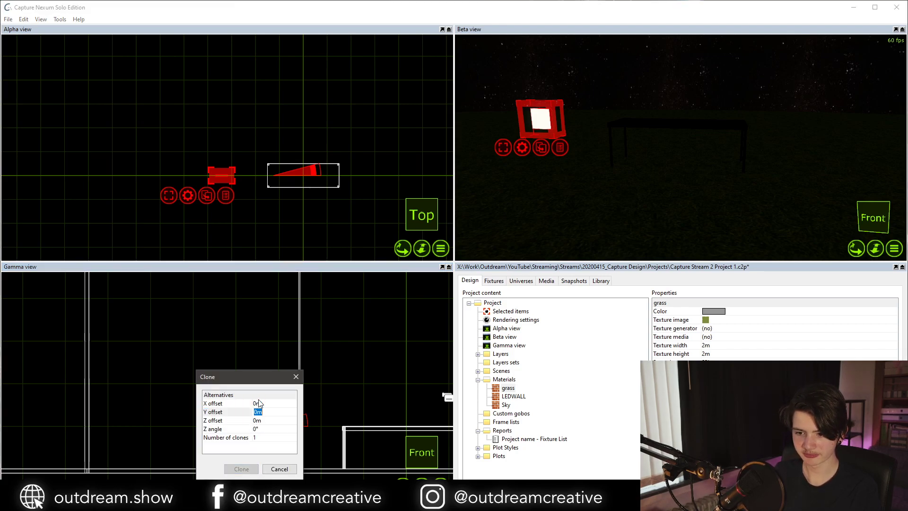
pyautogui.write('0.5')
pyautogui.press('Return')
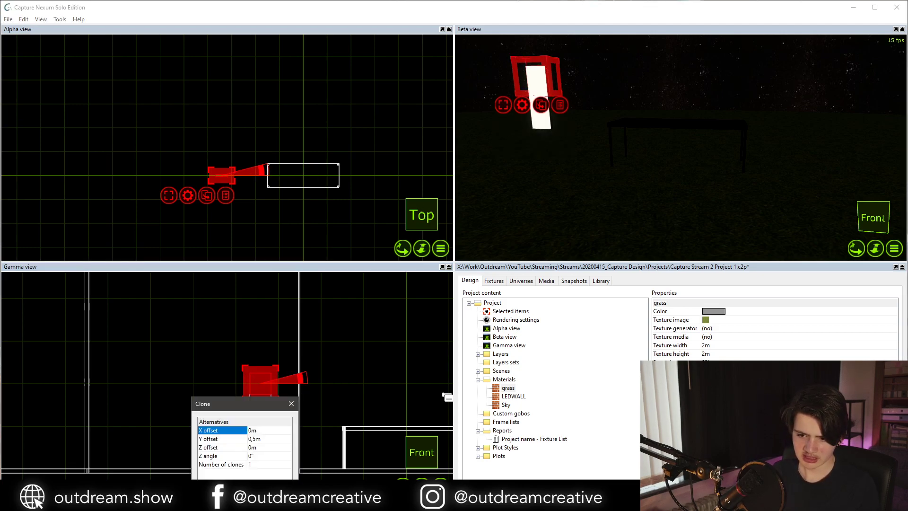
# Repeat the single clone at a 0.5 m Y offset from the top panel until the column is six panels high.
pyautogui.click(252, 464)
pyautogui.click(253, 466)
pyautogui.press('Return')
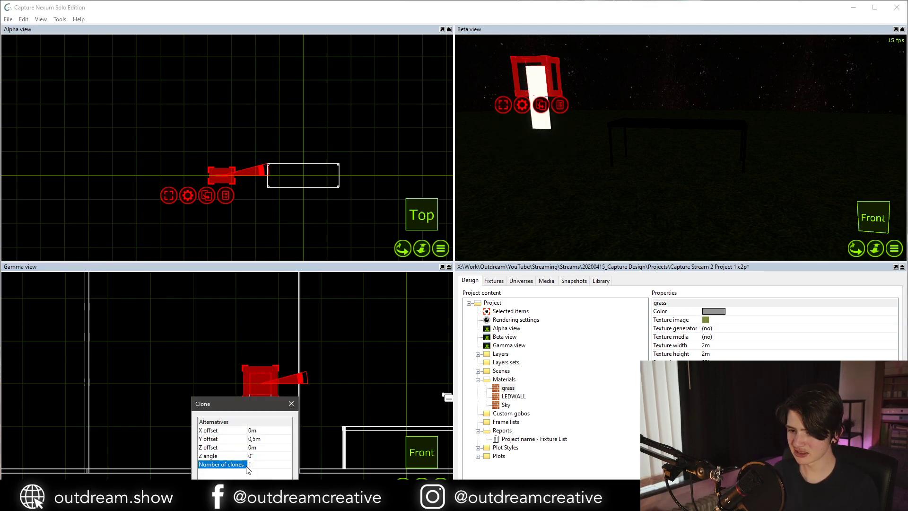
pyautogui.click(267, 466)
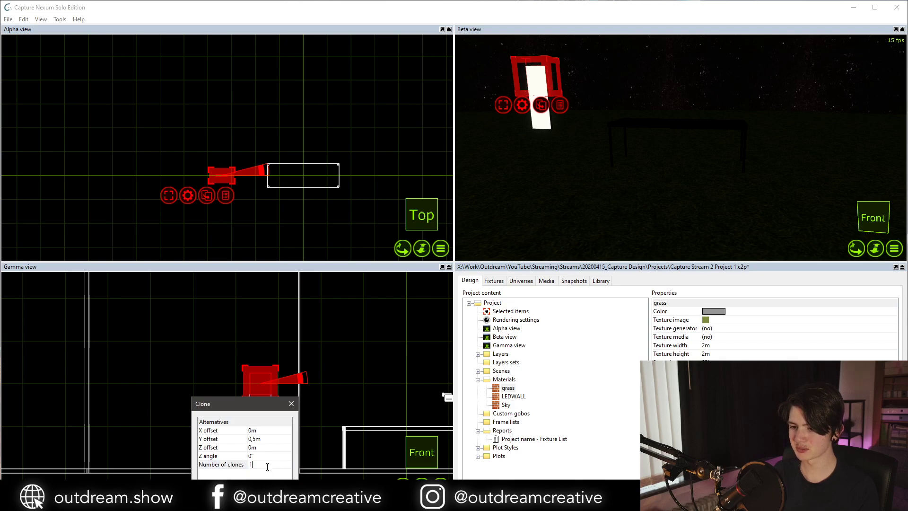
pyautogui.click(210, 456)
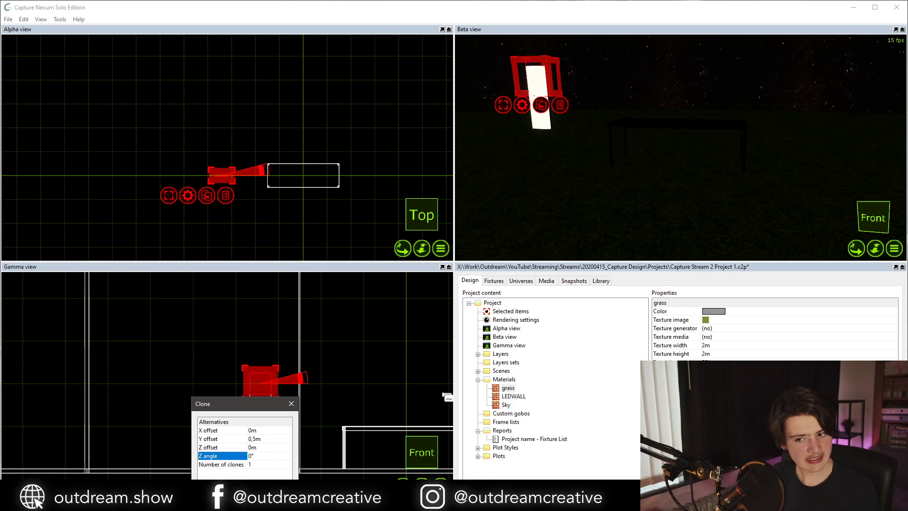
pyautogui.press('Return')
pyautogui.hotkey('ctrl', 'd')
pyautogui.press('Return')
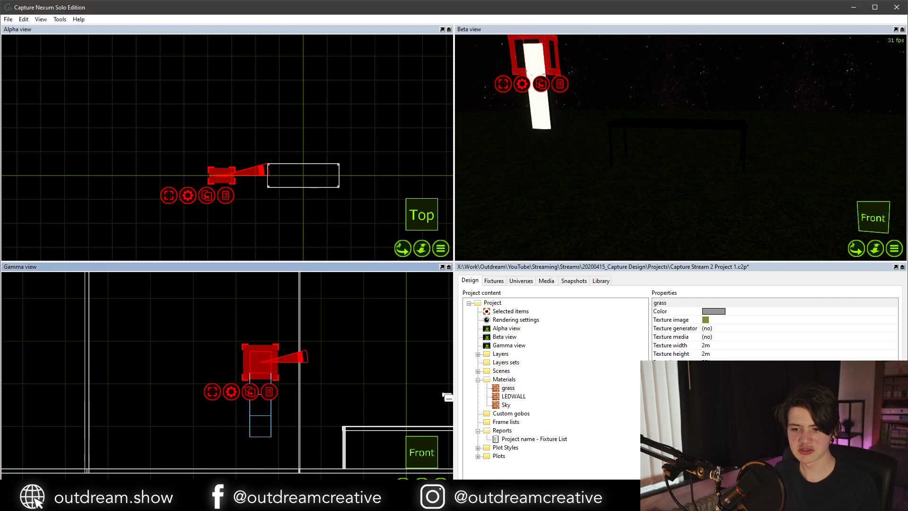
pyautogui.hotkey('ctrl', 'd')
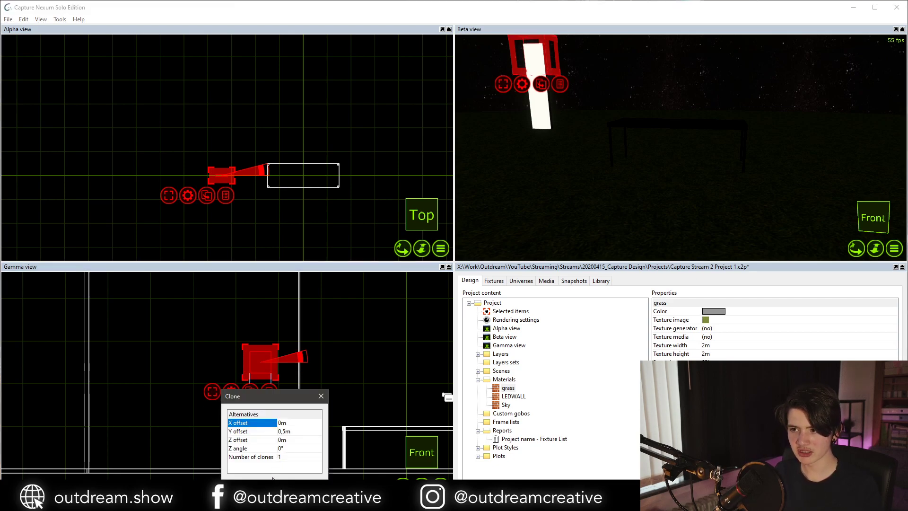
pyautogui.press('Return')
pyautogui.hotkey('ctrl', 'd')
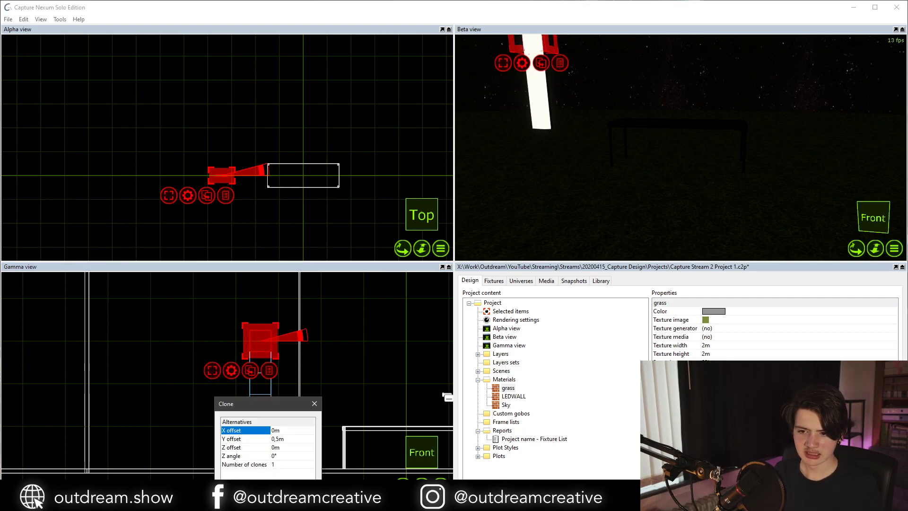
pyautogui.press('Return')
pyautogui.moveTo(234, 306)
pyautogui.mouseDown()
pyautogui.moveTo(285, 368)
pyautogui.moveTo(286, 447)
pyautogui.mouseUp()
pyautogui.scroll(-3, 237, 411)
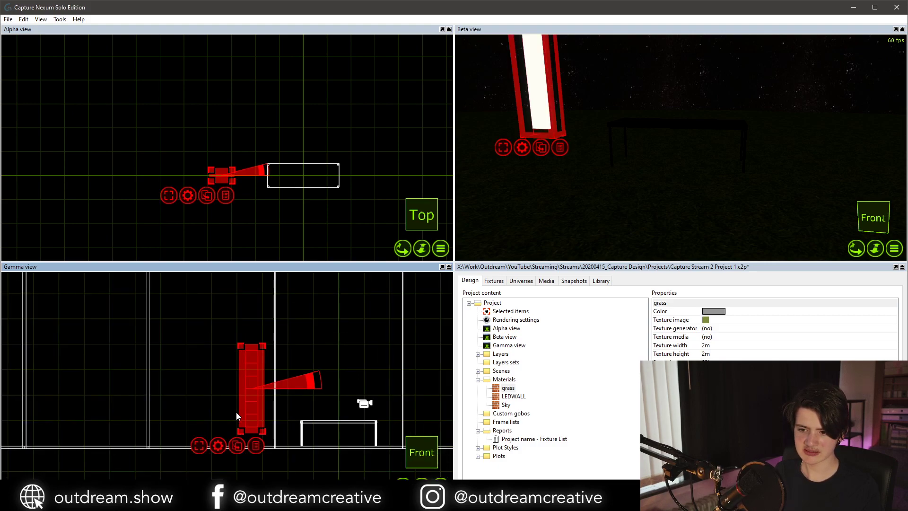
pyautogui.click(237, 413)
# Place a person from the library's People objects at the middle of the table in the Gamma view.
pyautogui.click(601, 280)
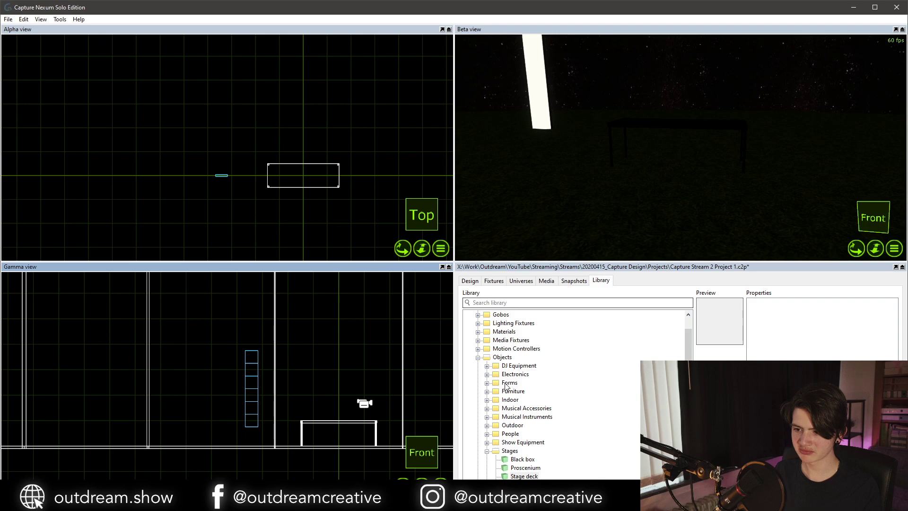
pyautogui.scroll(-3, 505, 388)
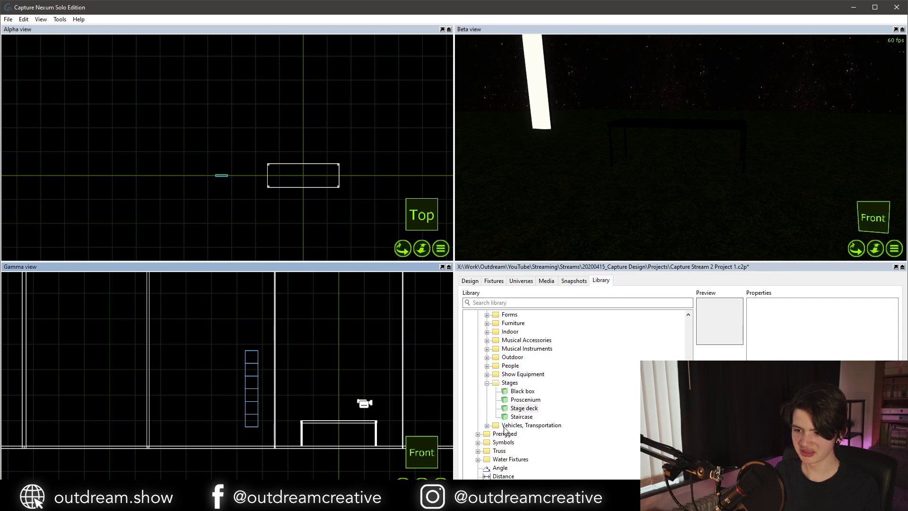
pyautogui.click(478, 451)
pyautogui.click(477, 315)
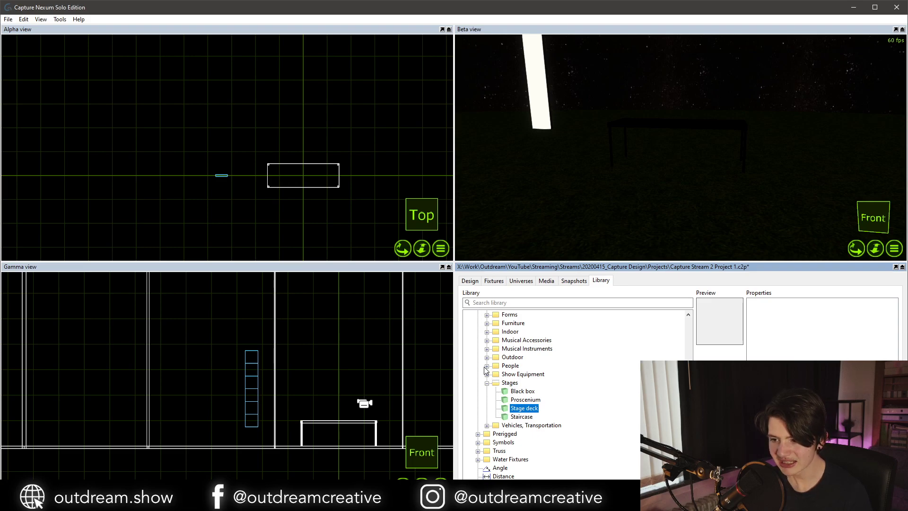
pyautogui.click(487, 366)
pyautogui.moveTo(517, 374); pyautogui.dragTo(334, 438)
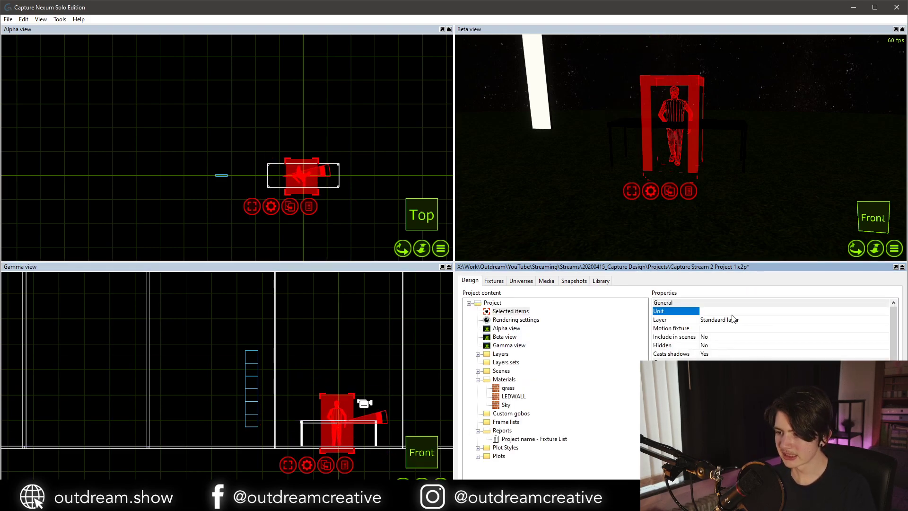
# Assign the person to the People layer and change the pose to standing with both arms raised.
pyautogui.click(732, 318)
pyautogui.click(732, 319)
pyautogui.click(733, 319)
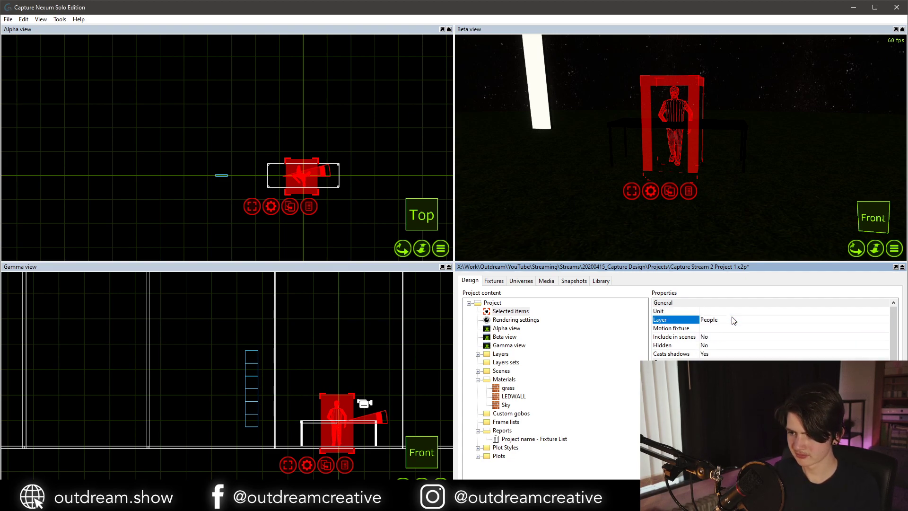
pyautogui.scroll(-2, 733, 331)
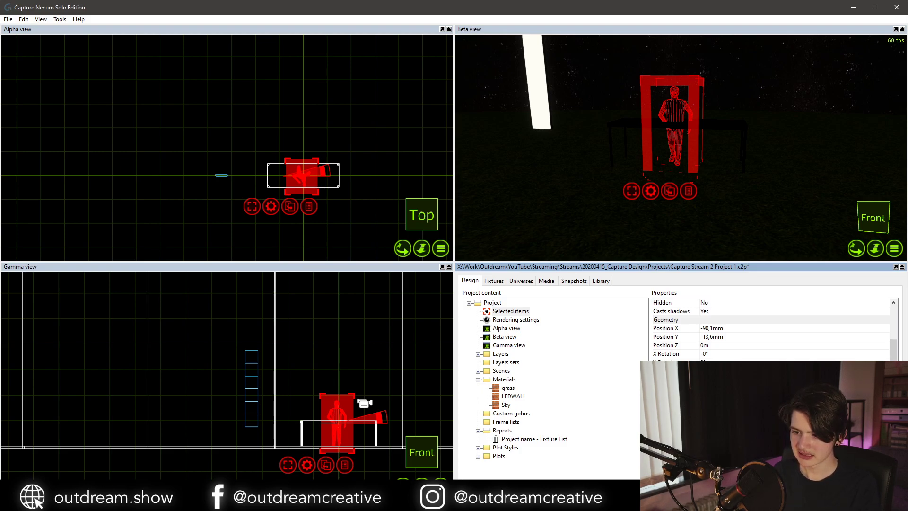
pyautogui.press('Down')
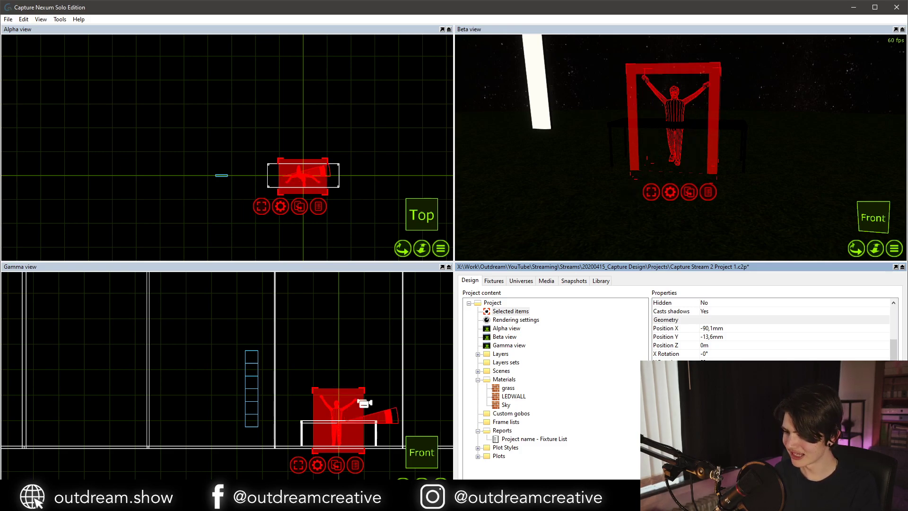
pyautogui.press('Down')
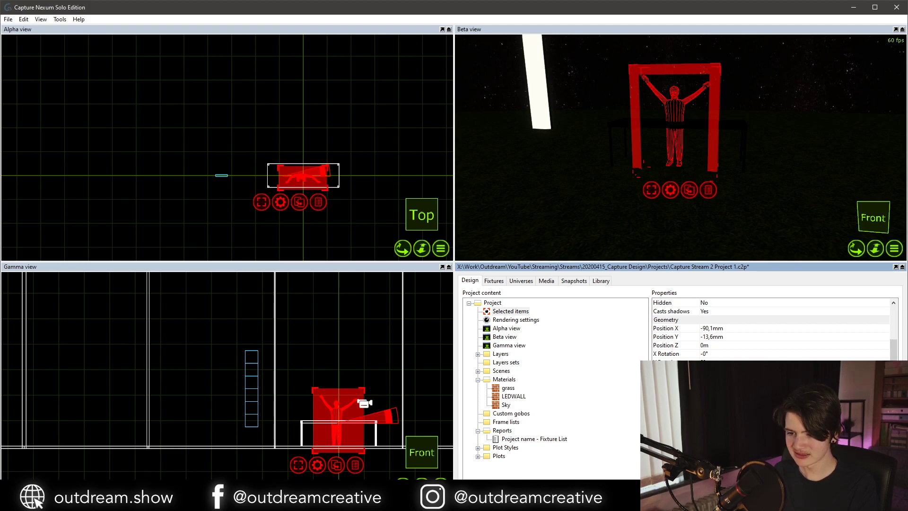
# Try to centre the person on the table by eye in the Gamma view.
pyautogui.moveTo(332, 418); pyautogui.dragTo(336, 414)
pyautogui.press('Escape')
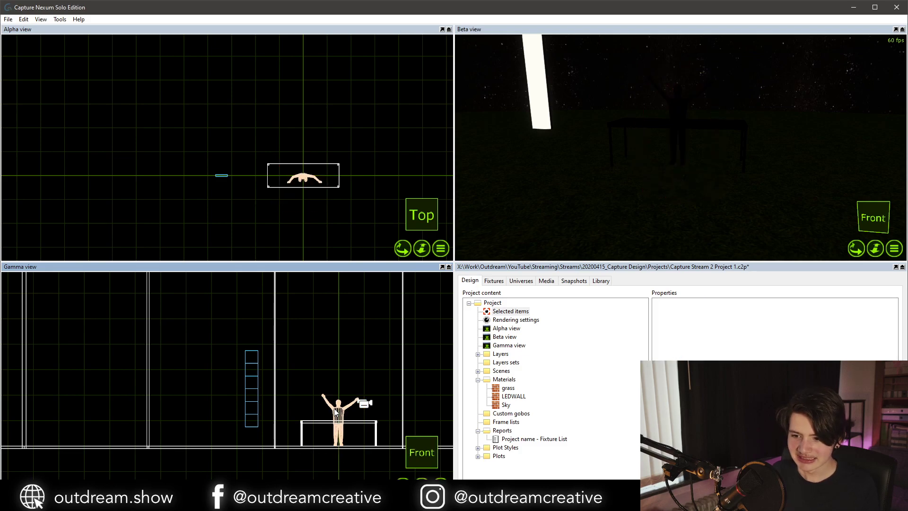
pyautogui.scroll(6, 336, 416)
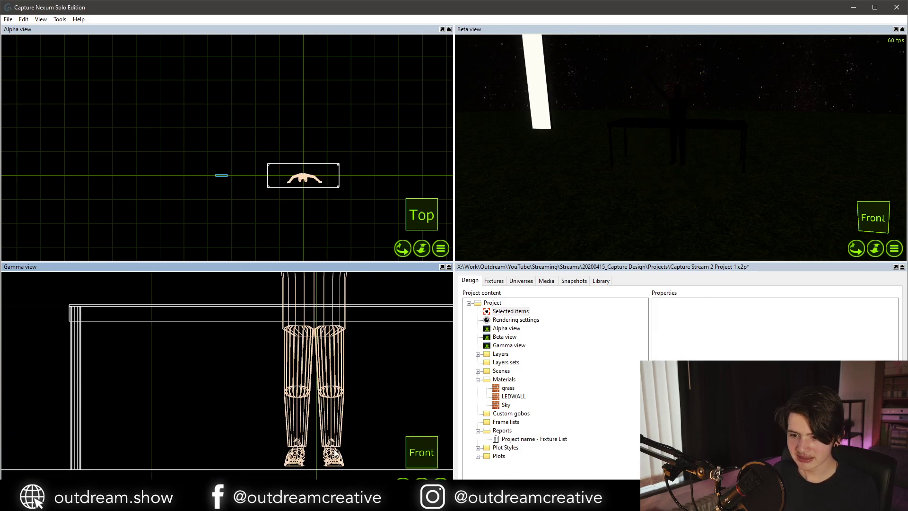
pyautogui.click(335, 427)
pyautogui.scroll(-6, 335, 429)
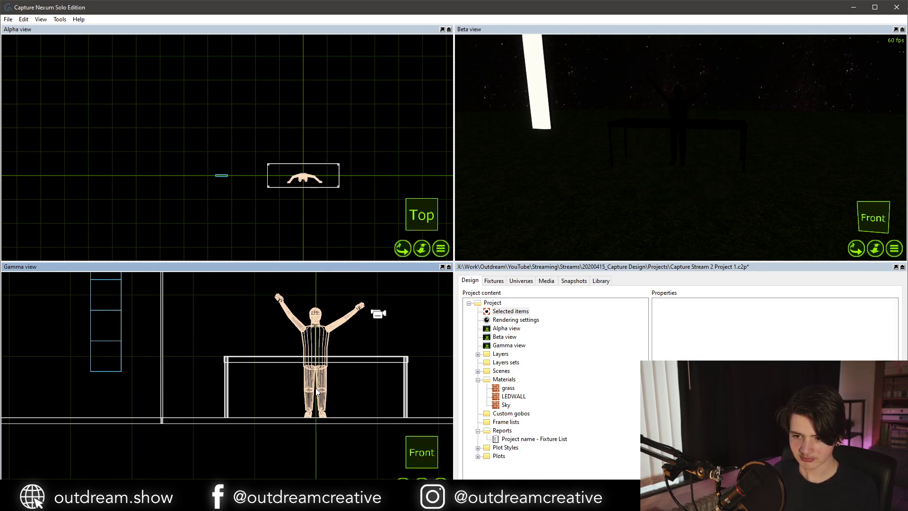
pyautogui.click(313, 336)
pyautogui.moveTo(310, 315); pyautogui.dragTo(309, 319)
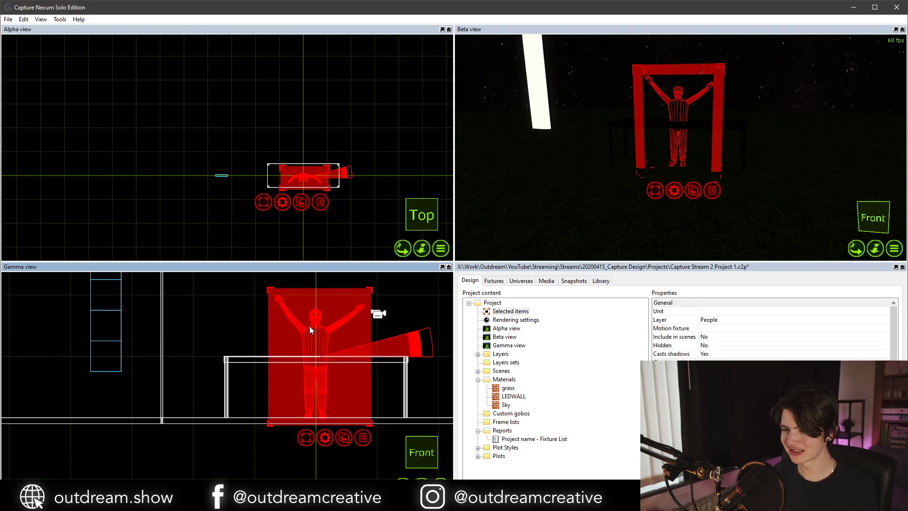
pyautogui.press('Escape')
# Set the person's absolute X position to 0 m and move the figure behind the table in the Alpha view.
pyautogui.click(310, 331)
pyautogui.hotkey('ctrl', 't')
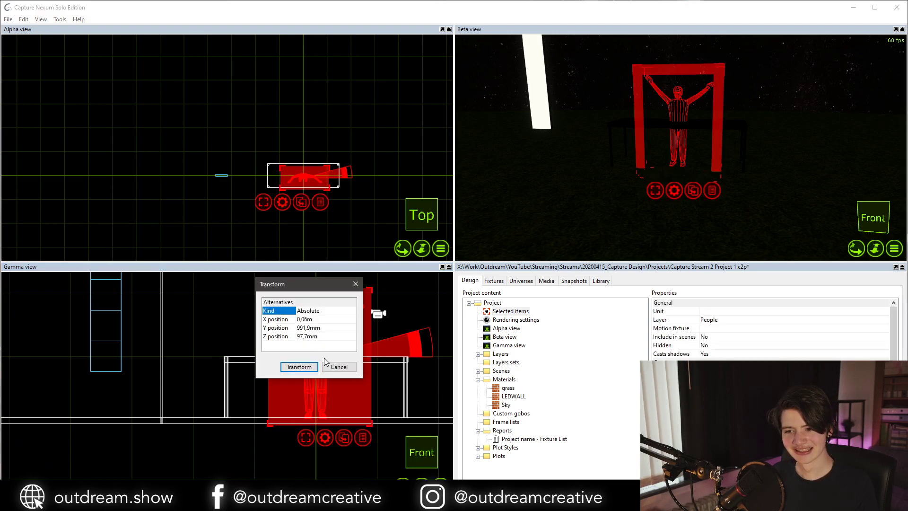
pyautogui.click(321, 328)
pyautogui.click(312, 320)
pyautogui.click(313, 319)
pyautogui.write('0')
pyautogui.press('Return')
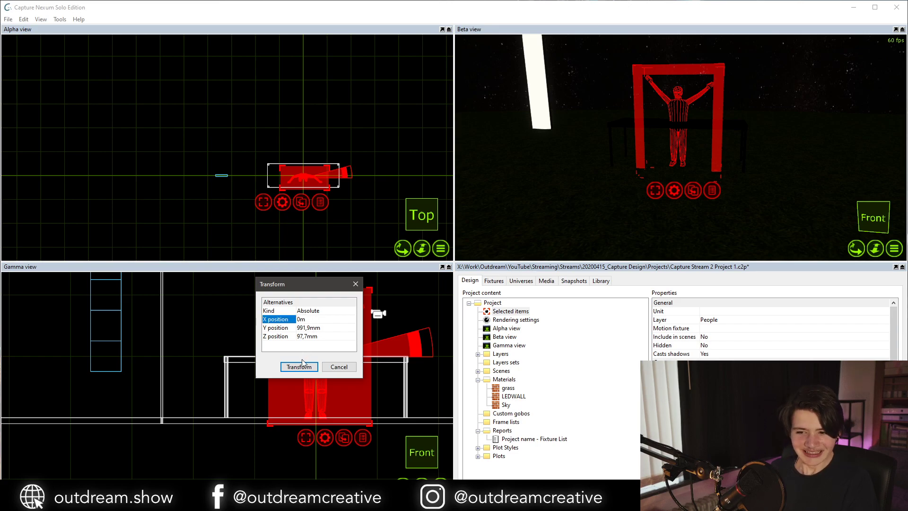
pyautogui.click(299, 367)
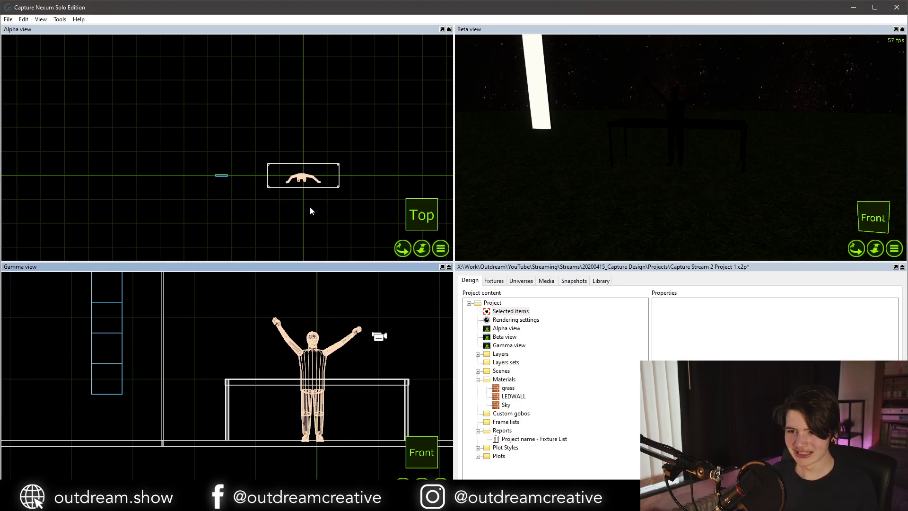
pyautogui.moveTo(299, 178); pyautogui.dragTo(299, 152)
# Select the LED panel column and lower it almost to the ground in the Gamma view.
pyautogui.click(221, 175)
pyautogui.scroll(-2, 189, 402)
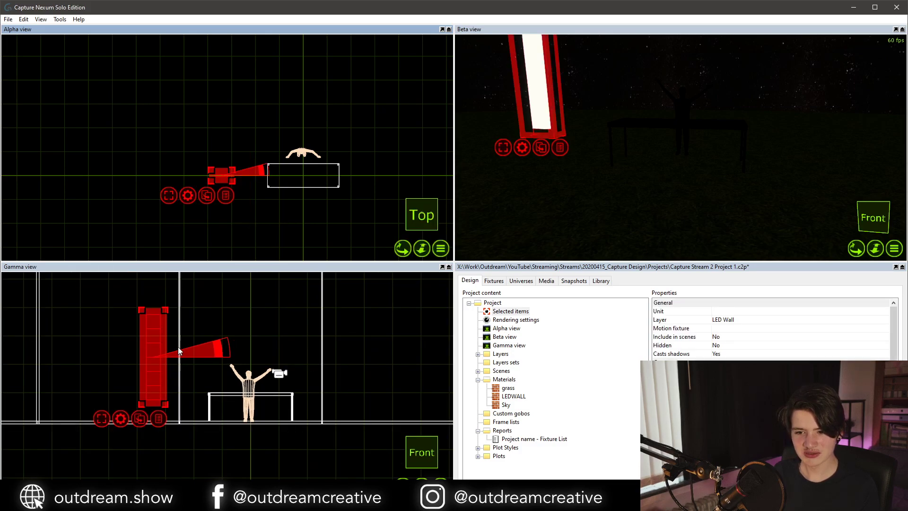
pyautogui.moveTo(157, 342); pyautogui.dragTo(219, 408)
pyautogui.hotkey('ctrl', 'z')
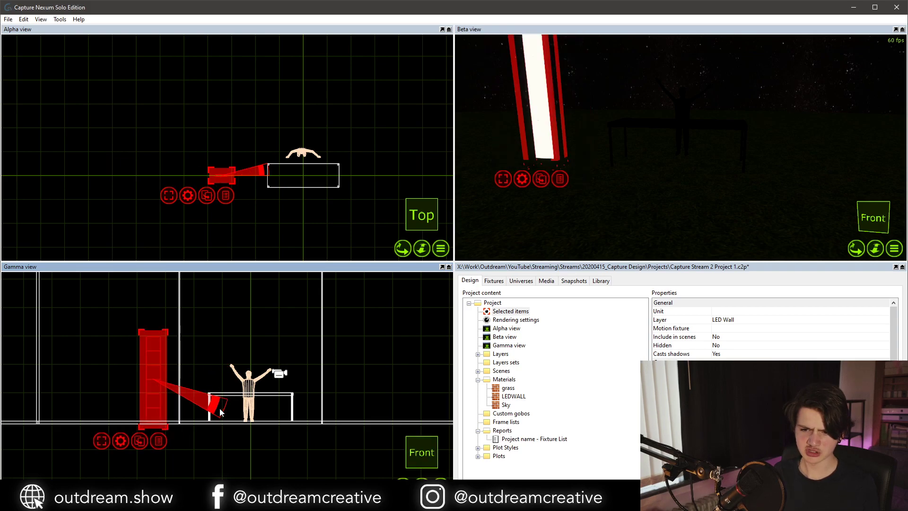
# Delete the extra panel stacked above the top of the LED column.
pyautogui.moveTo(140, 437); pyautogui.dragTo(149, 343)
pyautogui.scroll(3, 150, 333)
pyautogui.scroll(4, 150, 336)
pyautogui.scroll(2, 148, 342)
pyautogui.scroll(-5, 149, 344)
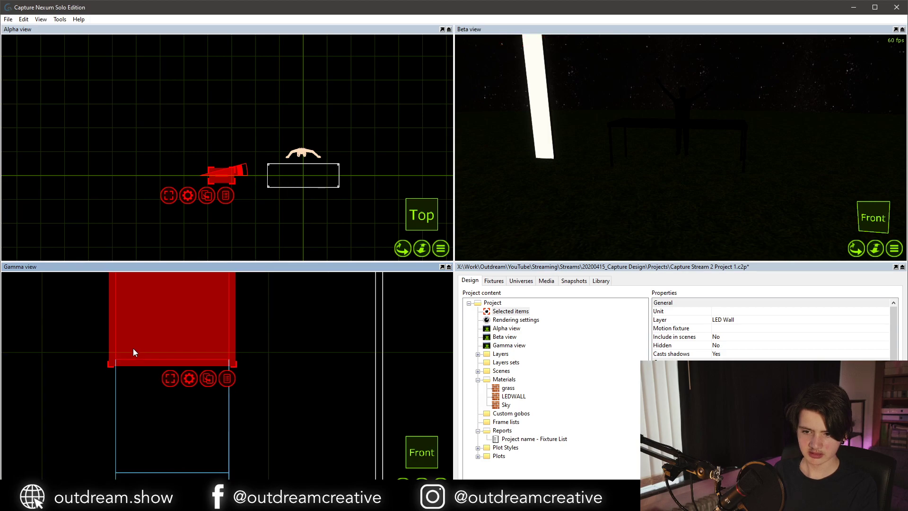
pyautogui.press('Delete')
# Select the whole LED column and transform it to the absolute position X -3.5 m, Y 1.5 m.
pyautogui.click(117, 364)
pyautogui.hotkey('ctrl', 'd')
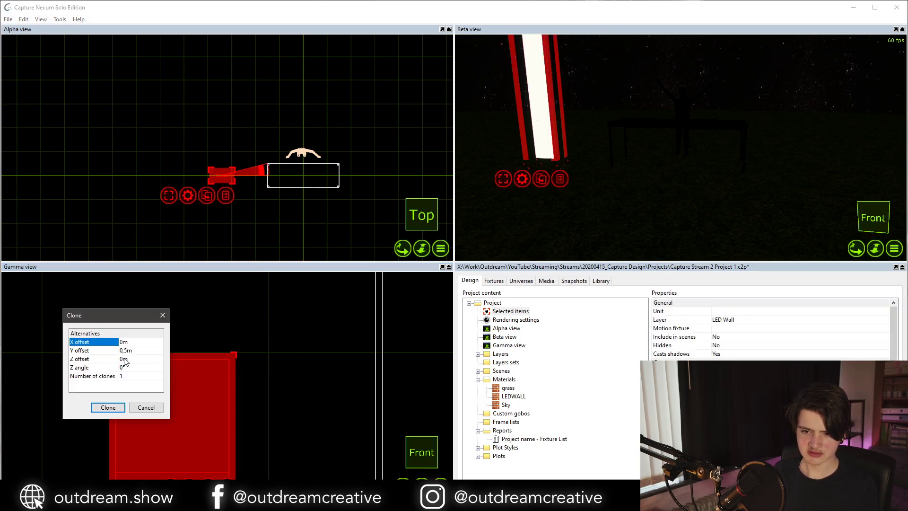
pyautogui.click(137, 404)
pyautogui.hotkey('ctrl', 't')
pyautogui.write('1.5')
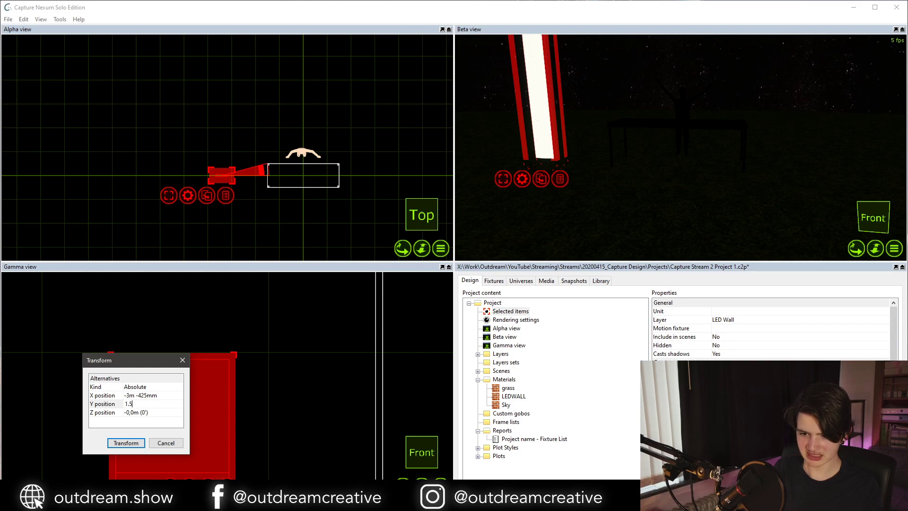
pyautogui.press('Return')
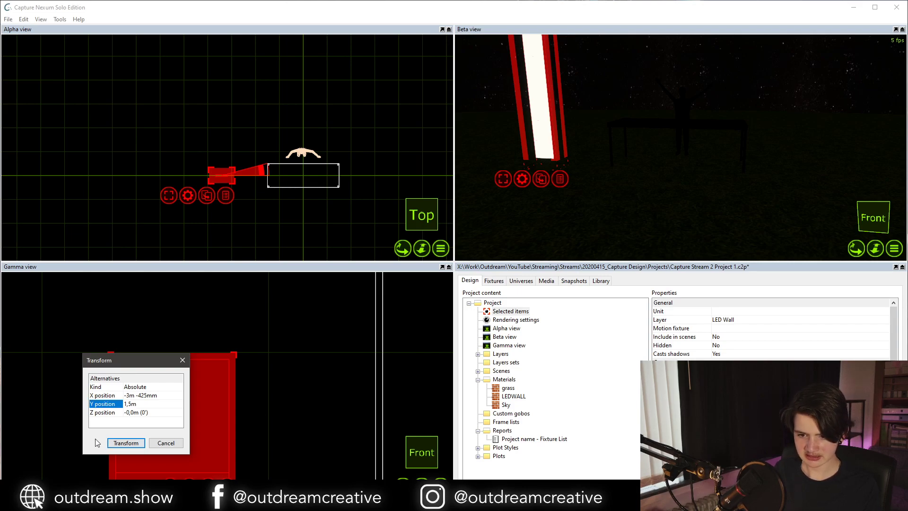
pyautogui.click(136, 397)
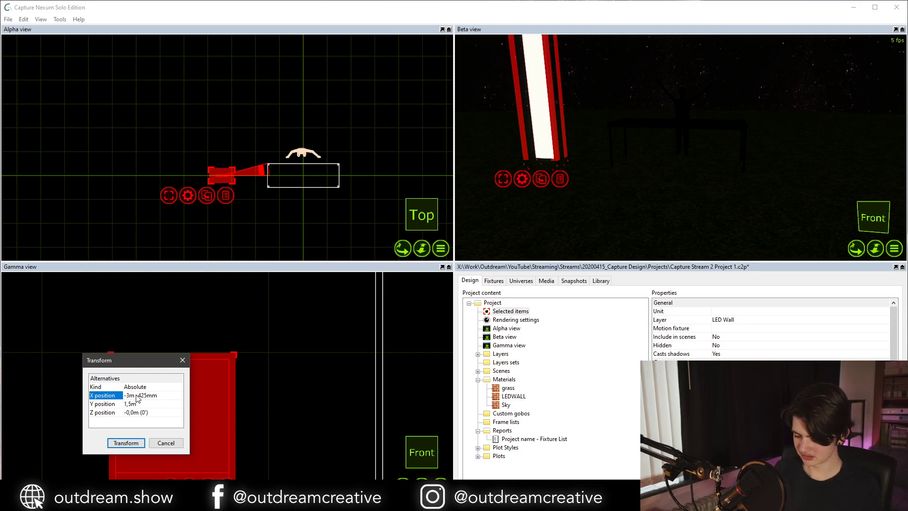
pyautogui.write('-3,5')
pyautogui.press('Return')
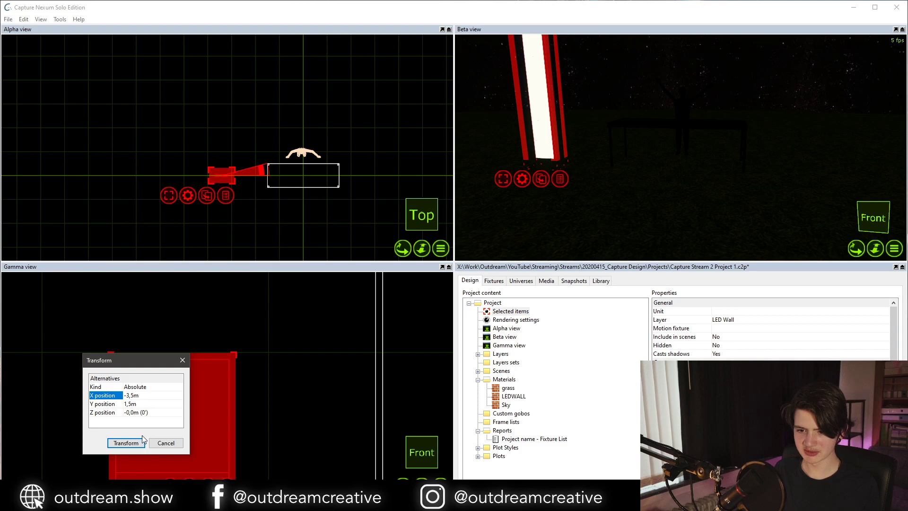
pyautogui.click(140, 405)
pyautogui.click(127, 440)
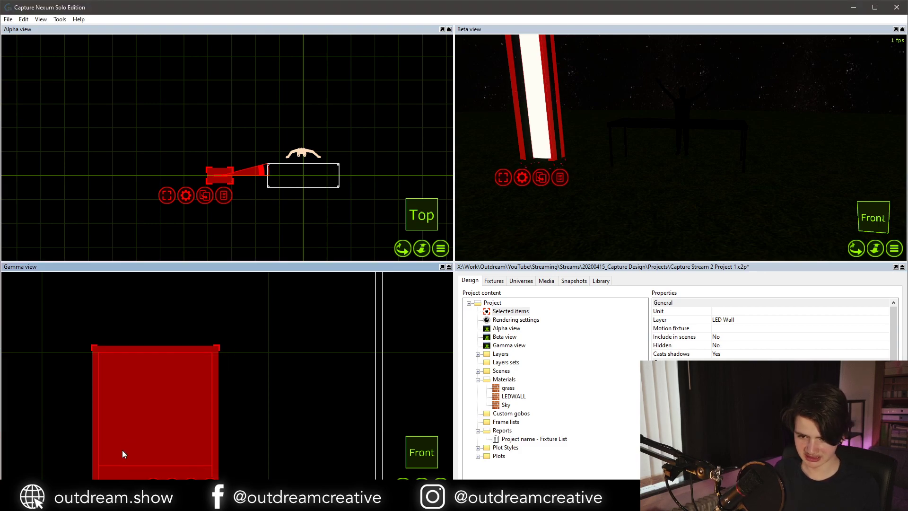
# Clone the selected LED column once with a Y offset of 3 m.
pyautogui.hotkey('ctrl', 'd')
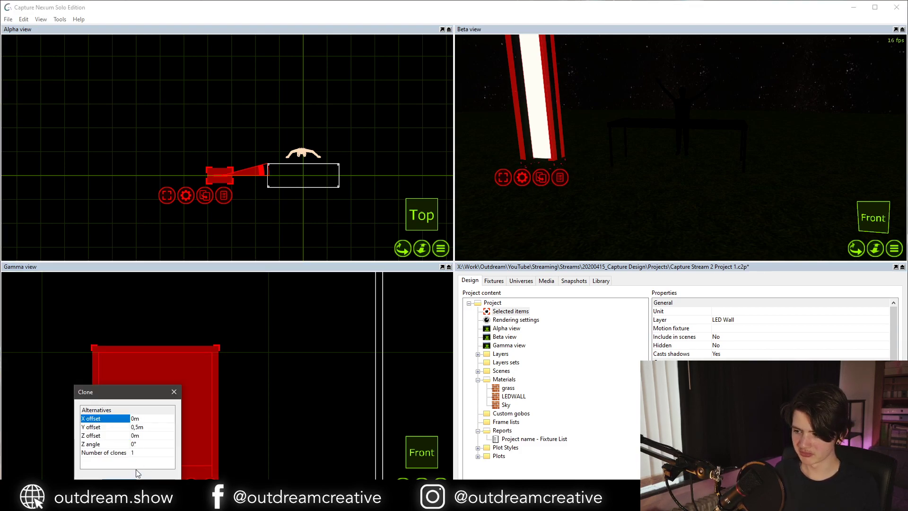
pyautogui.click(139, 435)
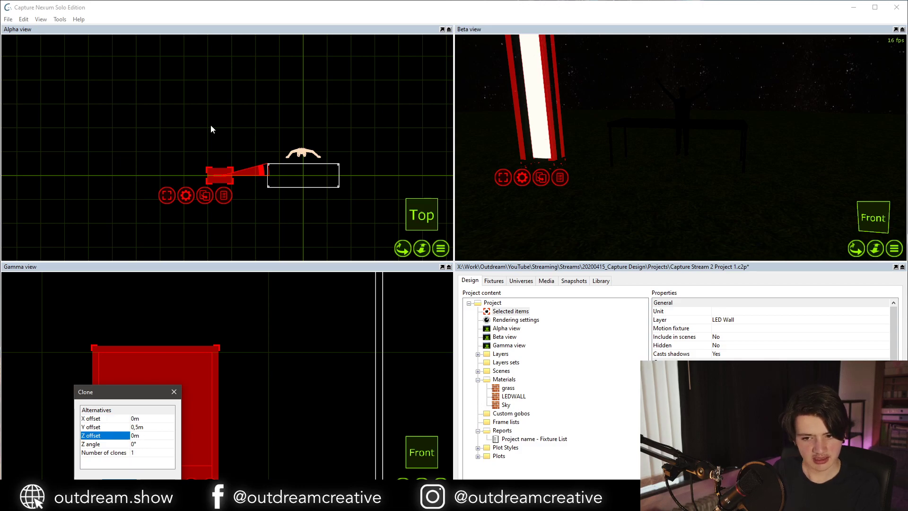
pyautogui.press('Up')
pyautogui.press('Return')
pyautogui.write('3')
pyautogui.press('Return')
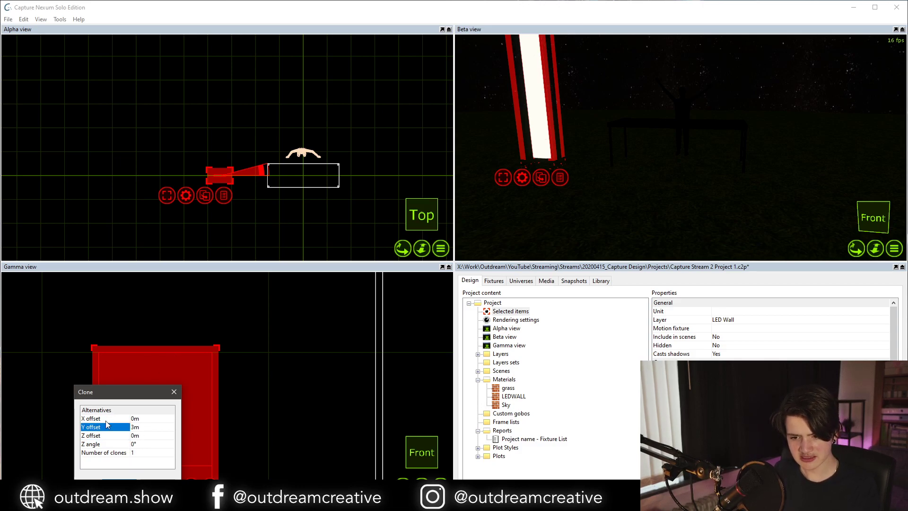
pyautogui.click(119, 482)
pyautogui.scroll(-8, 146, 397)
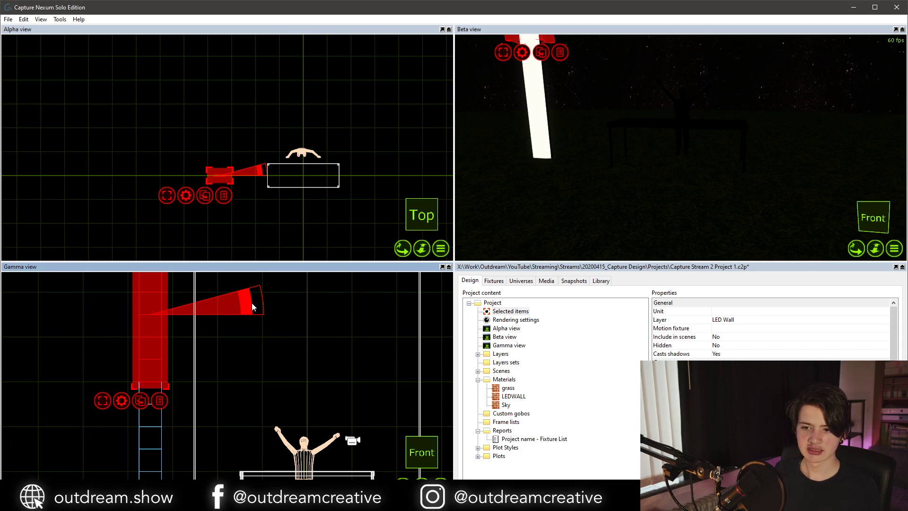
# Rotate the upper LED column counter-clockwise and the lower one clockwise in the Gamma view to form a chevron shape.
pyautogui.moveTo(250, 300); pyautogui.dragTo(237, 246)
pyautogui.click(190, 318)
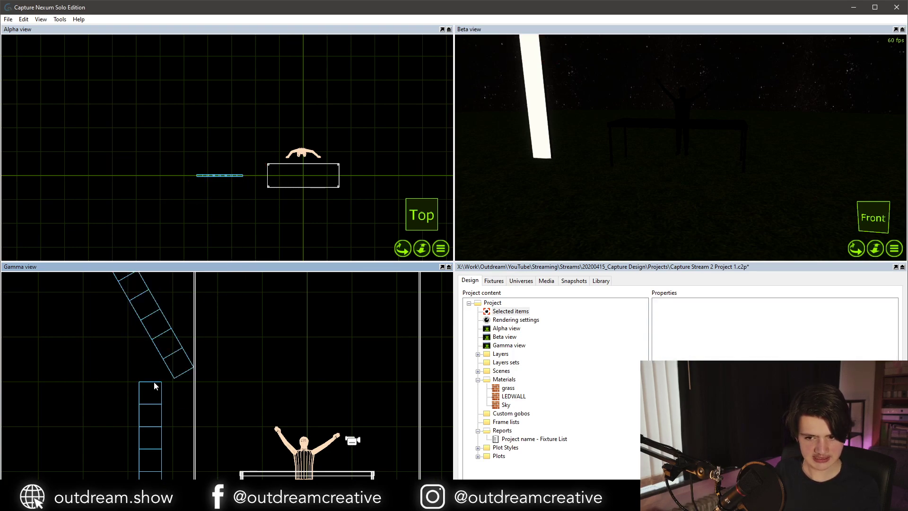
pyautogui.click(154, 381)
pyautogui.moveTo(229, 400); pyautogui.dragTo(231, 343, button='middle')
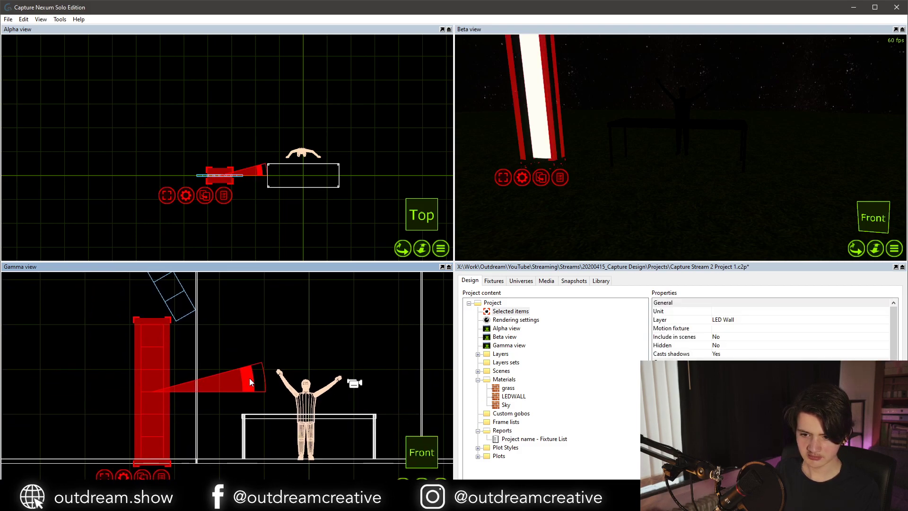
pyautogui.moveTo(249, 382); pyautogui.dragTo(247, 430)
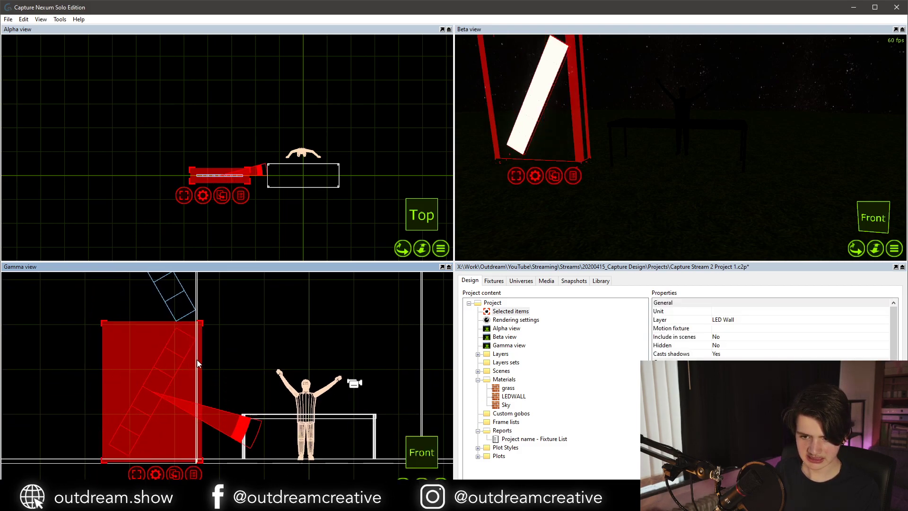
# Move the lower LED column up until its top corner meets the bottom corner of the upper column in the Gamma view.
pyautogui.scroll(5, 166, 330)
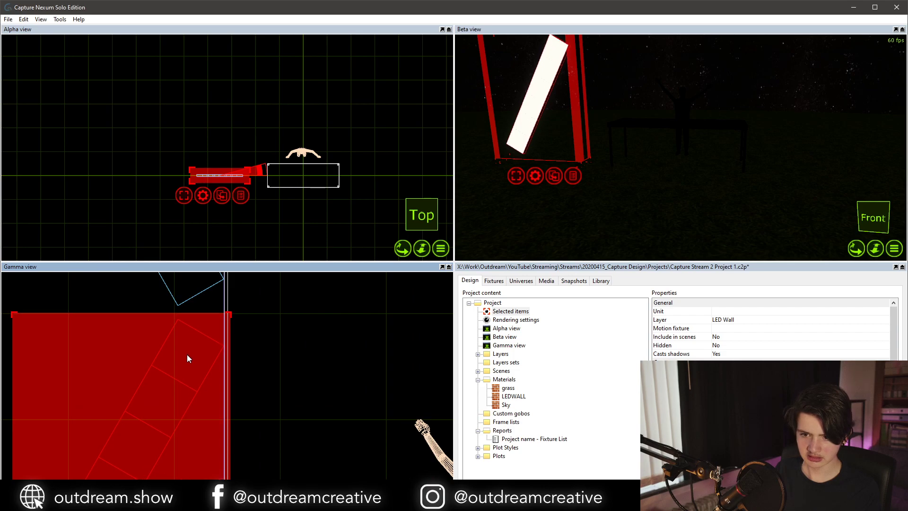
pyautogui.scroll(4, 185, 326)
pyautogui.scroll(3, 175, 296)
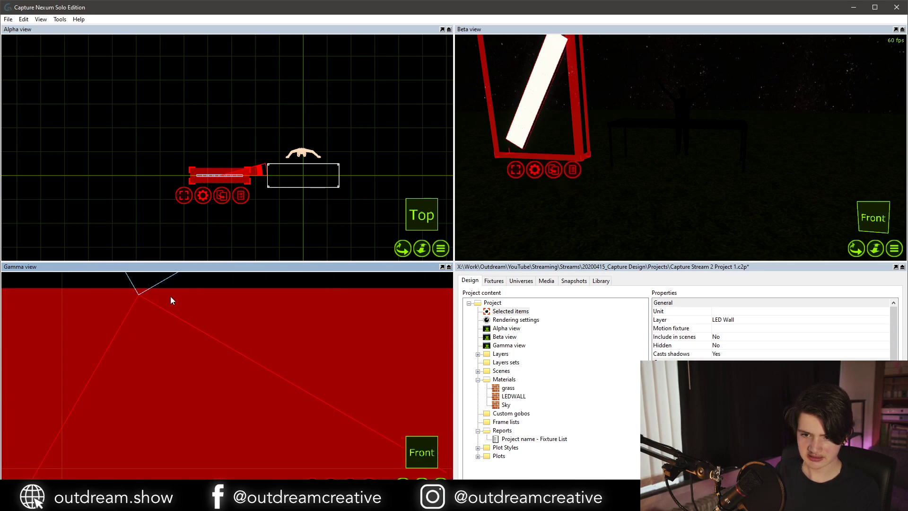
pyautogui.click(442, 267)
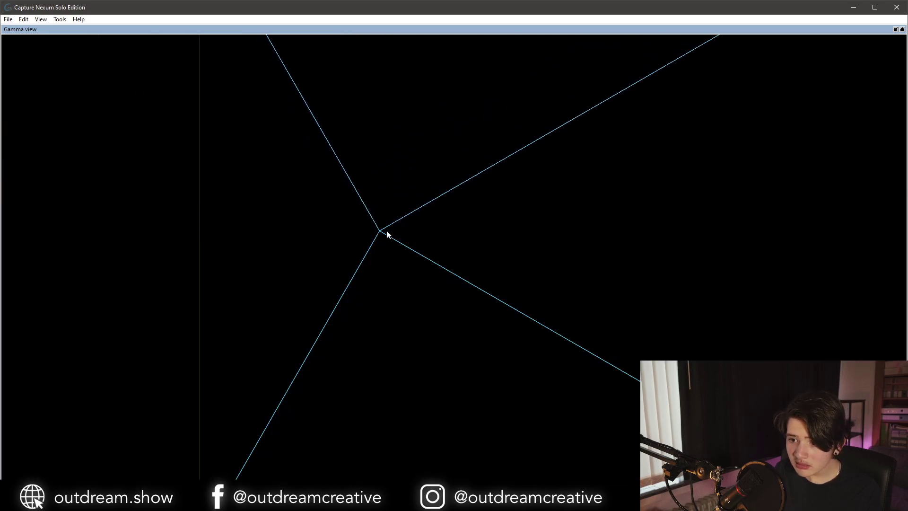
pyautogui.scroll(-8, 387, 232)
pyautogui.click(364, 229)
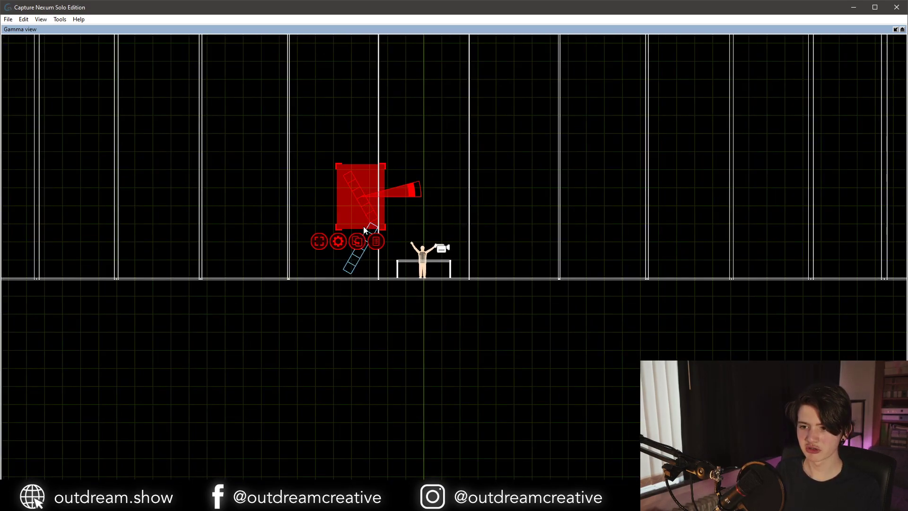
pyautogui.keyDown('shift'); pyautogui.click(369, 225); pyautogui.keyUp('shift')
pyautogui.press('Escape')
pyautogui.scroll(1, 367, 245)
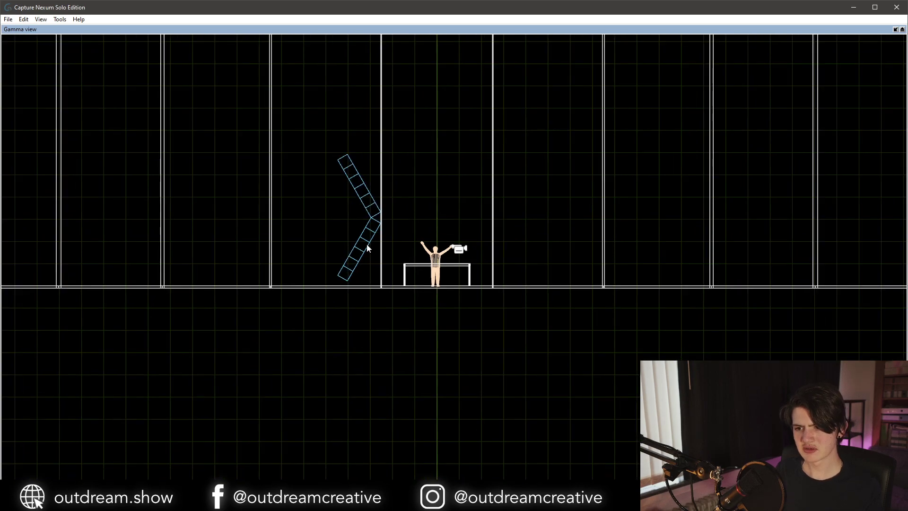
pyautogui.click(365, 241)
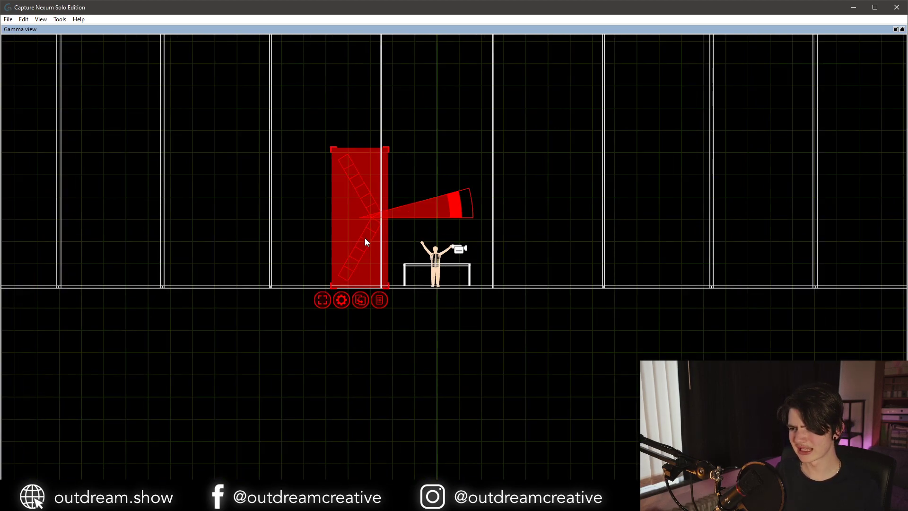
pyautogui.scroll(2, 364, 238)
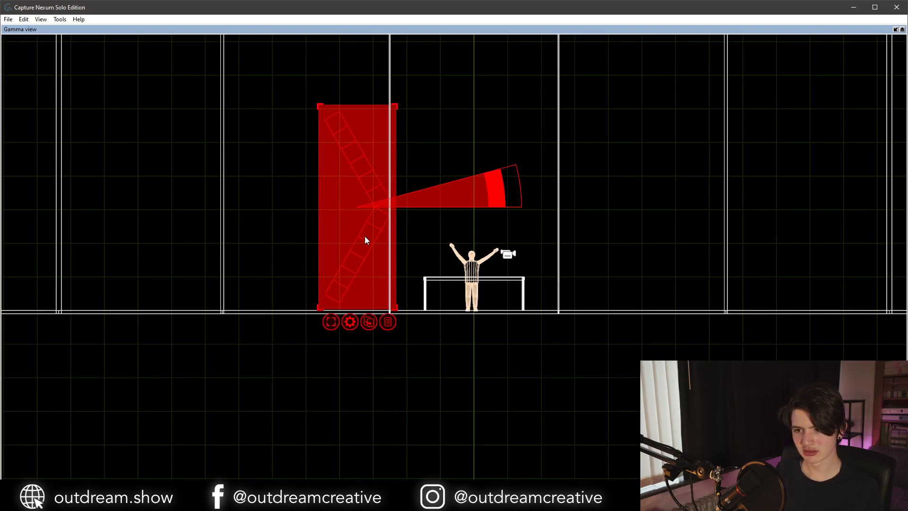
# Delete the outermost panel from the free end of both the upper and the lower tilted LED columns.
pyautogui.click(349, 197)
pyautogui.moveTo(303, 93); pyautogui.dragTo(359, 138)
pyautogui.click(345, 126)
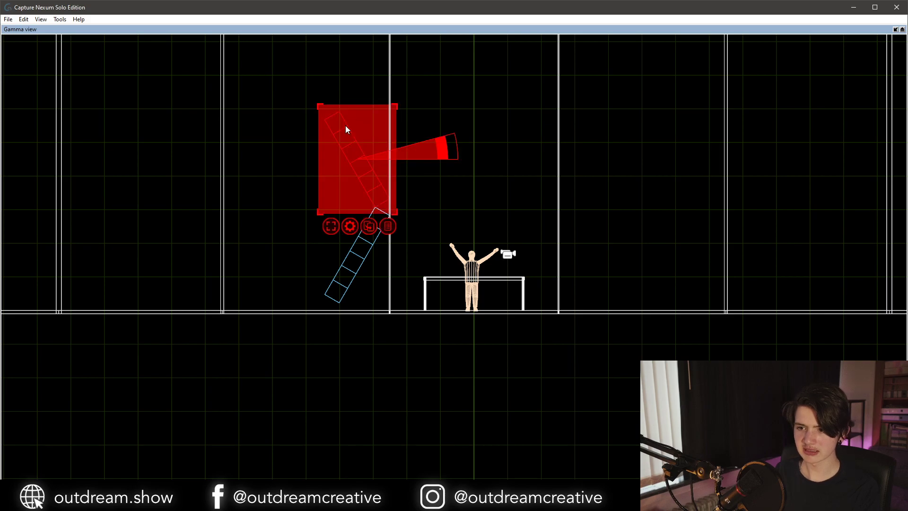
pyautogui.hotkey('ctrl', 'shift', 'g')
pyautogui.moveTo(316, 98); pyautogui.dragTo(363, 137)
pyautogui.press('Delete')
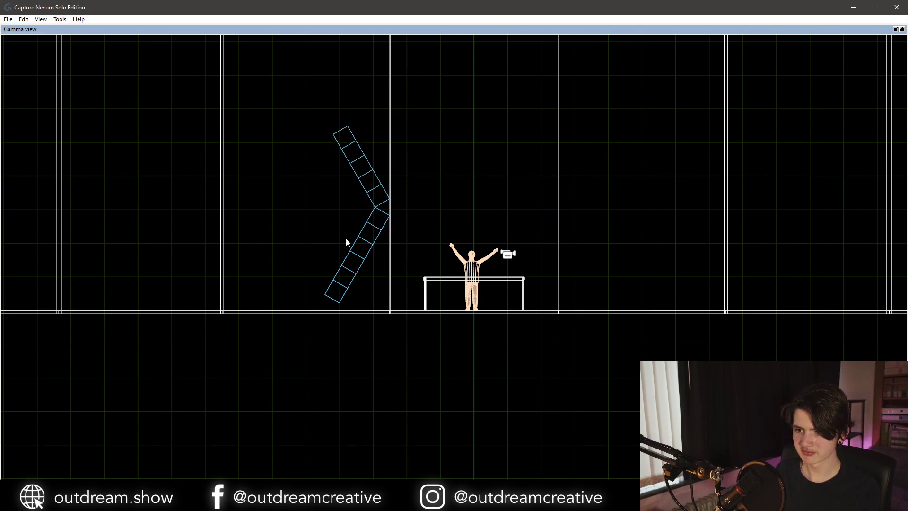
pyautogui.click(334, 286)
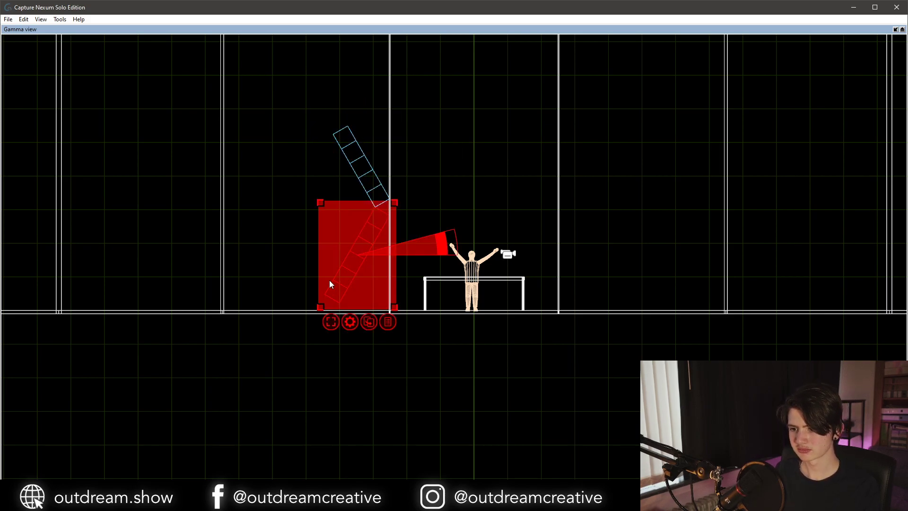
pyautogui.moveTo(330, 284); pyautogui.dragTo(355, 317)
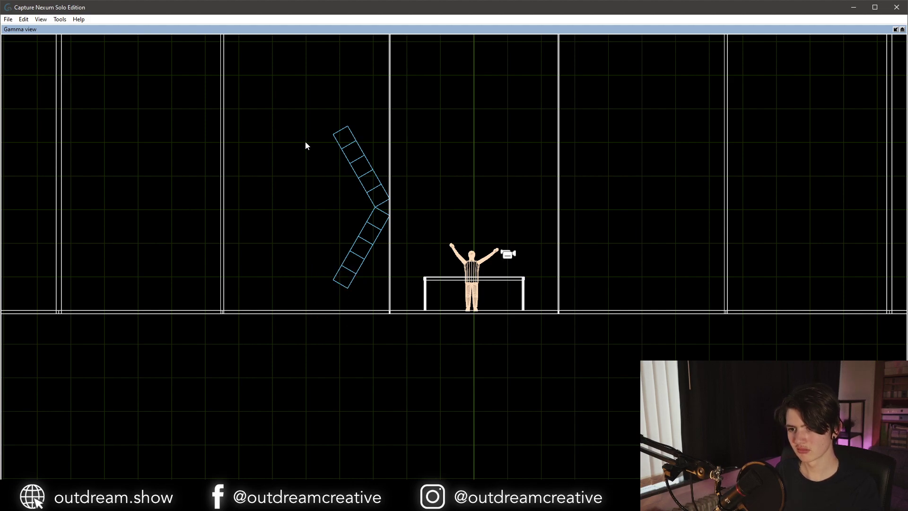
# Group the two tilted LED columns and lower the chevron closer to the ground.
pyautogui.moveTo(287, 106); pyautogui.dragTo(421, 314)
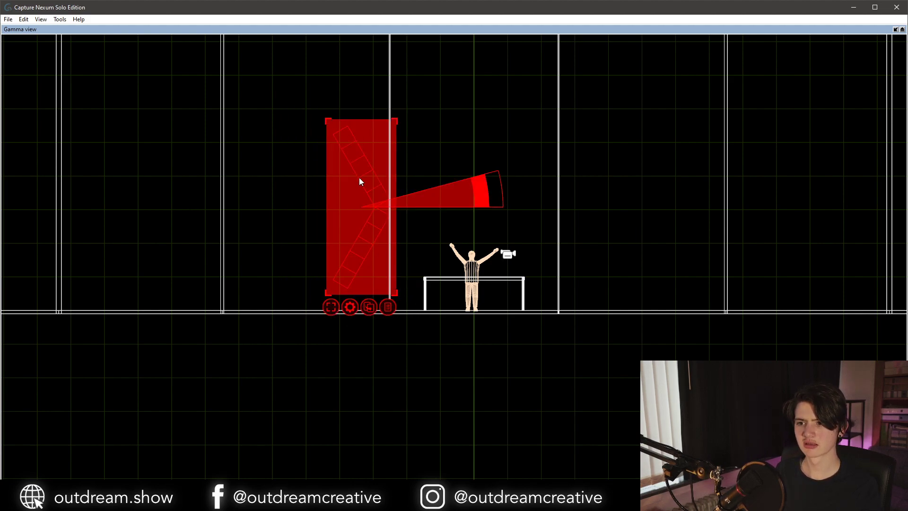
pyautogui.moveTo(358, 165); pyautogui.dragTo(358, 176)
pyautogui.click(422, 203)
# Examine the LED chevron in the shaded and live lit 3D views, and return to the orthographic wireframe view.
pyautogui.press('l')
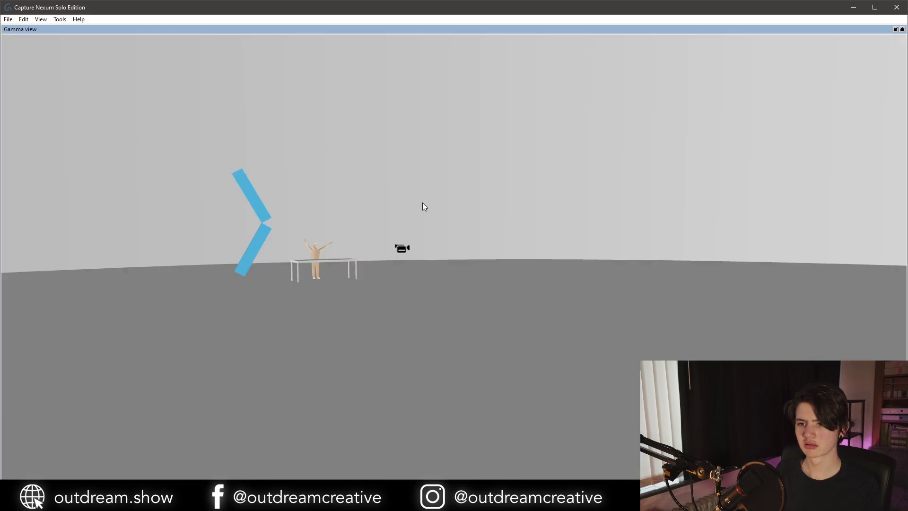
pyautogui.click(404, 157)
pyautogui.press('f')
pyautogui.press('Escape')
pyautogui.scroll(3, 447, 229)
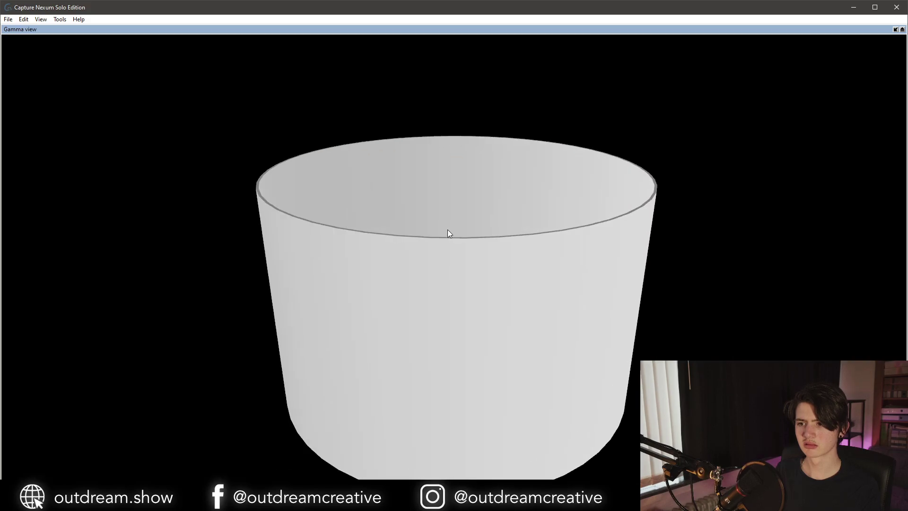
pyautogui.scroll(5, 447, 229)
pyautogui.click(400, 369)
pyautogui.press('f')
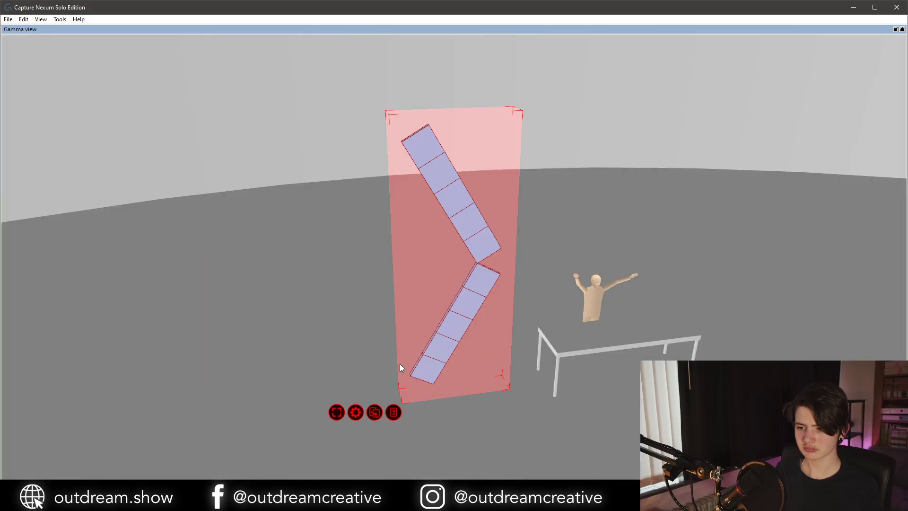
pyautogui.press('Escape')
pyautogui.press('l')
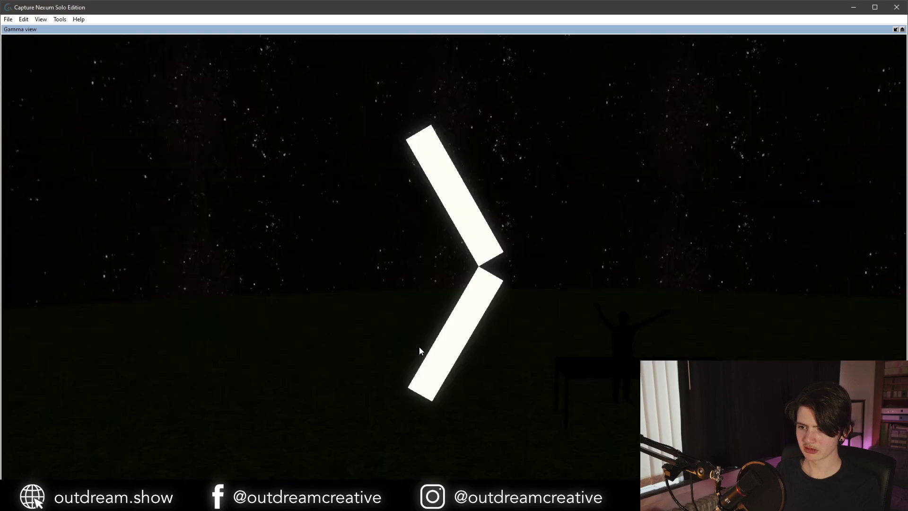
pyautogui.scroll(-3, 419, 347)
pyautogui.moveTo(442, 330); pyautogui.dragTo(441, 317, button='middle')
pyautogui.press('l')
pyautogui.press('w')
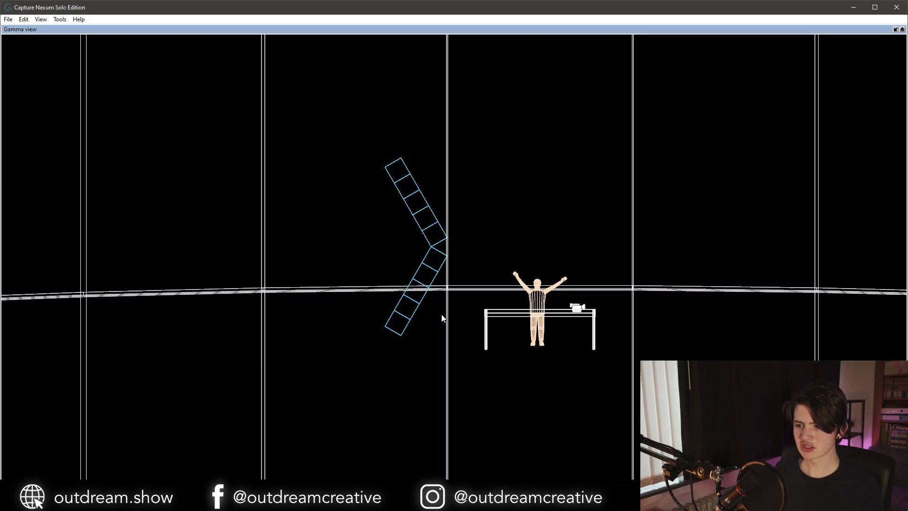
pyautogui.press('o')
# Try cloning the LED chevron once with X offset -1 m and Y offset 0 m, and undo the clone.
pyautogui.click(430, 269)
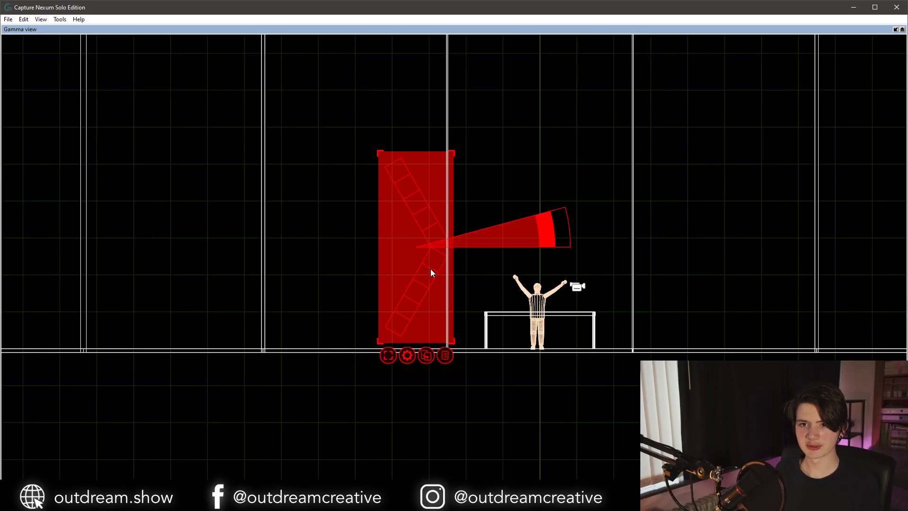
pyautogui.hotkey('ctrl', 'd')
pyautogui.press('BackSpace')
pyautogui.click(441, 255)
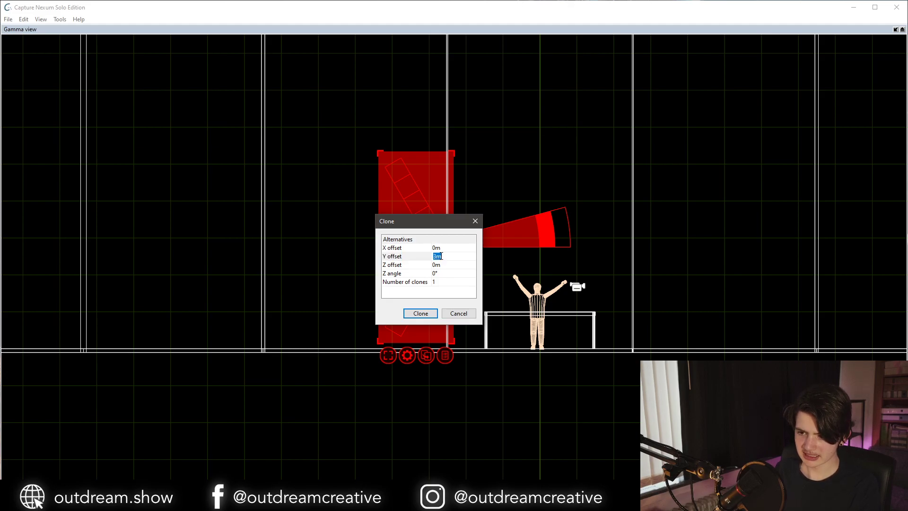
pyautogui.press('BackSpace')
pyautogui.press('Return')
pyautogui.press('Up')
pyautogui.press('Return')
pyautogui.write('-2')
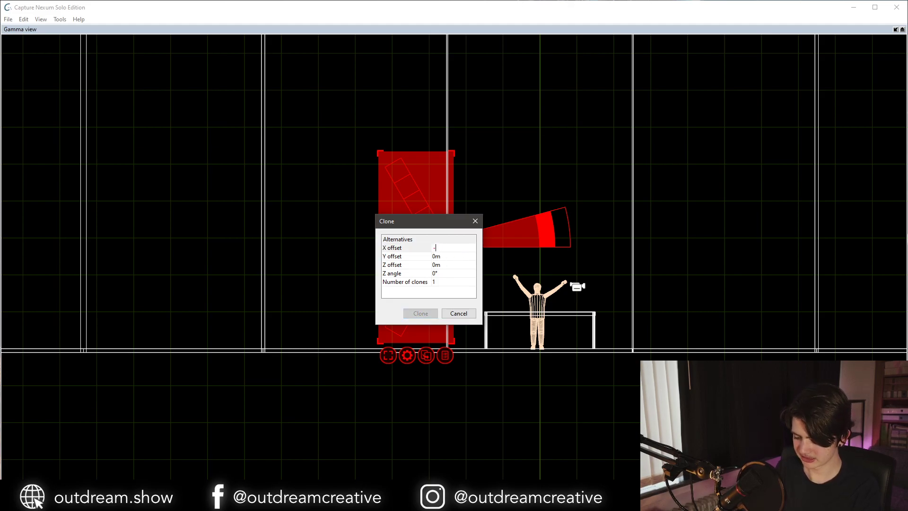
pyautogui.press('Return')
pyautogui.press('Return')
pyautogui.write('-1')
pyautogui.press('Return')
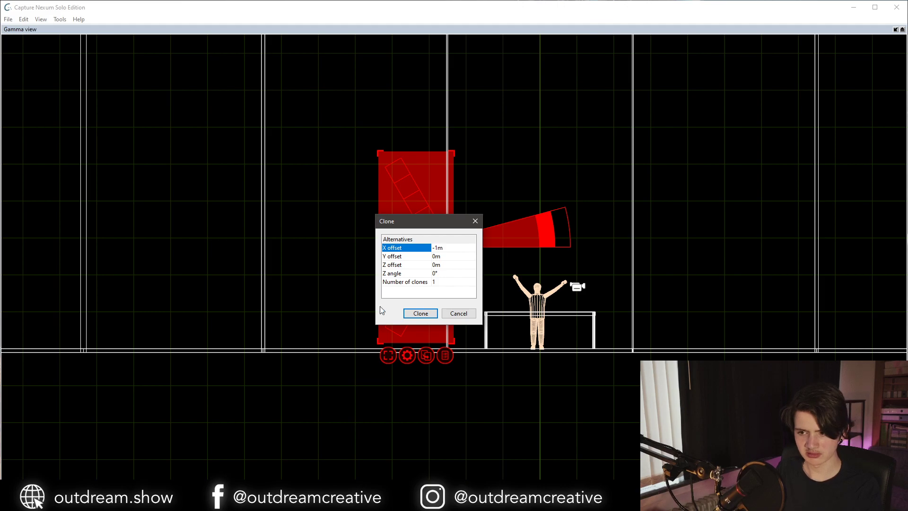
pyautogui.click(428, 313)
pyautogui.hotkey('ctrl', 'z')
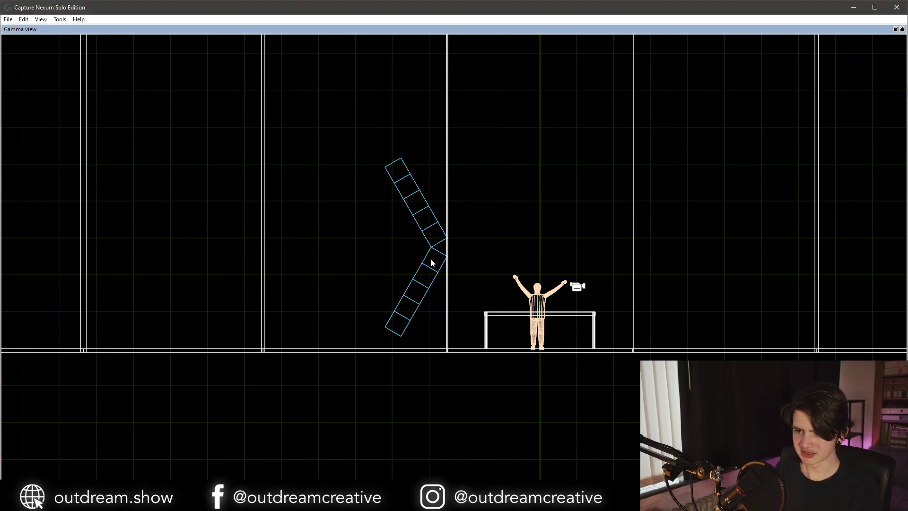
# Try cloning the LED chevron twice in a row with an X offset of -1.75 m, and undo both clones.
pyautogui.click(431, 251)
pyautogui.hotkey('ctrl', 'd')
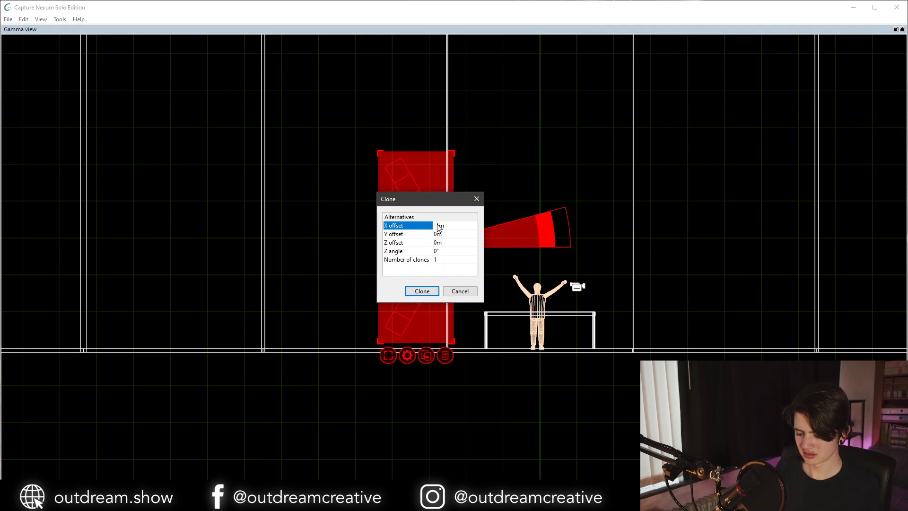
pyautogui.click(437, 227)
pyautogui.write('-1.75')
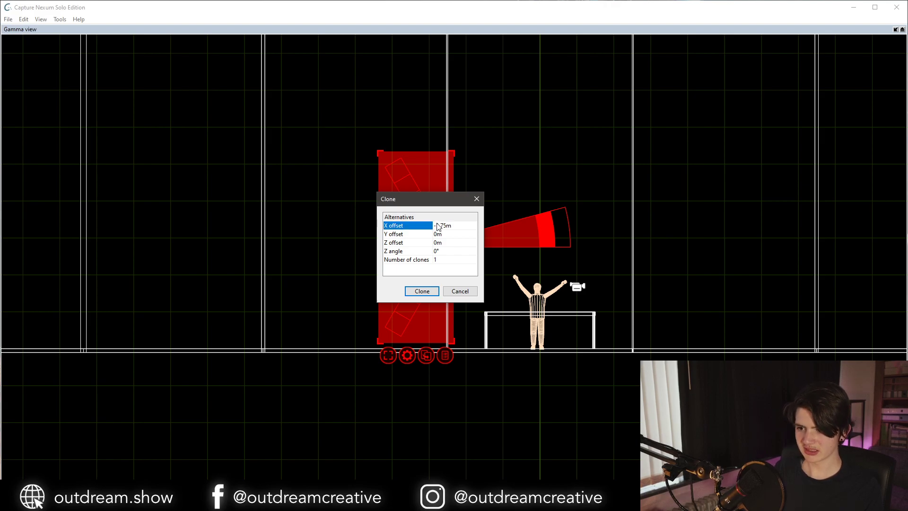
pyautogui.click(427, 293)
pyautogui.hotkey('ctrl', 'd')
pyautogui.click(429, 334)
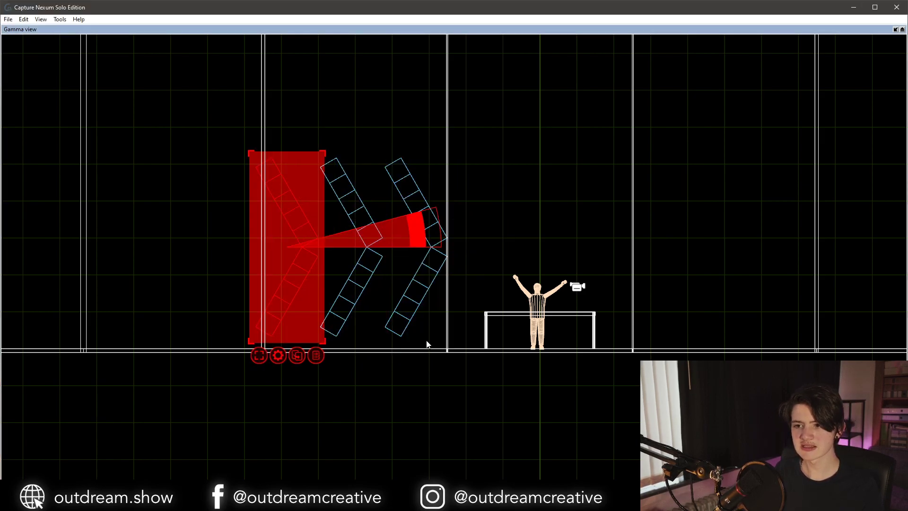
pyautogui.hotkey('ctrl', 'z')
pyautogui.hotkey('ctrl', 'z')
pyautogui.press('Tab')
pyautogui.press('Tab')
pyautogui.press('Tab')
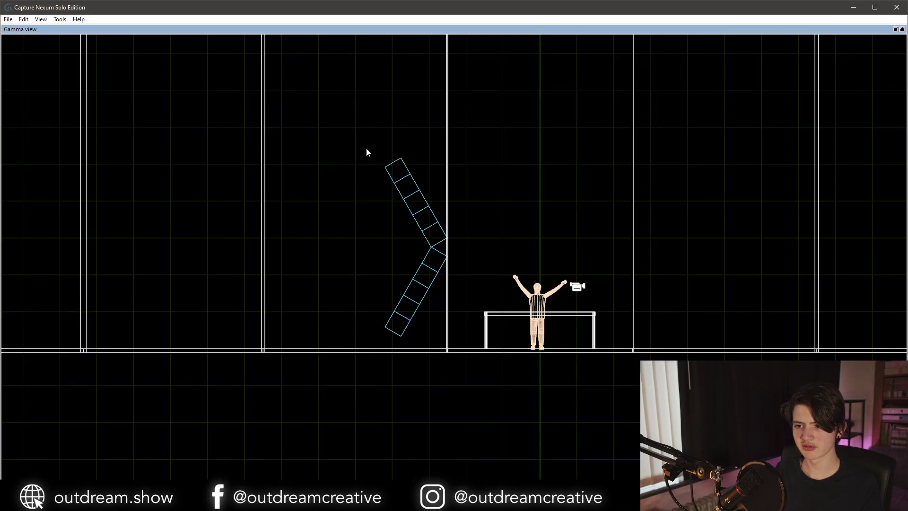
# Clone the LED chevron three times in succession with an X offset of -1.5 m each time.
pyautogui.moveTo(367, 149); pyautogui.dragTo(467, 385)
pyautogui.hotkey('ctrl', 'd')
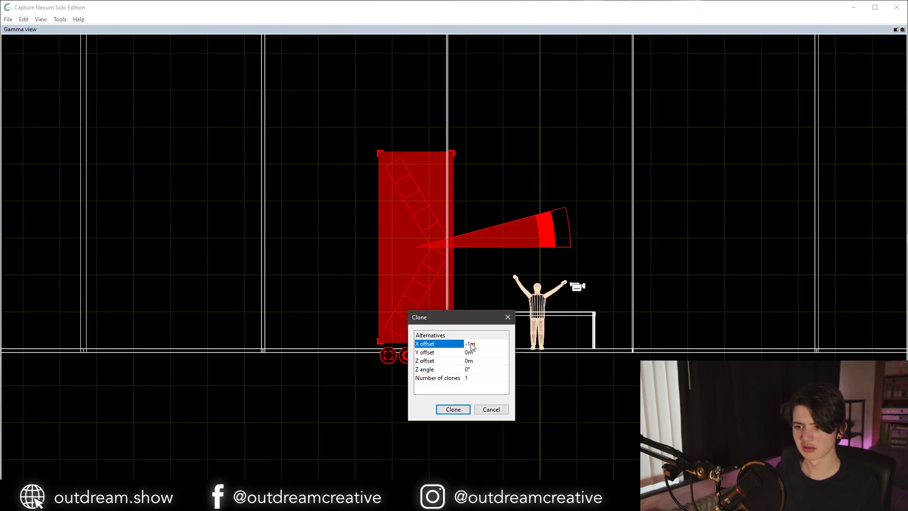
pyautogui.click(471, 344)
pyautogui.click(472, 344)
pyautogui.press('Return')
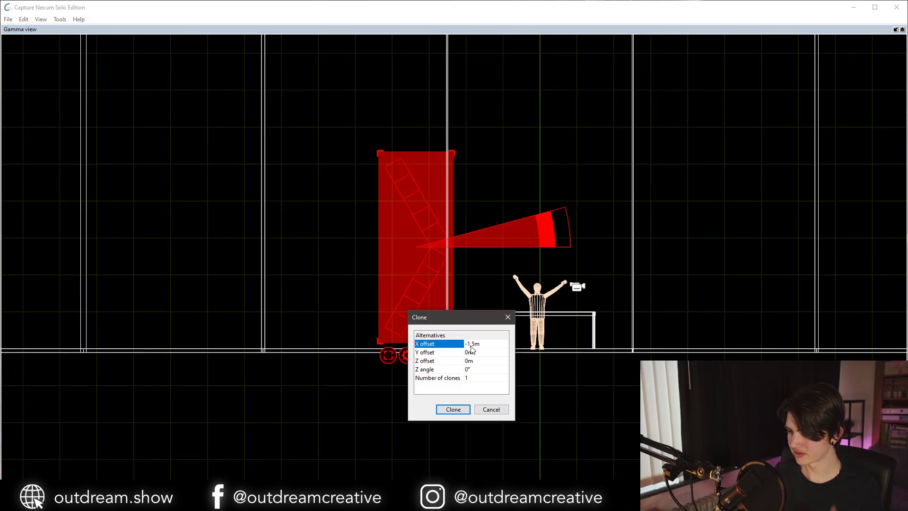
pyautogui.click(452, 409)
pyautogui.hotkey('ctrl', 'd')
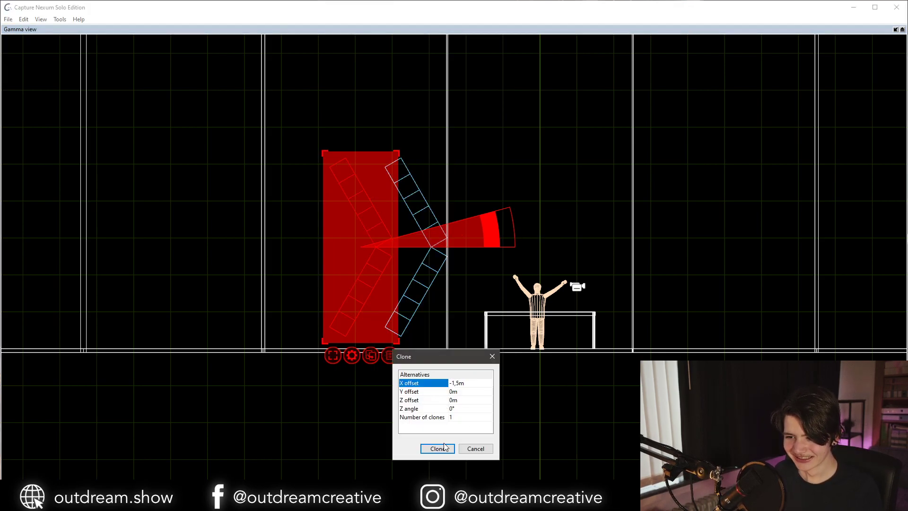
pyautogui.click(438, 448)
pyautogui.hotkey('ctrl', 'd')
pyautogui.press('Return')
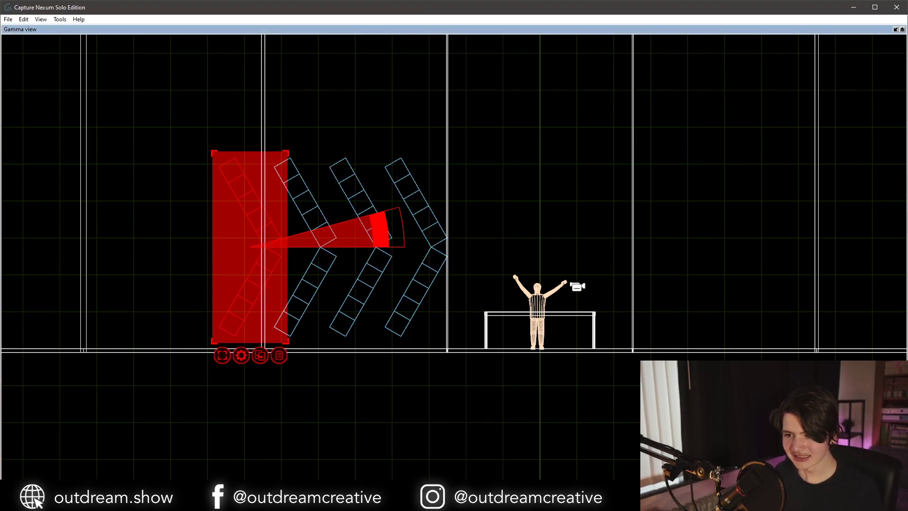
pyautogui.click(189, 186)
# Clone all four LED chevrons together once with an X offset of 1 m.
pyautogui.moveTo(163, 120)
pyautogui.mouseDown()
pyautogui.moveTo(427, 349)
pyautogui.moveTo(452, 361)
pyautogui.moveTo(462, 355)
pyautogui.mouseUp()
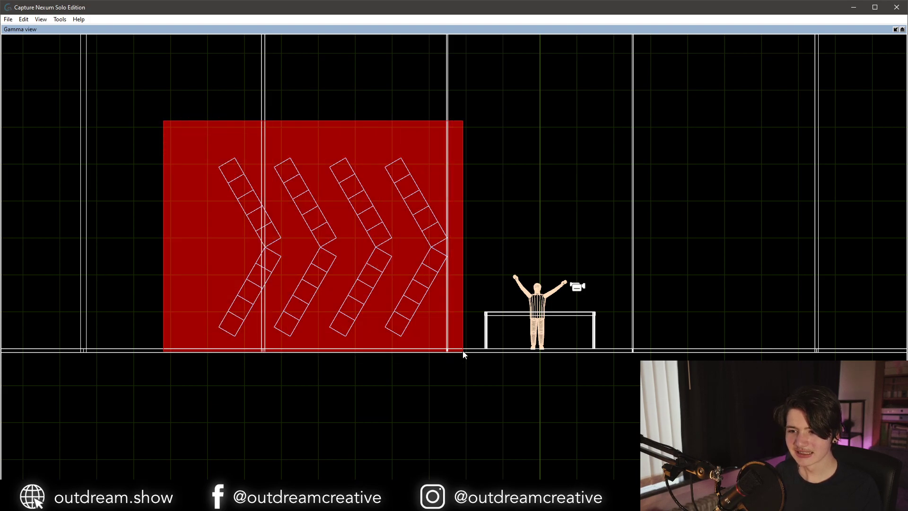
pyautogui.hotkey('ctrl', 'd')
pyautogui.click(475, 323)
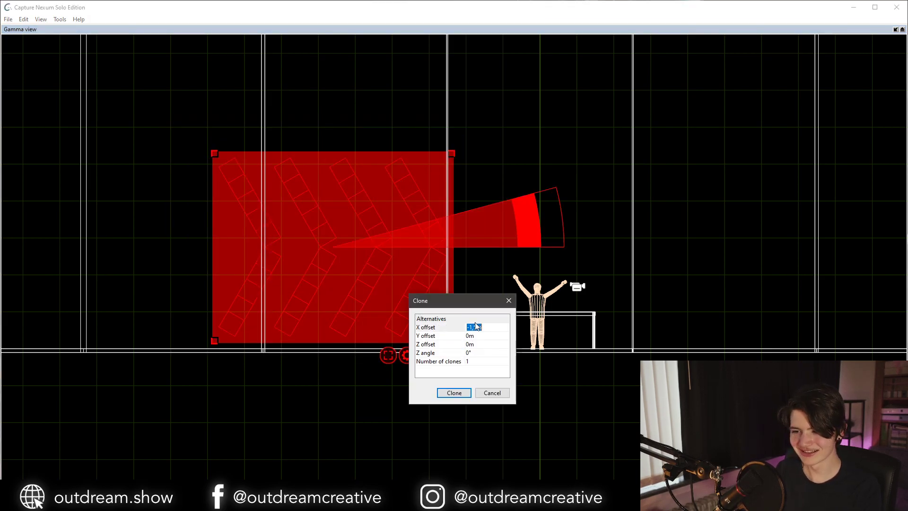
pyautogui.press('Return')
pyautogui.click(476, 323)
pyautogui.write('1')
pyautogui.press('Return')
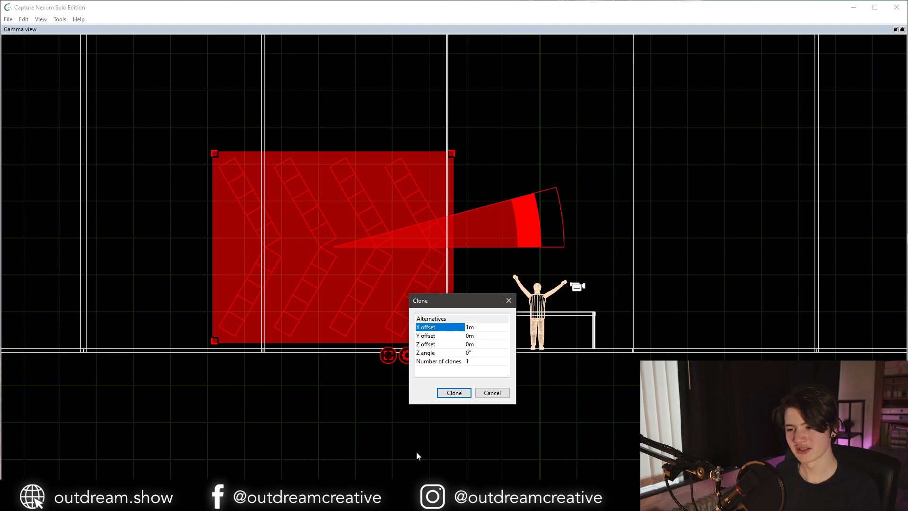
pyautogui.click(446, 393)
# Move the cloned set of four chevrons to the absolute X position 5 m 604 mm.
pyautogui.hotkey('ctrl', 't')
pyautogui.click(440, 374)
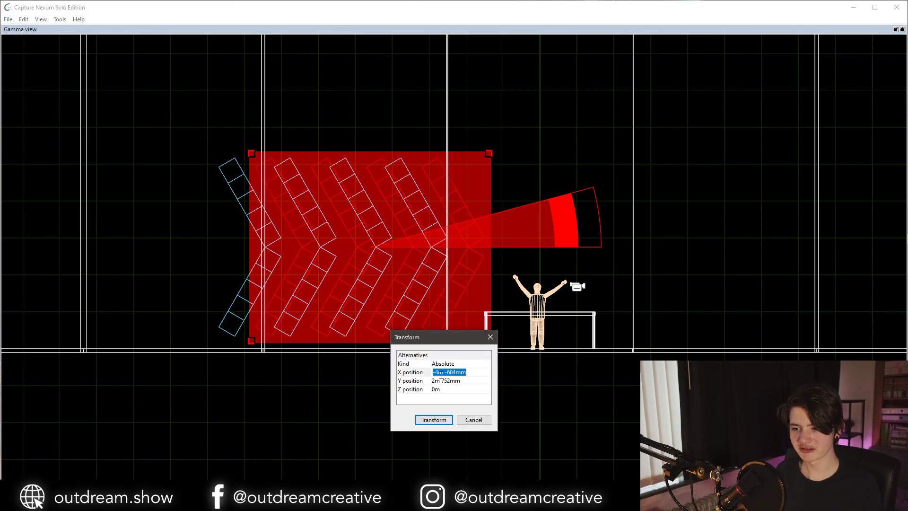
pyautogui.write('5')
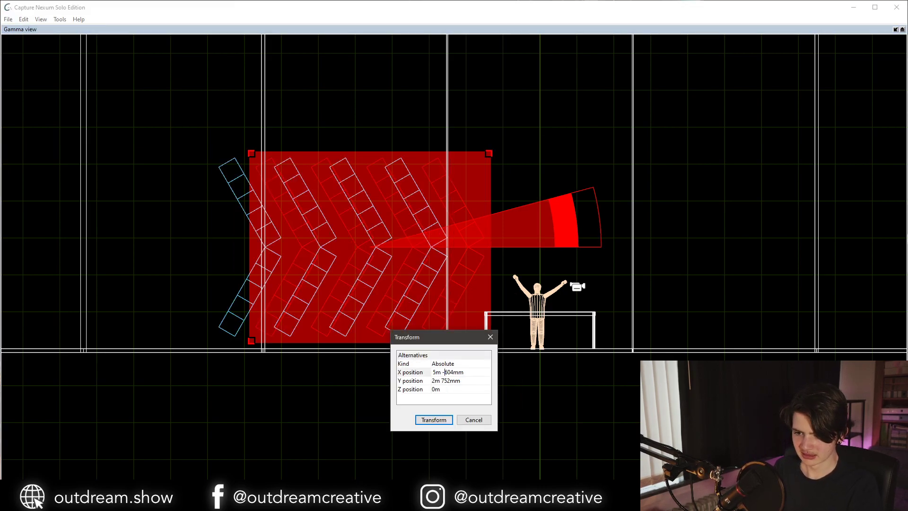
pyautogui.press('Return')
pyautogui.click(434, 420)
pyautogui.click(661, 228)
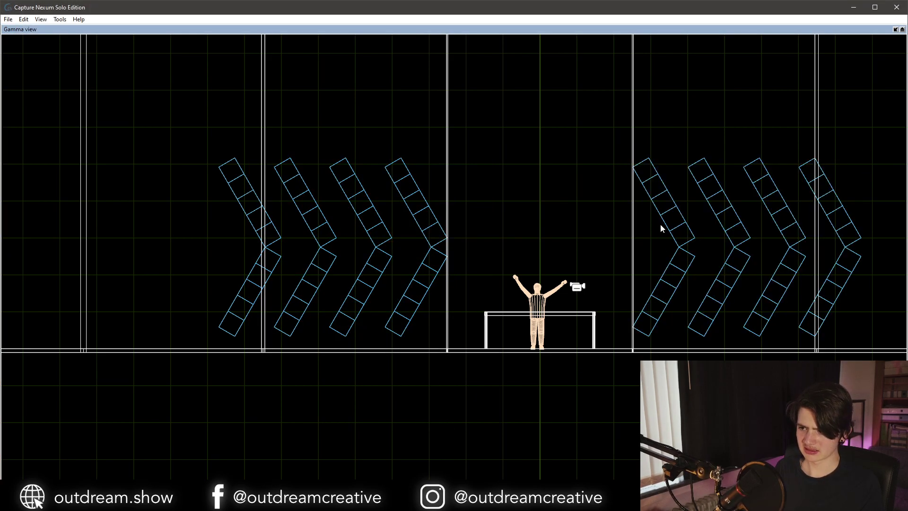
# Rotate the four chevrons on the person's other side by 180° so they point toward the table.
pyautogui.moveTo(604, 105); pyautogui.dragTo(899, 389)
pyautogui.moveTo(849, 296); pyautogui.dragTo(541, 265, button='middle')
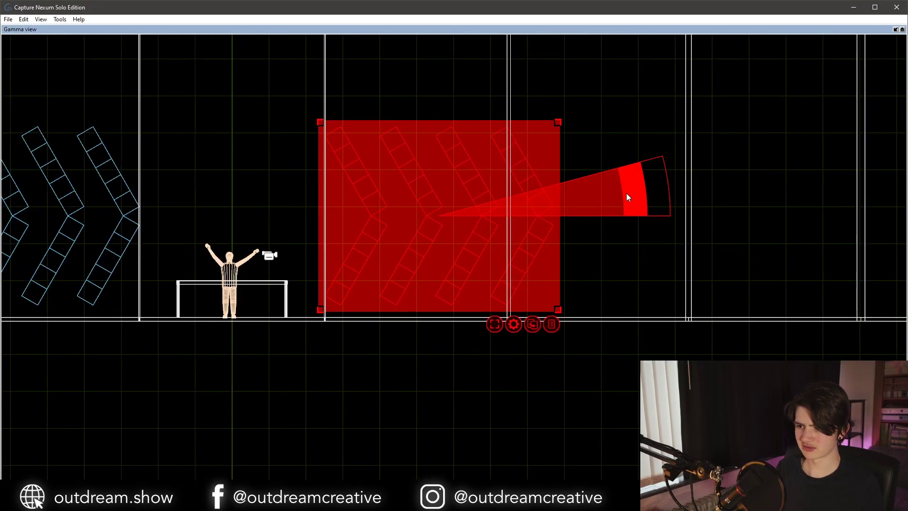
pyautogui.moveTo(628, 197); pyautogui.dragTo(261, 226)
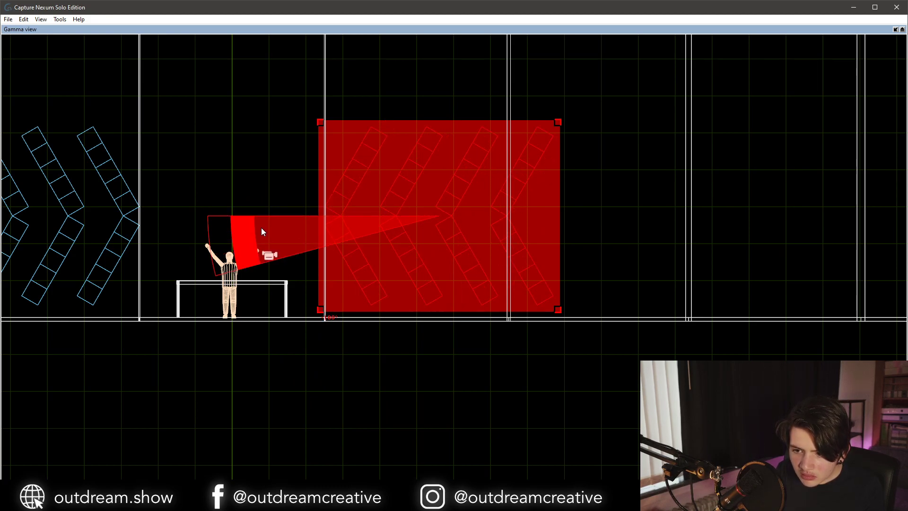
pyautogui.scroll(5, 315, 290)
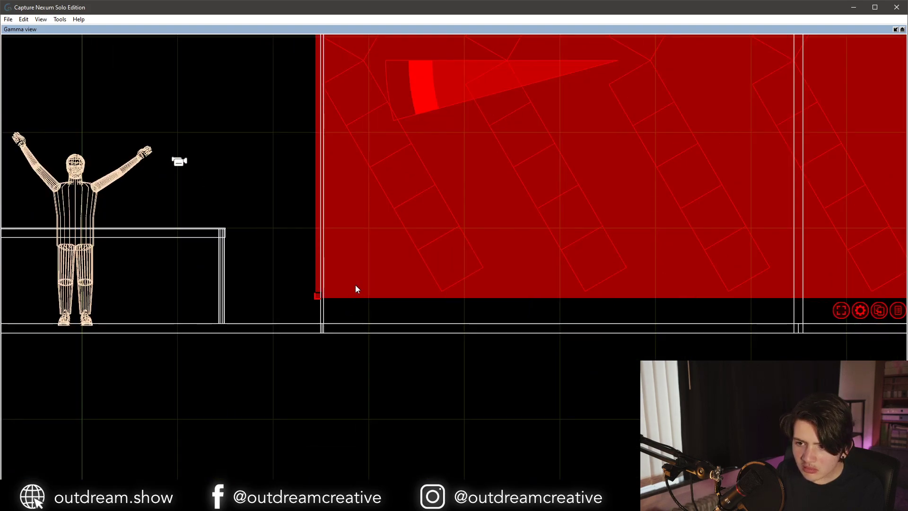
pyautogui.moveTo(429, 98); pyautogui.dragTo(429, 103)
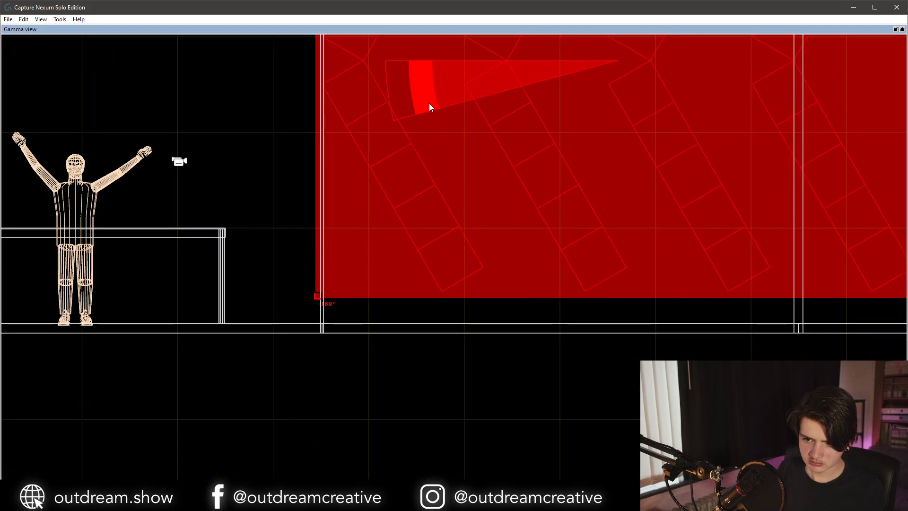
pyautogui.scroll(-5, 499, 240)
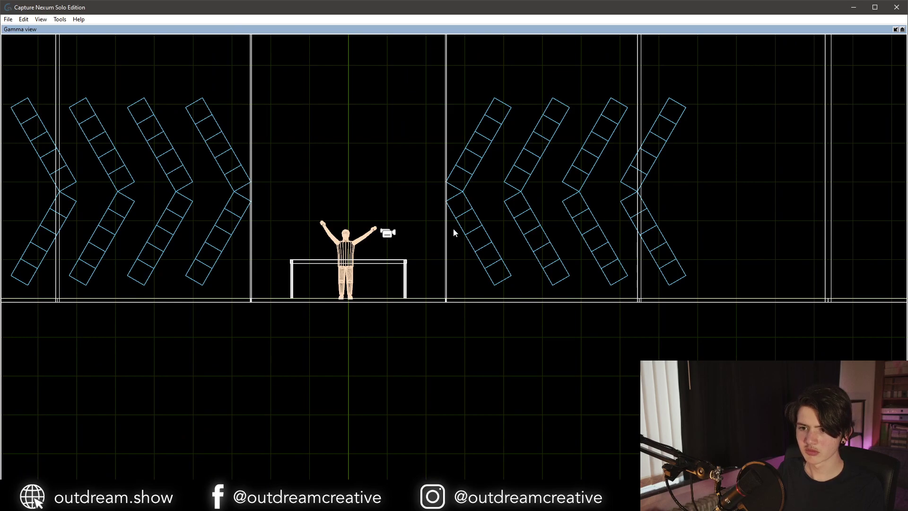
pyautogui.scroll(-2, 484, 245)
pyautogui.press('Tab')
pyautogui.moveTo(385, 263); pyautogui.dragTo(321, 294, button='middle')
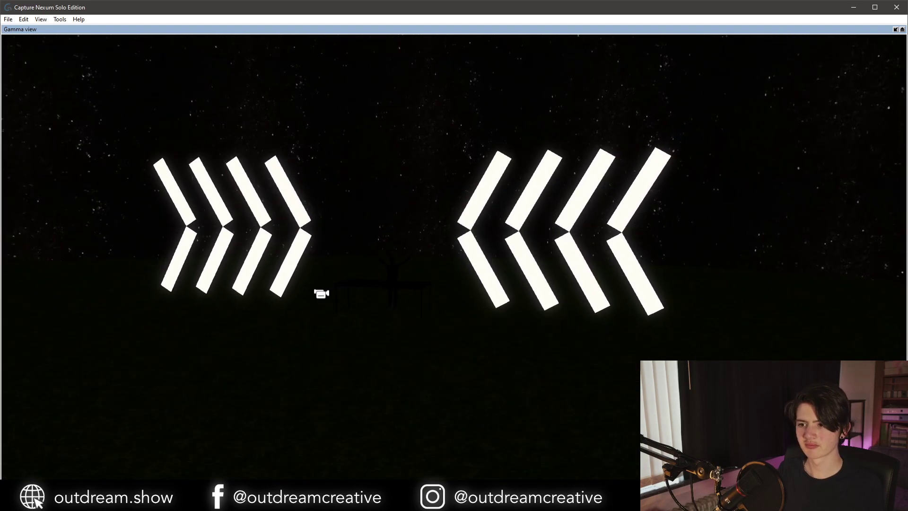
pyautogui.press('Tab')
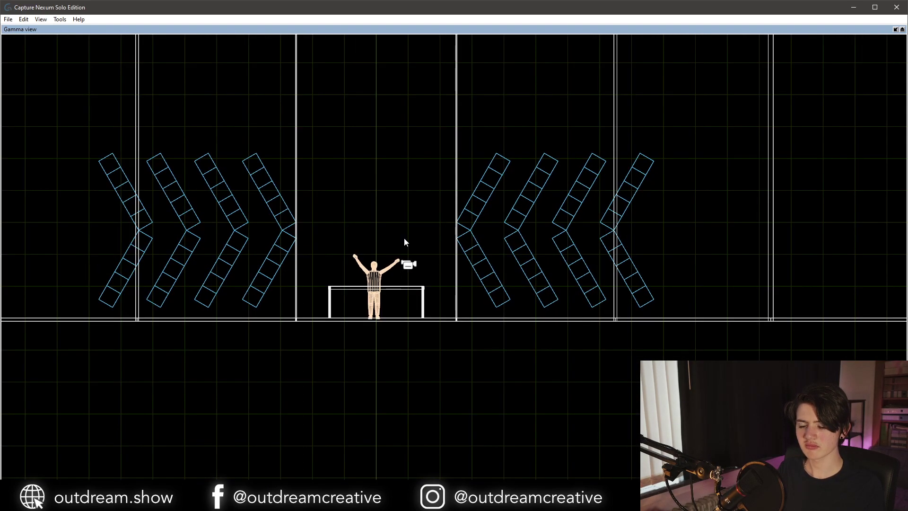
# Paste a copy of the innermost LED chevron above the person.
pyautogui.click(279, 196)
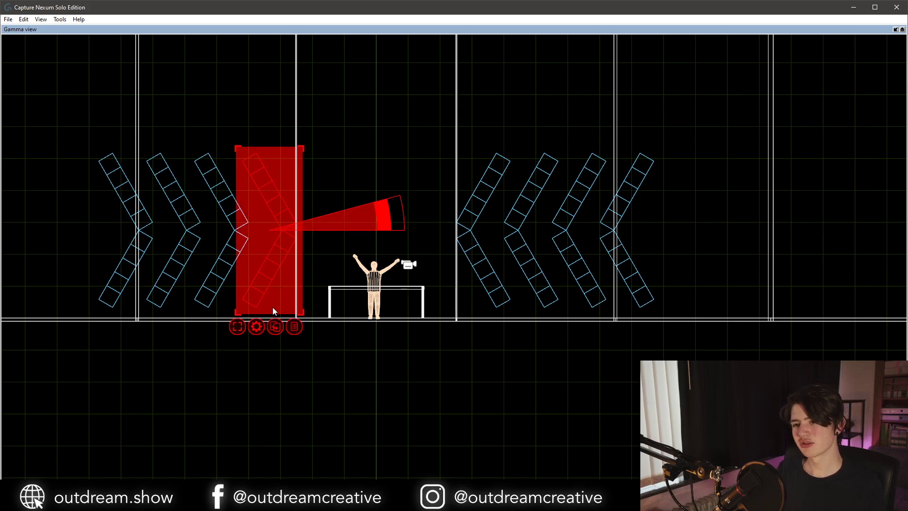
pyautogui.hotkey('ctrl', 'v')
pyautogui.press('Escape')
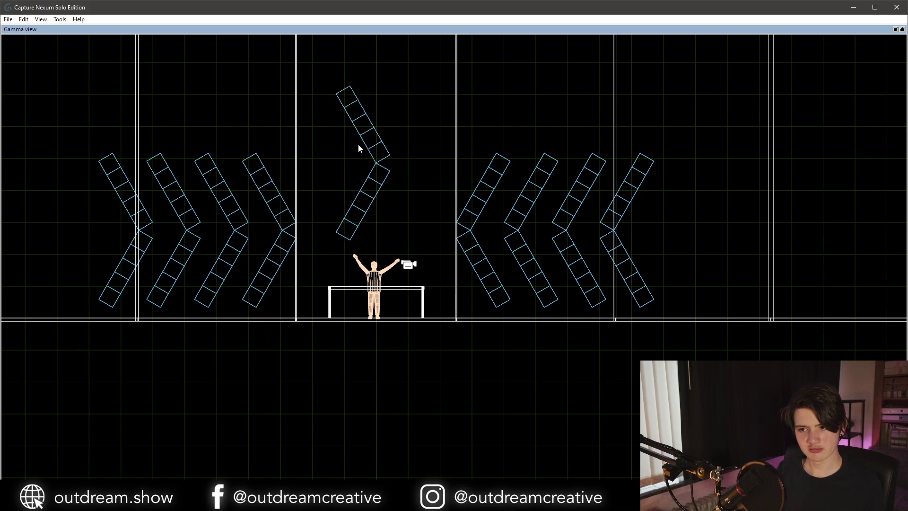
# Reduce the pasted chevron to a single upright LED panel and position it above the table's left end.
pyautogui.moveTo(308, 154); pyautogui.dragTo(408, 249)
pyautogui.moveTo(314, 77); pyautogui.dragTo(428, 196)
pyautogui.moveTo(437, 116); pyautogui.dragTo(419, 153)
pyautogui.press('Escape')
pyautogui.moveTo(343, 97); pyautogui.dragTo(425, 192)
pyautogui.press('Delete')
pyautogui.moveTo(354, 79); pyautogui.dragTo(403, 123)
pyautogui.moveTo(373, 96)
pyautogui.mouseDown()
pyautogui.moveTo(320, 101)
pyautogui.moveTo(324, 162)
pyautogui.moveTo(318, 152)
pyautogui.mouseUp()
# Clone the single LED panel repeatedly with an X offset of 0.5 m to start a horizontal row.
pyautogui.hotkey('ctrl', 'd')
pyautogui.click(336, 128)
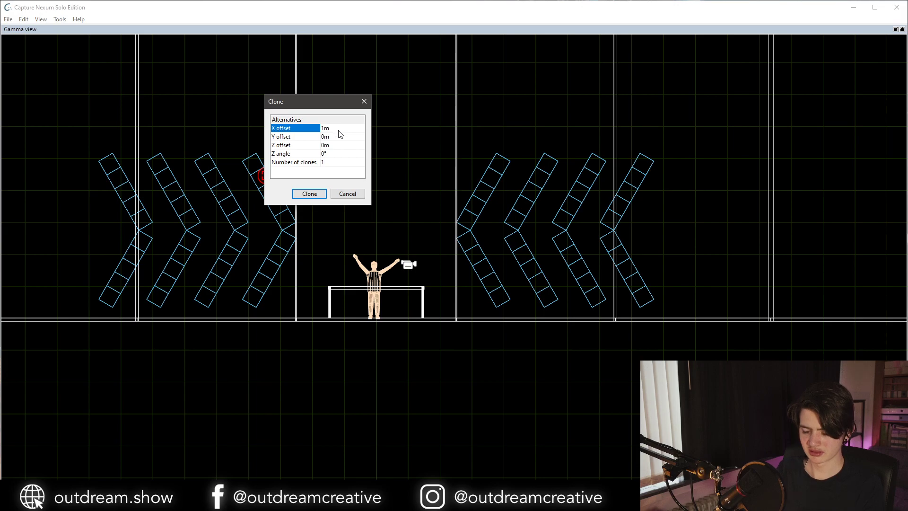
pyautogui.write('0,5')
pyautogui.press('Return')
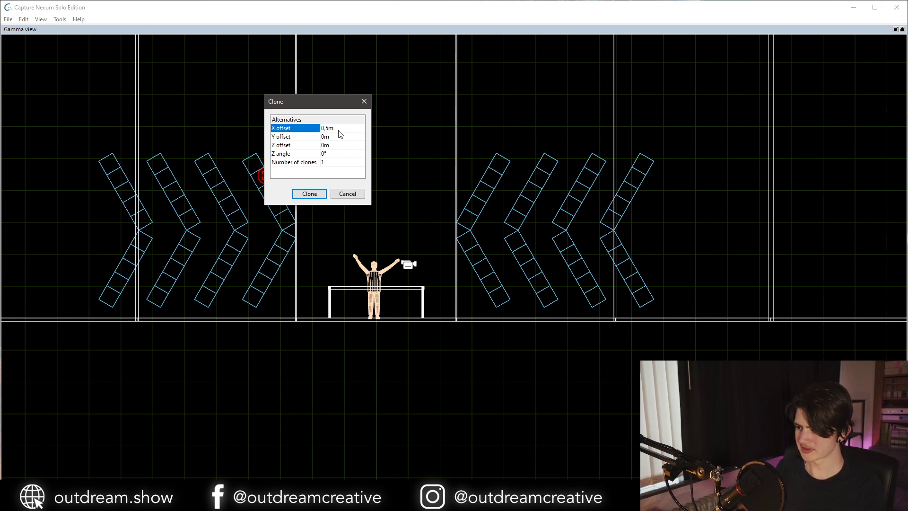
pyautogui.click(310, 194)
pyautogui.hotkey('ctrl', 'd')
pyautogui.click(308, 279)
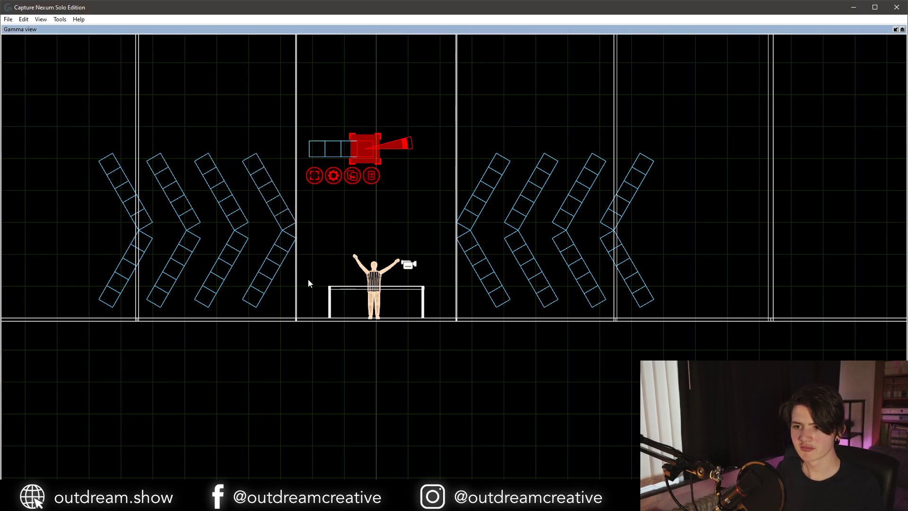
pyautogui.hotkey('ctrl', 'd')
pyautogui.click(303, 323)
# Extend the row to seven panels by cloning its end panel with the same 0.5 m X offset.
pyautogui.moveTo(309, 124); pyautogui.dragTo(427, 182)
pyautogui.moveTo(367, 117); pyautogui.dragTo(409, 172)
pyautogui.hotkey('ctrl', 'd')
pyautogui.click(392, 221)
pyautogui.press('Return')
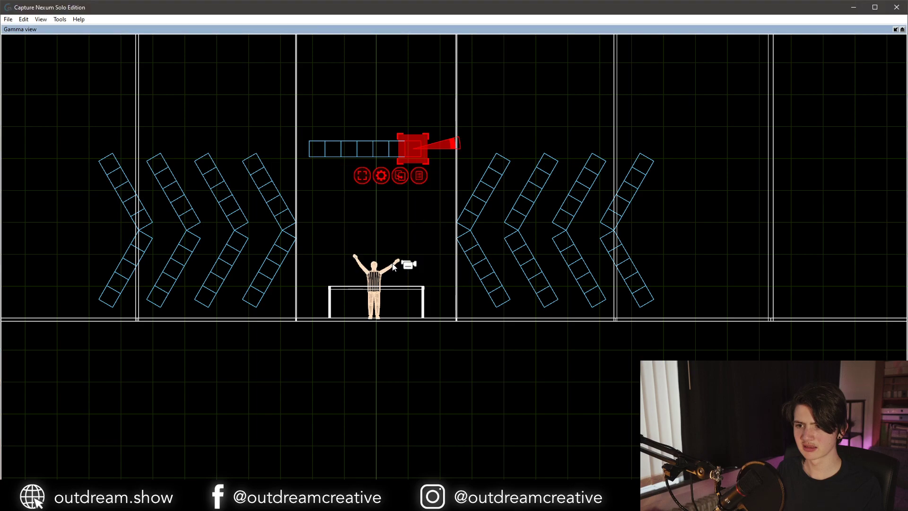
pyautogui.press('Escape')
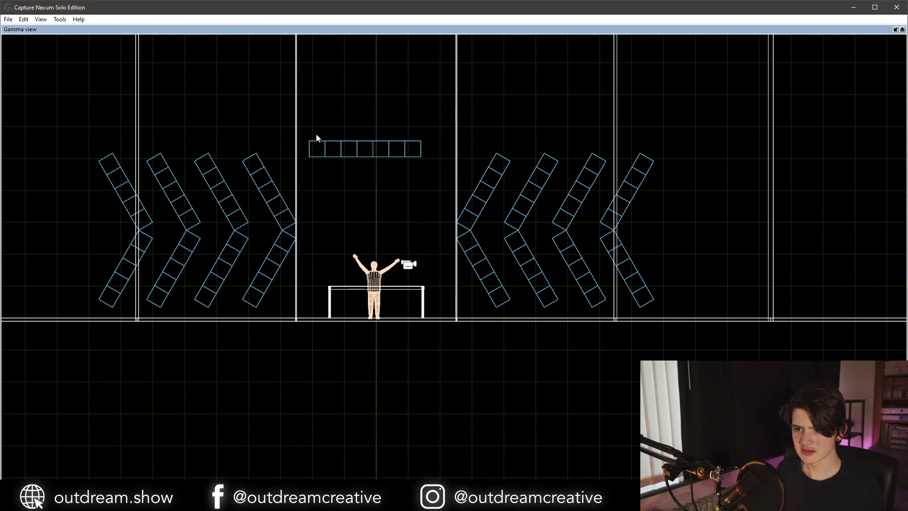
# Center the seven-panel row horizontally on the stage's center line with an absolute transform.
pyautogui.moveTo(302, 125); pyautogui.dragTo(478, 190)
pyautogui.hotkey('ctrl', 't')
pyautogui.click(447, 159)
pyautogui.press('BackSpace')
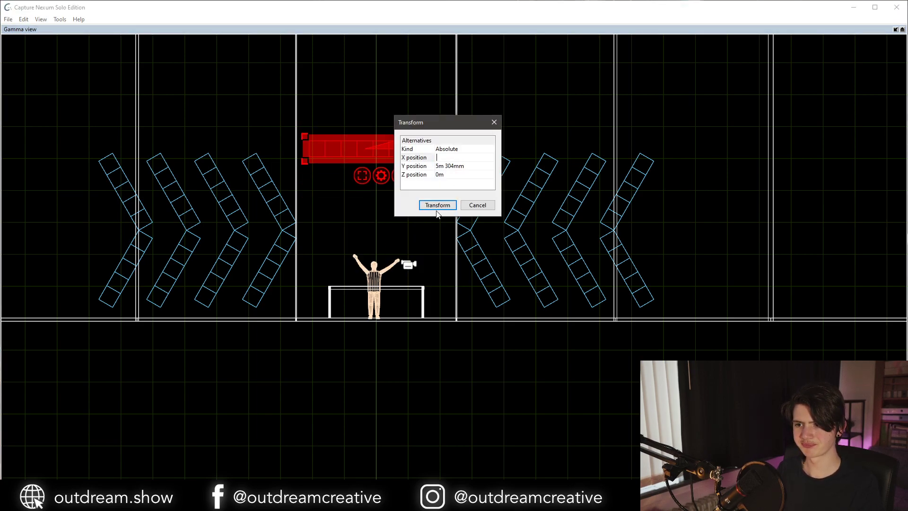
pyautogui.click(438, 204)
pyautogui.click(376, 172)
# Clone the seven-panel row once with an X offset of 0 m and a Y offset of -0.5 m.
pyautogui.moveTo(315, 124); pyautogui.dragTo(459, 180)
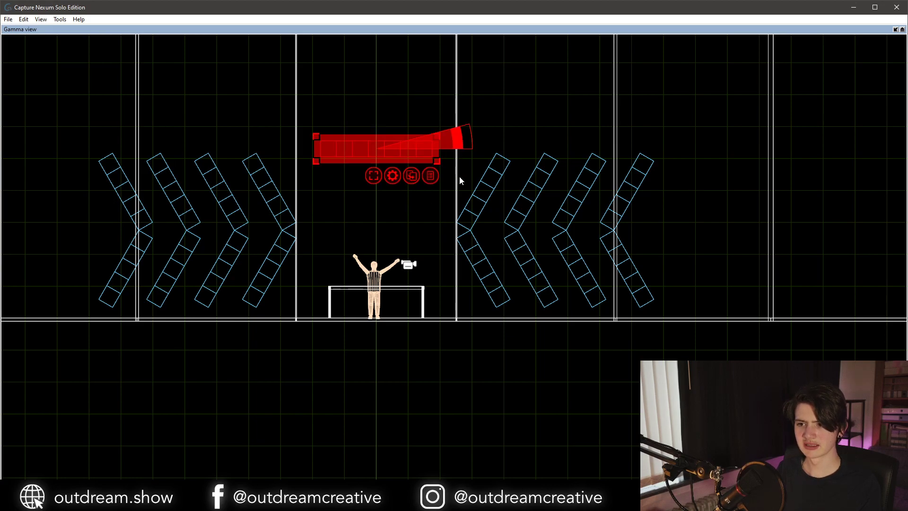
pyautogui.click(411, 176)
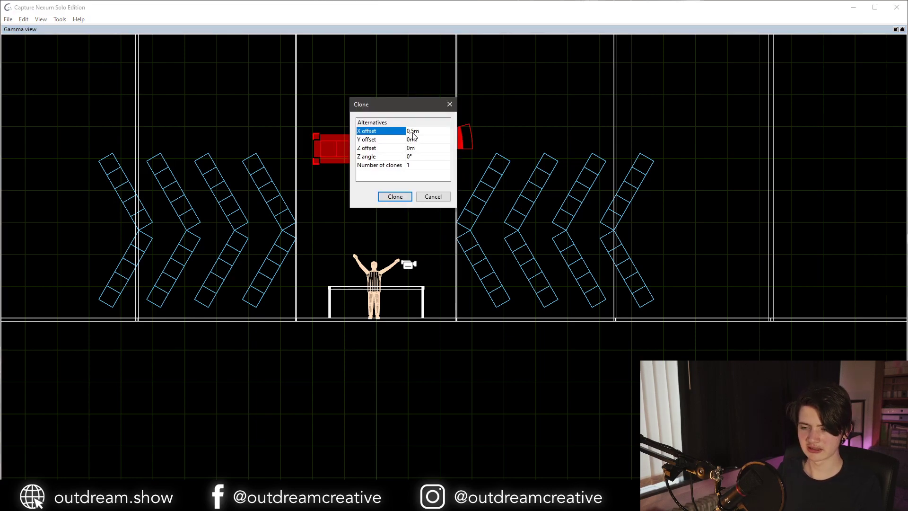
pyautogui.click(412, 133)
pyautogui.write('0')
pyautogui.press('Return')
pyautogui.click(415, 139)
pyautogui.write('0.-')
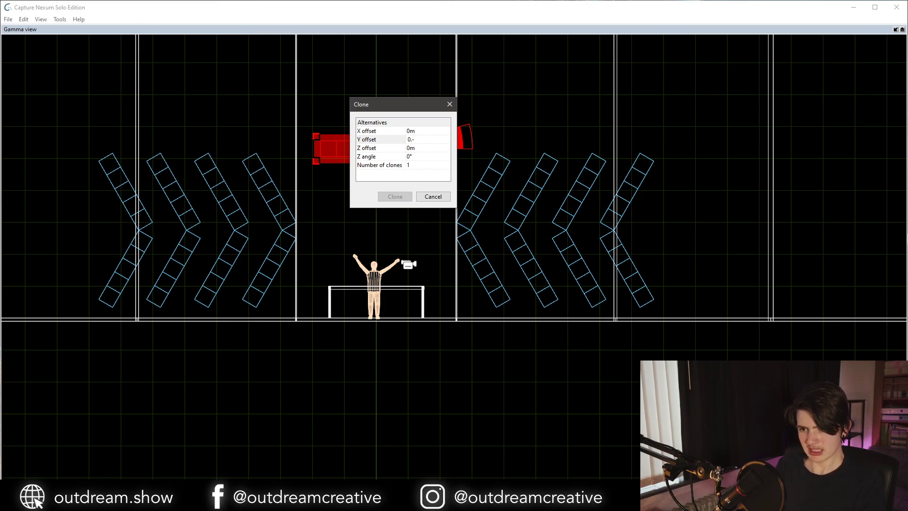
pyautogui.press('BackSpace')
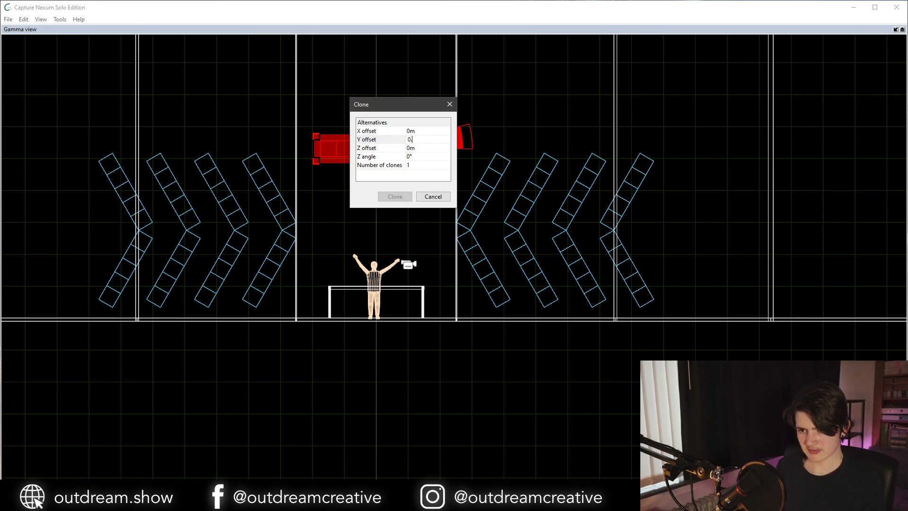
pyautogui.press('Left')
pyautogui.write('-')
pyautogui.press('Return')
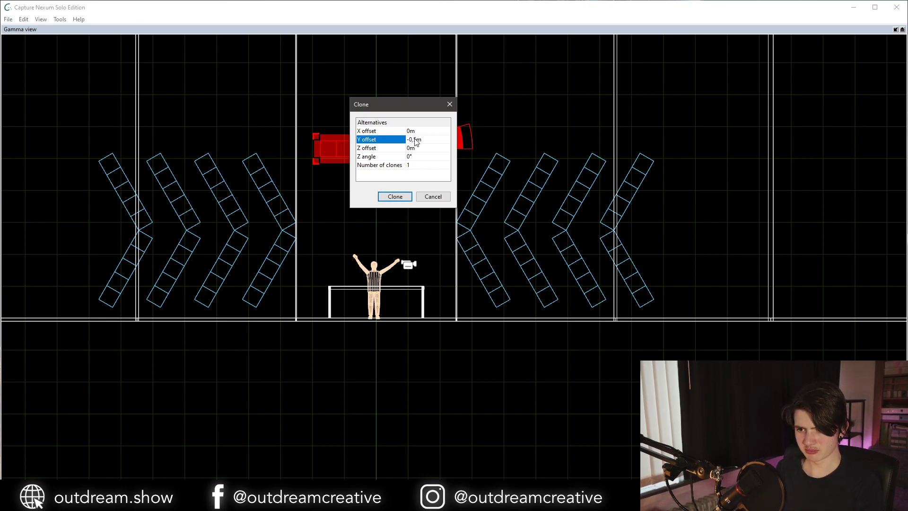
pyautogui.click(401, 199)
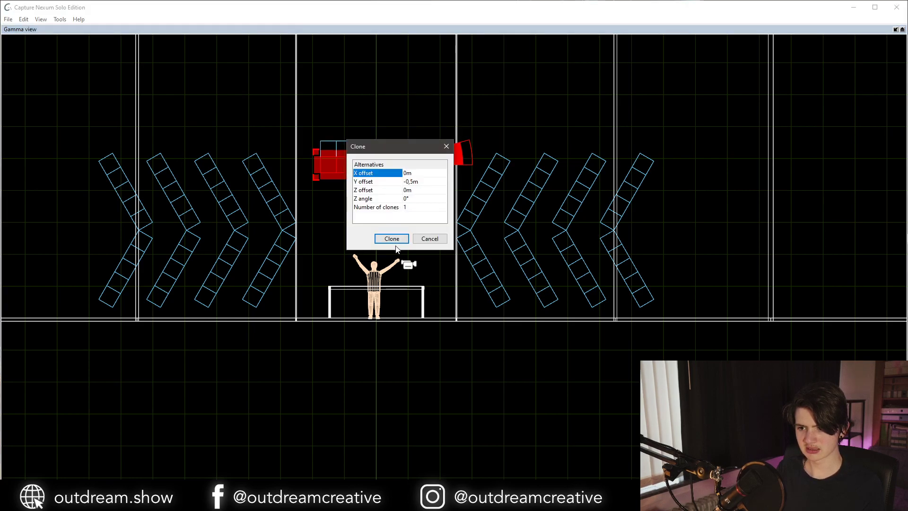
# Repeatedly clone the seven-panel row downward with a Y offset of -0.5 m until the LED wall reaches the stage floor.
pyautogui.click(396, 240)
pyautogui.click(395, 284)
pyautogui.click(383, 323)
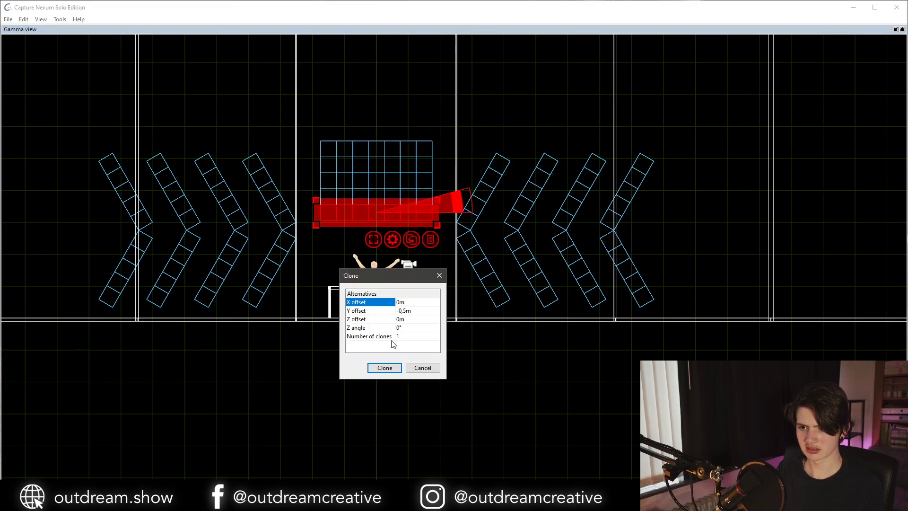
pyautogui.click(381, 367)
pyautogui.click(382, 413)
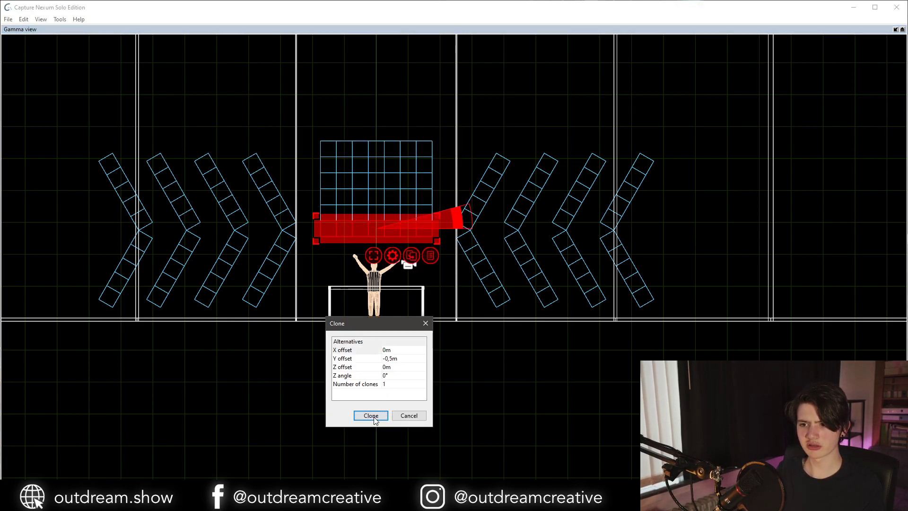
pyautogui.click(369, 457)
pyautogui.hotkey('ctrl', 'd')
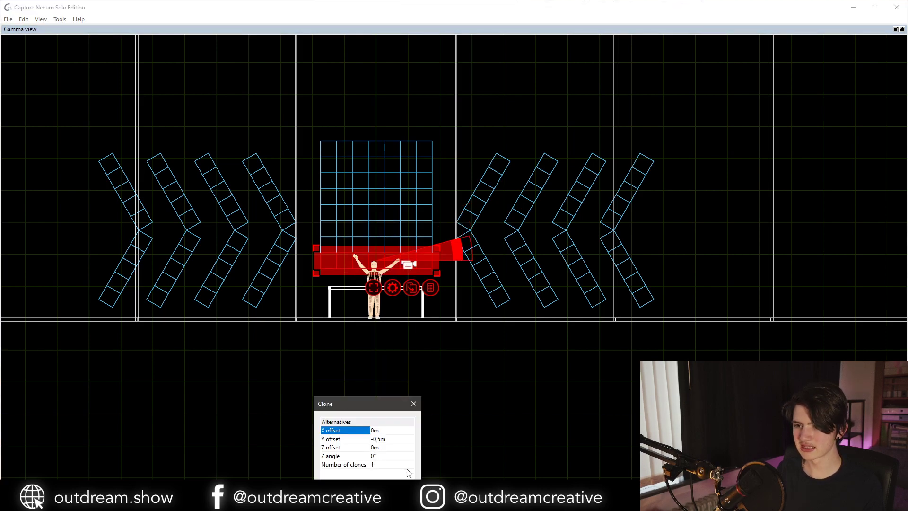
pyautogui.click(365, 498)
pyautogui.hotkey('ctrl', 'd')
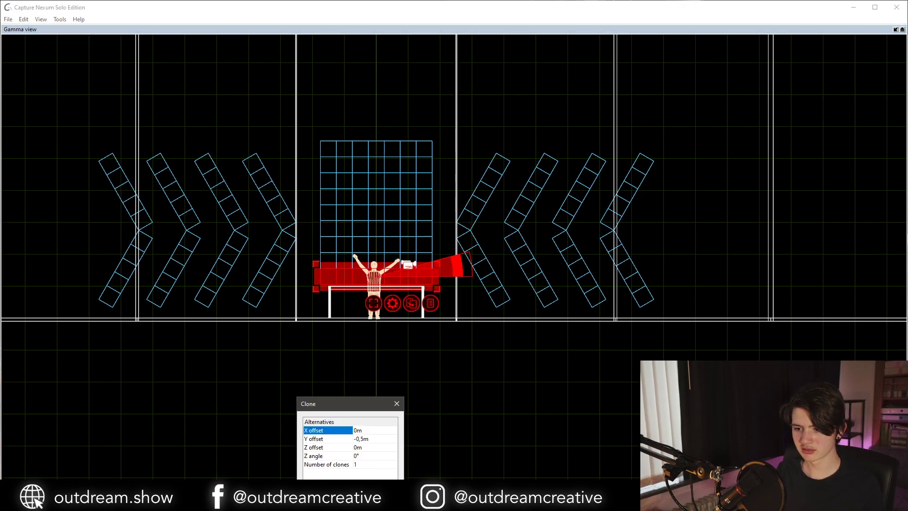
pyautogui.press('Return')
pyautogui.hotkey('ctrl', 'd')
pyautogui.press('Return')
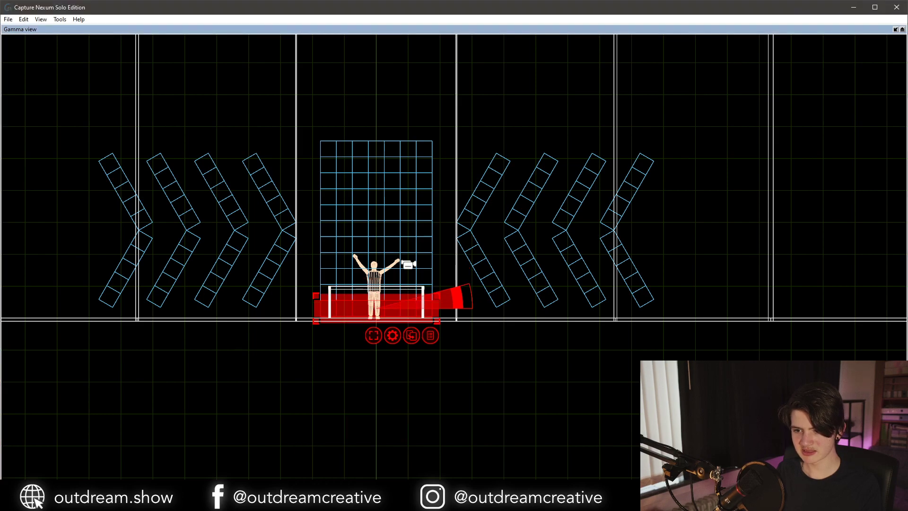
pyautogui.click(327, 353)
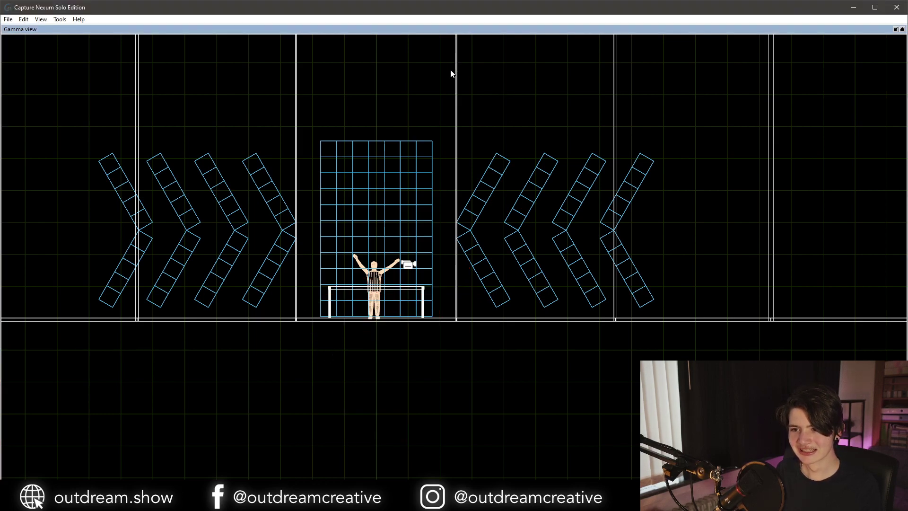
# Inspect the completed central LED wall from an angle in shaded 3D and return to the four-view layout.
pyautogui.press('3')
pyautogui.moveTo(409, 130)
pyautogui.mouseDown(button='middle')
pyautogui.moveTo(364, 144)
pyautogui.moveTo(359, 189)
pyautogui.moveTo(366, 201)
pyautogui.moveTo(392, 185)
pyautogui.moveTo(430, 188)
pyautogui.mouseUp(button='middle')
pyautogui.moveTo(406, 136); pyautogui.dragTo(393, 144, button='middle')
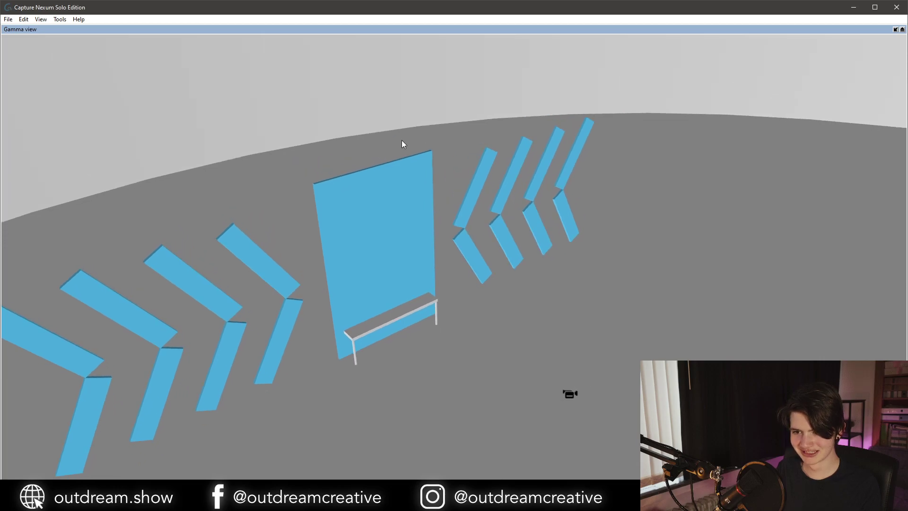
pyautogui.click(895, 29)
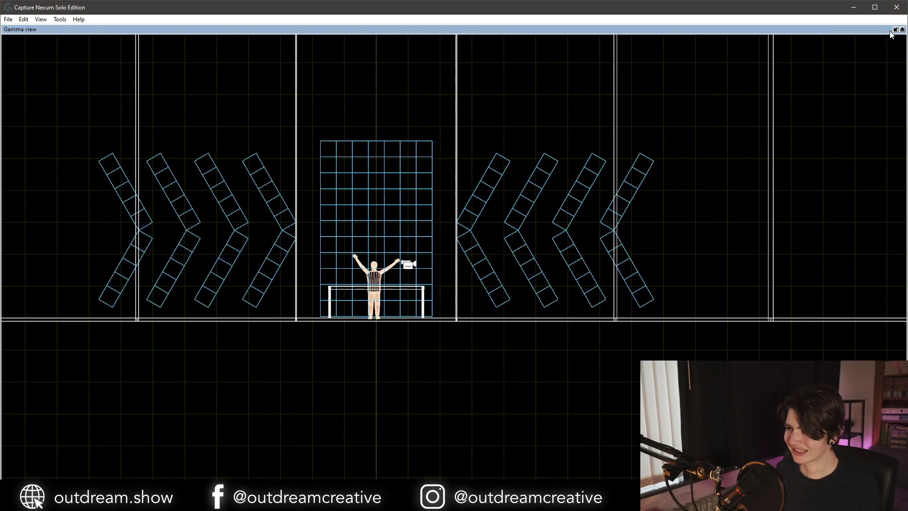
pyautogui.moveTo(254, 164); pyautogui.dragTo(350, 182)
pyautogui.click(350, 183)
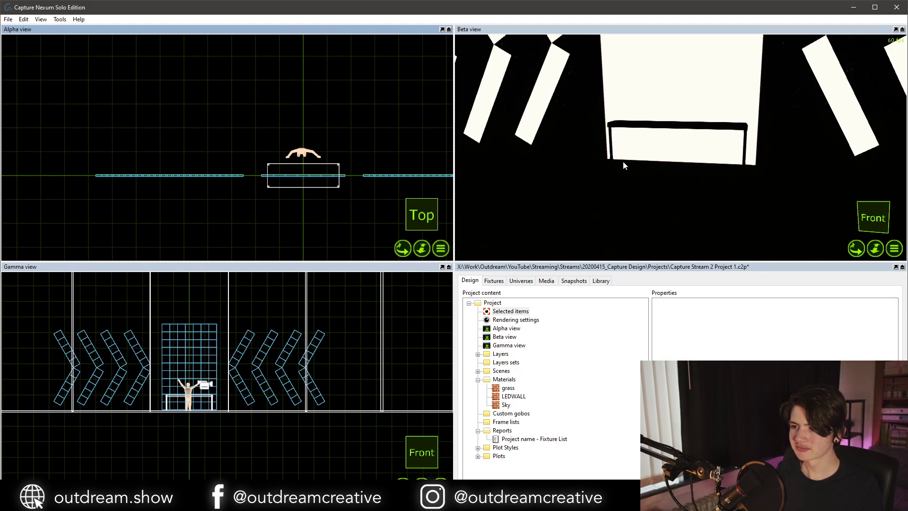
# Examine how the central LED wall and the table sit relative to each other in the rendered view.
pyautogui.click(632, 108)
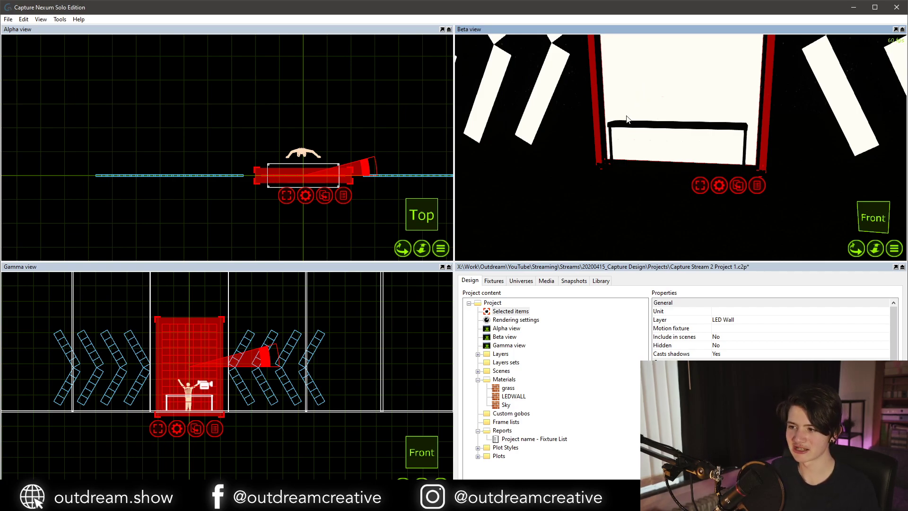
pyautogui.moveTo(627, 119); pyautogui.dragTo(636, 124, button='middle')
pyautogui.moveTo(637, 127); pyautogui.dragTo(618, 140, button='right')
pyautogui.click(638, 129)
pyautogui.click(650, 140)
pyautogui.moveTo(654, 106)
pyautogui.mouseDown(button='right')
pyautogui.moveTo(640, 124)
pyautogui.moveTo(654, 105)
pyautogui.mouseUp(button='right')
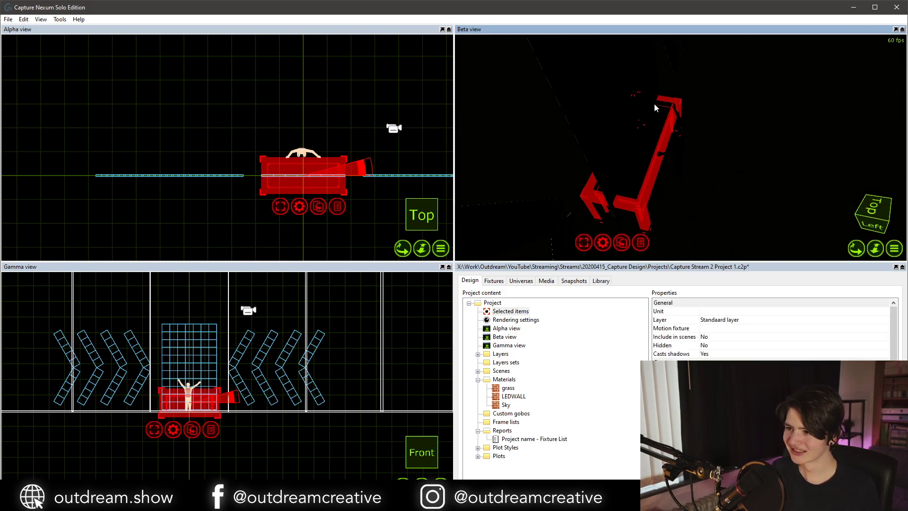
pyautogui.click(653, 102)
pyautogui.click(259, 171)
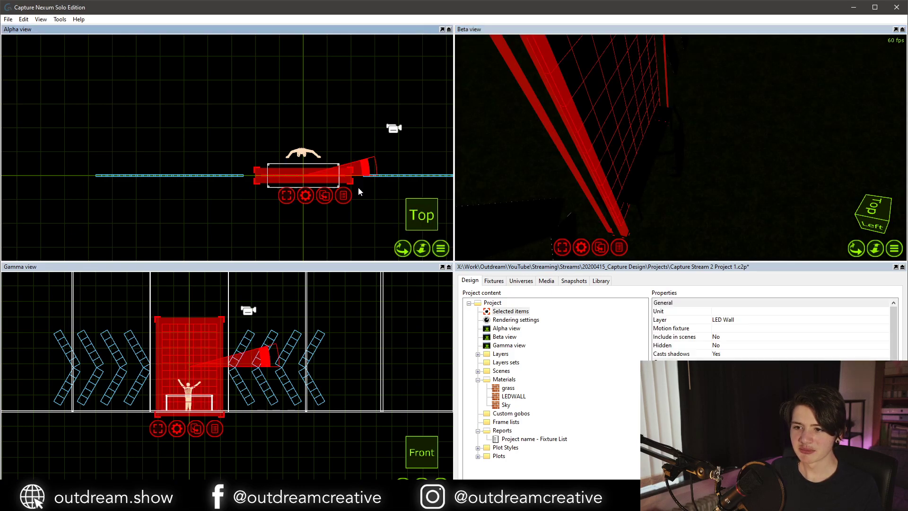
pyautogui.doubleClick(294, 171)
pyautogui.click(295, 179)
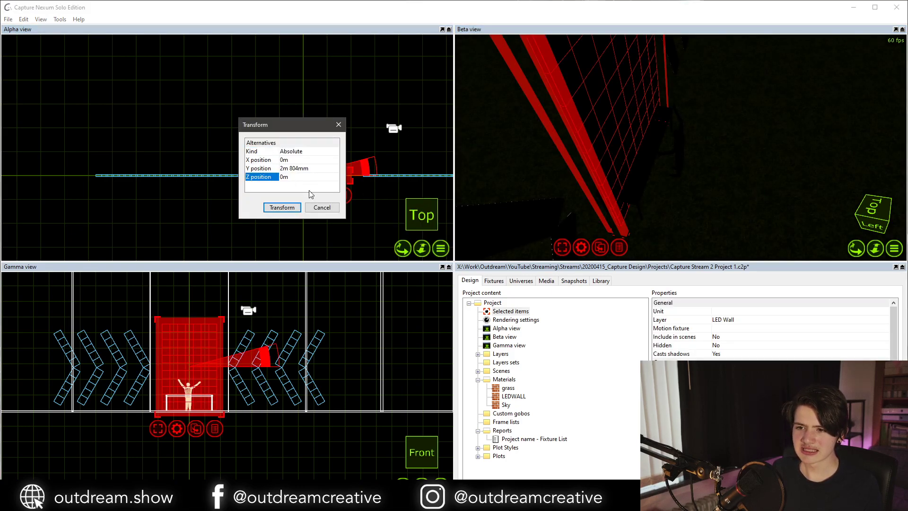
pyautogui.click(321, 206)
# Move the central LED wall upstage behind the person and set its absolute Z position to -2.2 m.
pyautogui.moveTo(292, 191); pyautogui.dragTo(300, 126)
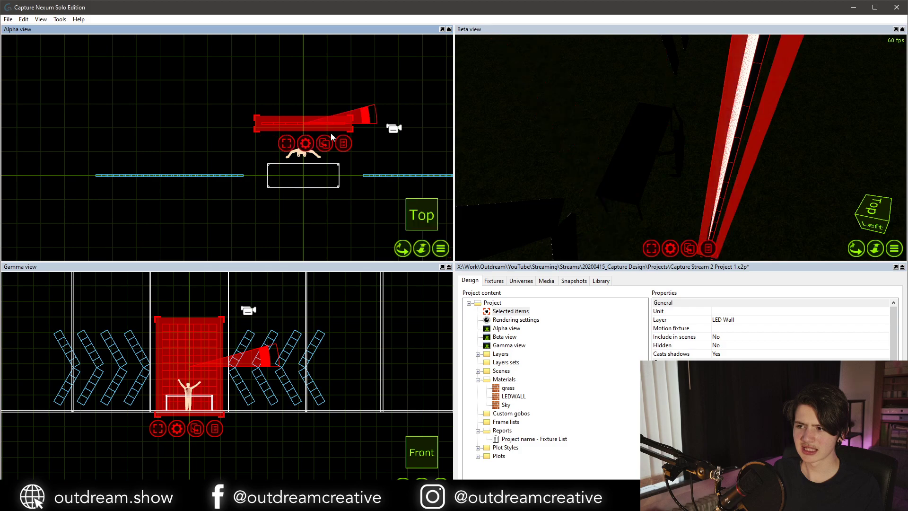
pyautogui.moveTo(557, 136)
pyautogui.mouseDown(button='middle')
pyautogui.moveTo(610, 123)
pyautogui.moveTo(567, 136)
pyautogui.mouseUp(button='middle')
pyautogui.scroll(-4, 557, 136)
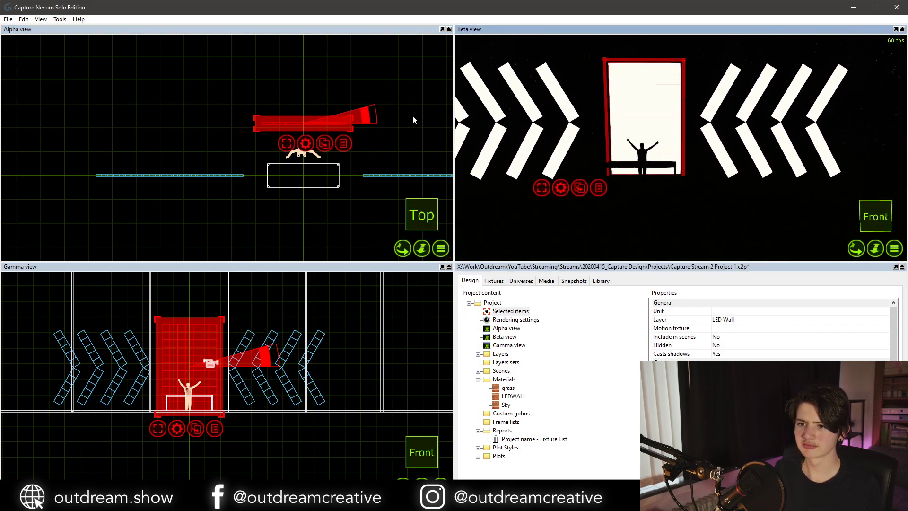
pyautogui.moveTo(304, 123); pyautogui.dragTo(304, 121)
pyautogui.doubleClick(296, 123)
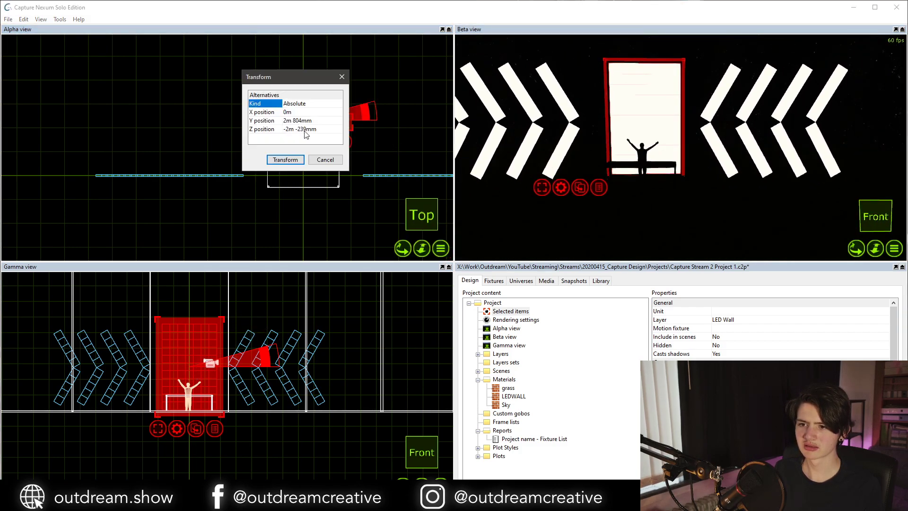
pyautogui.click(310, 130)
pyautogui.click(310, 130)
pyautogui.write('-2.2')
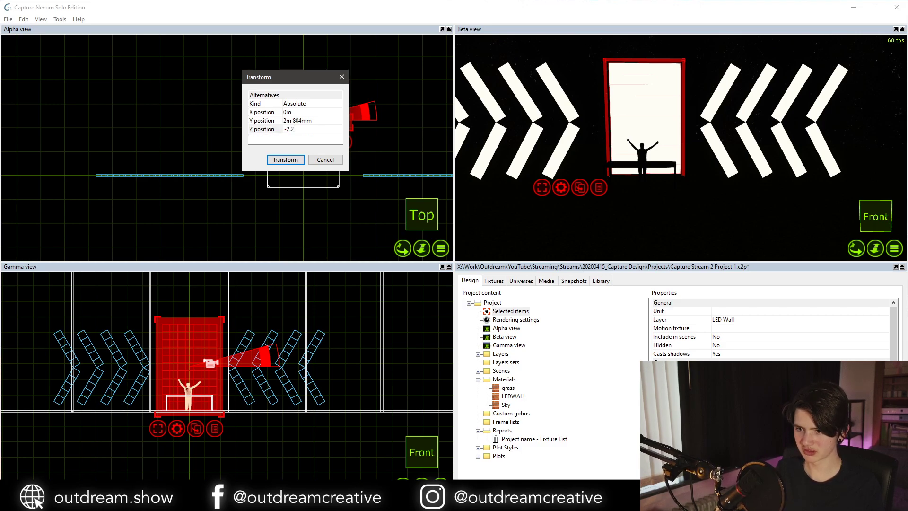
pyautogui.press('Return')
pyautogui.click(289, 160)
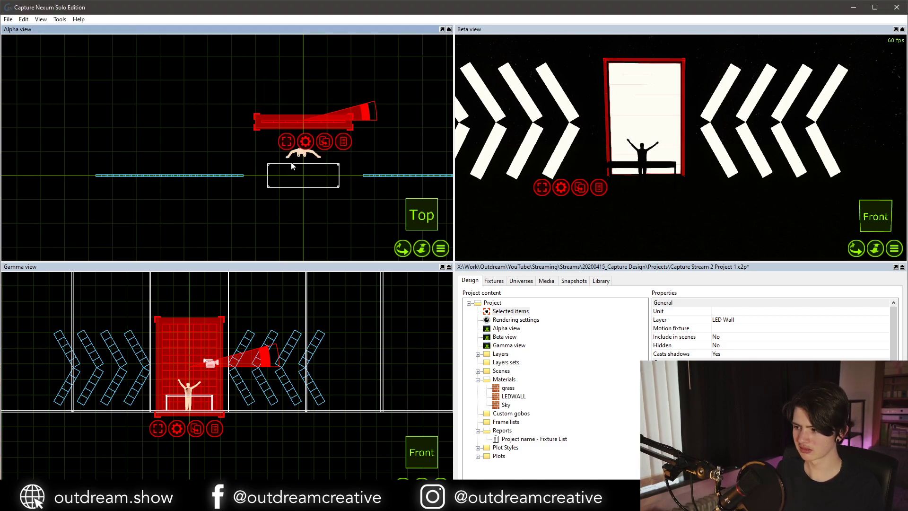
pyautogui.click(290, 171)
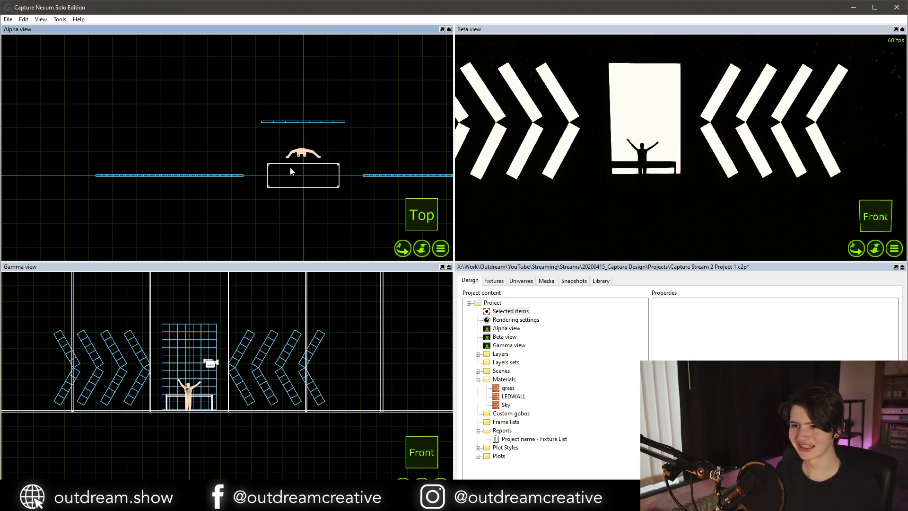
# Select the innermost LED chevron on each side and set the pair's absolute Z position to 1.25 m.
pyautogui.click(235, 174)
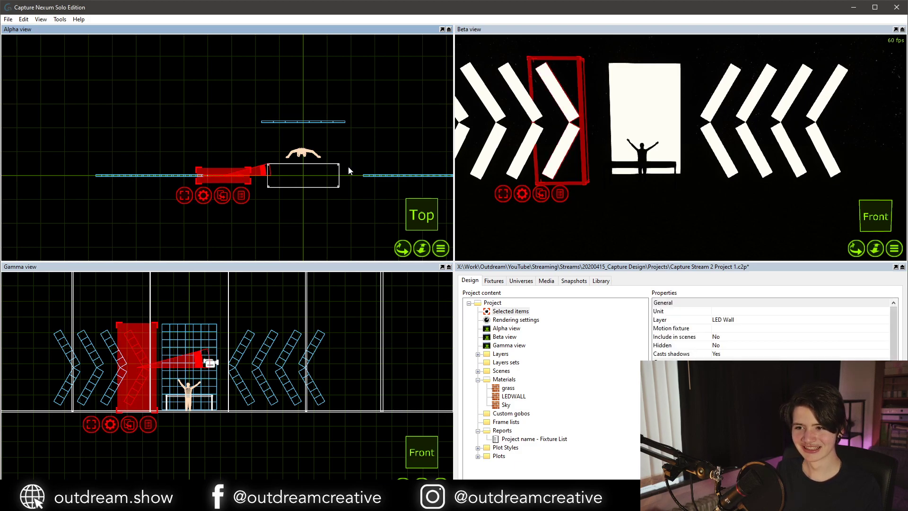
pyautogui.keyDown('shift'); pyautogui.click(367, 174); pyautogui.keyUp('shift')
pyautogui.hotkey('ctrl', 't')
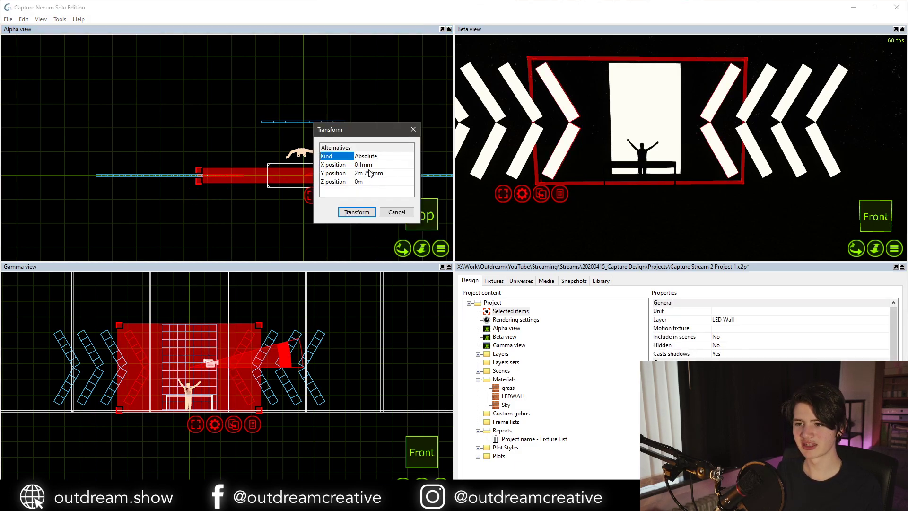
pyautogui.click(367, 173)
pyautogui.click(363, 172)
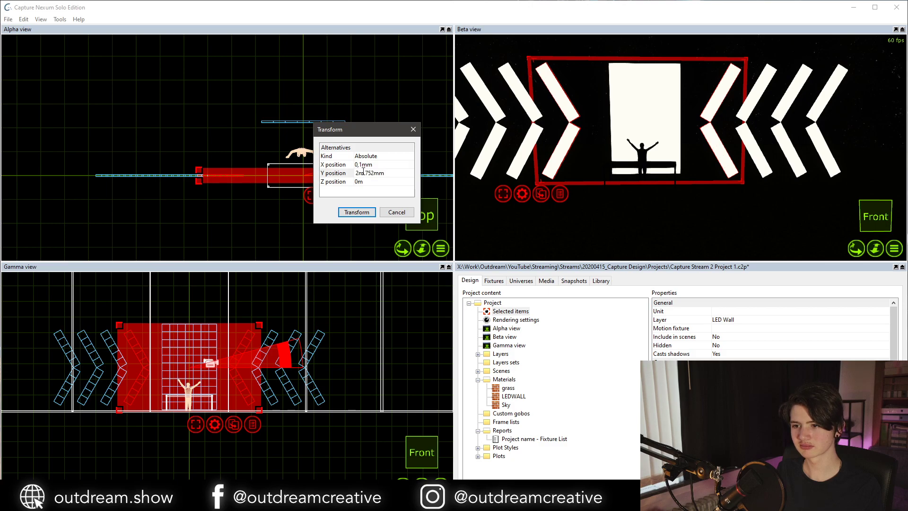
pyautogui.press('Return')
pyautogui.click(387, 182)
pyautogui.write('1,25')
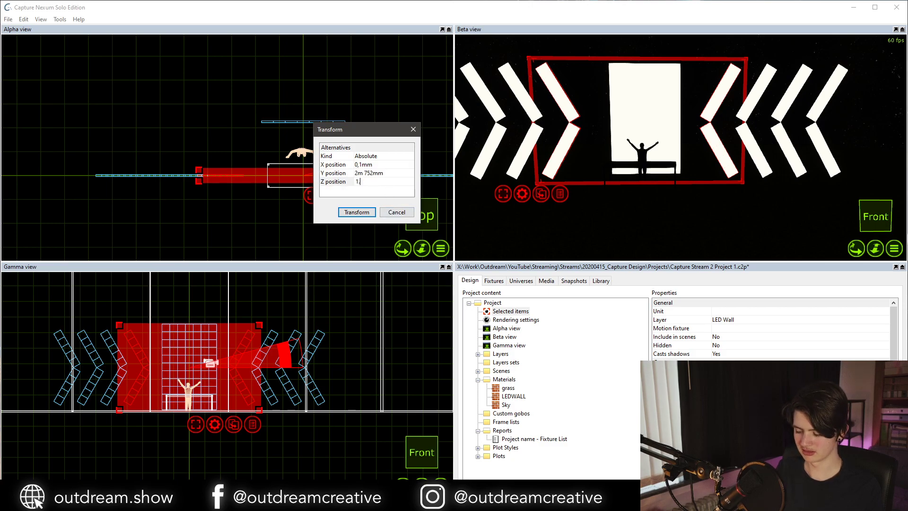
pyautogui.press('Return')
pyautogui.click(367, 211)
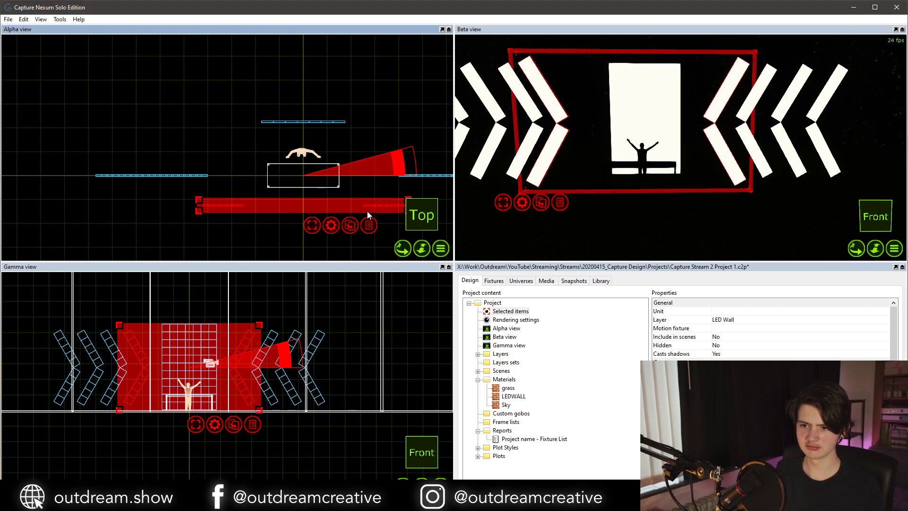
# Reverse the innermost chevron pair's depth by setting its absolute Z position to -1.25 m.
pyautogui.hotkey('ctrl', 't')
pyautogui.click(363, 218)
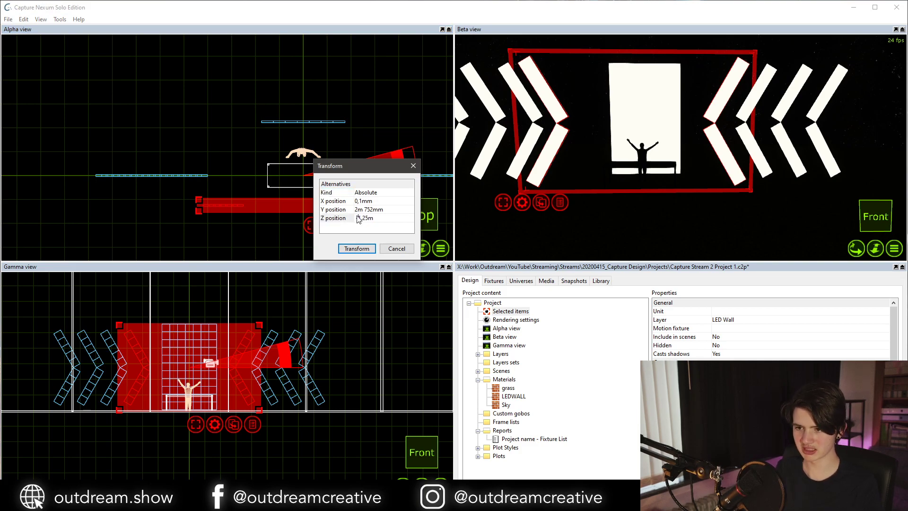
pyautogui.click(357, 250)
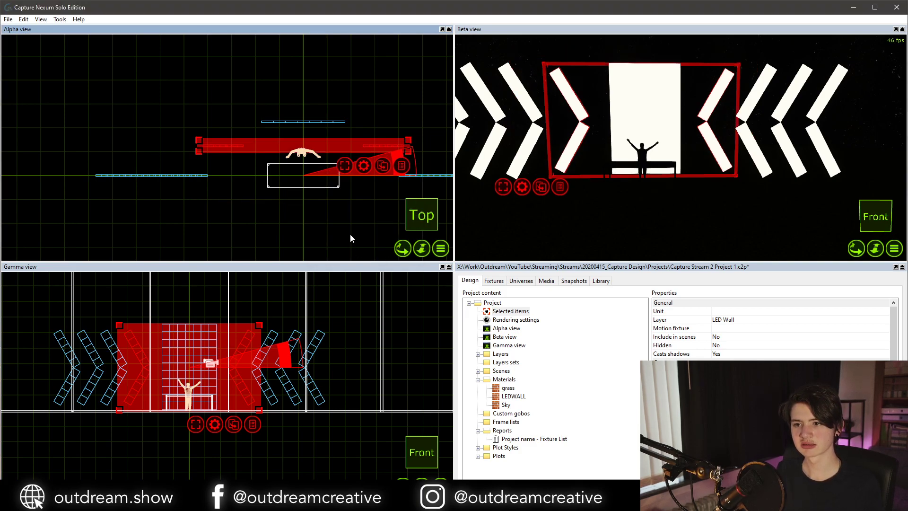
# Set the innermost chevron pair's absolute Z position to -1.5 m and deselect it.
pyautogui.hotkey('ctrl', 't')
pyautogui.click(350, 241)
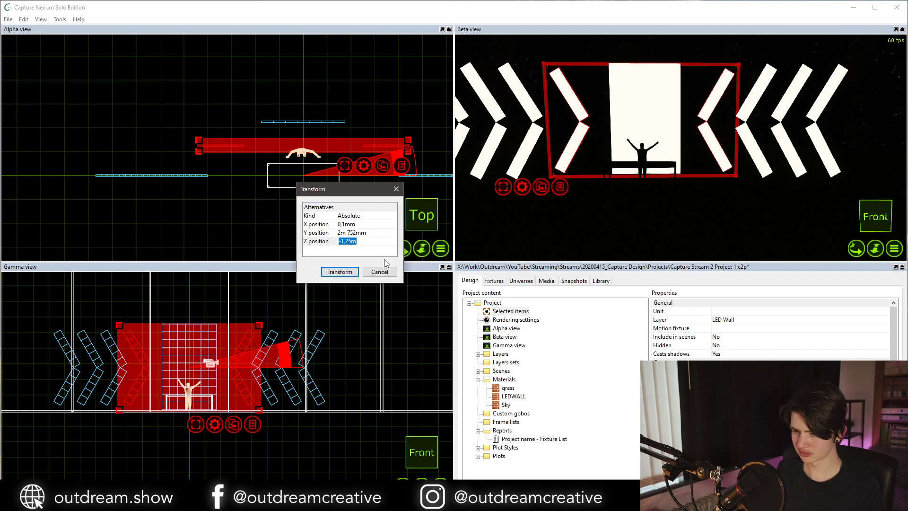
pyautogui.write('-1,5')
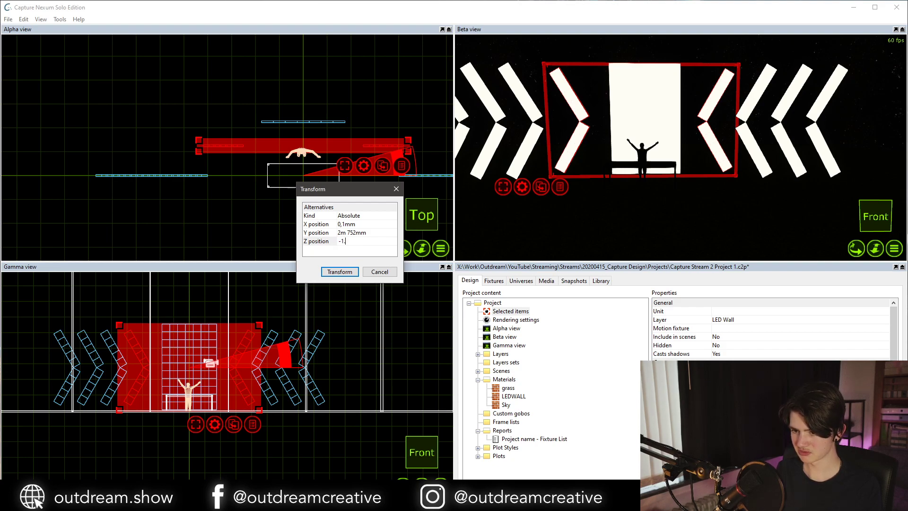
pyautogui.press('Return')
pyautogui.press('Return')
pyautogui.click(201, 201)
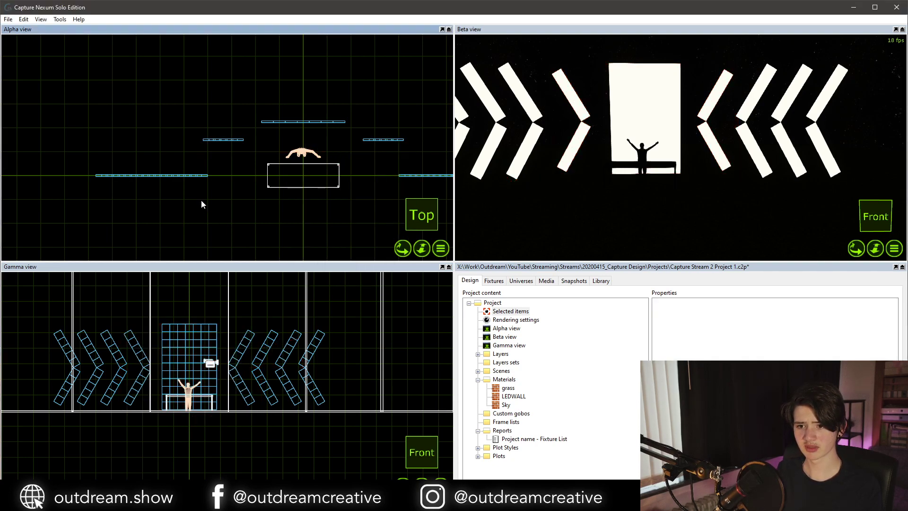
# Select the second chevron from the center on each side and set the pair's absolute Z position to -1 m.
pyautogui.moveTo(157, 163); pyautogui.dragTo(277, 191)
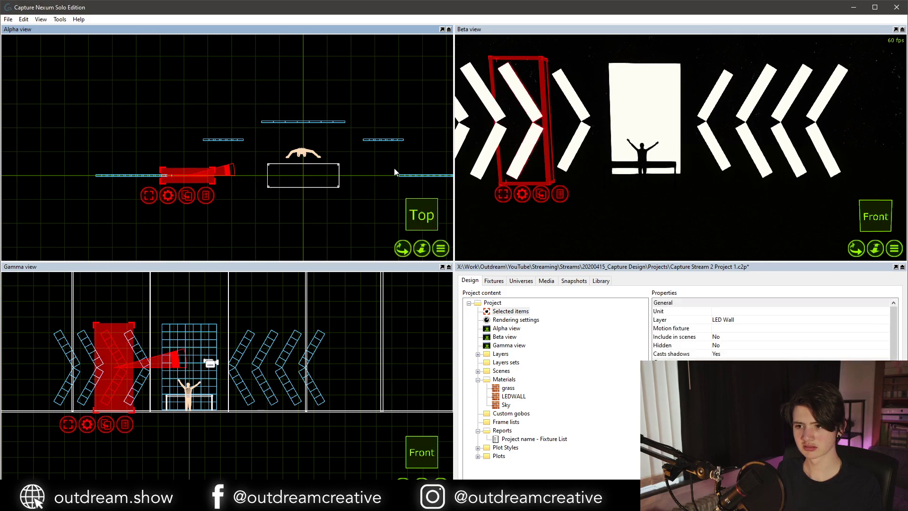
pyautogui.hotkey('ctrl', 't')
pyautogui.click(410, 165)
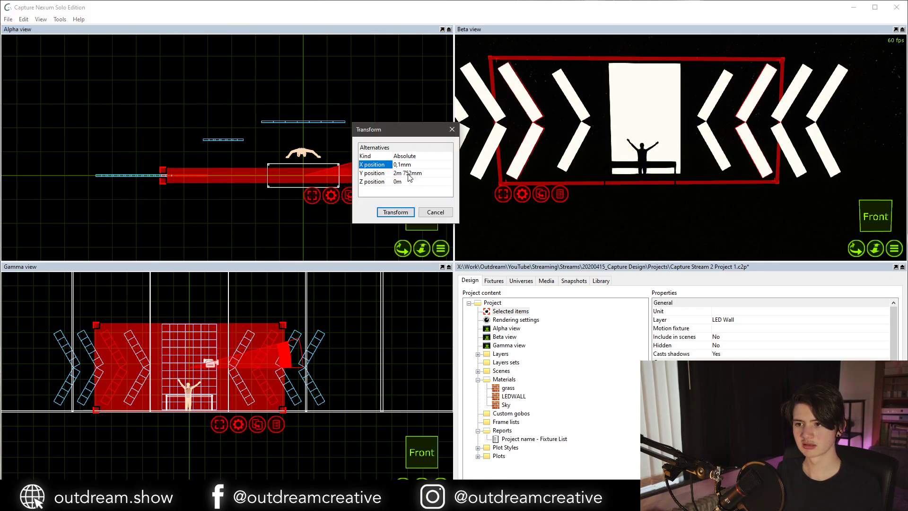
pyautogui.click(407, 174)
pyautogui.click(403, 179)
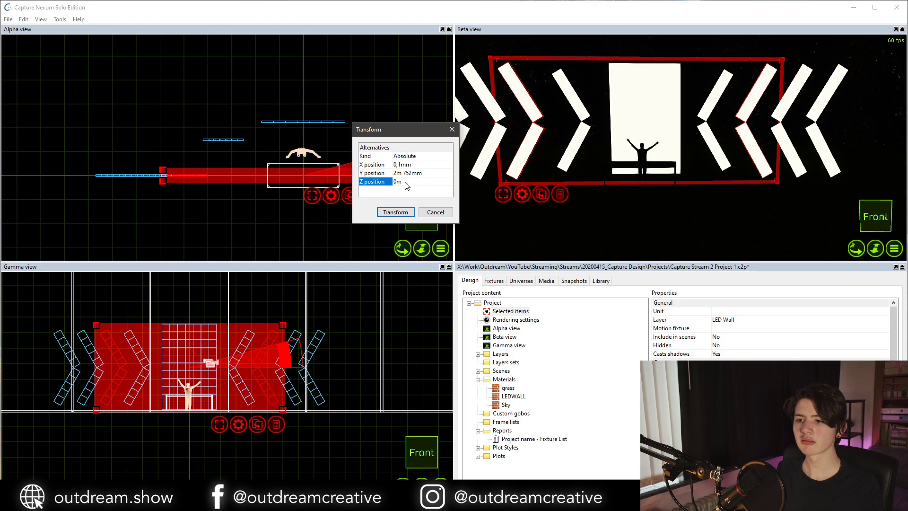
pyautogui.click(405, 182)
pyautogui.write('-1')
pyautogui.press('Return')
pyautogui.click(396, 214)
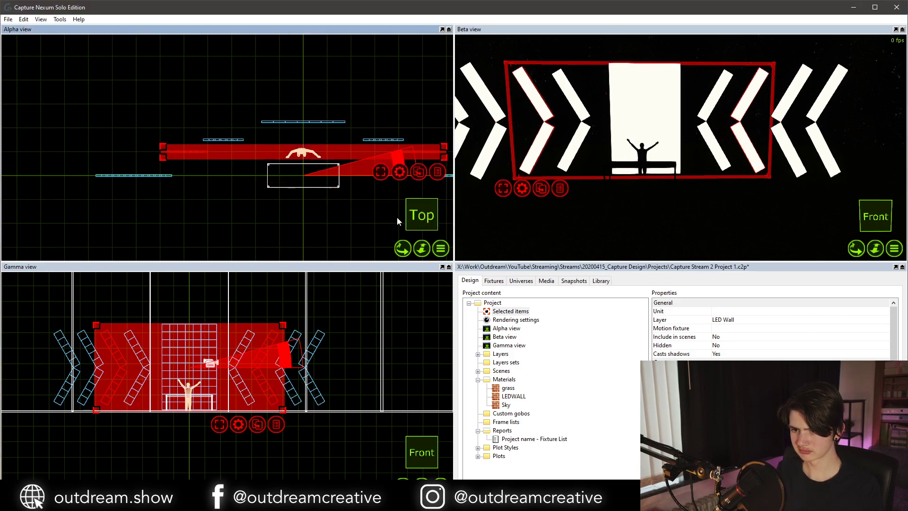
pyautogui.click(397, 218)
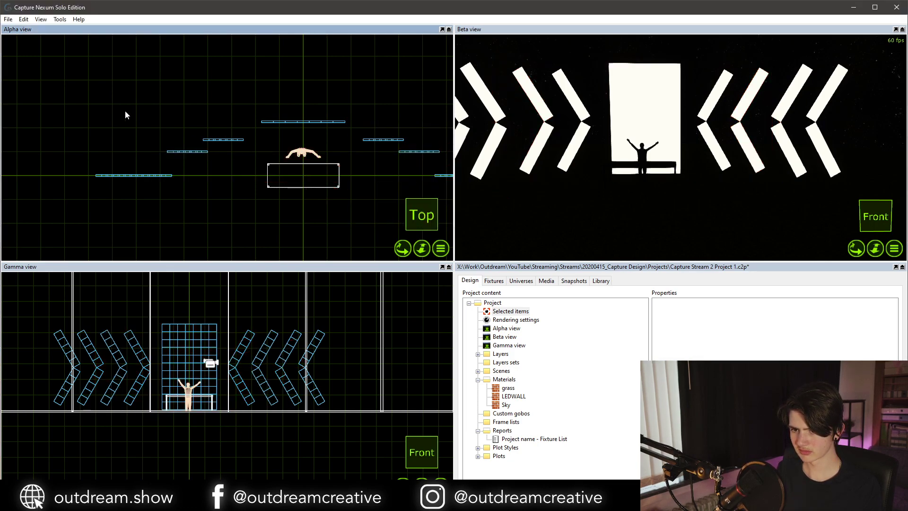
# Select only the second LED chevron from the center on each side, excluding the person, and set the pair's absolute Z position to -0.75 m.
pyautogui.moveTo(142, 143); pyautogui.dragTo(444, 164)
pyautogui.hotkey('ctrl', 't')
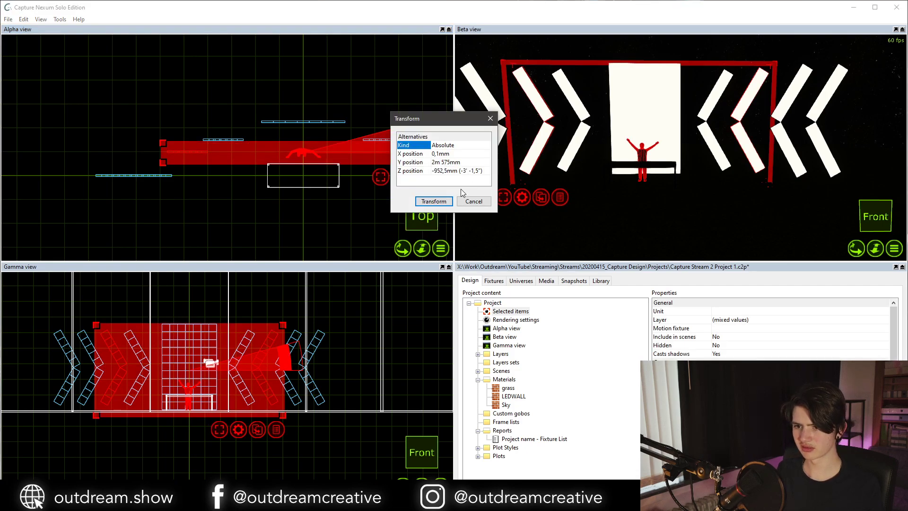
pyautogui.click(471, 201)
pyautogui.keyDown('ctrl'); pyautogui.click(306, 151); pyautogui.keyUp('ctrl')
pyautogui.hotkey('ctrl', 't')
pyautogui.click(324, 158)
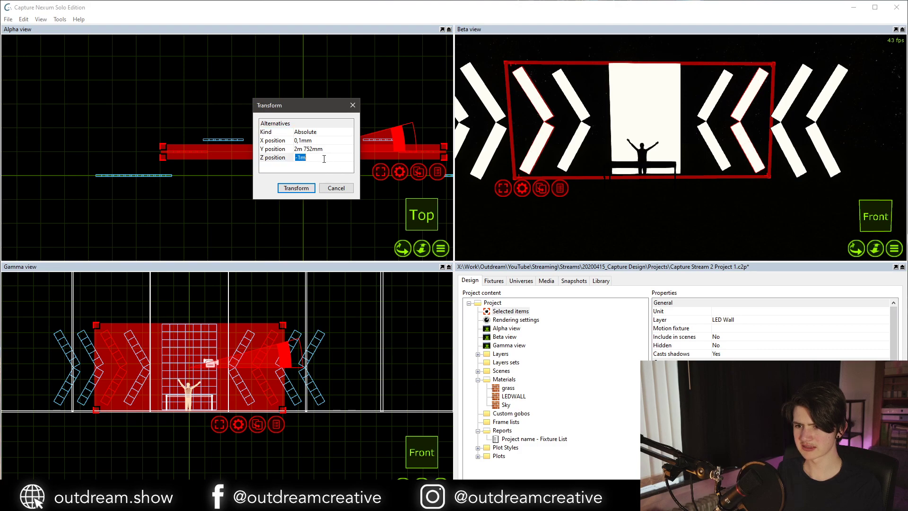
pyautogui.write('-0')
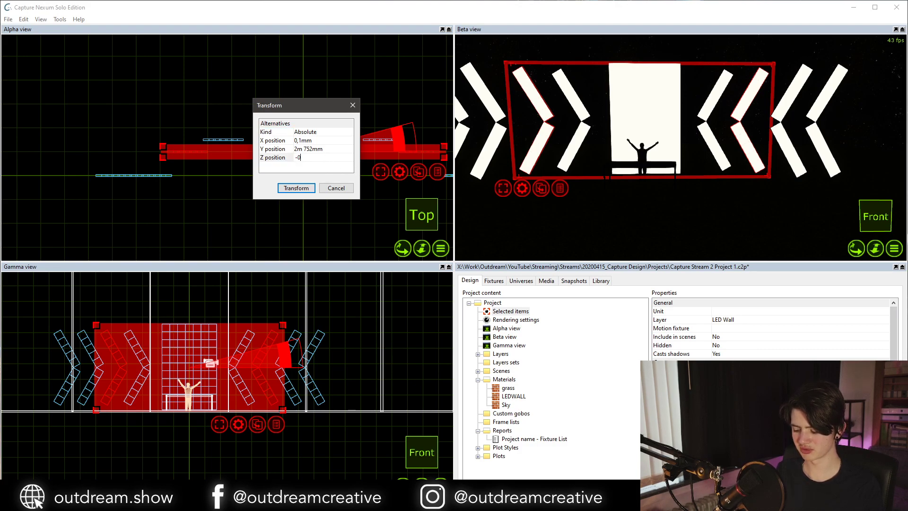
pyautogui.write(',75')
pyautogui.press('Return')
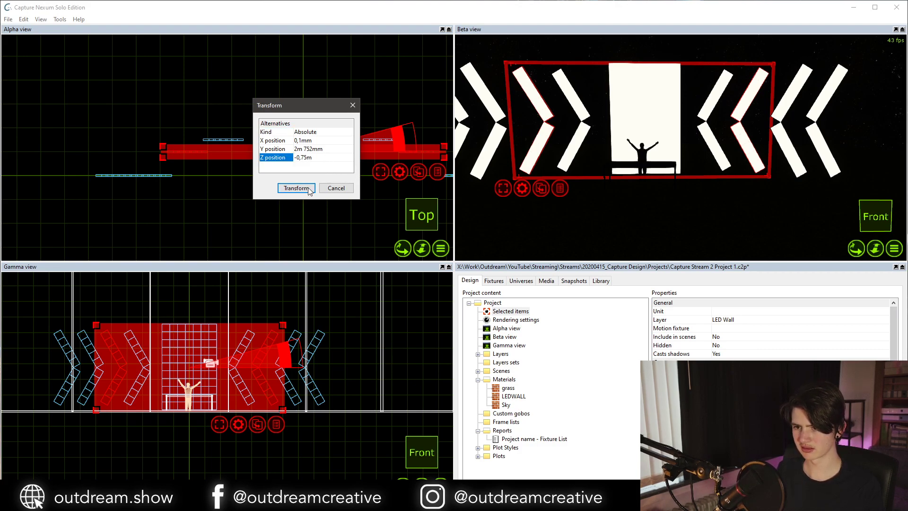
pyautogui.click(296, 188)
# Select the outermost LED chevron on each side, set the pair's absolute Z position to 0.75 m and deselect it.
pyautogui.click(128, 175)
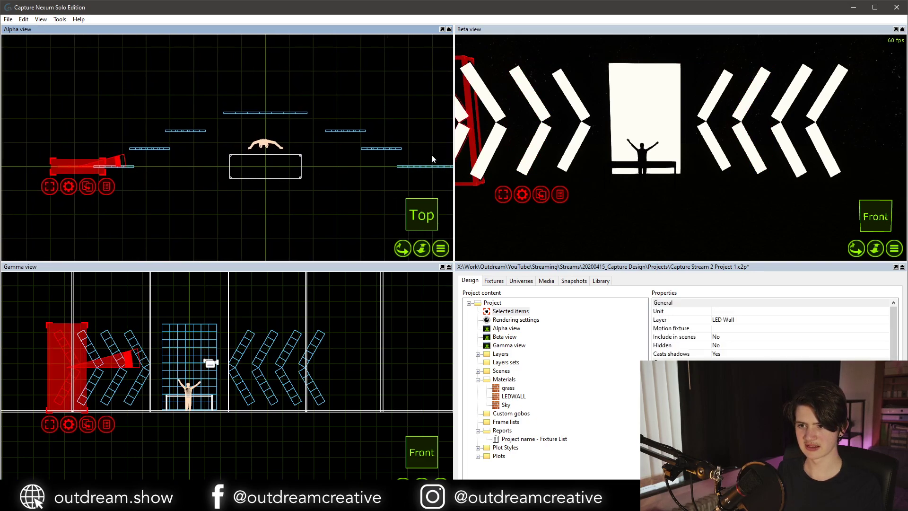
pyautogui.moveTo(410, 160); pyautogui.dragTo(364, 152, button='middle')
pyautogui.keyDown('ctrl'); pyautogui.click(416, 159); pyautogui.keyUp('ctrl')
pyautogui.hotkey('ctrl', 't')
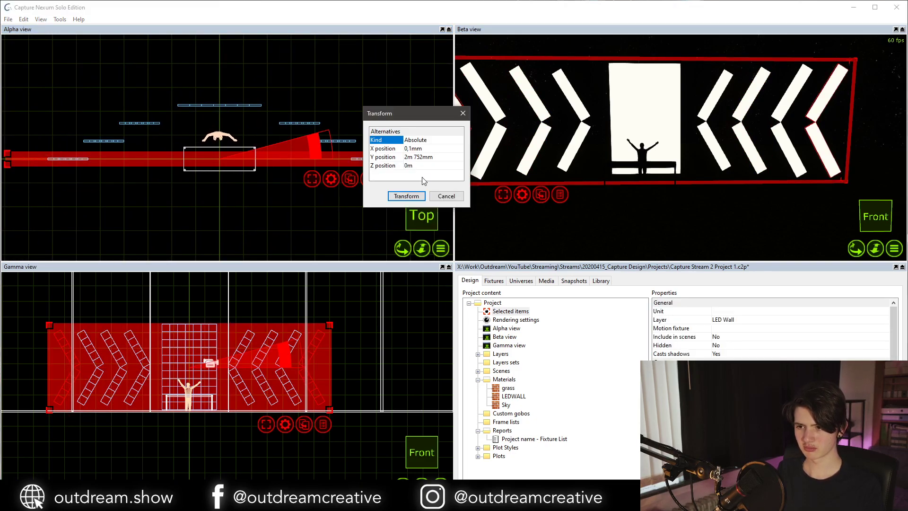
pyautogui.click(425, 166)
pyautogui.write(',75')
pyautogui.press('Return')
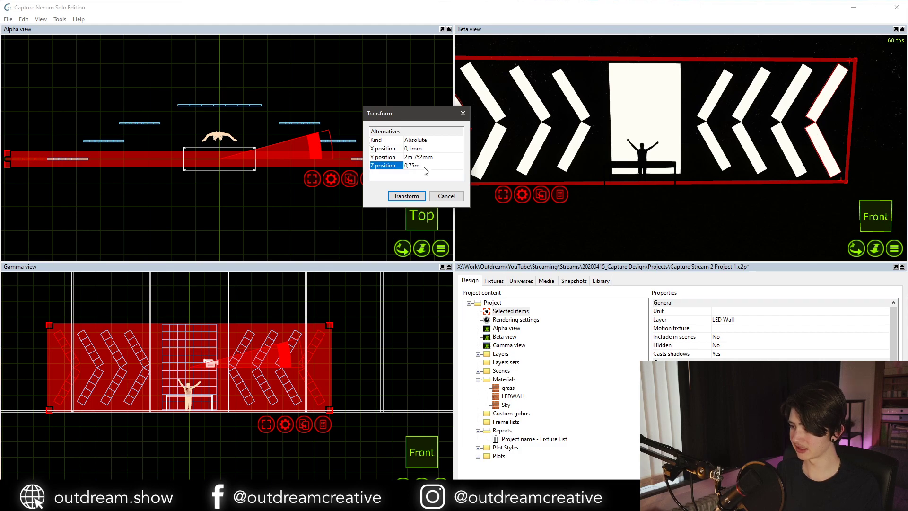
pyautogui.click(424, 203)
pyautogui.click(367, 220)
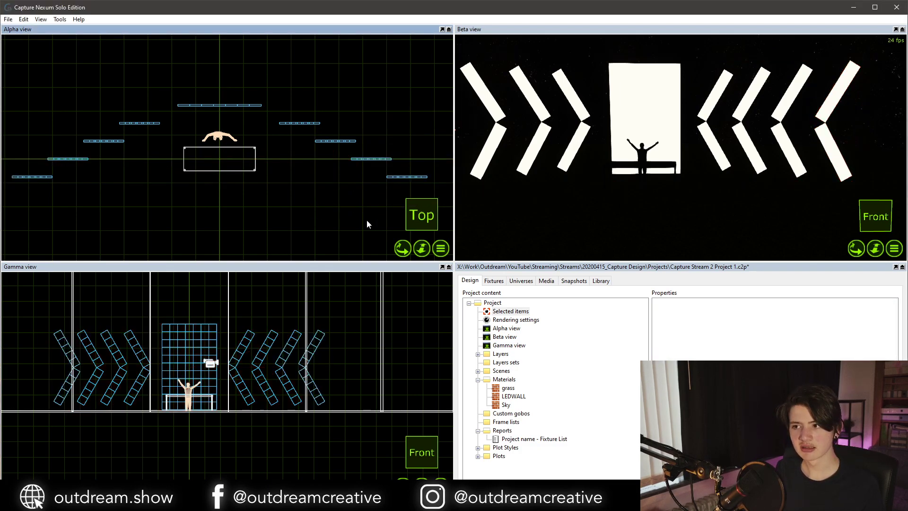
# Examine the staggered chevrons and central LED wall in the Beta view from several angles, switching between rendered, solid and wireframe display.
pyautogui.moveTo(538, 195); pyautogui.dragTo(466, 213, button='middle')
pyautogui.scroll(-3, 538, 194)
pyautogui.moveTo(605, 190); pyautogui.dragTo(629, 189, button='right')
pyautogui.moveTo(629, 189); pyautogui.dragTo(690, 191, button='middle')
pyautogui.moveTo(558, 192); pyautogui.dragTo(615, 163, button='right')
pyautogui.press('Tab')
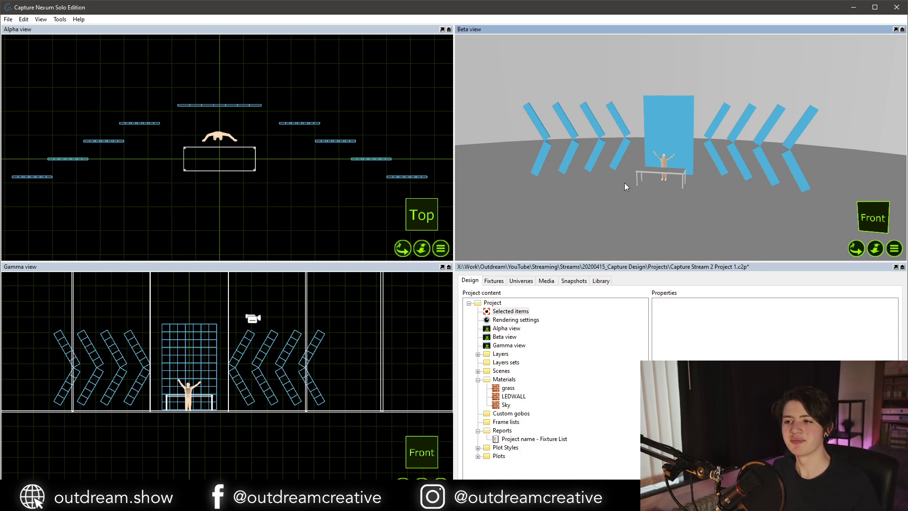
pyautogui.moveTo(624, 183); pyautogui.dragTo(625, 178, button='middle')
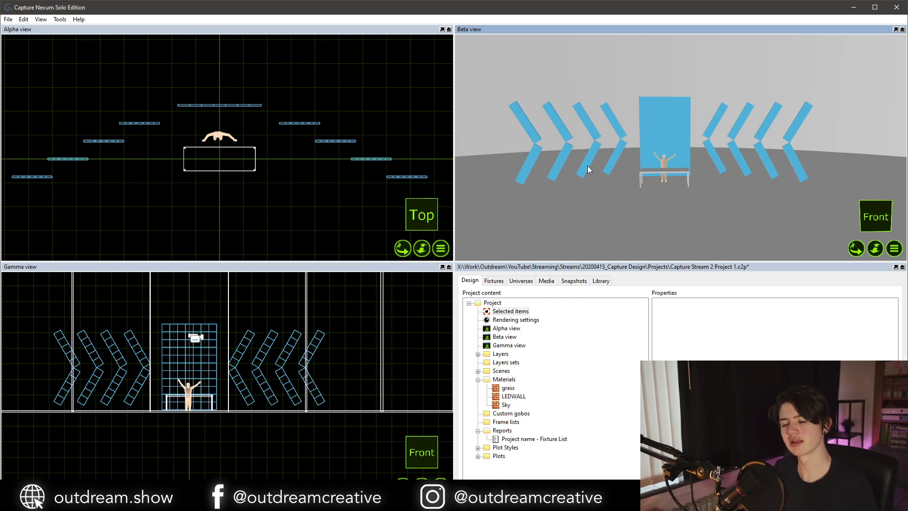
pyautogui.press('f')
pyautogui.press('Tab')
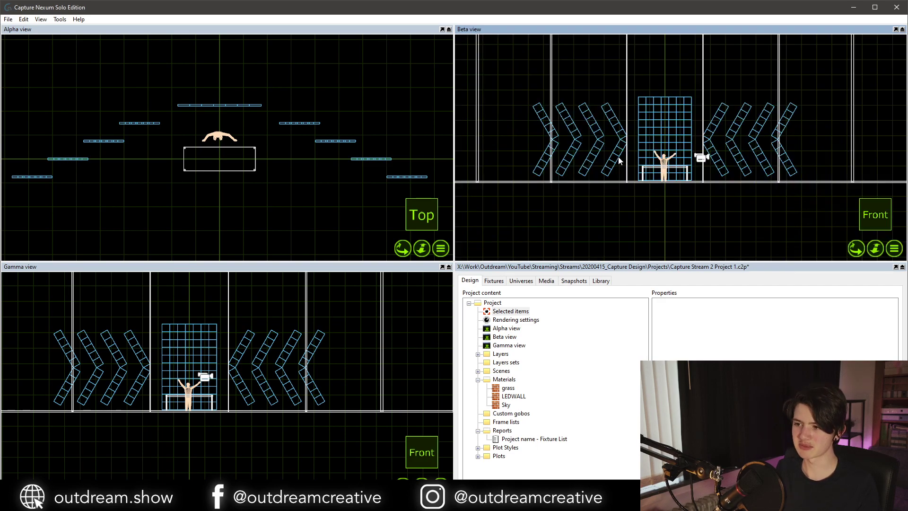
pyautogui.moveTo(625, 155)
pyautogui.mouseDown(button='middle')
pyautogui.moveTo(705, 156)
pyautogui.moveTo(683, 164)
pyautogui.moveTo(652, 139)
pyautogui.moveTo(554, 139)
pyautogui.moveTo(761, 150)
pyautogui.moveTo(574, 141)
pyautogui.mouseUp(button='middle')
pyautogui.press('Tab')
pyautogui.click(669, 135)
pyautogui.press('Escape')
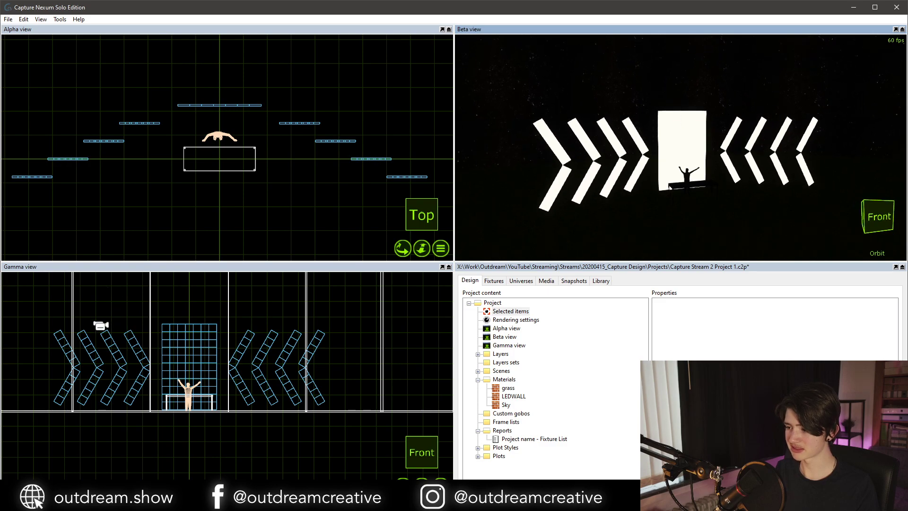
# Select the central LED wall and focus the Beta view on it in solid display.
pyautogui.click(690, 140)
pyautogui.moveTo(687, 155); pyautogui.dragTo(682, 160)
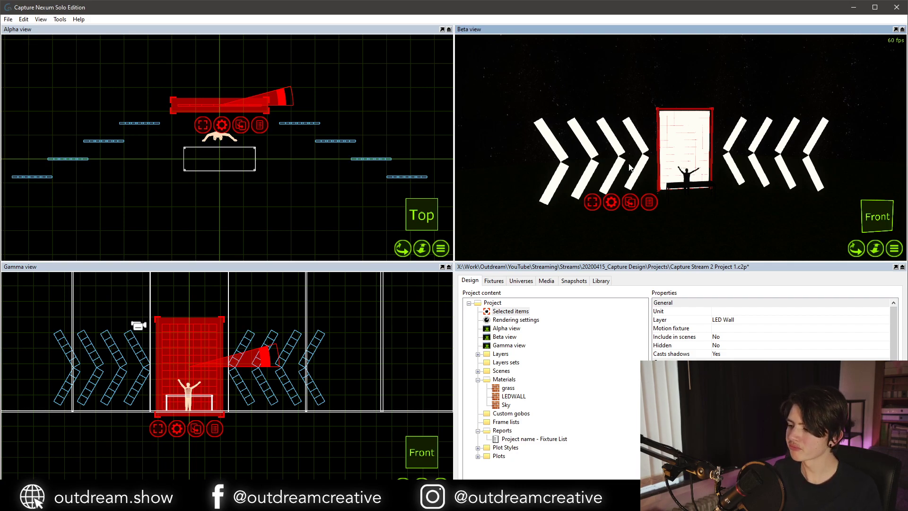
pyautogui.moveTo(625, 164); pyautogui.dragTo(651, 178, button='middle')
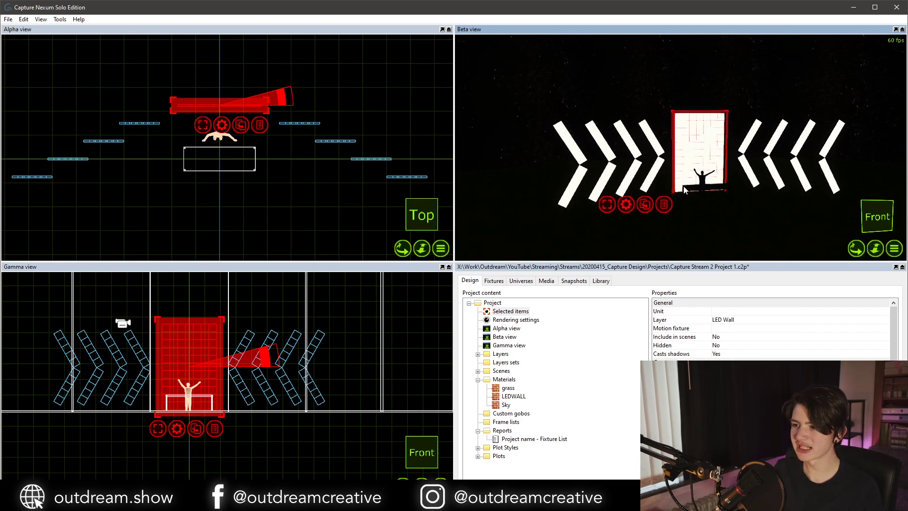
pyautogui.press('Tab')
pyautogui.press('f')
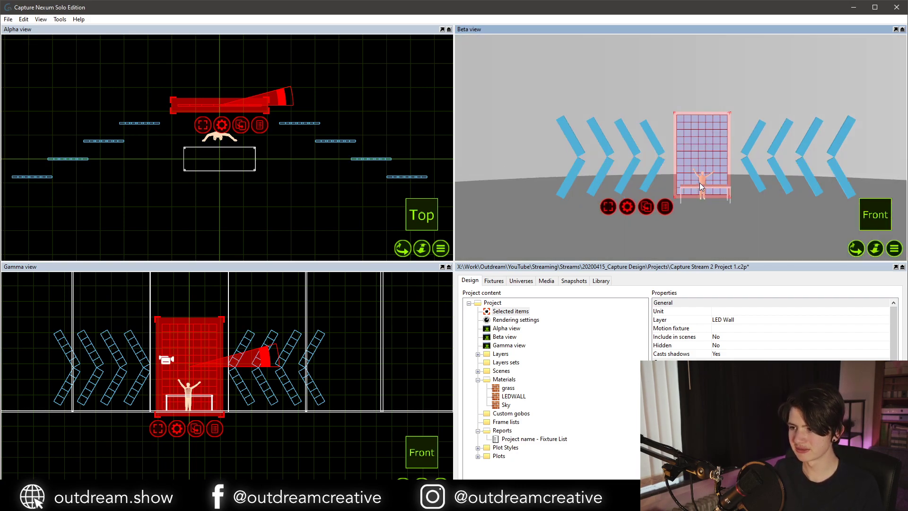
pyautogui.keyDown('shift'); pyautogui.click(733, 140); pyautogui.keyUp('shift')
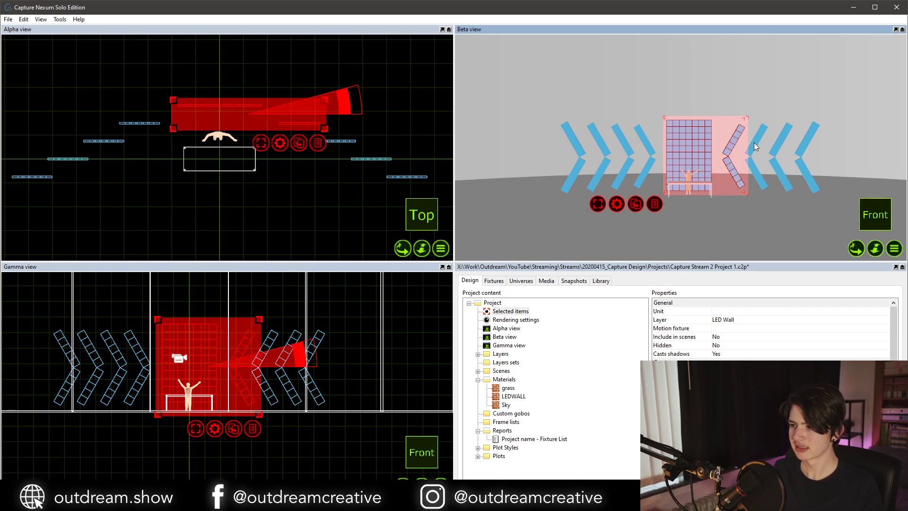
pyautogui.keyDown('shift'); pyautogui.click(754, 143); pyautogui.keyUp('shift')
pyautogui.keyDown('ctrl'); pyautogui.click(648, 137); pyautogui.keyUp('ctrl')
pyautogui.press('Escape')
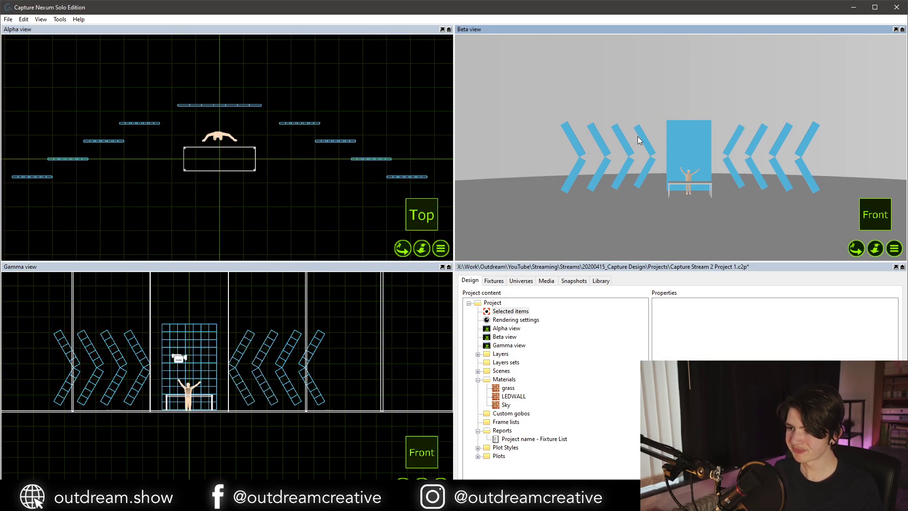
# Select the central LED wall with the innermost chevron on each side, focus the Beta view on them and clear the selection.
pyautogui.click(640, 136)
pyautogui.keyDown('ctrl'); pyautogui.click(688, 137); pyautogui.keyUp('ctrl')
pyautogui.keyDown('ctrl'); pyautogui.click(739, 137); pyautogui.keyUp('ctrl')
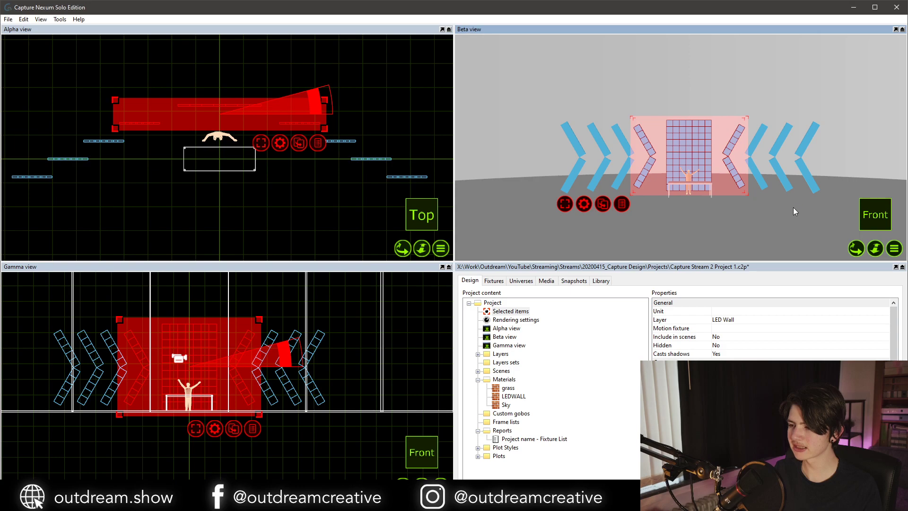
pyautogui.press('f')
pyautogui.press('Escape')
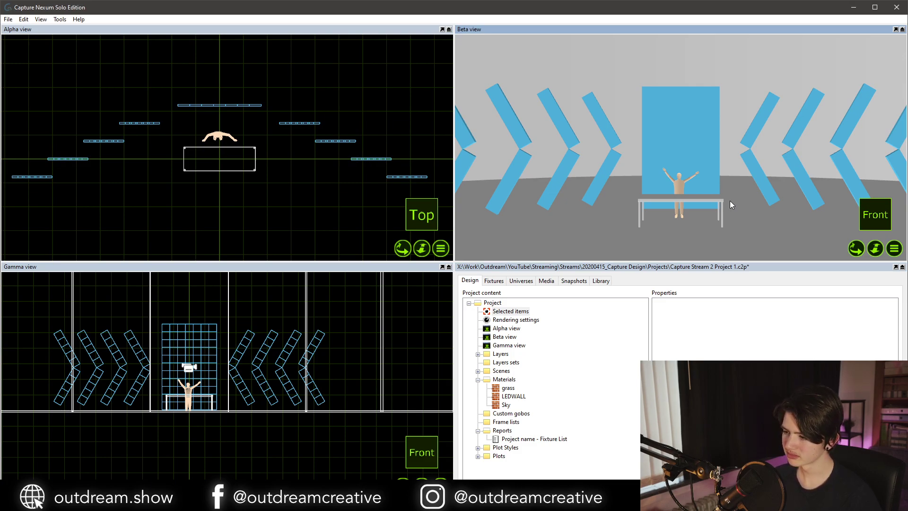
# Save the project with the chevrons arranged in depth.
pyautogui.scroll(-2, 730, 201)
pyautogui.moveTo(730, 201)
pyautogui.mouseDown(button='middle')
pyautogui.moveTo(722, 192)
pyautogui.moveTo(742, 204)
pyautogui.mouseUp(button='middle')
pyautogui.hotkey('ctrl', 'l')
pyautogui.hotkey('ctrl', 'l')
pyautogui.scroll(-3, 631, 190)
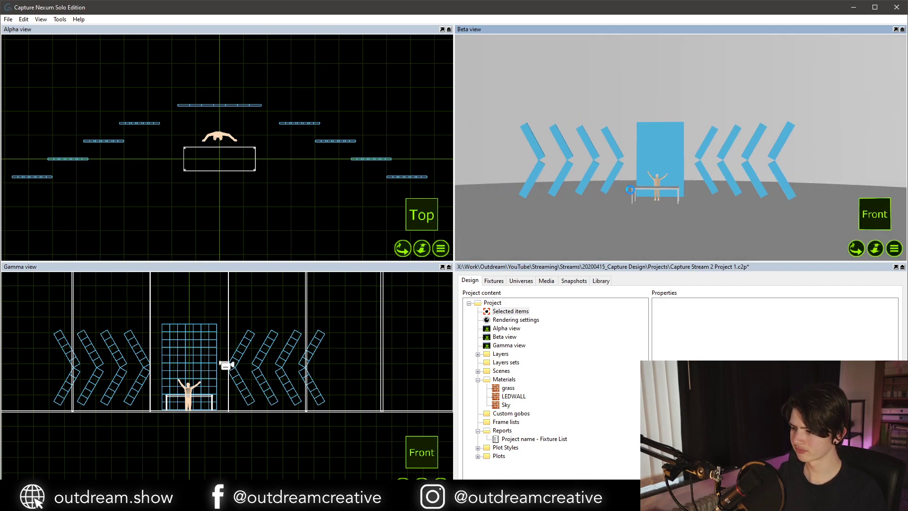
pyautogui.moveTo(630, 189); pyautogui.dragTo(633, 192, button='middle')
pyautogui.hotkey('ctrl', 's')
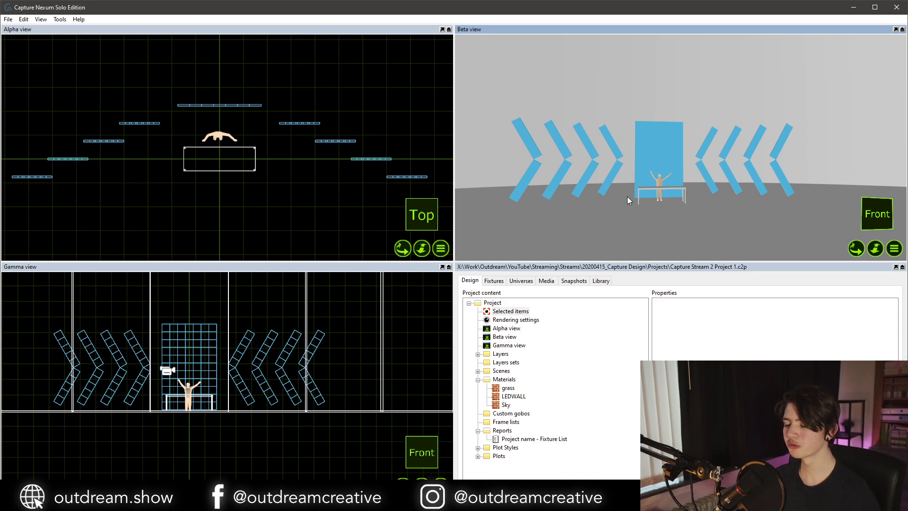
# Examine the overall layout of the LED wall, chevrons, person and stage deck in the Beta view from different angles and distances.
pyautogui.moveTo(657, 171); pyautogui.dragTo(657, 168, button='middle')
pyautogui.scroll(-1, 657, 169)
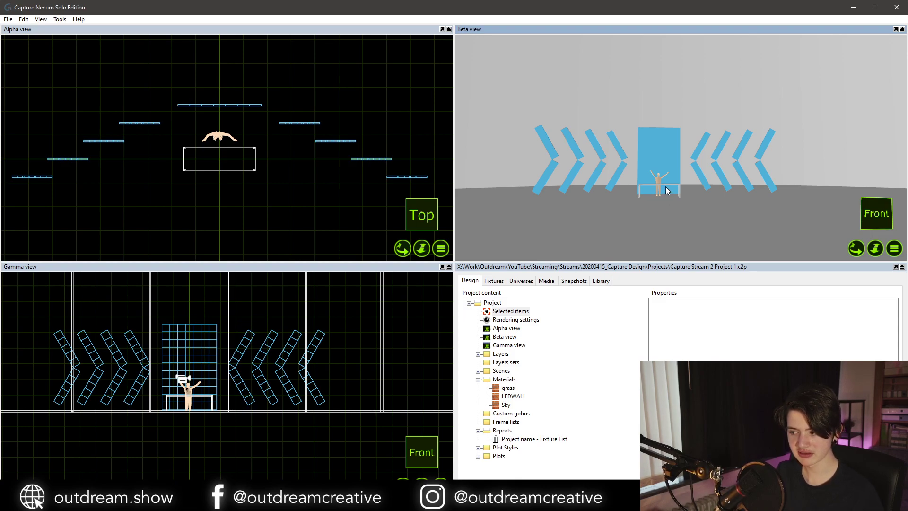
pyautogui.moveTo(665, 194); pyautogui.dragTo(667, 190)
pyautogui.moveTo(665, 187); pyautogui.dragTo(683, 158, button='middle')
pyautogui.click(648, 142)
pyautogui.scroll(3, 656, 160)
pyautogui.press('Escape')
pyautogui.scroll(-1, 655, 163)
pyautogui.click(663, 132)
pyautogui.press('Escape')
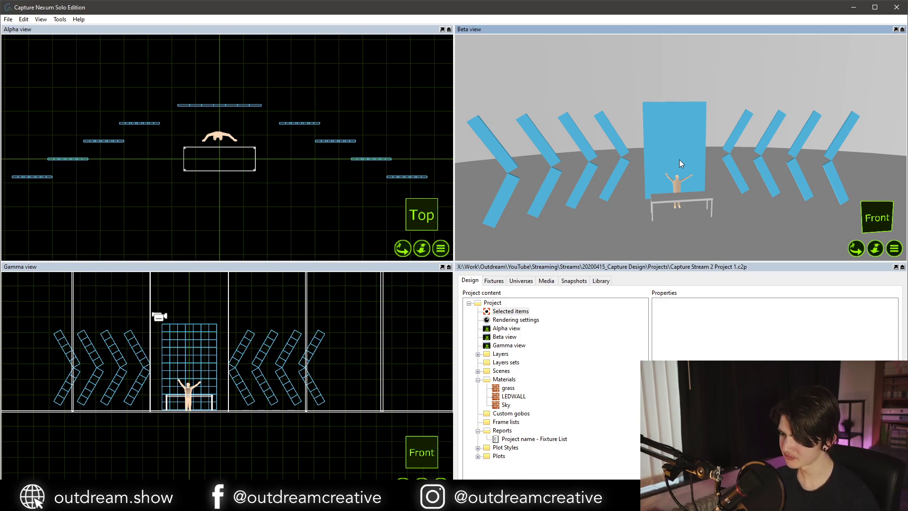
pyautogui.moveTo(679, 160); pyautogui.dragTo(674, 160, button='middle')
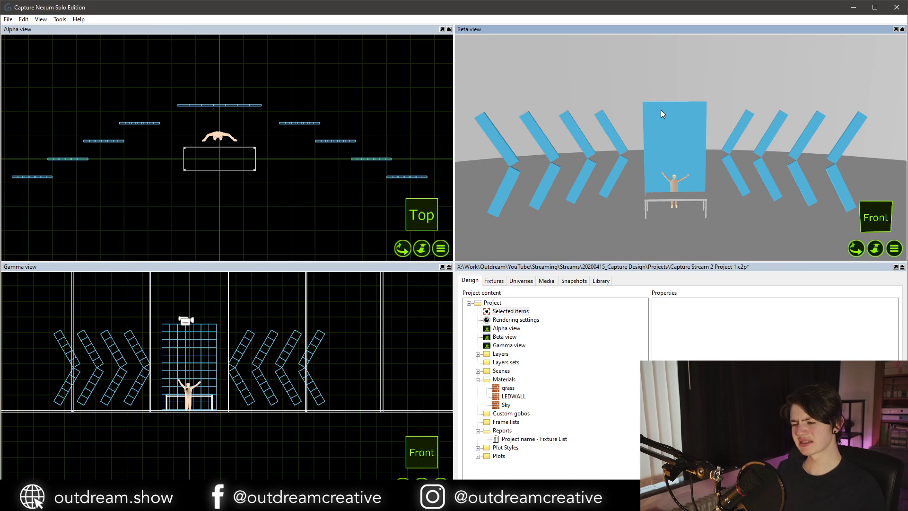
pyautogui.moveTo(660, 110); pyautogui.dragTo(660, 115, button='middle')
pyautogui.press('Tab')
pyautogui.press('Tab')
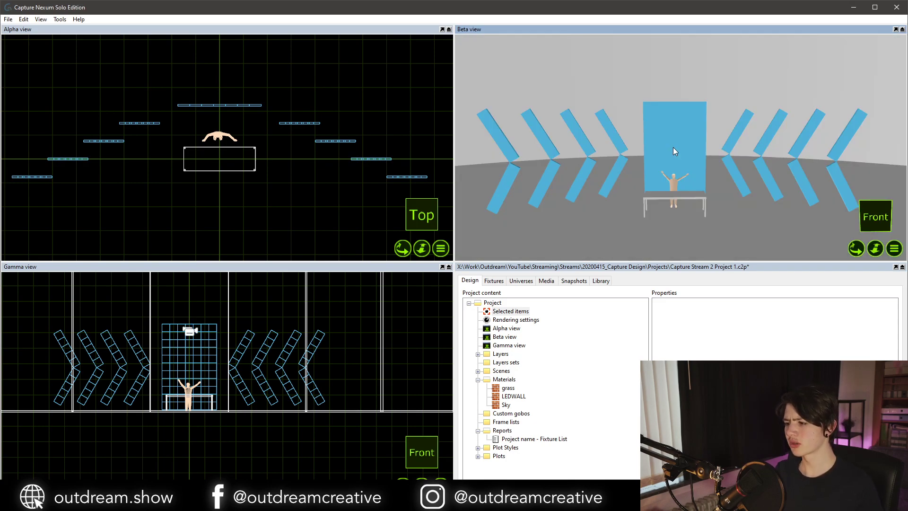
pyautogui.moveTo(674, 148); pyautogui.dragTo(670, 152, button='right')
pyautogui.click(670, 151)
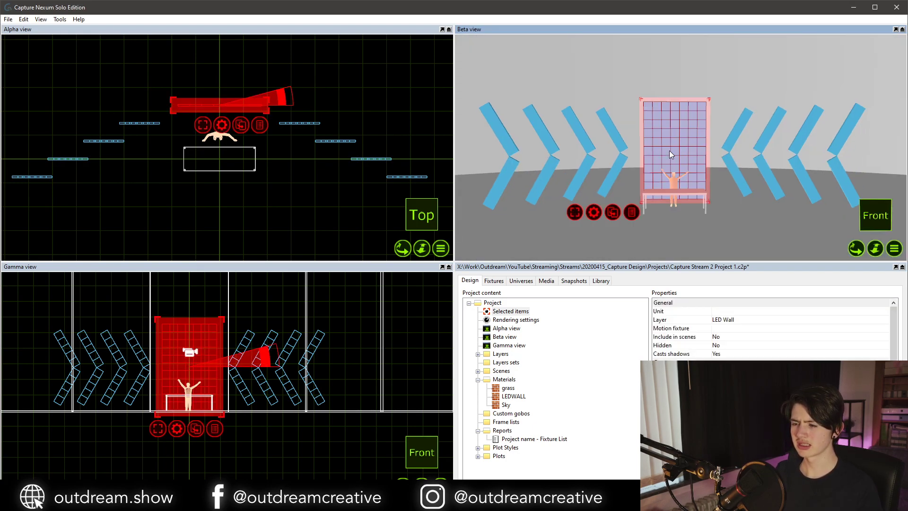
pyautogui.scroll(3, 669, 152)
pyautogui.press('Escape')
pyautogui.moveTo(670, 157)
pyautogui.mouseDown(button='right')
pyautogui.moveTo(657, 157)
pyautogui.moveTo(683, 154)
pyautogui.mouseUp(button='right')
pyautogui.scroll(-3, 668, 154)
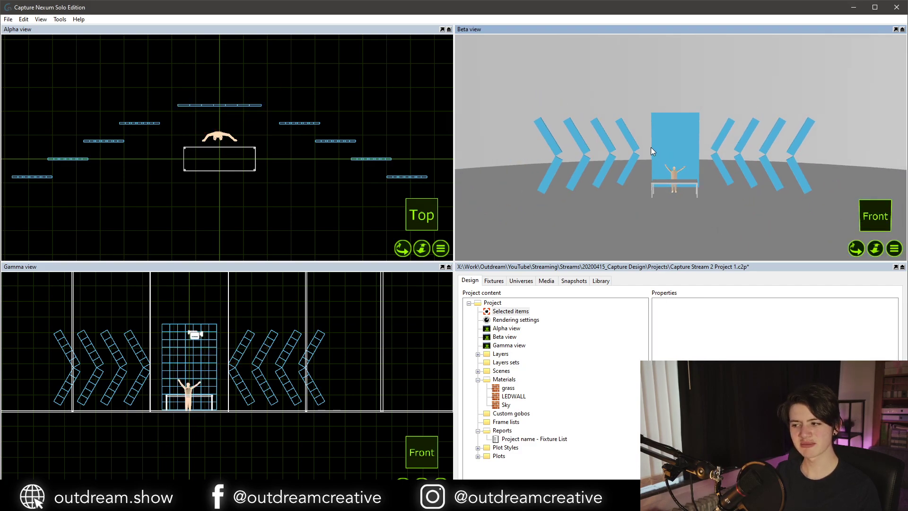
pyautogui.moveTo(650, 146); pyautogui.dragTo(666, 151, button='right')
pyautogui.scroll(3, 652, 147)
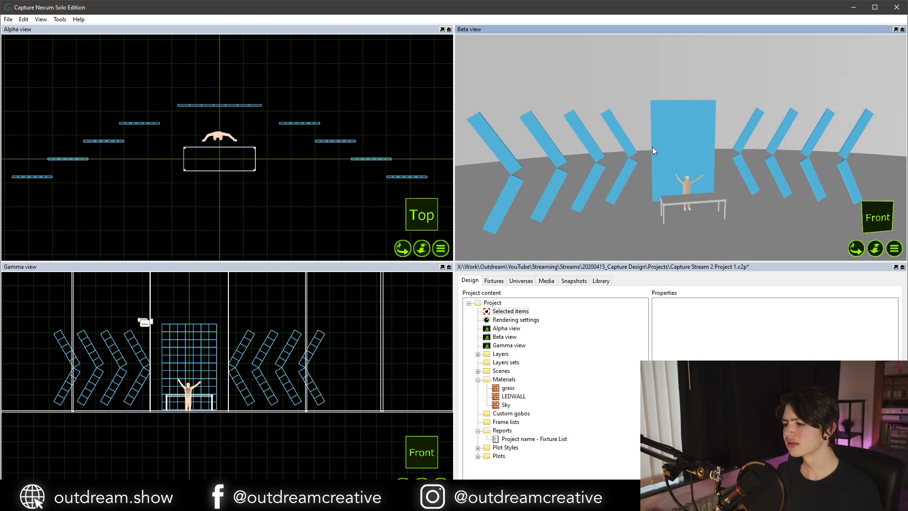
pyautogui.scroll(-1, 651, 147)
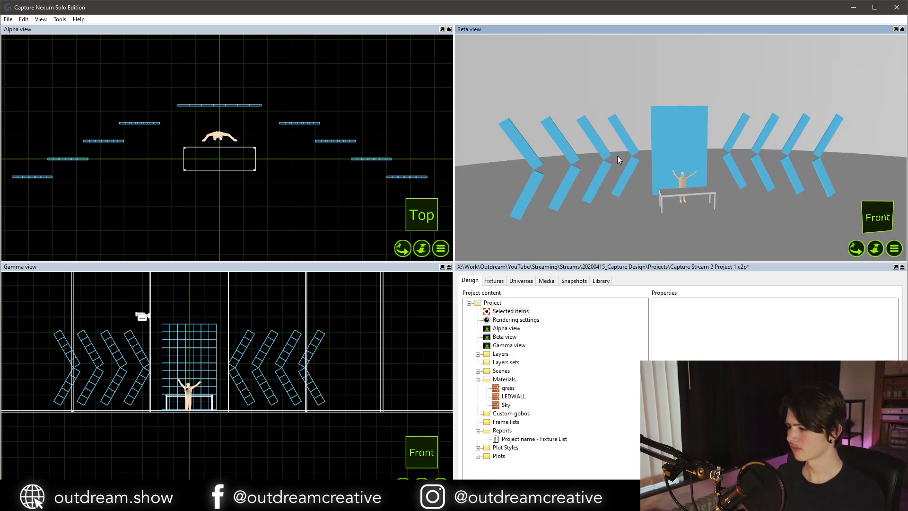
pyautogui.moveTo(617, 156); pyautogui.dragTo(593, 146, button='right')
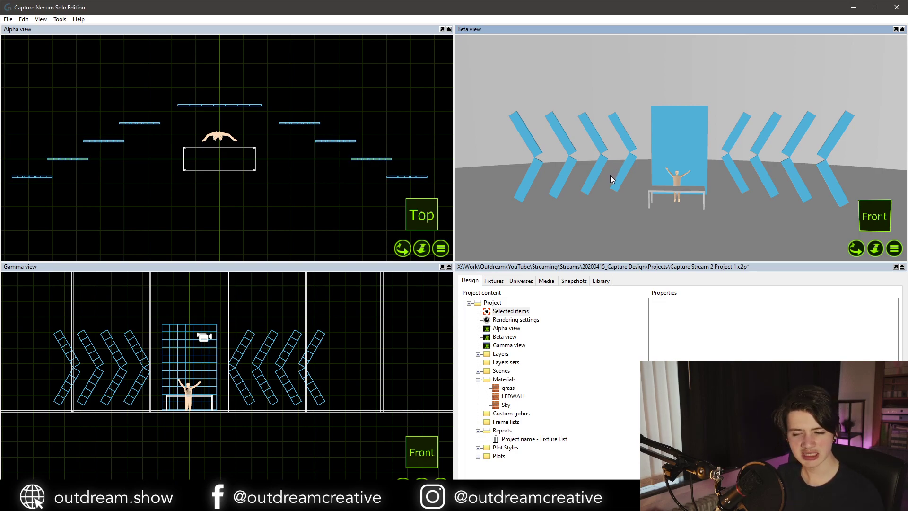
pyautogui.moveTo(611, 177); pyautogui.dragTo(618, 185, button='right')
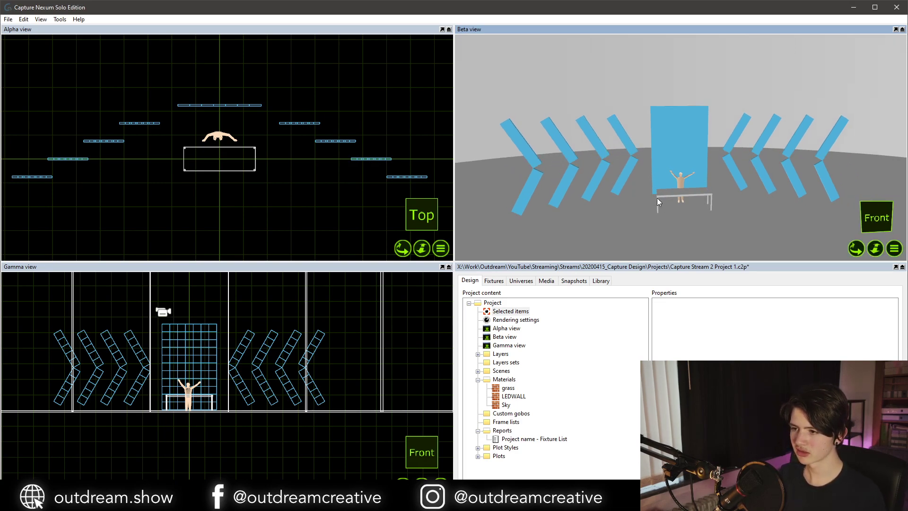
# Assign the stage deck in front of the person to the Stagedecks layer and deselect it.
pyautogui.click(671, 195)
pyautogui.click(719, 321)
pyautogui.click(720, 322)
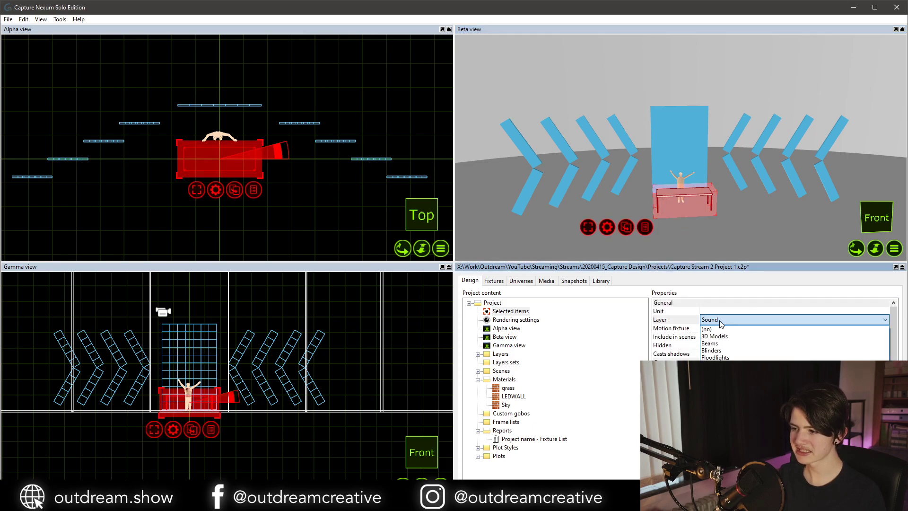
pyautogui.press('t')
pyautogui.press('Return')
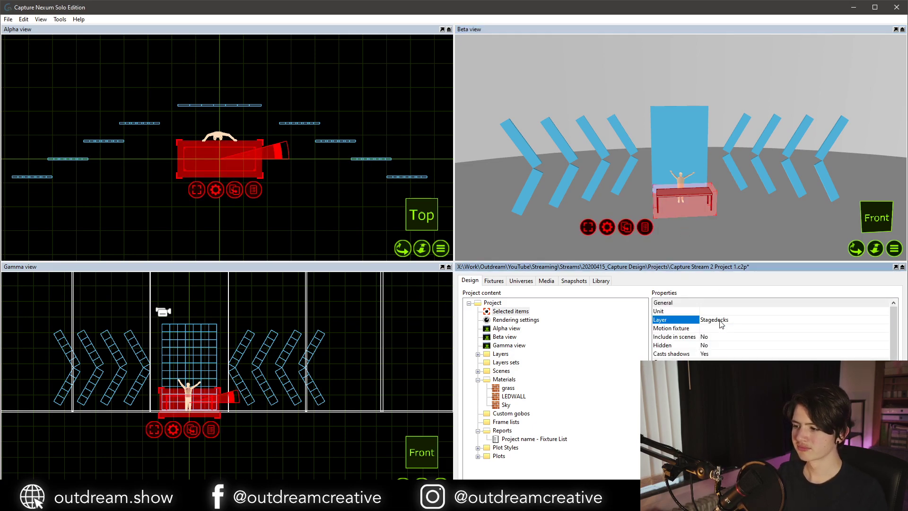
pyautogui.scroll(-1, 604, 117)
pyautogui.click(603, 119)
pyautogui.moveTo(604, 149)
pyautogui.mouseDown(button='right')
pyautogui.moveTo(656, 154)
pyautogui.moveTo(679, 146)
pyautogui.moveTo(603, 148)
pyautogui.mouseUp(button='right')
pyautogui.moveTo(719, 143); pyautogui.dragTo(685, 143, button='right')
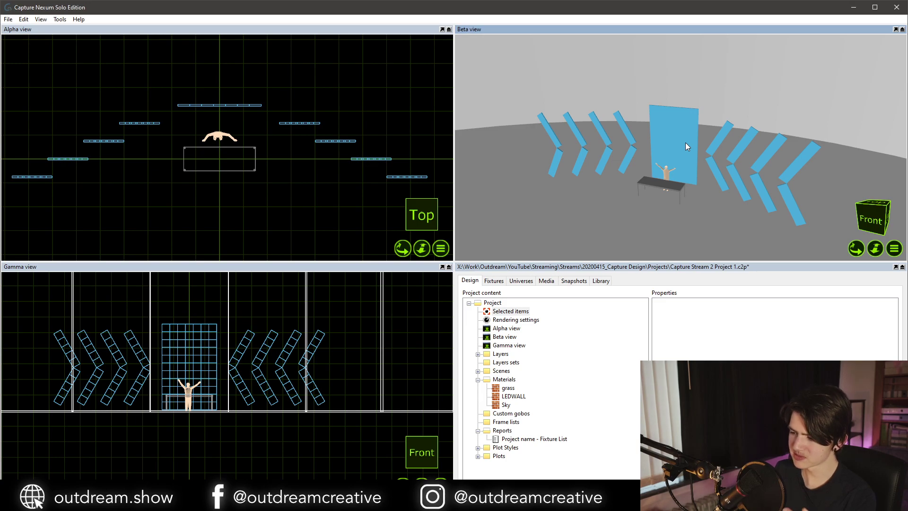
pyautogui.moveTo(665, 143); pyautogui.dragTo(664, 145, button='middle')
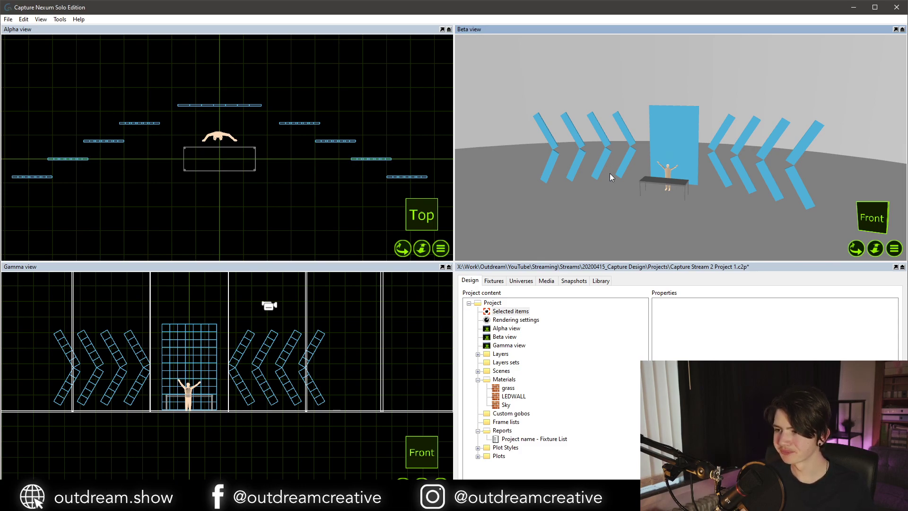
# Examine the LED wall, chevrons, person and stage deck in the Beta view in live, wireframe and shaded display.
pyautogui.moveTo(609, 173); pyautogui.dragTo(609, 141, button='middle')
pyautogui.moveTo(611, 156); pyautogui.dragTo(680, 194, button='right')
pyautogui.press('l')
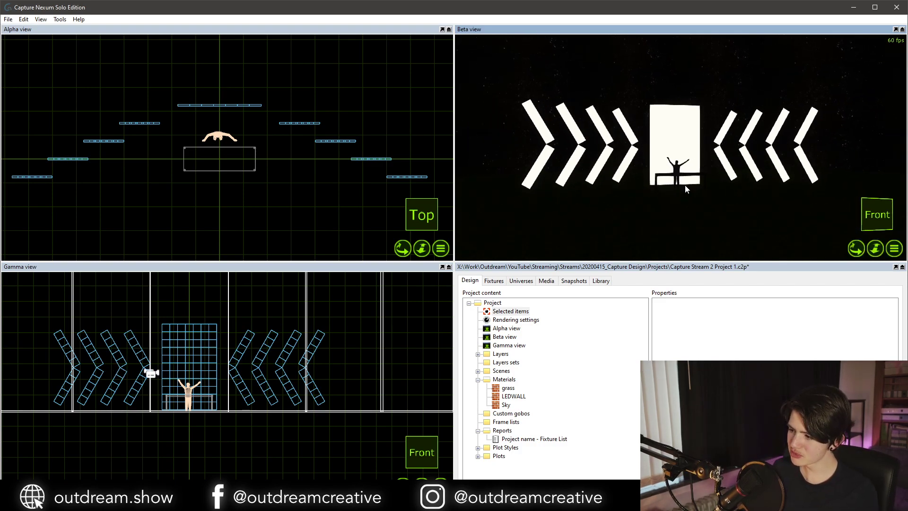
pyautogui.moveTo(684, 197); pyautogui.dragTo(686, 187, button='right')
pyautogui.scroll(3, 685, 188)
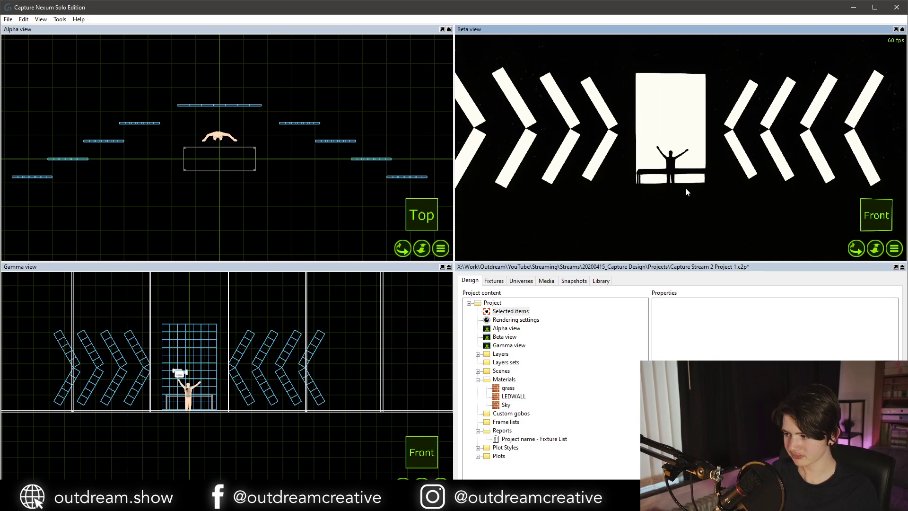
pyautogui.scroll(-1, 685, 188)
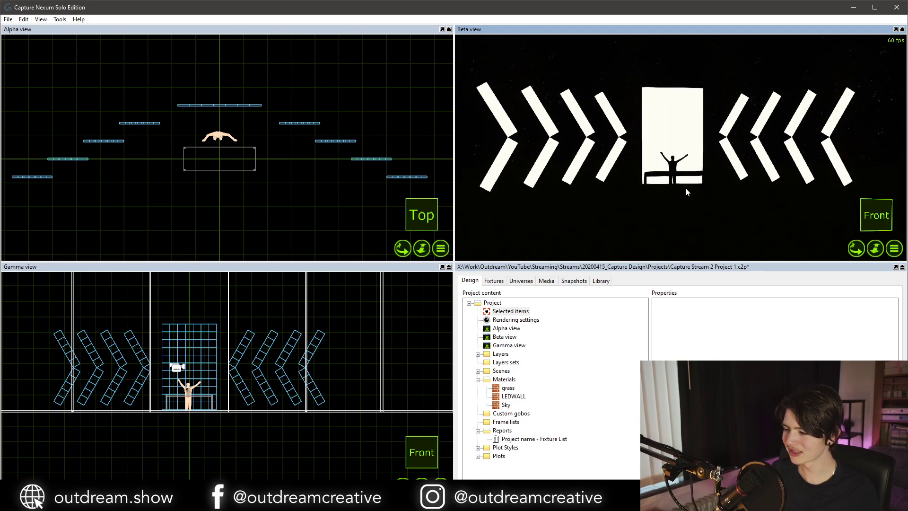
pyautogui.hotkey('ctrl', '2')
pyautogui.hotkey('ctrl', '1')
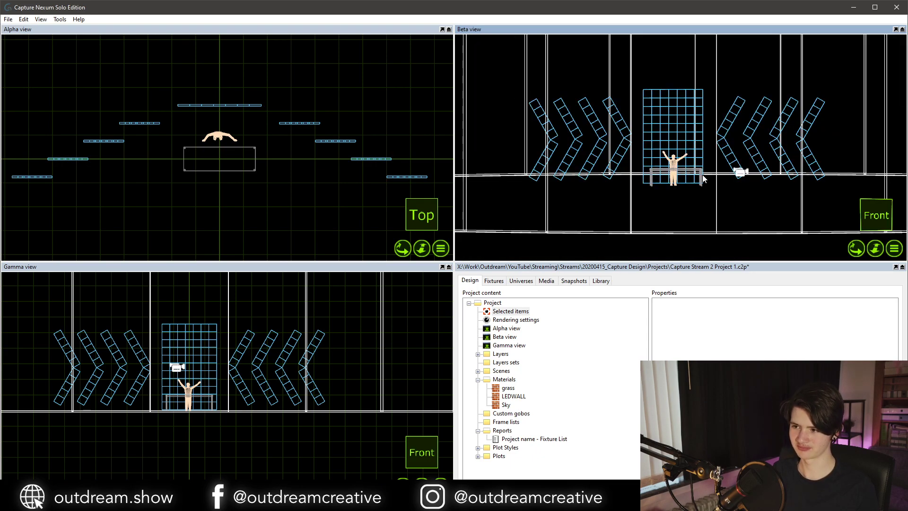
pyautogui.hotkey('ctrl', '2')
pyautogui.moveTo(700, 176); pyautogui.dragTo(657, 182, button='middle')
pyautogui.moveTo(629, 179); pyautogui.dragTo(672, 161, button='right')
pyautogui.press('space')
pyautogui.press('space')
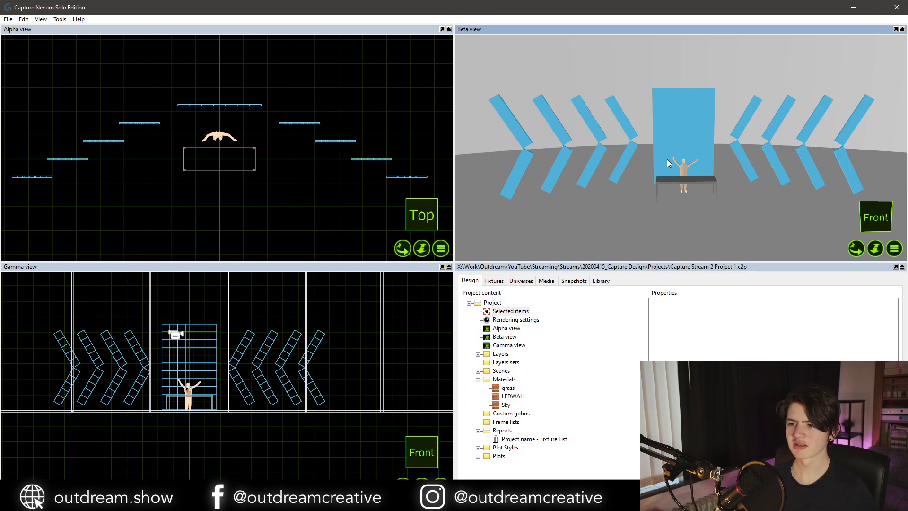
# Compare the stage layout in shaded and live rendering from different angles and distances in the Beta view.
pyautogui.moveTo(667, 160); pyautogui.dragTo(689, 157, button='middle')
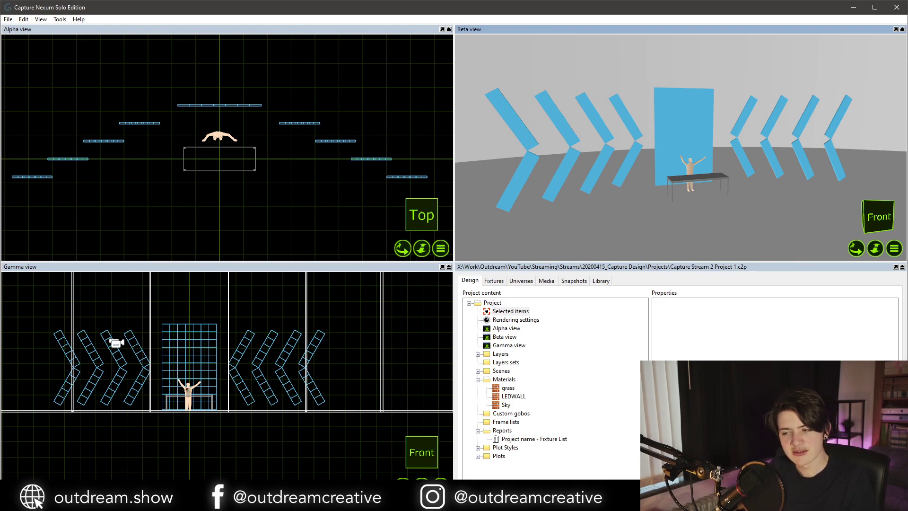
pyautogui.moveTo(667, 157); pyautogui.dragTo(675, 177, button='middle')
pyautogui.press('l')
pyautogui.scroll(-3, 663, 187)
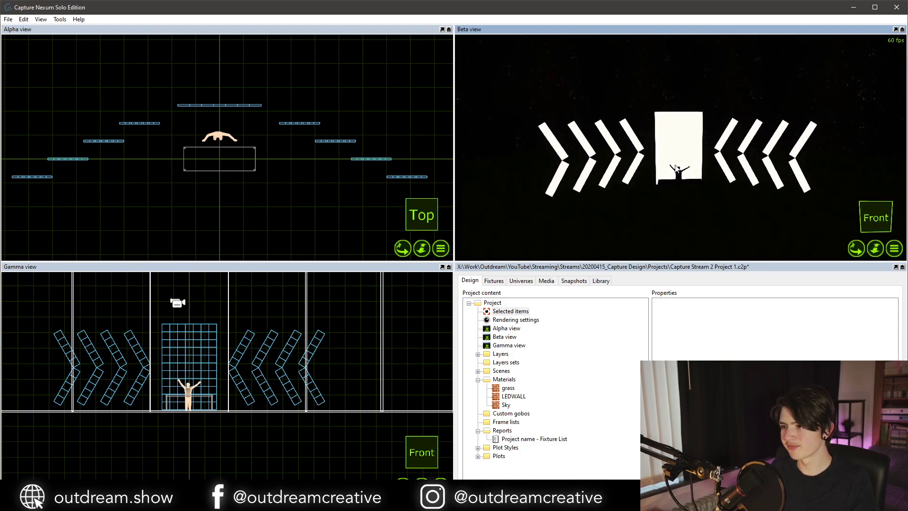
pyautogui.scroll(3, 677, 168)
pyautogui.scroll(-2, 676, 168)
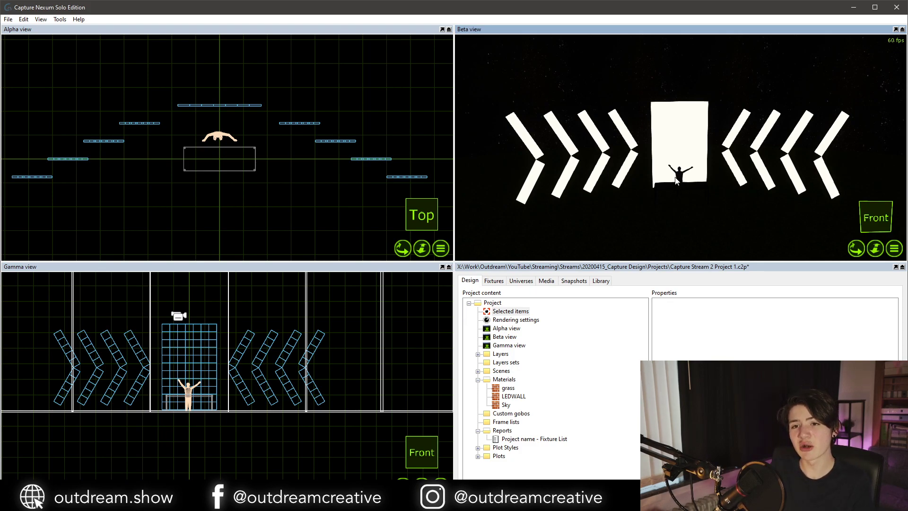
pyautogui.moveTo(675, 176)
pyautogui.mouseDown(button='middle')
pyautogui.moveTo(666, 172)
pyautogui.moveTo(711, 164)
pyautogui.moveTo(752, 189)
pyautogui.moveTo(610, 201)
pyautogui.moveTo(620, 177)
pyautogui.moveTo(721, 165)
pyautogui.moveTo(676, 142)
pyautogui.mouseUp(button='middle')
pyautogui.press('Tab')
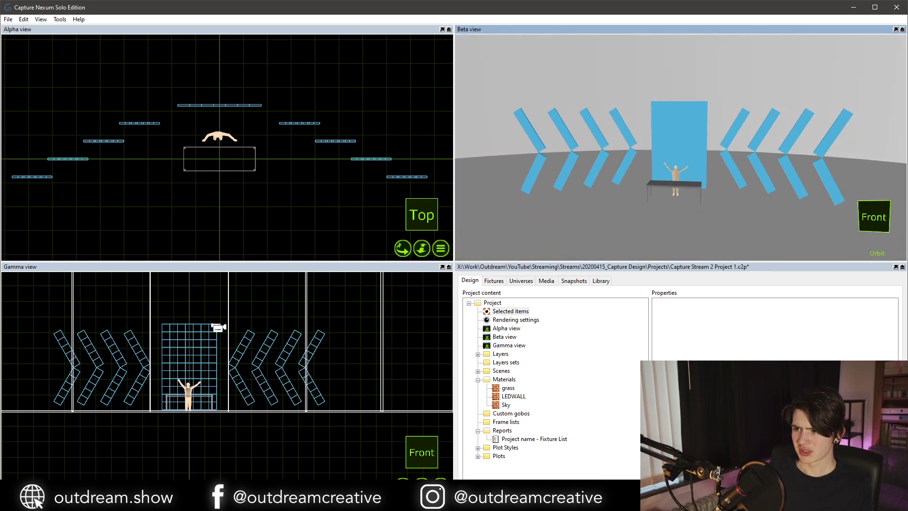
pyautogui.click(676, 125)
pyautogui.keyDown('ctrl'); pyautogui.click(623, 125); pyautogui.keyUp('ctrl')
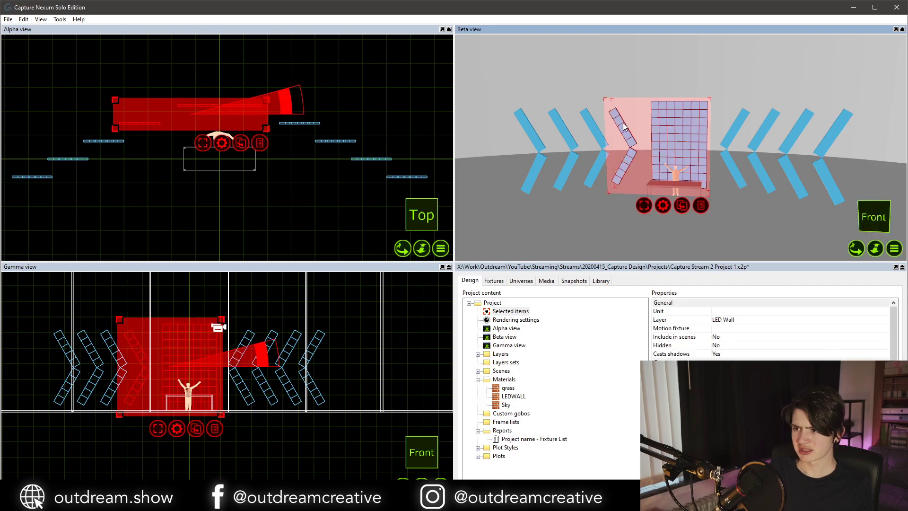
pyautogui.keyDown('ctrl'); pyautogui.click(597, 124); pyautogui.keyUp('ctrl')
# Raise the LED wall, stage deck, person and all eight chevrons together by 1 m to an absolute Y position of 3m 768mm, and deselect them.
pyautogui.click(653, 135)
pyautogui.keyDown('ctrl'); pyautogui.click(681, 185); pyautogui.keyUp('ctrl')
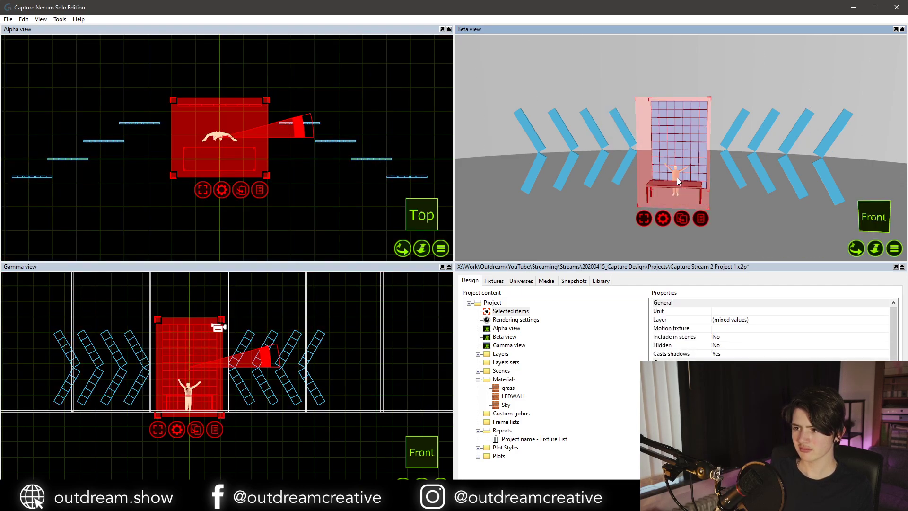
pyautogui.keyDown('ctrl'); pyautogui.click(740, 138); pyautogui.keyUp('ctrl')
pyautogui.keyDown('ctrl'); pyautogui.click(760, 134); pyautogui.keyUp('ctrl')
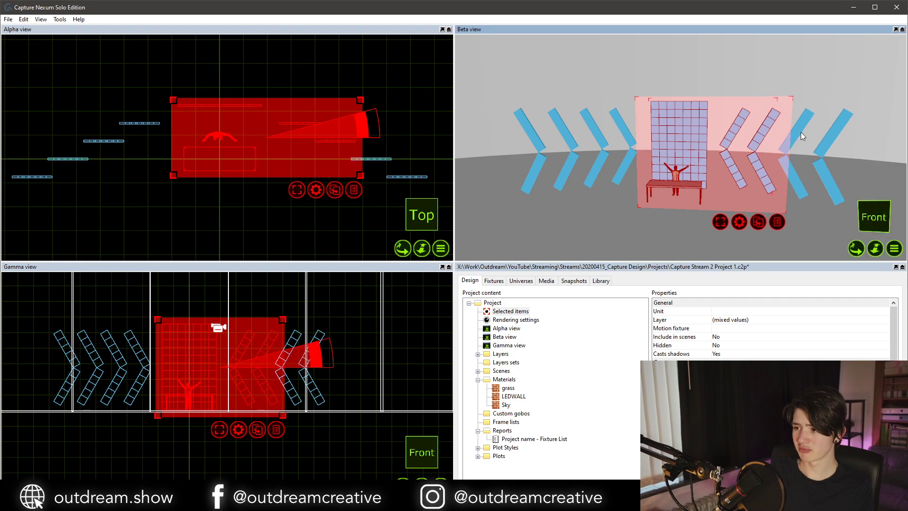
pyautogui.keyDown('ctrl'); pyautogui.click(802, 136); pyautogui.keyUp('ctrl')
pyautogui.keyDown('ctrl'); pyautogui.click(826, 139); pyautogui.keyUp('ctrl')
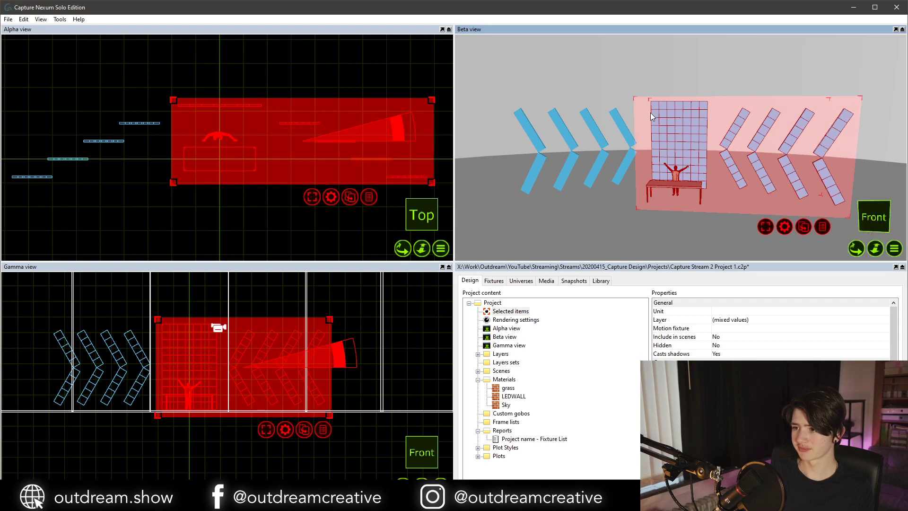
pyautogui.keyDown('ctrl'); pyautogui.click(619, 121); pyautogui.keyUp('ctrl')
pyautogui.keyDown('ctrl'); pyautogui.click(593, 125); pyautogui.keyUp('ctrl')
pyautogui.keyDown('ctrl'); pyautogui.click(560, 121); pyautogui.keyUp('ctrl')
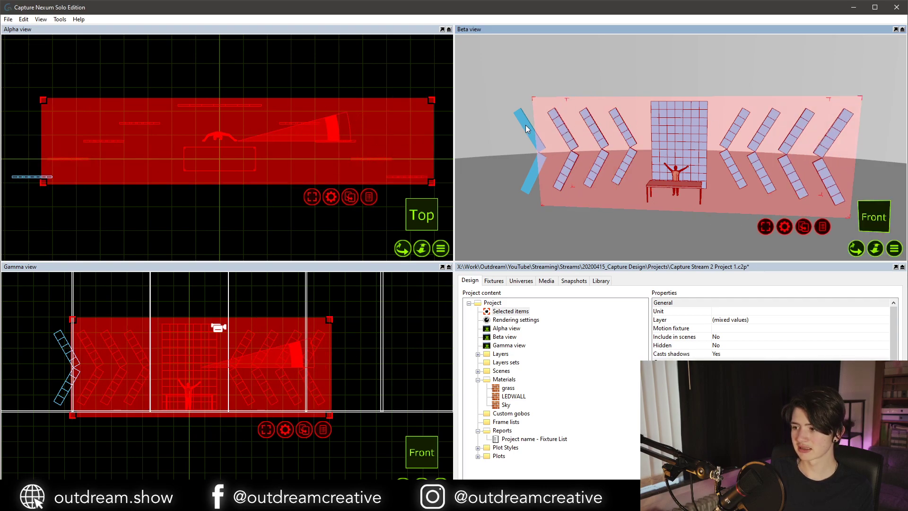
pyautogui.keyDown('ctrl'); pyautogui.click(526, 126); pyautogui.keyUp('ctrl')
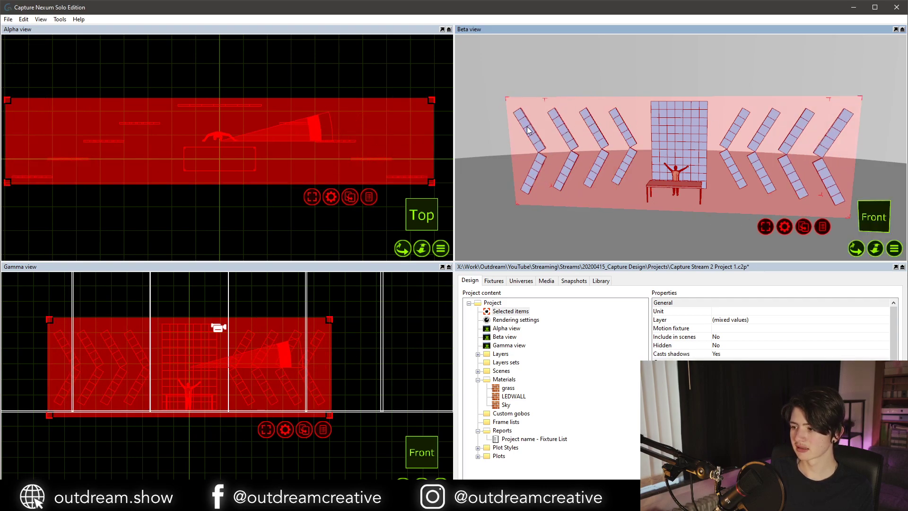
pyautogui.hotkey('ctrl', 't')
pyautogui.click(531, 163)
pyautogui.click(538, 154)
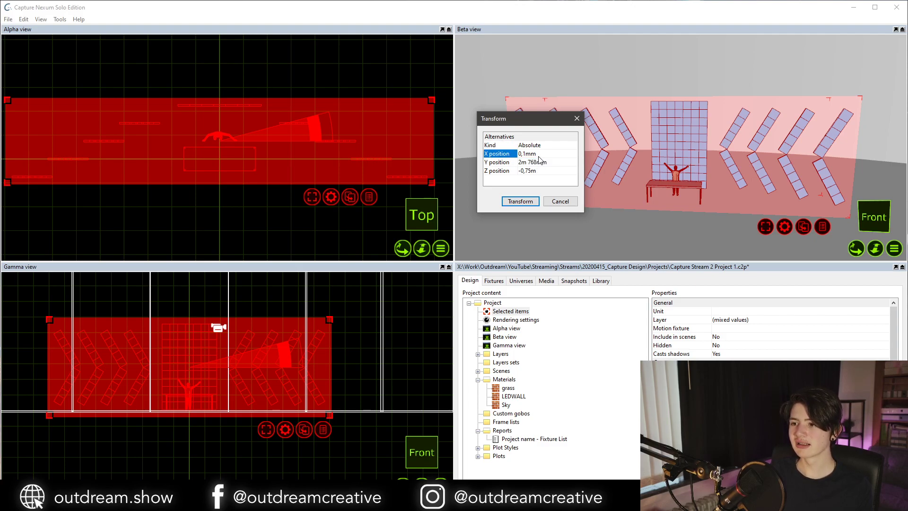
pyautogui.click(539, 154)
pyautogui.click(535, 170)
pyautogui.click(537, 162)
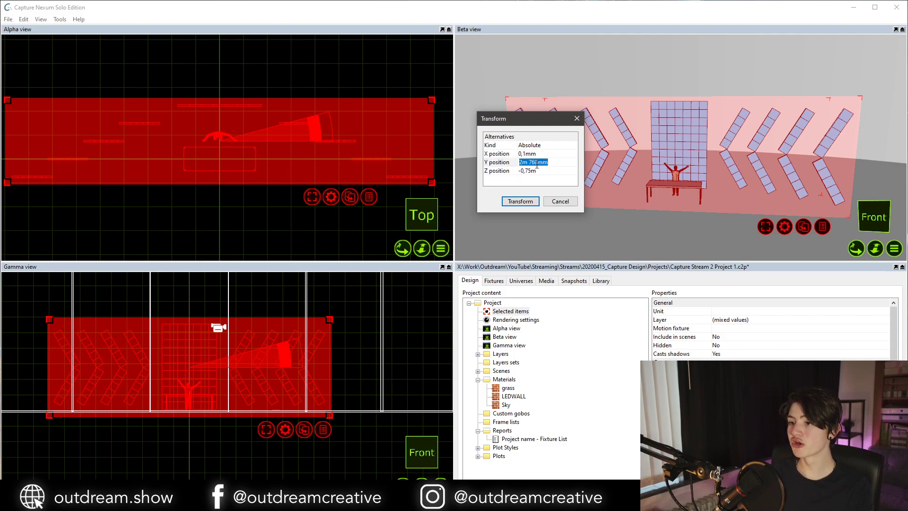
pyautogui.click(560, 163)
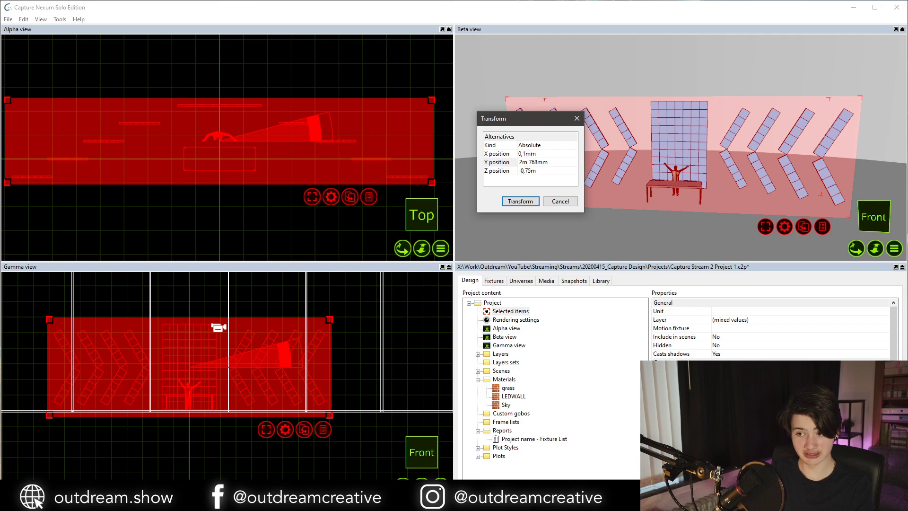
pyautogui.write('+1')
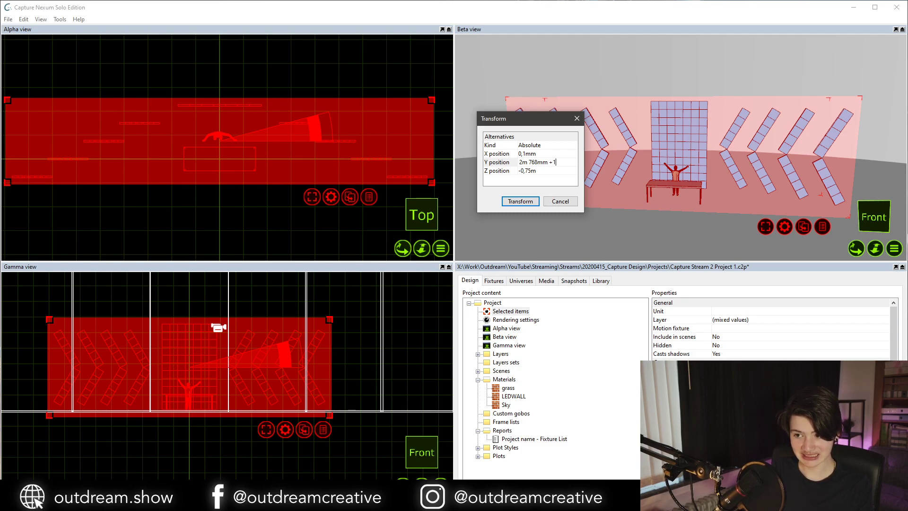
pyautogui.press('Return')
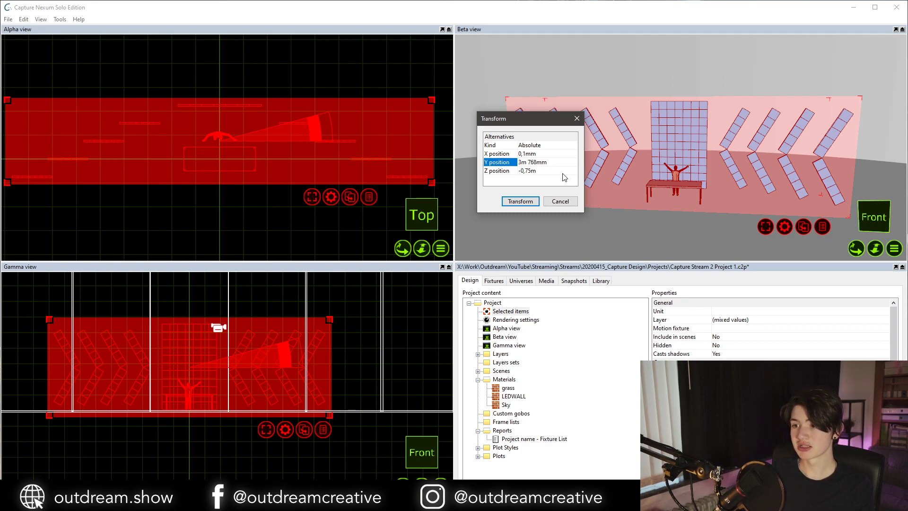
pyautogui.click(526, 202)
pyautogui.click(579, 190)
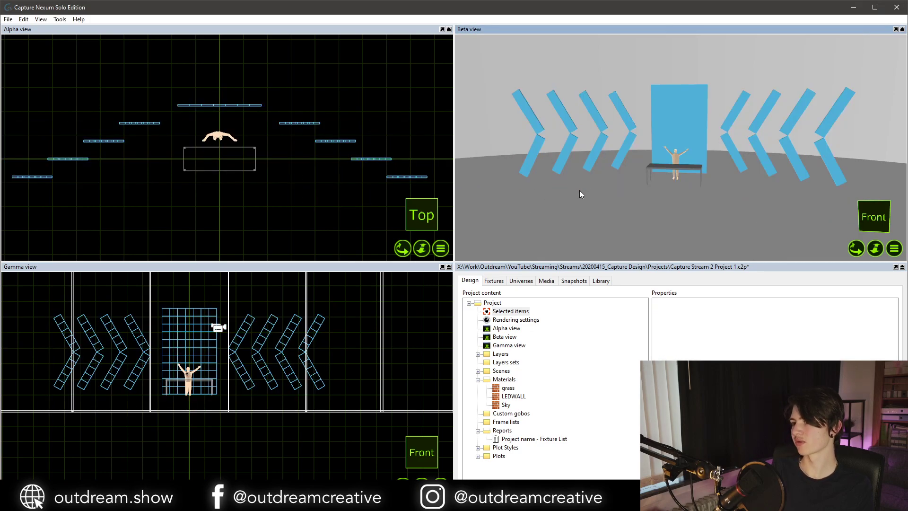
# Clone the stage deck in front of the person once with a Y offset of -1 m.
pyautogui.click(659, 165)
pyautogui.hotkey('ctrl', 'd')
pyautogui.click(667, 149)
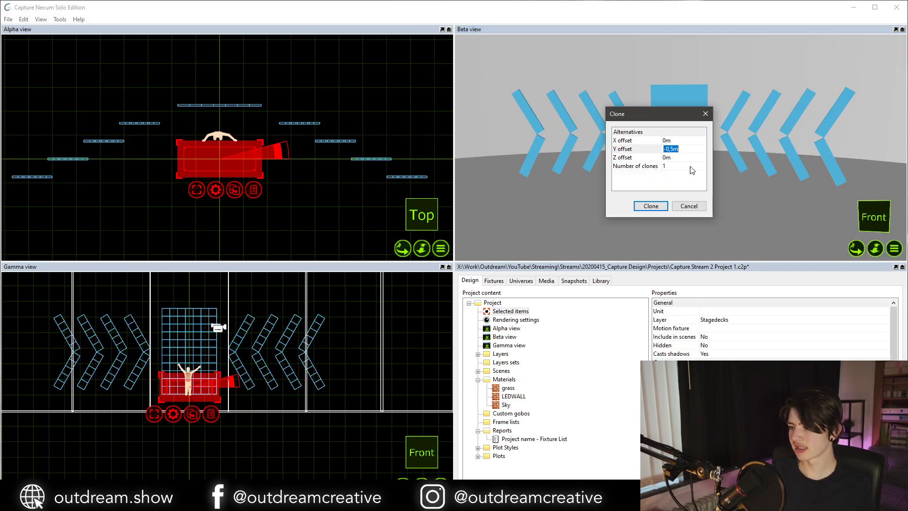
pyautogui.press('BackSpace')
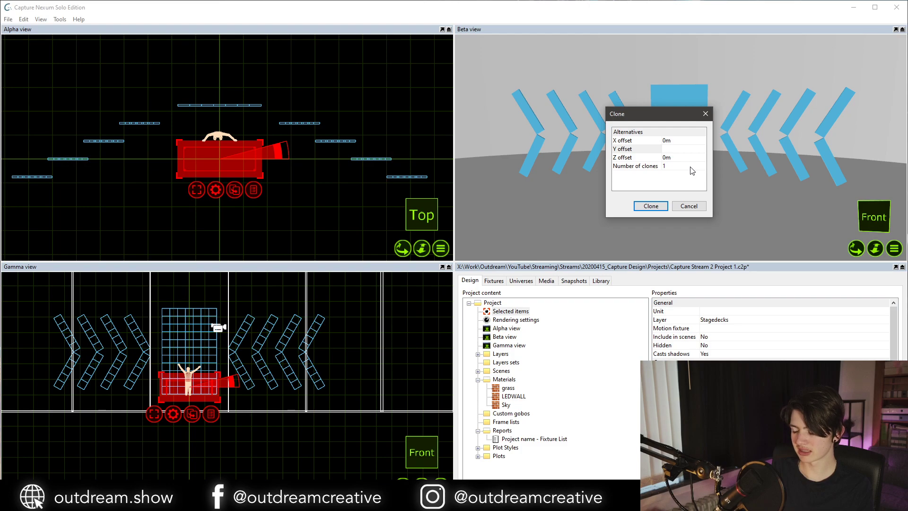
pyautogui.write('1-1')
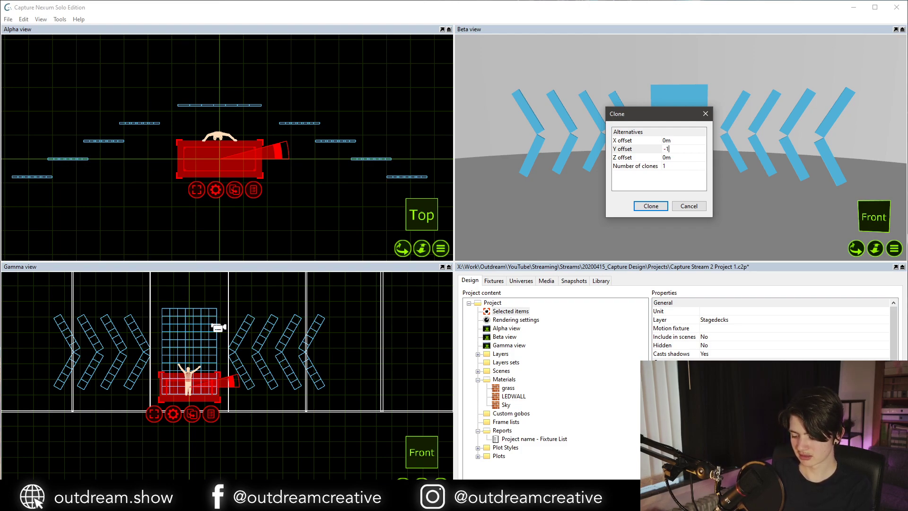
pyautogui.press('Return')
pyautogui.click(661, 206)
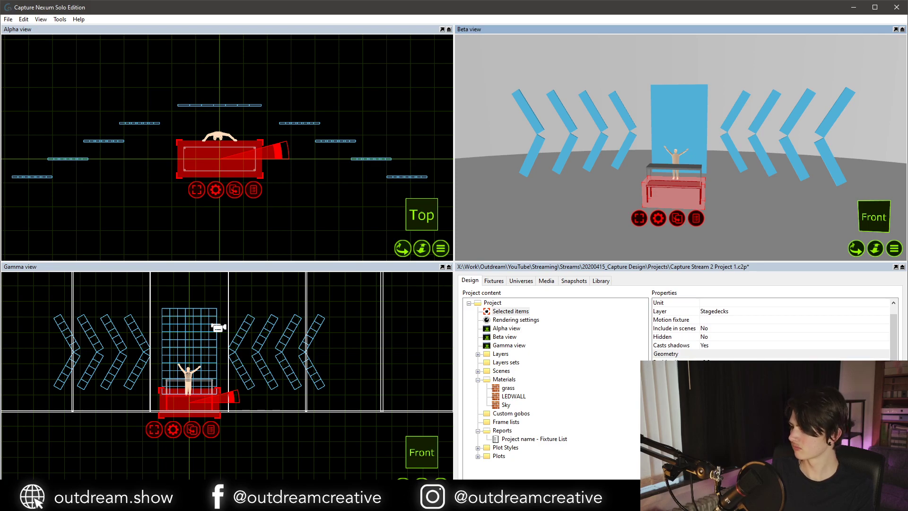
# Widen the cloned lower stage deck until it spans the full row of chevrons with a small margin on both sides.
pyautogui.click(728, 380)
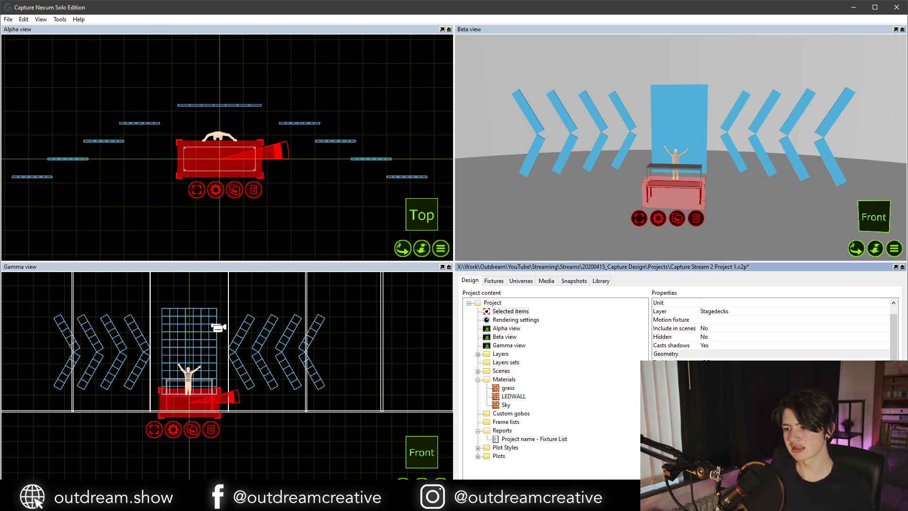
pyautogui.press('Up')
pyautogui.press('Up')
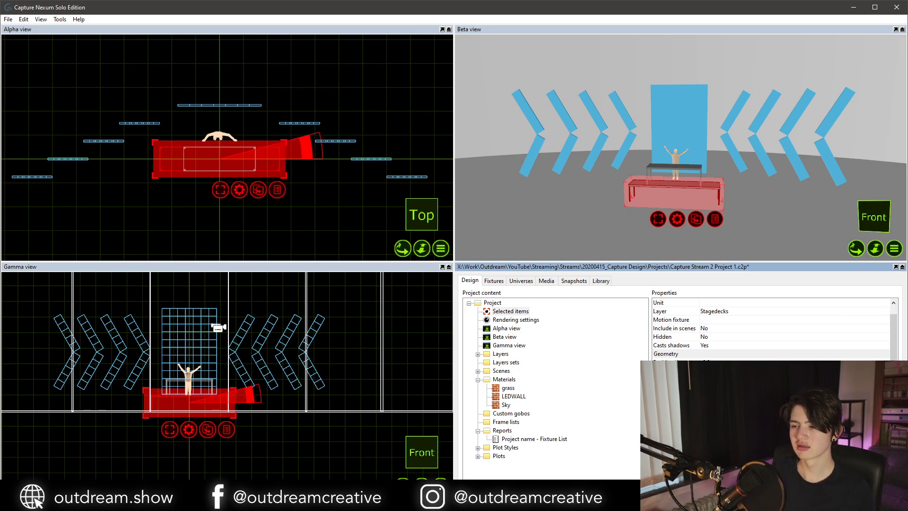
pyautogui.press('Up')
pyautogui.press('Up')
pyautogui.press('Up')
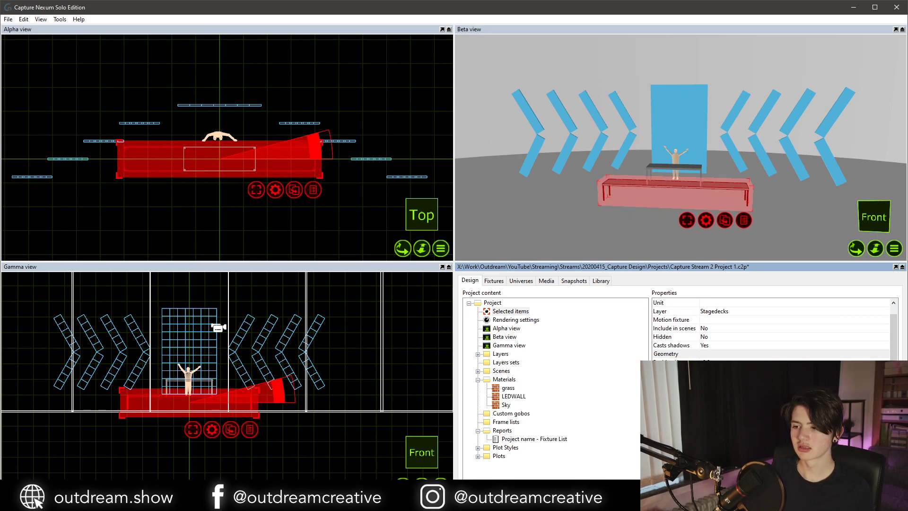
pyautogui.press('Return')
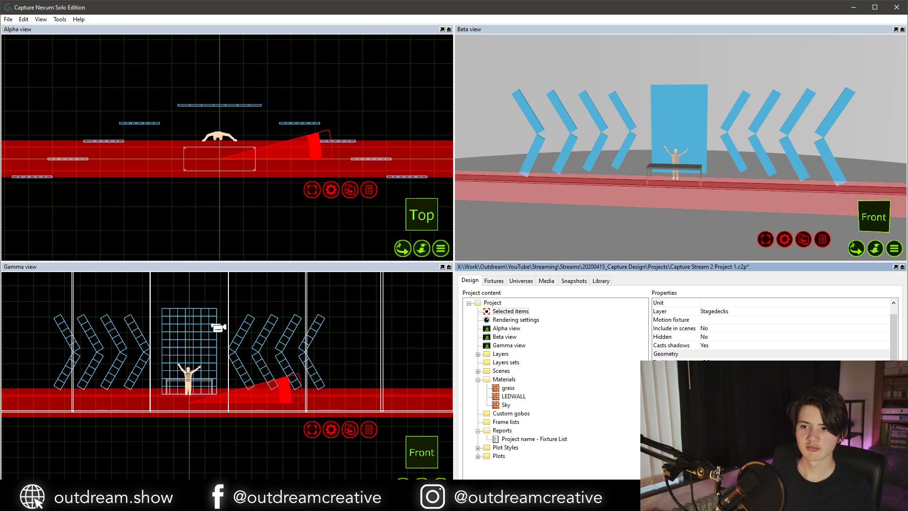
pyautogui.press('Return')
pyautogui.press('Return')
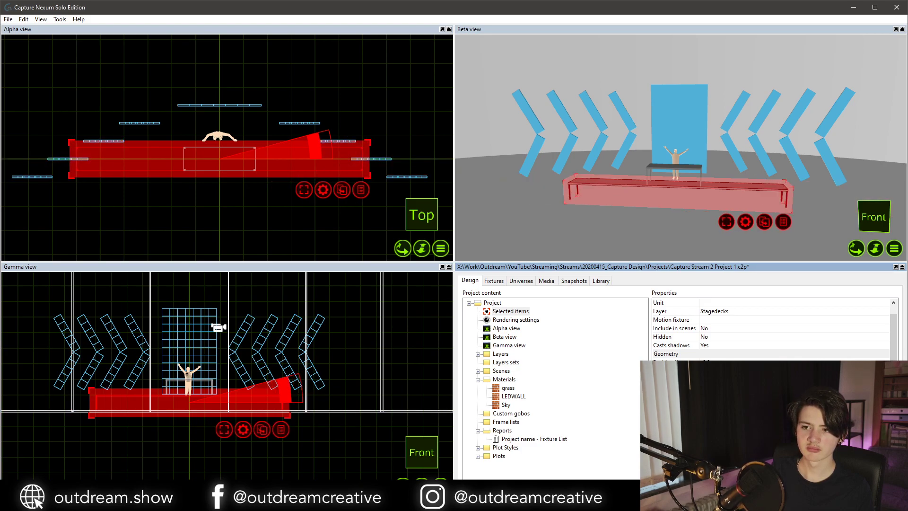
pyautogui.press('Return')
pyautogui.press('Return')
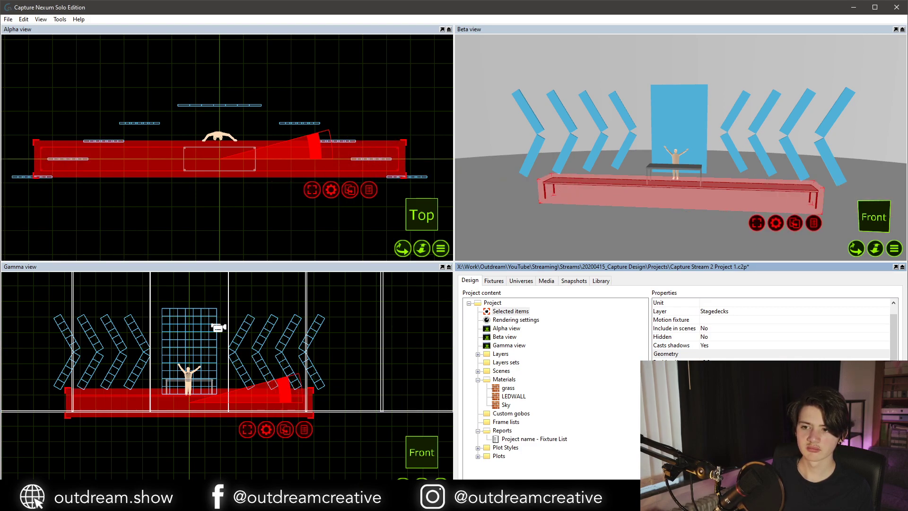
pyautogui.press('Return')
pyautogui.press('Return')
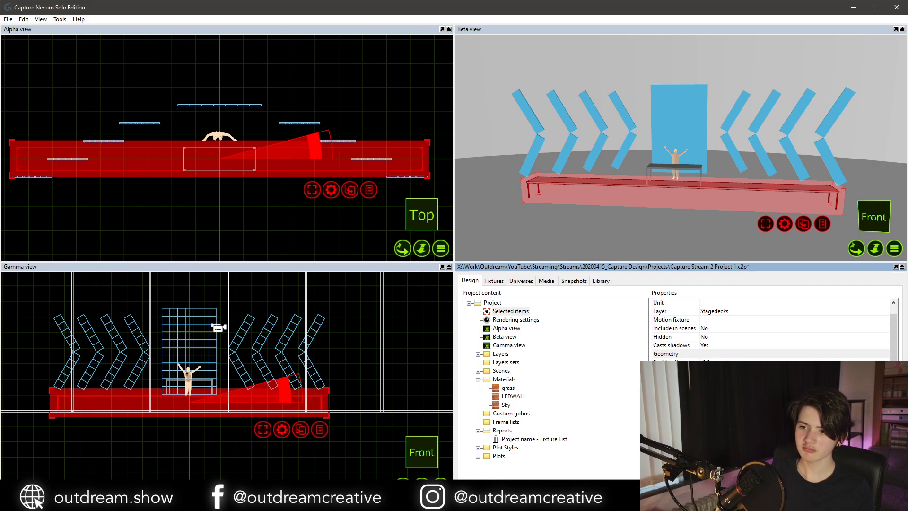
pyautogui.press('Return')
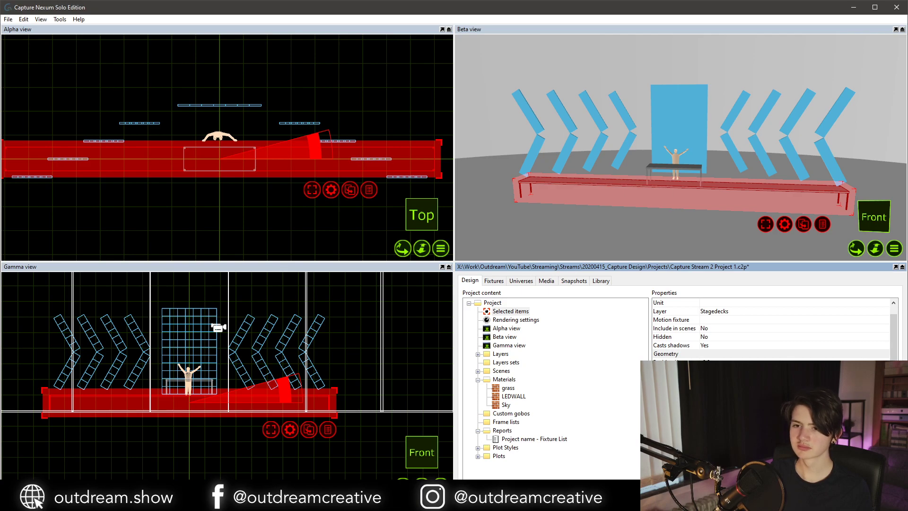
# Deepen the lower stage deck so it lies under the LED wall, person and all chevrons, and clear the selection.
pyautogui.press('Return')
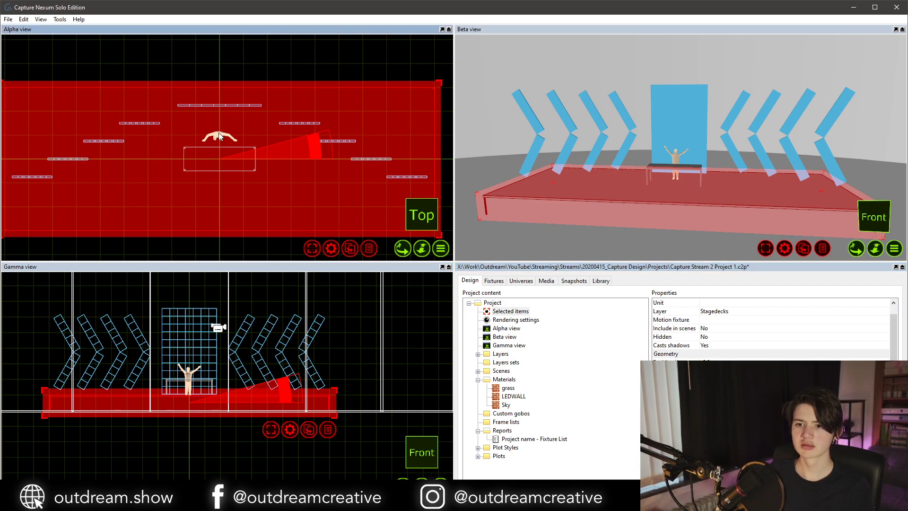
pyautogui.click(219, 113)
pyautogui.click(205, 106)
pyautogui.keyDown('ctrl'); pyautogui.click(142, 122); pyautogui.keyUp('ctrl')
pyautogui.press('Escape')
pyautogui.scroll(-3, 137, 121)
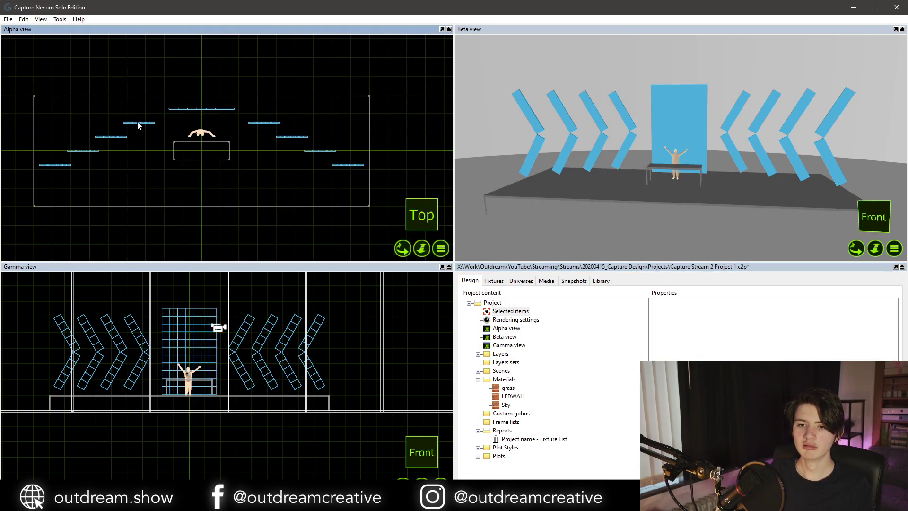
# Move the LED wall, upper stage deck, person and all chevrons together to an absolute Z position of 0m.
pyautogui.moveTo(42, 93); pyautogui.dragTo(418, 183)
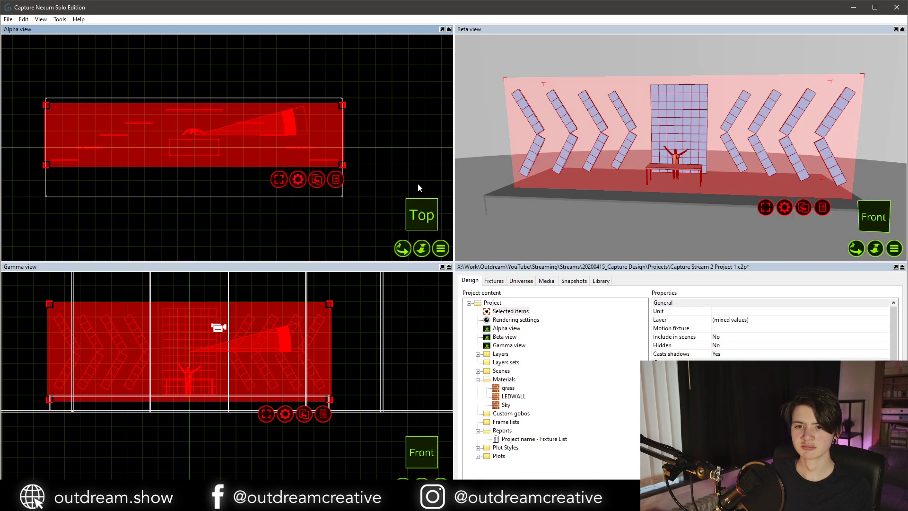
pyautogui.click(330, 177)
pyautogui.click(332, 177)
pyautogui.write('0m')
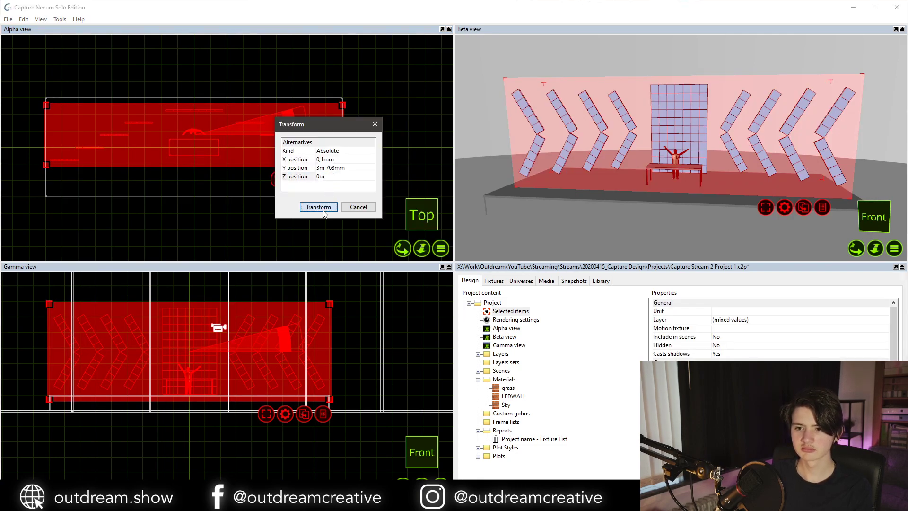
pyautogui.click(323, 210)
pyautogui.click(322, 209)
pyautogui.moveTo(631, 190); pyautogui.dragTo(851, 190, button='middle')
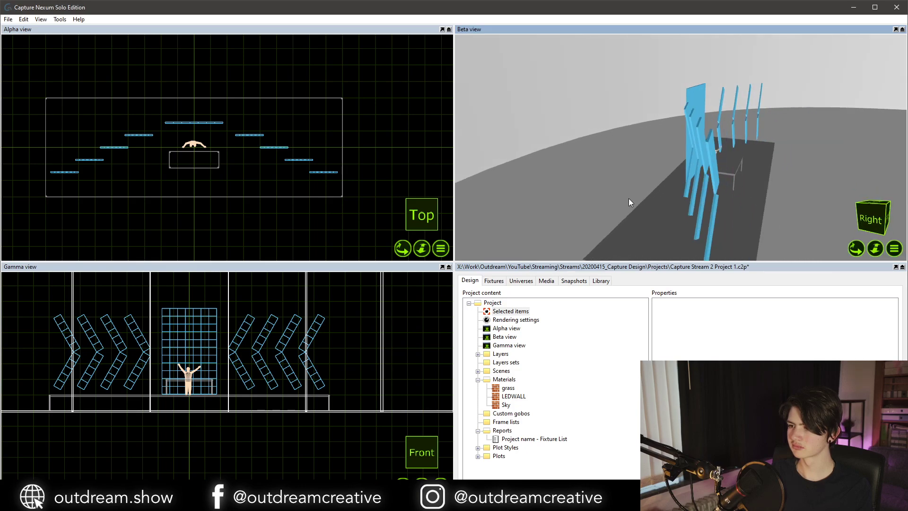
pyautogui.moveTo(654, 217); pyautogui.dragTo(689, 182, button='middle')
pyautogui.scroll(3, 688, 199)
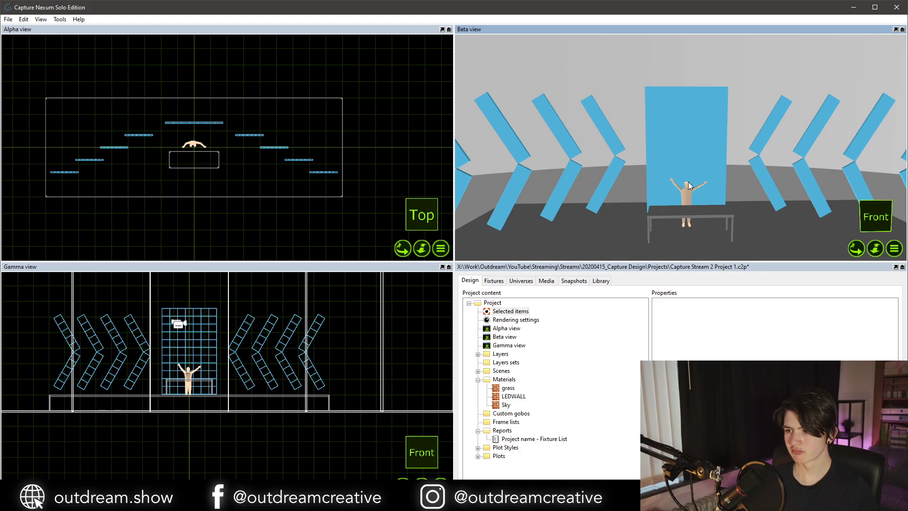
pyautogui.moveTo(671, 136); pyautogui.dragTo(657, 120, button='middle')
# Insert a Generic Rectangular section, 2m box truss from the library above the chevrons beside the LED wall in the front view.
pyautogui.click(600, 281)
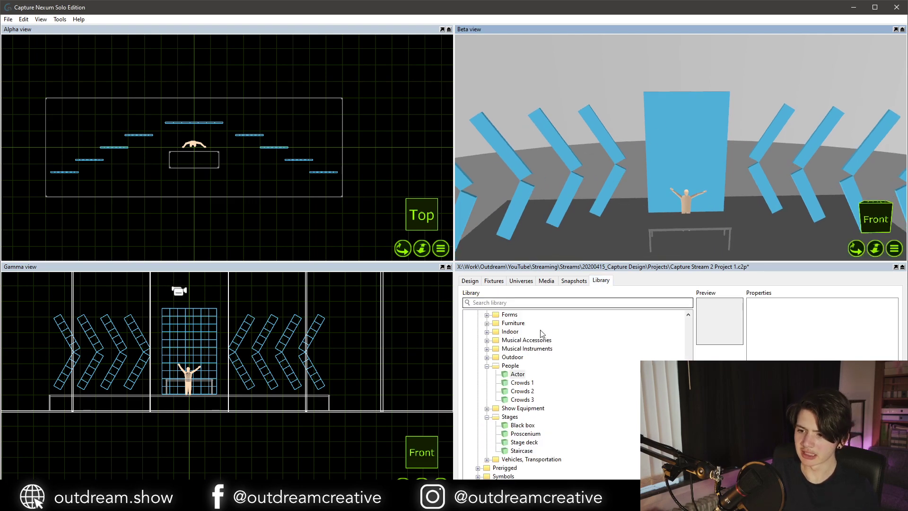
pyautogui.click(478, 476)
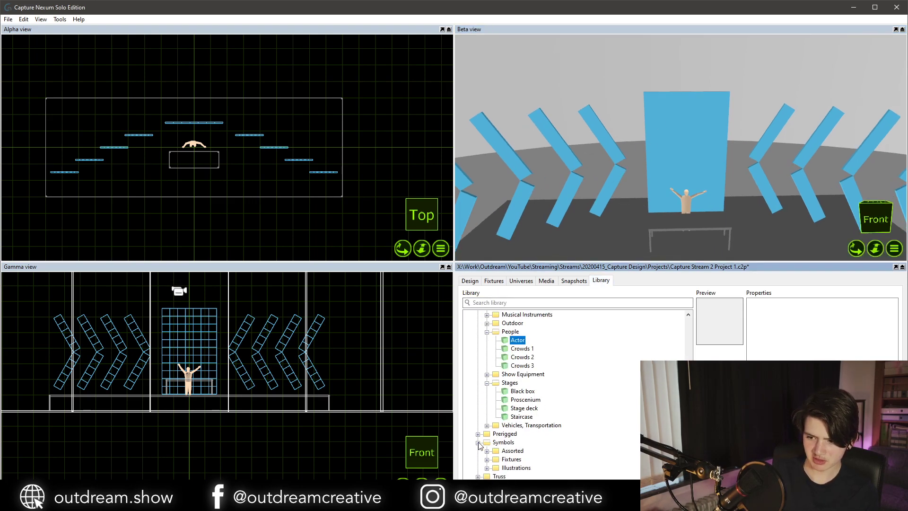
pyautogui.click(478, 443)
pyautogui.click(478, 442)
pyautogui.scroll(-4, 493, 452)
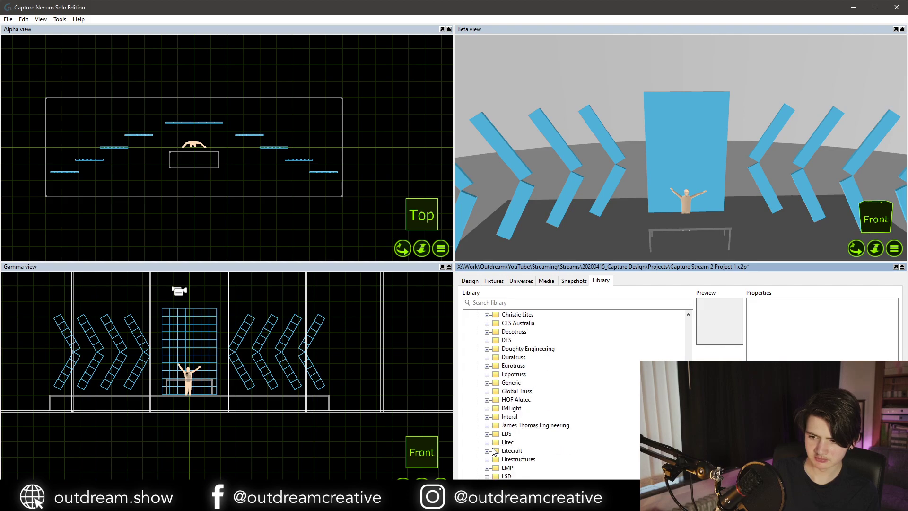
pyautogui.scroll(3, 493, 449)
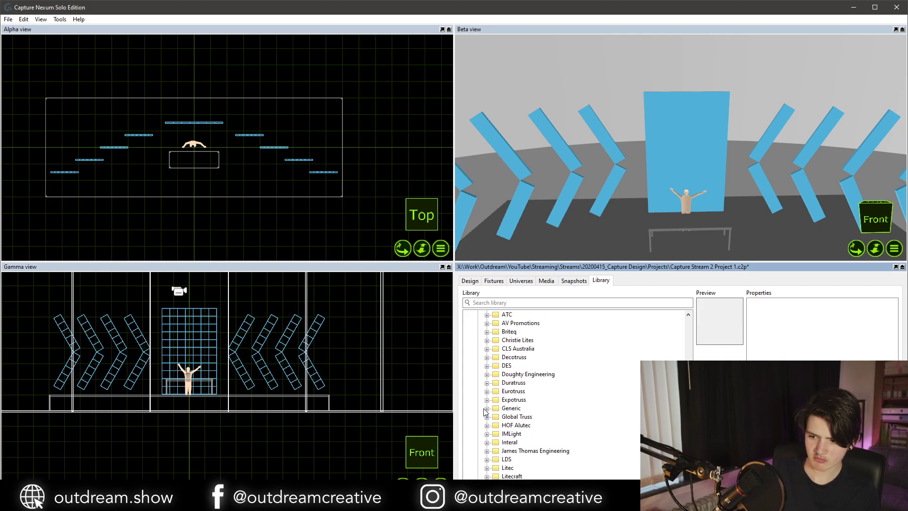
pyautogui.click(487, 409)
pyautogui.click(496, 425)
pyautogui.scroll(-3, 544, 419)
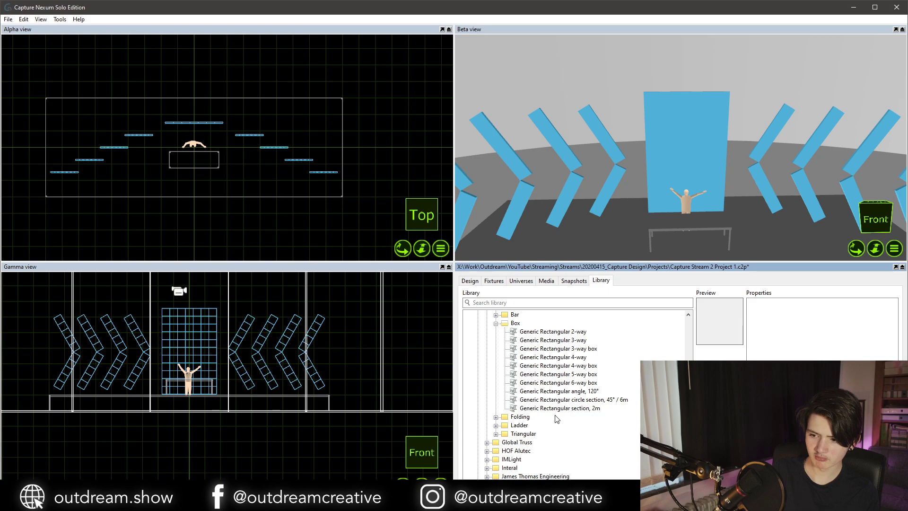
pyautogui.moveTo(555, 408); pyautogui.dragTo(107, 294)
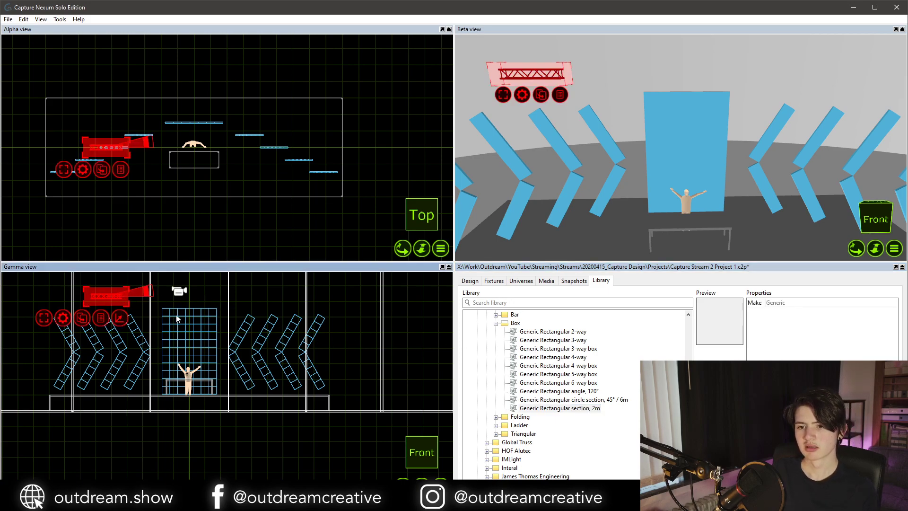
# Reassign the new truss section from the standard layer to a different layer.
pyautogui.click(707, 319)
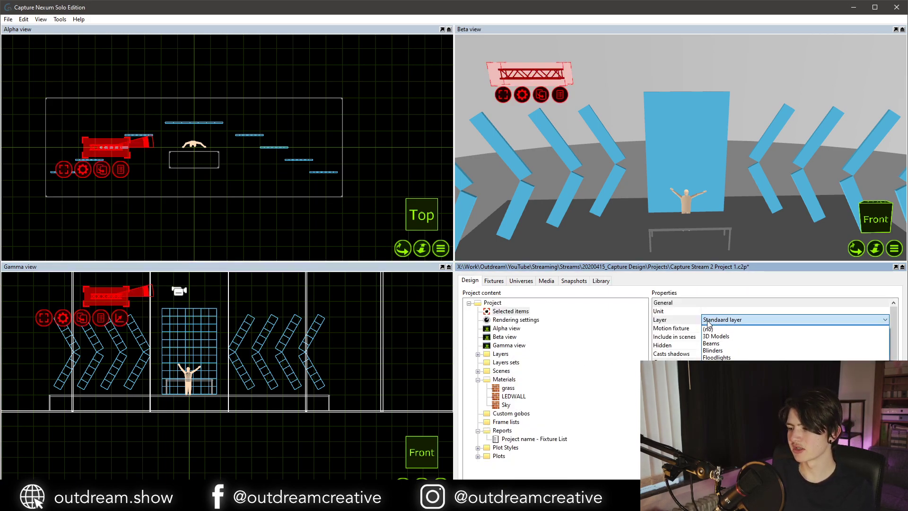
pyautogui.press('Up')
pyautogui.press('Up')
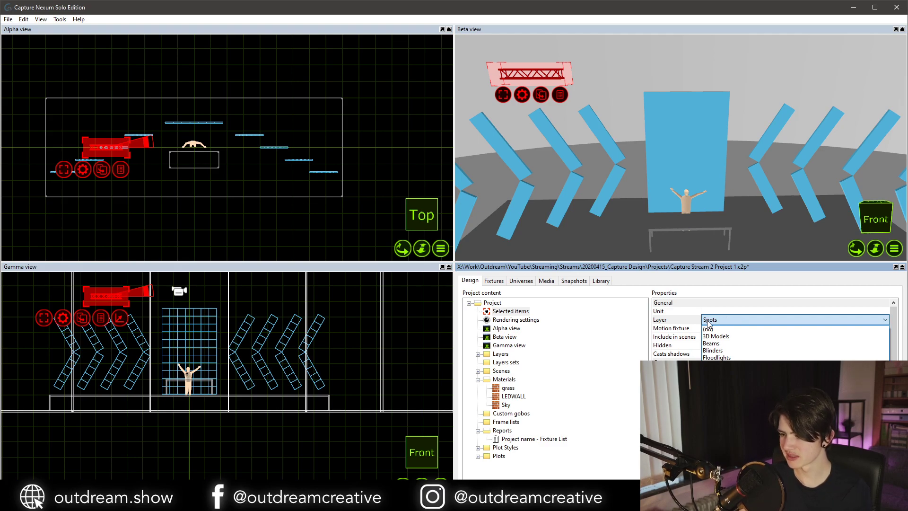
# Assign the selected truss to the Rigging layer and set its colour to dark grey with RGB 42, 42, 42.
pyautogui.press('r')
pyautogui.press('Return')
pyautogui.press('Down')
pyautogui.press('Down')
pyautogui.press('Down')
pyautogui.press('Down')
pyautogui.press('Down')
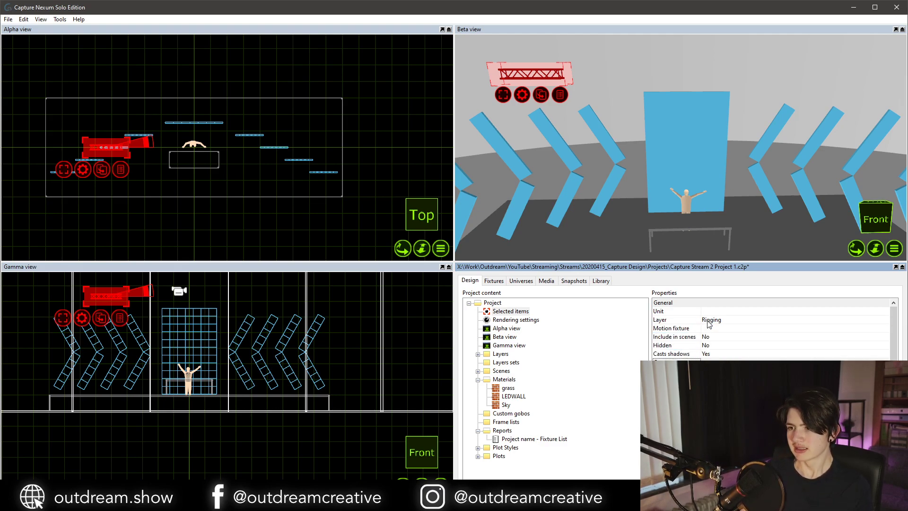
pyautogui.press('Down')
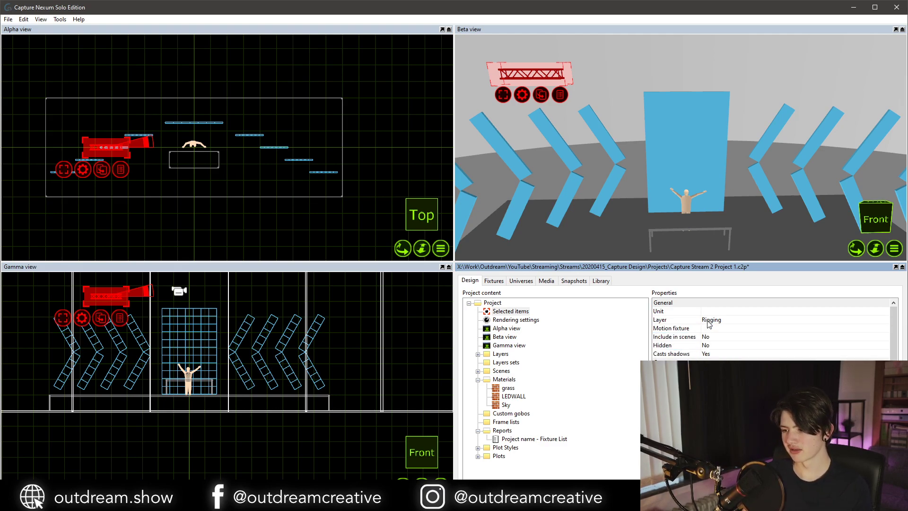
pyautogui.press('Return')
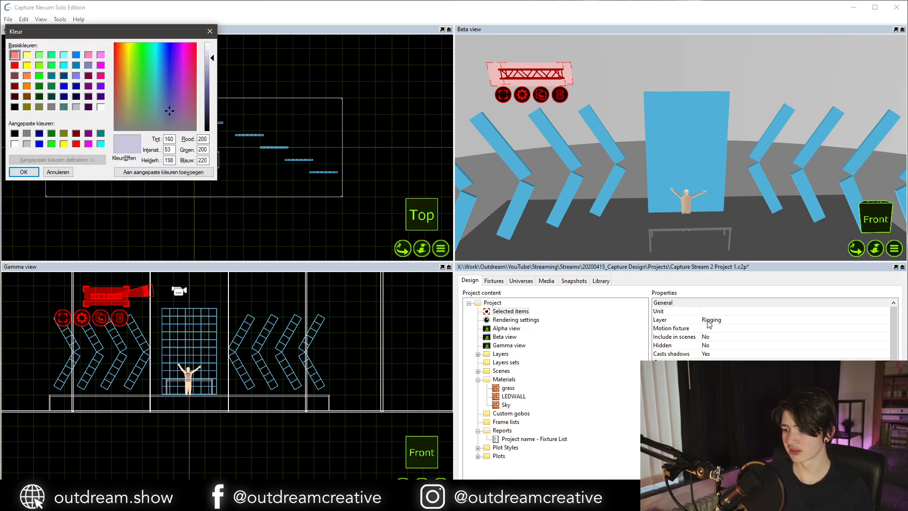
pyautogui.click(178, 118)
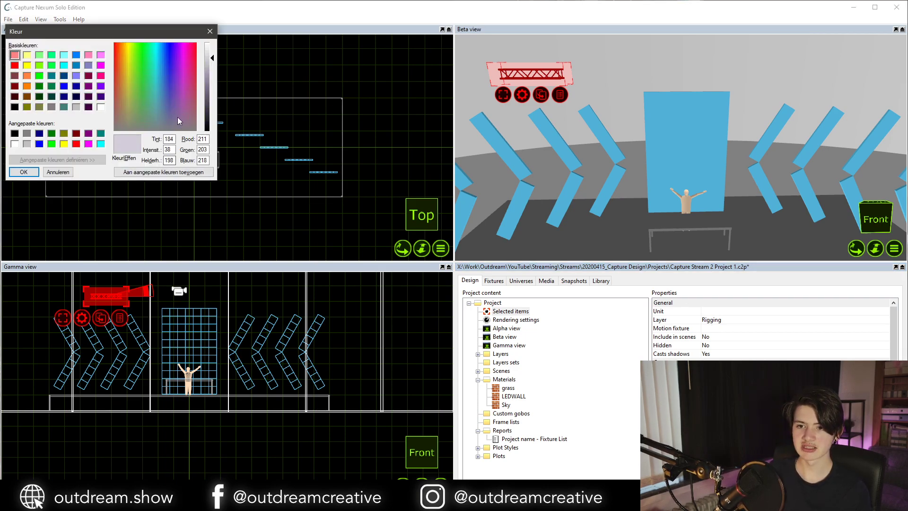
pyautogui.click(168, 130)
pyautogui.click(211, 99)
pyautogui.moveTo(212, 102); pyautogui.dragTo(213, 117)
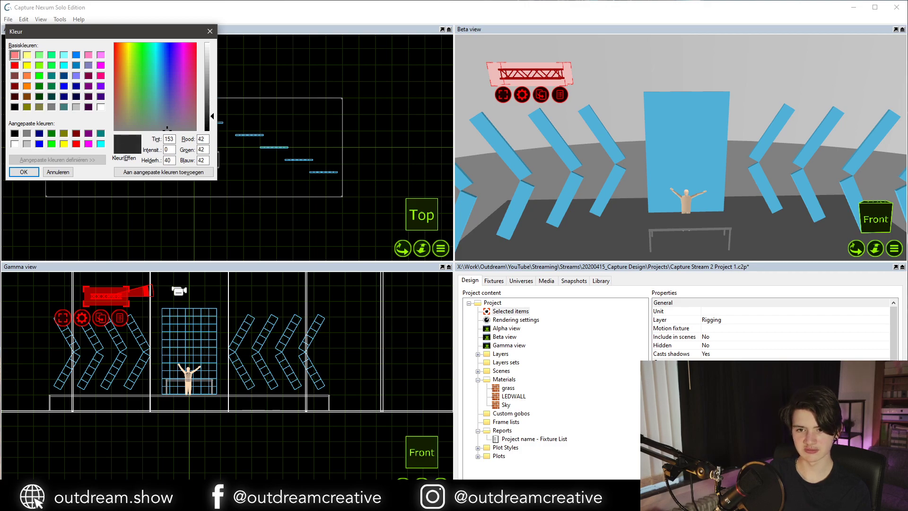
pyautogui.click(22, 172)
# Lengthen the selected truss in a top view by setting its length to 5 m.
pyautogui.scroll(-4, 770, 331)
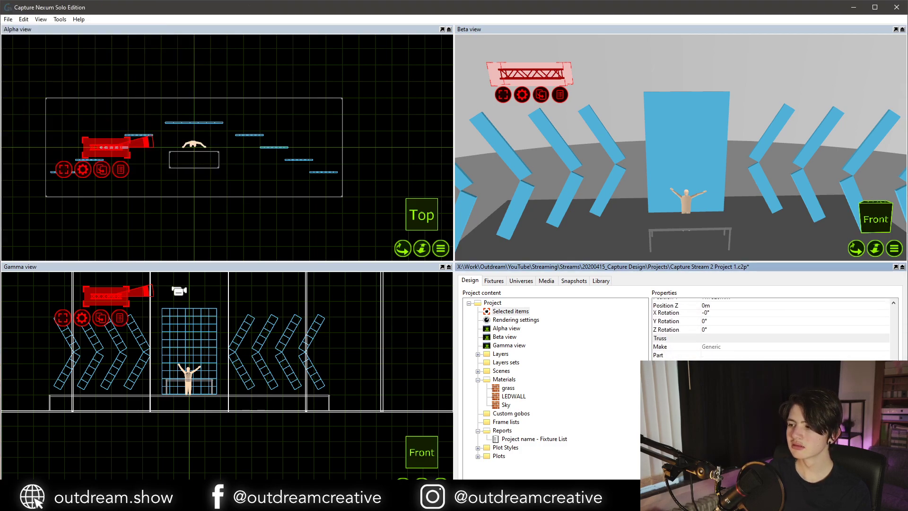
pyautogui.moveTo(686, 191); pyautogui.dragTo(684, 191, button='middle')
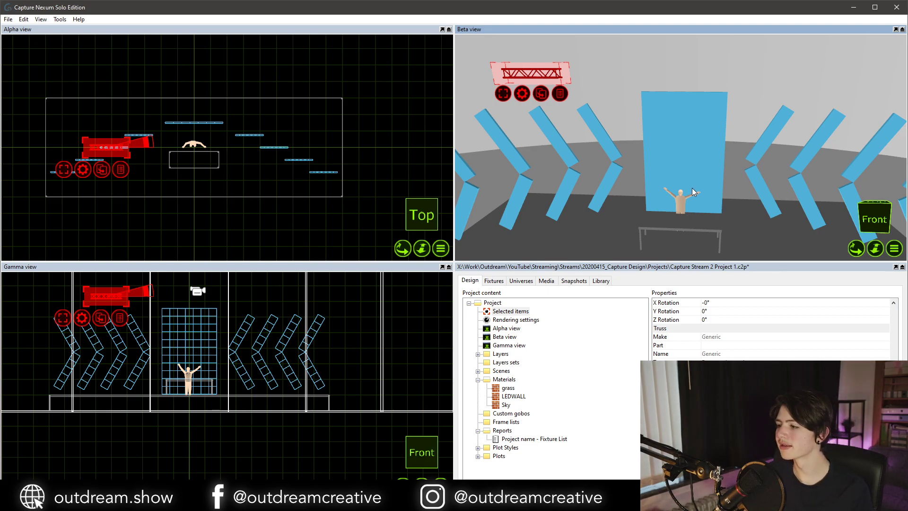
pyautogui.moveTo(207, 302); pyautogui.dragTo(226, 326, button='middle')
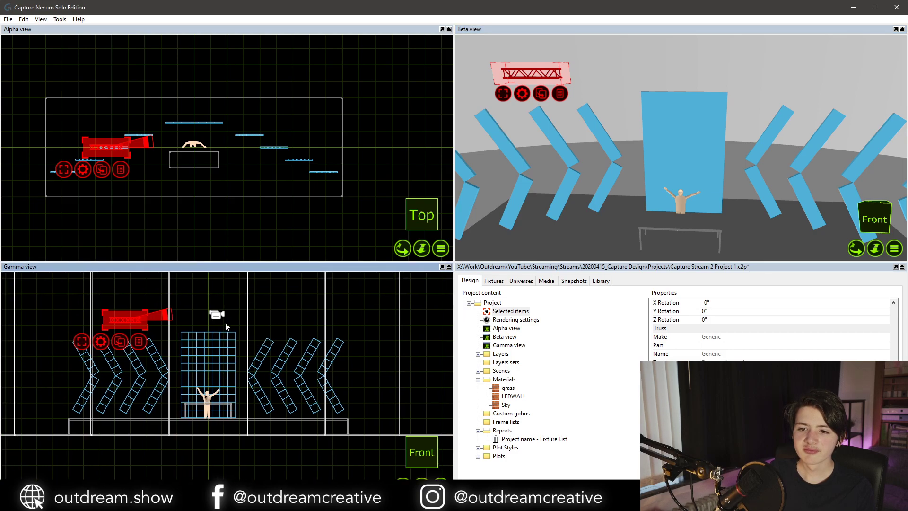
pyautogui.press('t')
pyautogui.scroll(3, 140, 385)
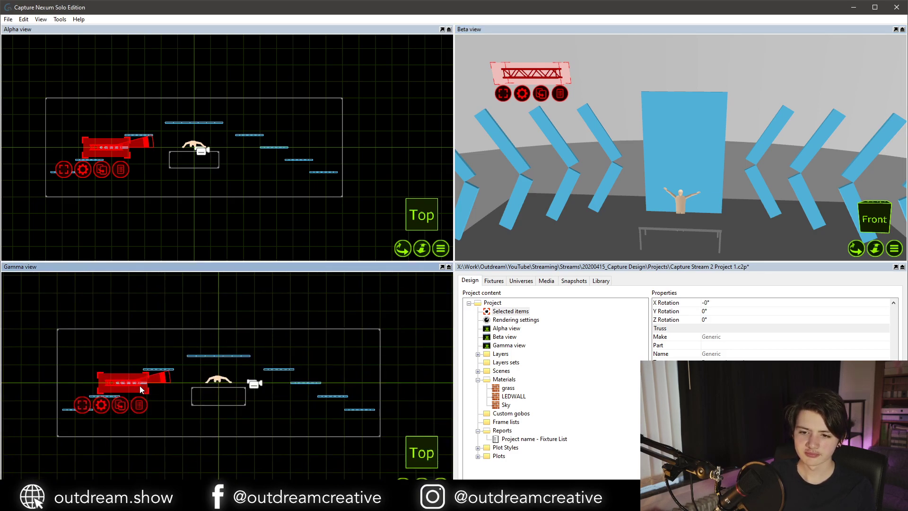
pyautogui.click(737, 379)
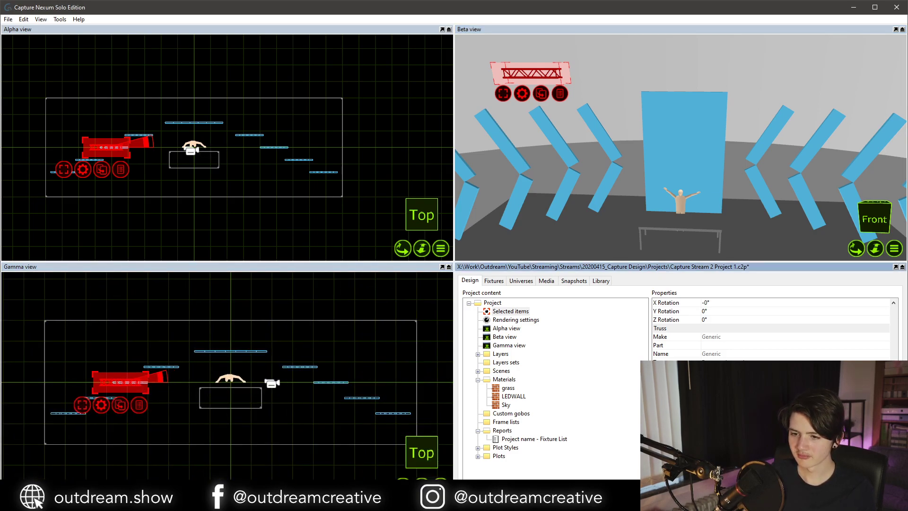
pyautogui.write('5')
pyautogui.press('Return')
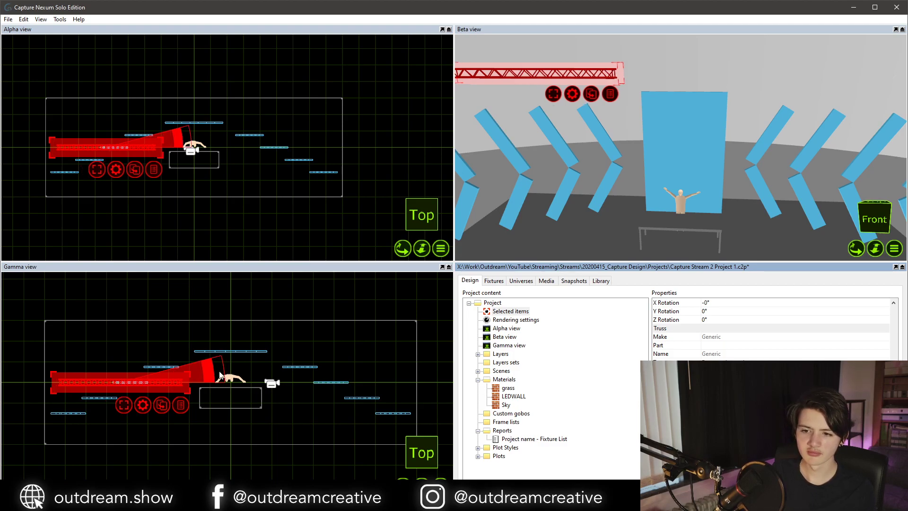
# Rotate the truss to a Y rotation of 25° and set its length to 7 m.
pyautogui.moveTo(208, 373); pyautogui.dragTo(208, 326)
pyautogui.click(737, 379)
pyautogui.write('7')
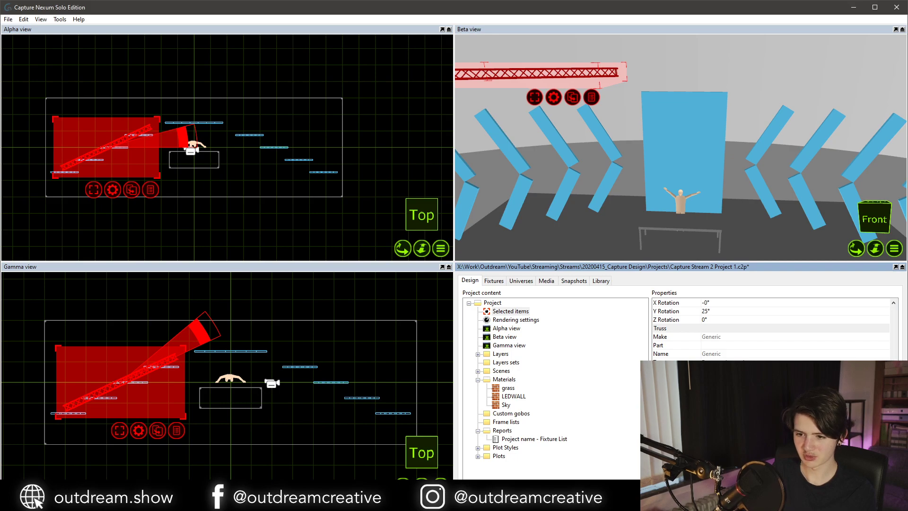
pyautogui.press('Return')
# Move the angled truss so it follows the staggered LED panels on the left half of the stage, and deselect it.
pyautogui.moveTo(156, 371); pyautogui.dragTo(109, 399)
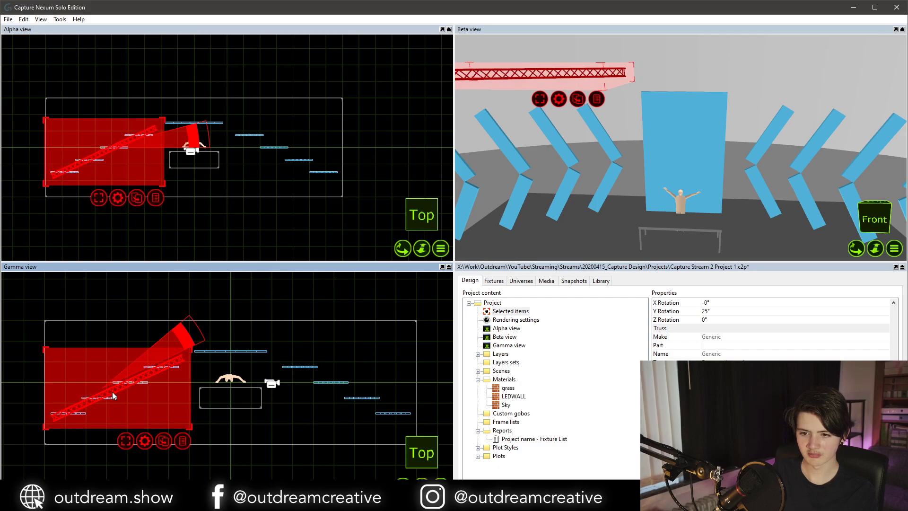
pyautogui.moveTo(185, 332); pyautogui.dragTo(184, 332)
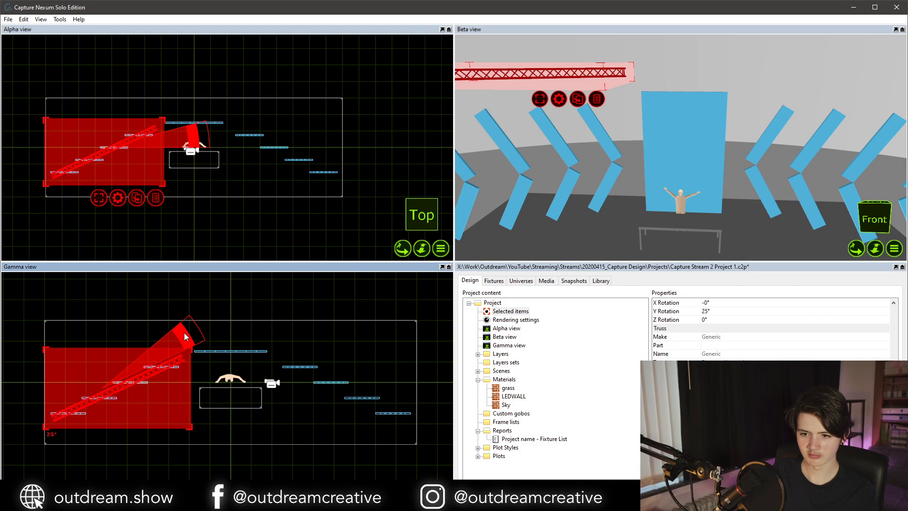
pyautogui.click(149, 316)
# Find the Robe Robin MegaPointe in the library with the search "megapointe" and place one at the stage's front left.
pyautogui.moveTo(548, 163); pyautogui.dragTo(629, 142, button='middle')
pyautogui.moveTo(492, 166); pyautogui.dragTo(543, 181, button='right')
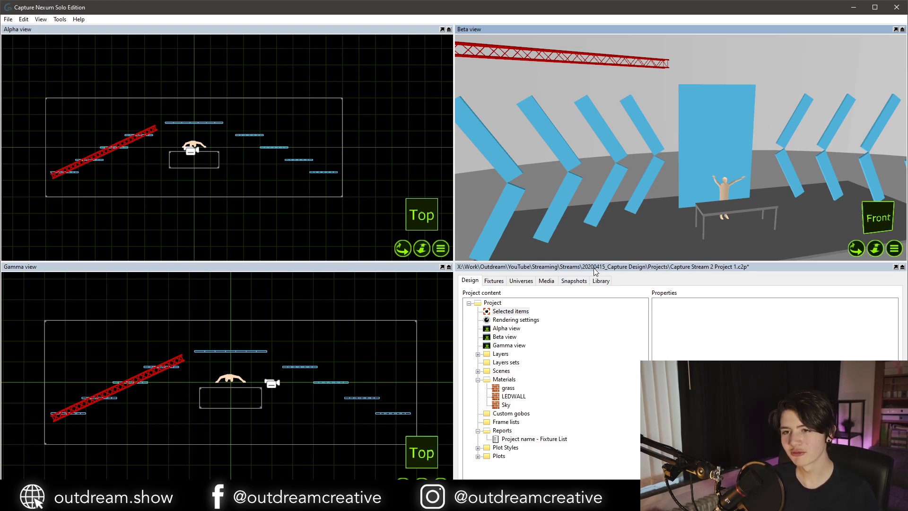
pyautogui.click(599, 280)
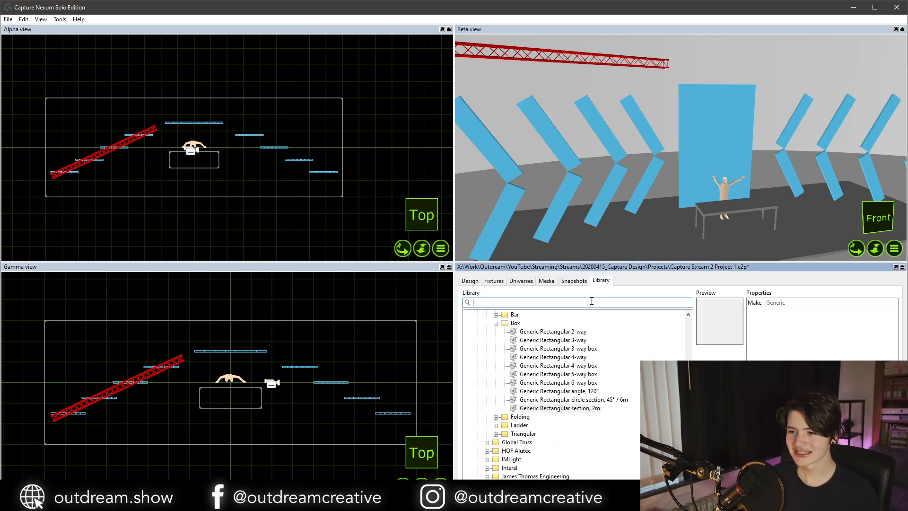
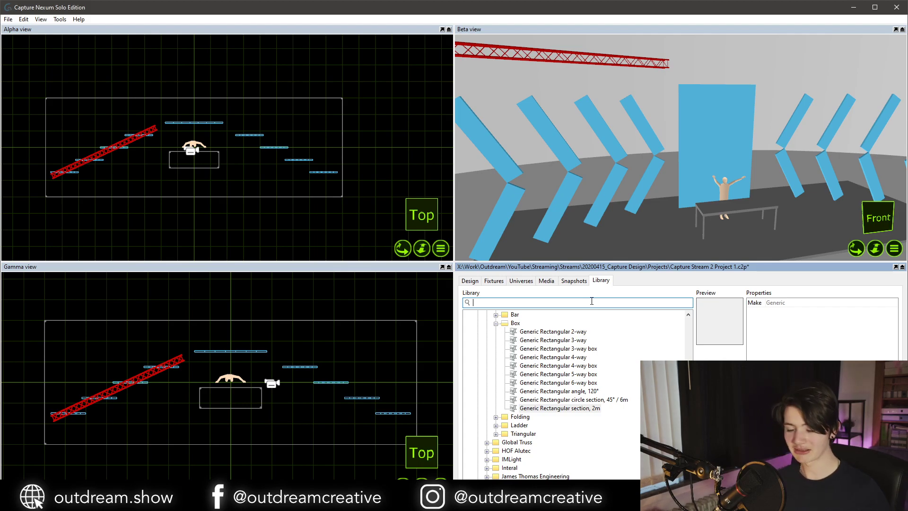
pyautogui.click(127, 382)
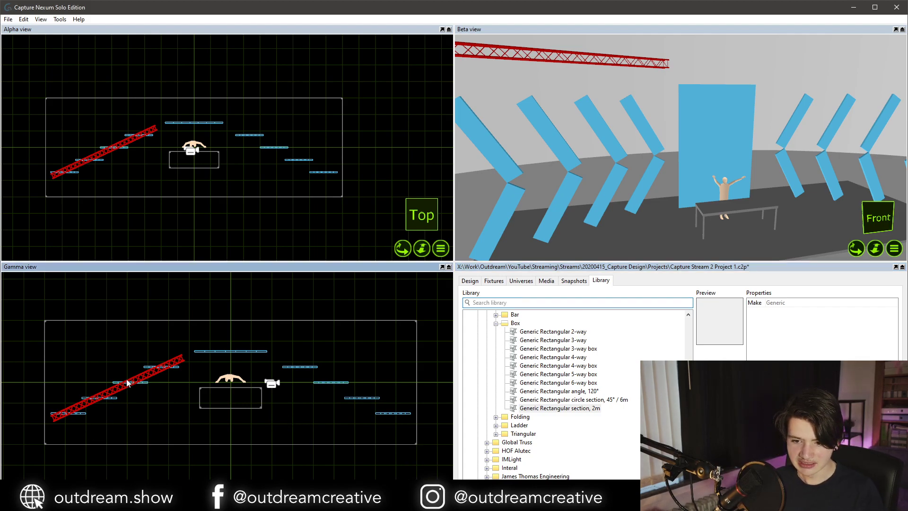
pyautogui.press('Escape')
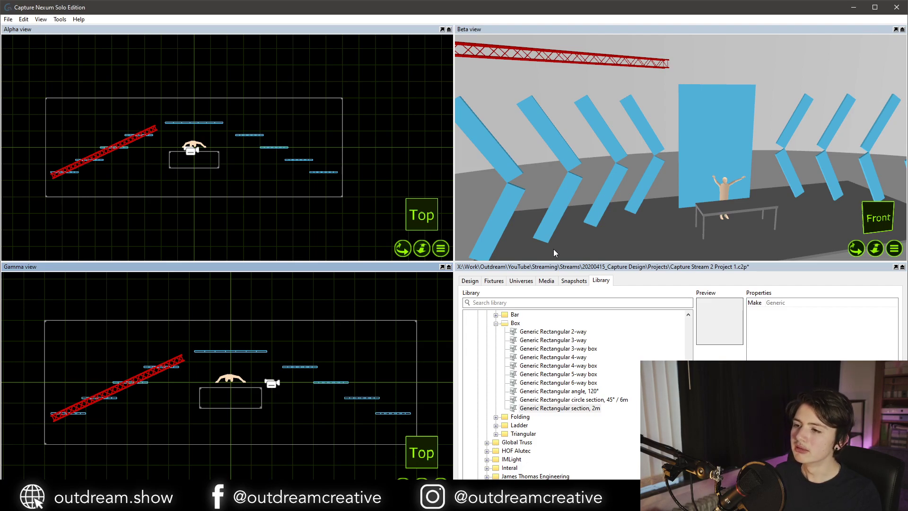
pyautogui.moveTo(629, 185); pyautogui.dragTo(628, 147, button='middle')
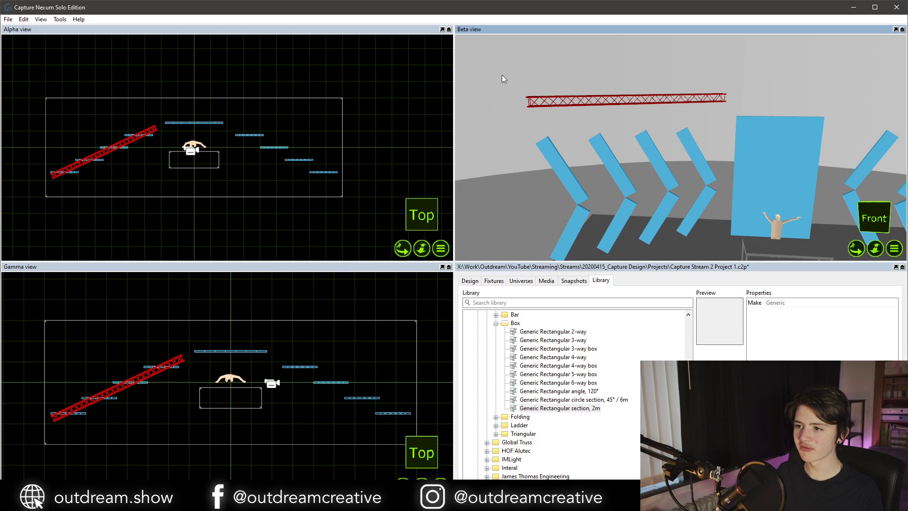
pyautogui.click(548, 302)
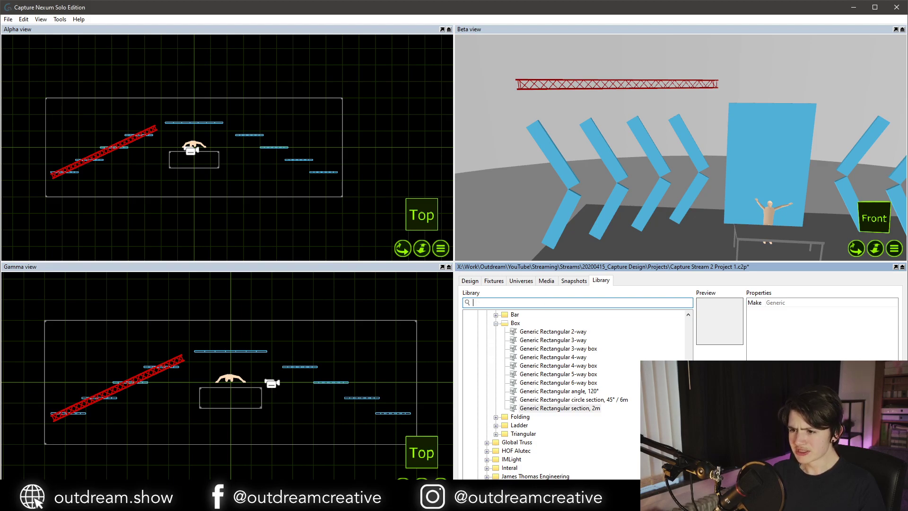
pyautogui.write('megap')
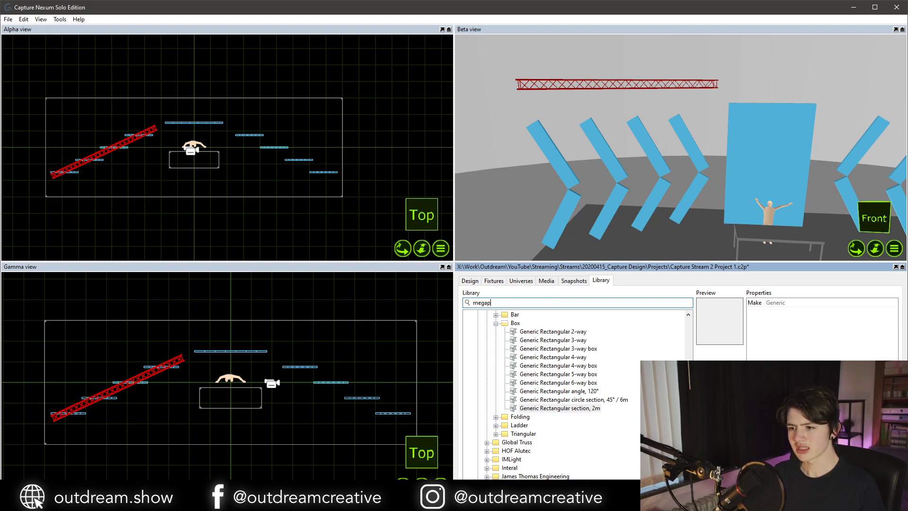
pyautogui.write('ointe')
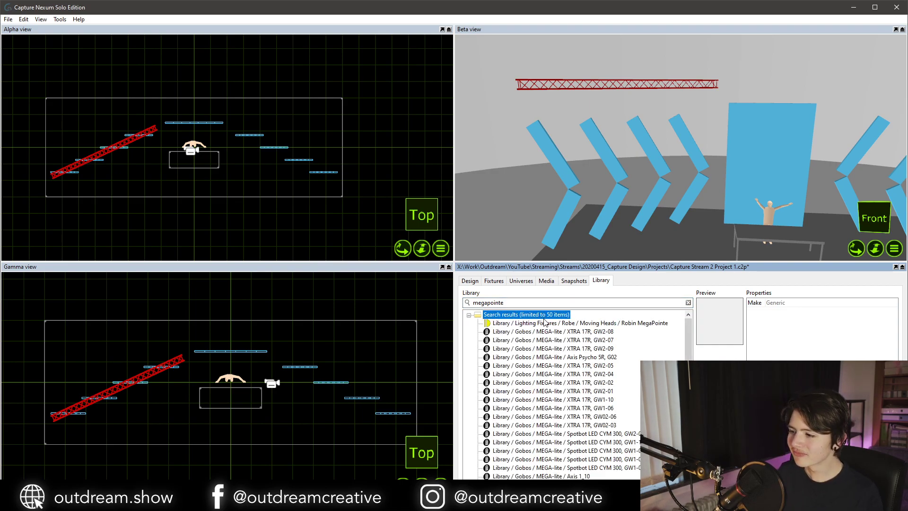
pyautogui.click(547, 323)
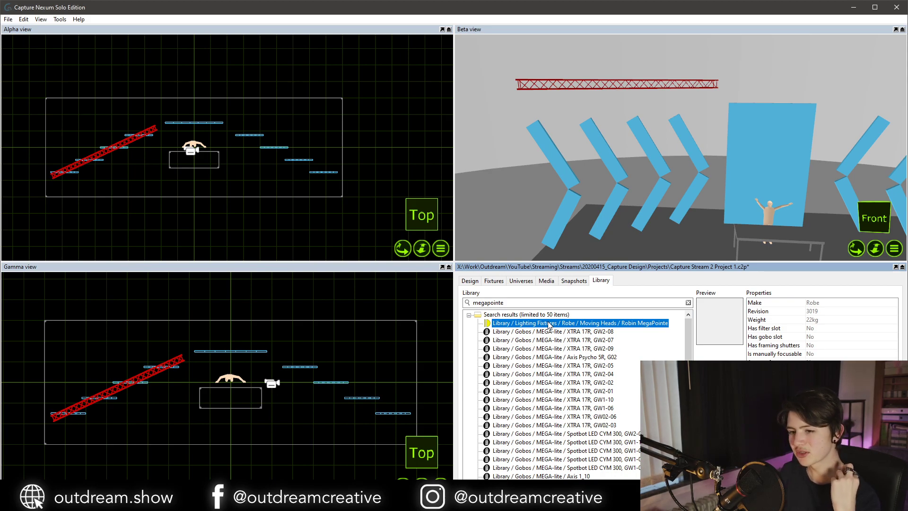
pyautogui.moveTo(549, 325); pyautogui.dragTo(87, 433)
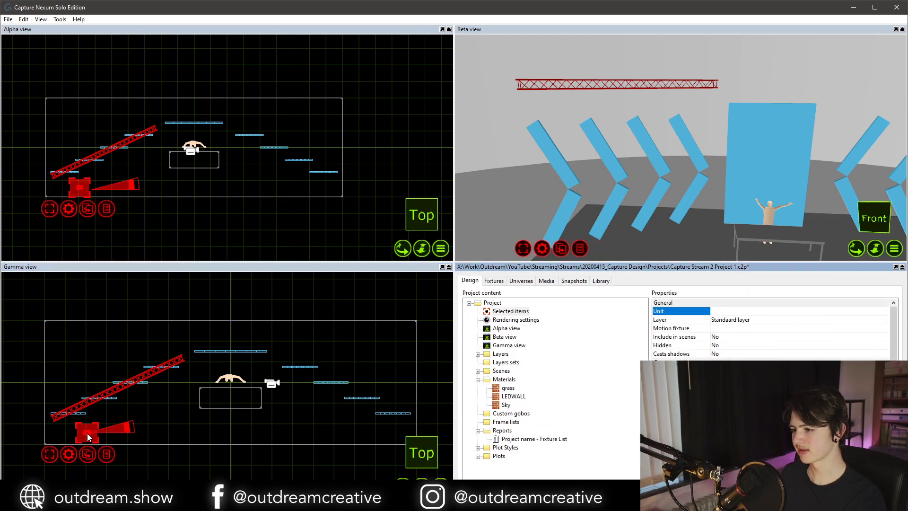
# Assign the placed MegaPointe to the Spots layer.
pyautogui.click(777, 320)
pyautogui.click(774, 321)
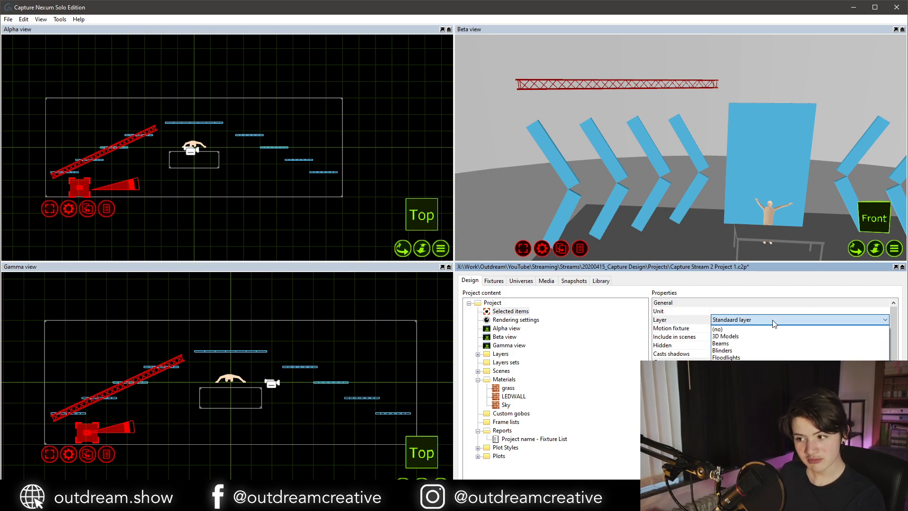
pyautogui.scroll(5, 752, 352)
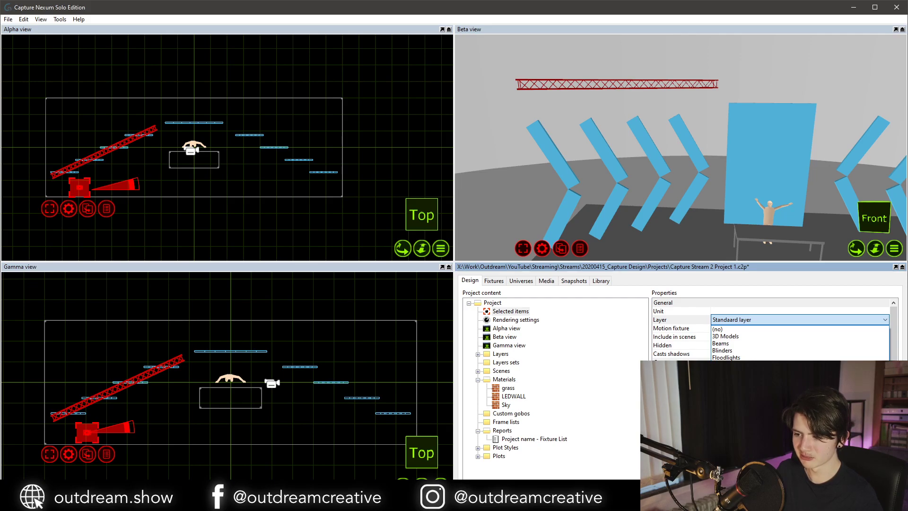
pyautogui.click(723, 385)
# Hang the MegaPointe under the outer left end of the angled truss and rotate the fixture by -25°.
pyautogui.moveTo(83, 437); pyautogui.dragTo(56, 422)
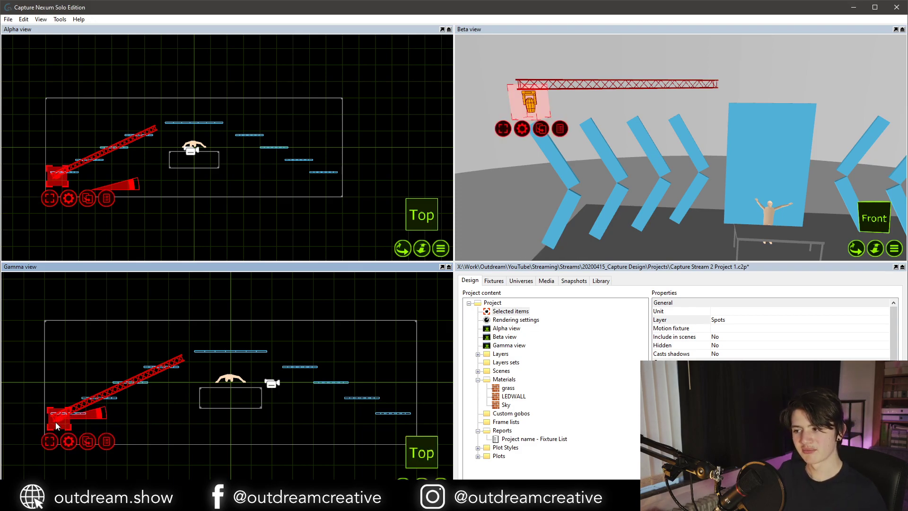
pyautogui.scroll(5, 65, 179)
pyautogui.click(57, 177)
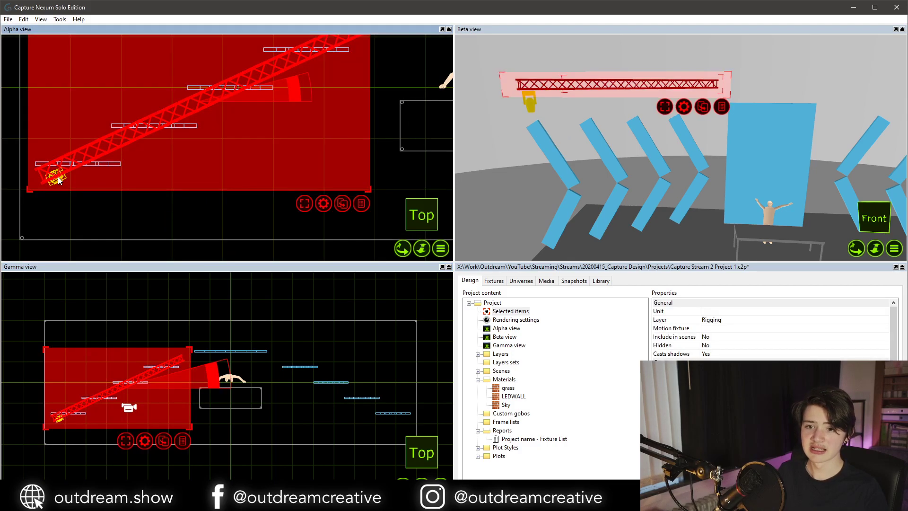
pyautogui.click(66, 180)
pyautogui.click(65, 179)
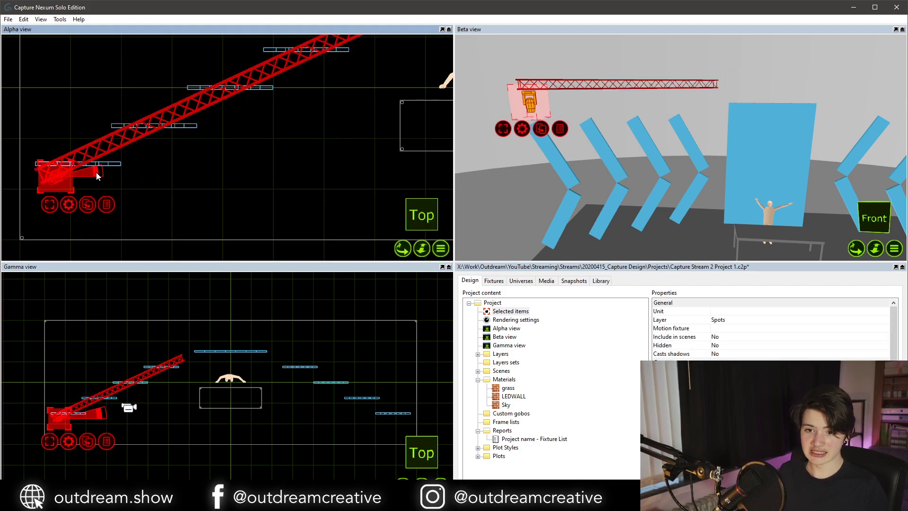
pyautogui.moveTo(94, 172); pyautogui.dragTo(88, 190)
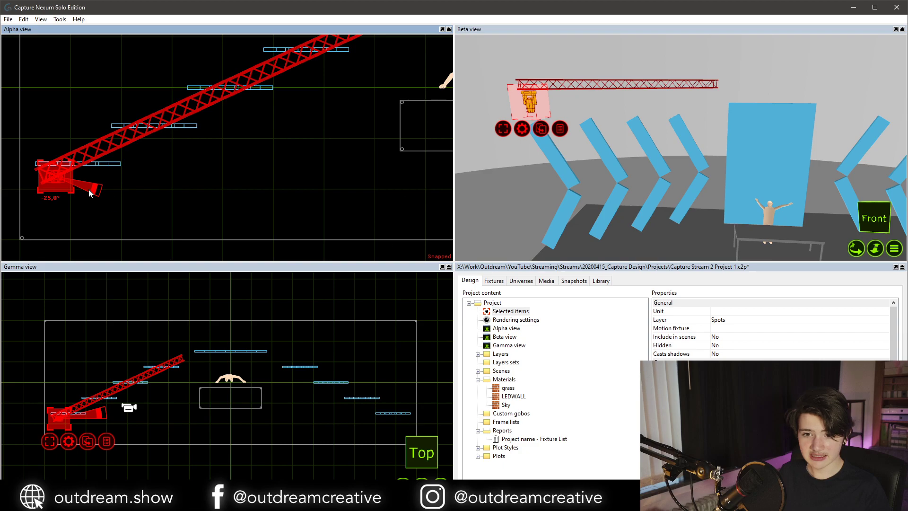
# Rotate the truss back to run parallel to the stage's front edge, and select the MegaPointe.
pyautogui.scroll(6, 47, 181)
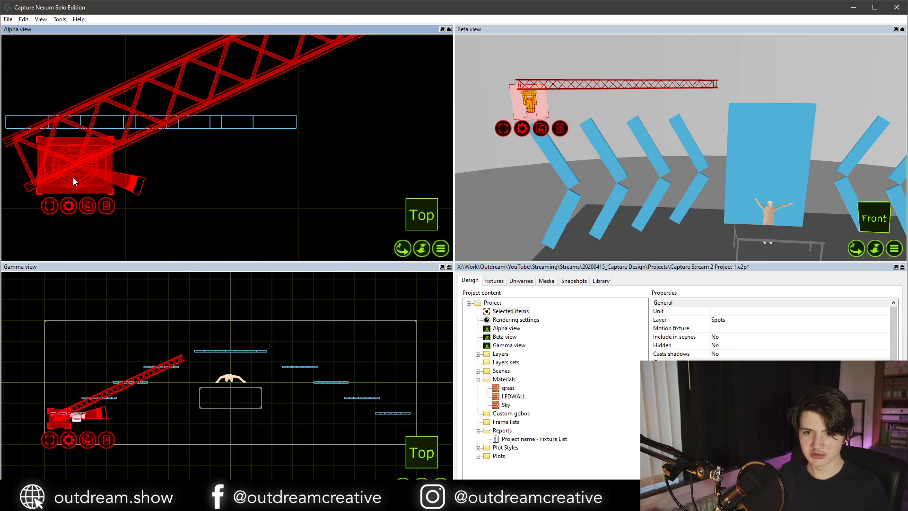
pyautogui.scroll(-4, 65, 175)
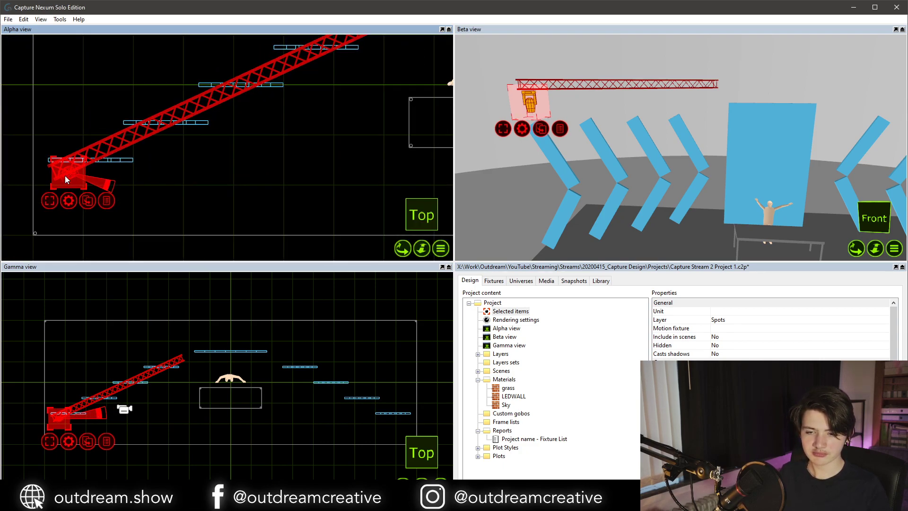
pyautogui.scroll(-4, 64, 175)
pyautogui.click(245, 107)
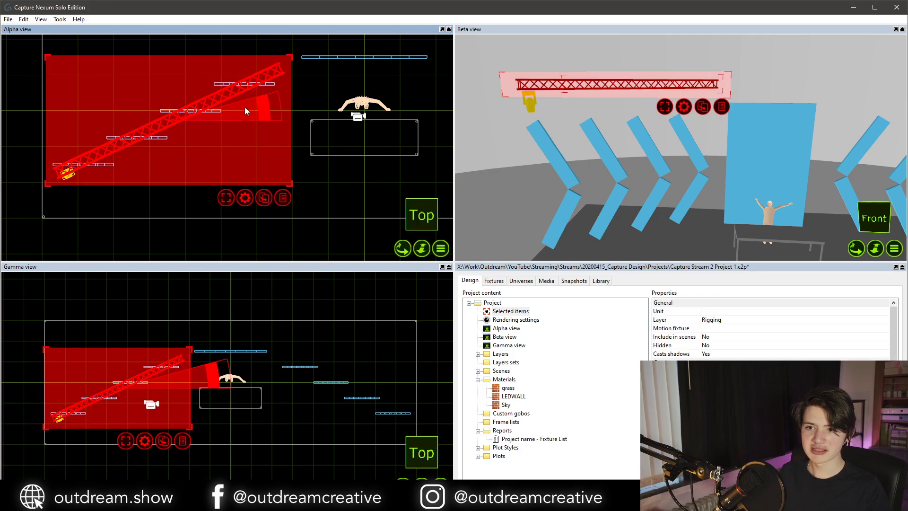
pyautogui.moveTo(245, 107); pyautogui.dragTo(257, 149)
pyautogui.click(206, 155)
pyautogui.click(69, 174)
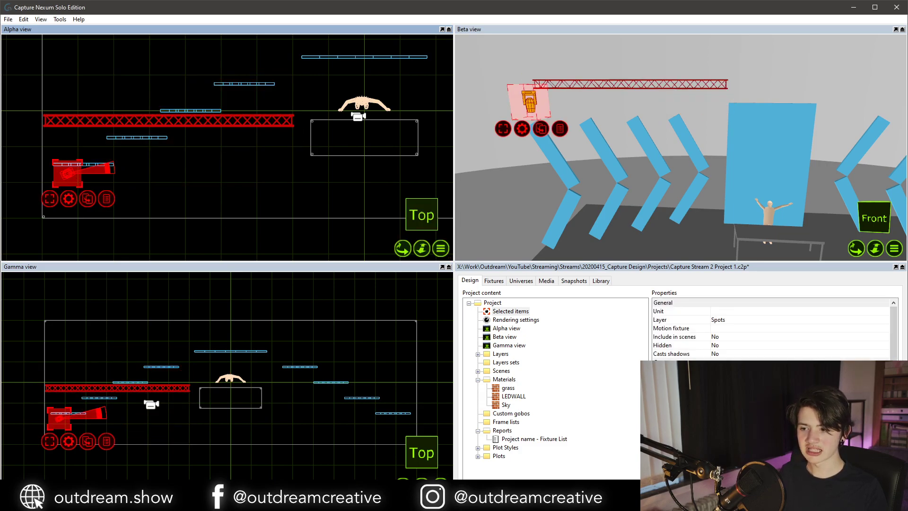
# Move the selected MegaPointe under the outer left end of the truss.
pyautogui.moveTo(69, 175); pyautogui.dragTo(66, 132)
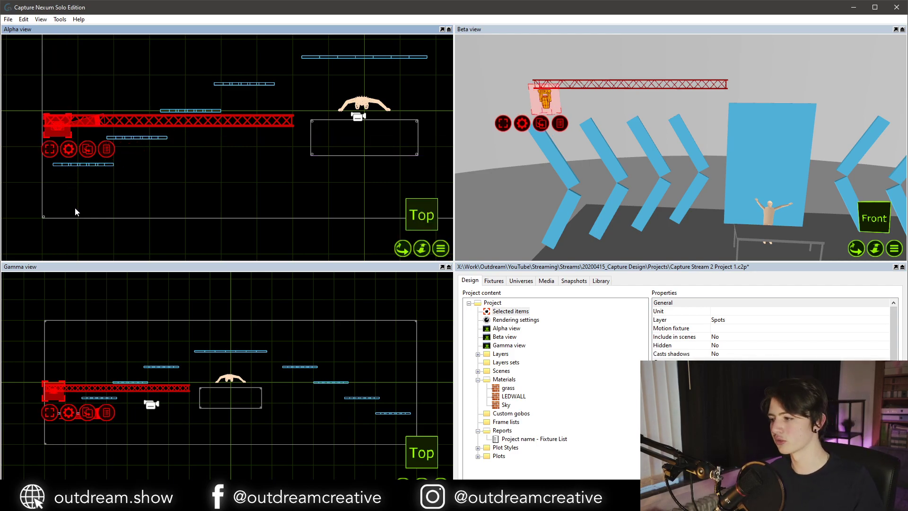
pyautogui.hotkey('ctrl', 't')
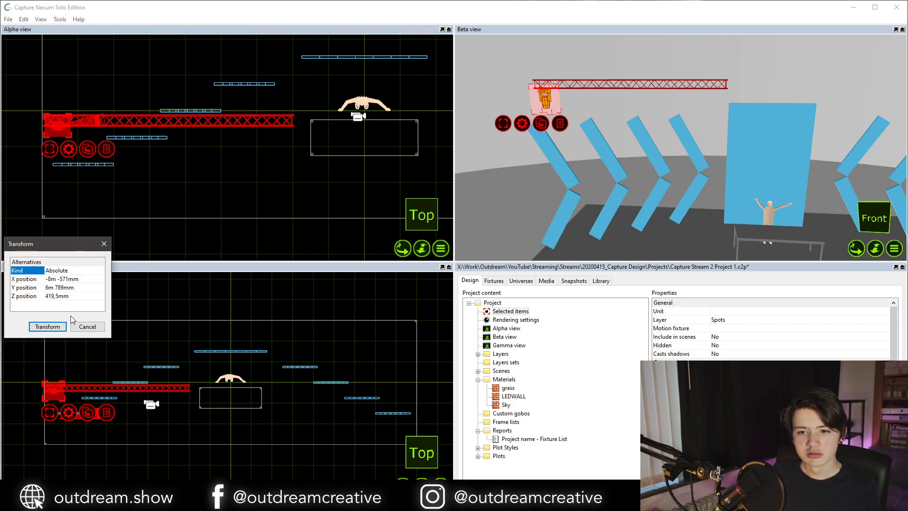
pyautogui.click(69, 284)
pyautogui.click(78, 325)
# Clone the MegaPointe once along the truss with an X offset of 1 m and a Y offset of 0 m.
pyautogui.hotkey('ctrl', 'd')
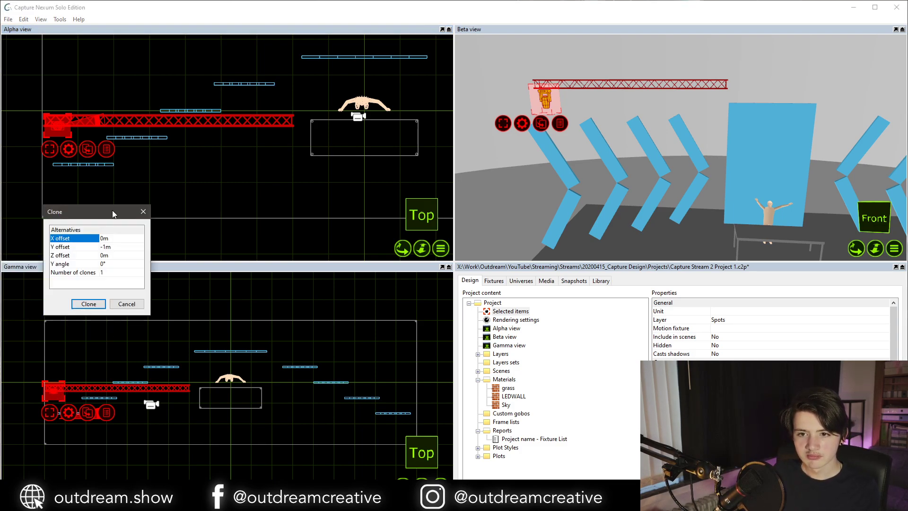
pyautogui.click(115, 245)
pyautogui.write('0')
pyautogui.press('Return')
pyautogui.click(115, 239)
pyautogui.write('1.')
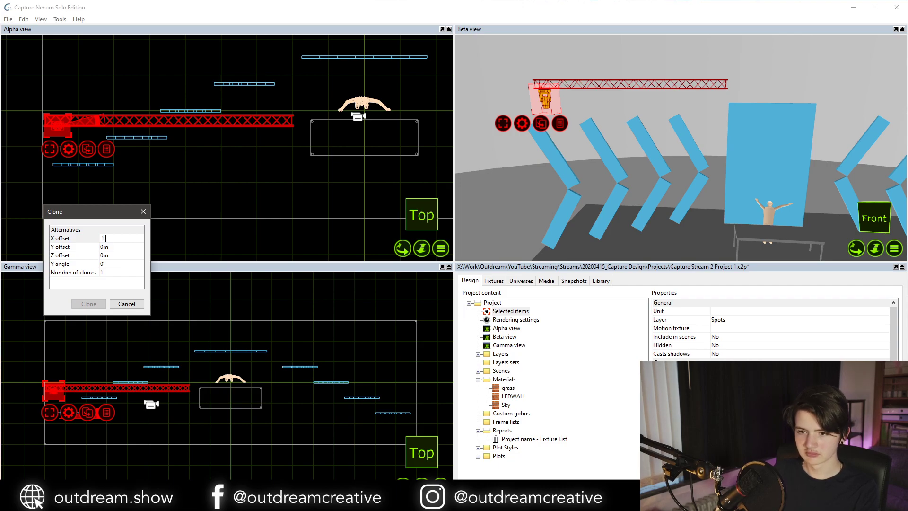
pyautogui.press('Return')
pyautogui.click(88, 302)
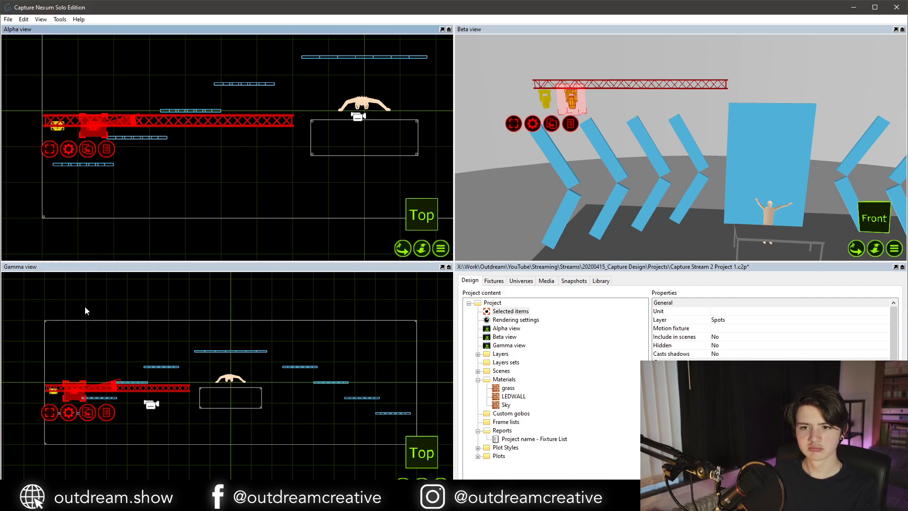
# Clone the MegaPointe five more times at 1 m spacing to fill the truss with seven fixtures, and clear the selection.
pyautogui.hotkey('ctrl', 'd')
pyautogui.click(81, 346)
pyautogui.hotkey('ctrl', 'd')
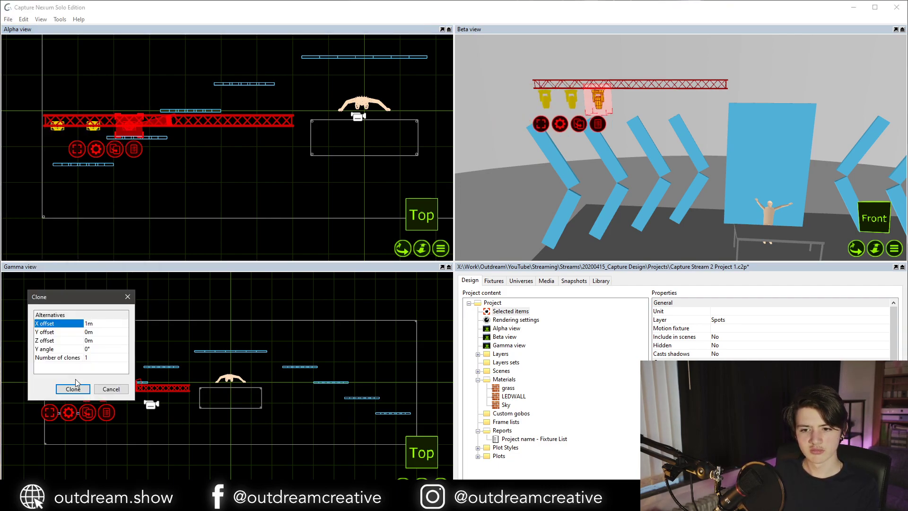
pyautogui.click(73, 389)
pyautogui.hotkey('ctrl', 'd')
pyautogui.click(67, 430)
pyautogui.hotkey('ctrl', 'd')
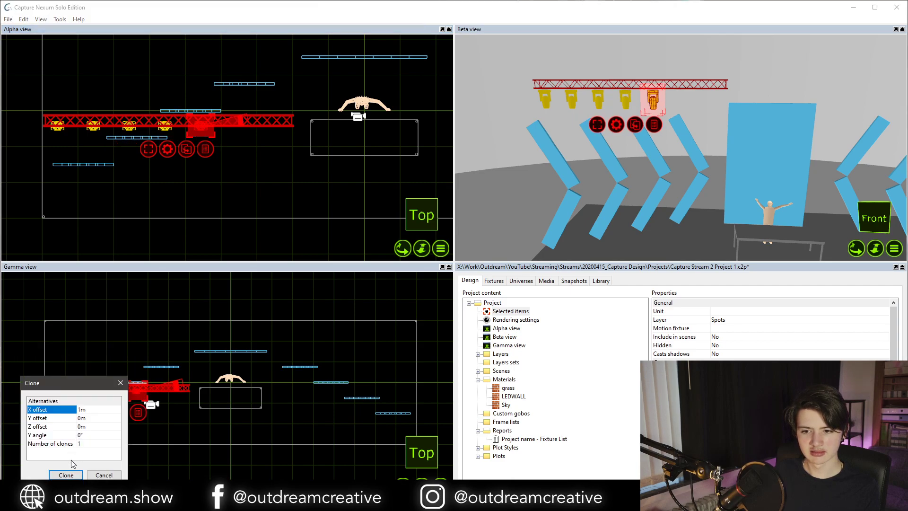
pyautogui.click(65, 475)
pyautogui.hotkey('ctrl', 'd')
pyautogui.click(60, 495)
pyautogui.press('Escape')
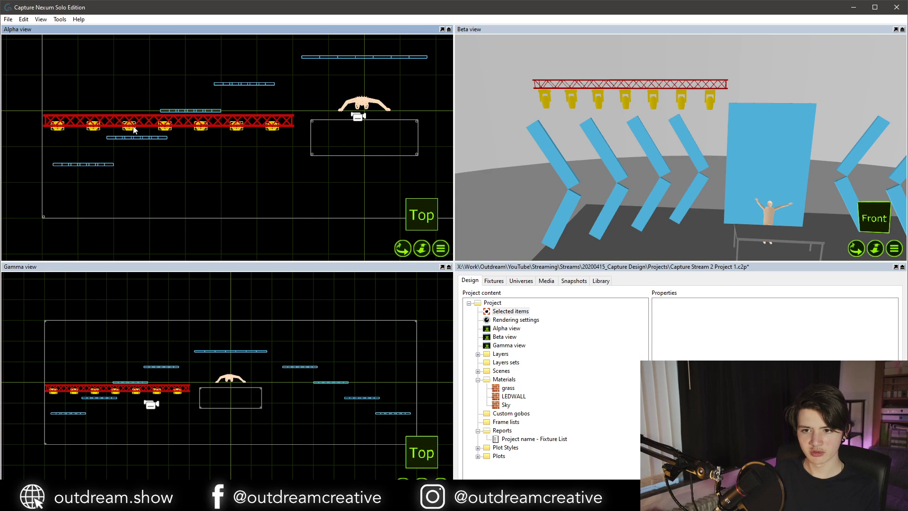
# Delete the two MegaPointes nearest the inner end of the truss.
pyautogui.click(275, 132)
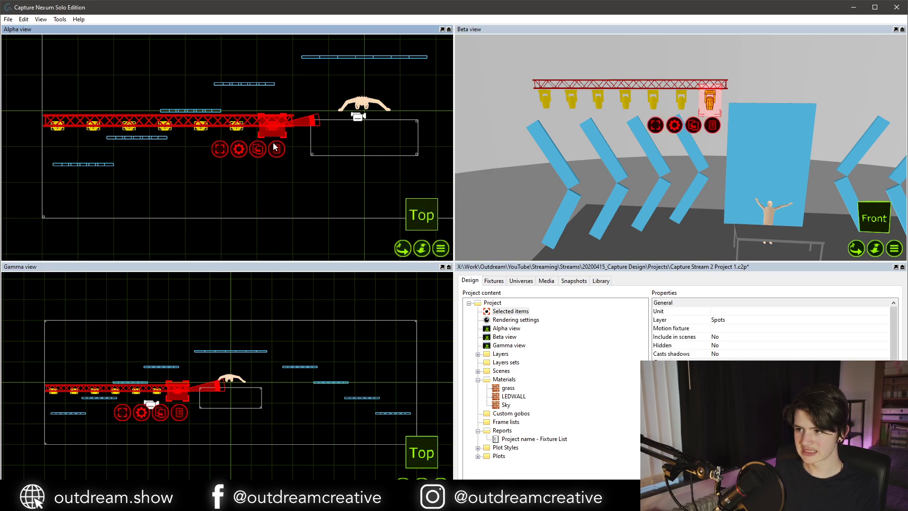
pyautogui.click(276, 148)
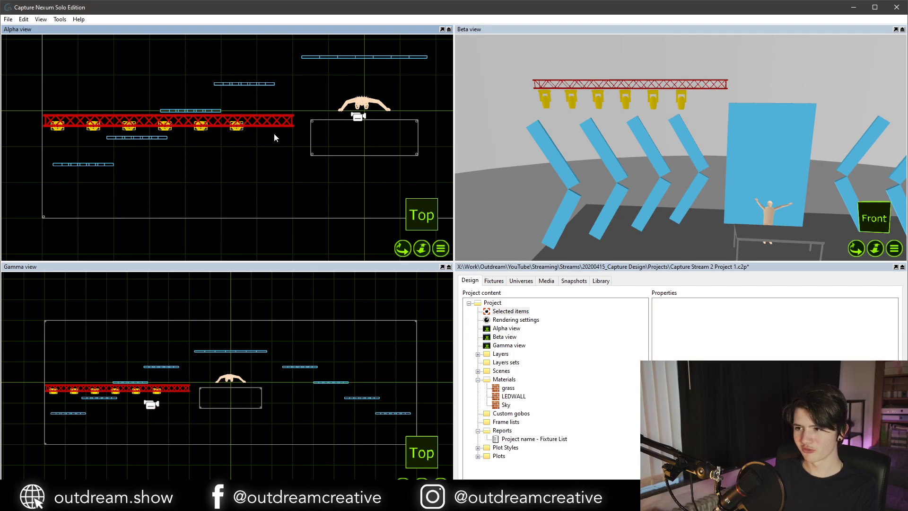
pyautogui.click(241, 128)
pyautogui.press('Delete')
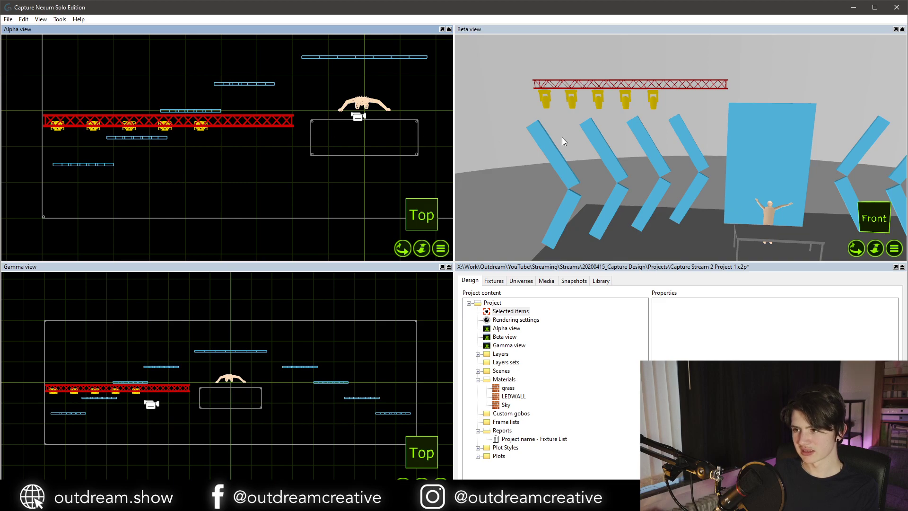
# Move the innermost remaining MegaPointe to the truss's inner end by setting its absolute X position to -2m -571mm.
pyautogui.moveTo(566, 135); pyautogui.dragTo(566, 118, button='middle')
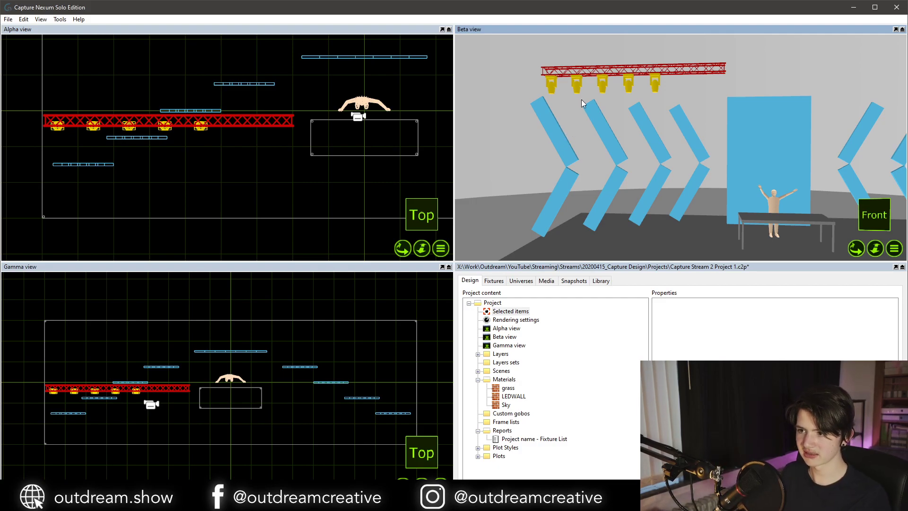
pyautogui.click(656, 83)
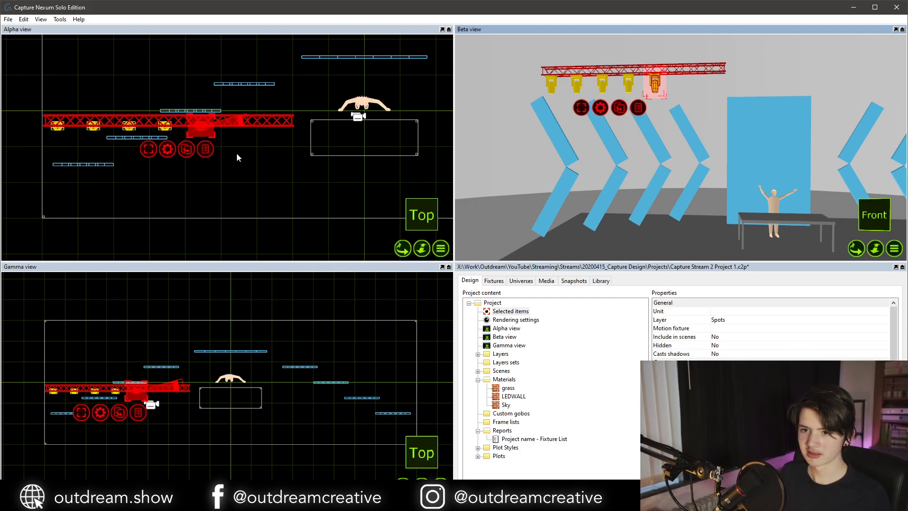
pyautogui.doubleClick(198, 128)
pyautogui.click(198, 120)
pyautogui.moveTo(193, 118); pyautogui.dragTo(189, 116)
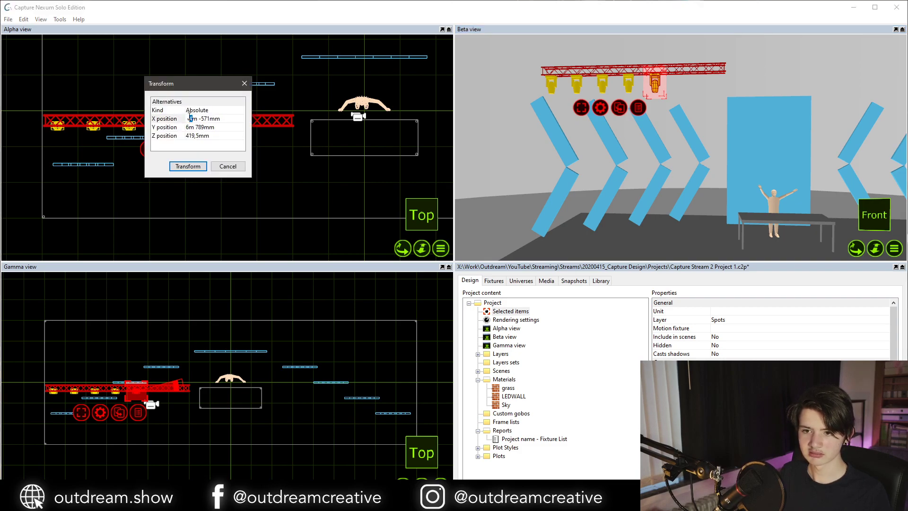
pyautogui.write('2')
pyautogui.press('Return')
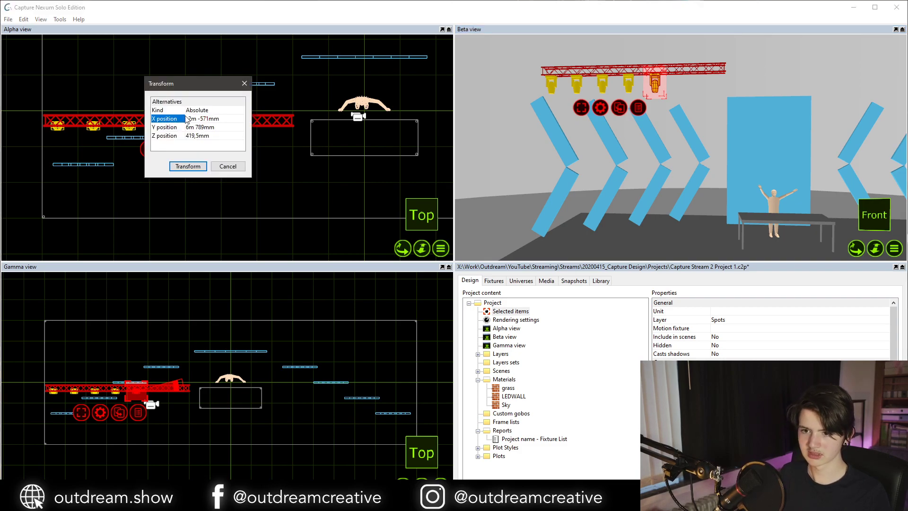
pyautogui.click(193, 168)
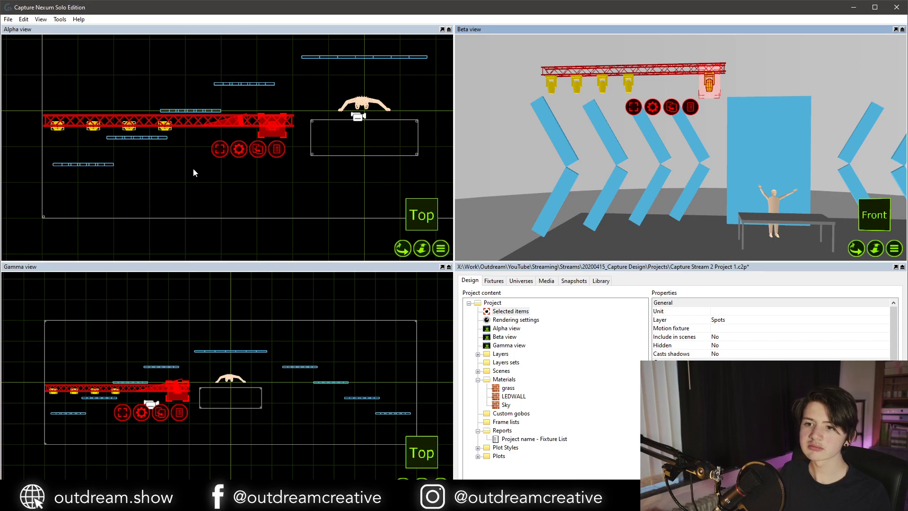
# Select all five MegaPointes and spread them evenly in the horizontal direction along the truss.
pyautogui.keyDown('ctrl'); pyautogui.click(159, 129); pyautogui.keyUp('ctrl')
pyautogui.keyDown('ctrl'); pyautogui.click(132, 127); pyautogui.keyUp('ctrl')
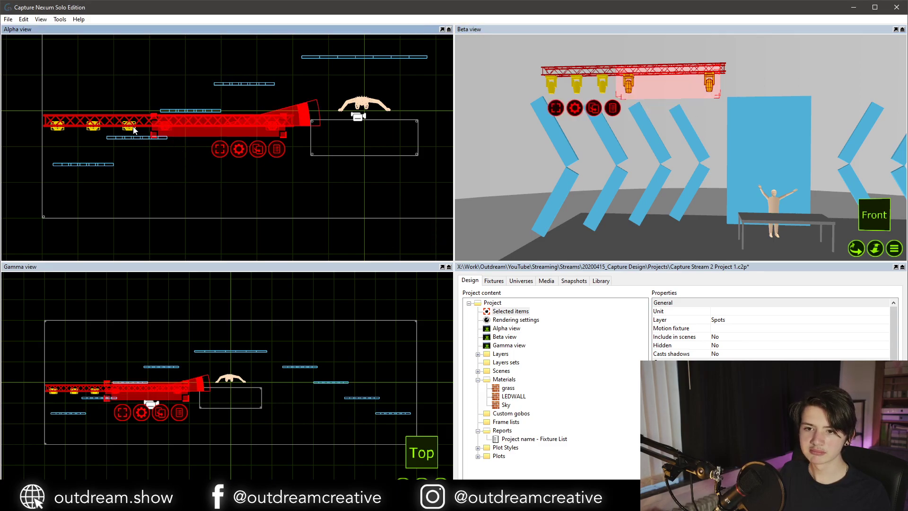
pyautogui.doubleClick(89, 129)
pyautogui.hotkey('ctrl', 'e')
pyautogui.click(92, 129)
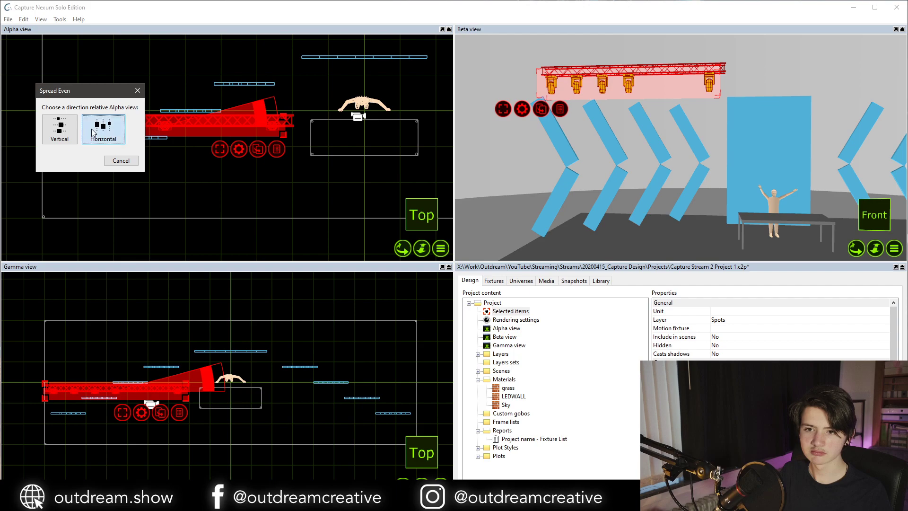
pyautogui.click(93, 133)
pyautogui.press('Escape')
# Rotate the truss together with its five MegaPointes by 25° to follow the staggered LED panels, and nudge it slightly along X.
pyautogui.doubleClick(110, 128)
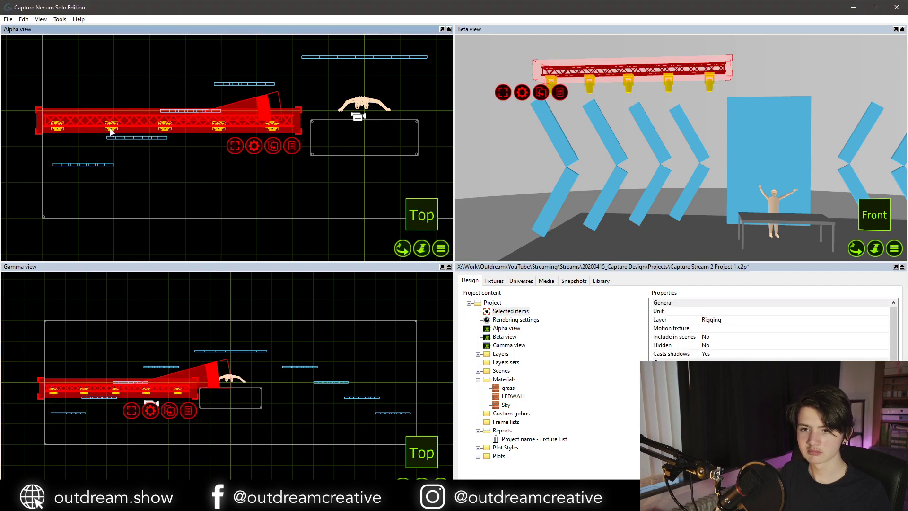
pyautogui.moveTo(262, 111); pyautogui.dragTo(257, 65)
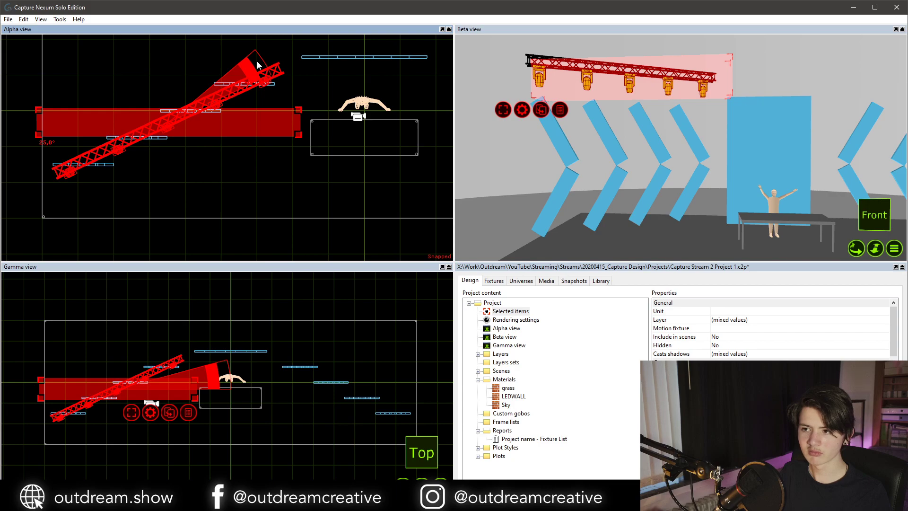
pyautogui.moveTo(257, 65); pyautogui.dragTo(258, 65)
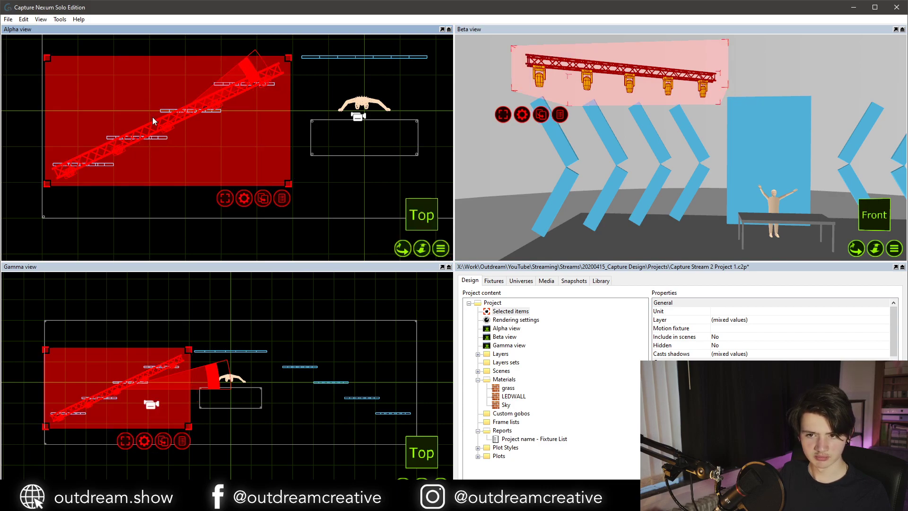
pyautogui.moveTo(153, 121); pyautogui.dragTo(155, 123)
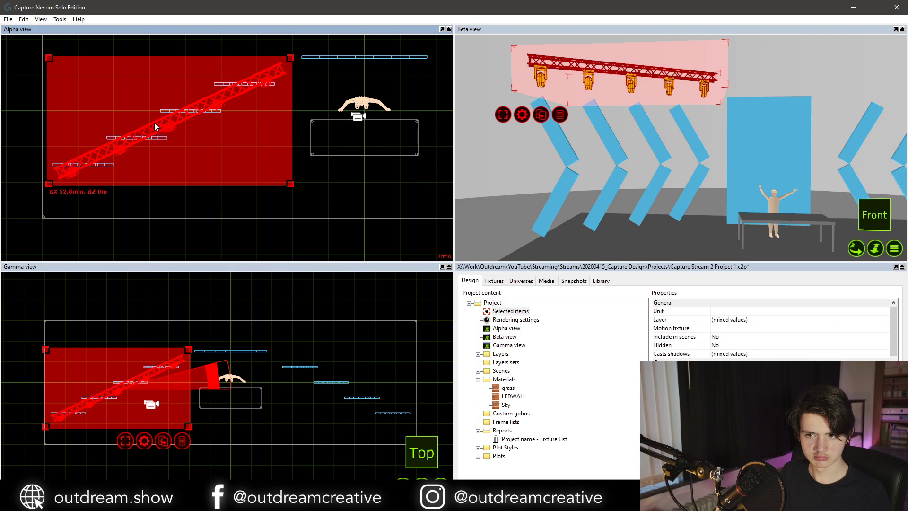
pyautogui.moveTo(154, 122); pyautogui.dragTo(154, 123)
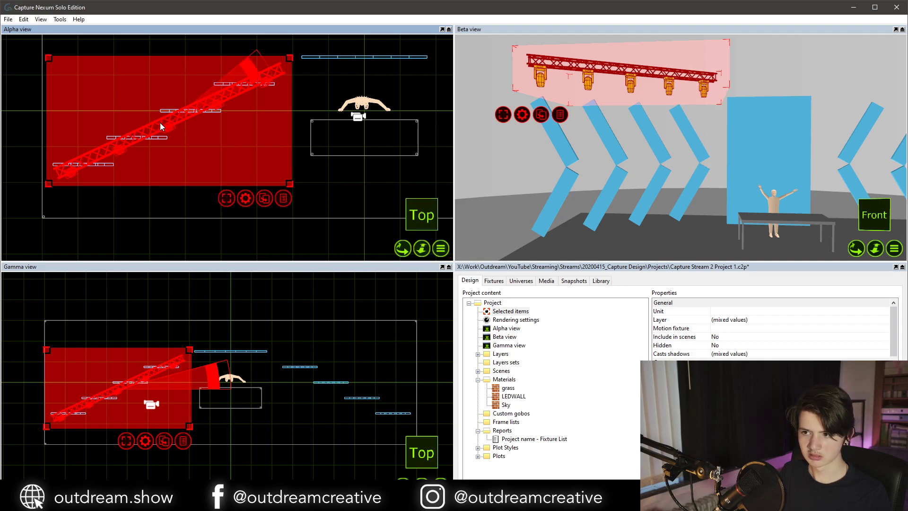
# Shift the angled truss and its MegaPointes outward toward the stage's left edge.
pyautogui.scroll(-3, 561, 145)
pyautogui.click(560, 145)
pyautogui.moveTo(611, 148); pyautogui.dragTo(564, 148, button='middle')
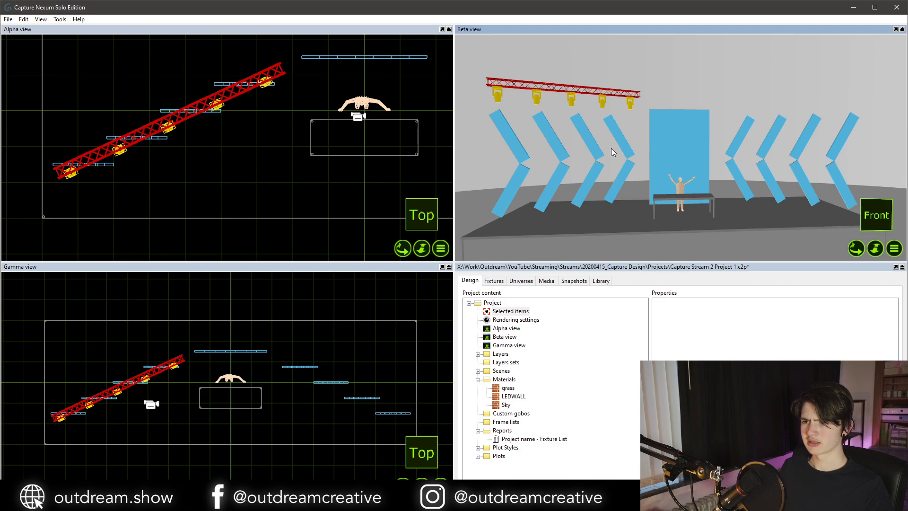
pyautogui.click(160, 119)
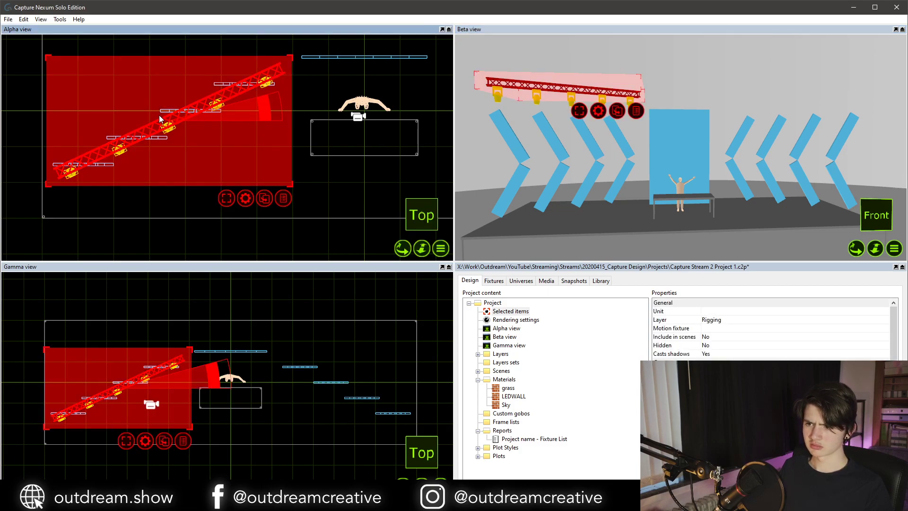
pyautogui.moveTo(165, 128)
pyautogui.mouseDown()
pyautogui.moveTo(172, 116)
pyautogui.moveTo(163, 115)
pyautogui.mouseUp()
pyautogui.press('Escape')
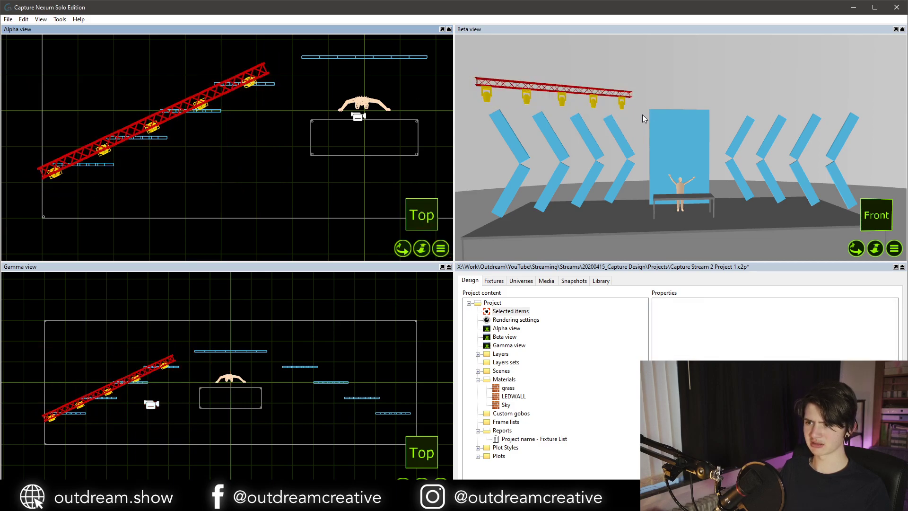
# Switch the Beta view to the live lighting display, keeping the Alpha view in wireframe.
pyautogui.hotkey('ctrl', 'l')
pyautogui.hotkey('ctrl', 'w')
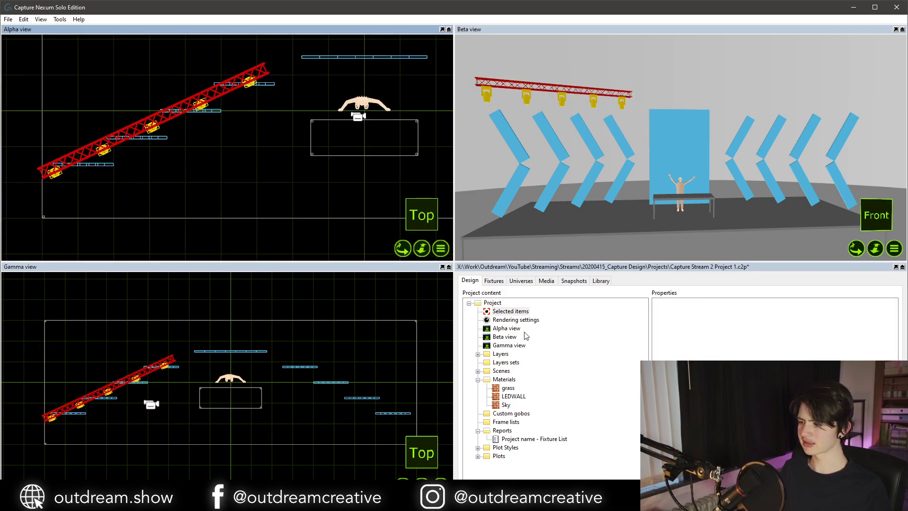
pyautogui.hotkey('ctrl', 'l')
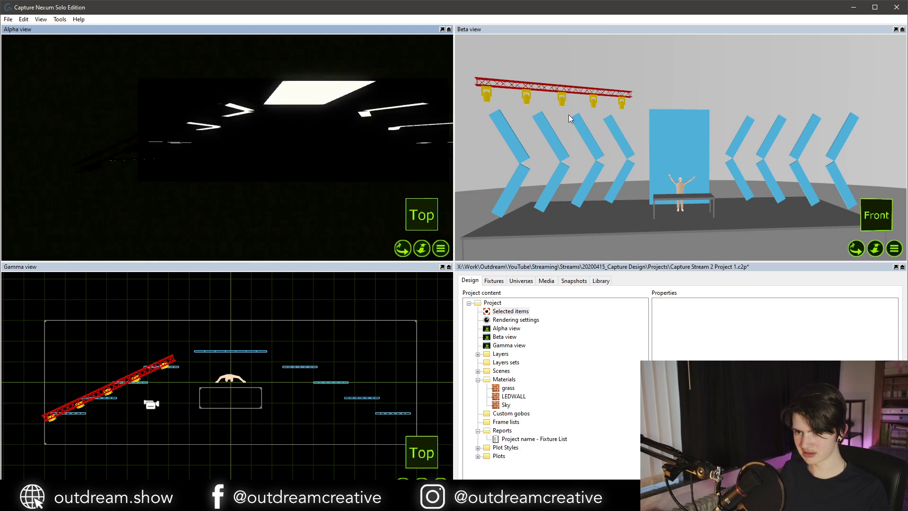
pyautogui.hotkey('ctrl', 'l')
pyautogui.click(580, 28)
pyautogui.hotkey('ctrl', 'l')
# Select all five MegaPointes in the Beta view and raise their light intensity to about half in the fixture controls.
pyautogui.click(592, 100)
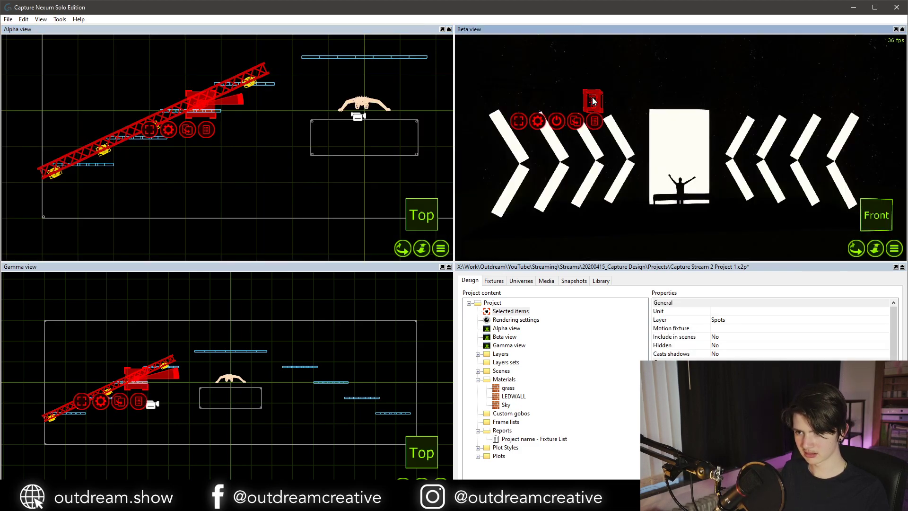
pyautogui.click(592, 100)
pyautogui.click(577, 129)
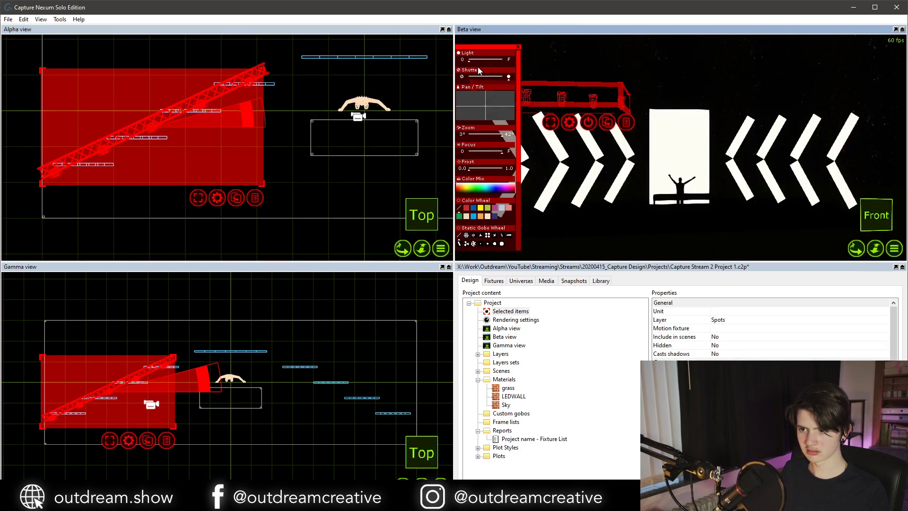
pyautogui.moveTo(470, 60); pyautogui.dragTo(483, 61)
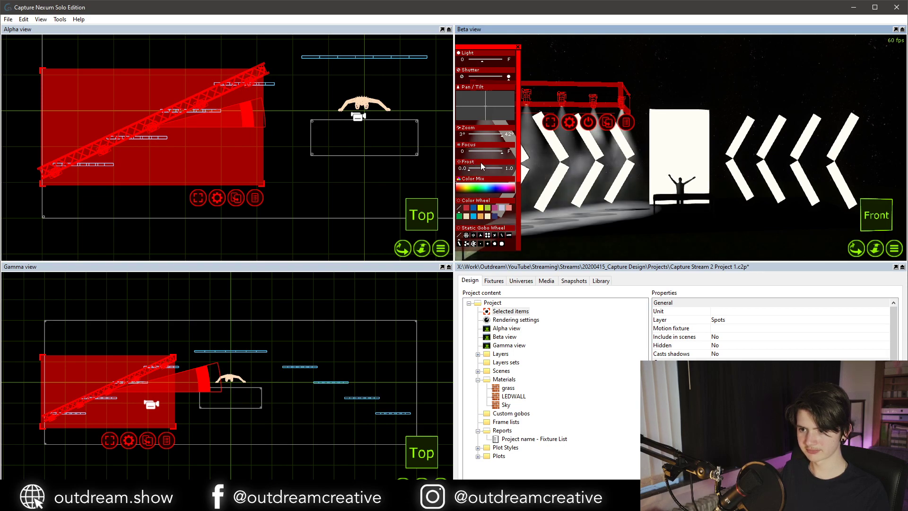
# Narrow the zoom of the MegaPointes and tilt their beams toward the front of the stage, closing the fixture controls.
pyautogui.click(482, 136)
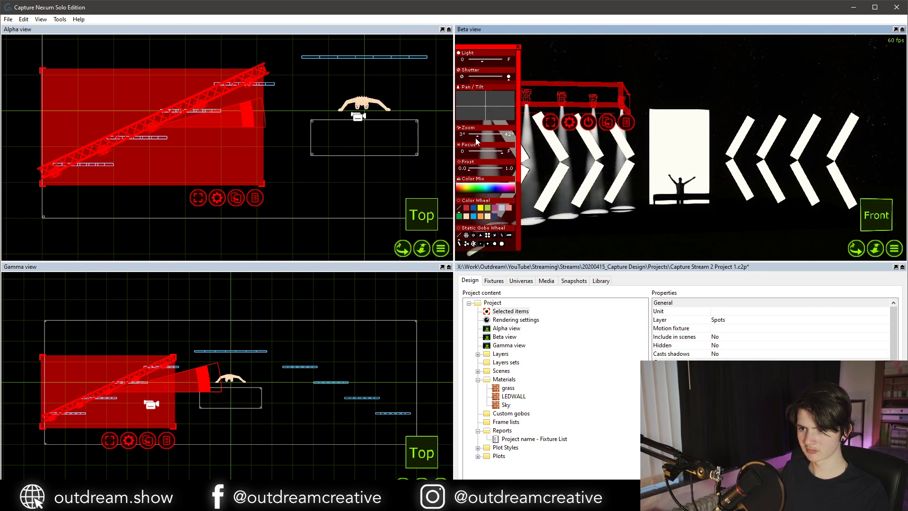
pyautogui.moveTo(475, 137); pyautogui.dragTo(456, 127)
pyautogui.moveTo(487, 100); pyautogui.dragTo(486, 101)
pyautogui.click(524, 57)
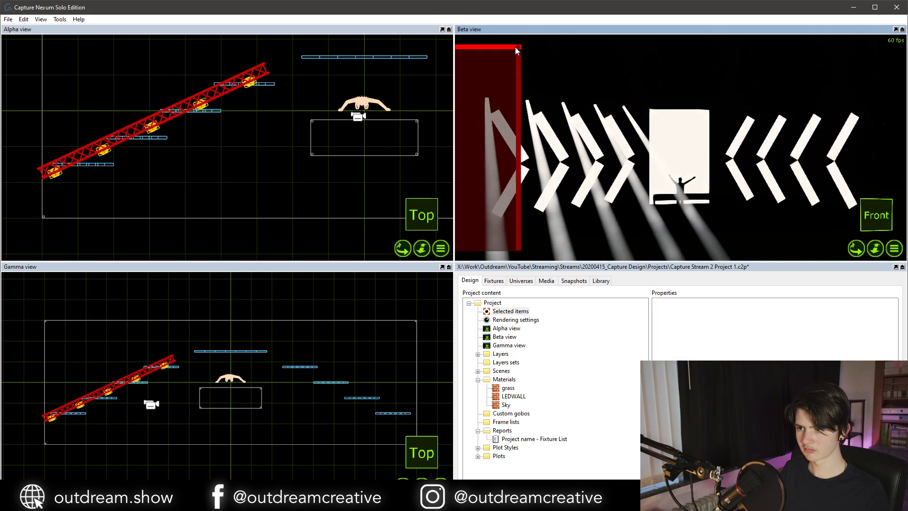
pyautogui.click(518, 47)
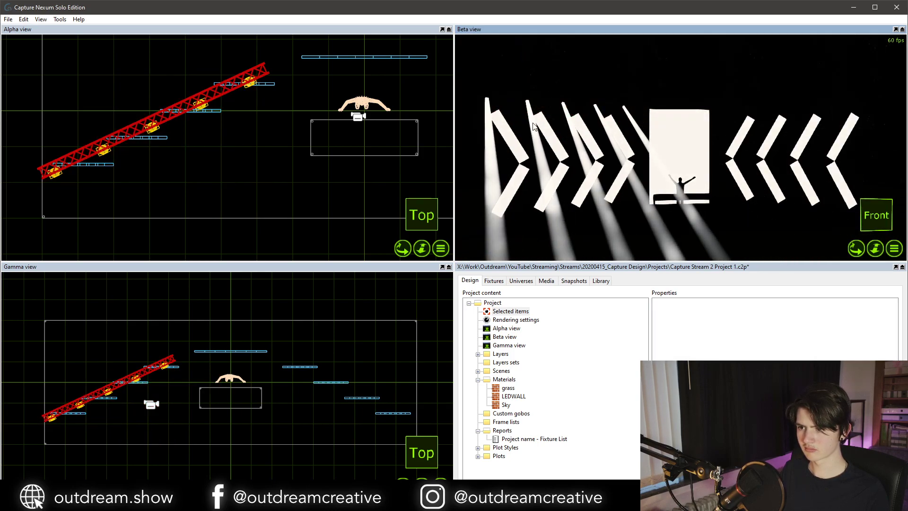
pyautogui.moveTo(522, 56); pyautogui.dragTo(473, 59, button='middle')
pyautogui.moveTo(576, 59); pyautogui.dragTo(533, 123, button='right')
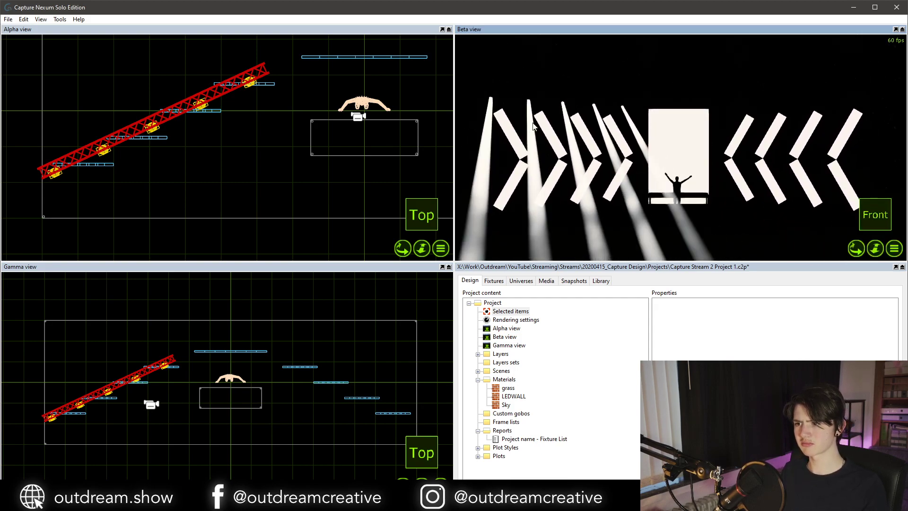
# Pan the five MegaPointes' beams outward past the stage's left side and close the fixture controls.
pyautogui.scroll(-3, 532, 123)
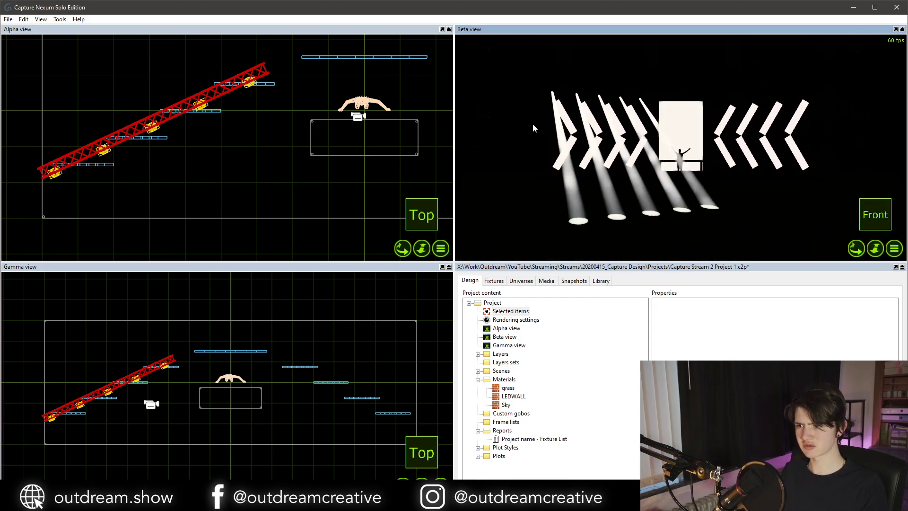
pyautogui.click(554, 97)
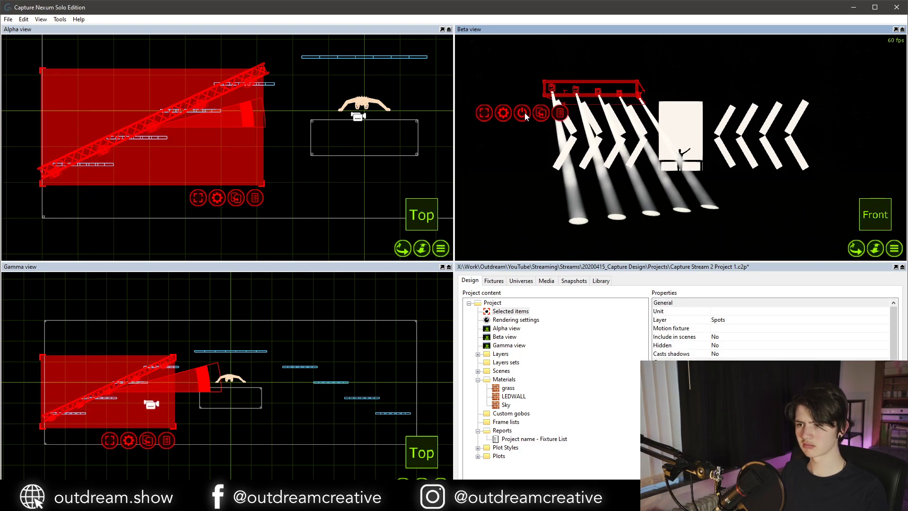
pyautogui.click(523, 113)
pyautogui.click(483, 101)
pyautogui.moveTo(485, 101); pyautogui.dragTo(481, 101)
pyautogui.click(666, 185)
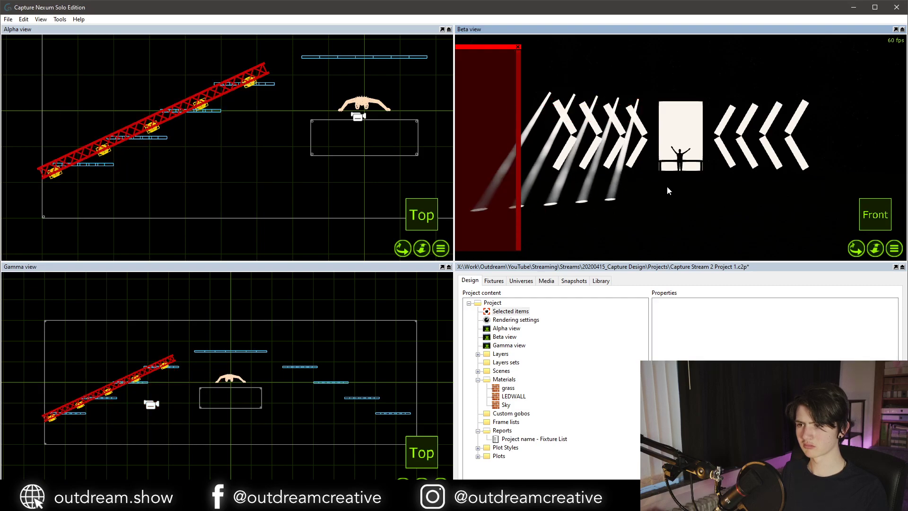
pyautogui.click(518, 47)
# Rotate the angled truss together with its MegaPointes so it runs parallel to the front of the stage.
pyautogui.click(167, 123)
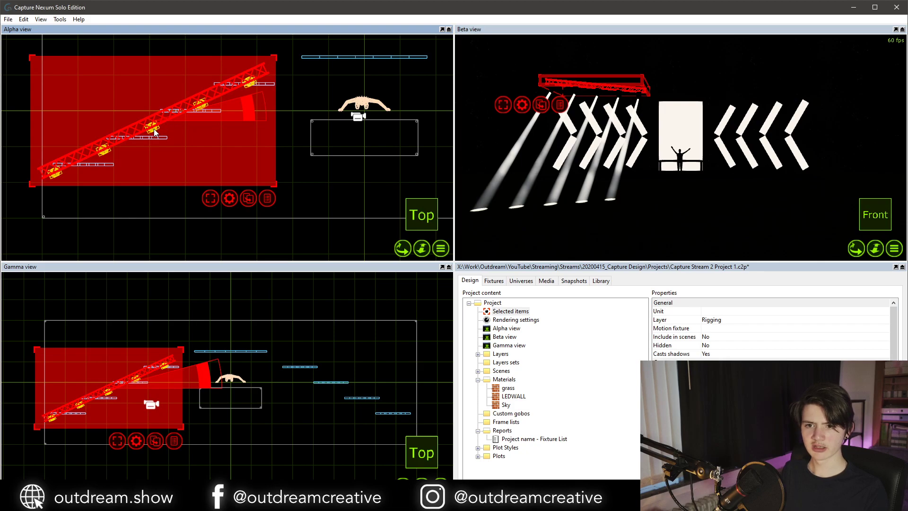
pyautogui.keyDown('ctrl'); pyautogui.click(154, 128); pyautogui.keyUp('ctrl')
pyautogui.hotkey('ctrl', 't')
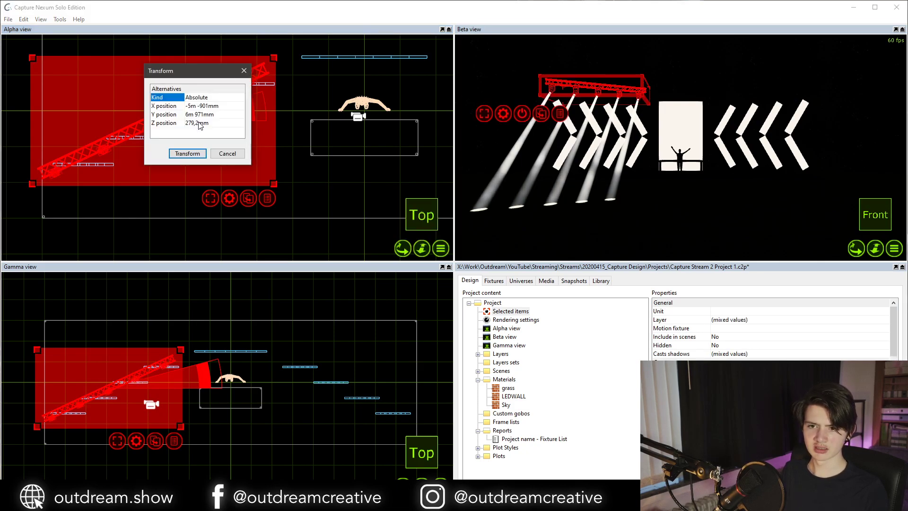
pyautogui.click(217, 153)
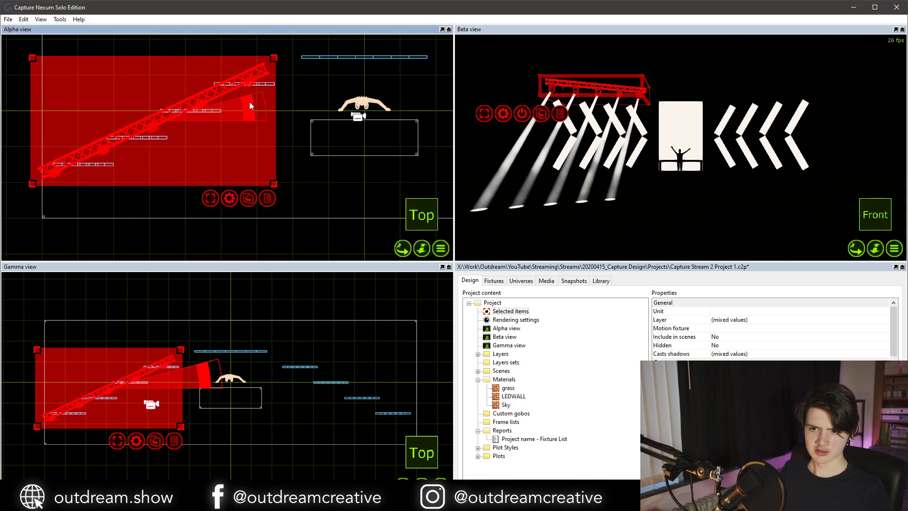
pyautogui.moveTo(250, 105); pyautogui.dragTo(245, 152)
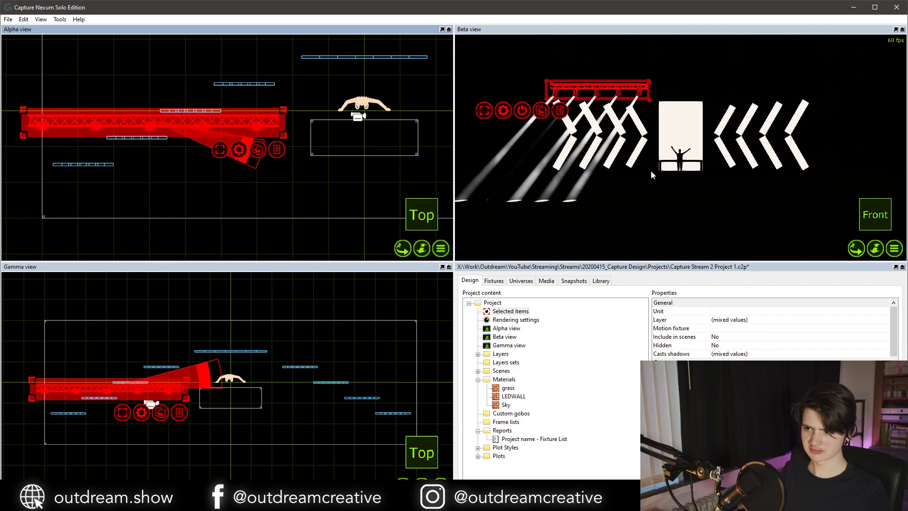
# Switch the Beta view from live lighting to the solid shaded display, framing the truss and LED panels.
pyautogui.press('Tab')
pyautogui.press('Tab')
pyautogui.click(627, 31)
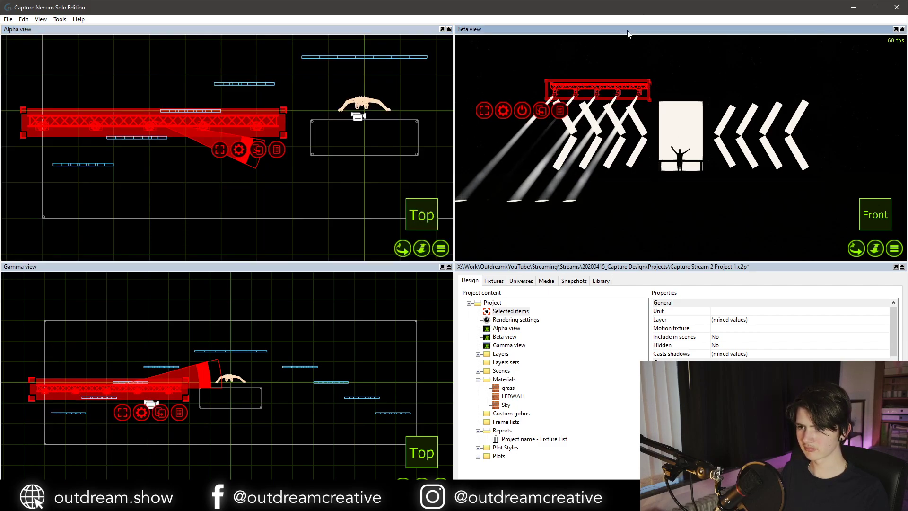
pyautogui.press('Tab')
pyautogui.click(627, 124)
pyautogui.scroll(2, 627, 124)
pyautogui.moveTo(627, 124); pyautogui.dragTo(656, 140, button='middle')
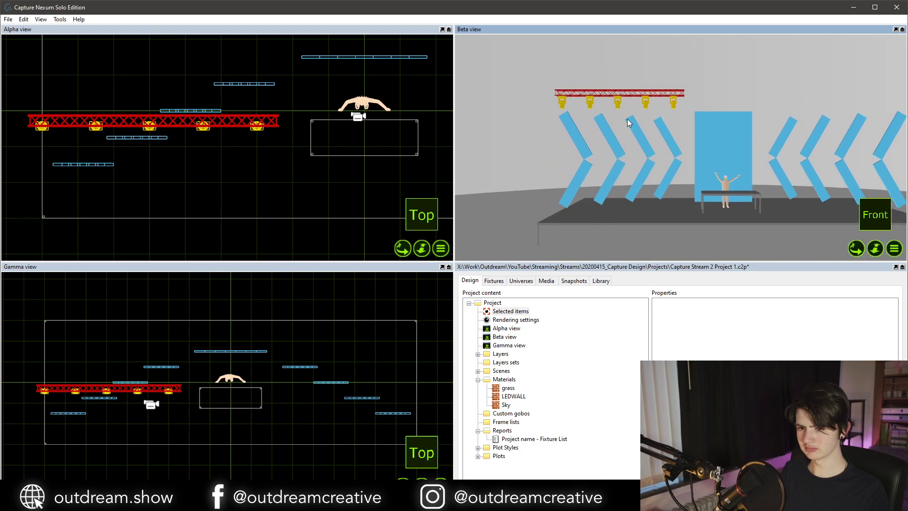
pyautogui.scroll(3, 628, 119)
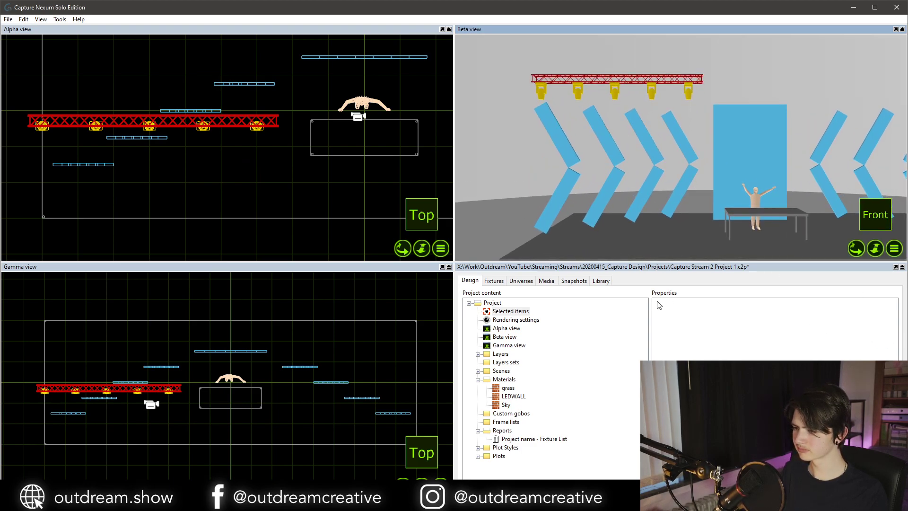
# Search the library for "q-7" and place an SGM Q-7 (80030524) strobe near the outermost left LED panel.
pyautogui.click(601, 280)
pyautogui.write('q')
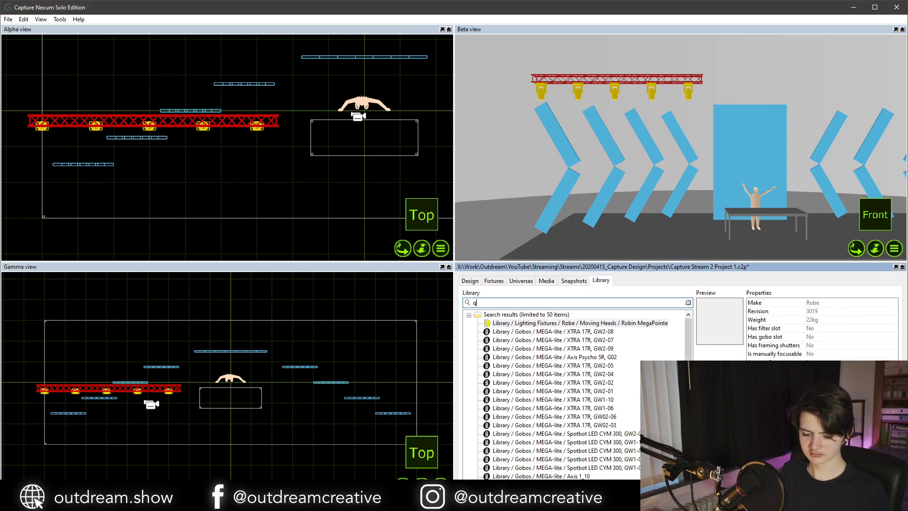
pyautogui.write('-7')
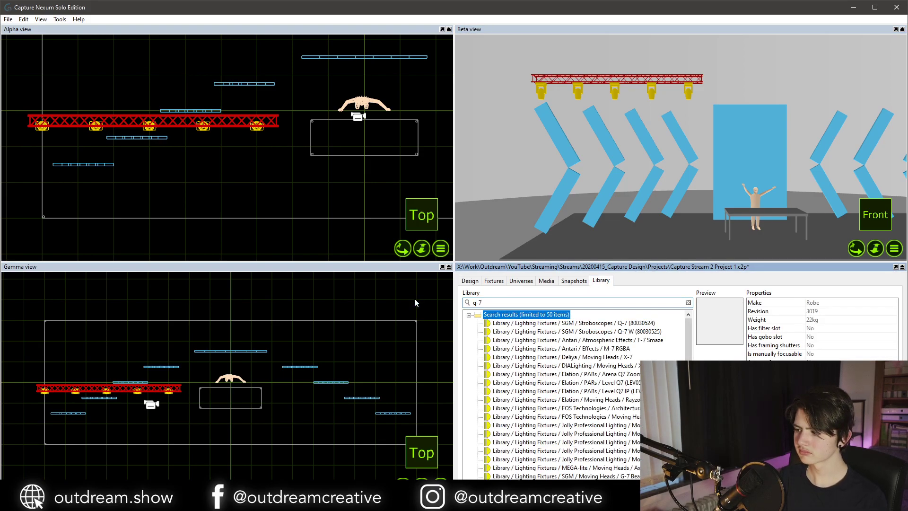
pyautogui.moveTo(558, 325); pyautogui.dragTo(68, 403)
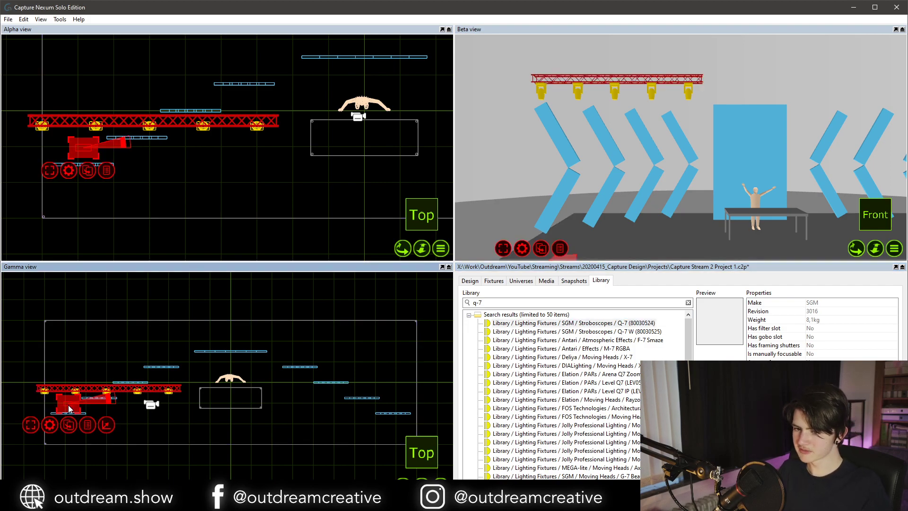
# Raise the strobe from the floor to just below truss height in the Gamma view's right-side projection.
pyautogui.press('r')
pyautogui.moveTo(244, 446); pyautogui.dragTo(242, 322)
pyautogui.click(244, 445)
pyautogui.click(244, 449)
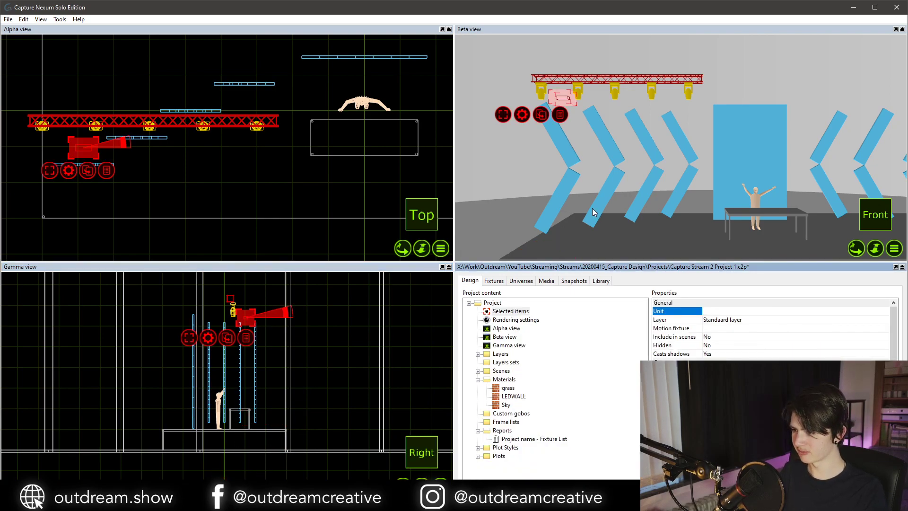
# Assign the new strobe to the Strobes layer.
pyautogui.click(742, 319)
pyautogui.click(738, 321)
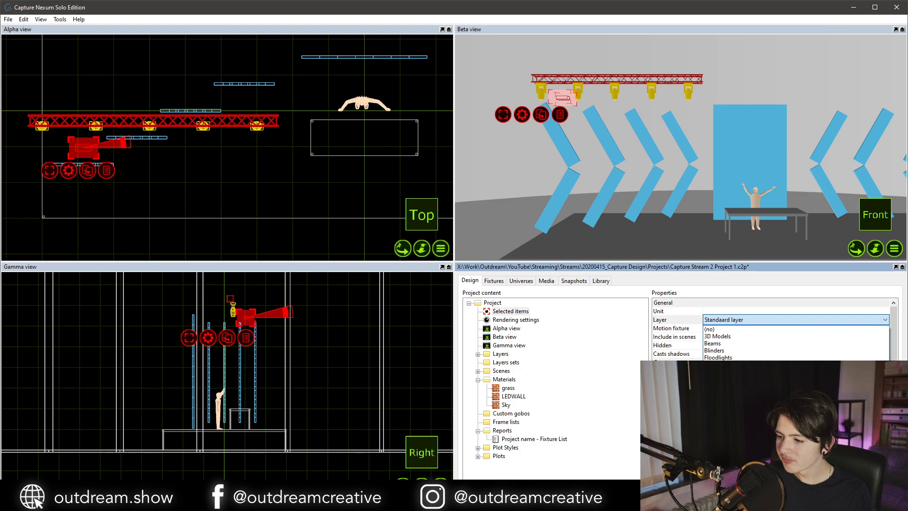
pyautogui.click(714, 400)
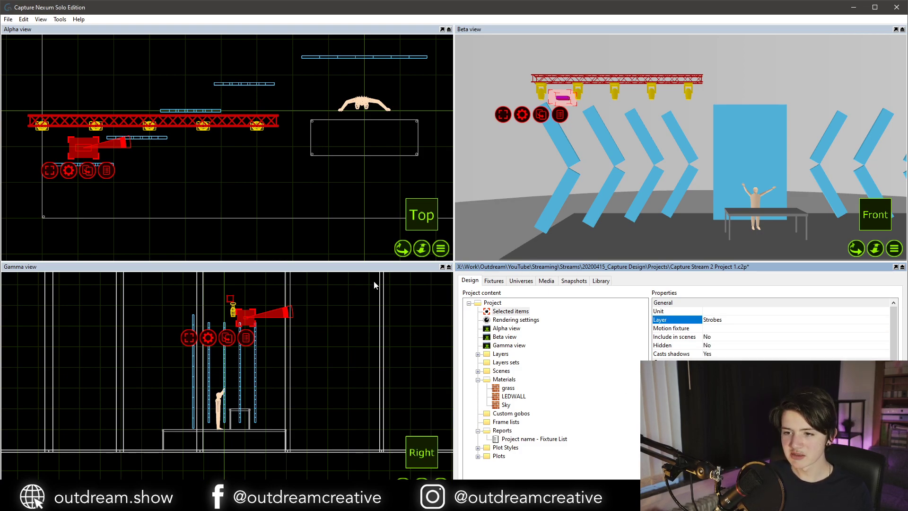
# Rotate the strobe about a quarter turn in the right-side view and move it up to the truss.
pyautogui.click(363, 269)
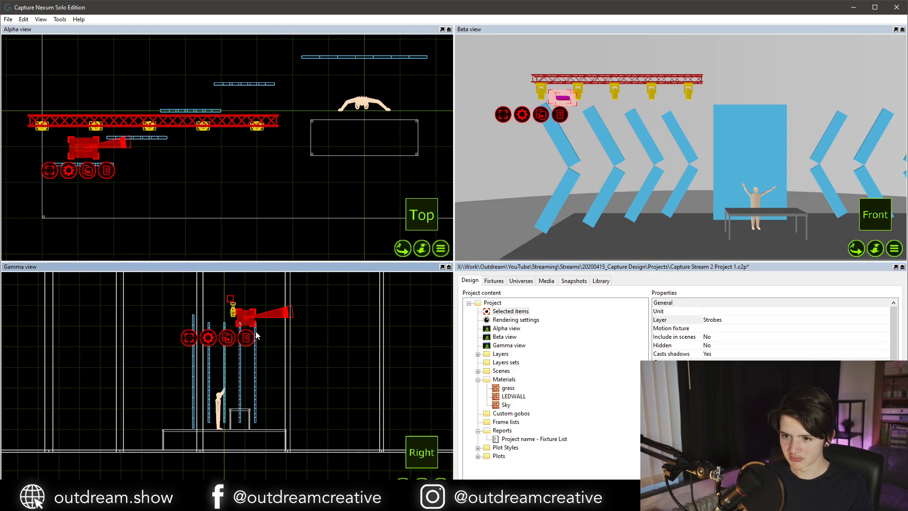
pyautogui.press('f')
pyautogui.press('r')
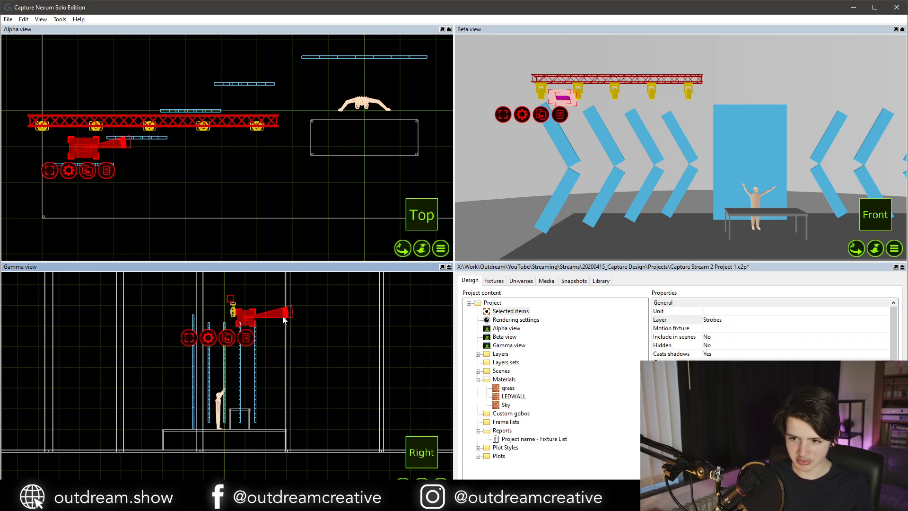
pyautogui.scroll(3, 241, 310)
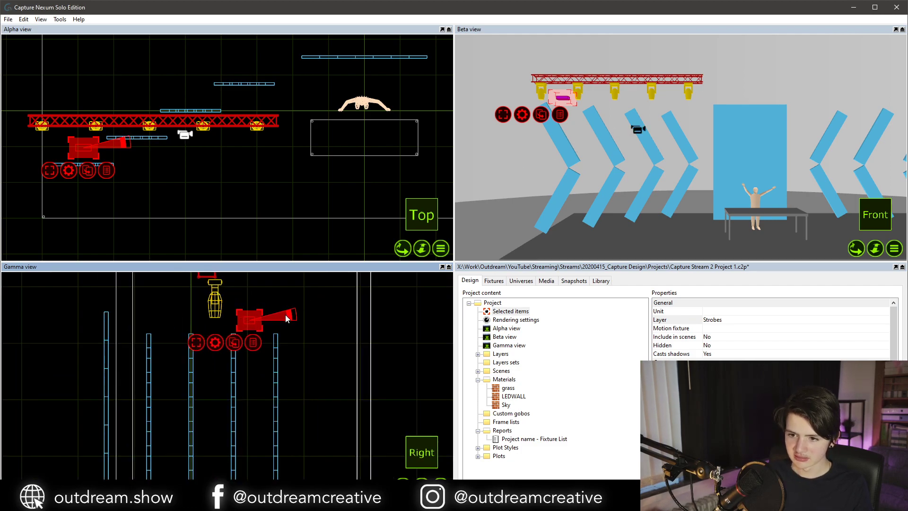
pyautogui.moveTo(286, 316); pyautogui.dragTo(260, 282)
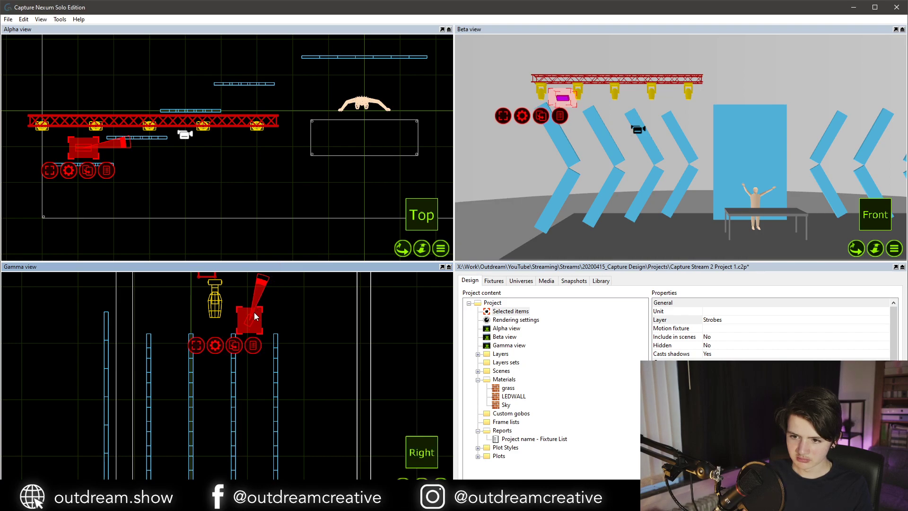
pyautogui.moveTo(254, 313); pyautogui.dragTo(219, 276)
# Slide the strobe between the first two MegaPointes in the Gamma view's front projection, cancelling the clone dialog.
pyautogui.press('f')
pyautogui.scroll(-3, 204, 304)
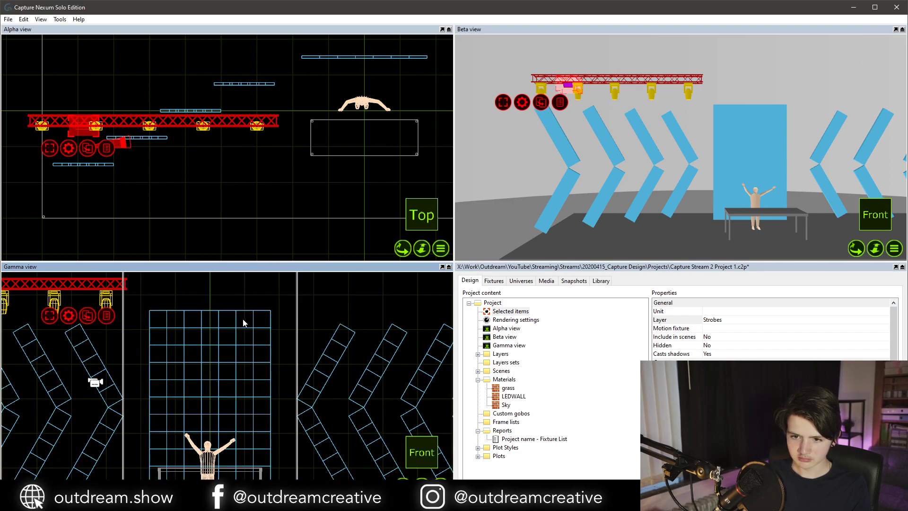
pyautogui.scroll(-1, 243, 320)
pyautogui.moveTo(243, 320); pyautogui.dragTo(343, 336, button='middle')
pyautogui.scroll(3, 123, 326)
pyautogui.moveTo(54, 303); pyautogui.dragTo(35, 302)
pyautogui.moveTo(36, 302); pyautogui.dragTo(98, 316, button='middle')
pyautogui.scroll(-3, 91, 322)
pyautogui.hotkey('ctrl', 'd')
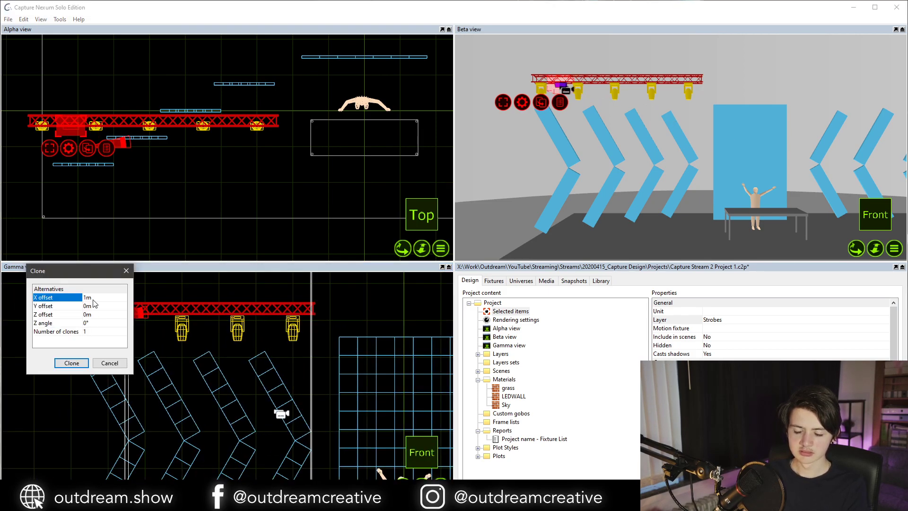
pyautogui.click(100, 364)
# Align the strobe with the truss's front edge in the Alpha top view.
pyautogui.moveTo(96, 319); pyautogui.dragTo(95, 310)
pyautogui.scroll(3, 72, 122)
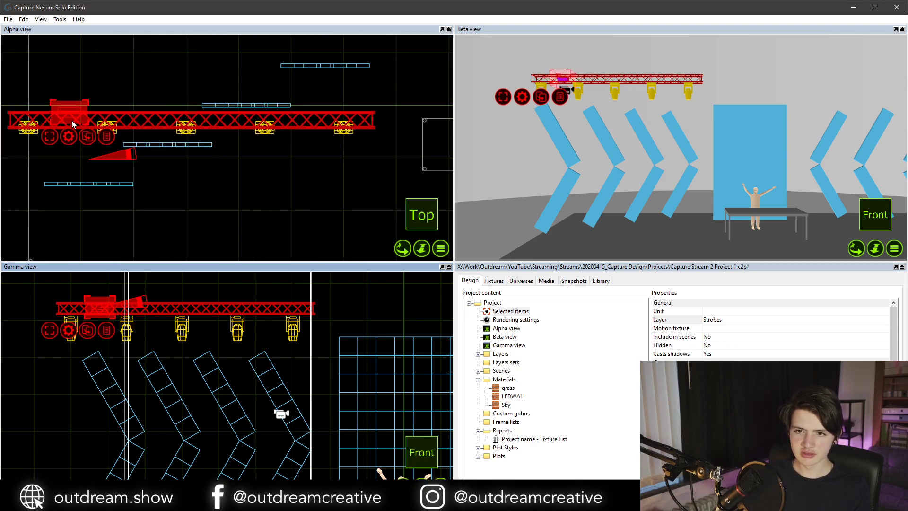
pyautogui.moveTo(71, 114); pyautogui.dragTo(69, 127)
pyautogui.scroll(3, 101, 317)
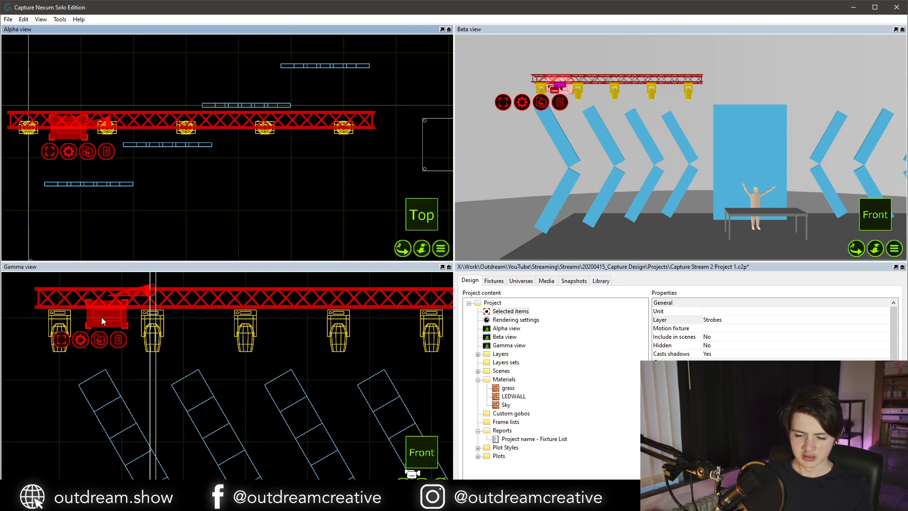
# Lift the strobe above the truss and fine-tune its seat on the top chord in the right-side view.
pyautogui.moveTo(106, 308); pyautogui.dragTo(107, 281)
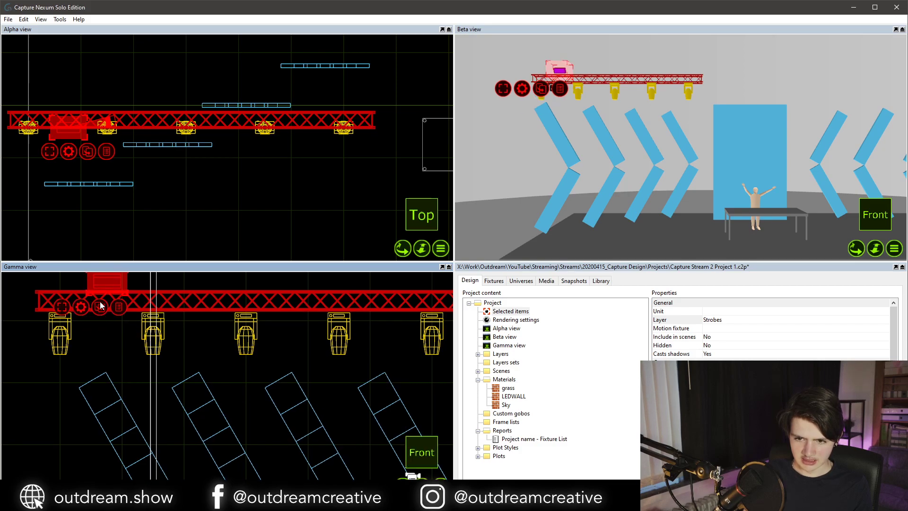
pyautogui.moveTo(107, 298); pyautogui.dragTo(197, 356, button='middle')
pyautogui.scroll(1, 211, 310)
pyautogui.scroll(2, 211, 309)
pyautogui.scroll(4, 219, 339)
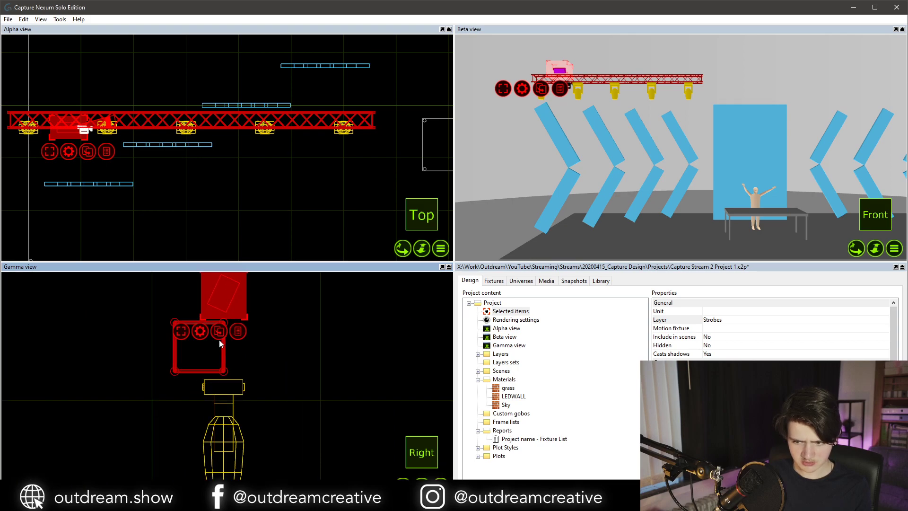
pyautogui.moveTo(223, 302); pyautogui.dragTo(224, 305)
# Clone the strobe twice along the truss, one copy at a time, with a 1 m X offset.
pyautogui.press('f')
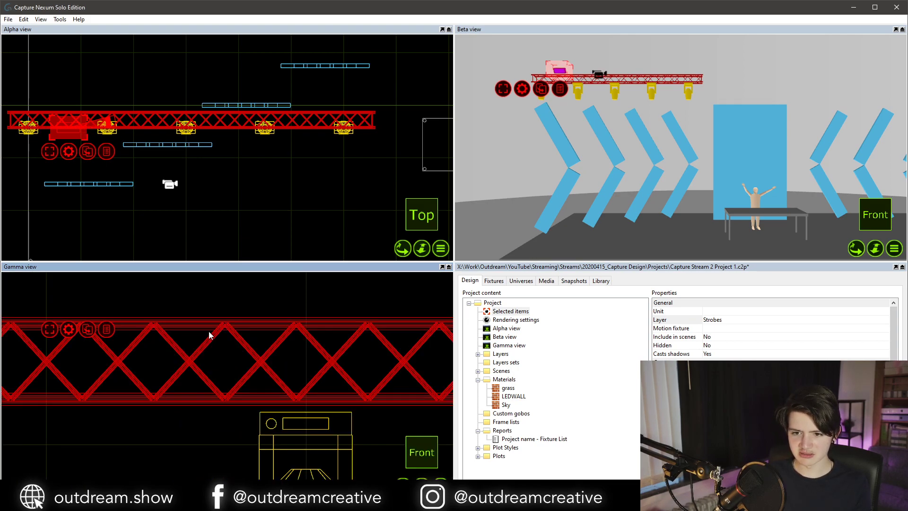
pyautogui.scroll(-5, 208, 336)
pyautogui.scroll(-2, 209, 341)
pyautogui.hotkey('ctrl', 'd')
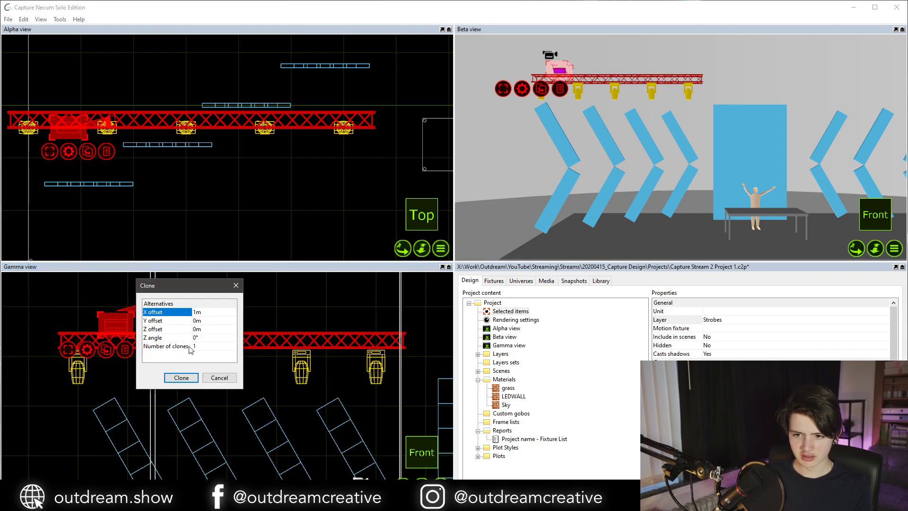
pyautogui.click(178, 377)
pyautogui.hotkey('ctrl', 'd')
pyautogui.click(167, 422)
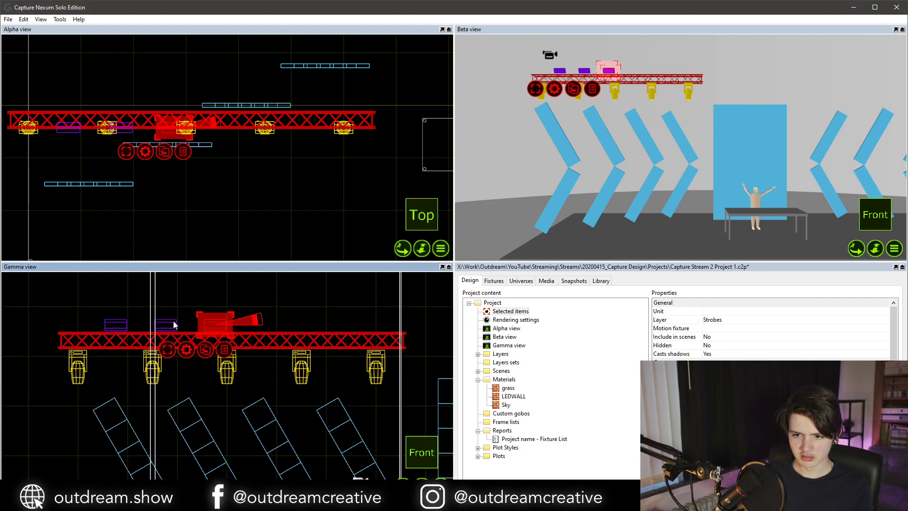
# Distribute the strobes along the truss and add a fourth, so each gap between MegaPointes holds one.
pyautogui.moveTo(210, 322)
pyautogui.mouseDown()
pyautogui.moveTo(202, 318)
pyautogui.moveTo(330, 324)
pyautogui.mouseUp()
pyautogui.click(256, 349)
pyautogui.click(244, 390)
pyautogui.click(192, 315)
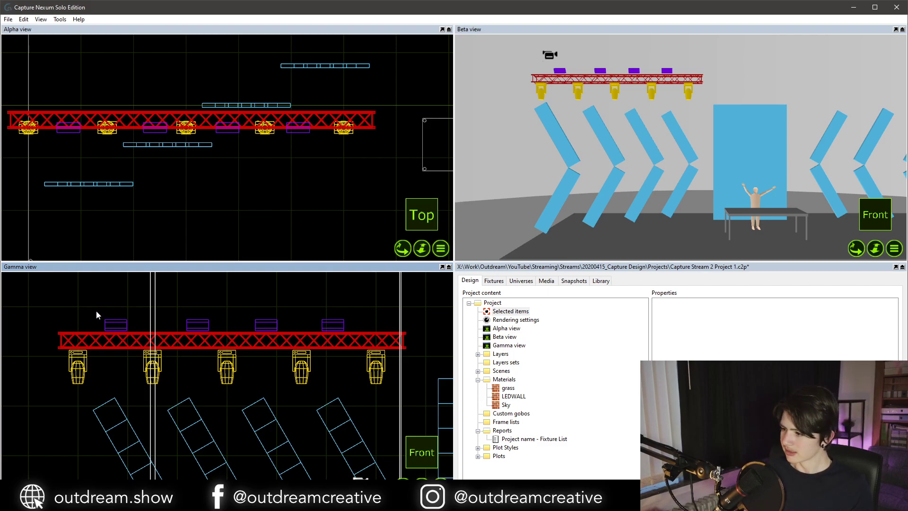
# Try to spread all strobes and MegaPointes evenly in the horizontal direction, and undo it.
pyautogui.moveTo(83, 305); pyautogui.dragTo(122, 326)
pyautogui.moveTo(62, 303); pyautogui.dragTo(407, 391)
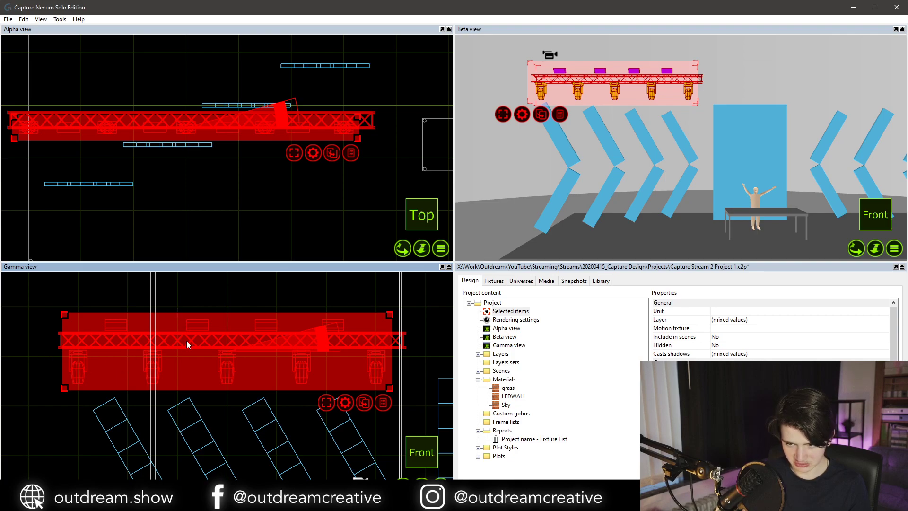
pyautogui.hotkey('ctrl', 'e')
pyautogui.click(236, 337)
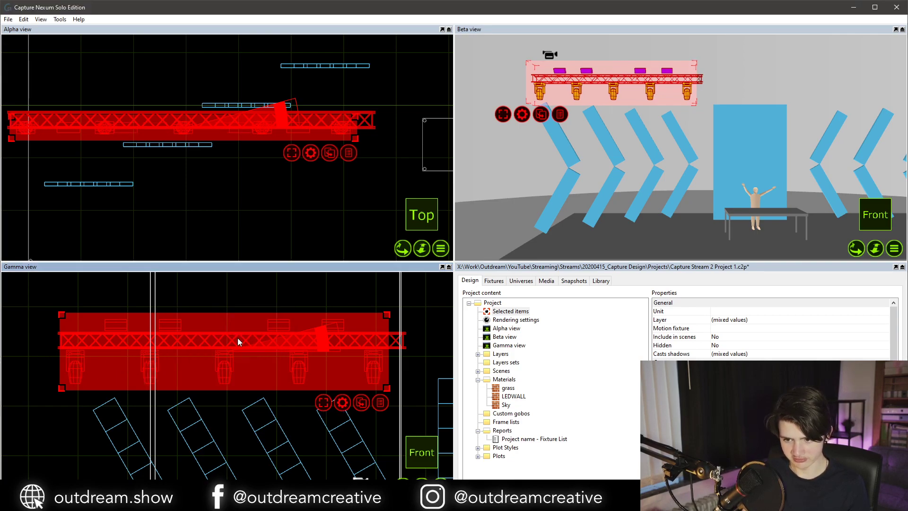
pyautogui.hotkey('ctrl', 'z')
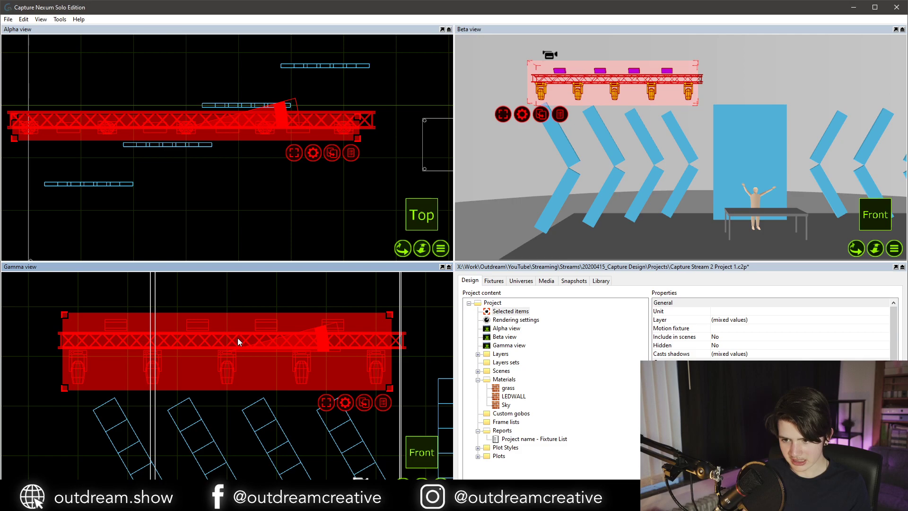
# Move the four strobes together from above the truss down to hang level with the MegaPointes.
pyautogui.press('Escape')
pyautogui.moveTo(79, 309); pyautogui.dragTo(371, 342)
pyautogui.moveTo(212, 326); pyautogui.dragTo(210, 359)
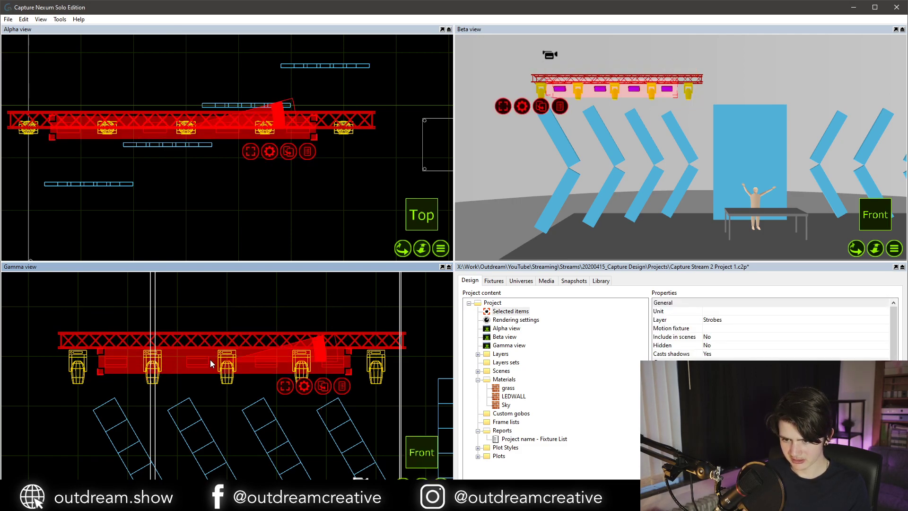
# Try to spread the hanging strobes and MegaPointes evenly along the truss, and undo it.
pyautogui.moveTo(39, 339); pyautogui.dragTo(466, 395)
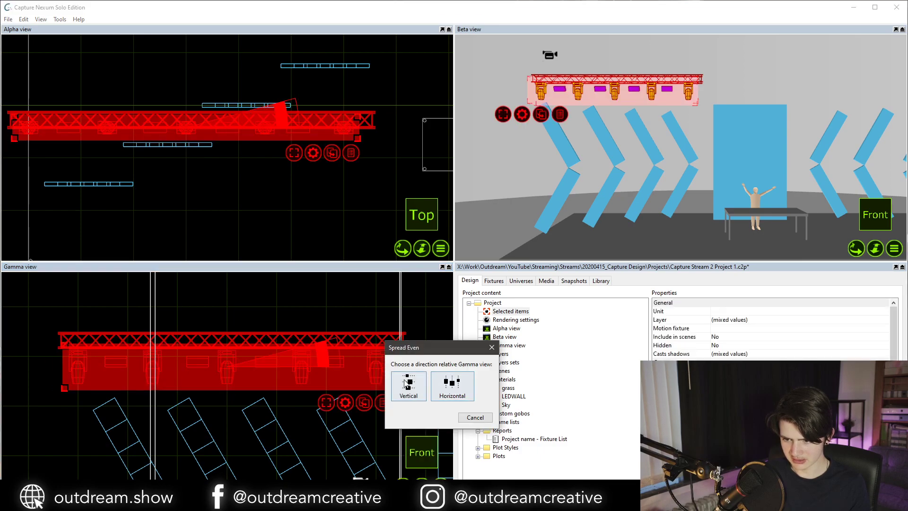
pyautogui.click(453, 388)
pyautogui.hotkey('ctrl', 'z')
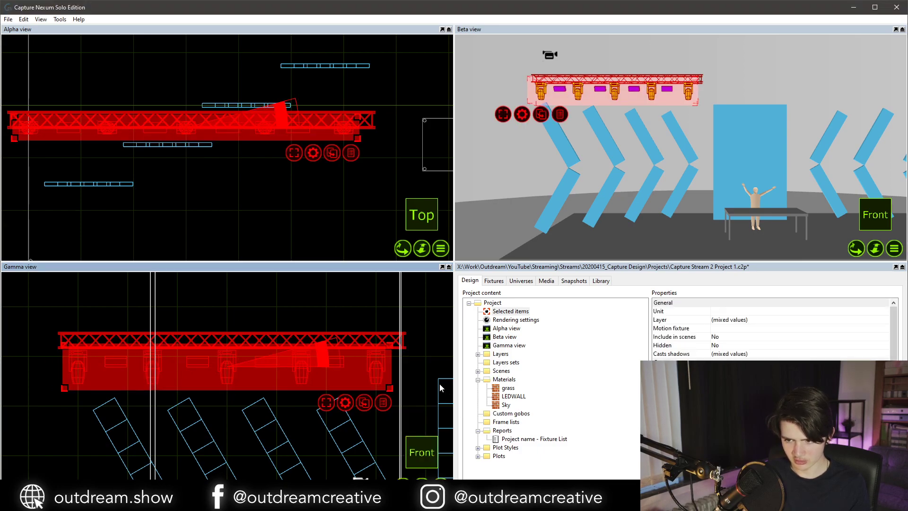
pyautogui.hotkey('ctrl', 'e')
pyautogui.click(418, 382)
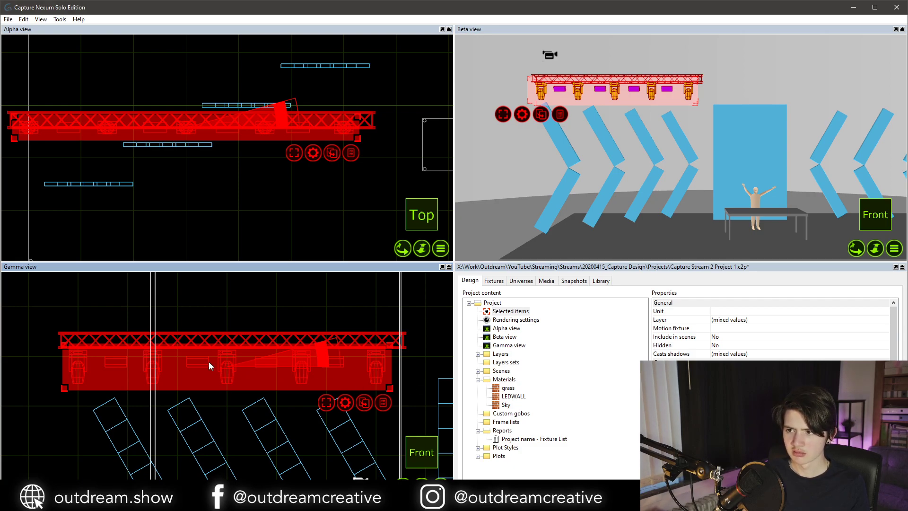
pyautogui.press('Escape')
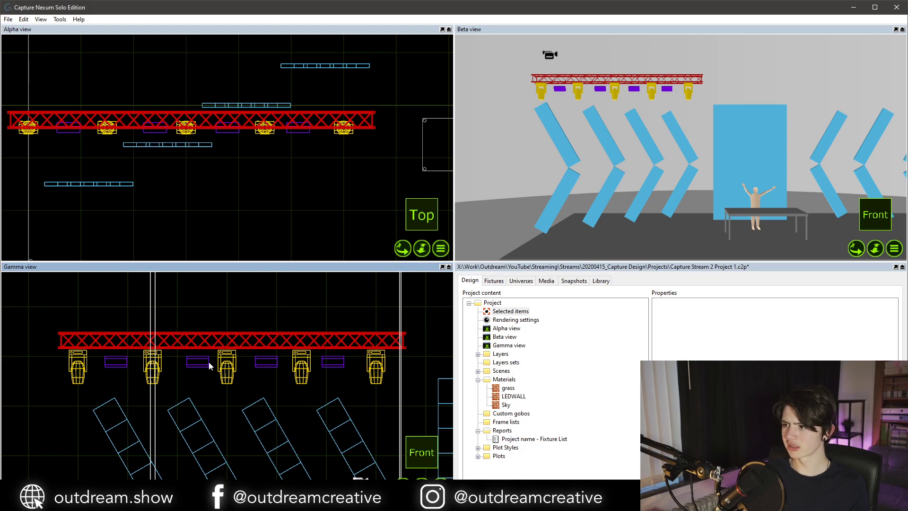
pyautogui.click(71, 360)
pyautogui.press('Escape')
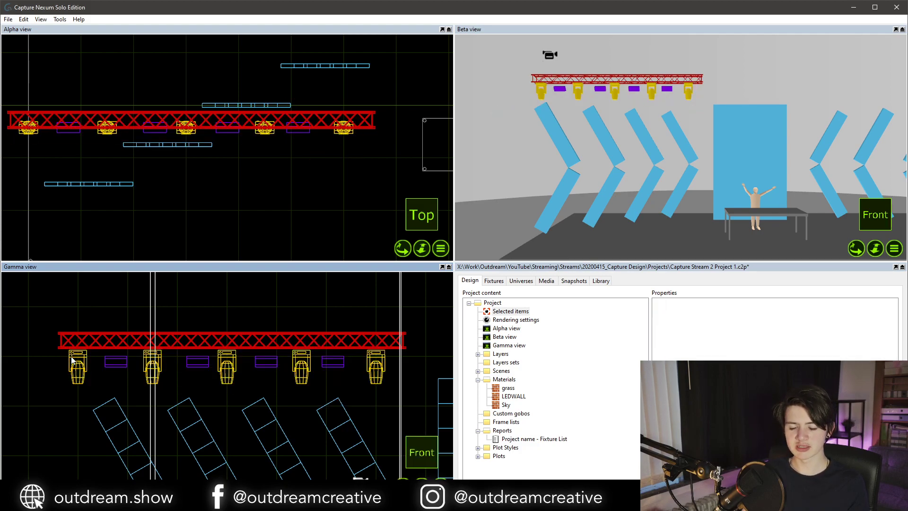
# Spread all MegaPointes and strobes hanging below the truss evenly in the horizontal direction.
pyautogui.moveTo(56, 344); pyautogui.dragTo(405, 397)
pyautogui.hotkey('ctrl', 'e')
pyautogui.click(405, 399)
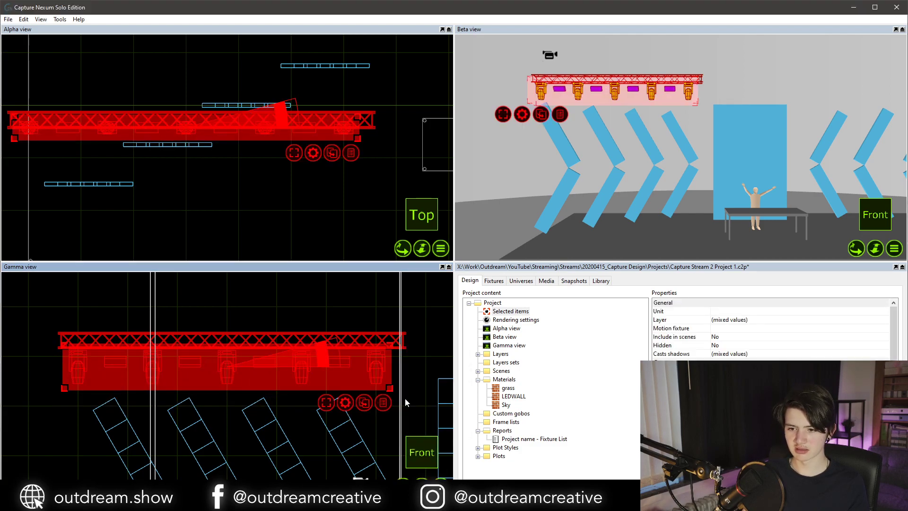
pyautogui.click(195, 307)
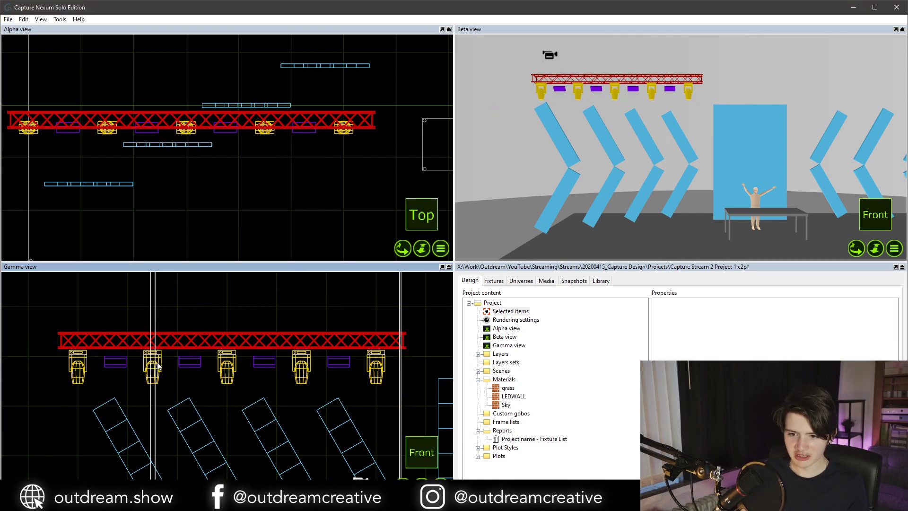
# Move the four strobes together from between the MegaPointes up to just above the truss.
pyautogui.doubleClick(75, 369)
pyautogui.press('Escape')
pyautogui.click(113, 362)
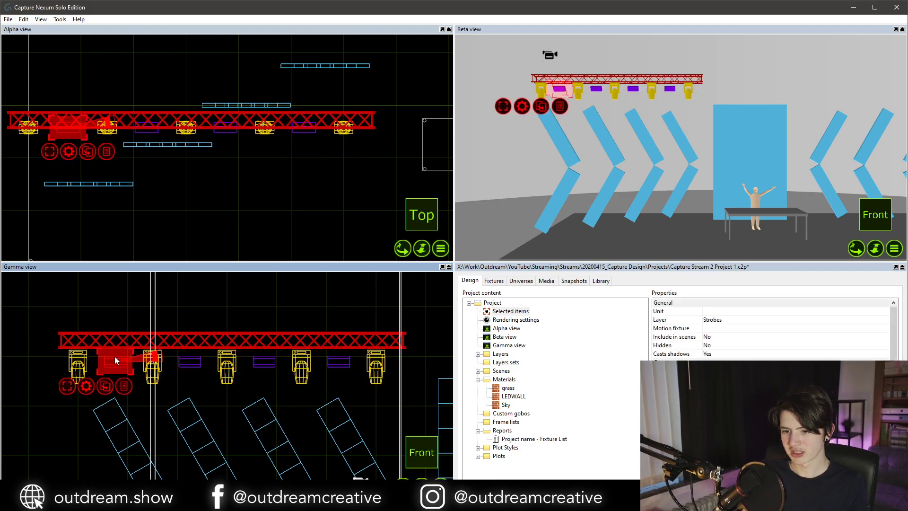
pyautogui.click(114, 362)
pyautogui.press('Escape')
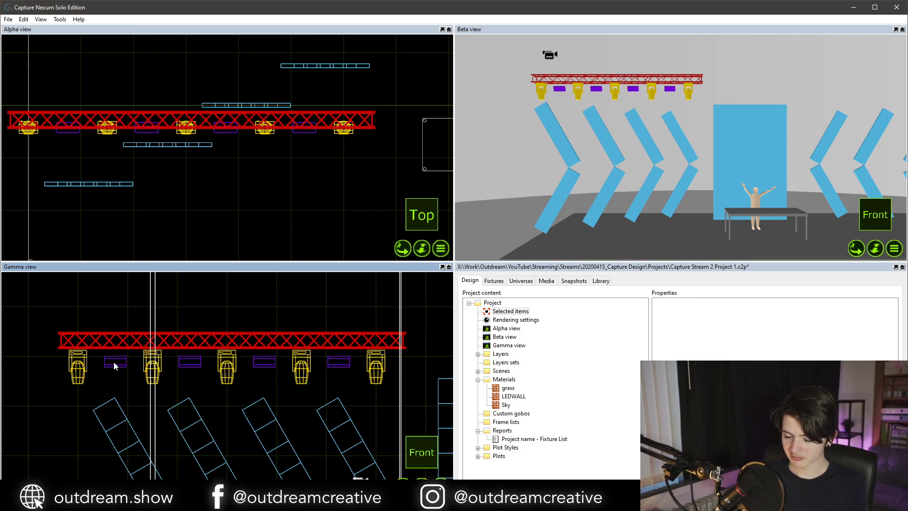
pyautogui.click(114, 363)
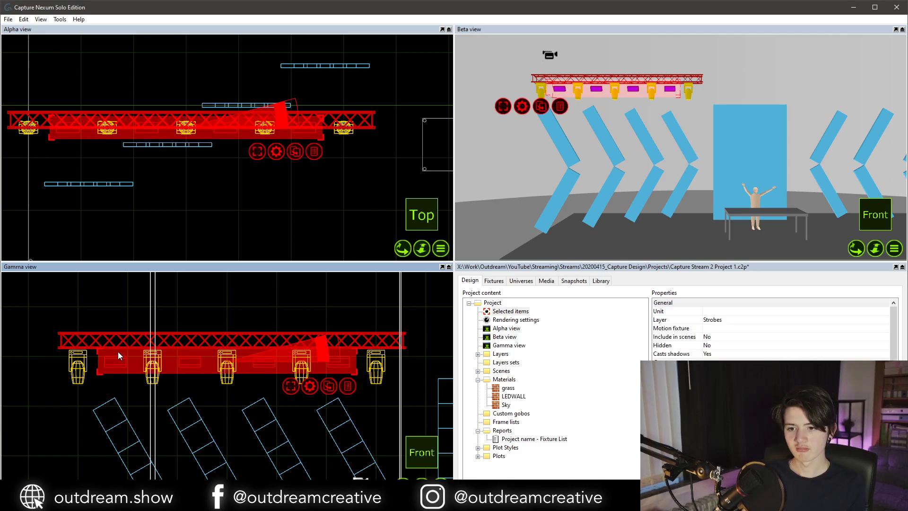
pyautogui.moveTo(114, 362); pyautogui.dragTo(123, 325)
pyautogui.press('Escape')
# Search the library for "maverick" and place a Chauvet Maverick moving head below the truss between the first two MegaPointes.
pyautogui.click(601, 280)
pyautogui.moveTo(574, 302); pyautogui.dragTo(388, 300)
pyautogui.write('maverick')
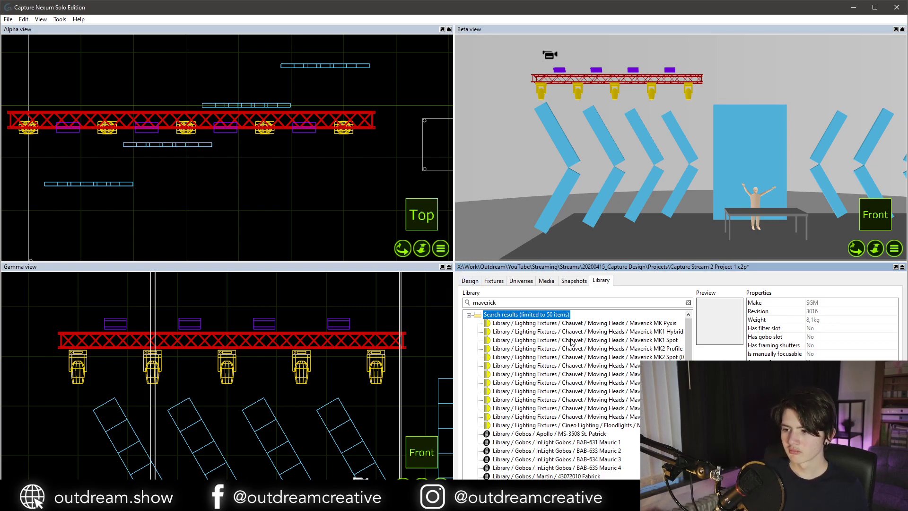
pyautogui.click(567, 399)
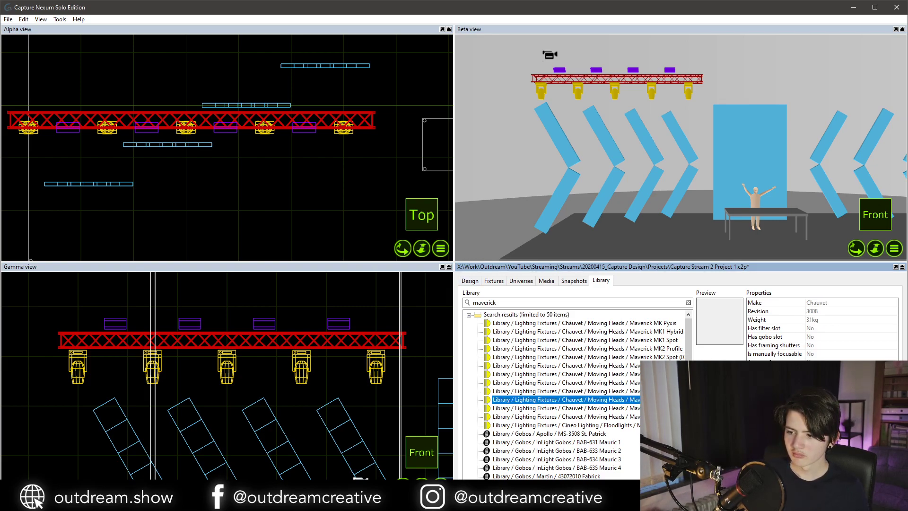
pyautogui.moveTo(567, 399); pyautogui.dragTo(107, 360)
# Assign the new Maverick fixture to the Washes layer.
pyautogui.click(476, 281)
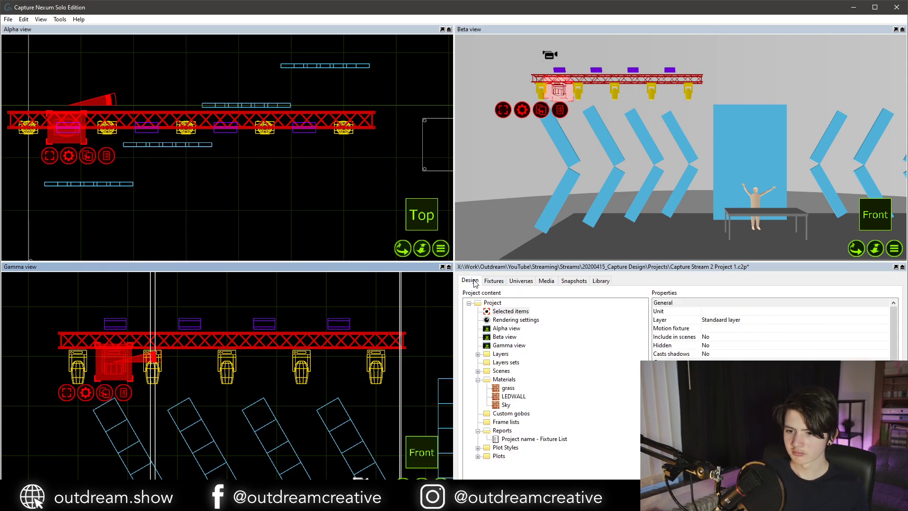
pyautogui.click(738, 319)
pyautogui.click(738, 320)
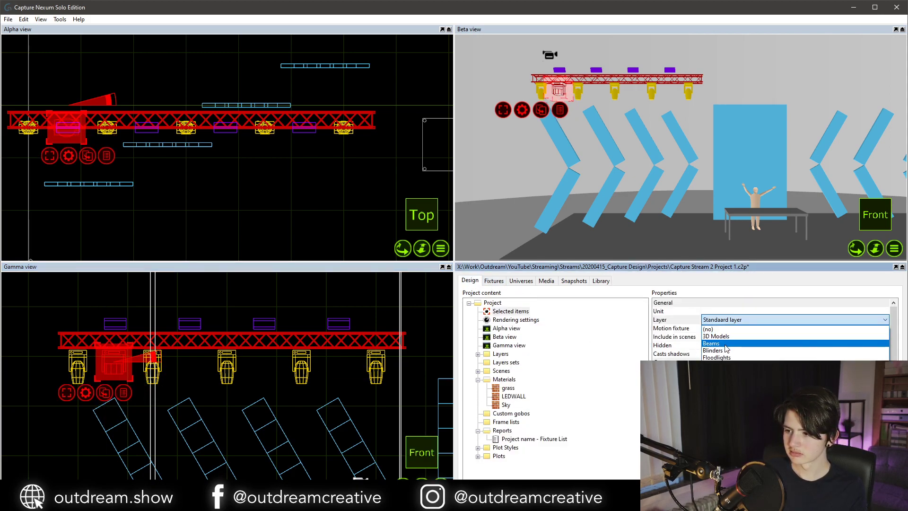
pyautogui.click(723, 407)
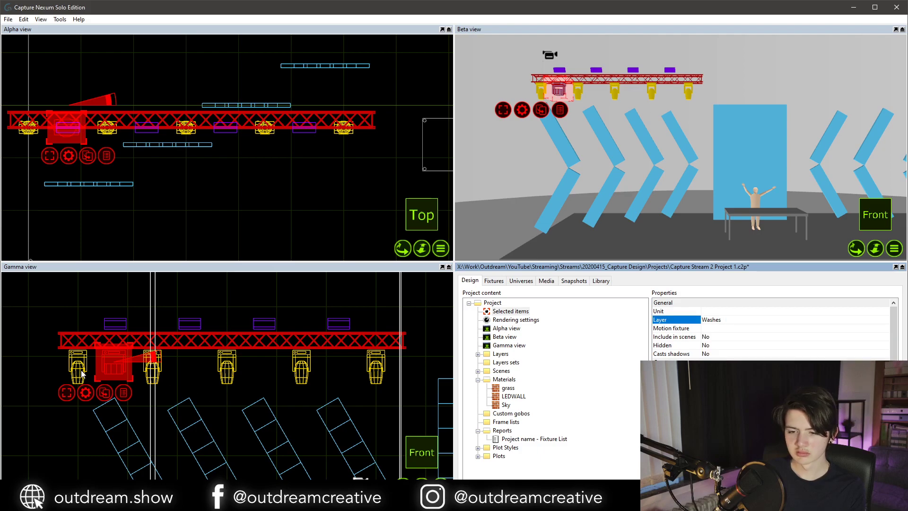
# Clone the Maverick wash three times with a 1 m X offset, positioning the first copy near the truss's far end.
pyautogui.click(27, 345)
pyautogui.click(107, 366)
pyautogui.hotkey('ctrl', 'd')
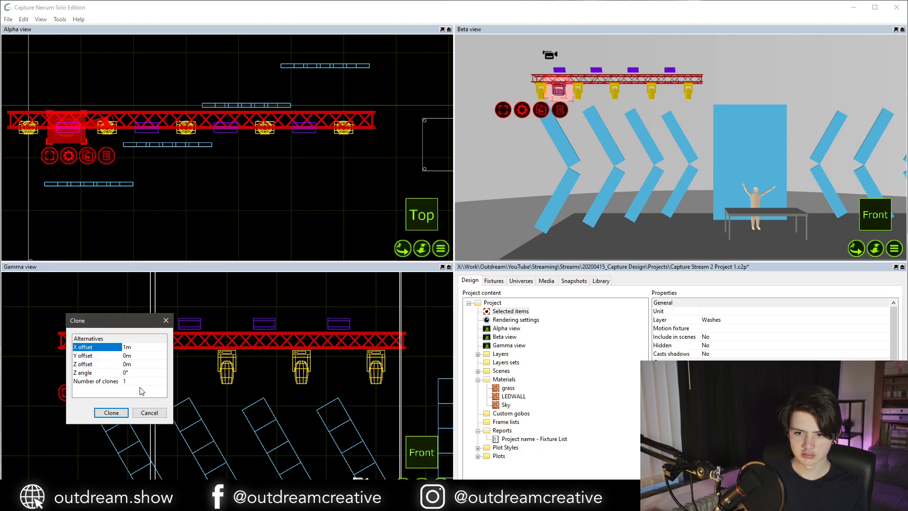
pyautogui.click(118, 412)
pyautogui.moveTo(161, 362); pyautogui.dragTo(333, 356)
pyautogui.hotkey('ctrl', 'd')
pyautogui.click(177, 409)
pyautogui.hotkey('ctrl', 'd')
pyautogui.click(248, 408)
# Spread the MegaPointes and Maverick washes evenly below the truss so that they alternate.
pyautogui.click(92, 358)
pyautogui.click(84, 361)
pyautogui.moveTo(51, 336); pyautogui.dragTo(400, 394)
pyautogui.hotkey('ctrl', 'e')
pyautogui.click(401, 396)
pyautogui.press('Escape')
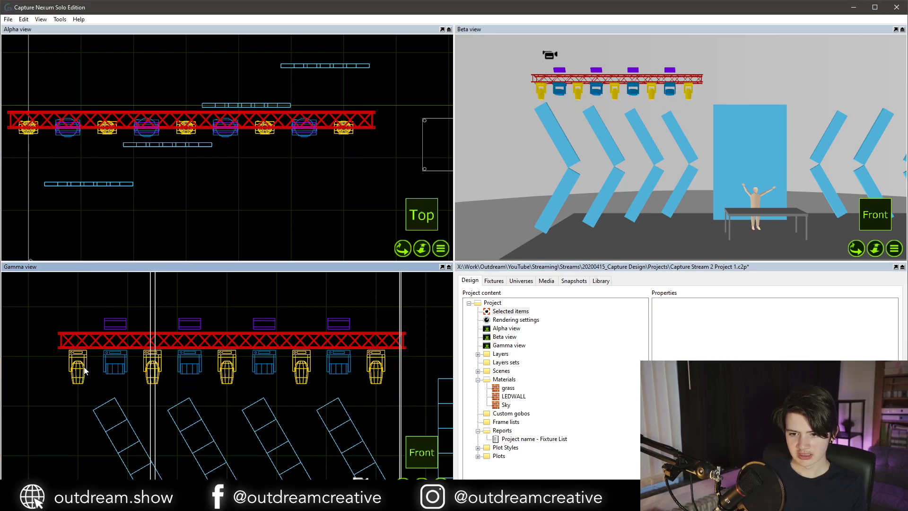
pyautogui.click(83, 366)
pyautogui.doubleClick(112, 365)
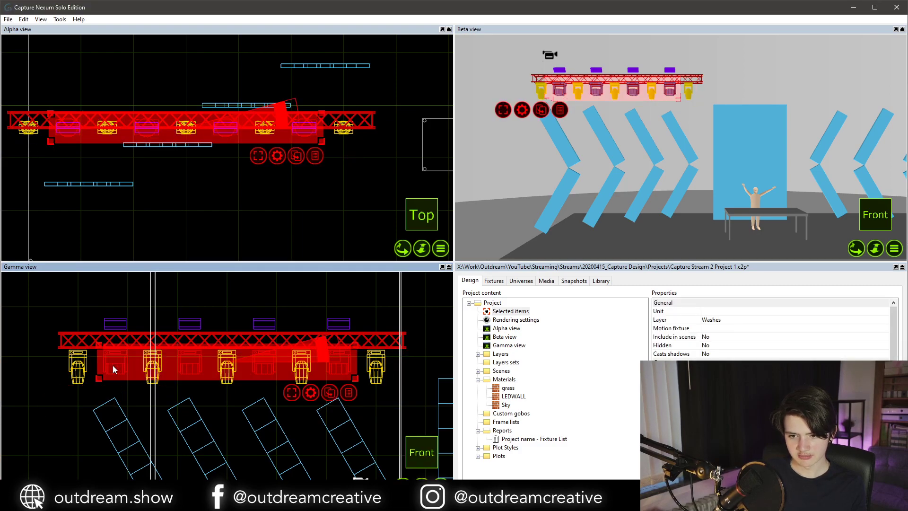
pyautogui.press('Escape')
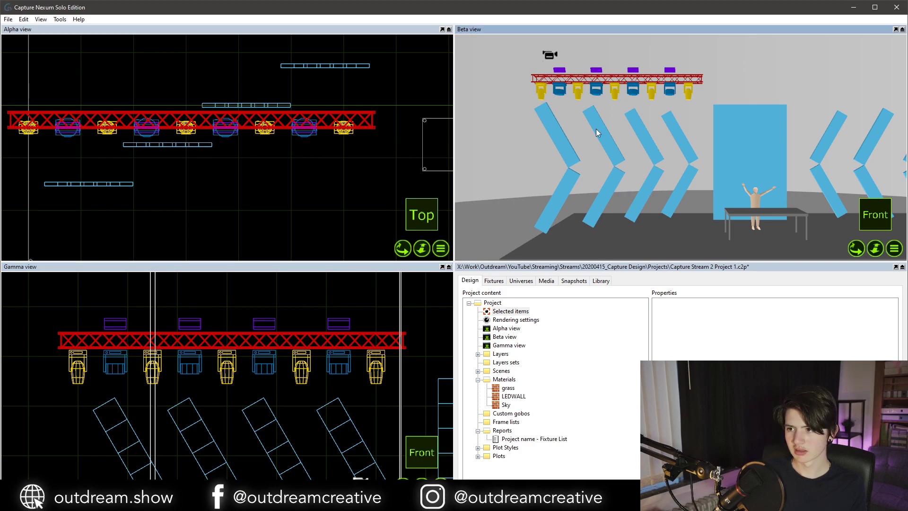
# Shift the leftmost strobe above the truss slightly to the left and clone it once with a 1 m X offset.
pyautogui.click(559, 70)
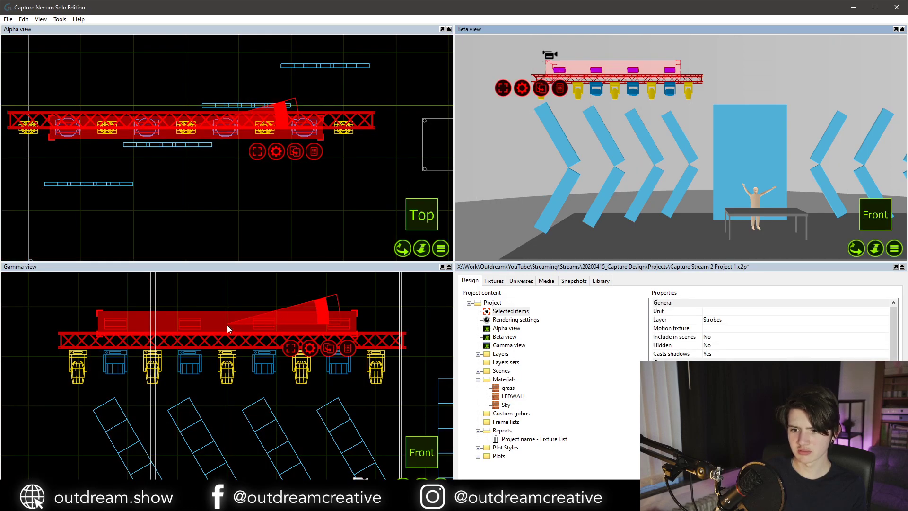
pyautogui.click(133, 315)
pyautogui.moveTo(119, 321)
pyautogui.mouseDown()
pyautogui.moveTo(83, 315)
pyautogui.moveTo(97, 318)
pyautogui.mouseUp()
pyautogui.hotkey('ctrl', 'd')
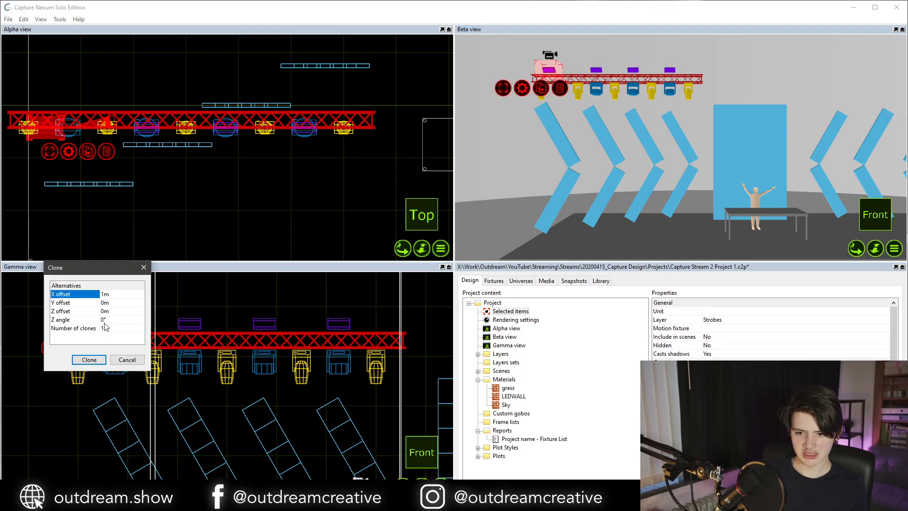
pyautogui.click(90, 360)
# Delete the three older strobes above the middle and right part of the truss.
pyautogui.click(187, 321)
pyautogui.press('Delete')
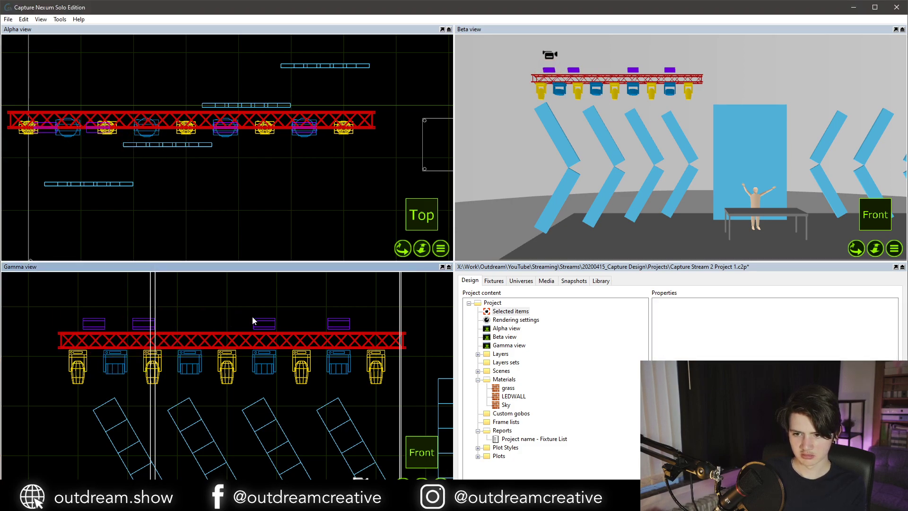
pyautogui.click(259, 320)
pyautogui.press('Delete')
pyautogui.click(339, 321)
pyautogui.press('Delete')
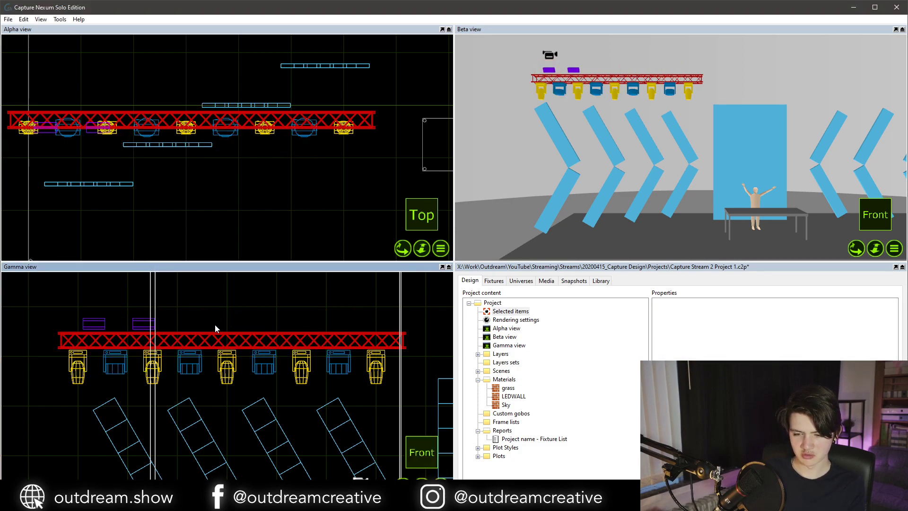
# Clone the last strobe five more times along the truss, one copy at a time, with a 1 m X offset.
pyautogui.click(140, 324)
pyautogui.hotkey('ctrl', 'd')
pyautogui.click(135, 365)
pyautogui.hotkey('ctrl', 'd')
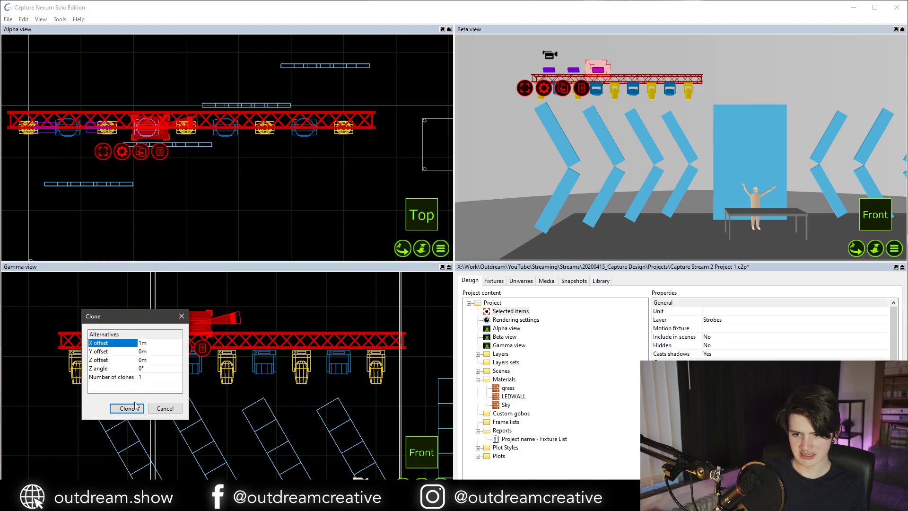
pyautogui.click(128, 406)
pyautogui.hotkey('ctrl', 'd')
pyautogui.click(122, 450)
pyautogui.hotkey('ctrl', 'd')
pyautogui.click(125, 477)
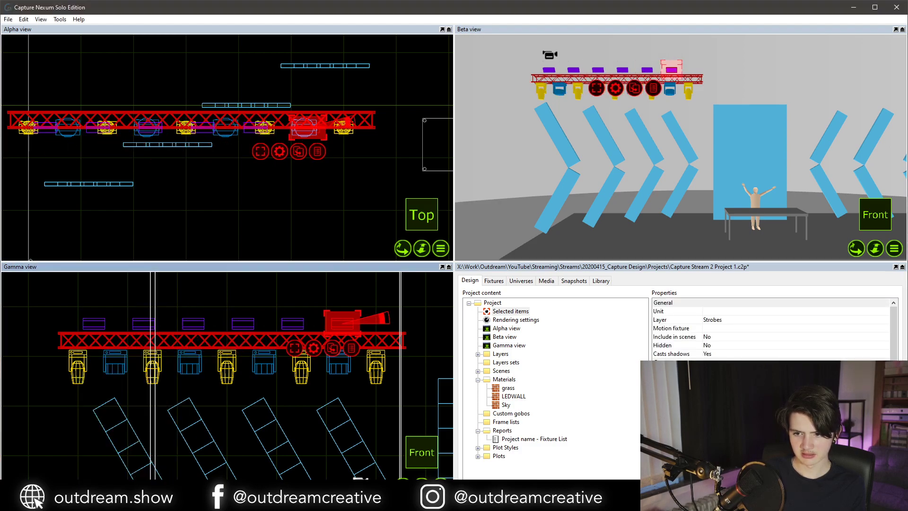
pyautogui.hotkey('ctrl', 'd')
pyautogui.press('Return')
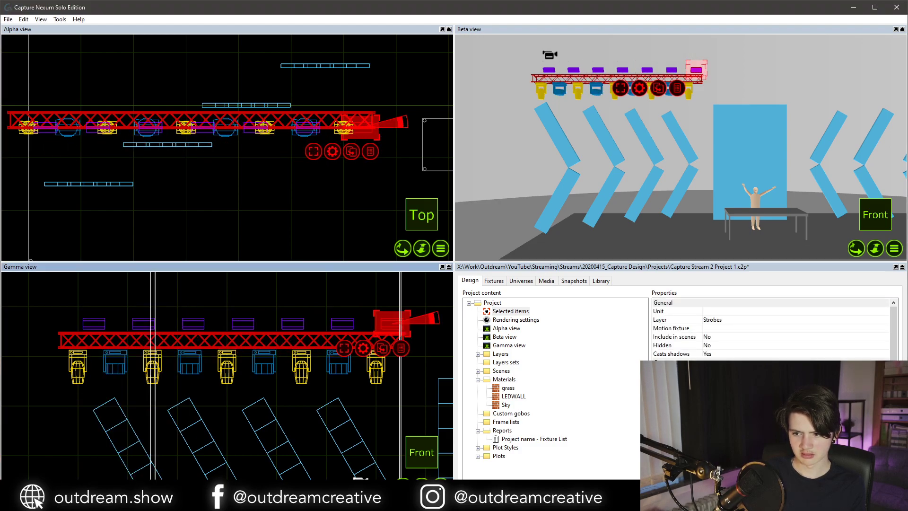
# Set the absolute X position of all seven strobes above the truss to -5,75 m.
pyautogui.click(145, 428)
pyautogui.moveTo(61, 303); pyautogui.dragTo(413, 333)
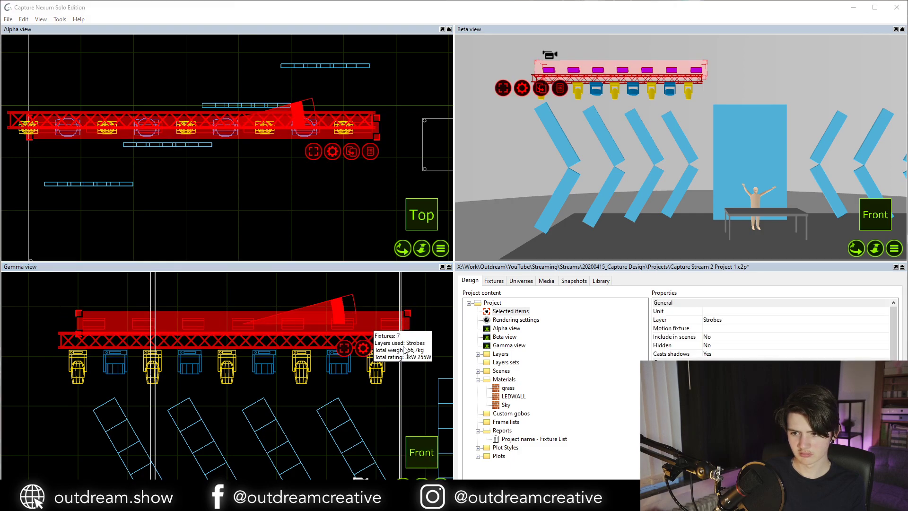
pyautogui.click(402, 349)
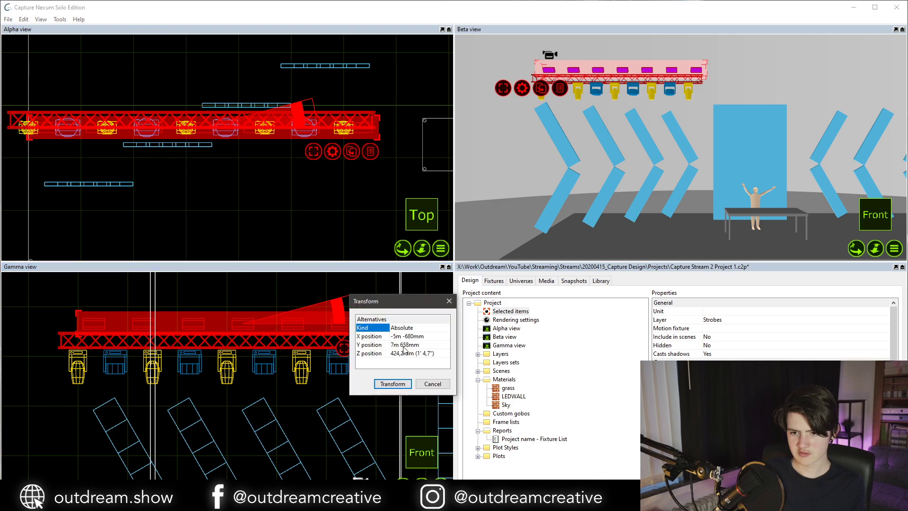
pyautogui.click(410, 336)
pyautogui.click(411, 336)
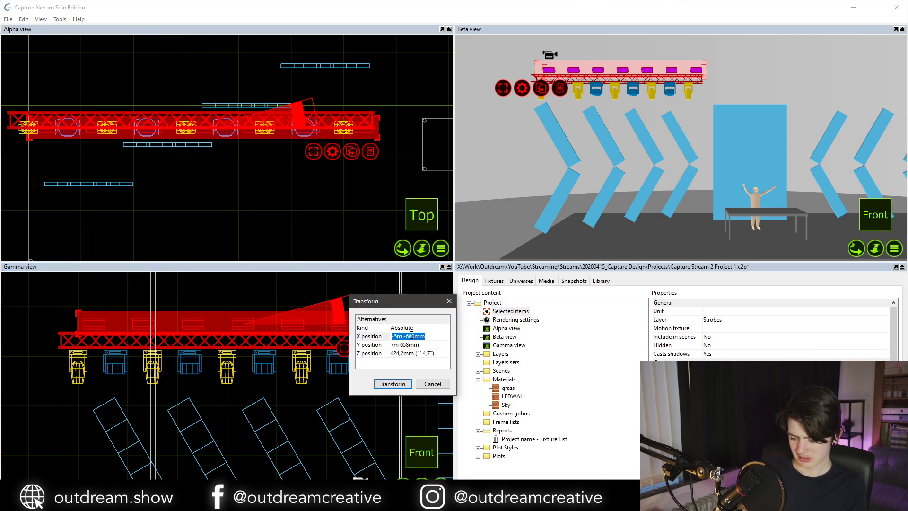
pyautogui.write('-5,75m')
pyautogui.press('Return')
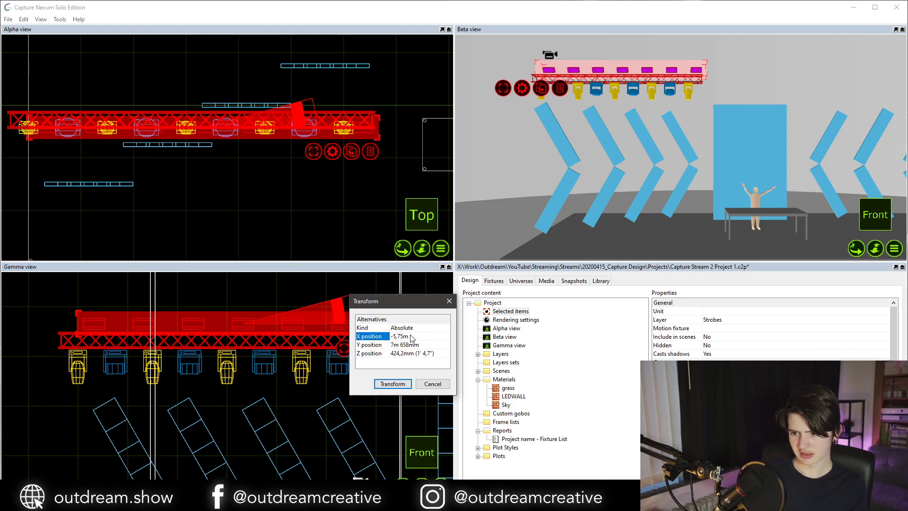
pyautogui.click(402, 385)
# Set the truss's absolute X position to -5,75 m to line it up with the strobes.
pyautogui.click(263, 346)
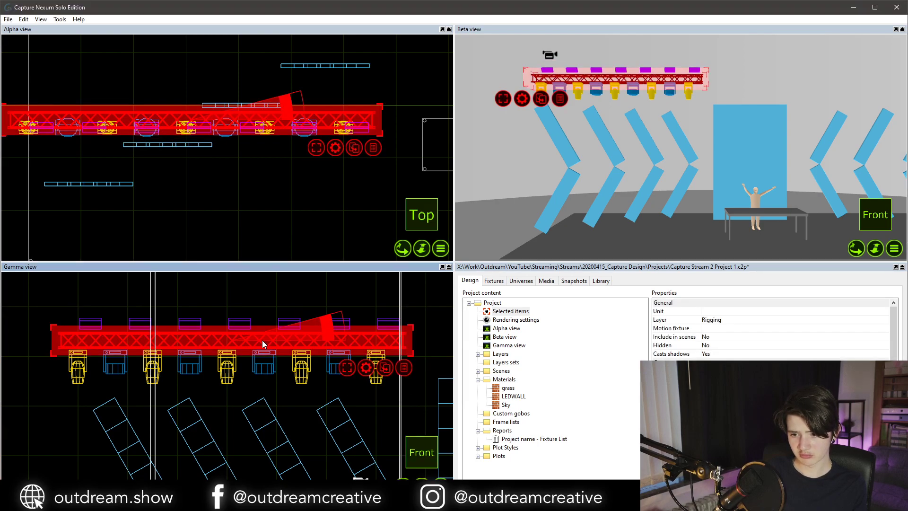
pyautogui.hotkey('ctrl', 't')
pyautogui.doubleClick(265, 331)
pyautogui.moveTo(265, 331); pyautogui.dragTo(273, 330)
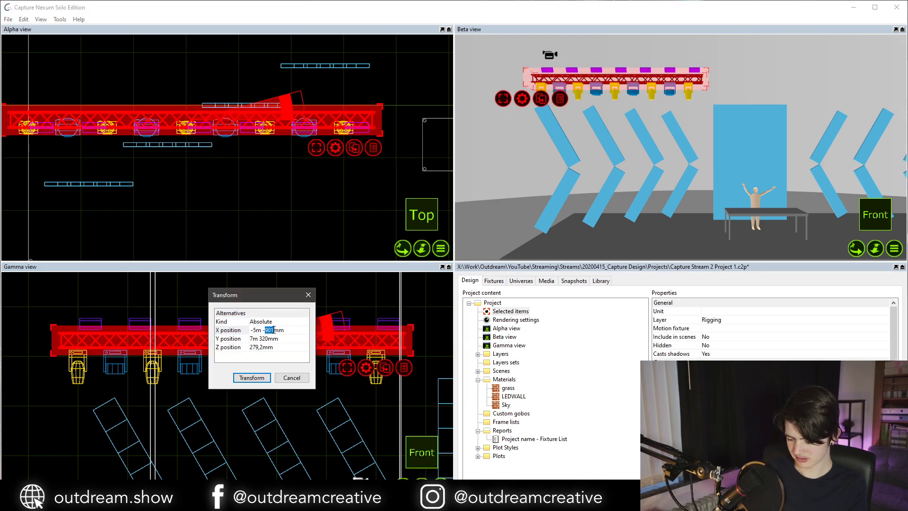
pyautogui.write('75')
pyautogui.write('0')
pyautogui.click(250, 376)
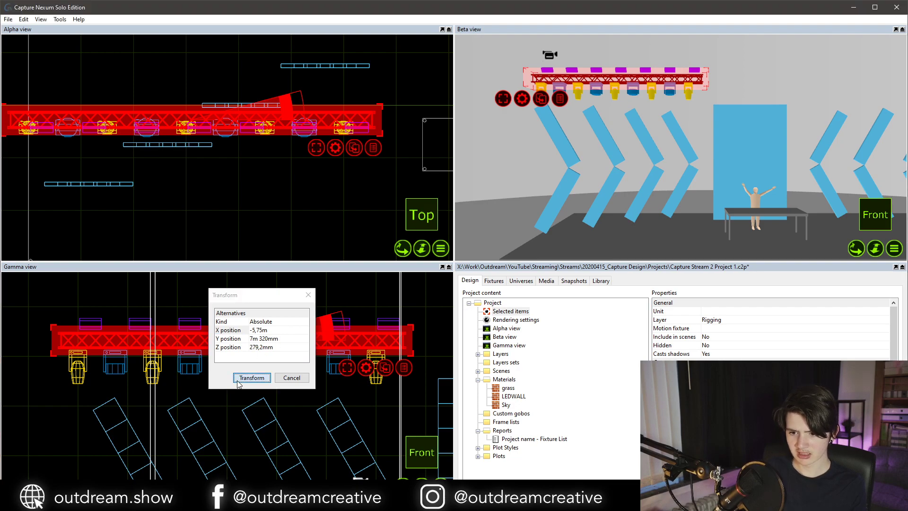
# Set the absolute X position of the four Maverick washes below the truss to -5,75 m.
pyautogui.click(194, 364)
pyautogui.hotkey('ctrl', 't')
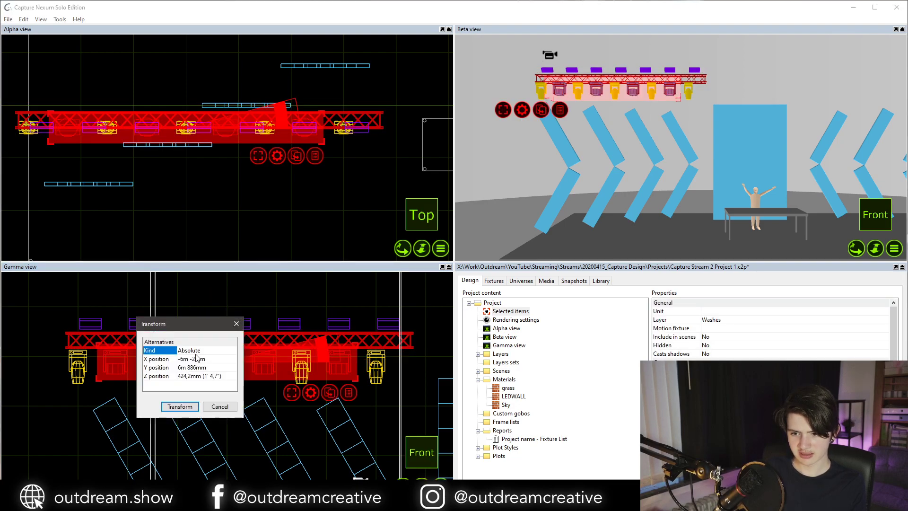
pyautogui.click(197, 360)
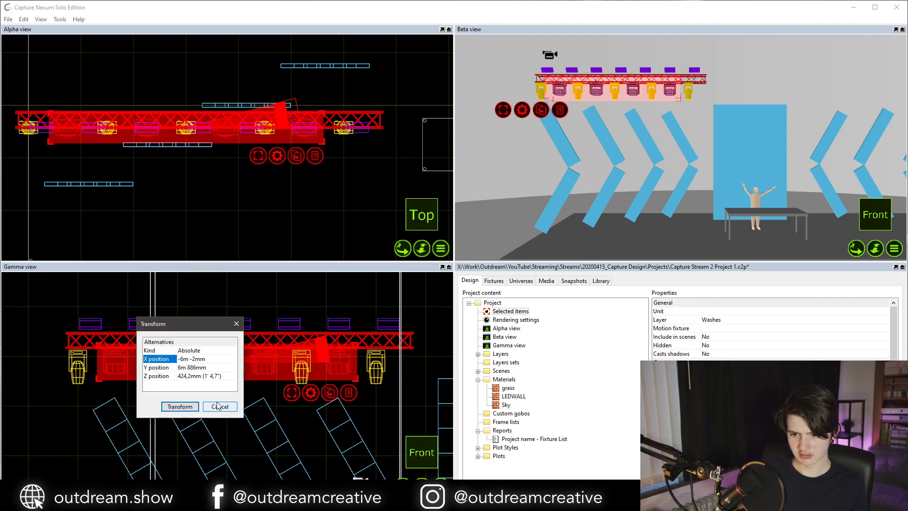
pyautogui.write('-5.75')
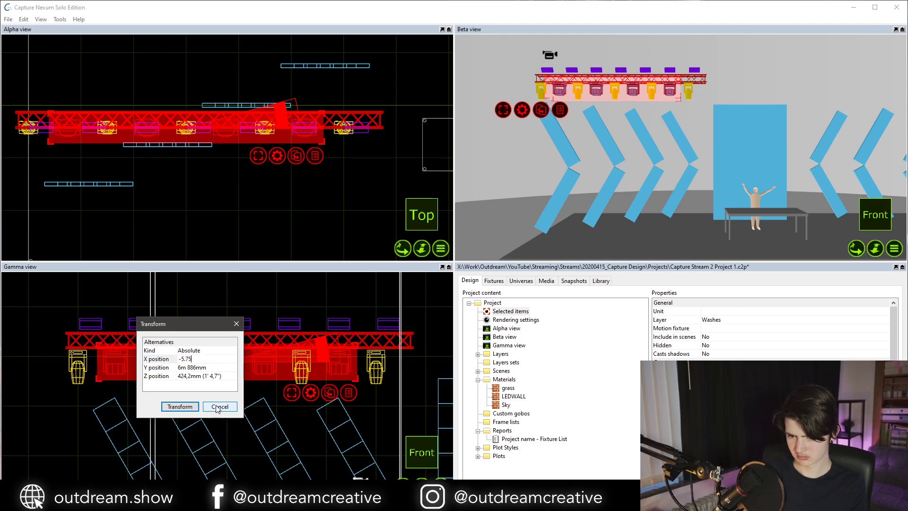
pyautogui.write('m')
pyautogui.press('Return')
pyautogui.click(181, 409)
# Set the absolute X position of the five Robin MegaPointes below the truss to -5,75 m.
pyautogui.click(153, 365)
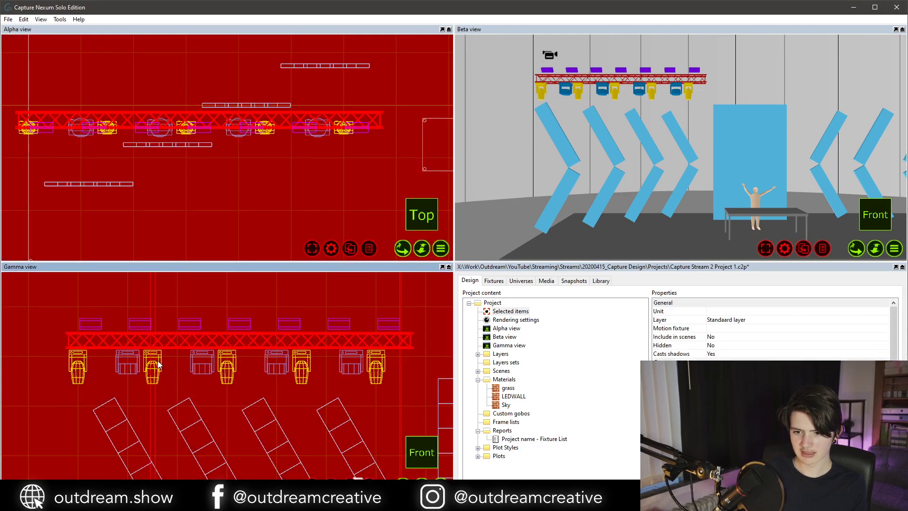
pyautogui.click(159, 362)
pyautogui.doubleClick(159, 360)
pyautogui.press('Down')
pyautogui.press('Tab')
pyautogui.write('-')
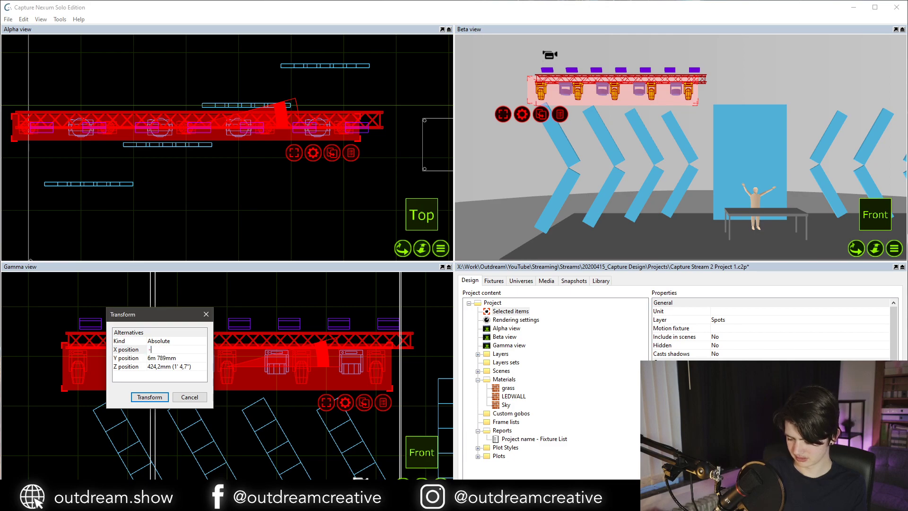
pyautogui.write('5.75m')
pyautogui.press('Return')
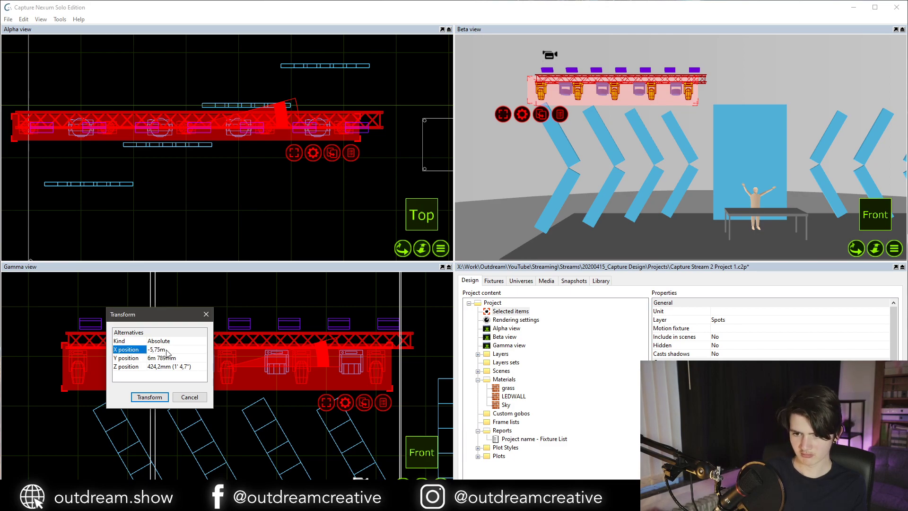
pyautogui.click(157, 398)
pyautogui.click(56, 308)
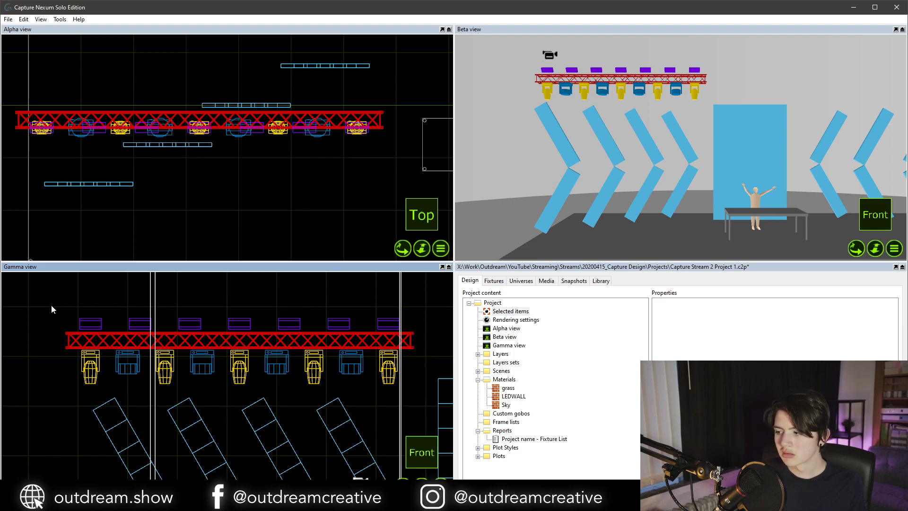
pyautogui.moveTo(51, 305); pyautogui.dragTo(412, 387)
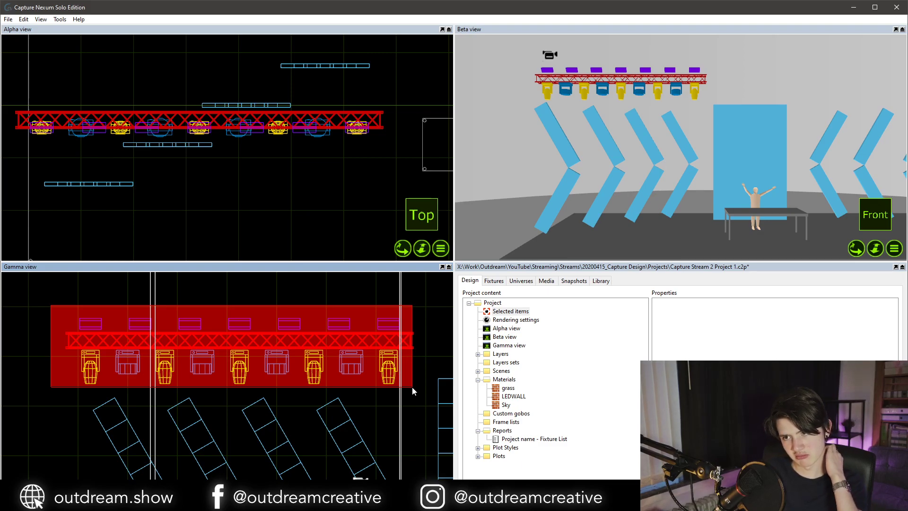
pyautogui.moveTo(413, 387); pyautogui.dragTo(419, 391)
pyautogui.click(95, 320)
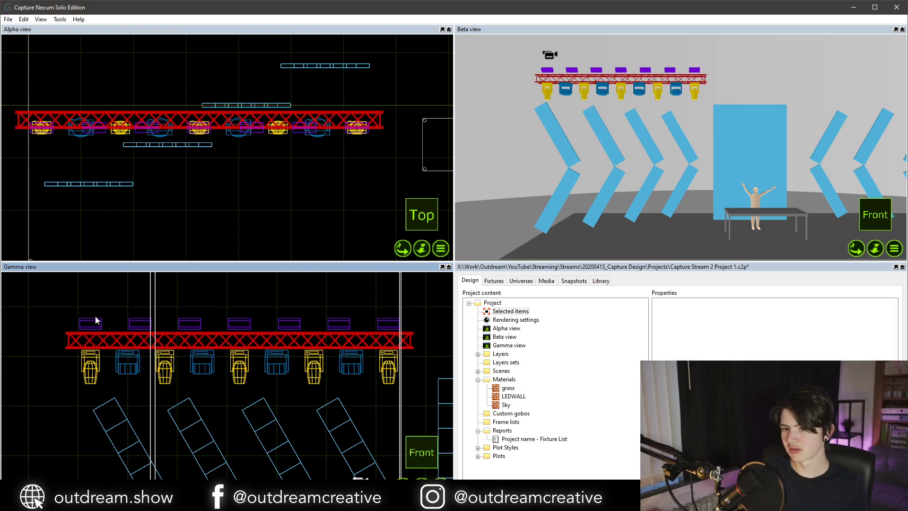
pyautogui.click(84, 318)
pyautogui.click(84, 318)
pyautogui.click(94, 359)
pyautogui.click(93, 359)
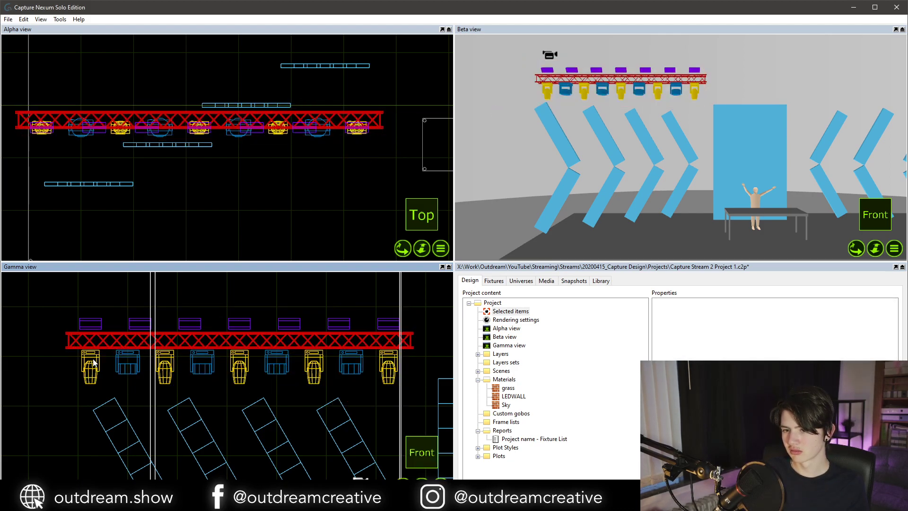
pyautogui.moveTo(57, 297); pyautogui.dragTo(423, 390)
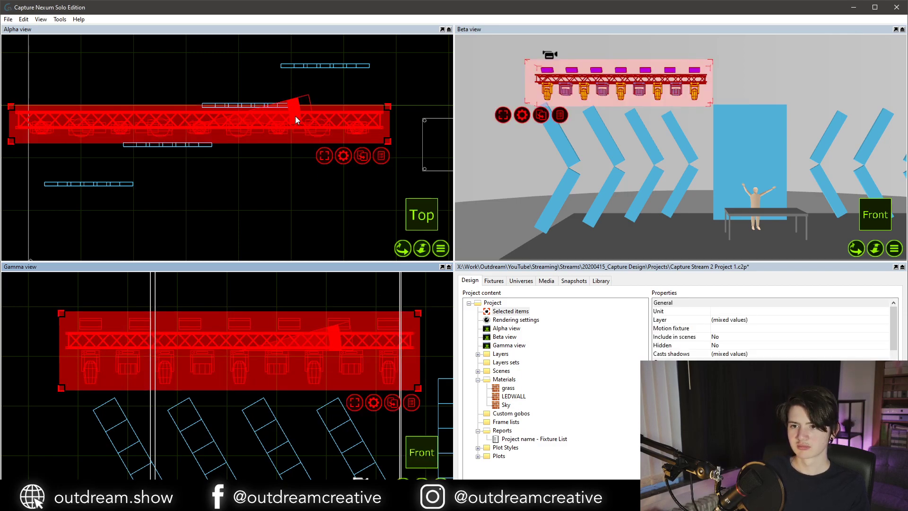
pyautogui.moveTo(294, 116)
pyautogui.mouseDown()
pyautogui.moveTo(289, 74)
pyautogui.moveTo(297, 119)
pyautogui.mouseUp()
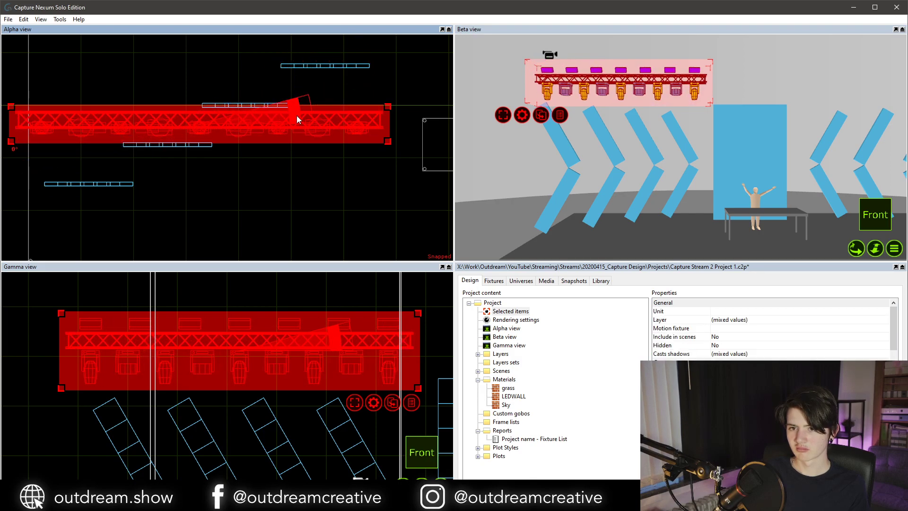
pyautogui.press('Escape')
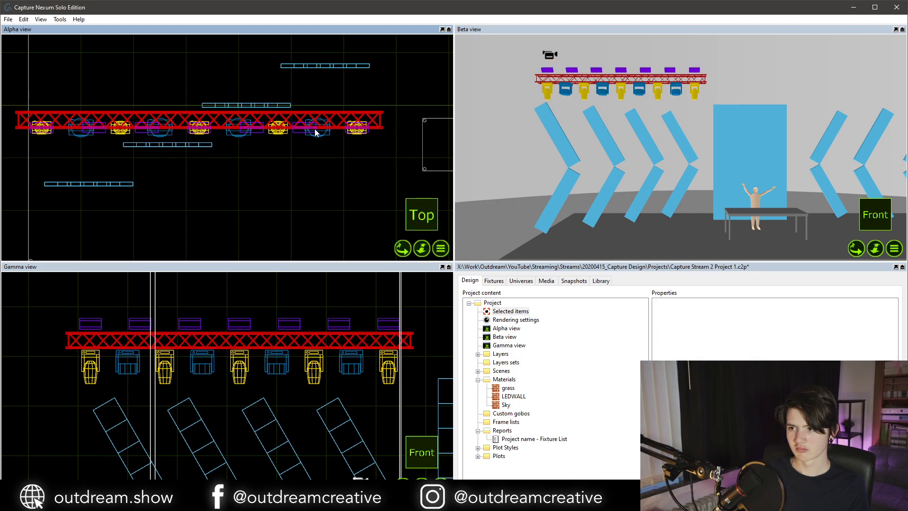
# Search the library for "strike p38" and place a Chauvet Strike P38 blinder above the truss near the second strobe.
pyautogui.click(601, 280)
pyautogui.click(567, 303)
pyautogui.write('sytr')
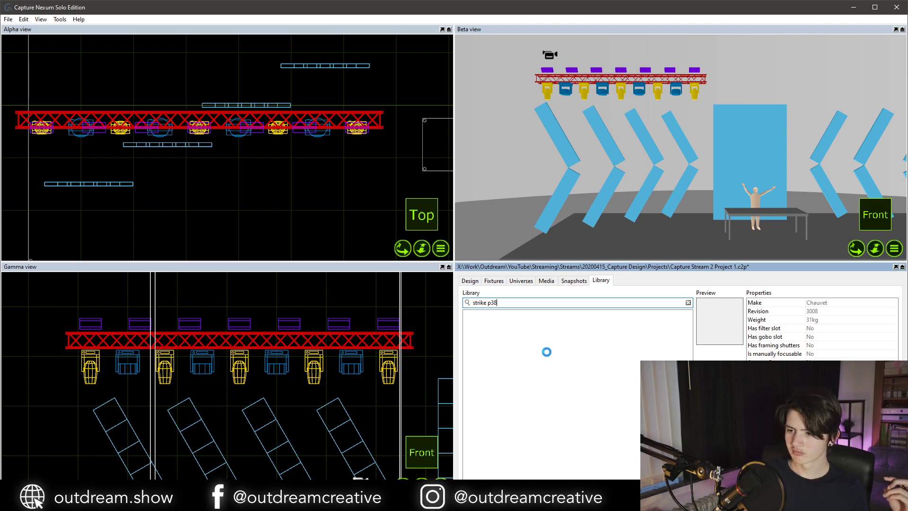
pyautogui.click(551, 331)
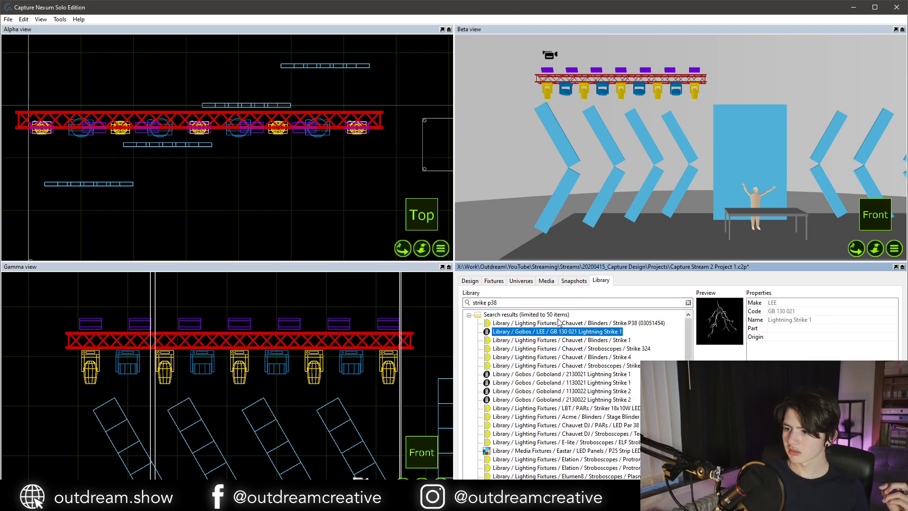
pyautogui.moveTo(572, 322); pyautogui.dragTo(167, 318)
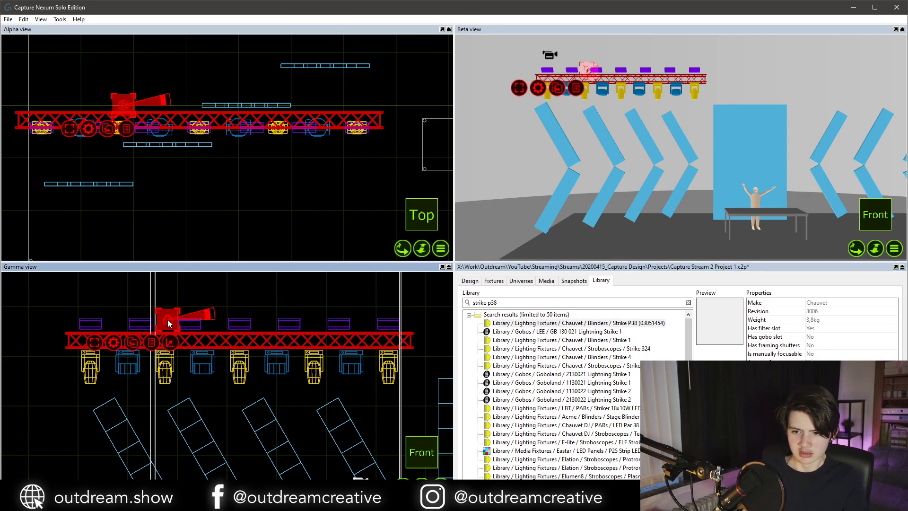
# From the right side view, rotate the new blinder and move it in line with the strobes above the truss.
pyautogui.press('r')
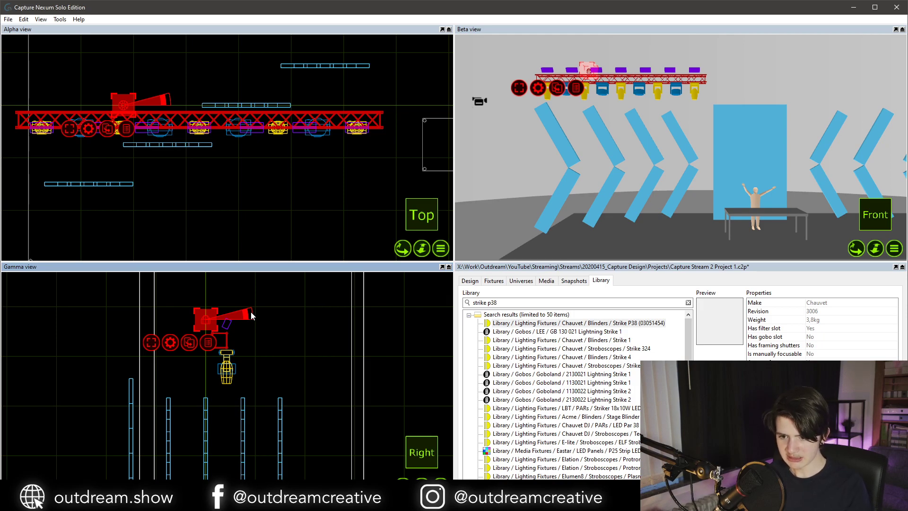
pyautogui.moveTo(248, 316); pyautogui.dragTo(206, 276)
pyautogui.moveTo(205, 317); pyautogui.dragTo(226, 329)
# Assign the blinder to the Blinders layer and move it between the first two strobes in the front view.
pyautogui.click(728, 320)
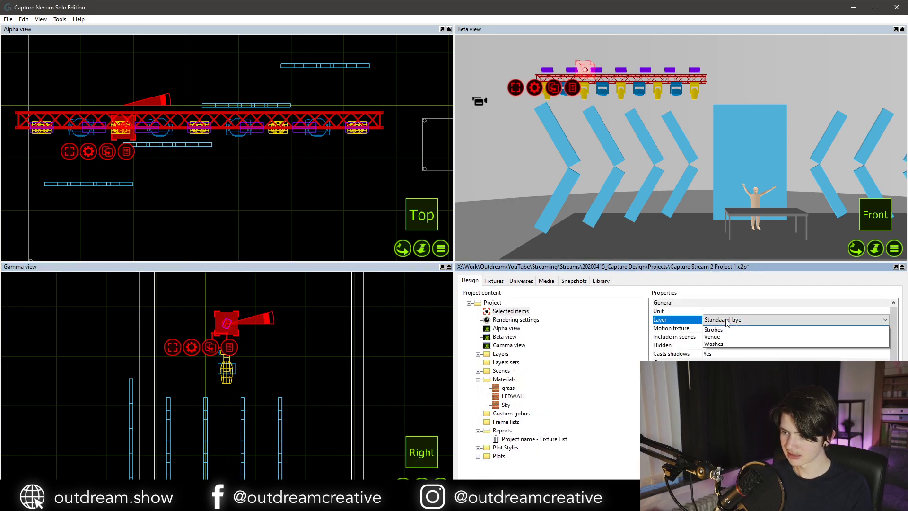
pyautogui.click(728, 348)
pyautogui.press('f')
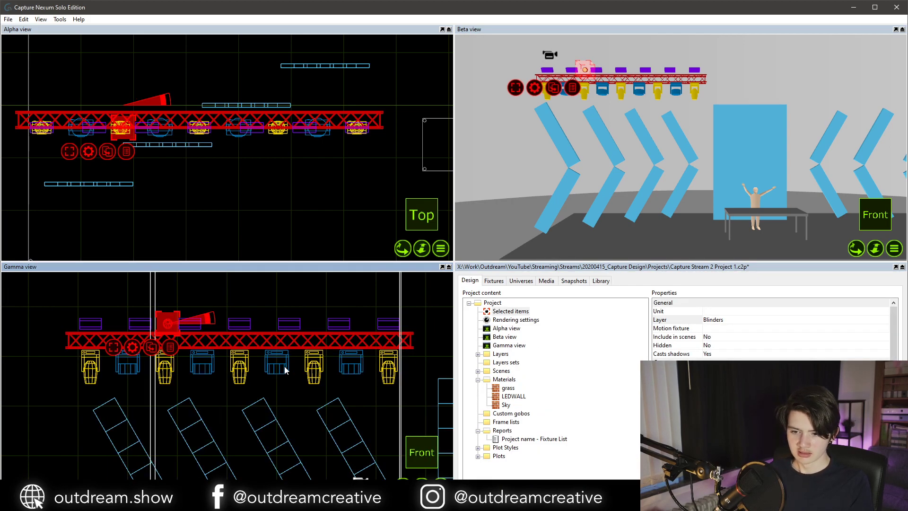
pyautogui.click(177, 328)
pyautogui.scroll(3, 177, 328)
pyautogui.click(163, 317)
pyautogui.moveTo(163, 317); pyautogui.dragTo(58, 318)
# Clone the blinder six times along the truss, one copy at a time, with a 1 m X offset.
pyautogui.hotkey('ctrl', 'd')
pyautogui.click(50, 377)
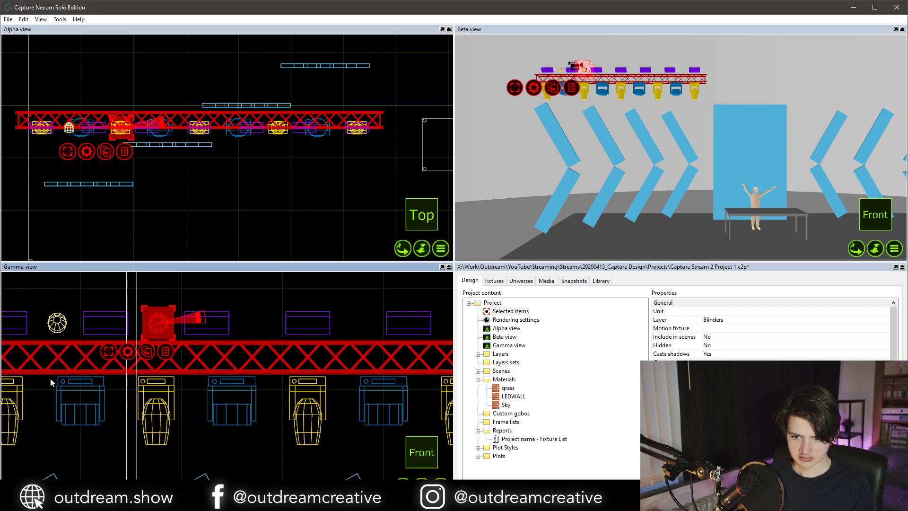
pyautogui.hotkey('ctrl', 'd')
pyautogui.click(47, 424)
pyautogui.hotkey('ctrl', 'd')
pyautogui.click(43, 466)
pyautogui.hotkey('ctrl', 'd')
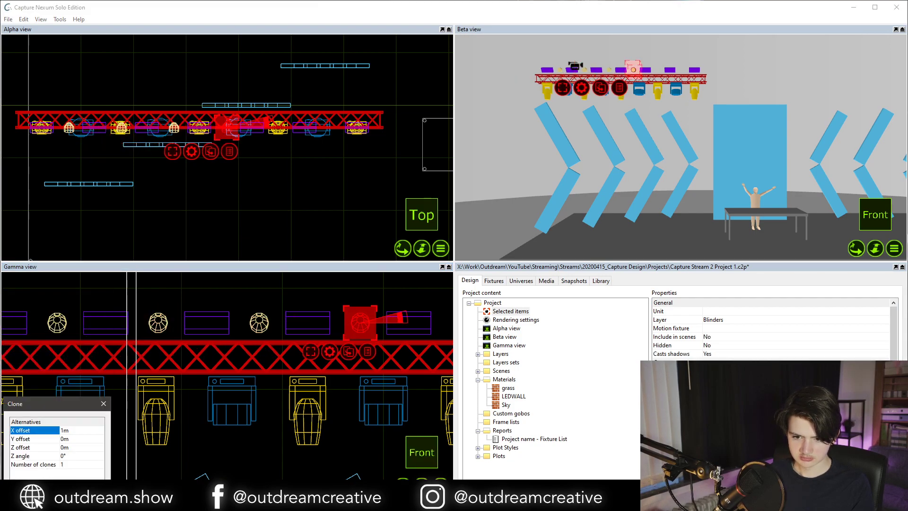
pyautogui.click(43, 468)
pyautogui.scroll(-2, 258, 406)
pyautogui.hotkey('ctrl', 'd')
pyautogui.click(261, 449)
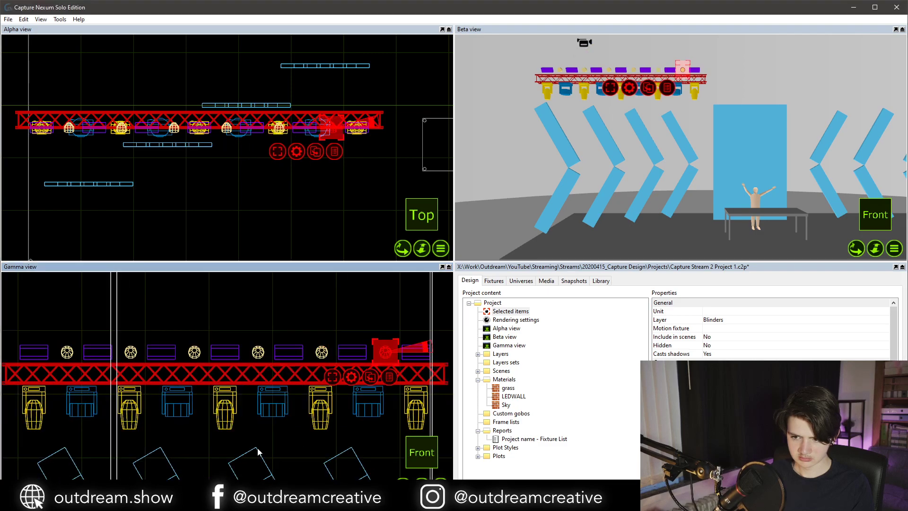
pyautogui.scroll(-2, 301, 410)
pyautogui.hotkey('ctrl', 'd')
pyautogui.click(300, 438)
pyautogui.click(300, 438)
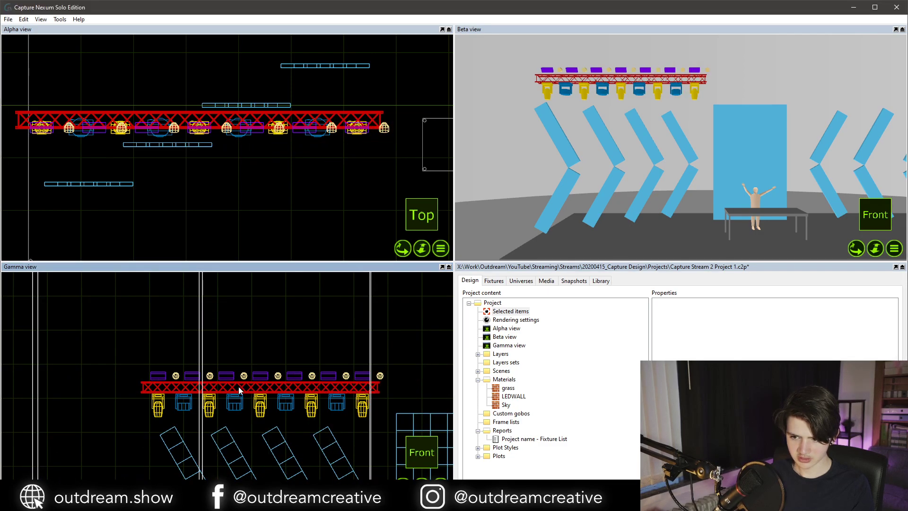
# Lengthen the truss at both ends so that it reaches past the outermost blinder.
pyautogui.click(176, 376)
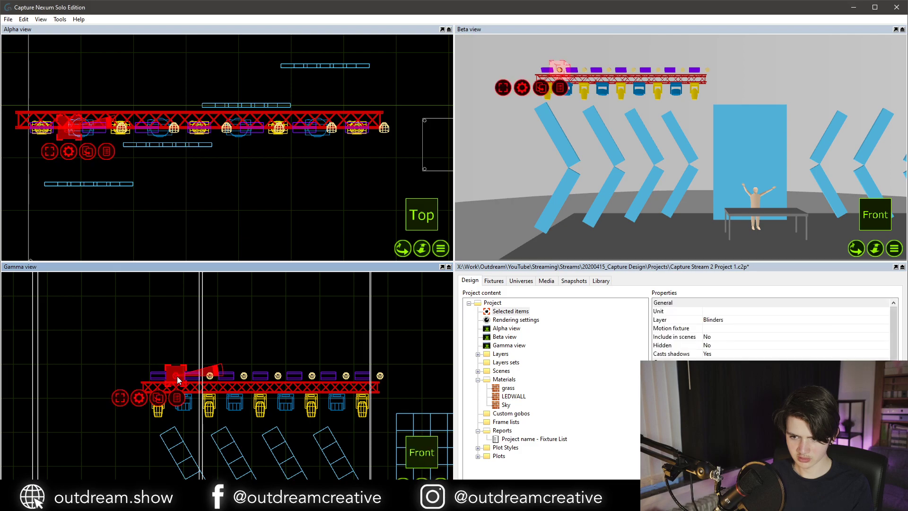
pyautogui.click(374, 372)
pyautogui.scroll(2, 373, 373)
pyautogui.scroll(2, 383, 376)
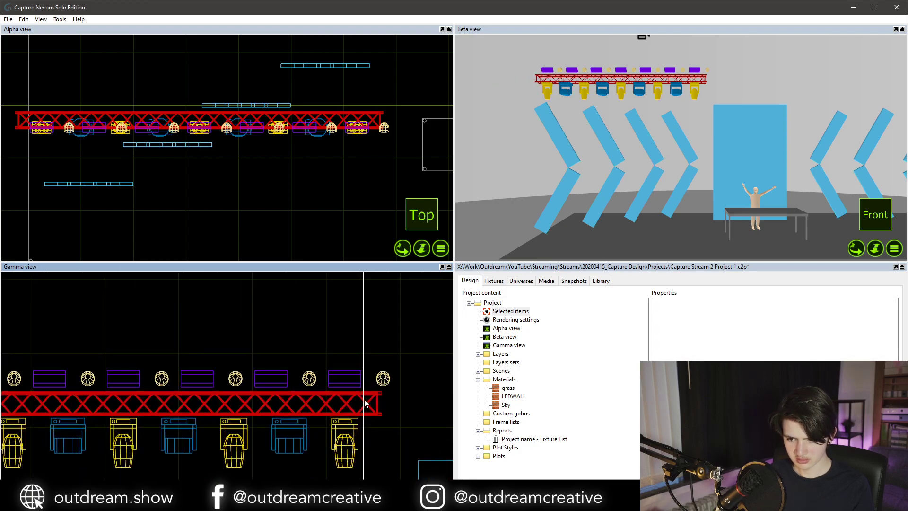
pyautogui.click(369, 397)
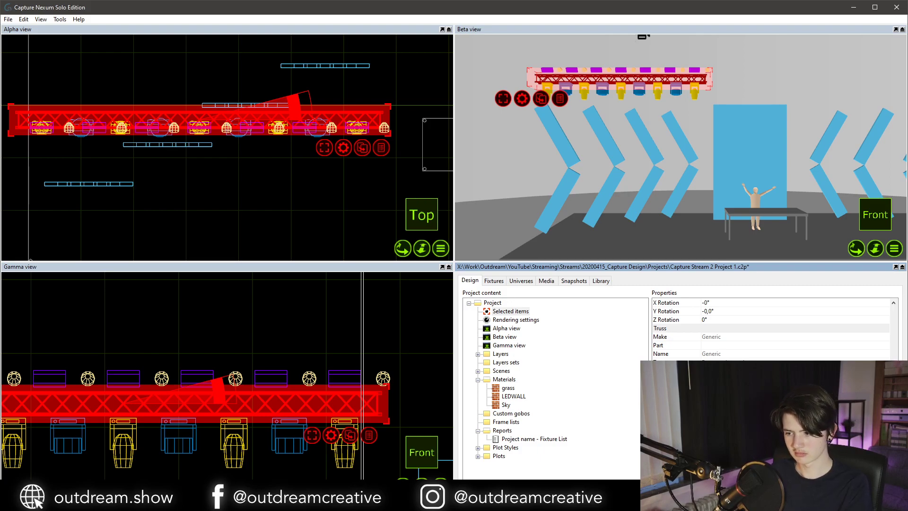
pyautogui.press('Return')
# Clone the last blinder once more with a 1 m X offset to make eight blinders.
pyautogui.scroll(-2, 389, 354)
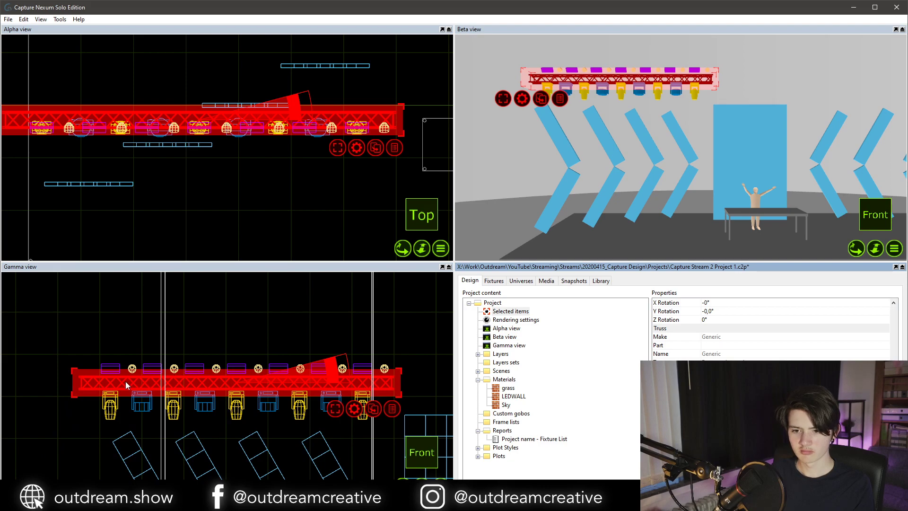
pyautogui.click(393, 368)
pyautogui.click(384, 369)
pyautogui.hotkey('ctrl', 'd')
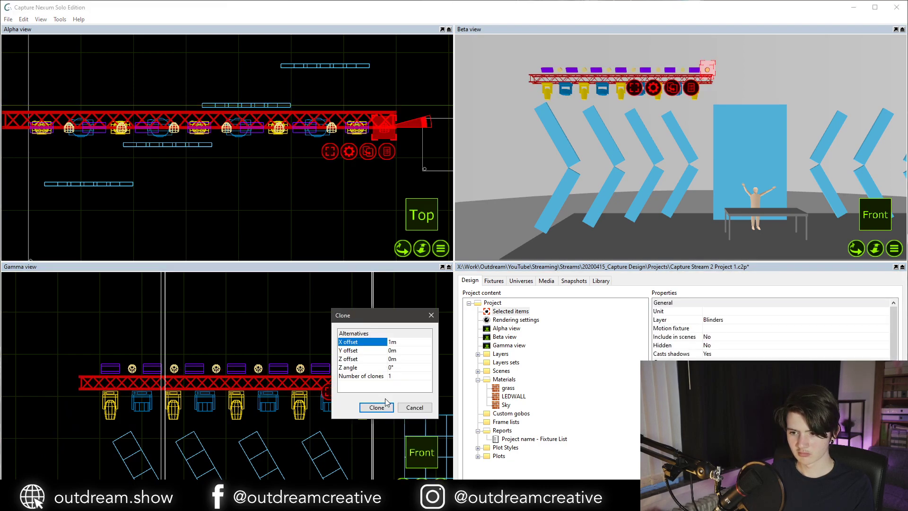
pyautogui.click(382, 408)
# Set the absolute X position of all eight blinders together to -5,75 m.
pyautogui.hotkey('ctrl', 'shift', 'a')
pyautogui.hotkey('ctrl', 't')
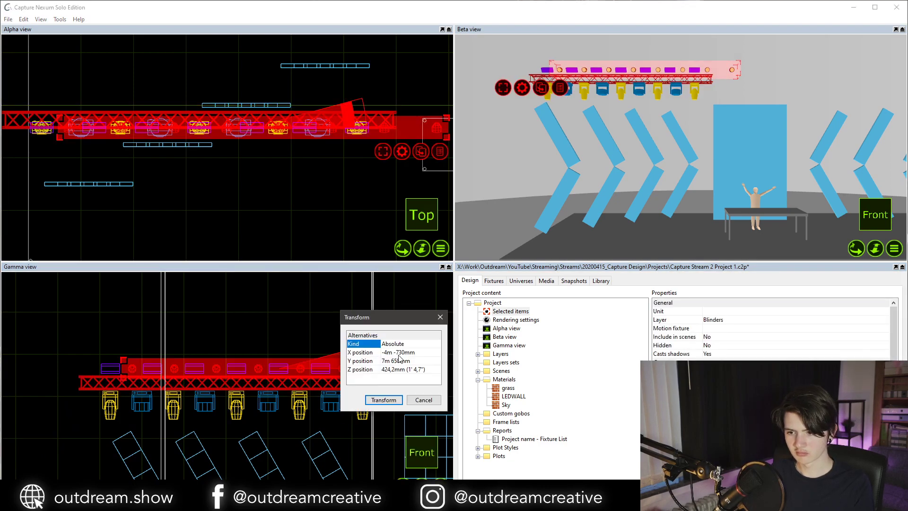
pyautogui.press('Down')
pyautogui.press('Tab')
pyautogui.write('-5')
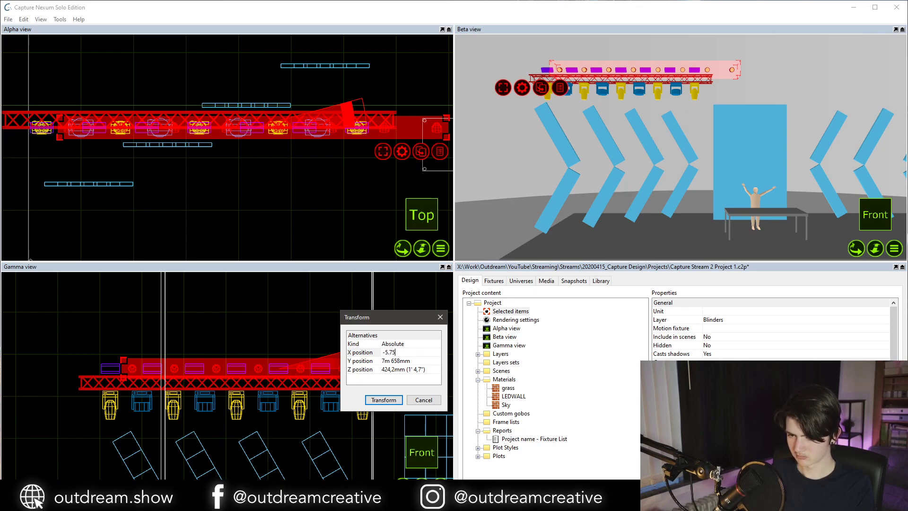
pyautogui.press('Return')
pyautogui.click(391, 397)
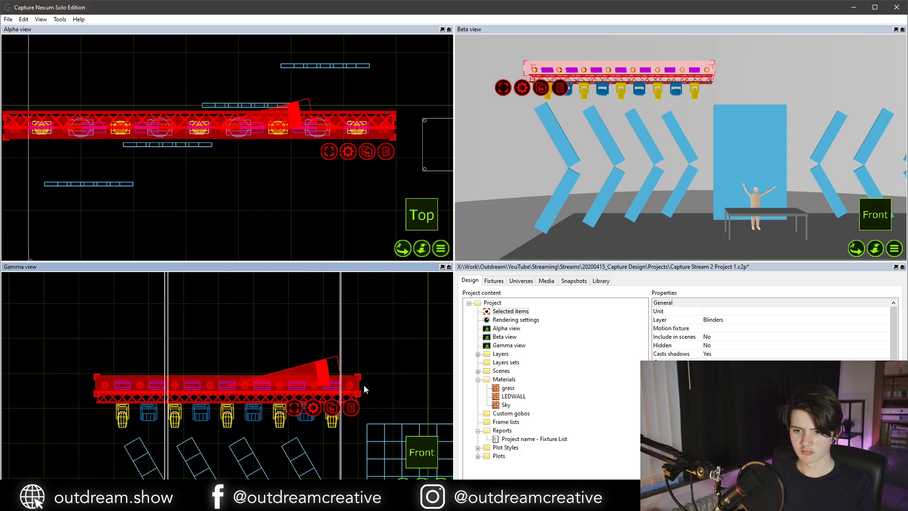
pyautogui.press('Escape')
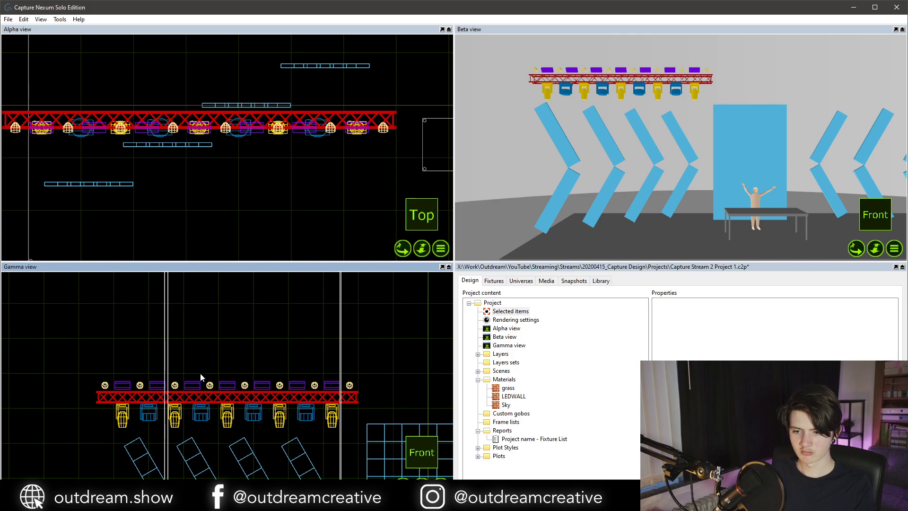
# Switch the Beta view to the live lighting render and turn on all the blinders.
pyautogui.click(618, 112)
pyautogui.press('Tab')
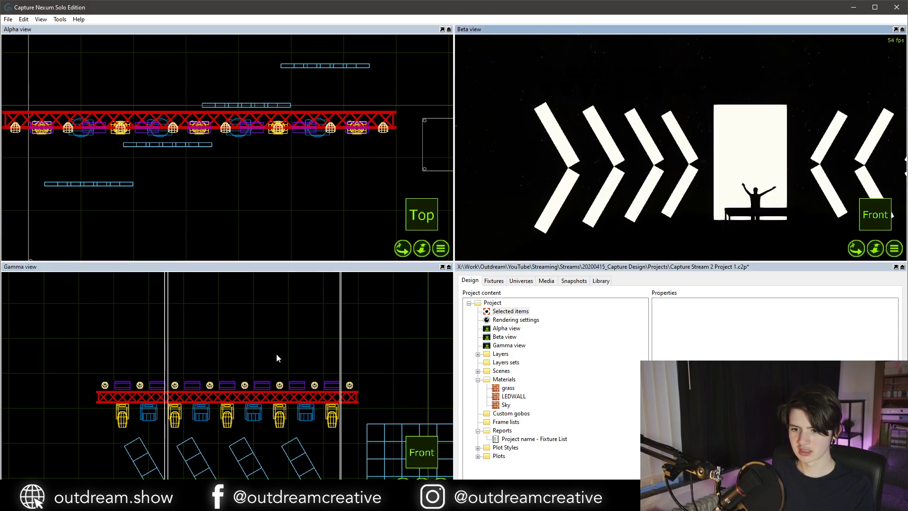
pyautogui.click(173, 389)
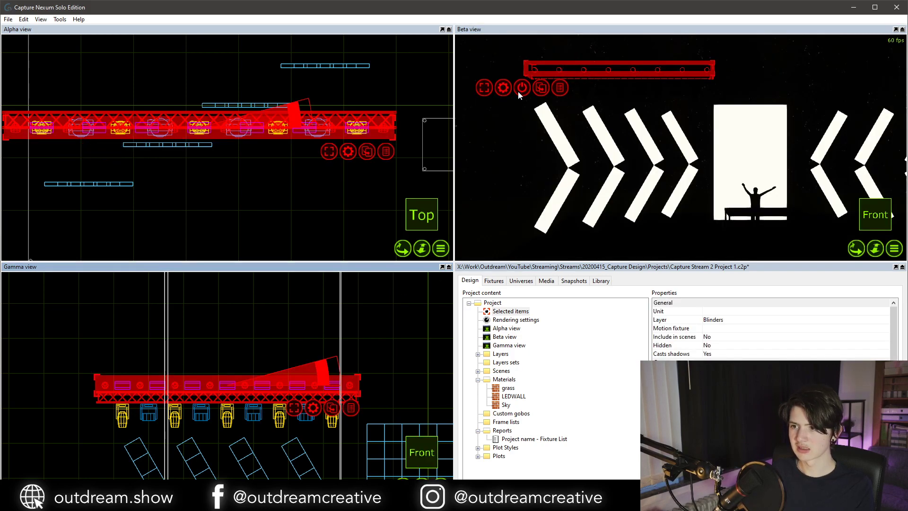
pyautogui.click(520, 90)
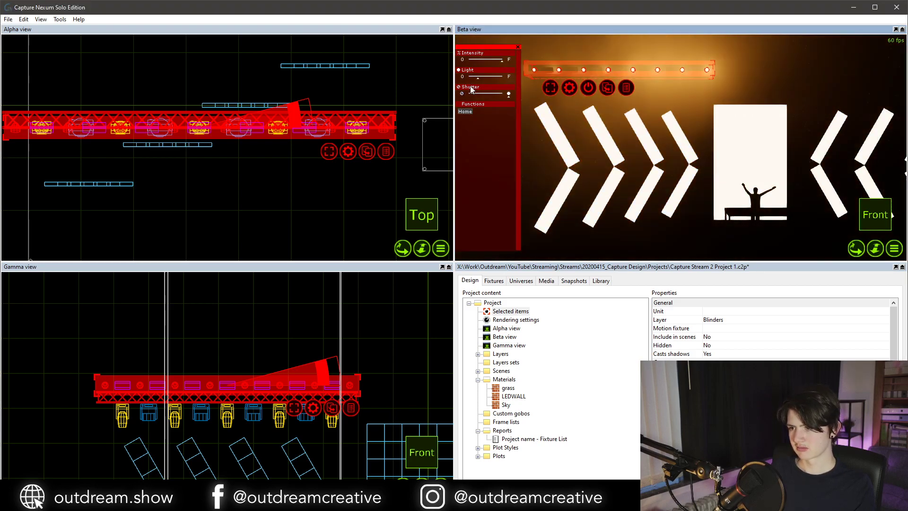
# Switch off the blinders and light all the Q-7 strobes in pink in the live render.
pyautogui.press('Escape')
pyautogui.click(517, 47)
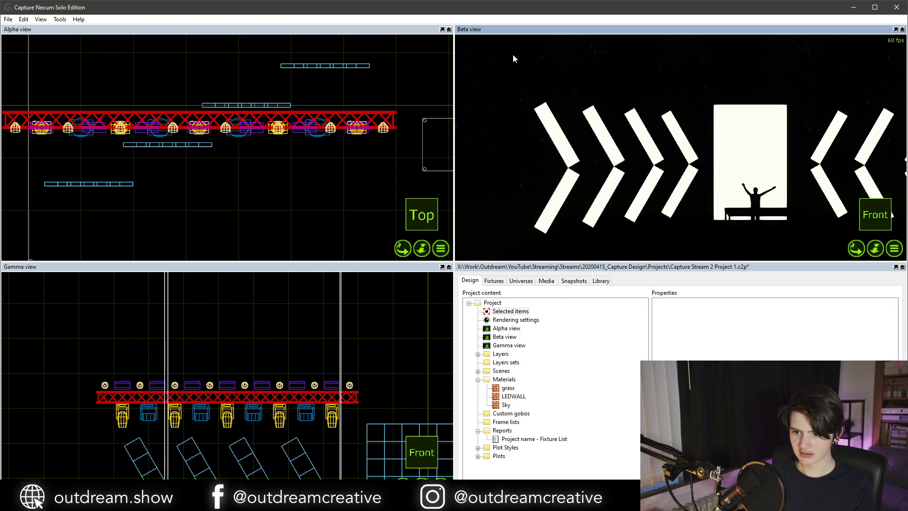
pyautogui.click(253, 386)
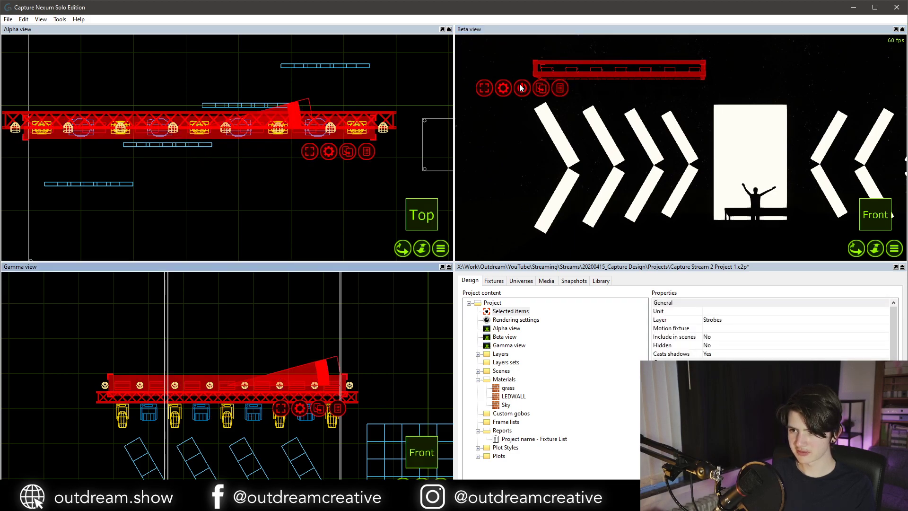
pyautogui.click(522, 88)
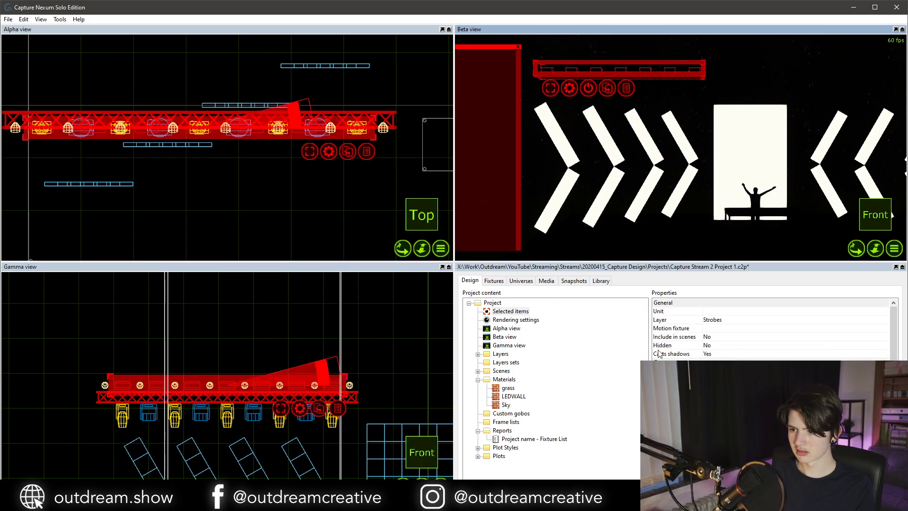
pyautogui.scroll(-3, 770, 331)
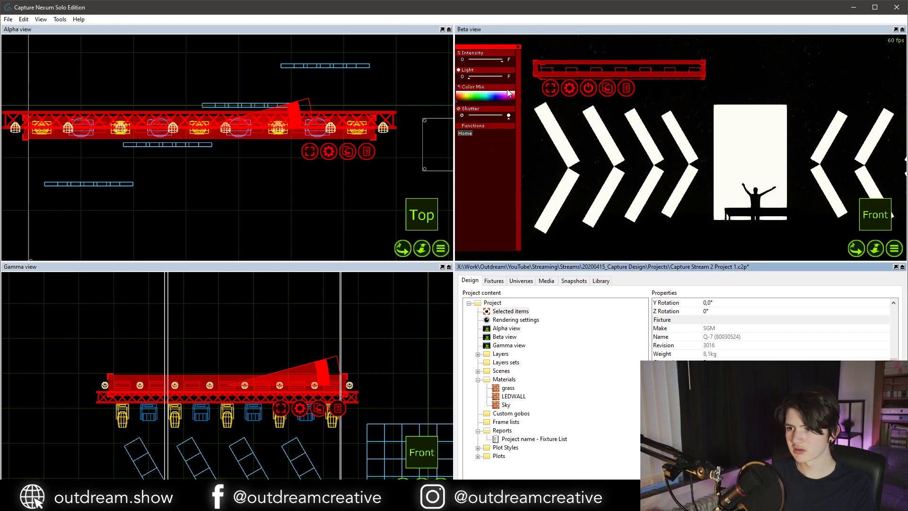
pyautogui.click(511, 94)
pyautogui.moveTo(502, 60); pyautogui.dragTo(471, 56)
pyautogui.click(580, 115)
pyautogui.moveTo(580, 115); pyautogui.dragTo(600, 116, button='right')
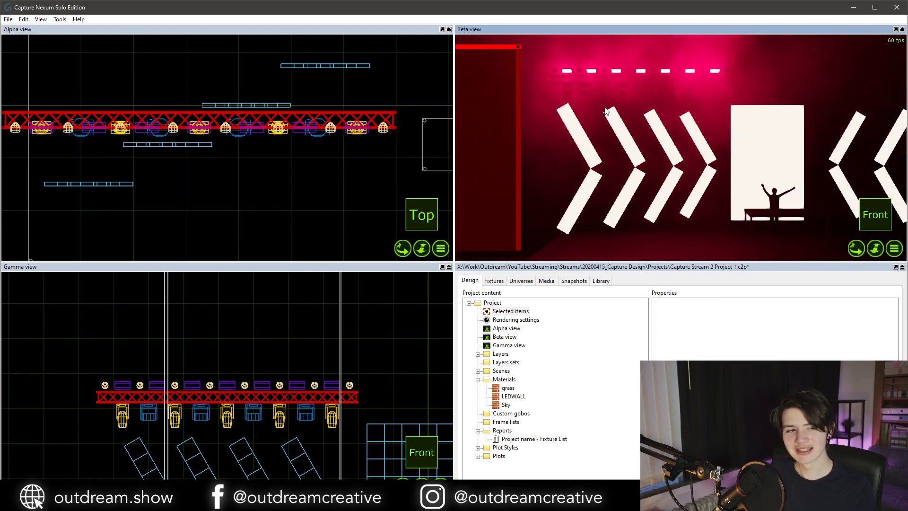
pyautogui.click(521, 43)
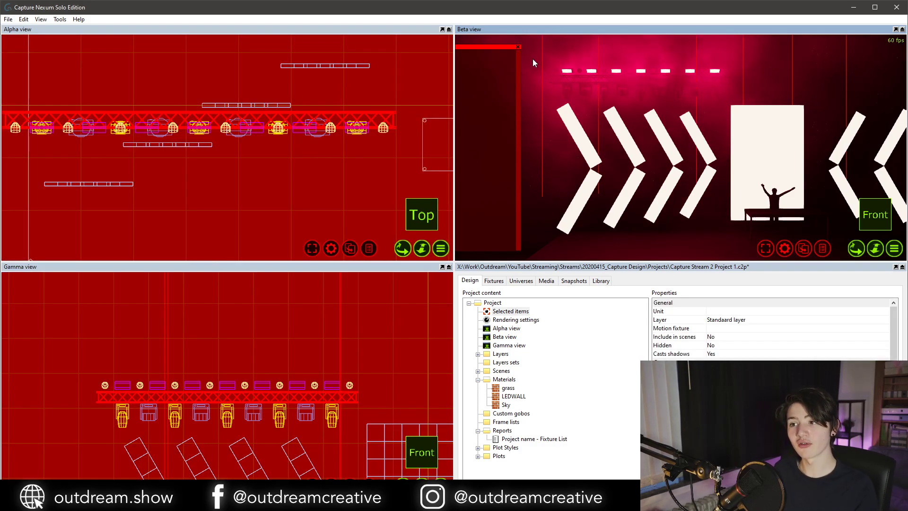
pyautogui.click(518, 45)
pyautogui.click(584, 67)
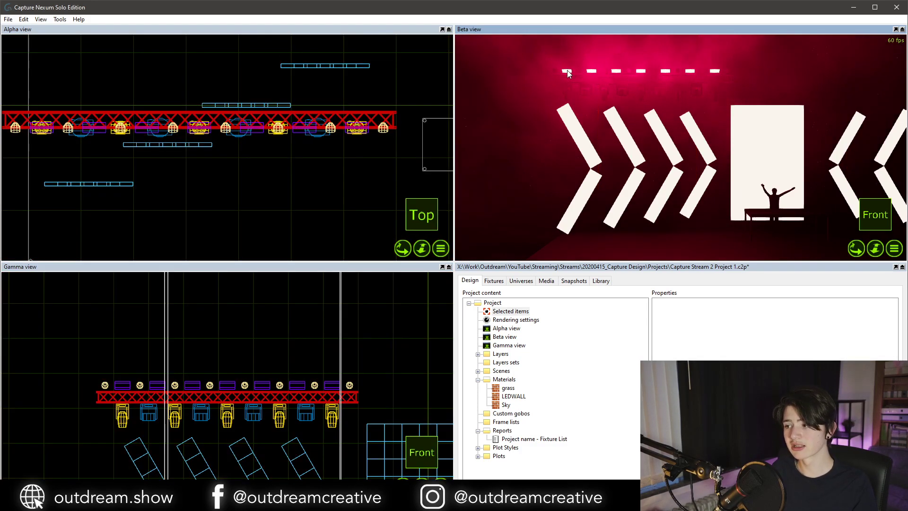
pyautogui.click(566, 71)
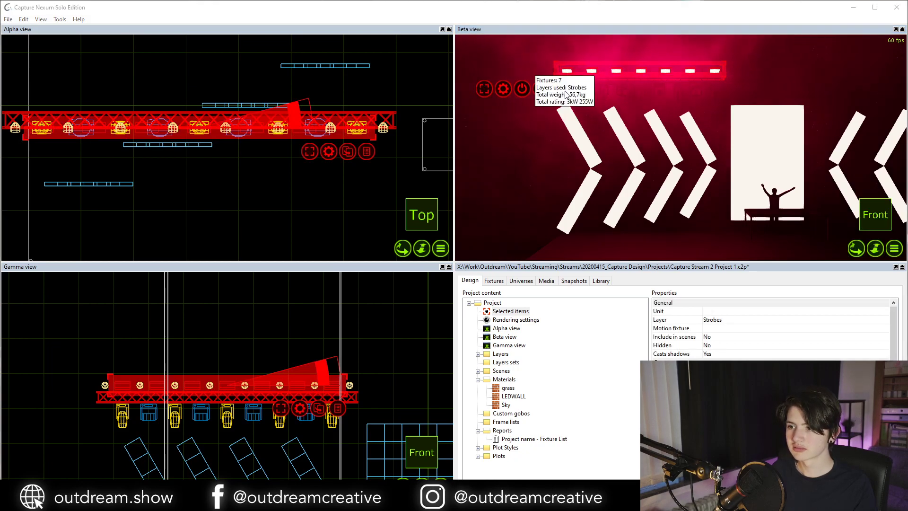
pyautogui.click(566, 93)
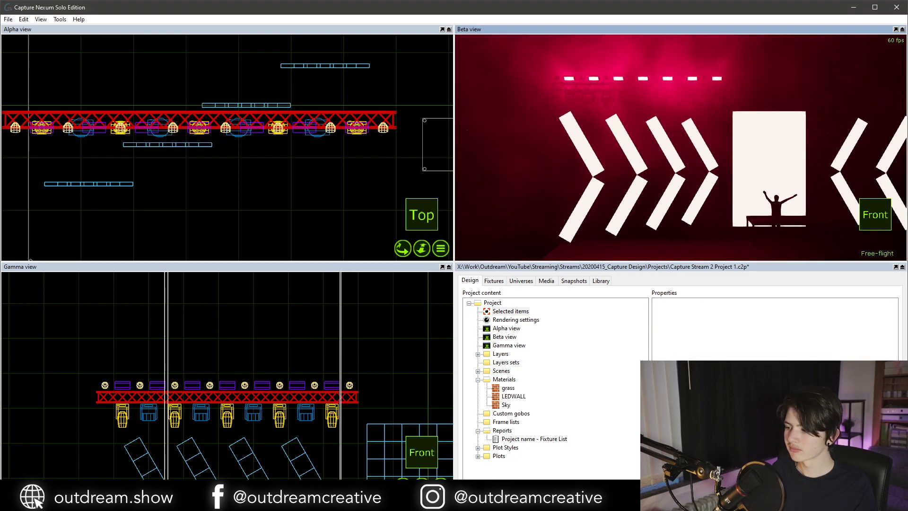
pyautogui.click(223, 381)
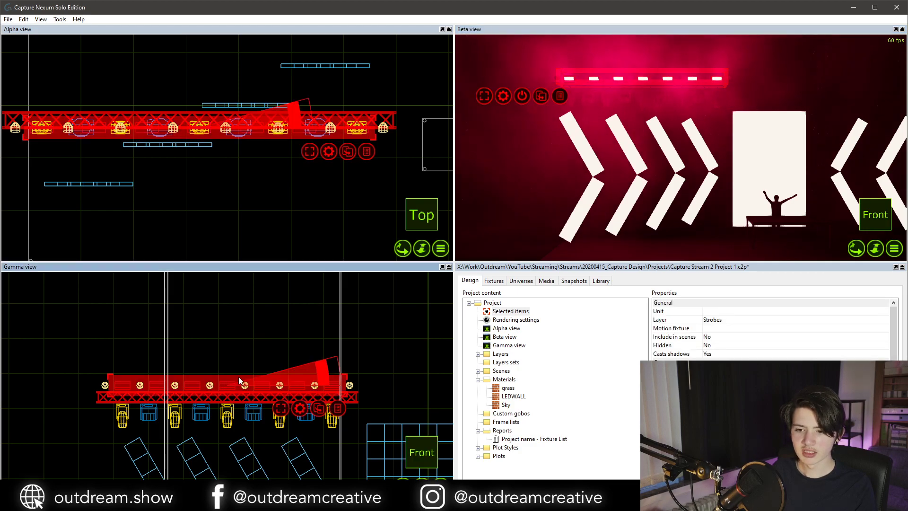
pyautogui.click(605, 75)
# Light the MegaPointes under the truss, aim their beams with pan and tilt, and fade them back out.
pyautogui.click(606, 99)
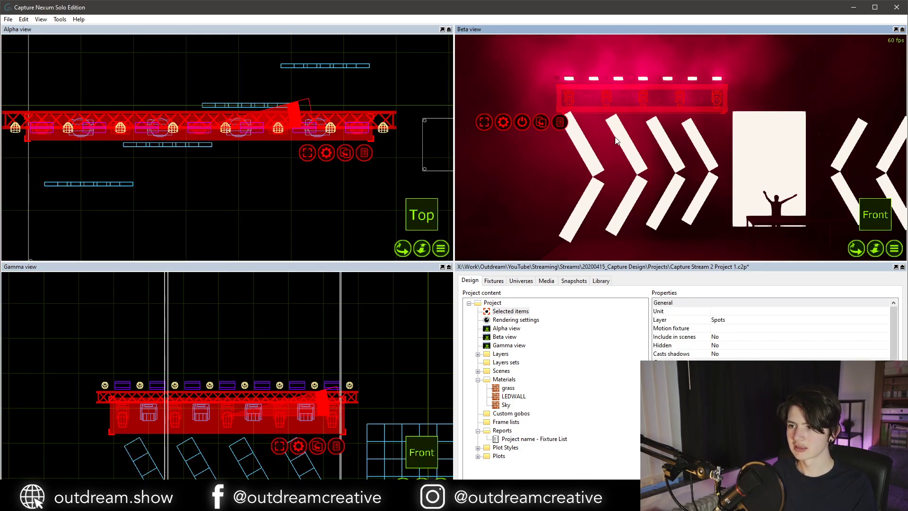
pyautogui.click(523, 124)
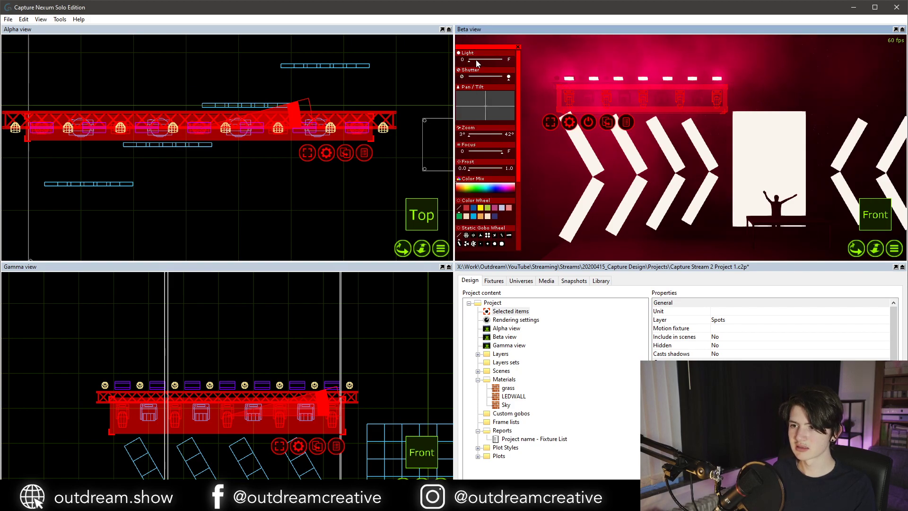
pyautogui.moveTo(476, 61); pyautogui.dragTo(516, 66)
pyautogui.moveTo(493, 97)
pyautogui.mouseDown()
pyautogui.moveTo(479, 97)
pyautogui.moveTo(486, 99)
pyautogui.mouseUp()
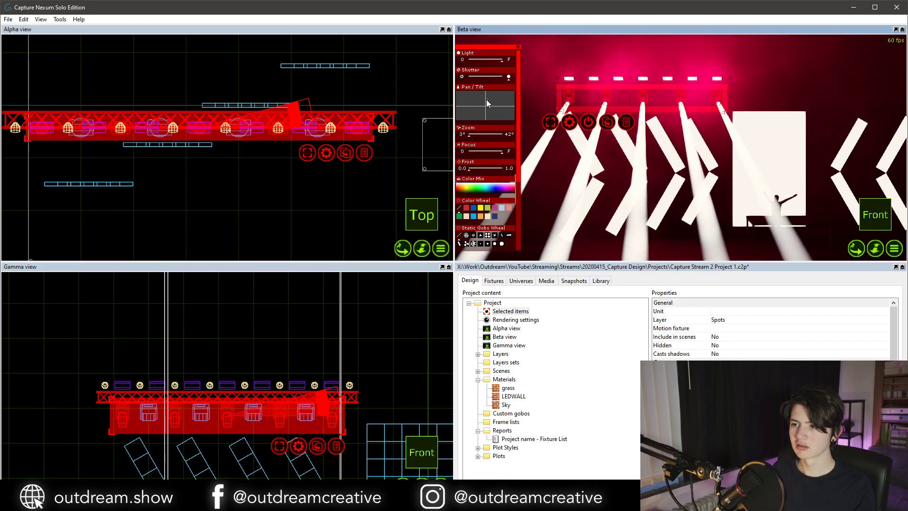
pyautogui.moveTo(500, 61); pyautogui.dragTo(427, 63)
pyautogui.click(174, 367)
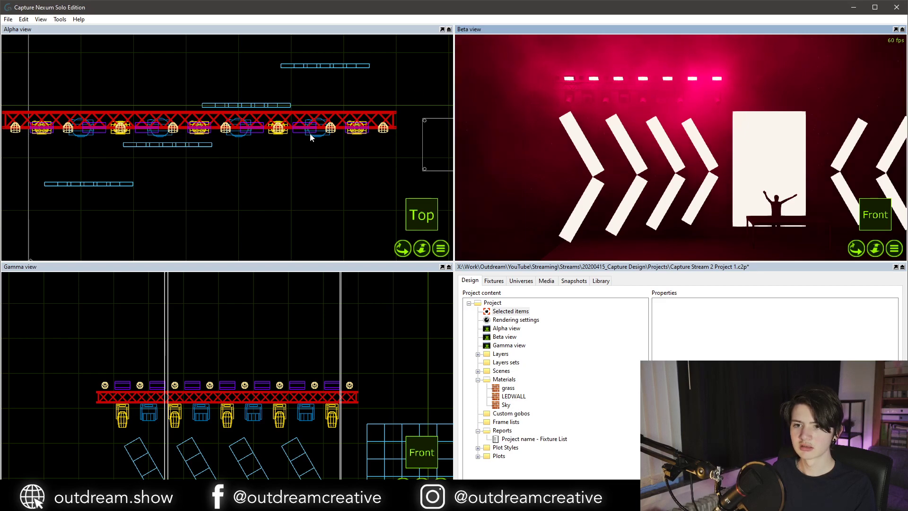
# Rotate the truss together with all its fixtures so it runs diagonally along the staggered LED strips in the top view.
pyautogui.scroll(-2, 310, 134)
pyautogui.click(173, 125)
pyautogui.moveTo(101, 109); pyautogui.dragTo(394, 150)
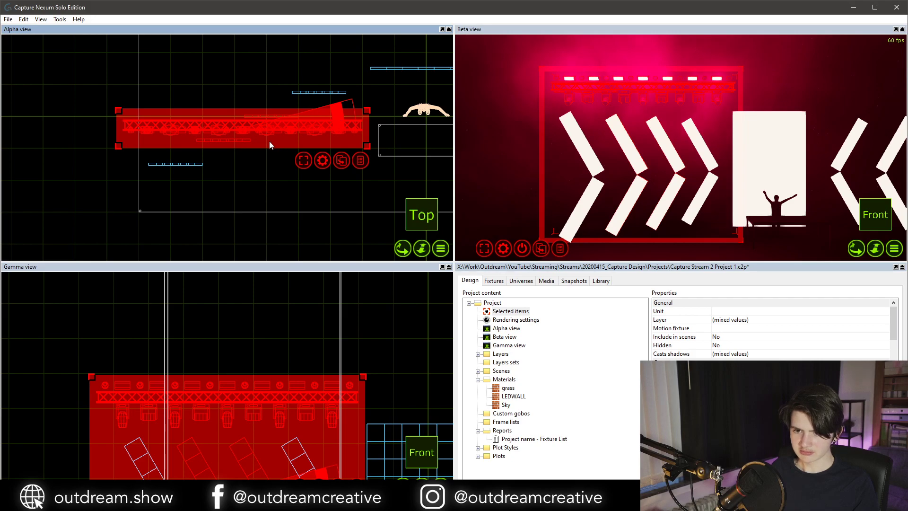
pyautogui.click(191, 184)
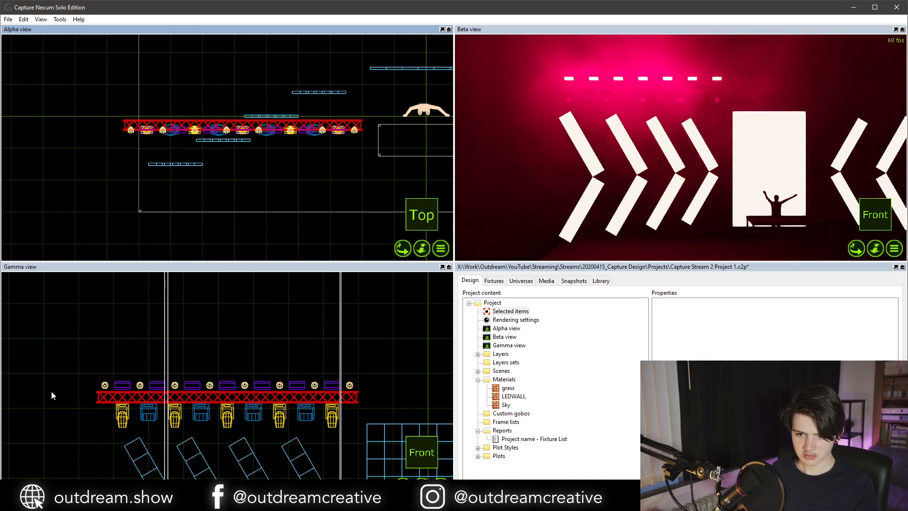
pyautogui.moveTo(73, 356); pyautogui.dragTo(368, 439)
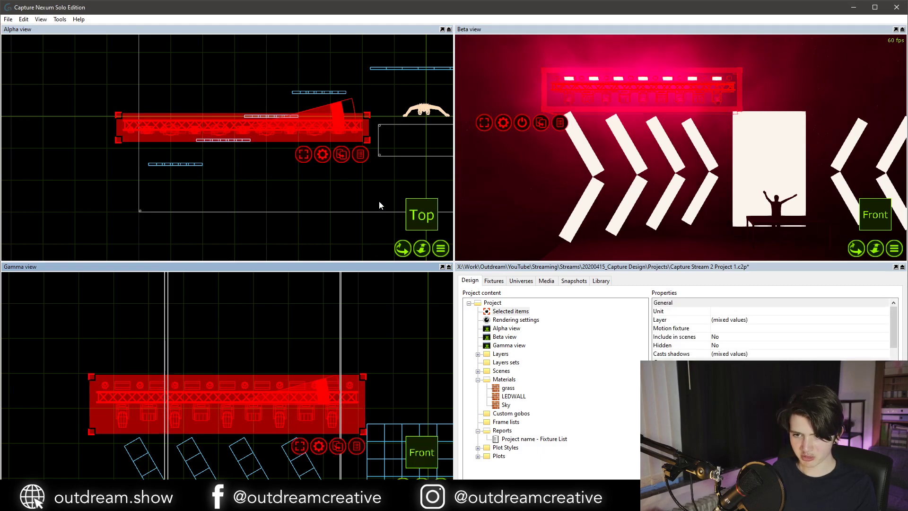
pyautogui.moveTo(339, 109); pyautogui.dragTo(318, 90)
pyautogui.press('Escape')
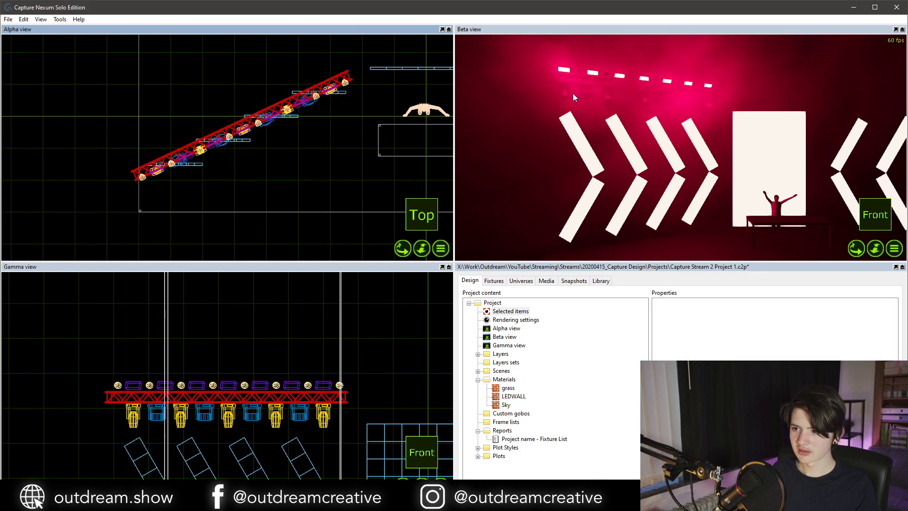
# Bring the light of all the MegaPointes up to full.
pyautogui.doubleClick(562, 92)
pyautogui.click(569, 126)
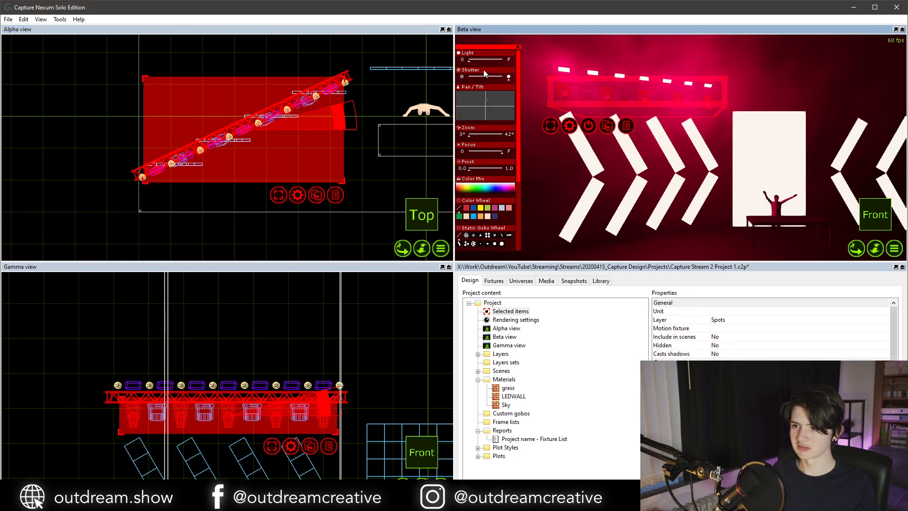
pyautogui.moveTo(484, 59); pyautogui.dragTo(518, 61)
pyautogui.scroll(-3, 523, 62)
pyautogui.press('Escape')
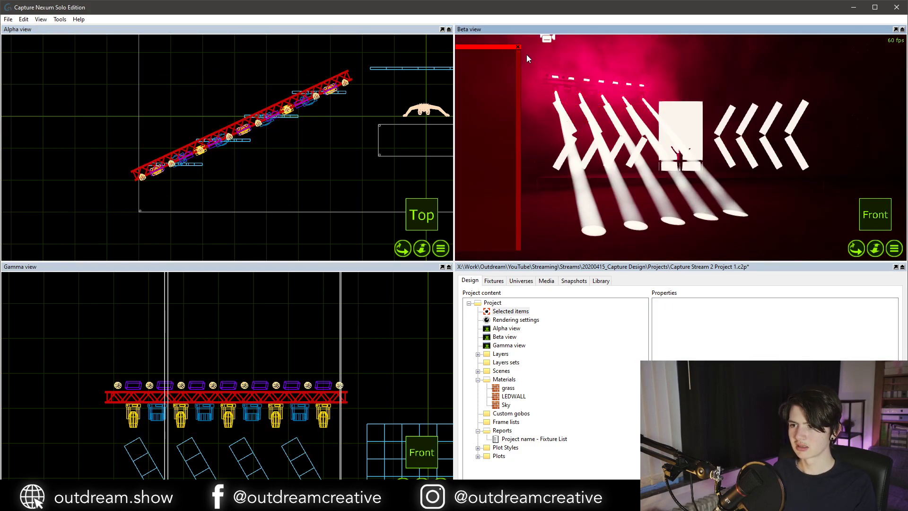
pyautogui.click(517, 47)
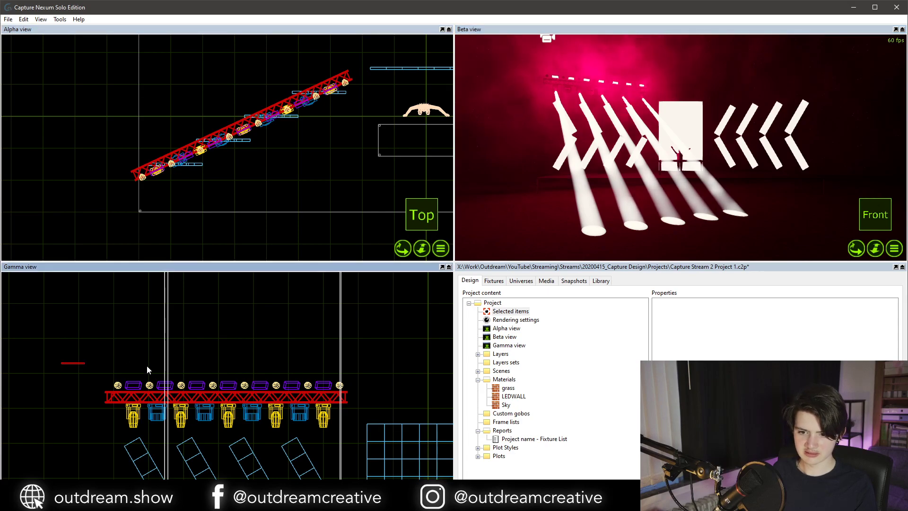
# Shift the whole truss with its fixtures slightly in the top view and undo the last move.
pyautogui.moveTo(61, 362); pyautogui.dragTo(355, 430)
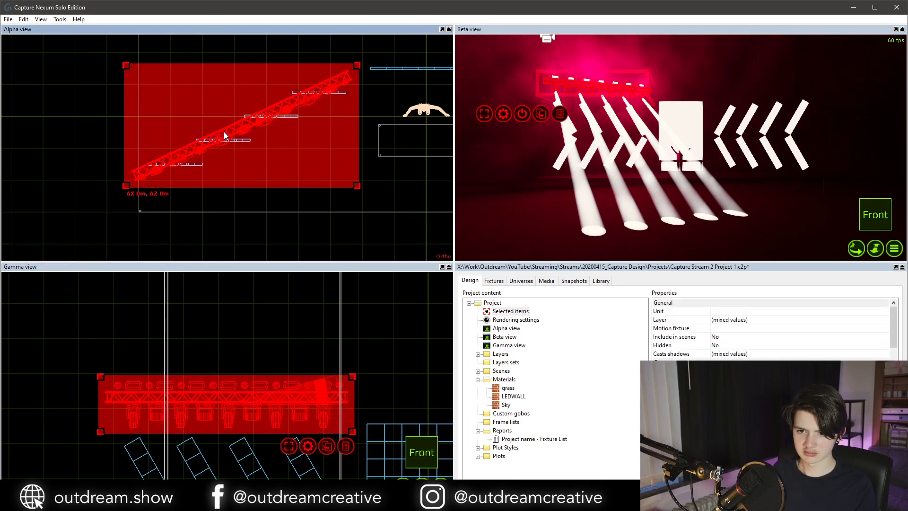
pyautogui.moveTo(223, 132)
pyautogui.mouseDown()
pyautogui.moveTo(243, 132)
pyautogui.moveTo(225, 128)
pyautogui.moveTo(234, 130)
pyautogui.mouseUp()
pyautogui.click(272, 122)
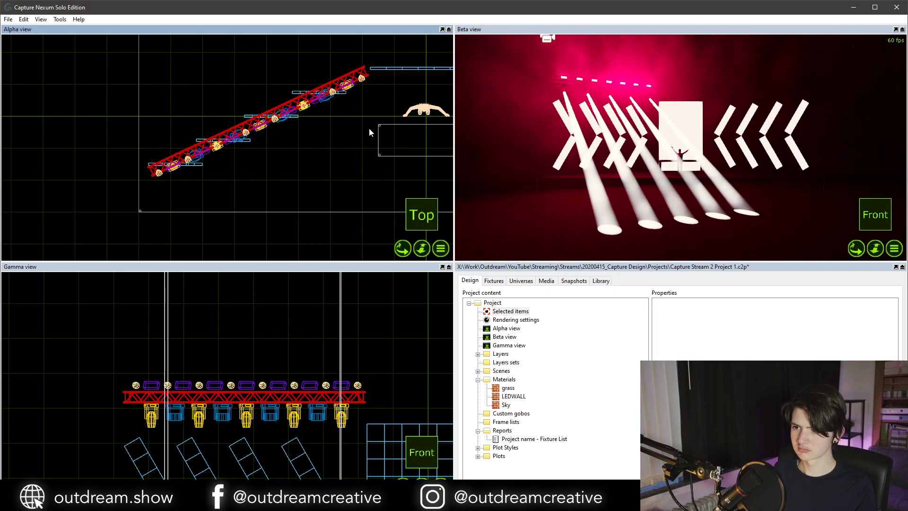
pyautogui.hotkey('ctrl', 'z')
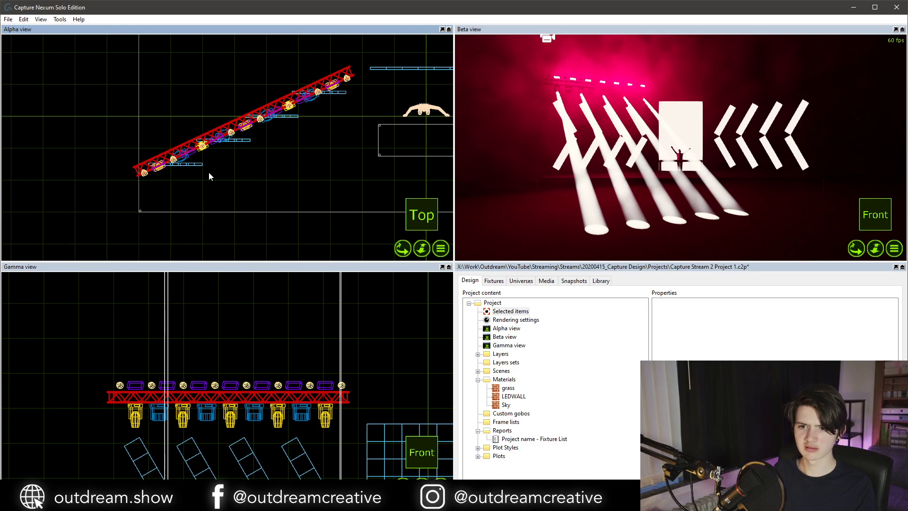
# Examine the angled truss and its MegaPointe beams from the side and front in the 3D render.
pyautogui.scroll(-2, 163, 386)
pyautogui.click(150, 376)
pyautogui.moveTo(588, 161); pyautogui.dragTo(648, 132, button='middle')
pyautogui.moveTo(525, 101); pyautogui.dragTo(612, 134, button='middle')
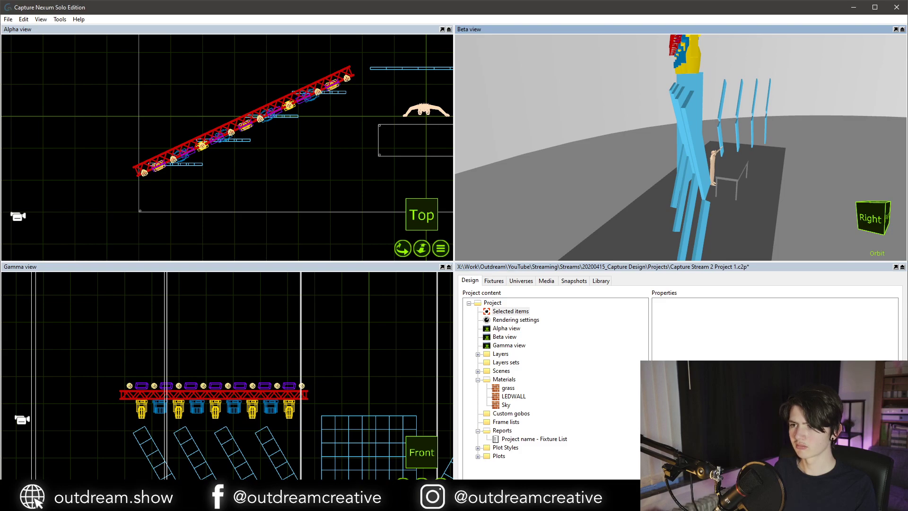
pyautogui.moveTo(477, 104); pyautogui.dragTo(546, 118, button='right')
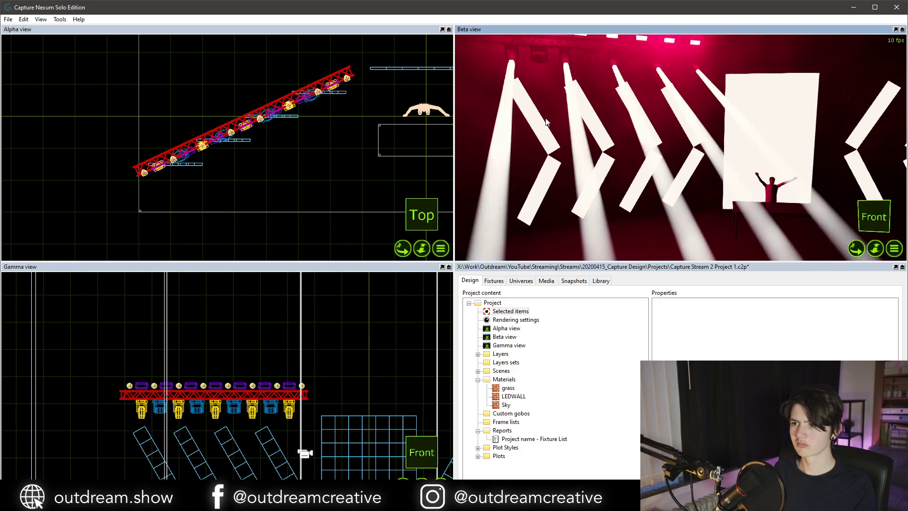
pyautogui.scroll(-3, 546, 119)
pyautogui.moveTo(545, 119); pyautogui.dragTo(571, 122, button='middle')
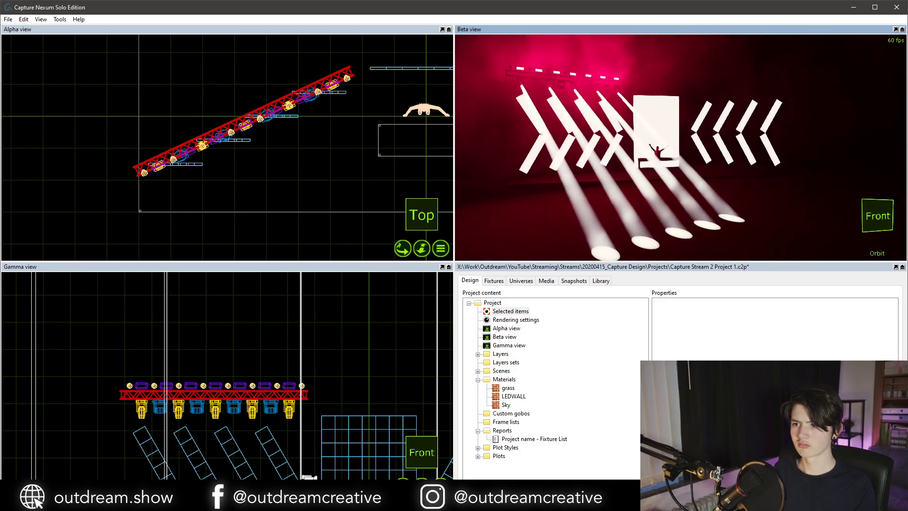
pyautogui.click(238, 123)
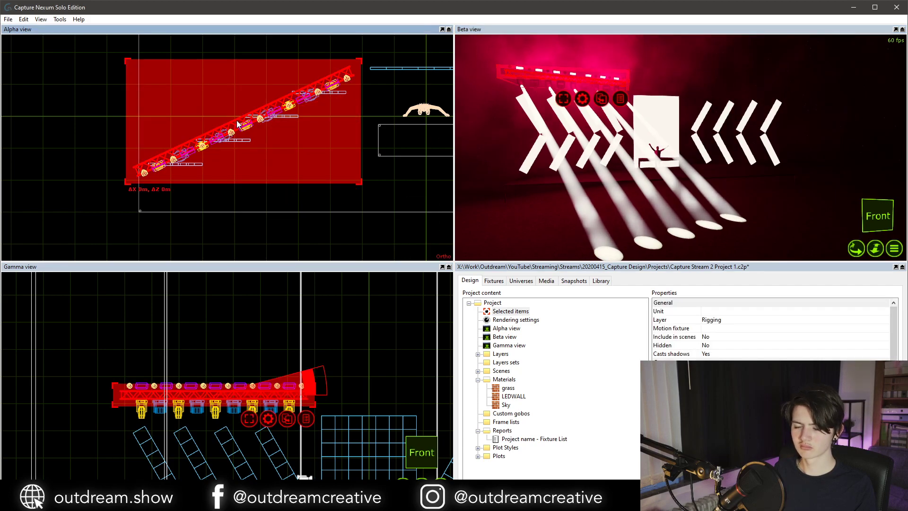
pyautogui.press('Escape')
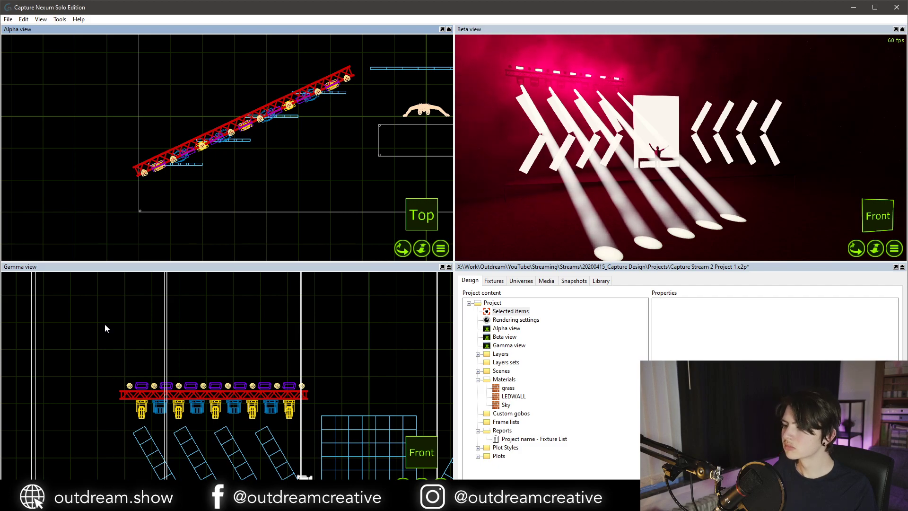
# Rotate the truss together with all its fixtures back so it runs straight across the stage.
pyautogui.click(94, 362)
pyautogui.moveTo(93, 359); pyautogui.dragTo(191, 347)
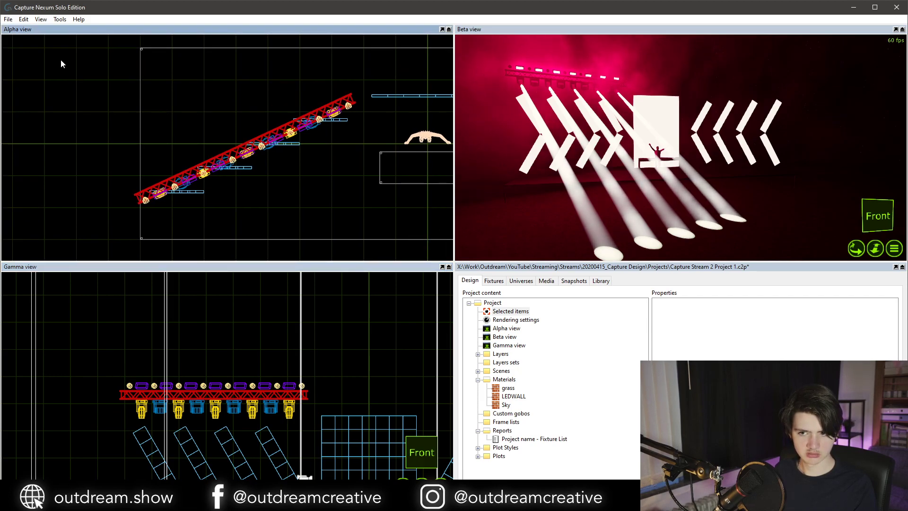
pyautogui.moveTo(61, 59); pyautogui.dragTo(328, 191)
pyautogui.moveTo(82, 357); pyautogui.dragTo(318, 432)
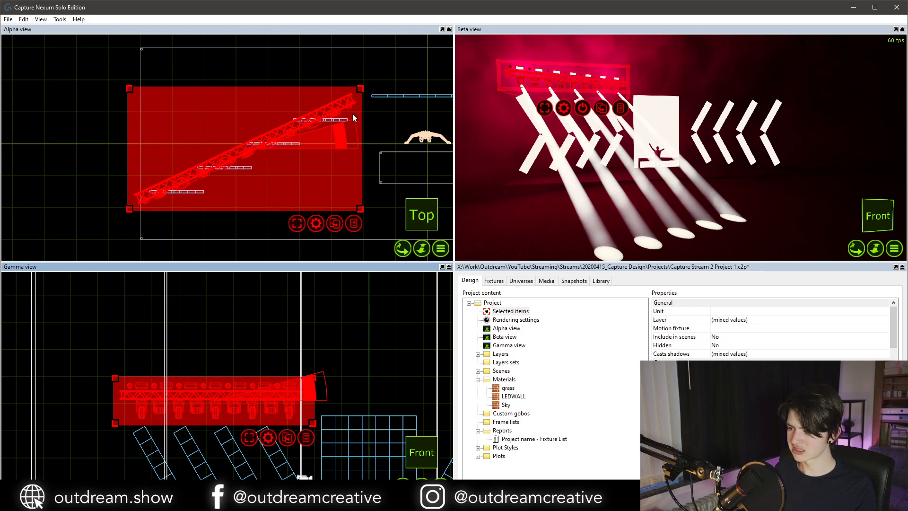
pyautogui.moveTo(339, 135); pyautogui.dragTo(336, 180)
pyautogui.press('Escape')
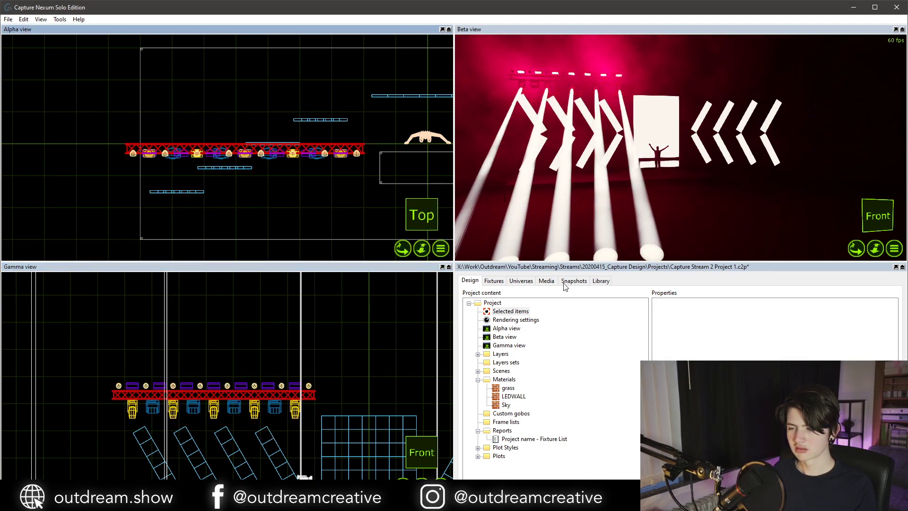
# Clear the strike p38 search in the library and switch to the YouTube live stream page in the browser.
pyautogui.click(601, 280)
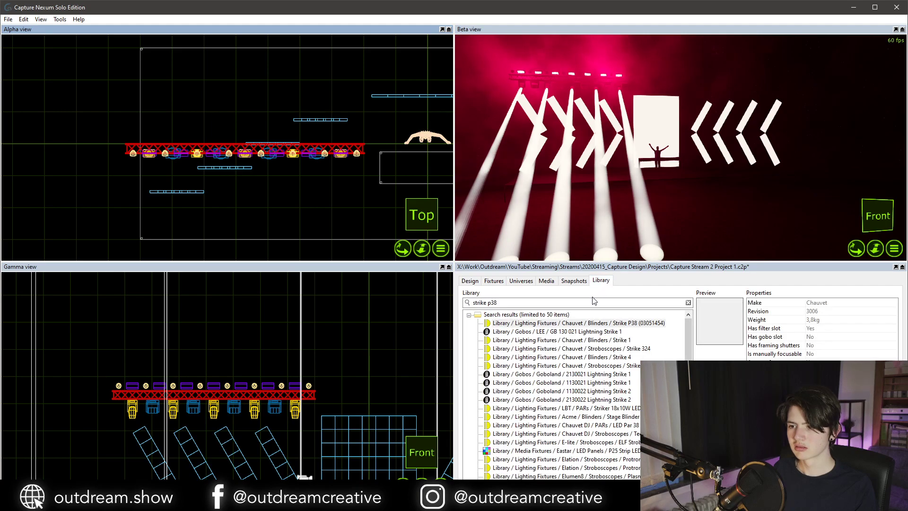
pyautogui.click(590, 300)
pyautogui.hotkey('ctrl', 'a')
pyautogui.press('BackSpace')
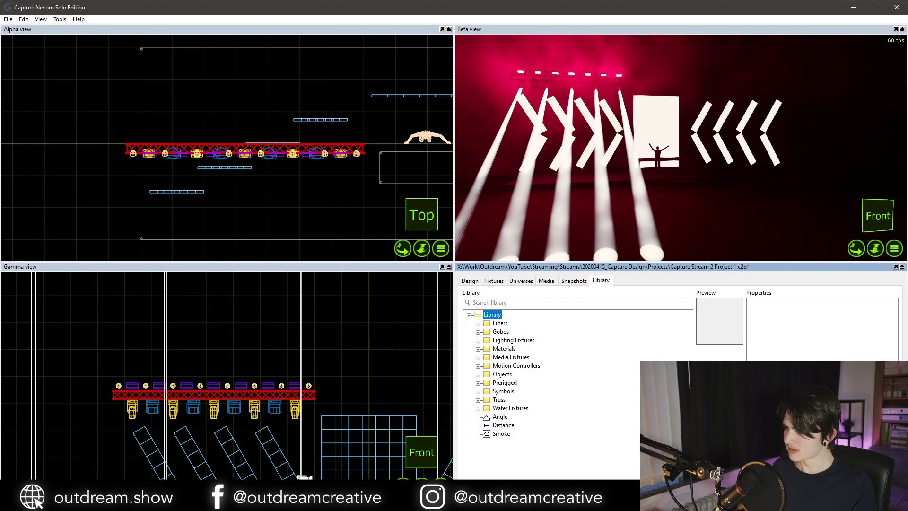
pyautogui.hotkey('alt', 'Tab')
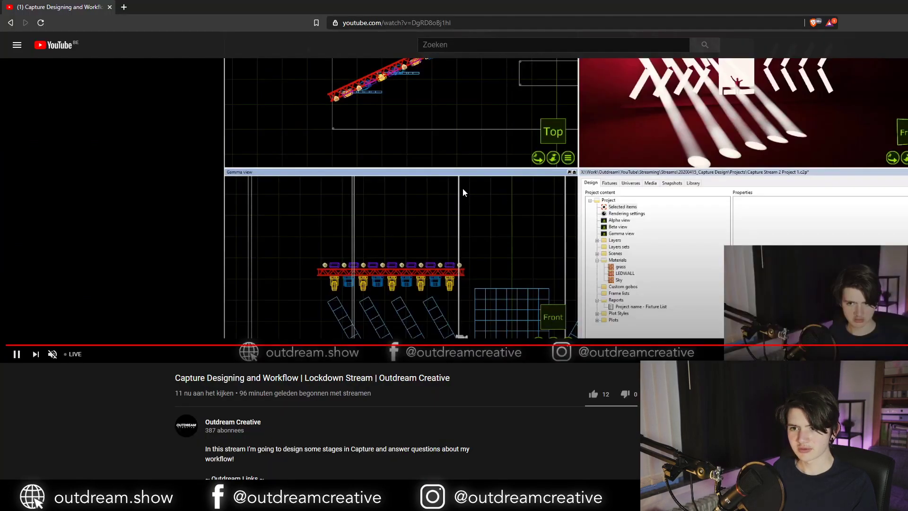
# Search the web for elation in a new browser tab and open the Elation Professional website.
pyautogui.hotkey('ctrl', 't')
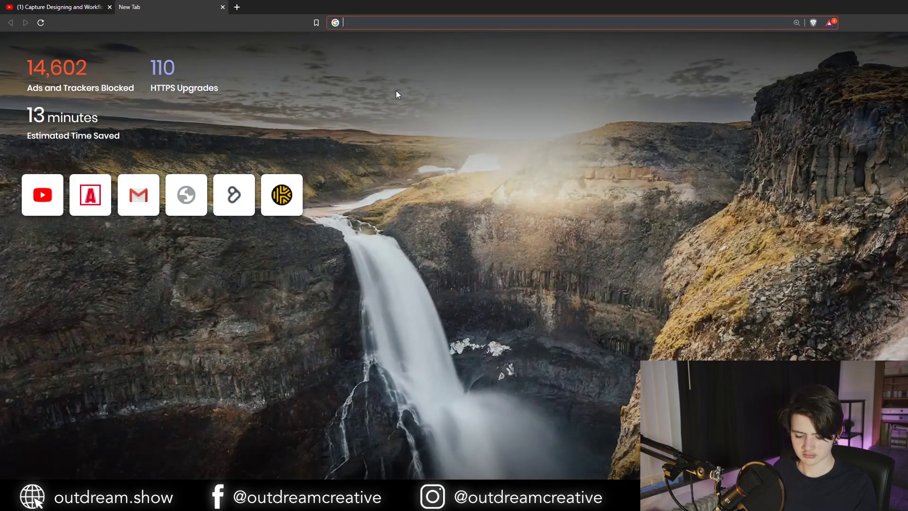
pyautogui.write('elation')
pyautogui.press('Return')
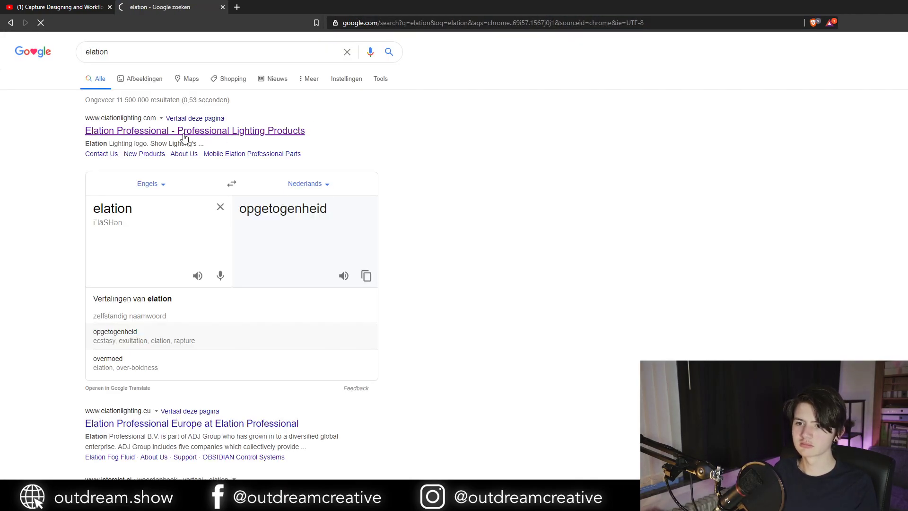
pyautogui.click(184, 137)
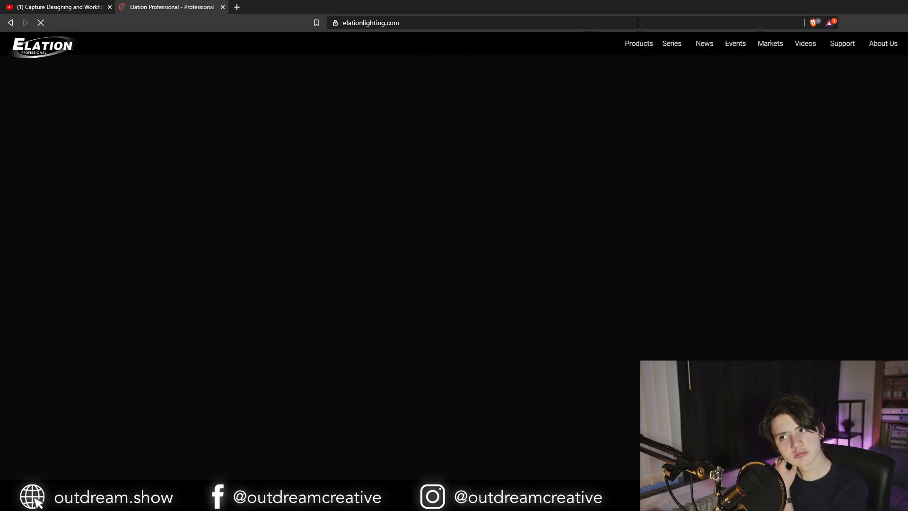
# Browse the static Par | Wash product page on the Elation site for a suitable PAR fixture.
pyautogui.moveTo(635, 44)
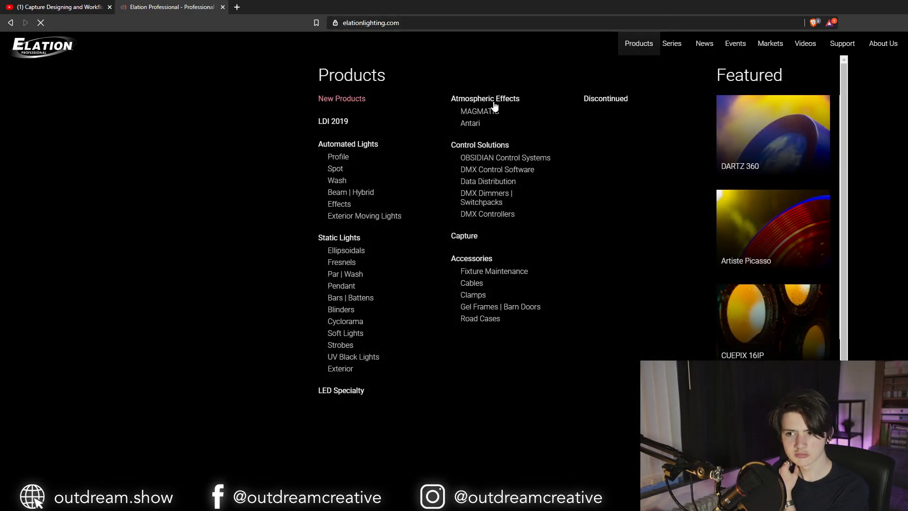
pyautogui.click(348, 279)
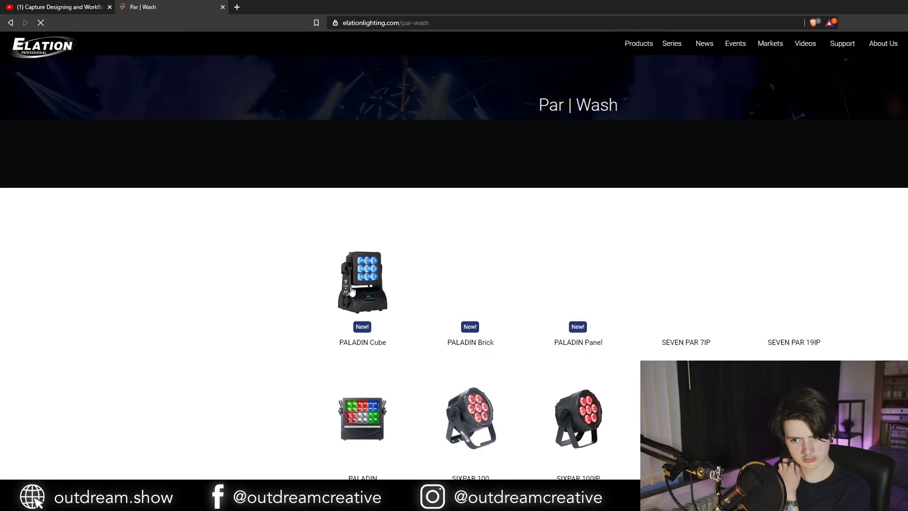
pyautogui.scroll(-3, 319, 294)
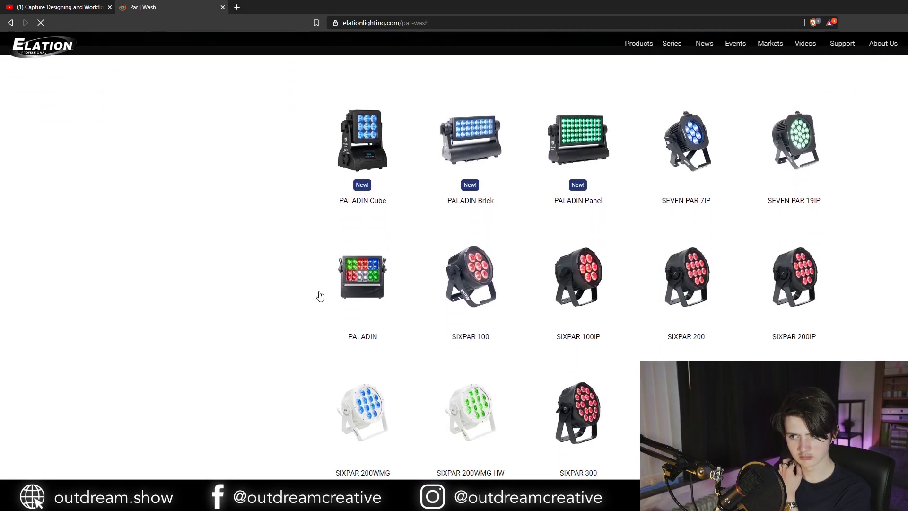
pyautogui.scroll(-1, 320, 296)
pyautogui.scroll(-2, 320, 294)
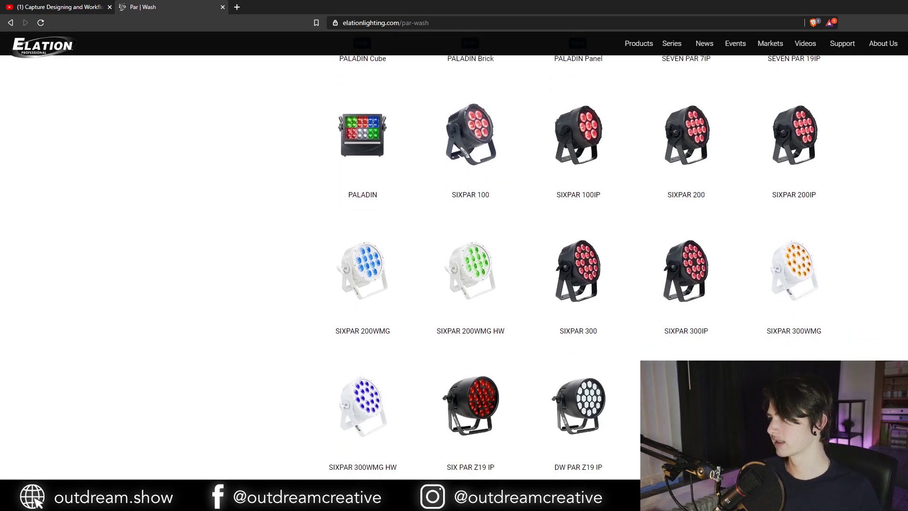
# Switch back to Capture, search the library for sixpar, and place an Elation SixPar 100 beside the truss end nearest the stage centre.
pyautogui.hotkey('alt', 'Tab')
pyautogui.click(536, 302)
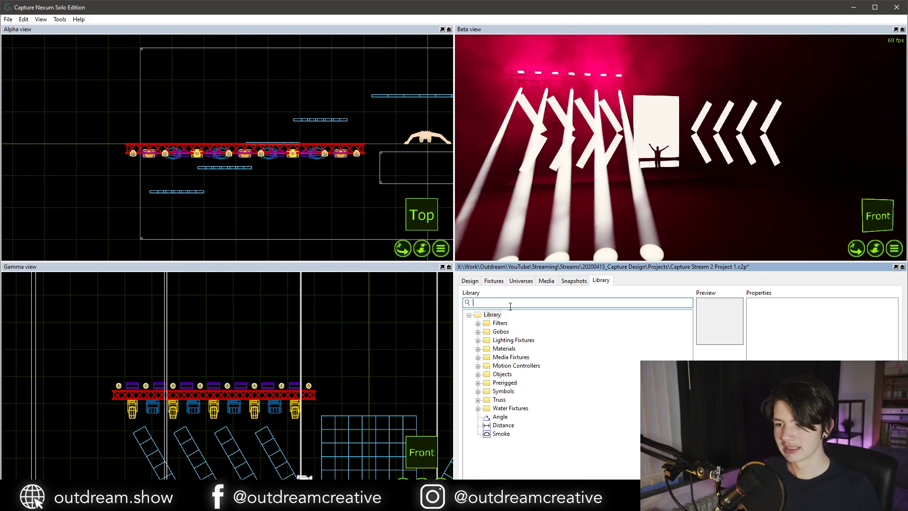
pyautogui.write('sixpar')
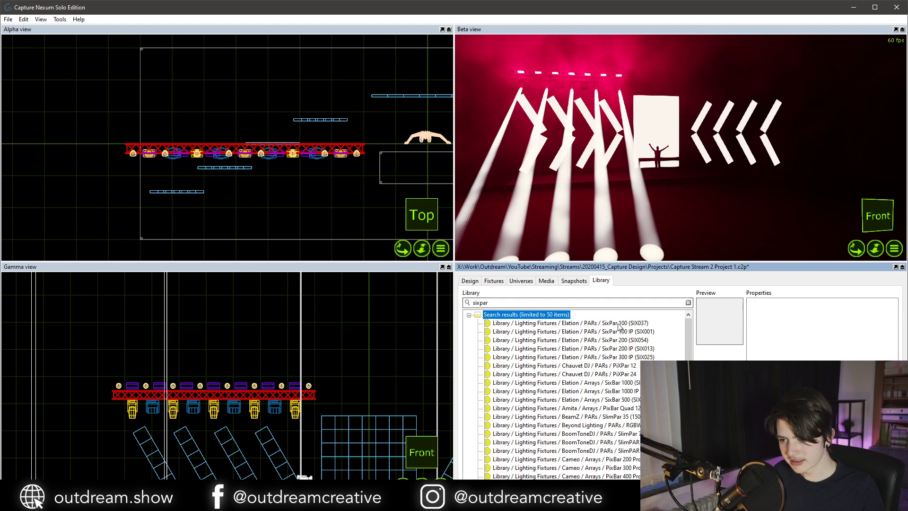
pyautogui.moveTo(567, 322); pyautogui.dragTo(331, 396)
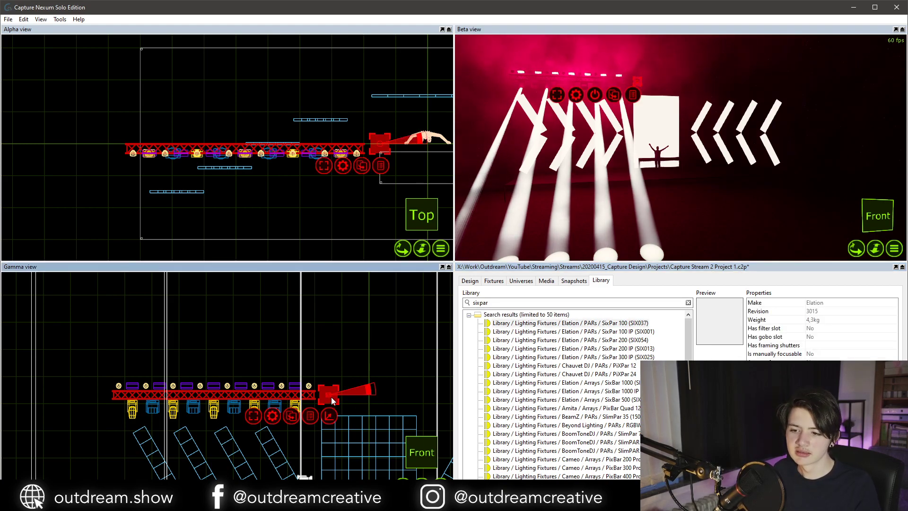
# Adjust the SixPar 100's live light controls and focus the 3D render on the fixture for a close view.
pyautogui.click(594, 95)
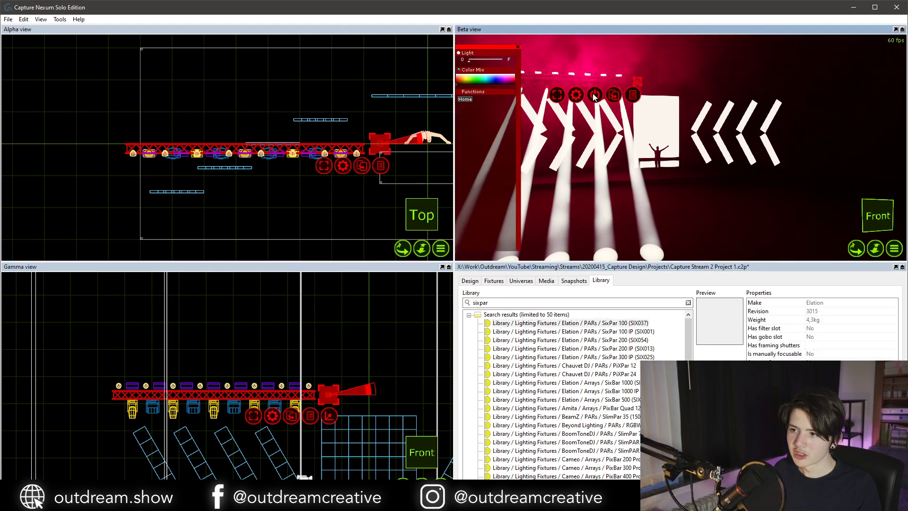
pyautogui.moveTo(457, 76); pyautogui.dragTo(512, 76)
pyautogui.click(557, 95)
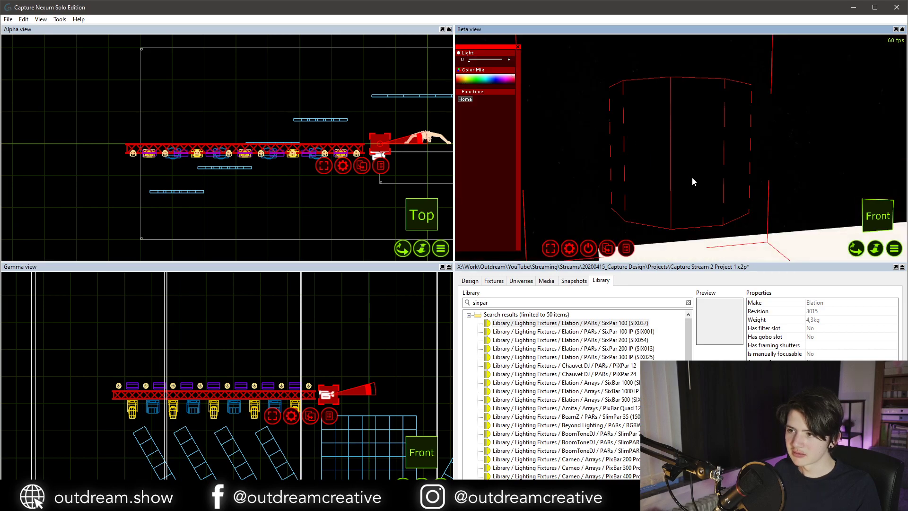
pyautogui.moveTo(693, 181); pyautogui.dragTo(688, 222, button='middle')
pyautogui.scroll(-4, 691, 177)
pyautogui.scroll(-4, 692, 177)
# Rotate the SixPar 100 to shine lengthwise along the truss and move it inside the truss end nearest the stage centre.
pyautogui.moveTo(370, 393); pyautogui.dragTo(350, 432)
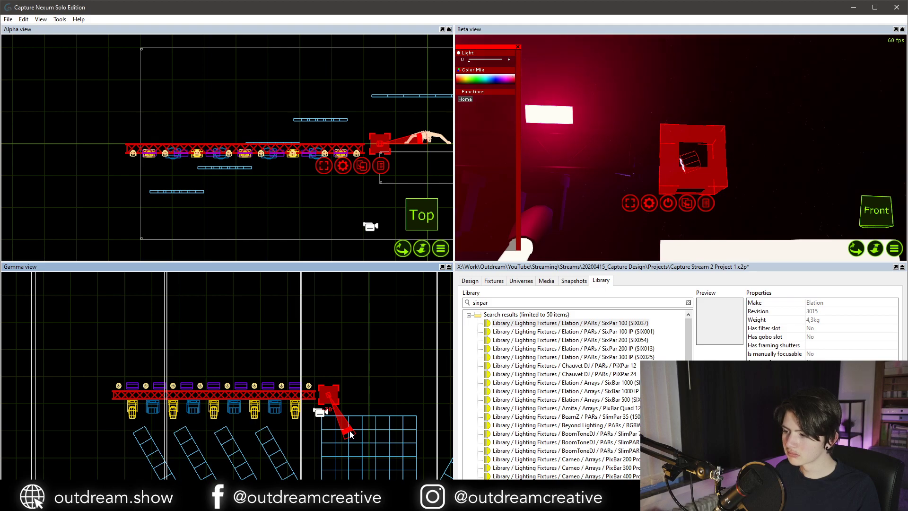
pyautogui.moveTo(348, 434); pyautogui.dragTo(331, 435)
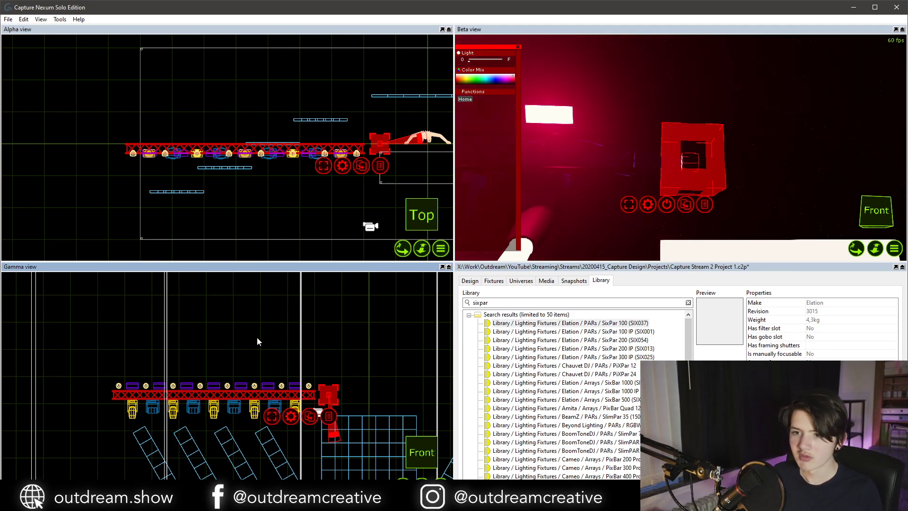
pyautogui.scroll(3, 330, 397)
pyautogui.moveTo(330, 400); pyautogui.dragTo(291, 395)
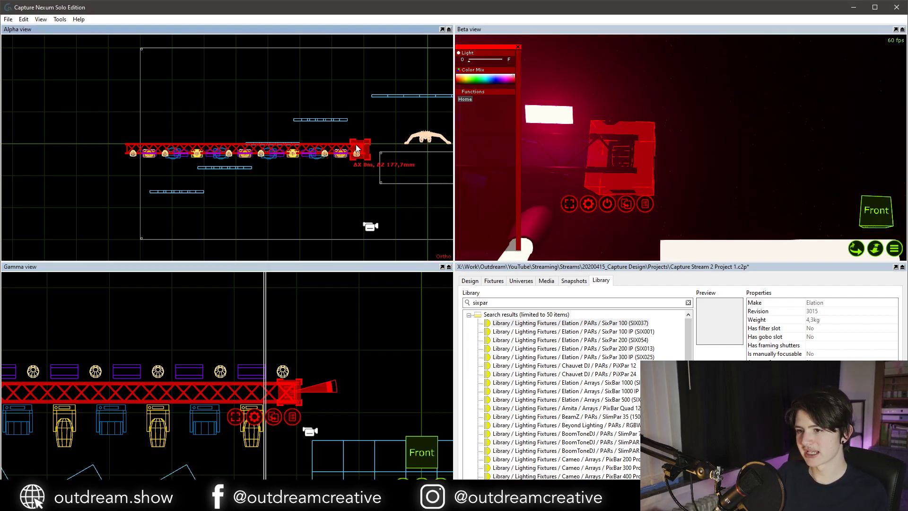
pyautogui.scroll(5, 355, 144)
pyautogui.scroll(3, 370, 142)
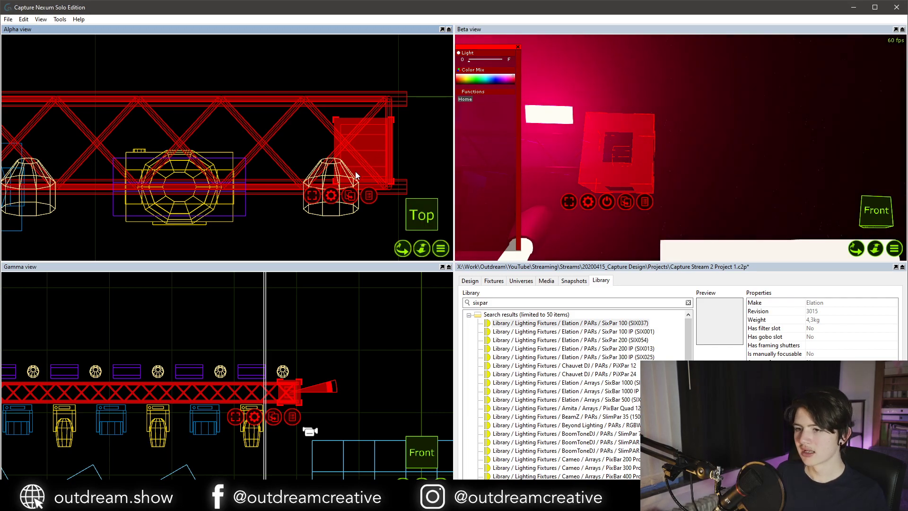
pyautogui.scroll(2, 362, 155)
pyautogui.hotkey('ctrl', 't')
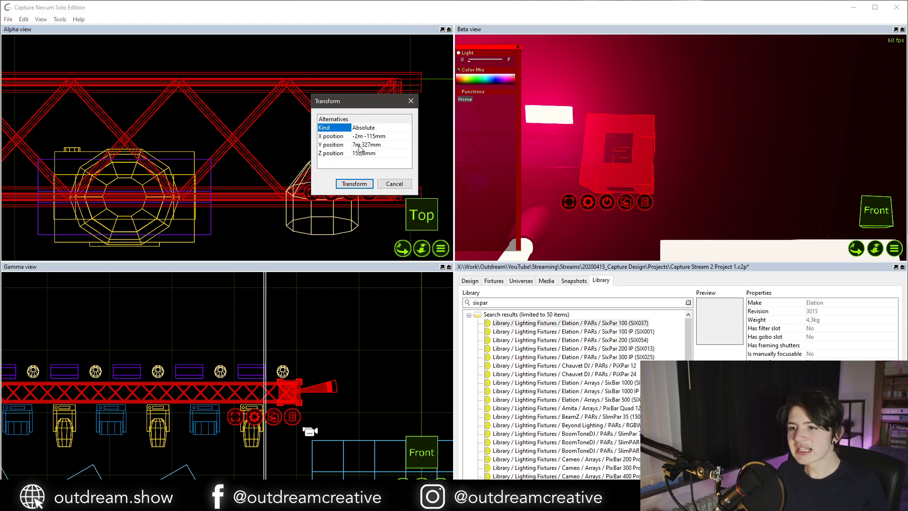
pyautogui.press('Down')
pyautogui.press('Down')
pyautogui.press('Up')
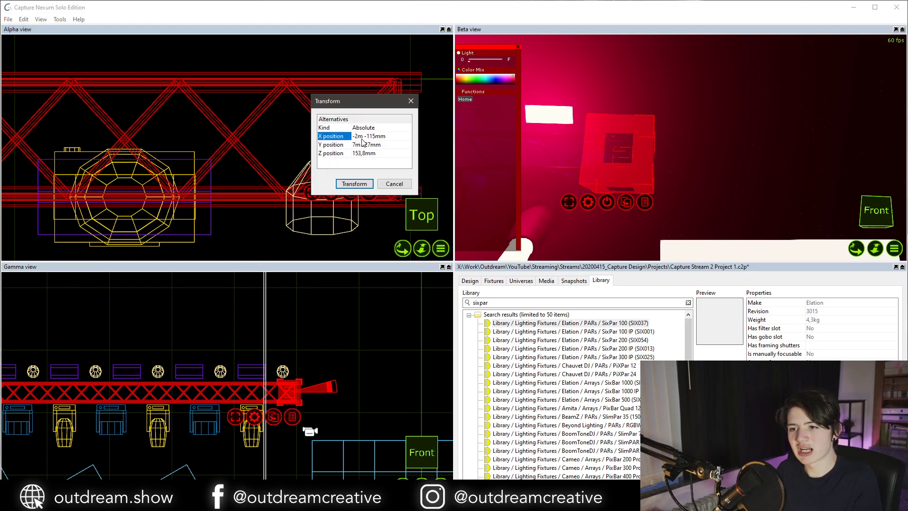
pyautogui.click(388, 184)
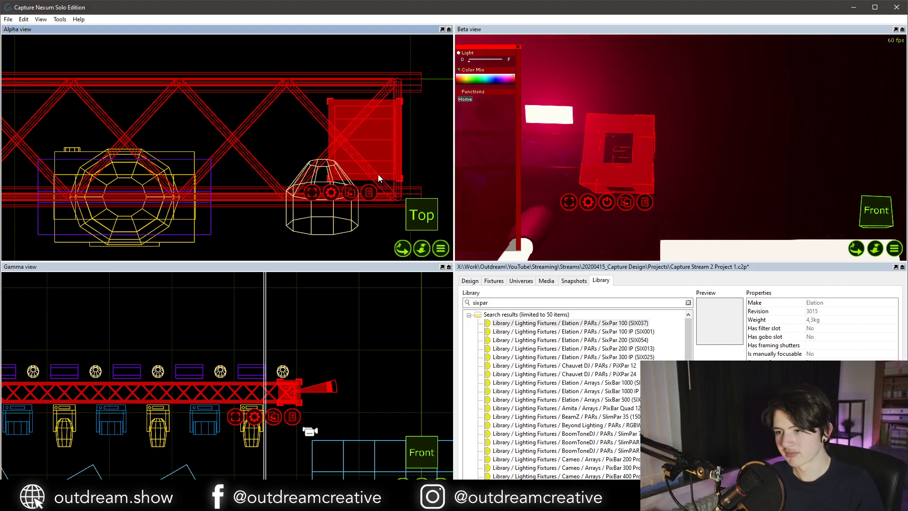
# Examine the lit SixPar 100 inside the truss end up close in the 3D render, deselected and reselected.
pyautogui.moveTo(528, 134); pyautogui.dragTo(527, 134, button='middle')
pyautogui.scroll(4, 598, 145)
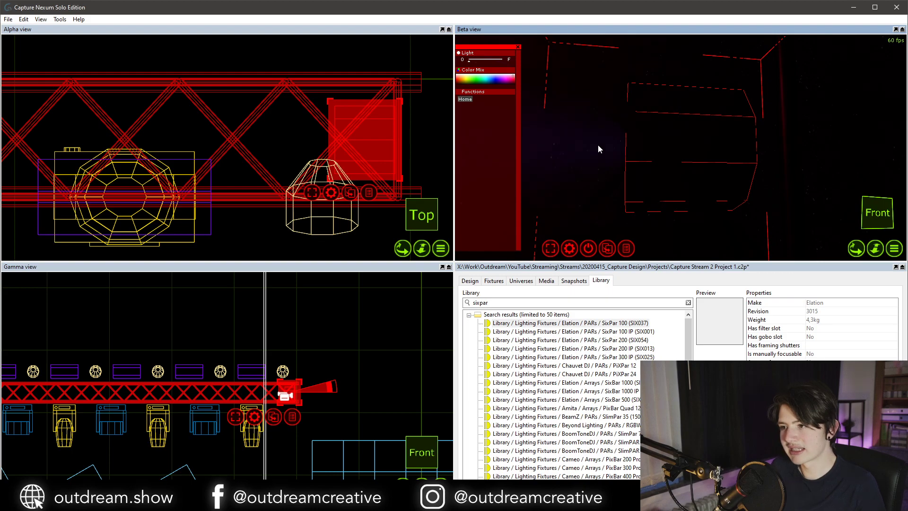
pyautogui.moveTo(597, 145); pyautogui.dragTo(595, 142, button='middle')
pyautogui.scroll(-3, 595, 142)
pyautogui.click(623, 138)
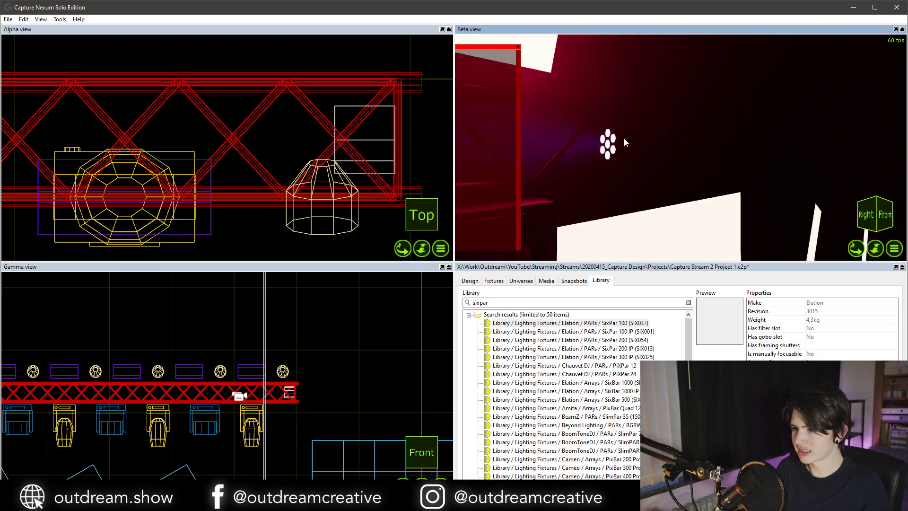
pyautogui.click(596, 147)
pyautogui.scroll(-6, 211, 155)
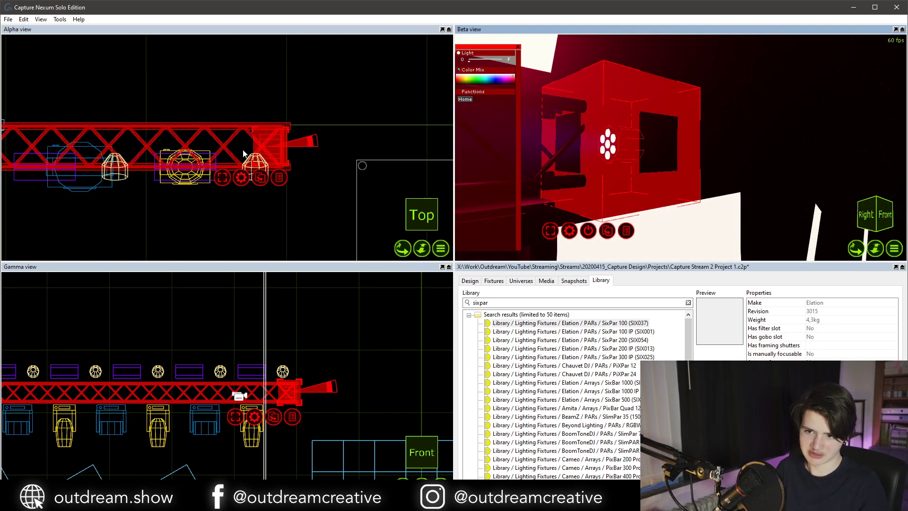
pyautogui.scroll(-3, 286, 175)
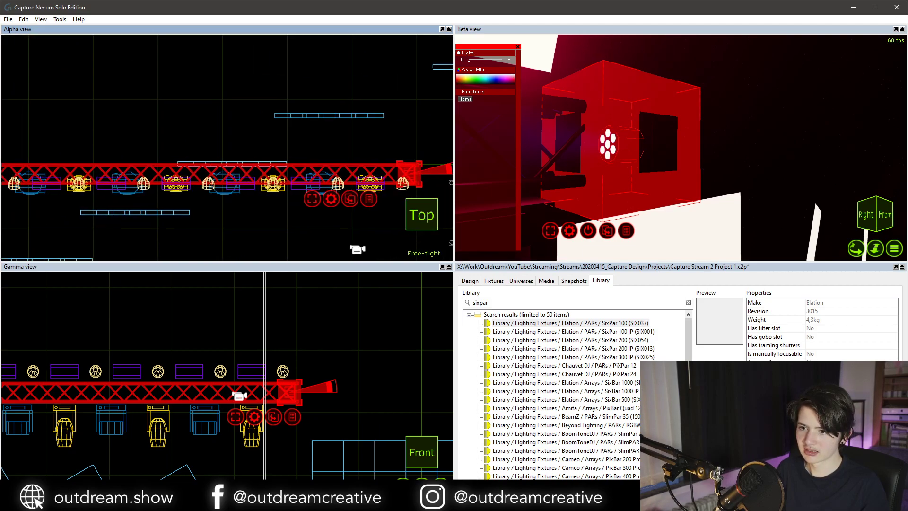
pyautogui.doubleClick(238, 175)
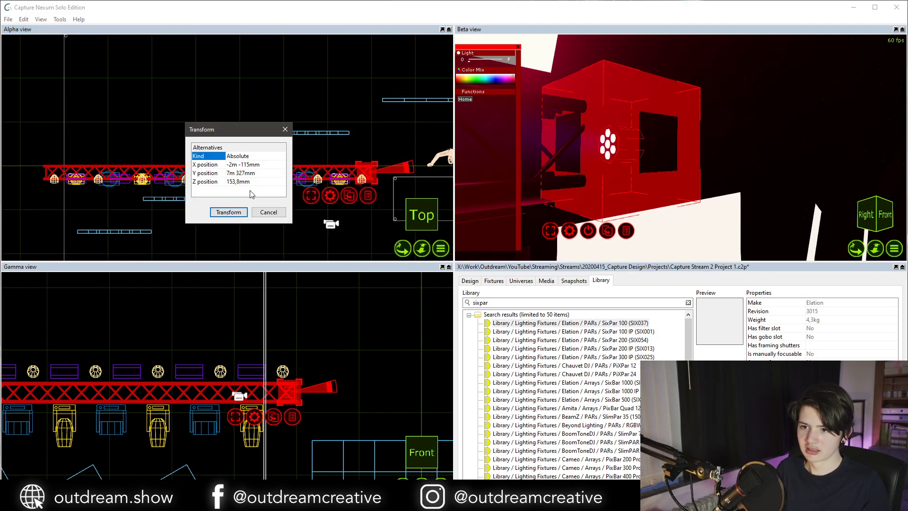
pyautogui.click(262, 212)
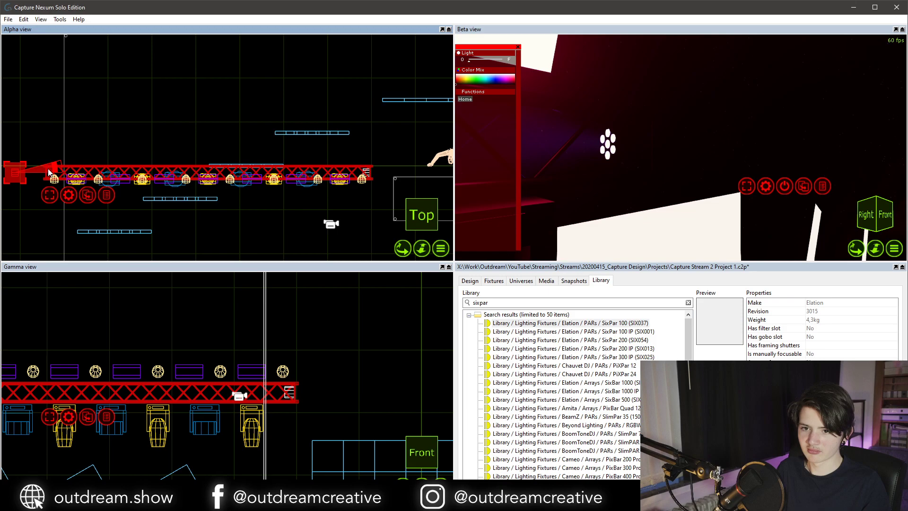
# Place a copy of the SixPar 100 just beyond the outer end of the truss and select it.
pyautogui.moveTo(53, 165); pyautogui.dragTo(3, 174)
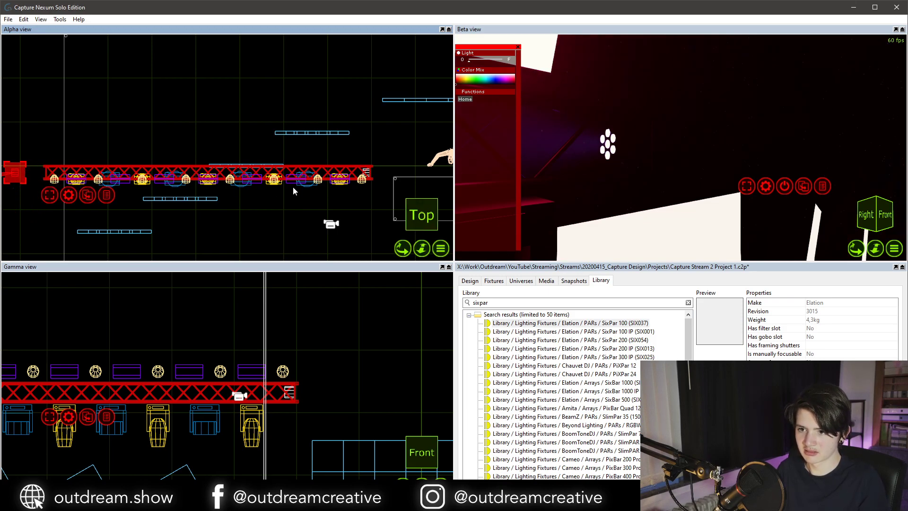
pyautogui.click(367, 172)
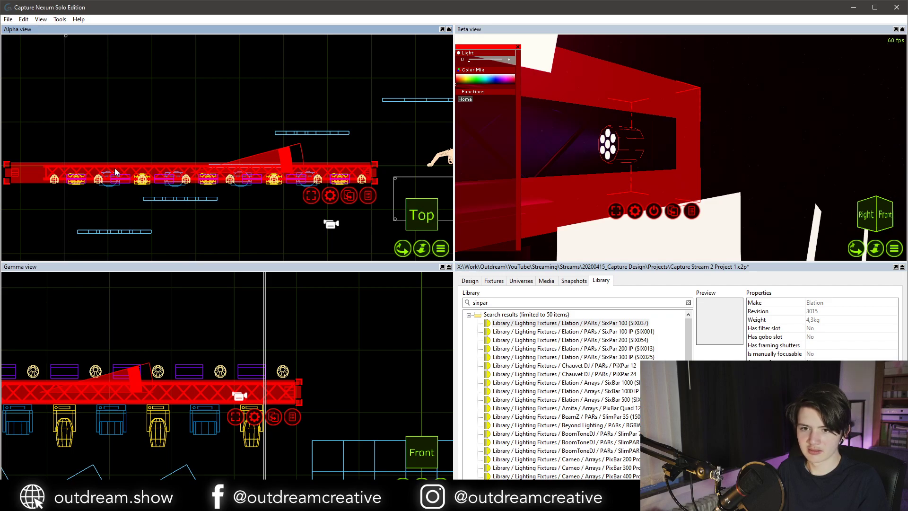
pyautogui.click(35, 172)
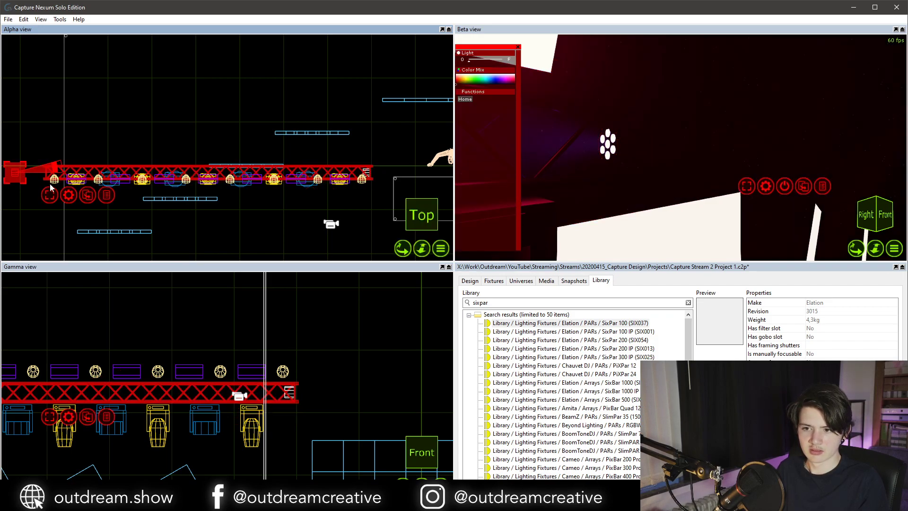
# Centre the copied SixPar 100 in the truss cross-section from the right side, and move it inside the truss's outer end.
pyautogui.moveTo(90, 327); pyautogui.dragTo(235, 325, button='middle')
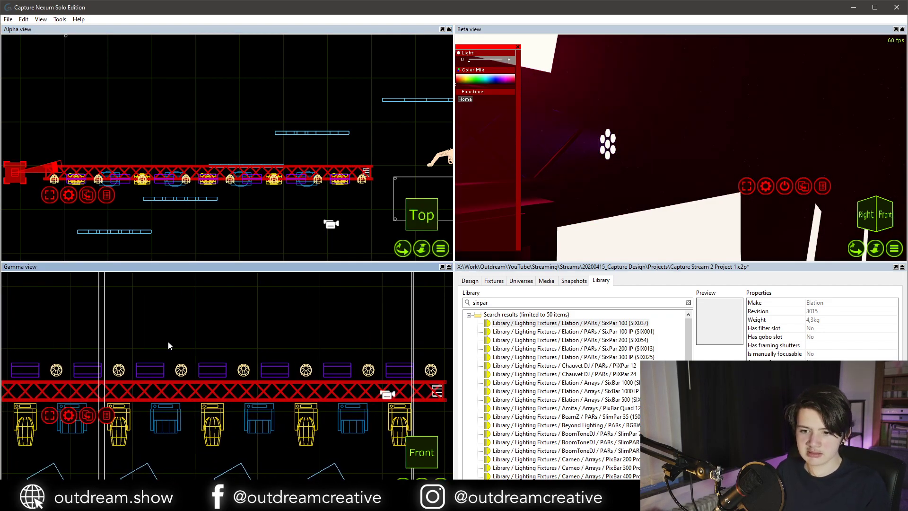
pyautogui.press('r')
pyautogui.scroll(5, 218, 384)
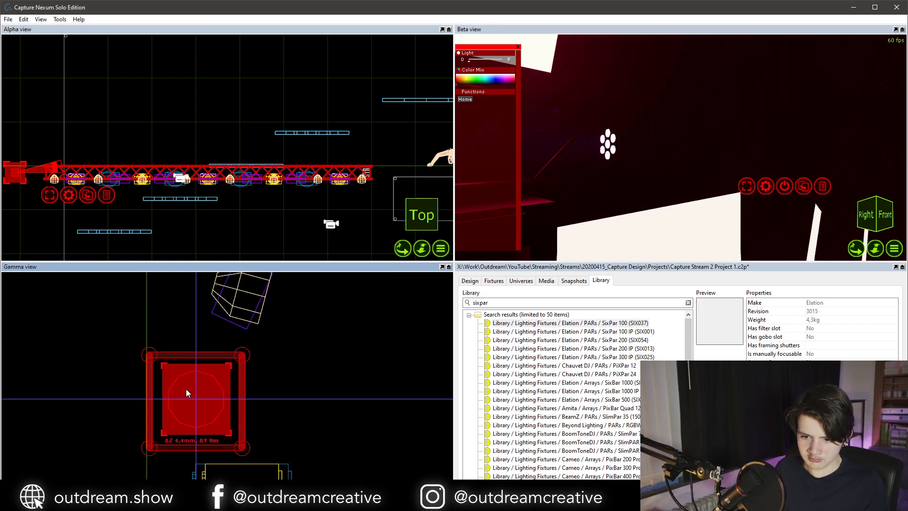
pyautogui.moveTo(186, 390)
pyautogui.mouseDown()
pyautogui.moveTo(163, 367)
pyautogui.moveTo(225, 424)
pyautogui.moveTo(189, 388)
pyautogui.mouseUp()
pyautogui.click(9, 174)
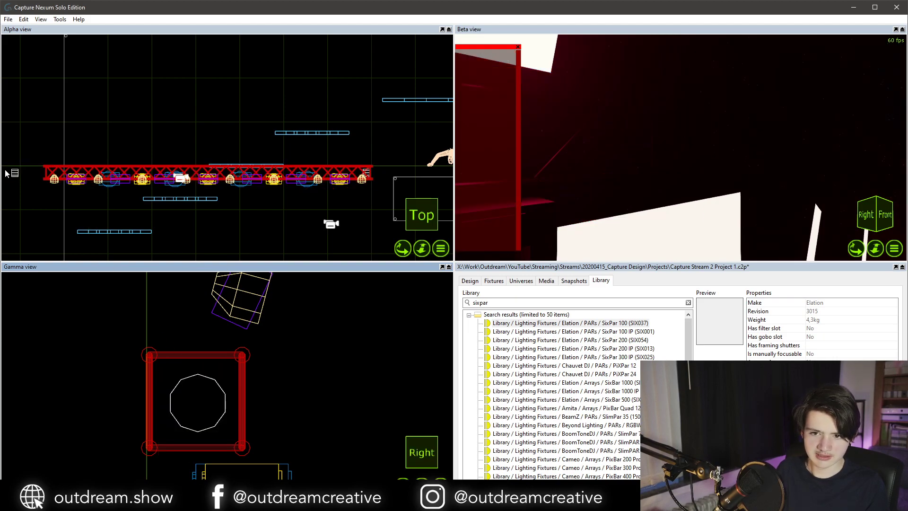
pyautogui.moveTo(14, 173); pyautogui.dragTo(44, 172)
pyautogui.press('Escape')
# Select both SixPar 100 fixtures and transform their absolute X position to -5.75 m.
pyautogui.moveTo(161, 365); pyautogui.dragTo(241, 436)
pyautogui.hotkey('ctrl', 't')
pyautogui.click(223, 405)
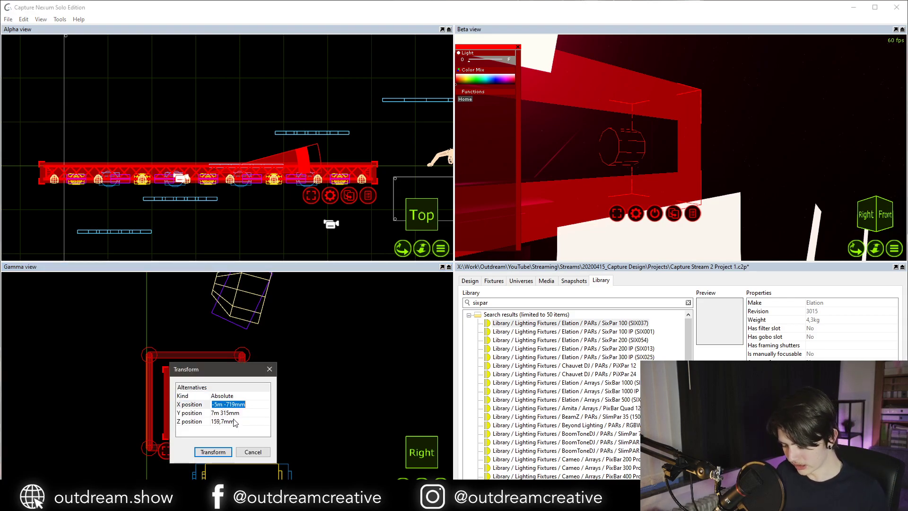
pyautogui.write('5.75')
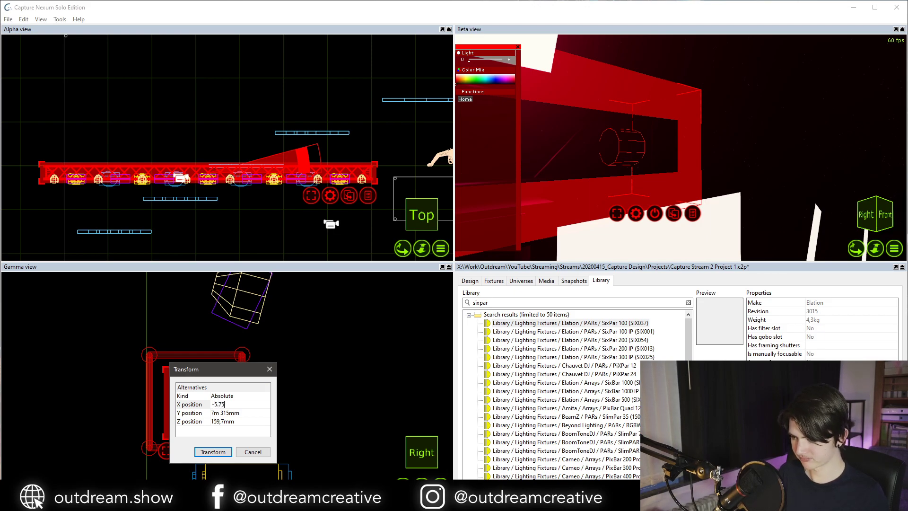
pyautogui.press('Return')
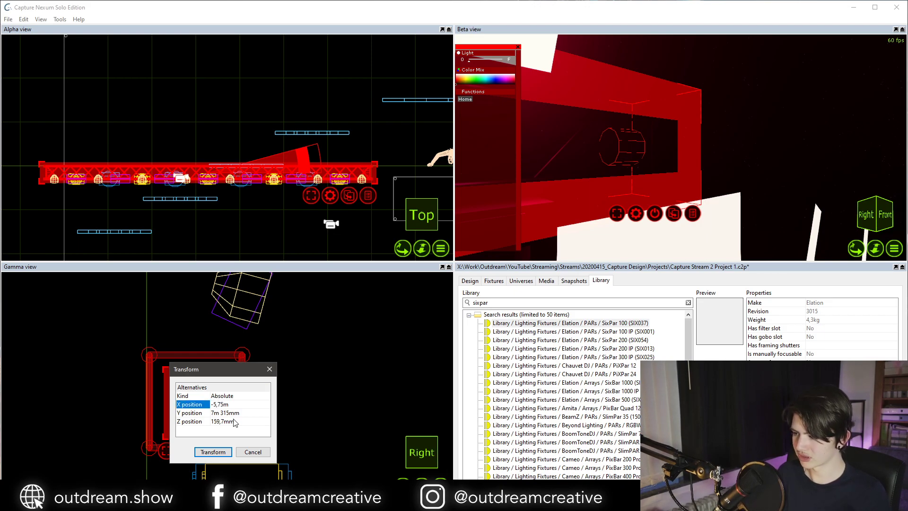
pyautogui.click(212, 450)
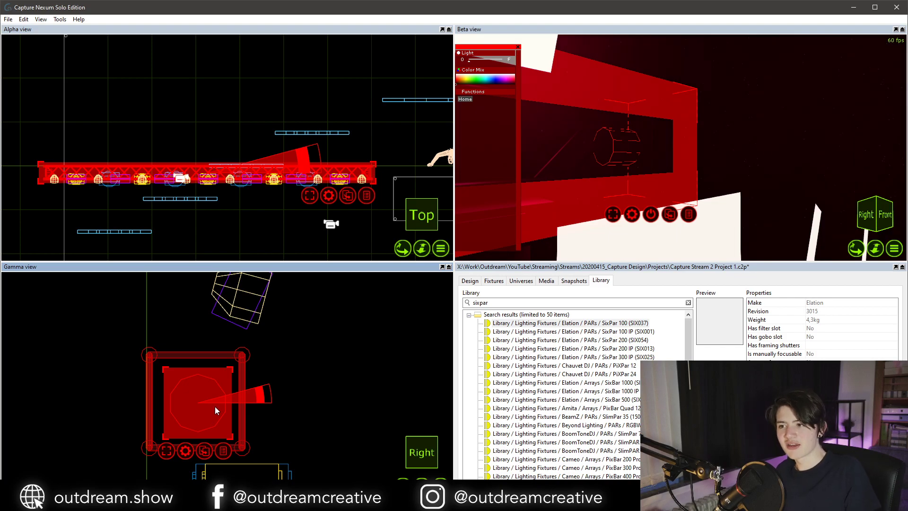
pyautogui.click(200, 407)
pyautogui.click(195, 385)
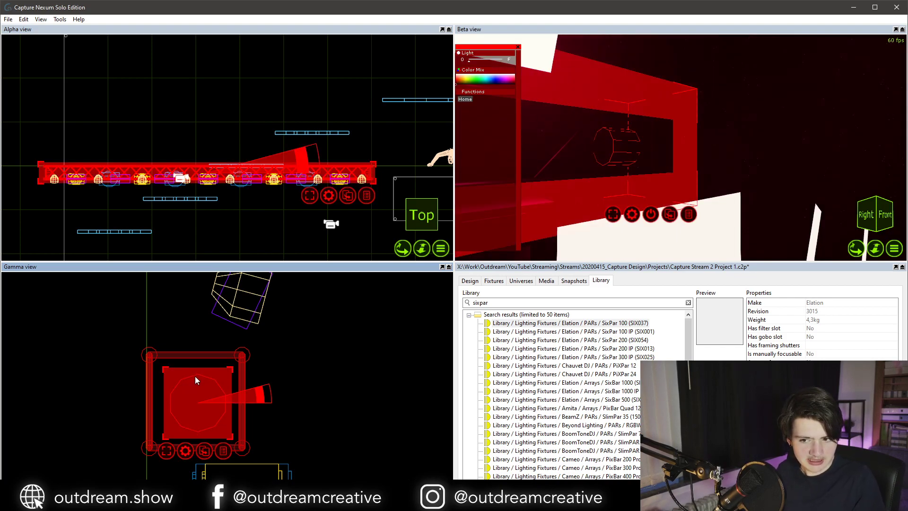
pyautogui.moveTo(193, 381); pyautogui.dragTo(194, 387)
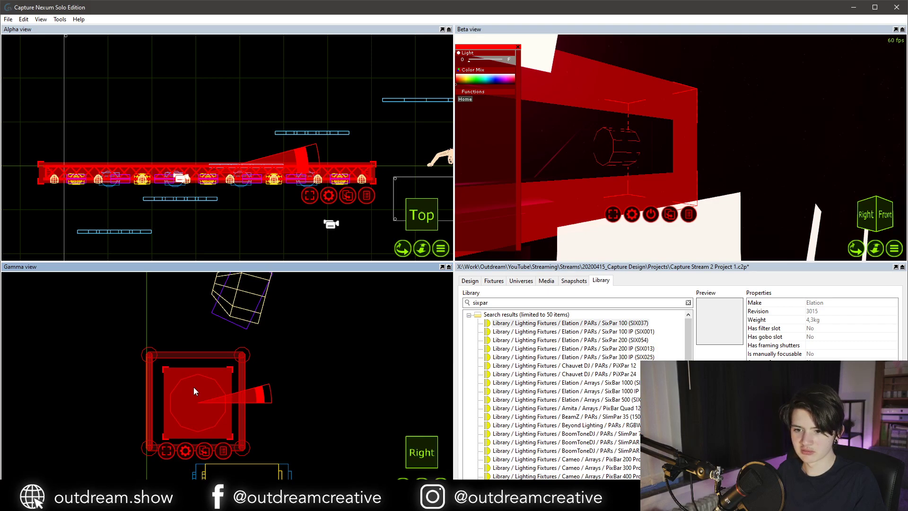
# Select the lit MegaPointes on the truss and dim their light output to zero.
pyautogui.click(217, 370)
pyautogui.click(557, 183)
pyautogui.scroll(-4, 565, 186)
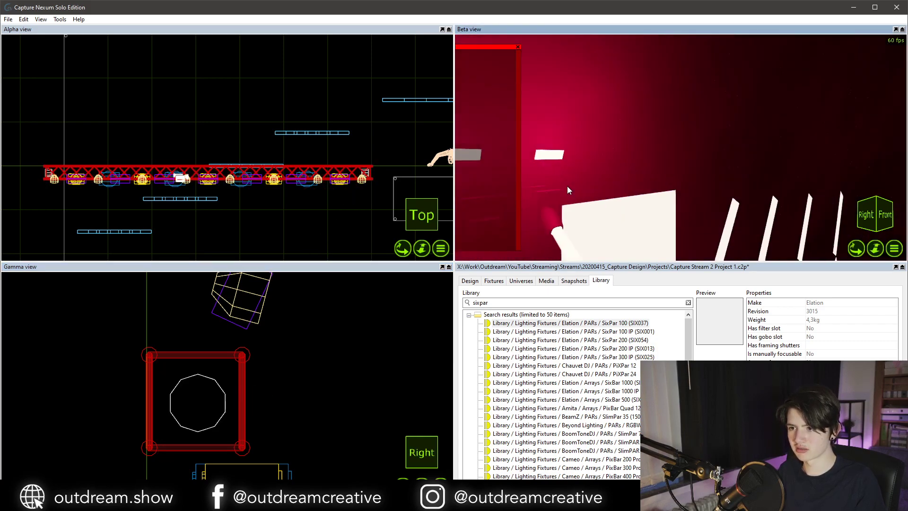
pyautogui.scroll(-2, 567, 186)
pyautogui.click(182, 378)
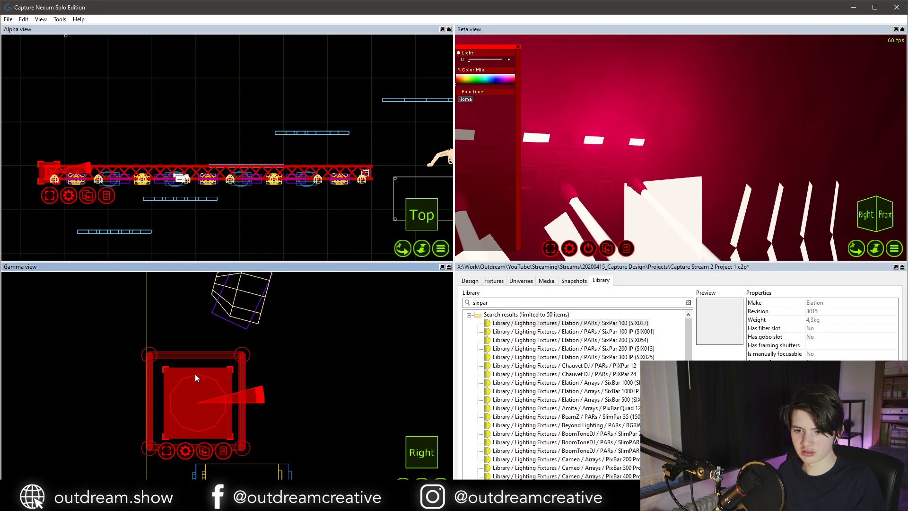
pyautogui.moveTo(546, 110); pyautogui.dragTo(649, 174, button='middle')
pyautogui.click(648, 174)
pyautogui.click(684, 177)
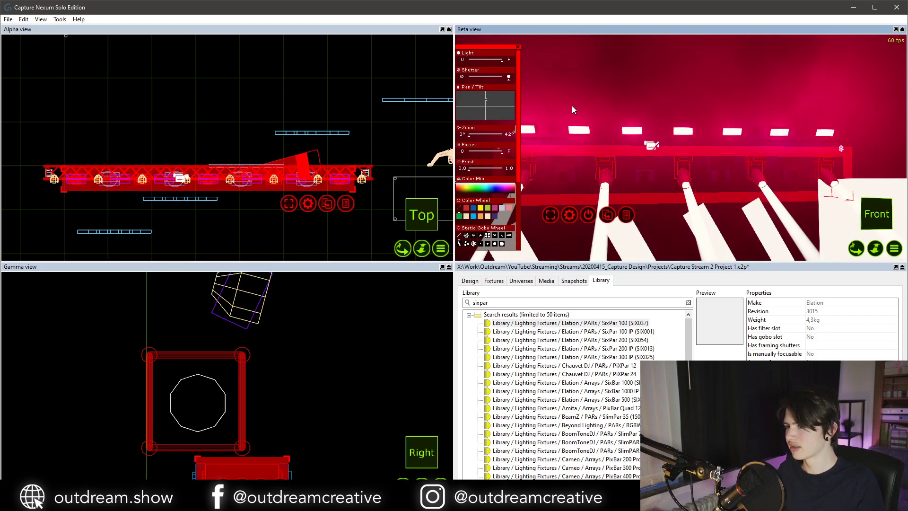
pyautogui.moveTo(484, 61); pyautogui.dragTo(432, 68)
pyautogui.click(633, 124)
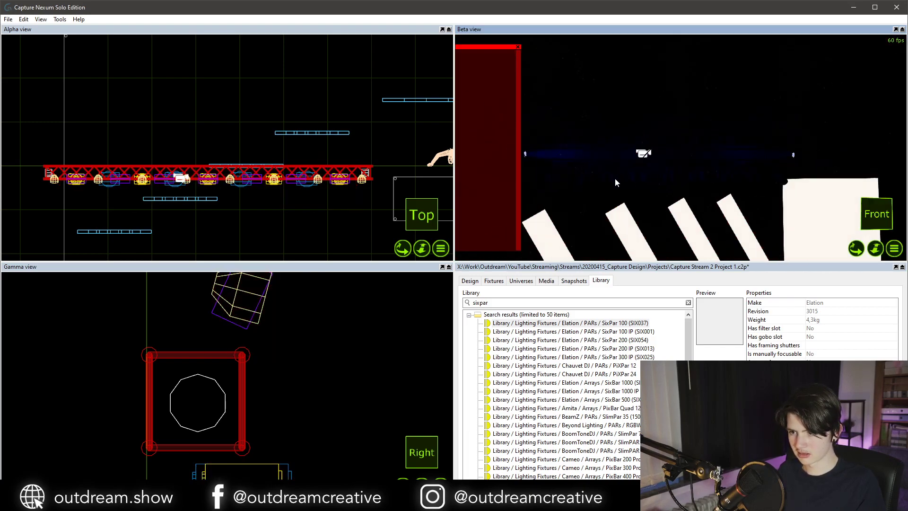
# Examine the glow of the blue SixPar 100 fixtures inside the truss from several angles in the 3D render, selected and deselected.
pyautogui.moveTo(629, 187); pyautogui.dragTo(734, 167, button='middle')
pyautogui.scroll(1, 734, 167)
pyautogui.moveTo(735, 170); pyautogui.dragTo(690, 118, button='right')
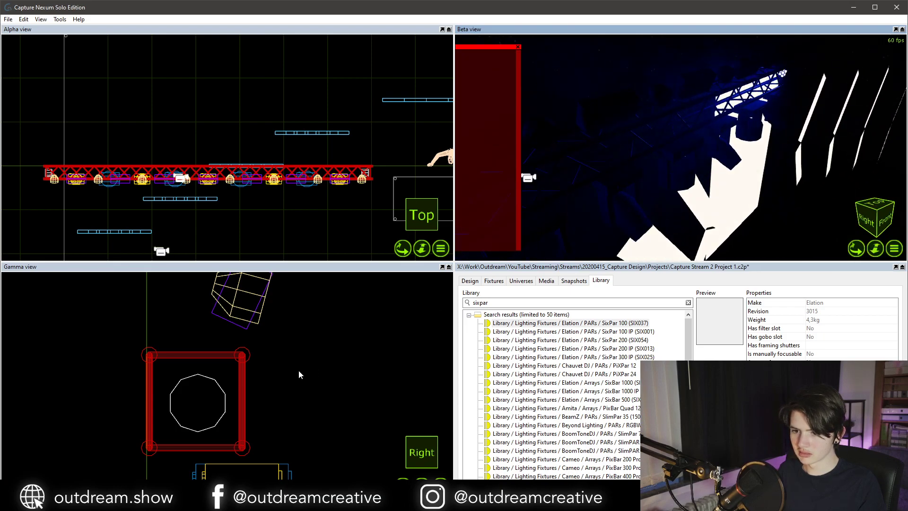
pyautogui.moveTo(161, 373); pyautogui.dragTo(234, 435)
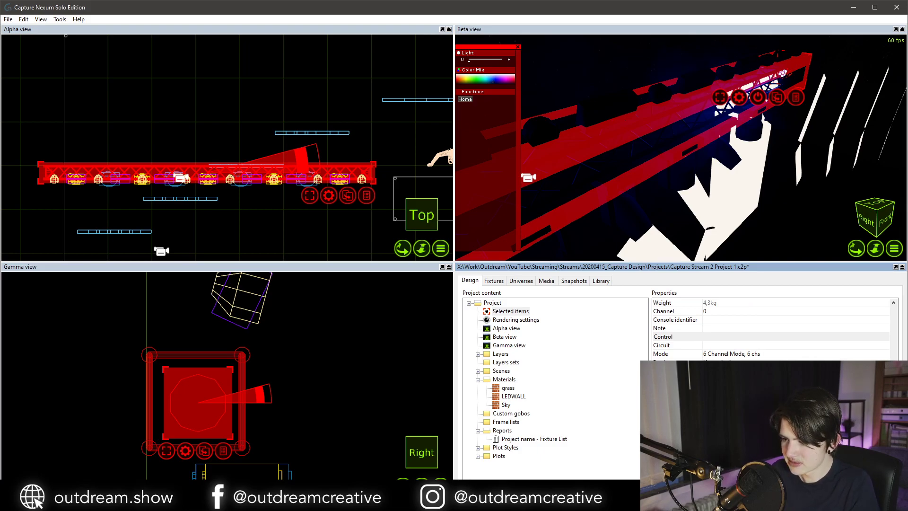
pyautogui.moveTo(671, 161); pyautogui.dragTo(626, 130, button='right')
pyautogui.press('Escape')
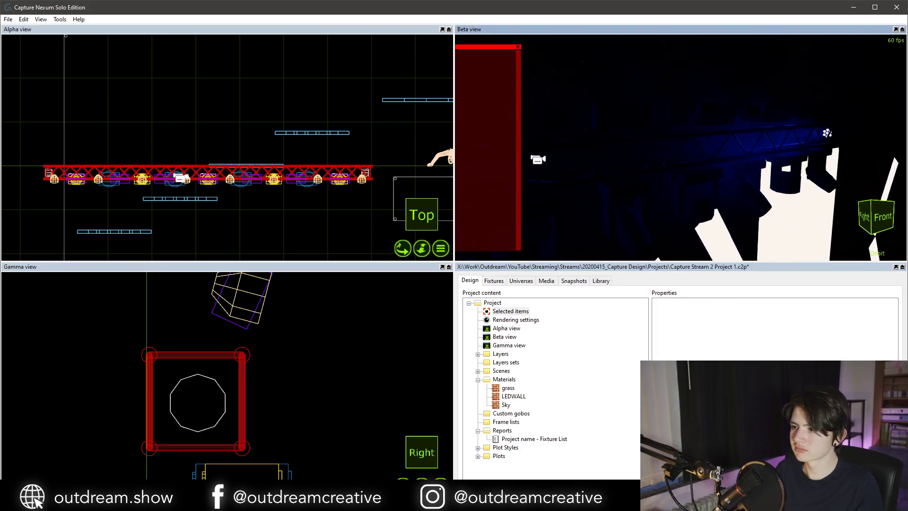
pyautogui.click(180, 384)
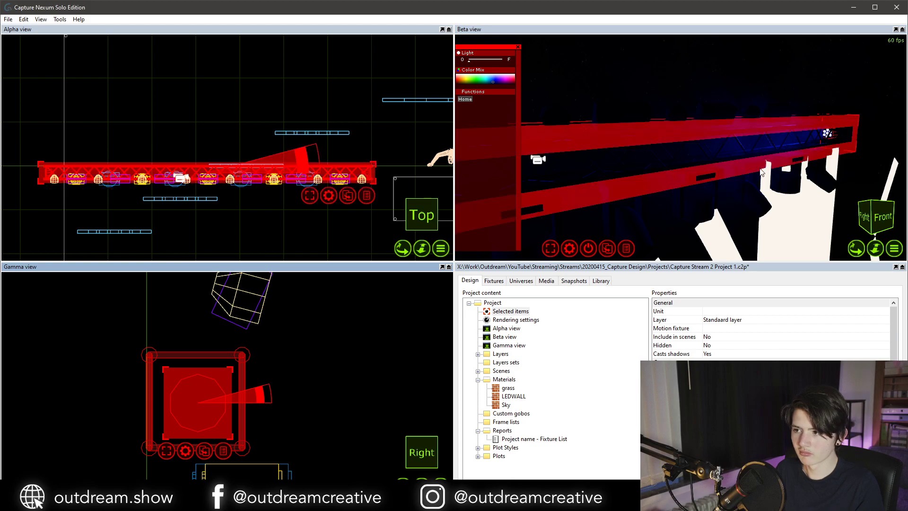
pyautogui.moveTo(761, 168); pyautogui.dragTo(752, 178, button='right')
pyautogui.press('Escape')
pyautogui.scroll(-5, 753, 178)
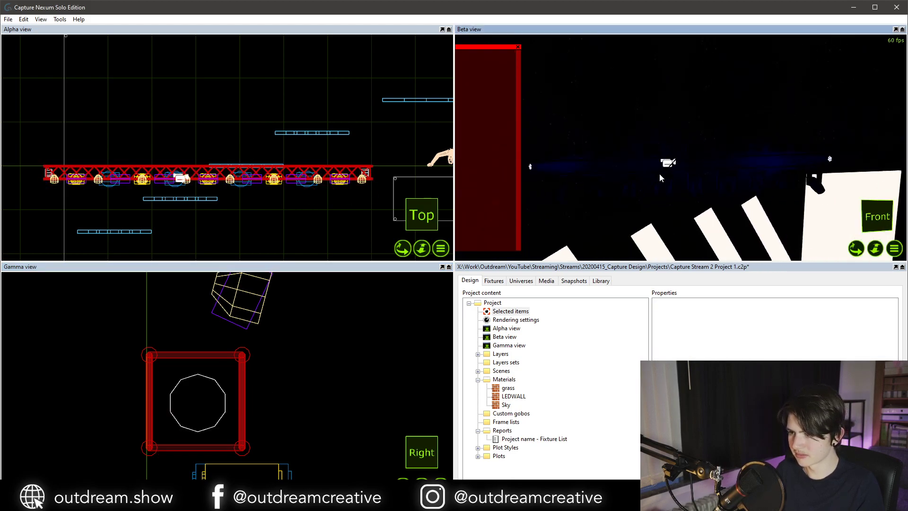
pyautogui.moveTo(659, 174); pyautogui.dragTo(643, 165, button='right')
pyautogui.moveTo(596, 182); pyautogui.dragTo(593, 174, button='right')
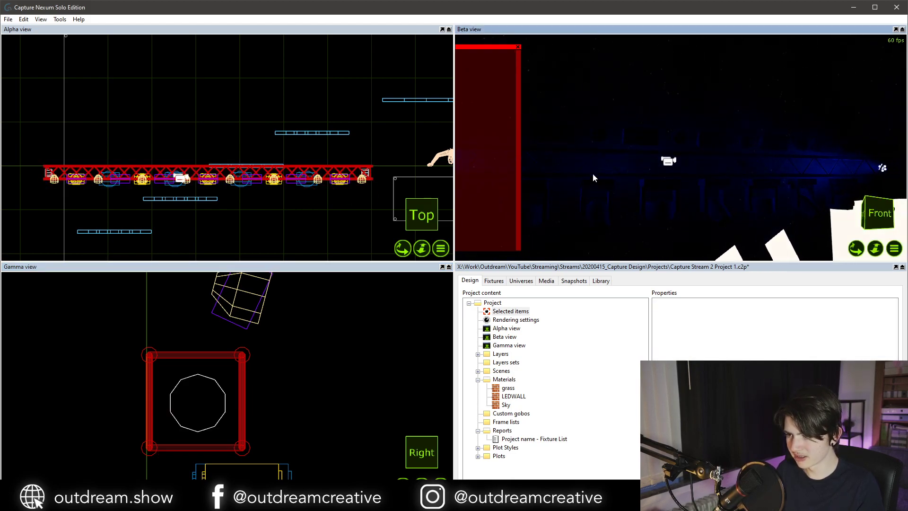
# Assign both SixPar 100 fixtures to the Washes layer and return the 3D render to the front view without the fixture controls.
pyautogui.click(51, 175)
pyautogui.click(724, 320)
pyautogui.click(723, 319)
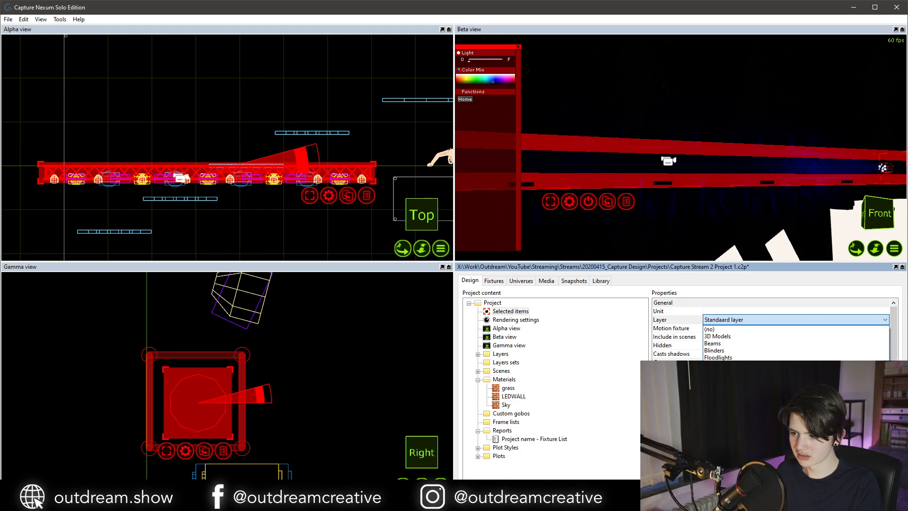
pyautogui.click(715, 407)
pyautogui.click(878, 213)
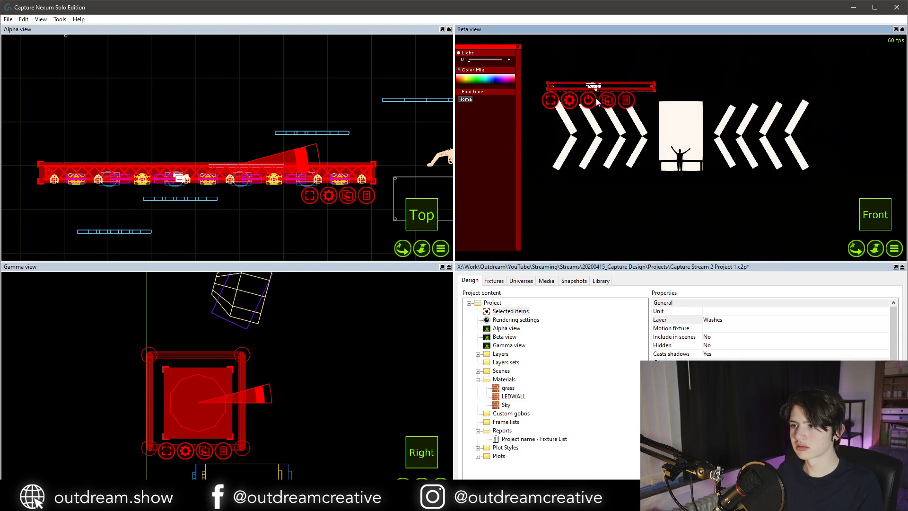
pyautogui.click(544, 76)
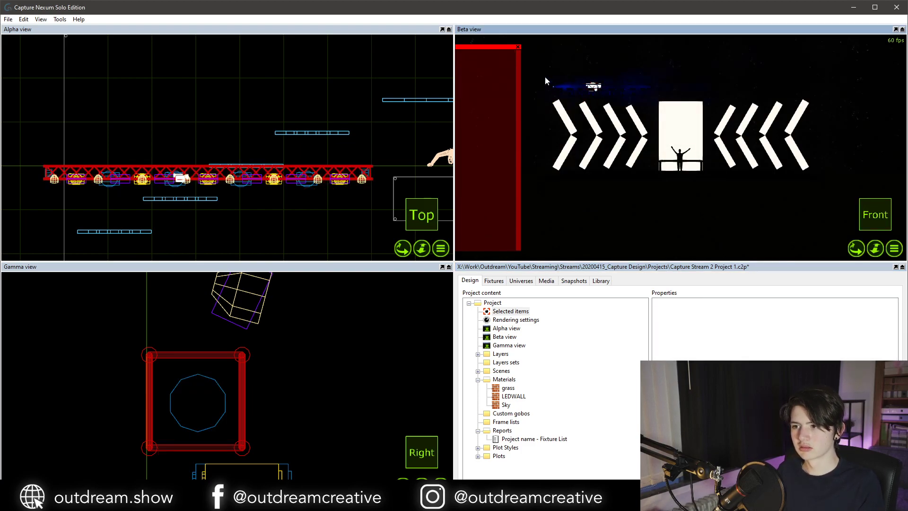
pyautogui.click(518, 47)
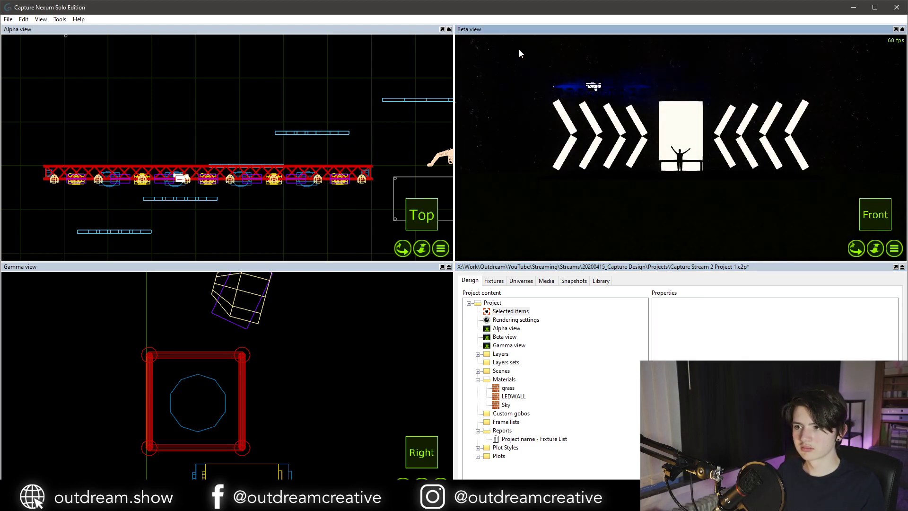
# Remove the blue colour mix from both SixPar 100 fixtures and dim their light to zero.
pyautogui.click(368, 172)
pyautogui.click(517, 101)
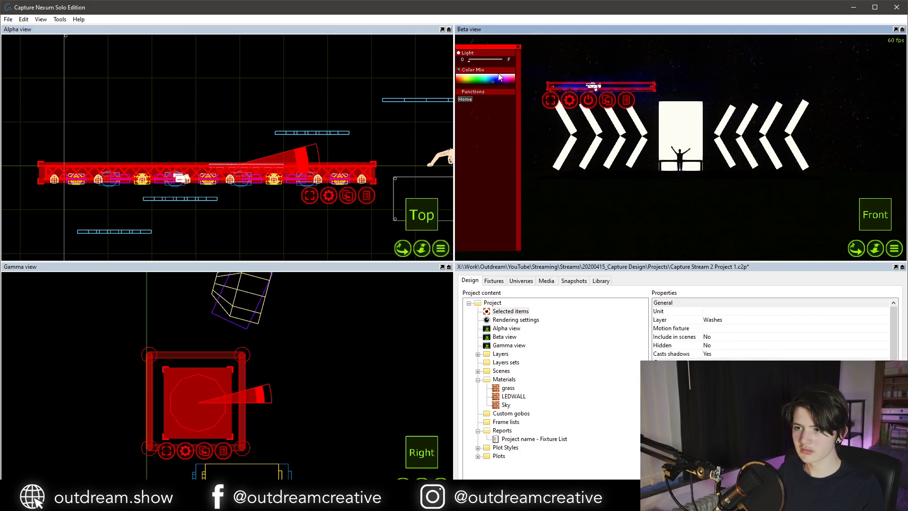
pyautogui.moveTo(466, 76); pyautogui.dragTo(441, 127)
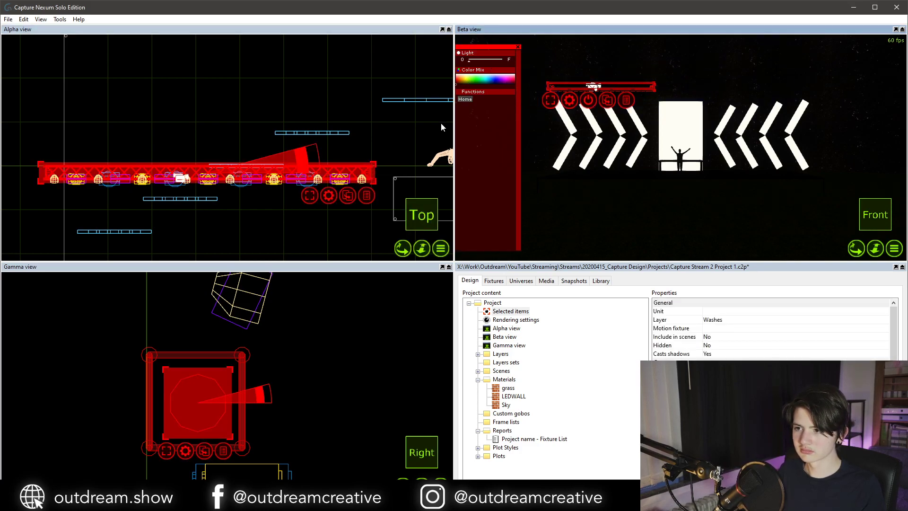
pyautogui.moveTo(469, 61)
pyautogui.mouseDown()
pyautogui.moveTo(517, 72)
pyautogui.moveTo(418, 64)
pyautogui.mouseUp()
pyautogui.click(513, 76)
pyautogui.moveTo(481, 76); pyautogui.dragTo(441, 94)
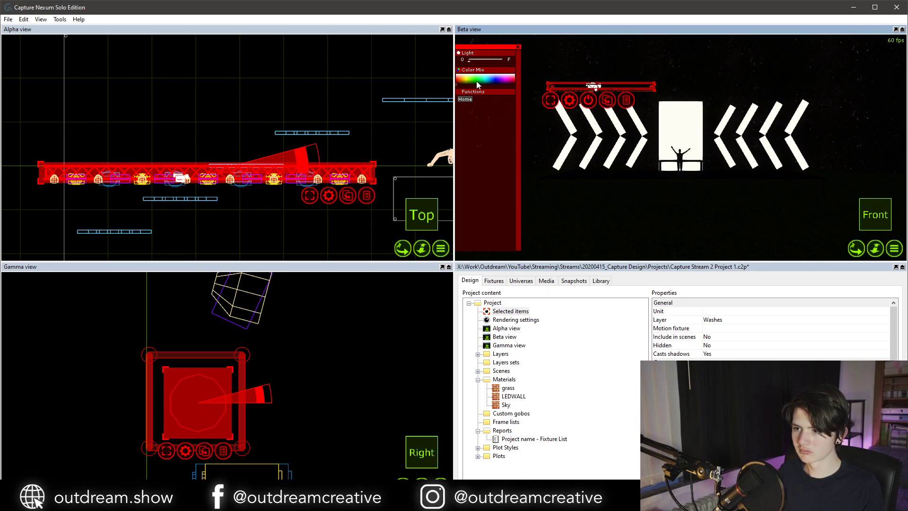
pyautogui.press('Escape')
pyautogui.click(518, 46)
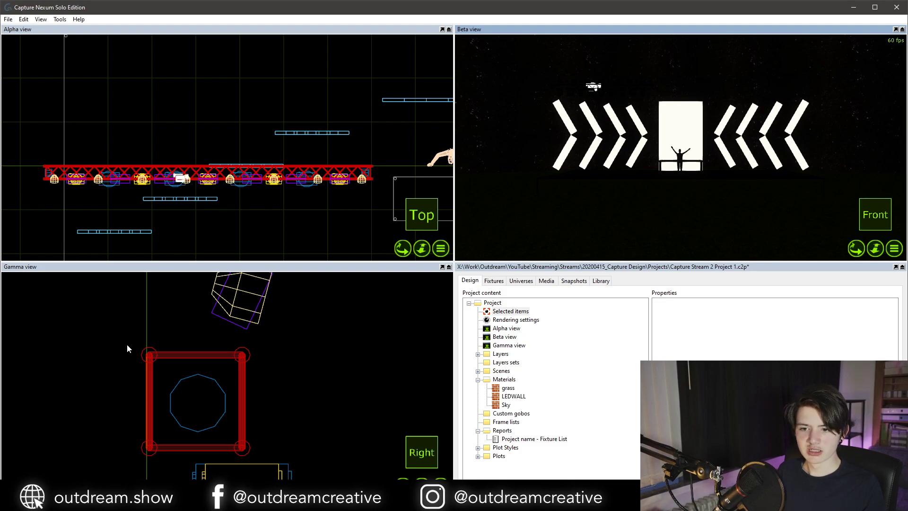
# Select the whole truss with all its fixtures and rotate it in plan to follow the diagonal row of stage panels.
pyautogui.moveTo(118, 340); pyautogui.dragTo(289, 439)
pyautogui.scroll(-6, 144, 347)
pyautogui.moveTo(115, 300); pyautogui.dragTo(206, 442)
pyautogui.moveTo(306, 169); pyautogui.dragTo(300, 112)
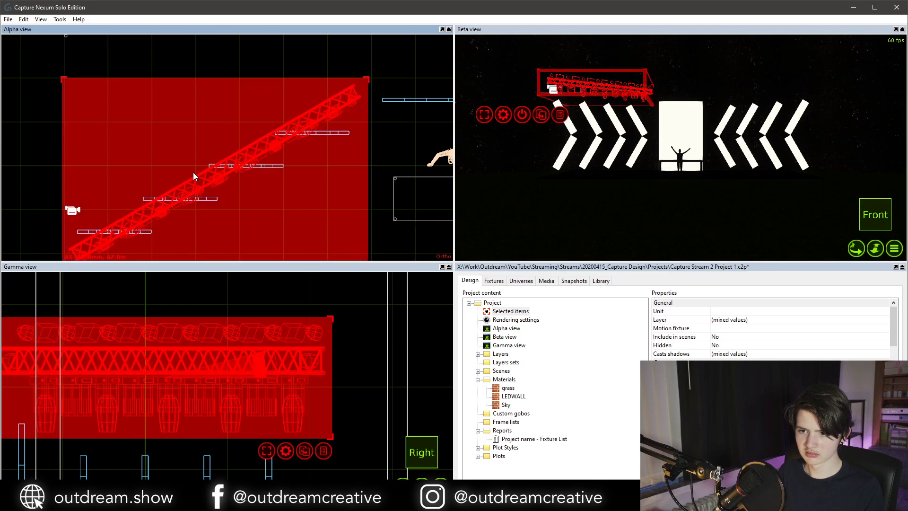
# Shift the rotated truss assembly over the panels and set its absolute X position to -5.3 m.
pyautogui.keyDown('shift'); pyautogui.moveTo(193, 173); pyautogui.dragTo(216, 166); pyautogui.keyUp('shift')
pyautogui.hotkey('ctrl', 't')
pyautogui.click(208, 166)
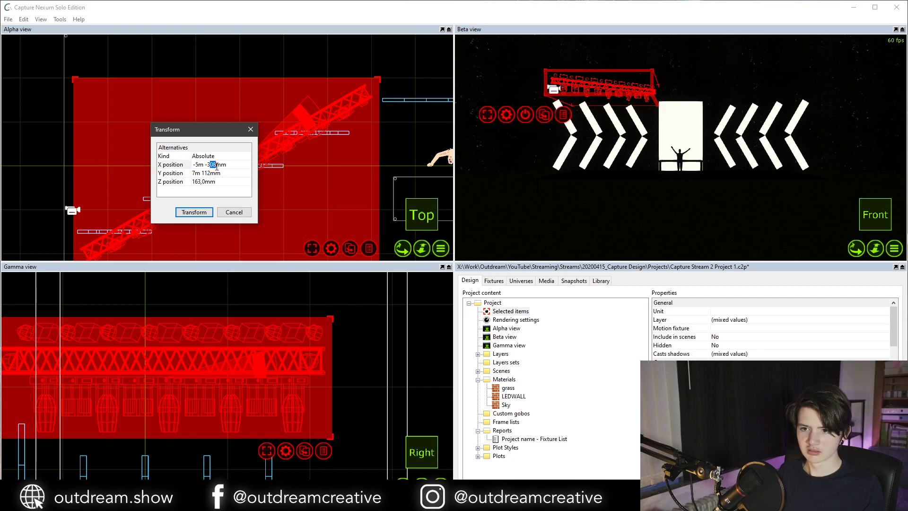
pyautogui.write('00')
pyautogui.press('Return')
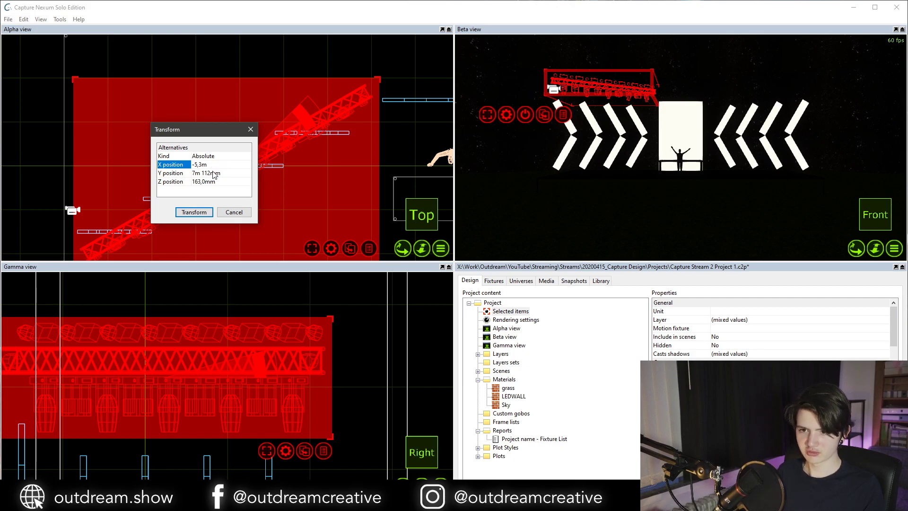
pyautogui.click(201, 209)
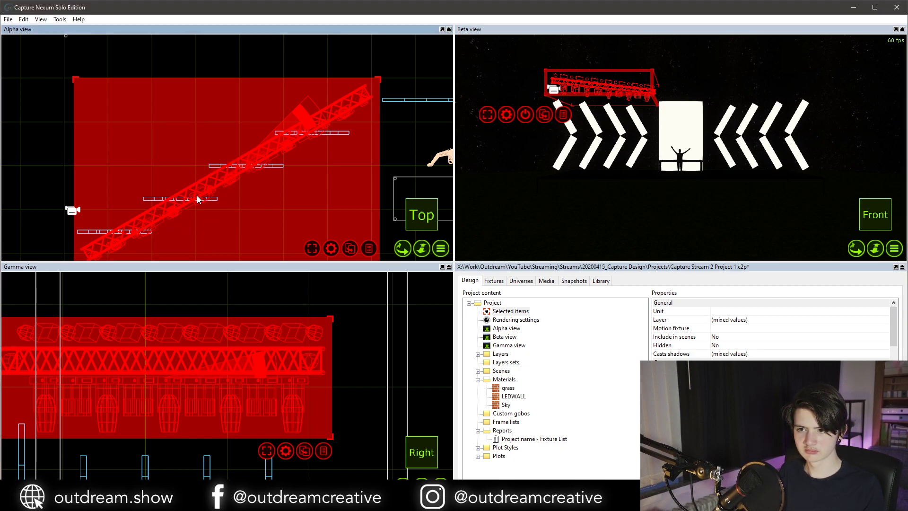
# Clone the rotated truss assembly once and set the clone's absolute X position to 5.3 m.
pyautogui.scroll(-4, 165, 179)
pyautogui.hotkey('ctrl', 'd')
pyautogui.click(146, 216)
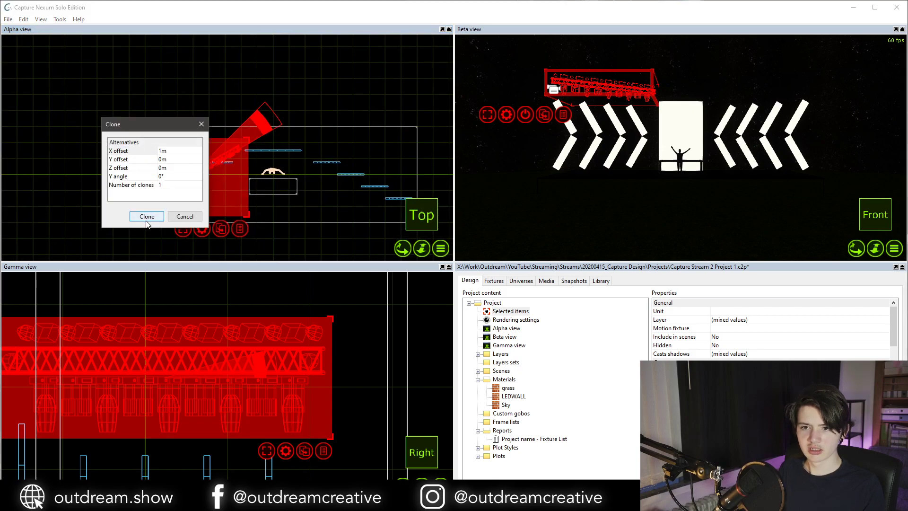
pyautogui.hotkey('ctrl', 't')
pyautogui.click(145, 206)
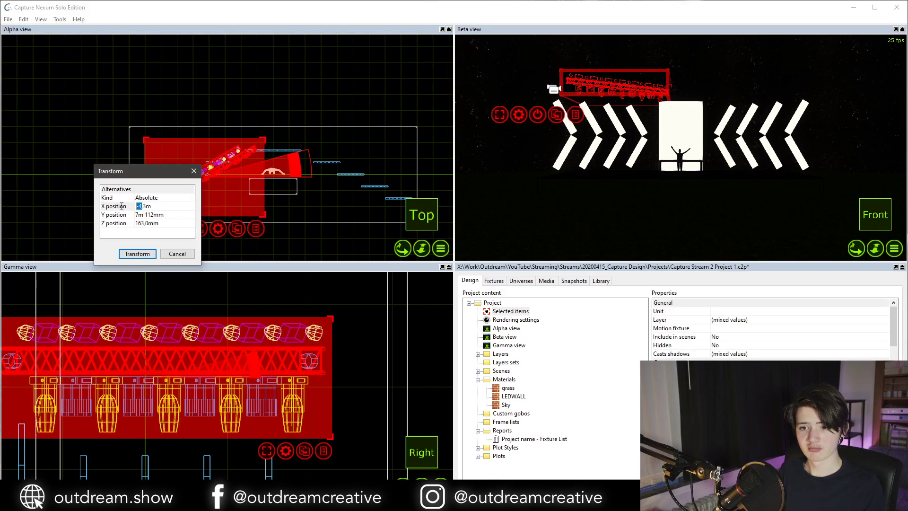
pyautogui.write('5')
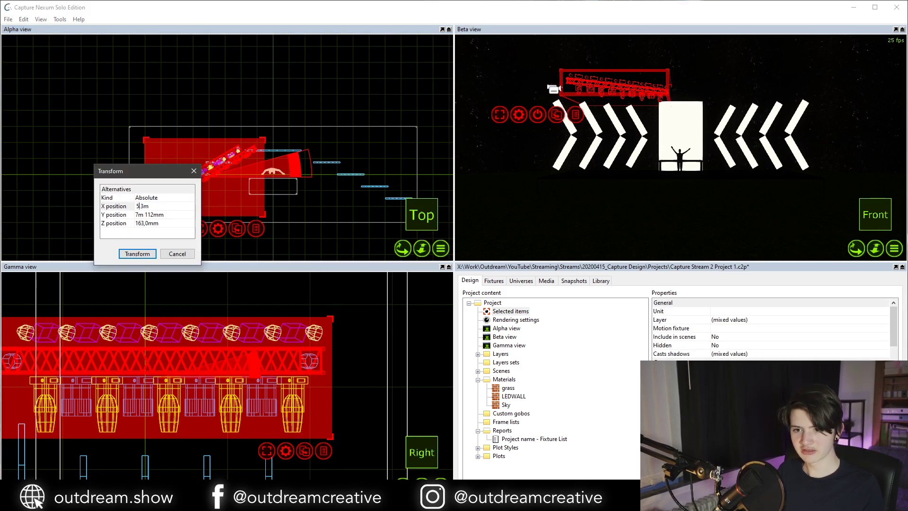
pyautogui.click(137, 254)
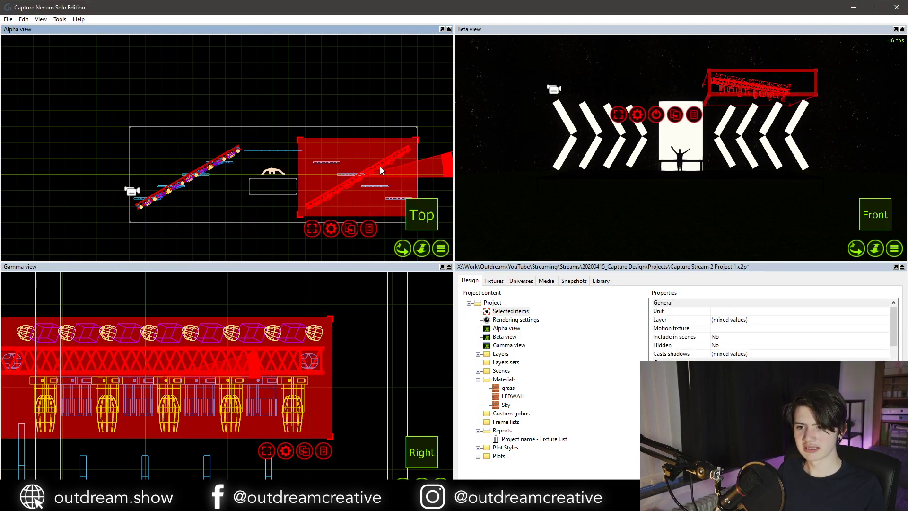
# Rotate the cloned truss assembly in plan to mirror the original across the stage centre, and frame it in the 3D render.
pyautogui.moveTo(434, 186); pyautogui.dragTo(387, 167, button='middle')
pyautogui.moveTo(405, 146); pyautogui.dragTo(364, 226)
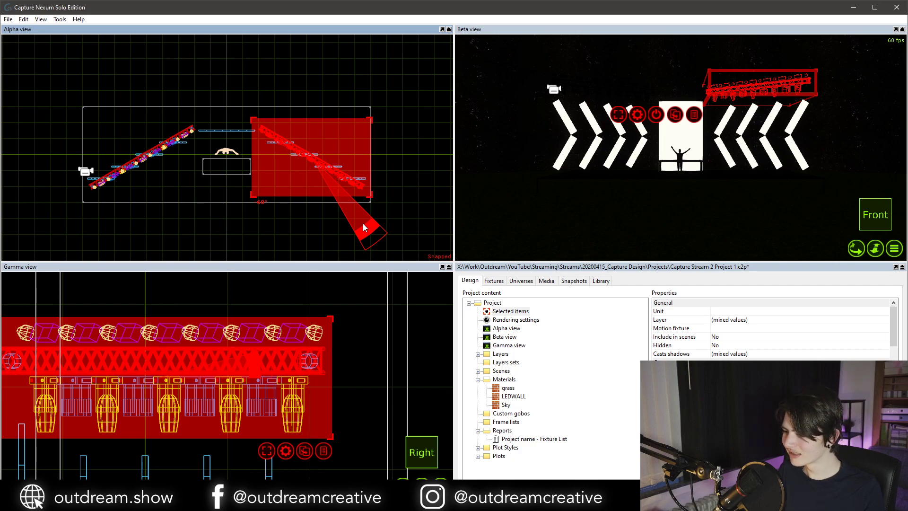
pyautogui.moveTo(362, 223); pyautogui.dragTo(362, 224)
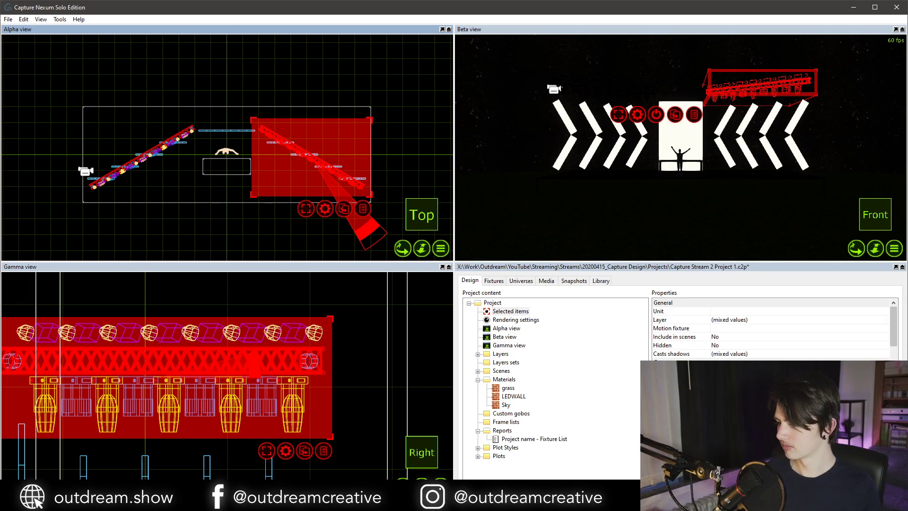
pyautogui.press('f')
pyautogui.click(685, 181)
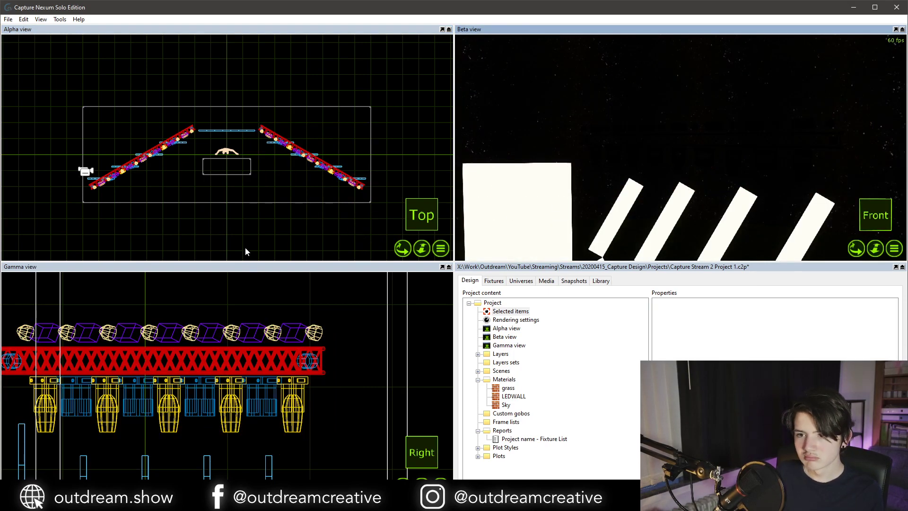
# Compare the absolute transform positions of the cloned and the original truss assemblies.
pyautogui.click(274, 135)
pyautogui.hotkey('ctrl', 't')
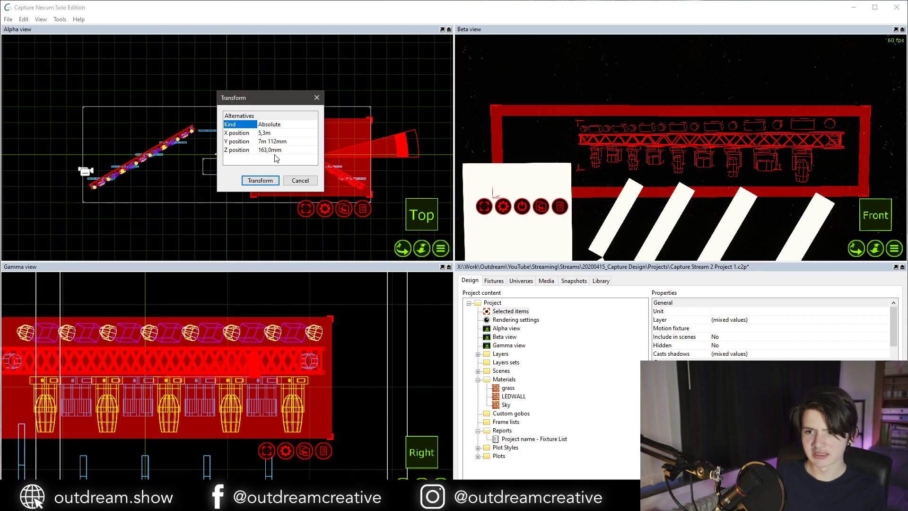
pyautogui.click(288, 184)
pyautogui.click(178, 142)
pyautogui.click(174, 137)
pyautogui.hotkey('ctrl', 't')
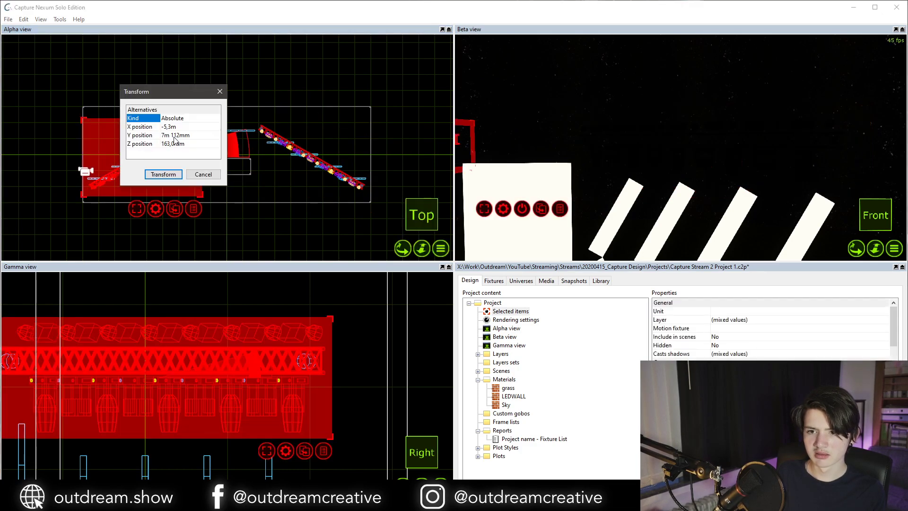
pyautogui.click(200, 177)
pyautogui.press('Escape')
# Select all the wash fixtures, colour their light red and tilt them towards the front of the stage.
pyautogui.click(271, 417)
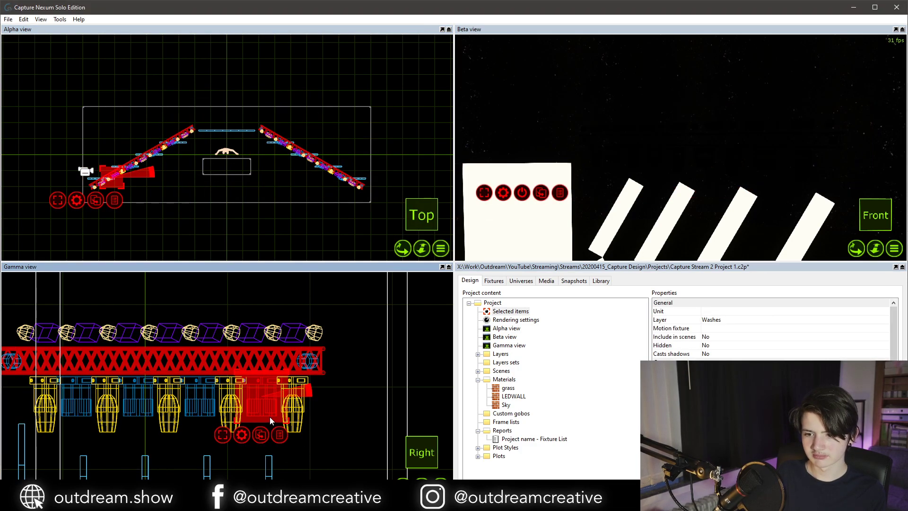
pyautogui.hotkey('ctrl', 'shift', 'a')
pyautogui.scroll(-4, 613, 204)
pyautogui.moveTo(614, 204); pyautogui.dragTo(754, 170, button='middle')
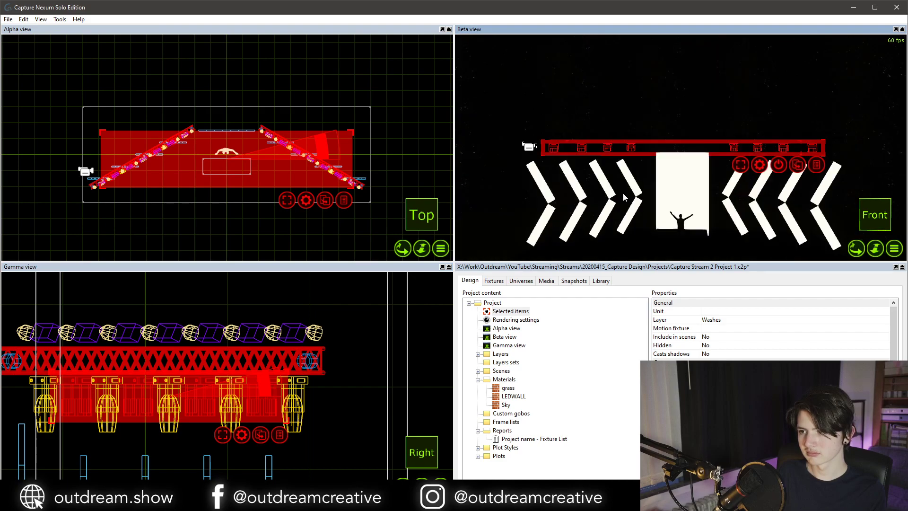
pyautogui.click(780, 167)
pyautogui.moveTo(507, 98); pyautogui.dragTo(525, 99)
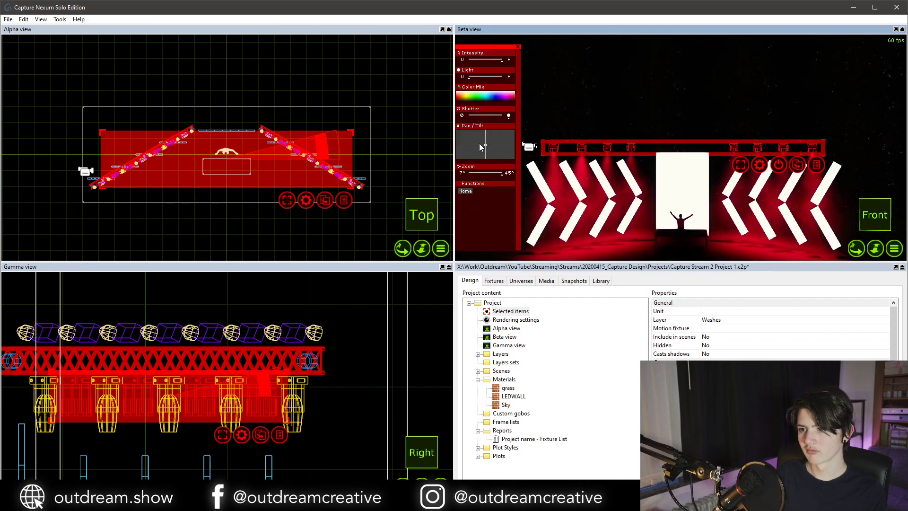
pyautogui.moveTo(481, 147); pyautogui.dragTo(487, 154)
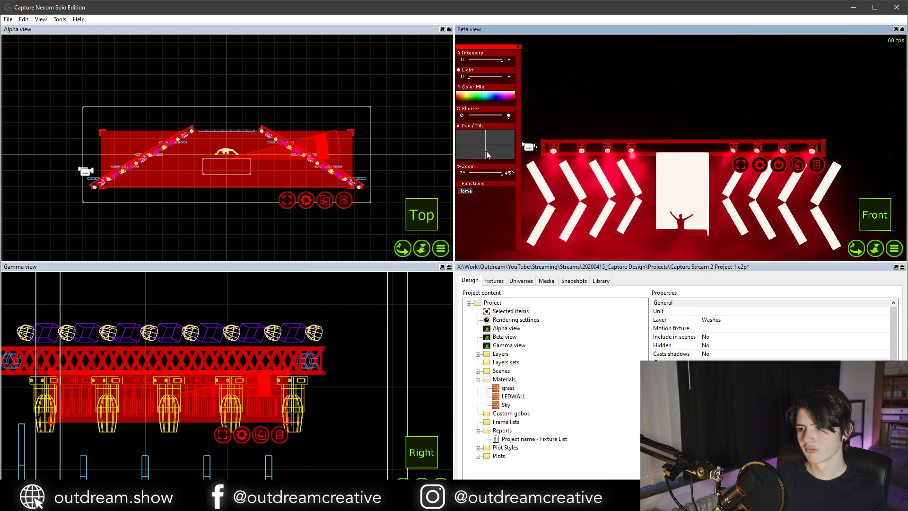
pyautogui.click(376, 196)
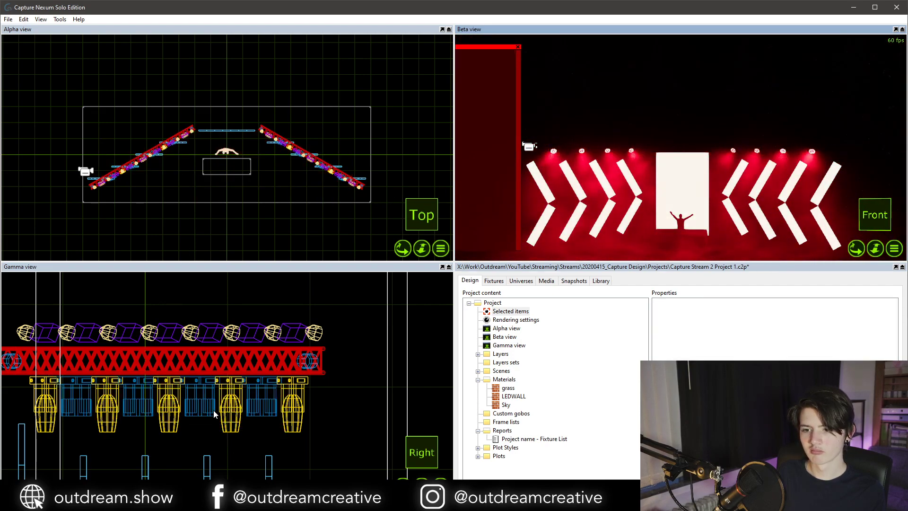
# Select all the spot fixtures, raise their light output and tilt their beams slightly forward.
pyautogui.click(234, 417)
pyautogui.moveTo(469, 60); pyautogui.dragTo(477, 60)
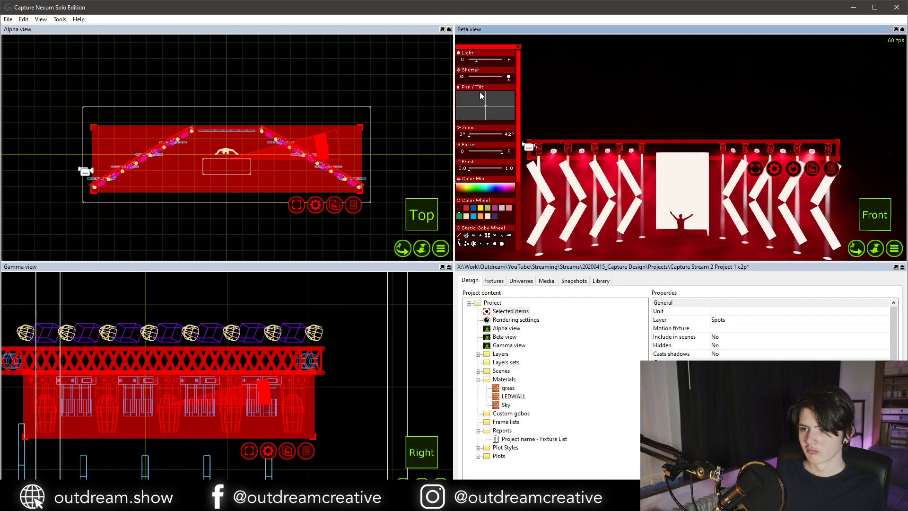
pyautogui.moveTo(490, 105); pyautogui.dragTo(487, 104)
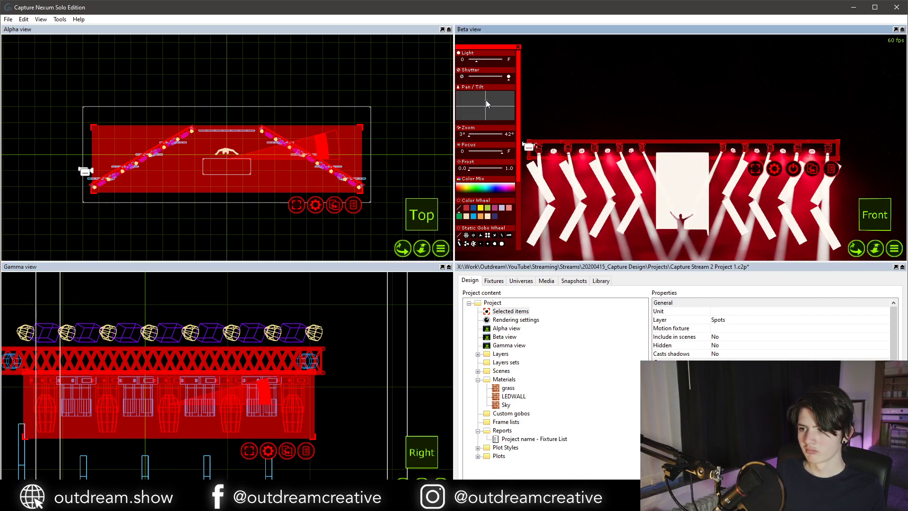
pyautogui.press('Escape')
# Examine the lit rig in the 3D render from several angles, including an enlarged view.
pyautogui.moveTo(756, 180); pyautogui.dragTo(764, 197, button='middle')
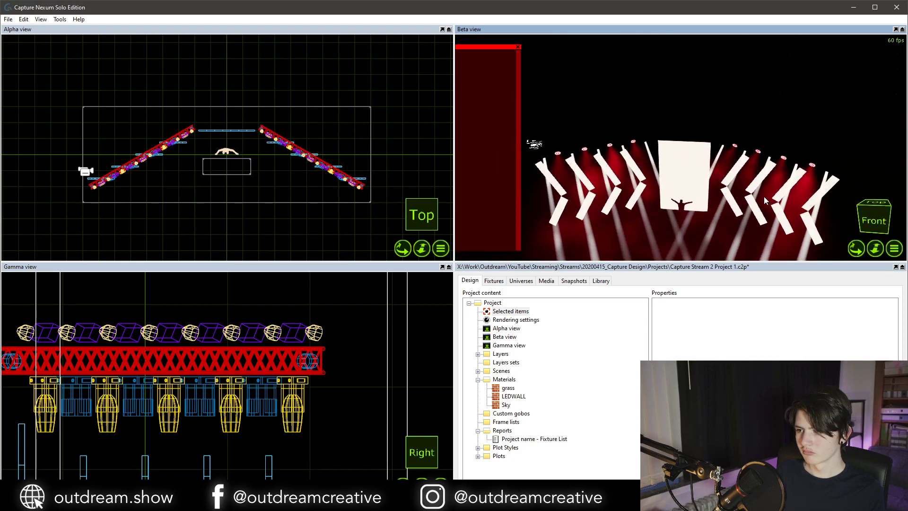
pyautogui.moveTo(765, 201); pyautogui.dragTo(616, 156, button='right')
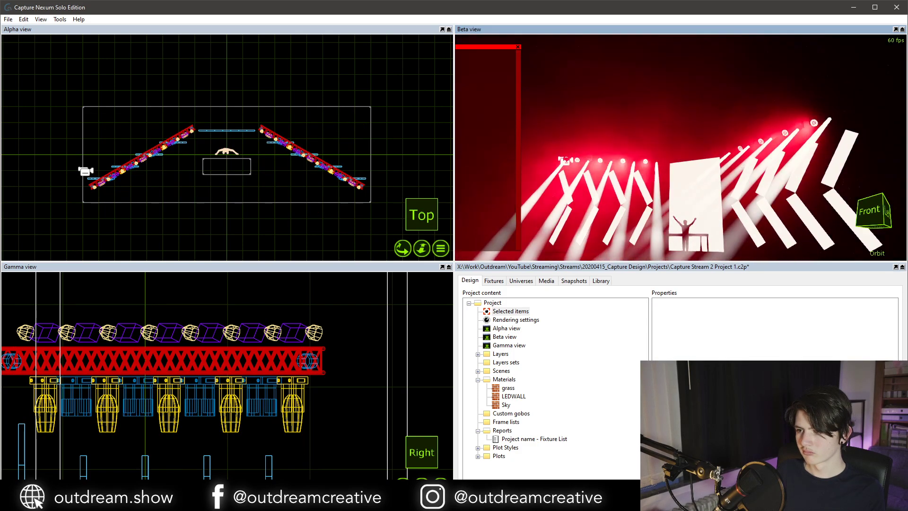
pyautogui.click(519, 46)
pyautogui.moveTo(568, 138); pyautogui.dragTo(672, 159, button='right')
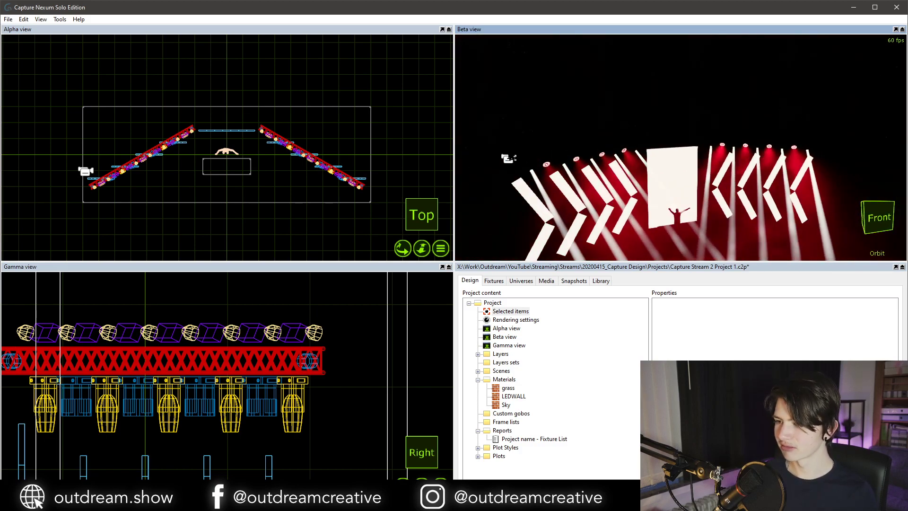
pyautogui.moveTo(511, 158); pyautogui.dragTo(584, 175, button='right')
pyautogui.scroll(-4, 572, 142)
pyautogui.moveTo(567, 142); pyautogui.dragTo(605, 164, button='middle')
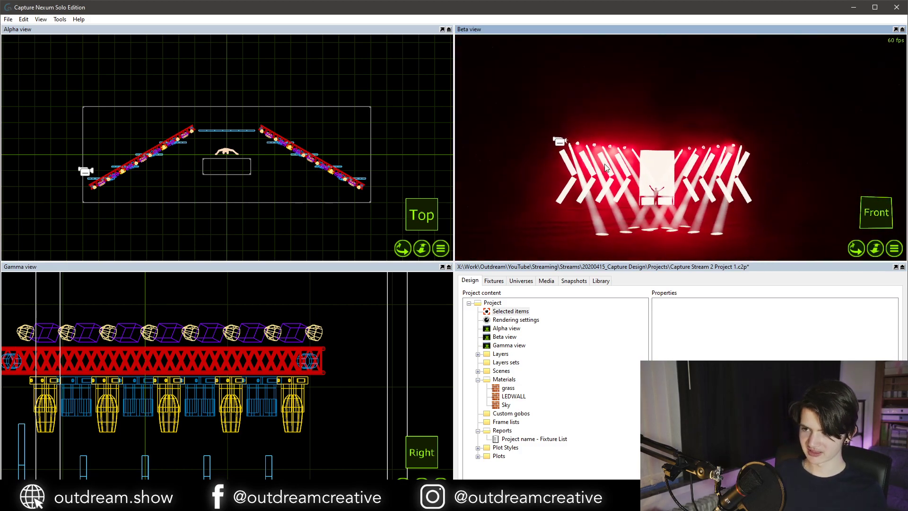
pyautogui.scroll(2, 606, 168)
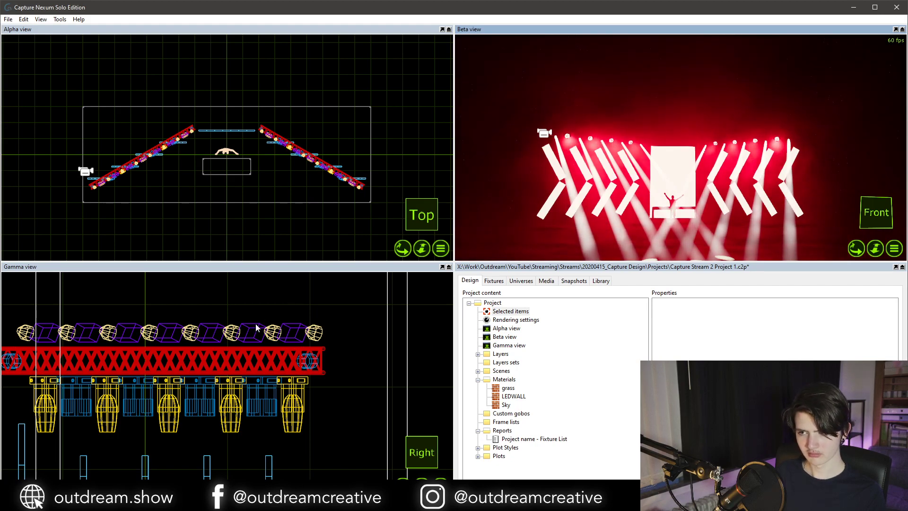
pyautogui.click(895, 29)
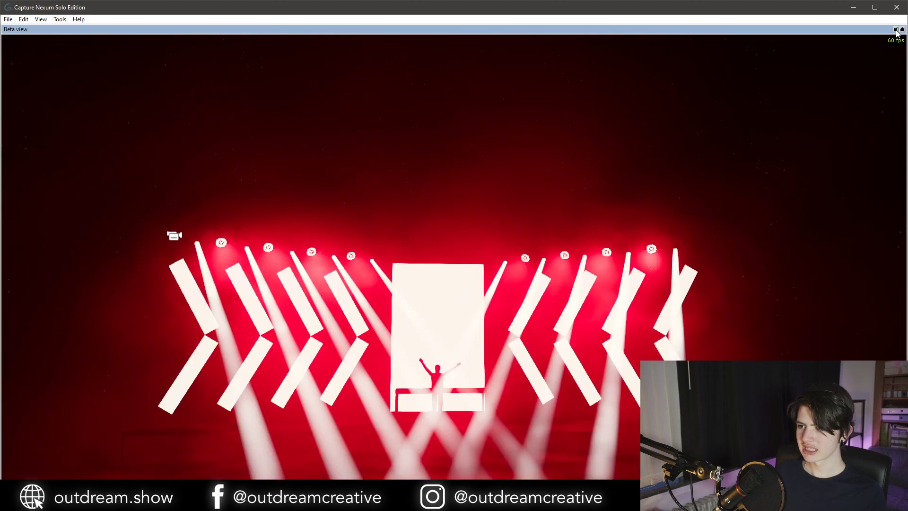
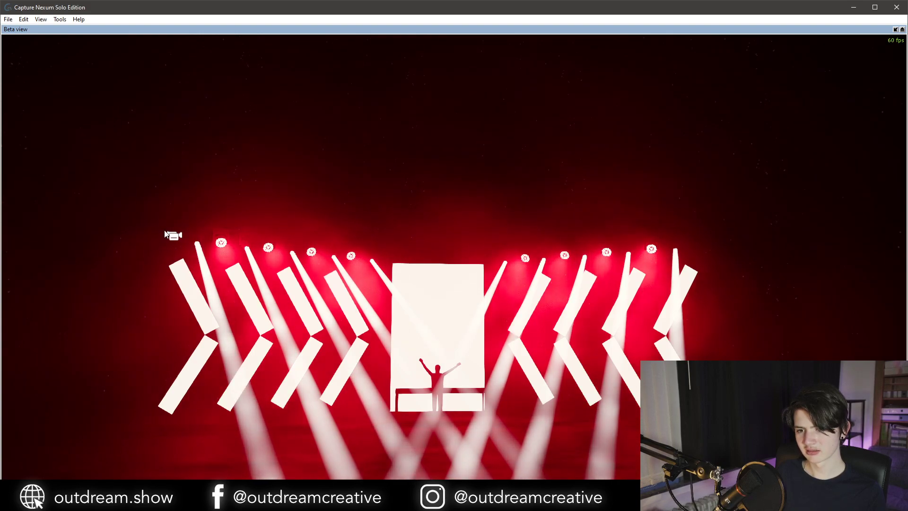
pyautogui.click(896, 30)
# Set the absolute X position of the right-hand truss assembly in the plan to 5.8 m.
pyautogui.click(271, 140)
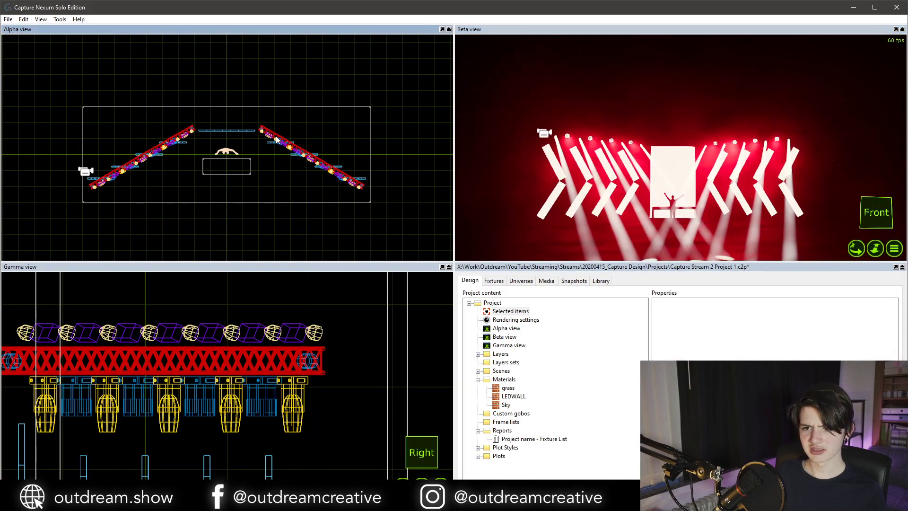
pyautogui.scroll(4, 270, 141)
pyautogui.hotkey('ctrl', 't')
pyautogui.click(269, 130)
pyautogui.click(269, 130)
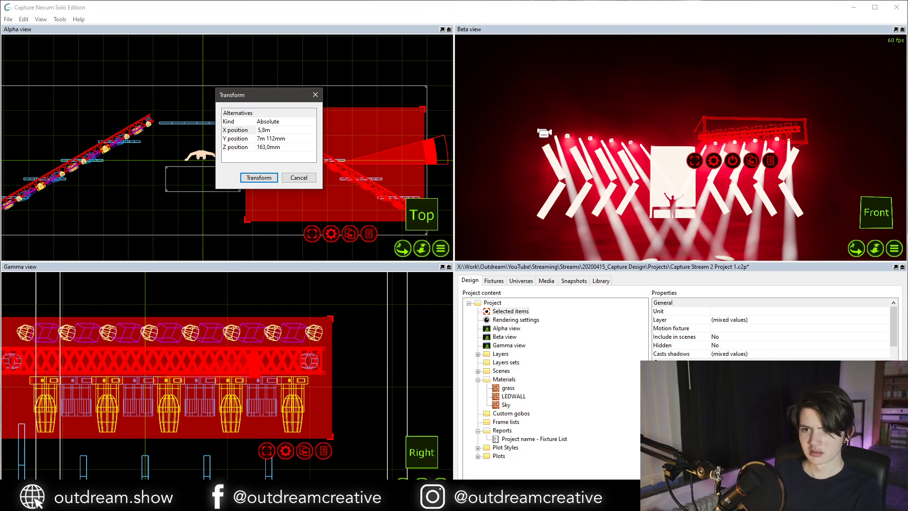
pyautogui.press('Return')
pyautogui.click(260, 178)
pyautogui.click(257, 182)
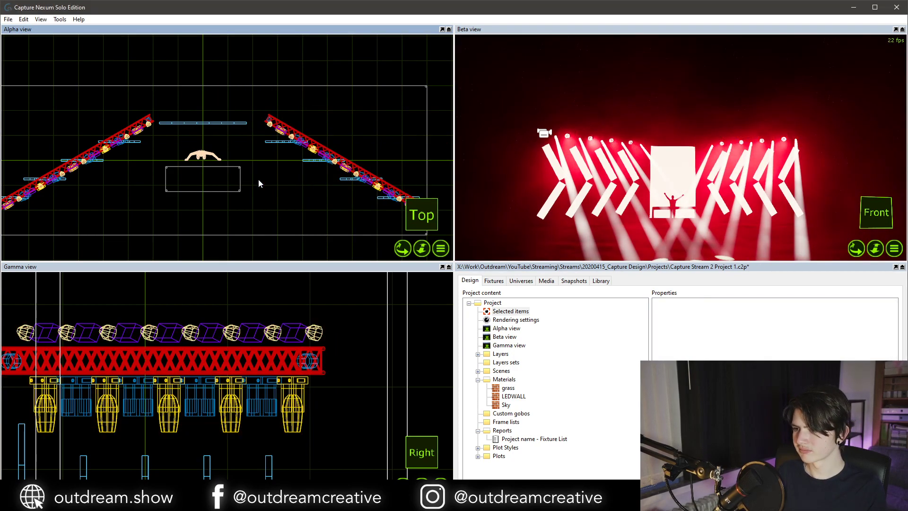
# Shift the right-hand truss assembly further outward and set its absolute X position to 6.2 m.
pyautogui.moveTo(312, 145); pyautogui.dragTo(326, 125)
pyautogui.rightClick(322, 135)
pyautogui.click(320, 126)
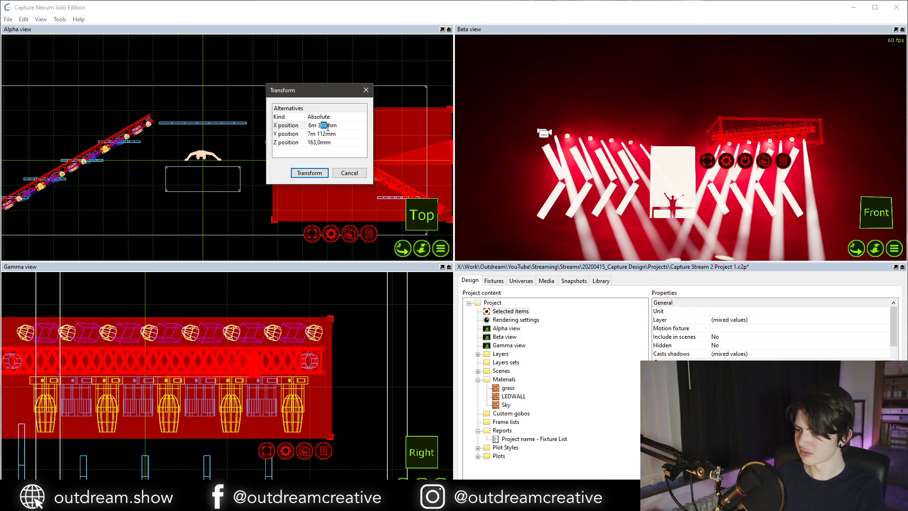
pyautogui.press('BackSpace')
pyautogui.write('200')
pyautogui.press('Return')
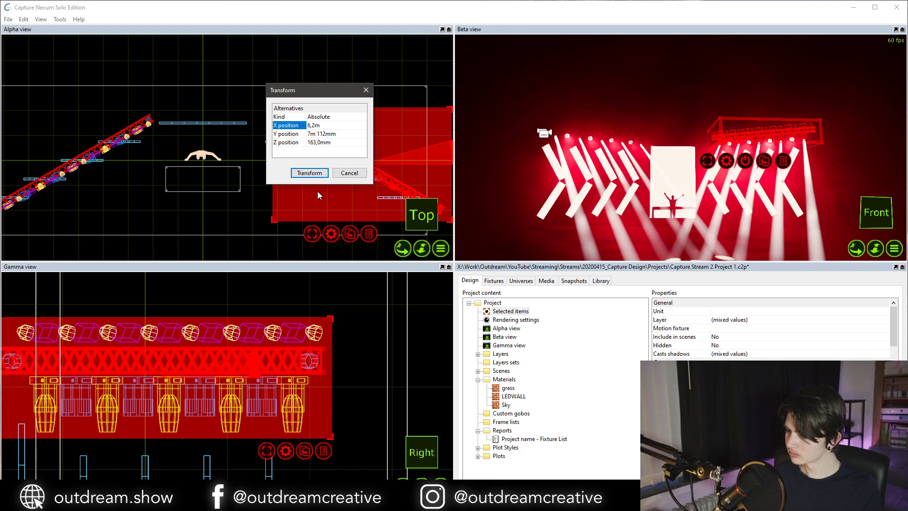
pyautogui.click(310, 172)
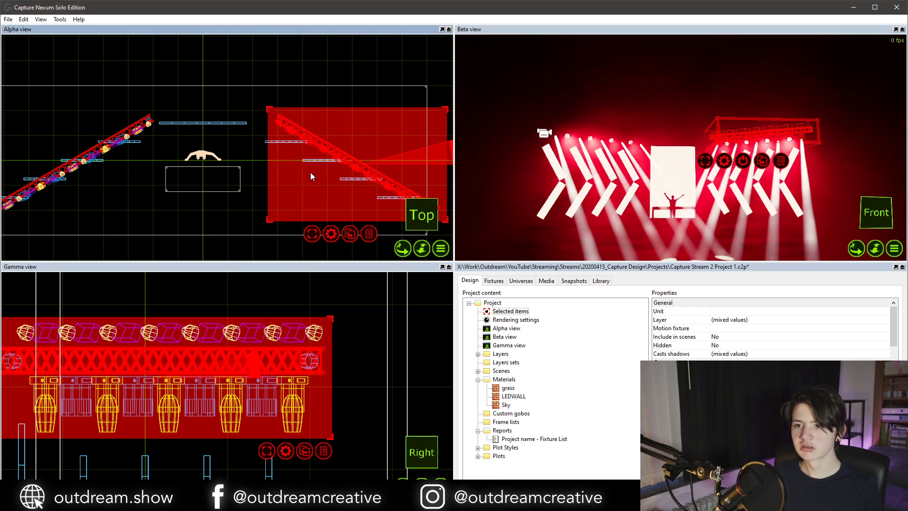
pyautogui.click(310, 172)
# Check the absolute transform position of the right-hand truss assembly.
pyautogui.click(144, 122)
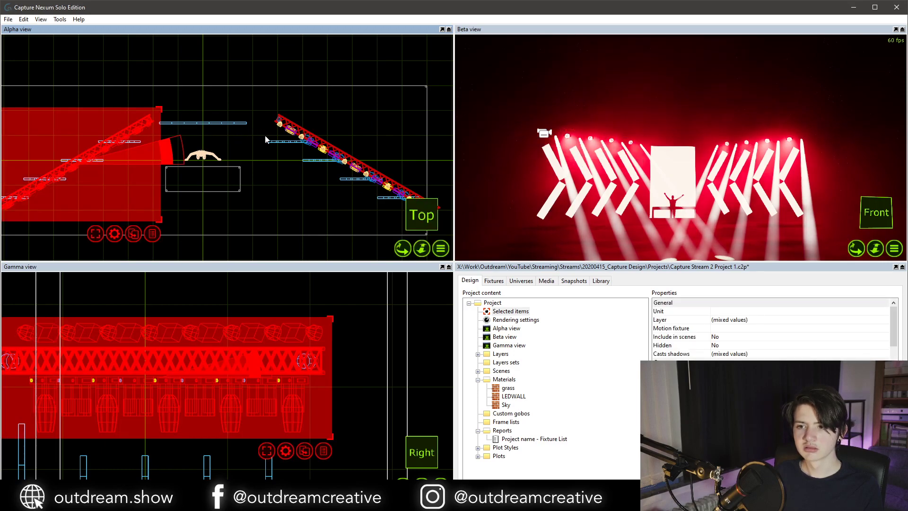
pyautogui.click(283, 129)
pyautogui.hotkey('ctrl', 't')
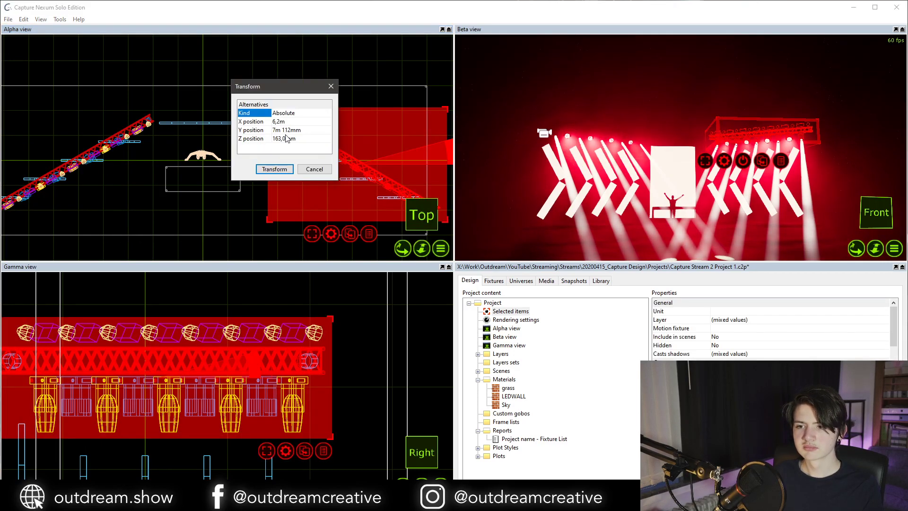
pyautogui.click(311, 172)
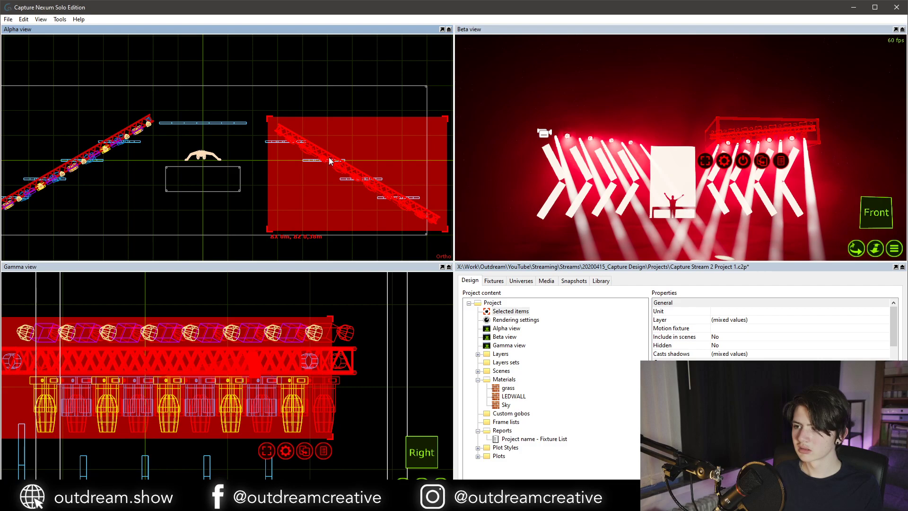
pyautogui.hotkey('ctrl', 't')
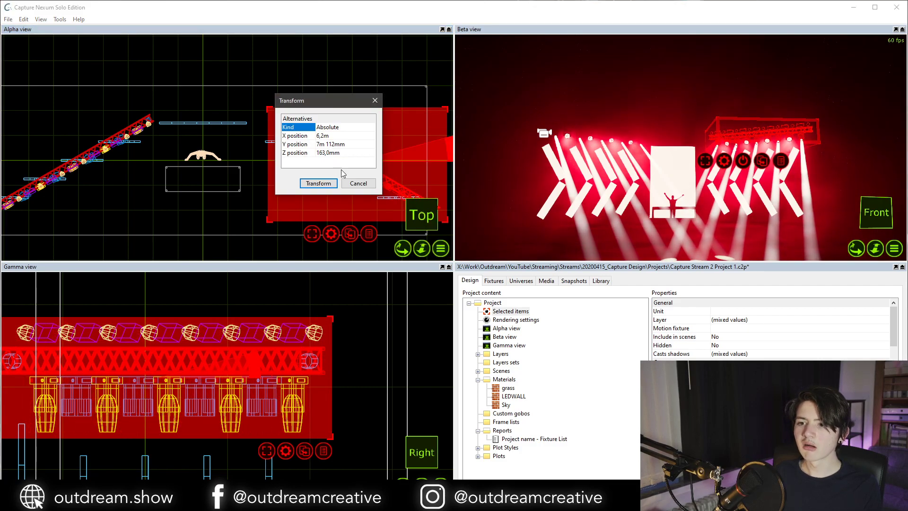
pyautogui.click(349, 182)
# Set the left-hand truss assembly's absolute X position to -6.2 m to mirror the opposite truss.
pyautogui.click(105, 160)
pyautogui.click(104, 149)
pyautogui.hotkey('ctrl', 't')
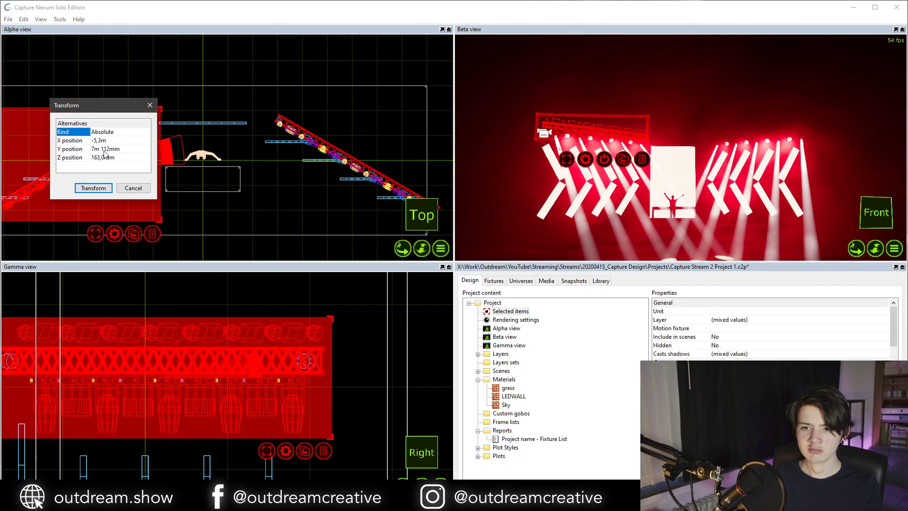
pyautogui.click(108, 141)
pyautogui.write('-')
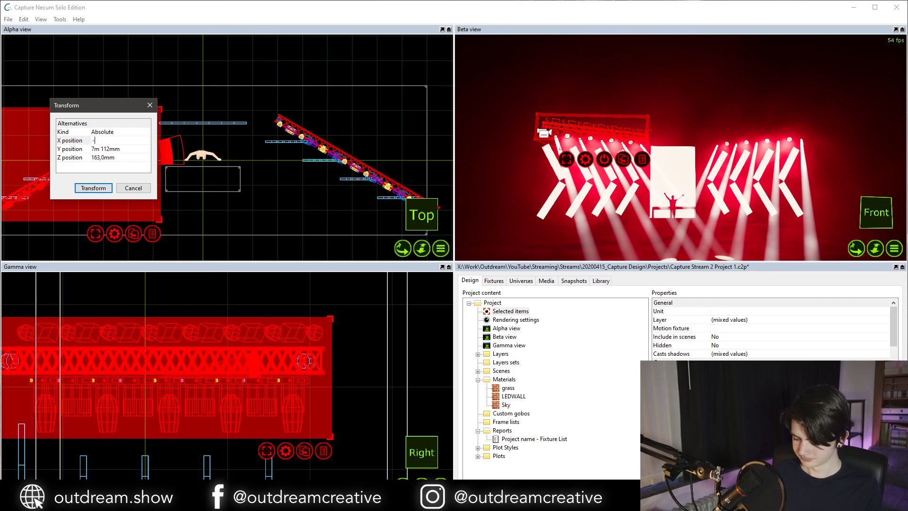
pyautogui.write('6,2m')
pyautogui.click(76, 140)
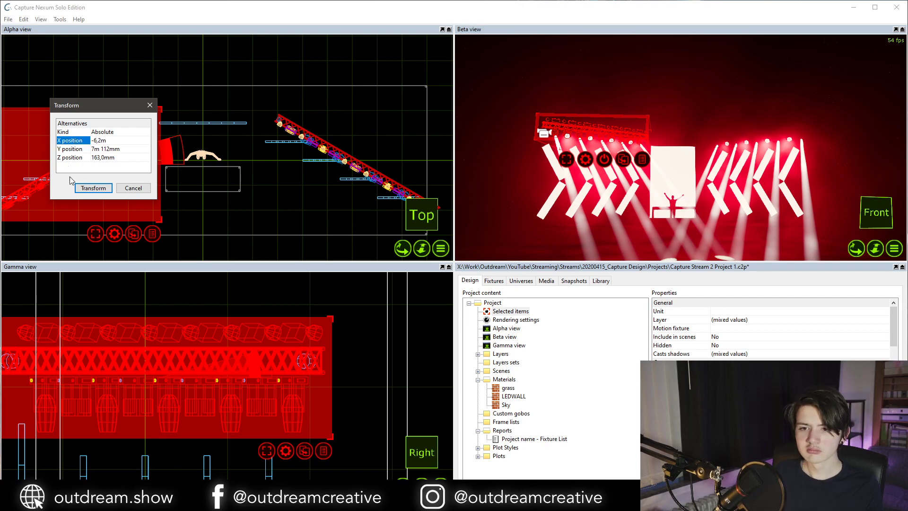
pyautogui.click(90, 188)
pyautogui.click(211, 198)
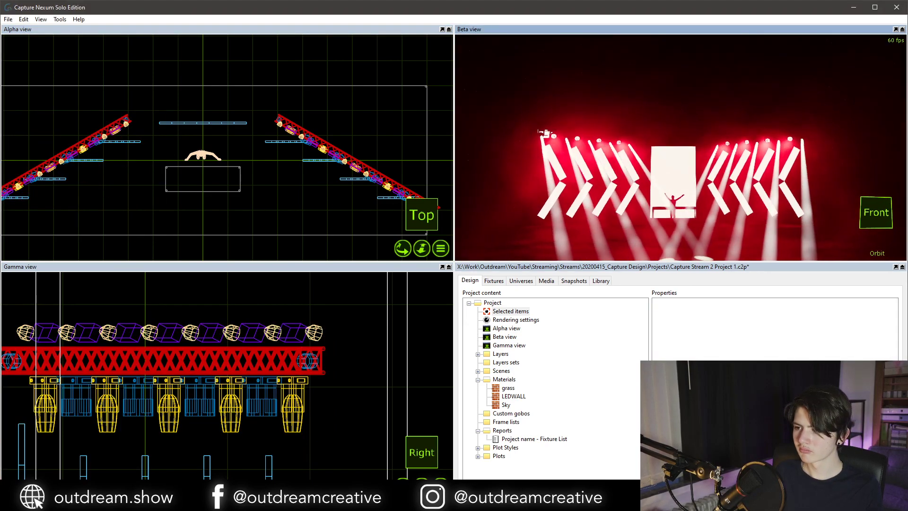
# Inspect the repositioned trusses in the 3D render and recheck the right-hand assembly's absolute transform position.
pyautogui.moveTo(641, 188); pyautogui.dragTo(641, 187, button='right')
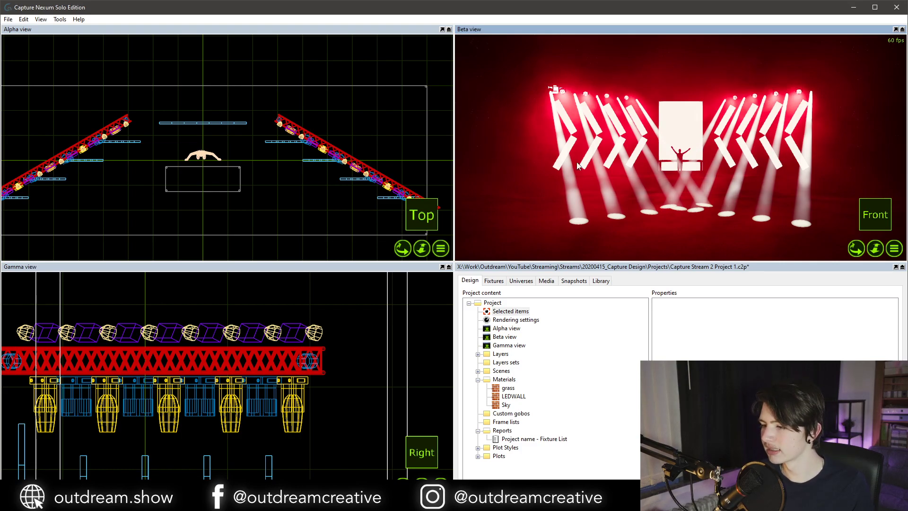
pyautogui.click(328, 145)
pyautogui.hotkey('ctrl', 't')
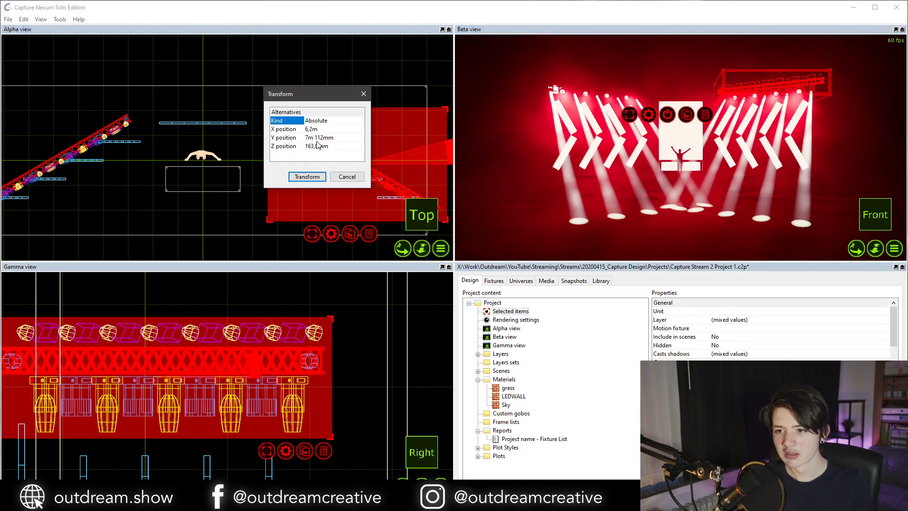
pyautogui.click(335, 175)
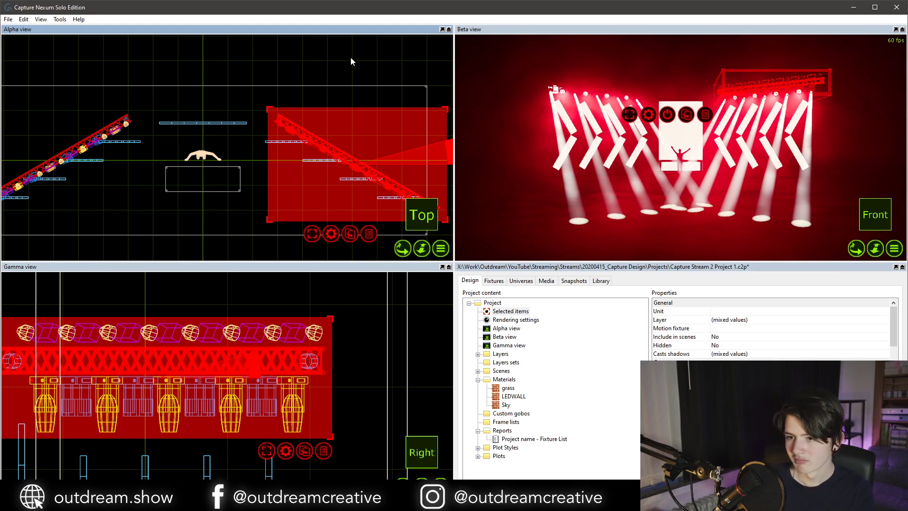
pyautogui.click(468, 107)
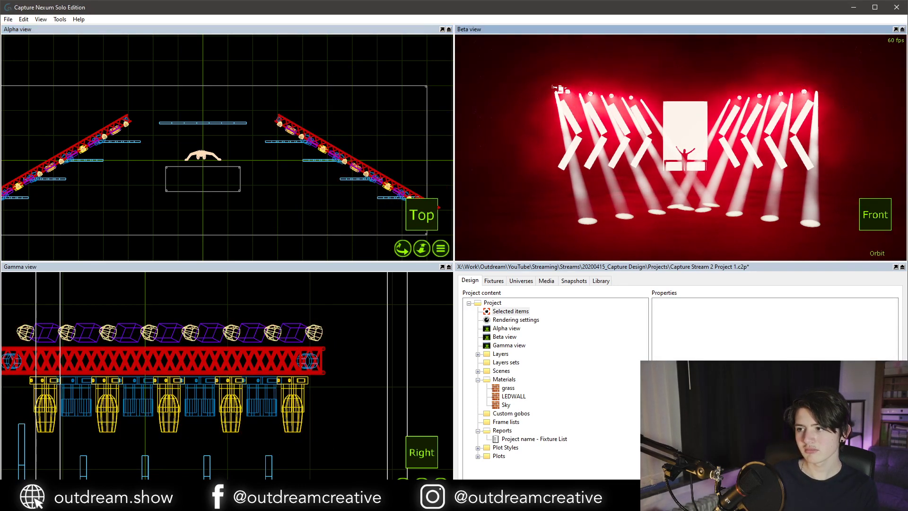
pyautogui.moveTo(571, 108); pyautogui.dragTo(563, 108, button='middle')
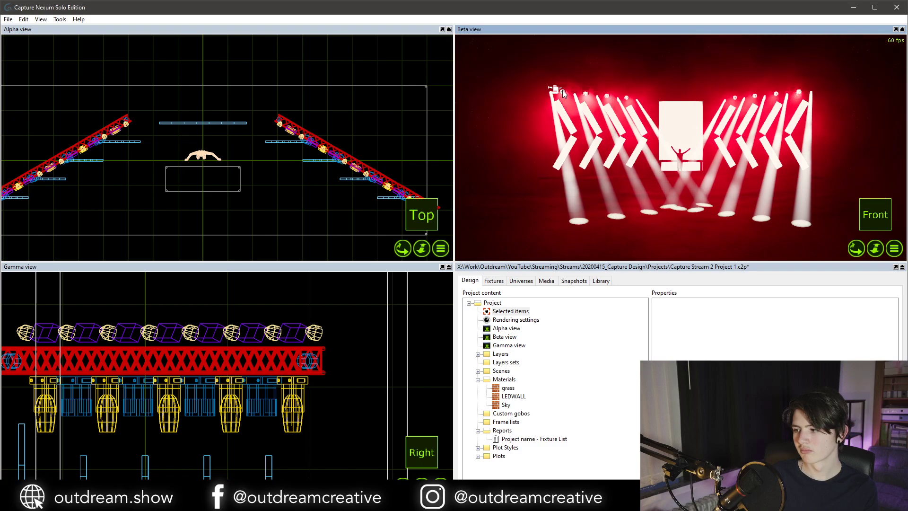
pyautogui.click(563, 91)
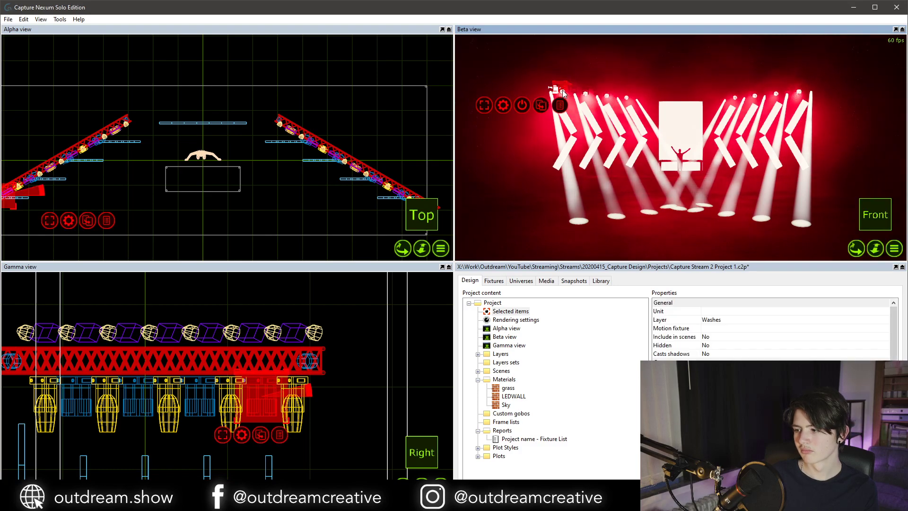
pyautogui.click(575, 140)
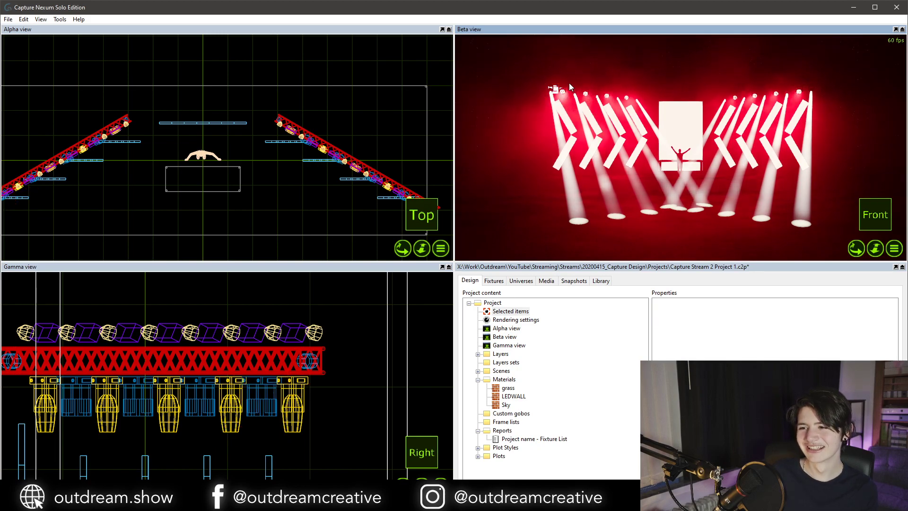
# Duplicate the left-hand truss assembly with its fixtures and place the copy outside the stage boundary, further out from the original.
pyautogui.click(563, 89)
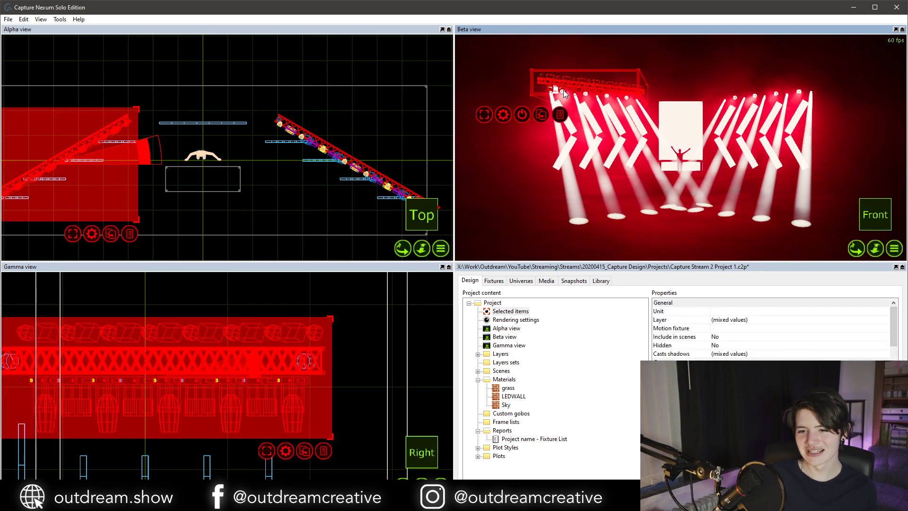
pyautogui.press('Escape')
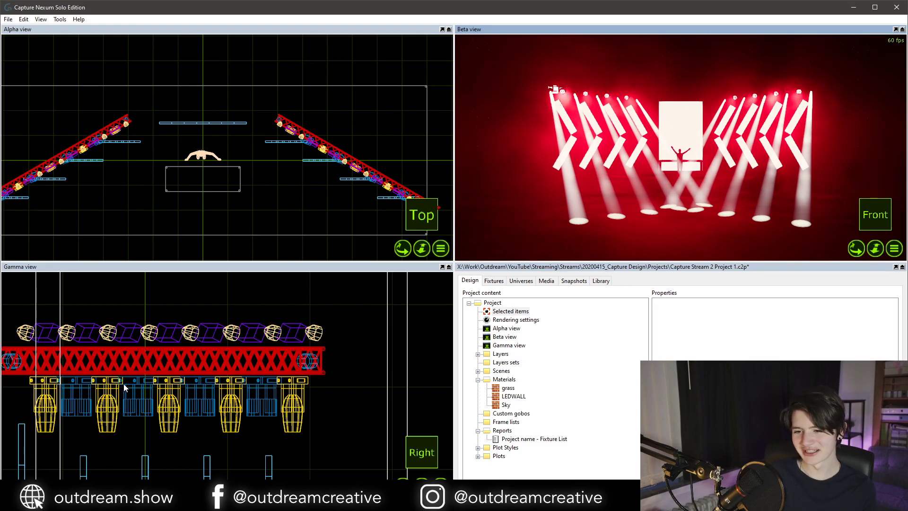
pyautogui.click(134, 396)
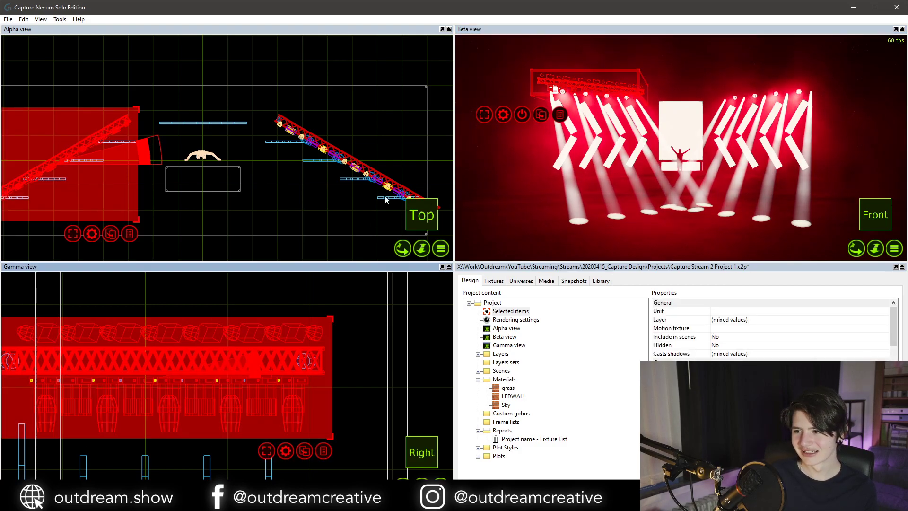
pyautogui.moveTo(384, 200); pyautogui.dragTo(421, 174, button='middle')
pyautogui.scroll(-2, 422, 174)
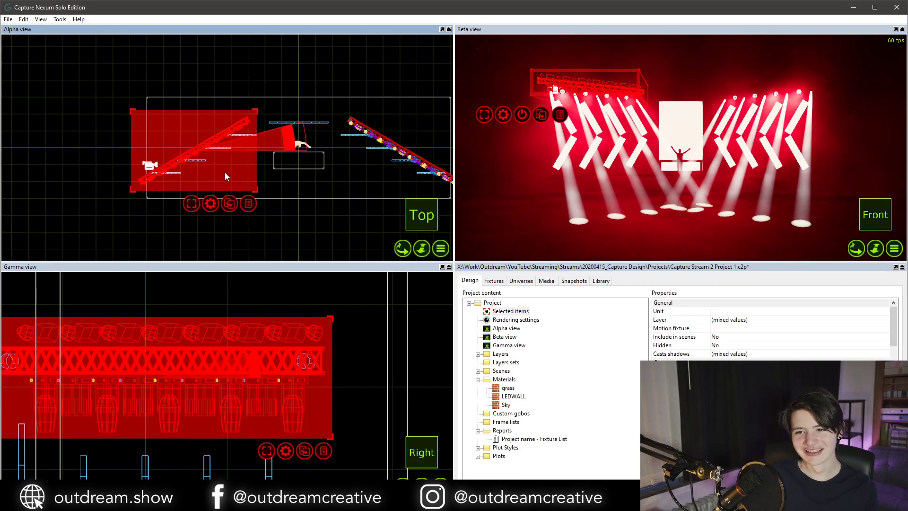
pyautogui.hotkey('ctrl', 'v')
pyautogui.press('Escape')
pyautogui.click(51, 176)
pyautogui.press('Escape')
pyautogui.click(80, 156)
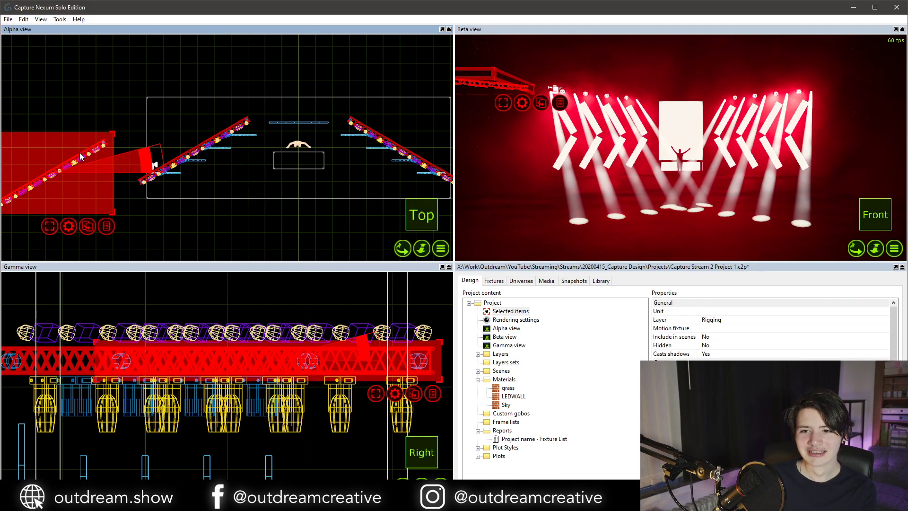
# Delete the truss, strobes, spots and blinders from the duplicated assembly, keeping only its wash fixtures.
pyautogui.press('Escape')
pyautogui.doubleClick(80, 157)
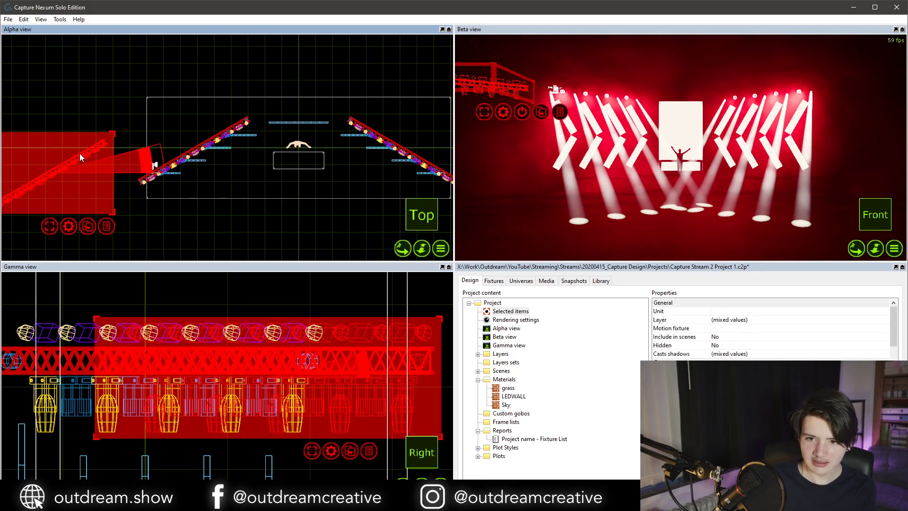
pyautogui.click(80, 158)
pyautogui.click(81, 158)
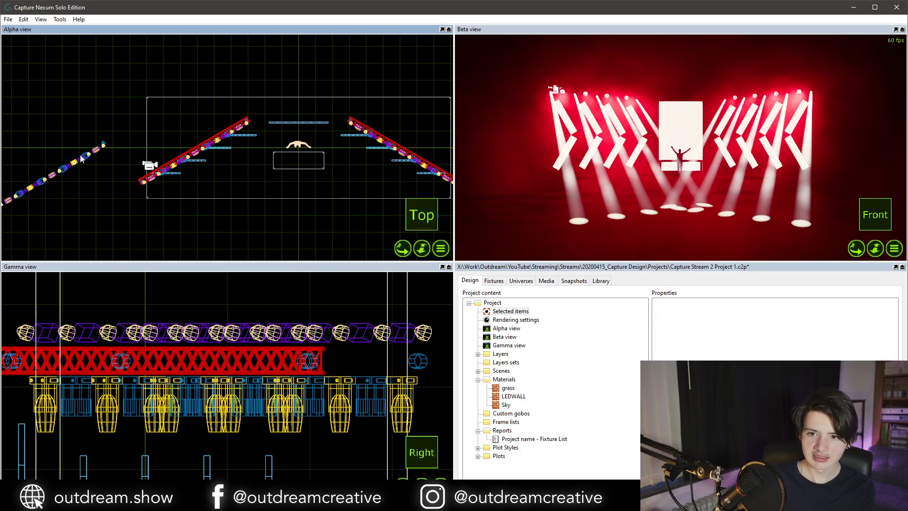
pyautogui.click(82, 160)
pyautogui.click(81, 160)
pyautogui.click(81, 161)
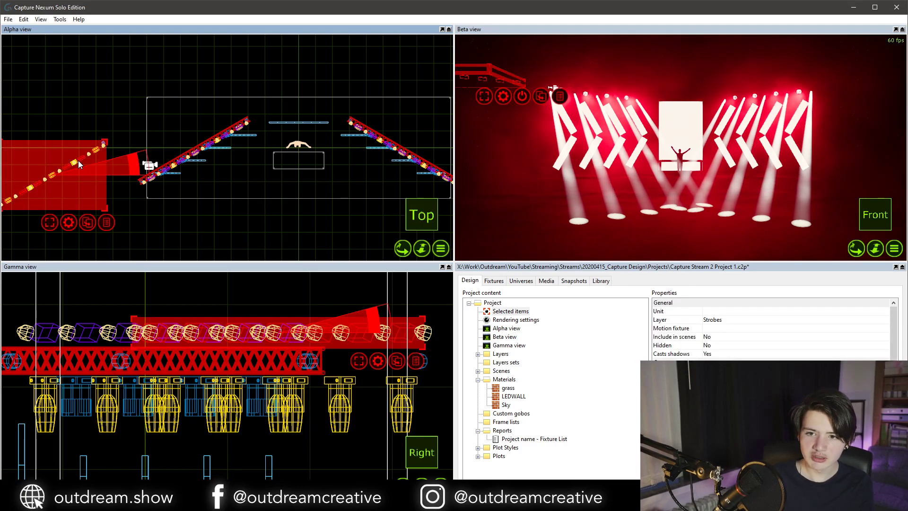
pyautogui.scroll(3, 79, 164)
pyautogui.scroll(3, 79, 161)
pyautogui.click(80, 156)
pyautogui.click(80, 159)
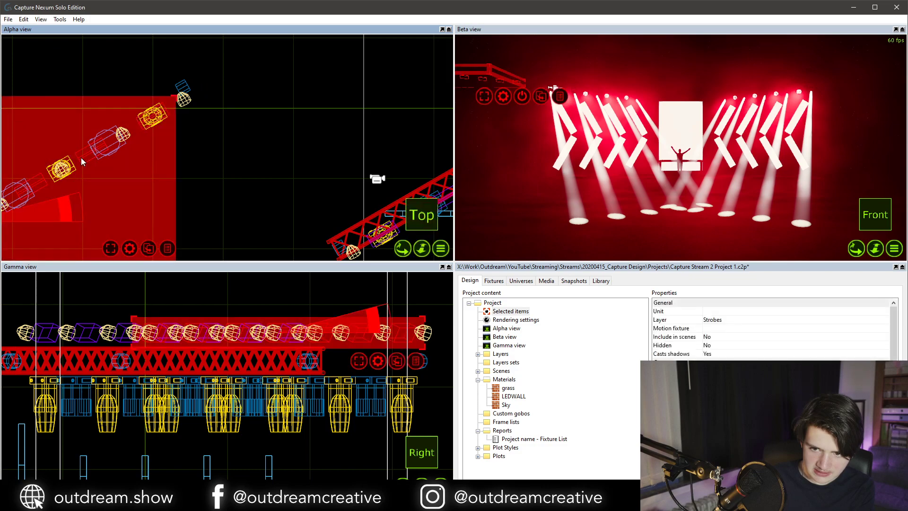
pyautogui.click(76, 160)
pyautogui.click(65, 164)
pyautogui.press('Delete')
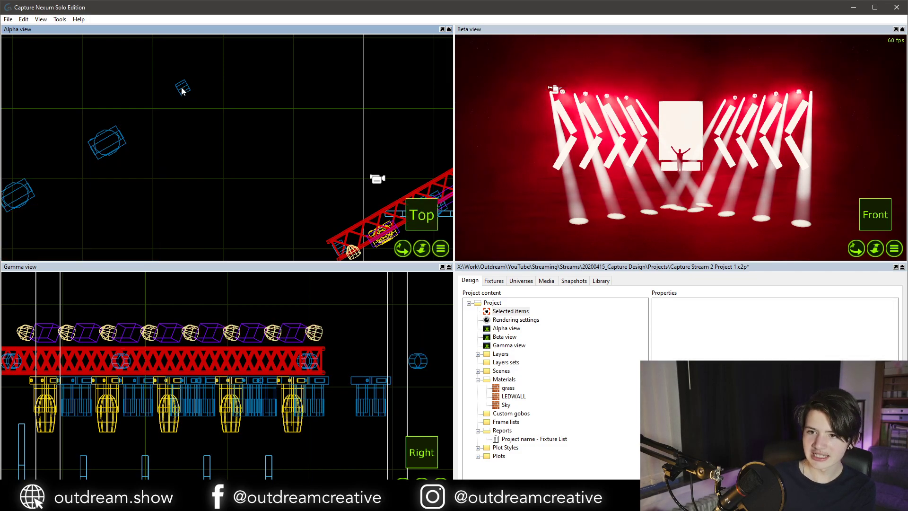
# Delete all but one of the duplicated wash fixtures beside the stage.
pyautogui.click(103, 138)
pyautogui.click(193, 126)
pyautogui.scroll(-5, 193, 126)
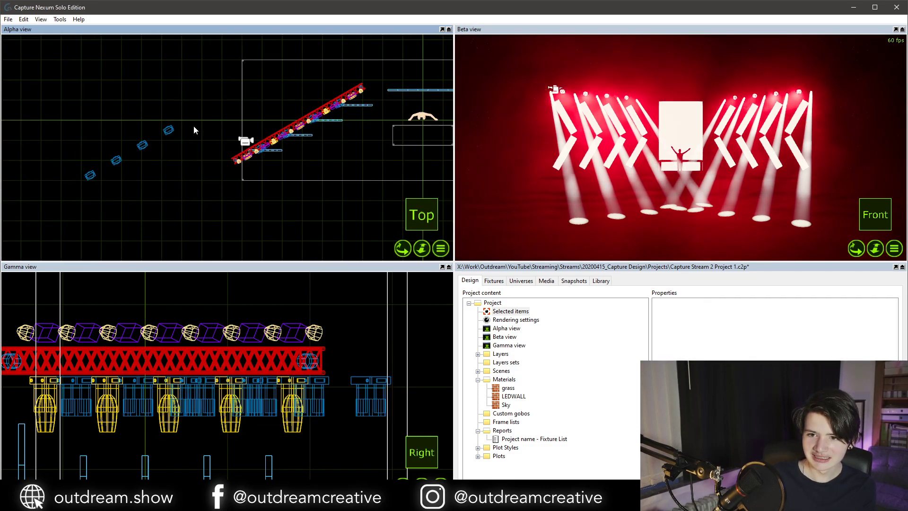
pyautogui.moveTo(117, 127); pyautogui.dragTo(183, 183)
pyautogui.press('Delete')
# Move the remaining duplicated wash to the outer end of the left-hand truss.
pyautogui.click(178, 128)
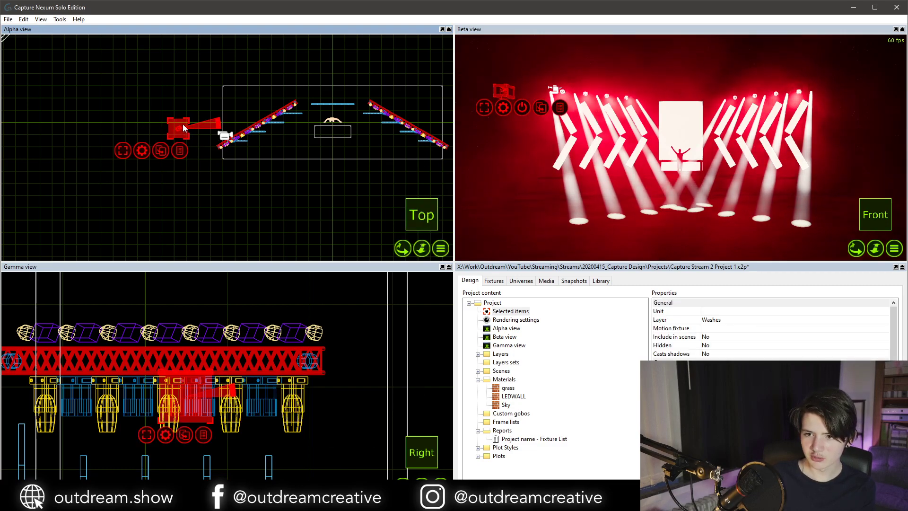
pyautogui.moveTo(182, 124); pyautogui.dragTo(202, 166)
pyautogui.scroll(6, 201, 166)
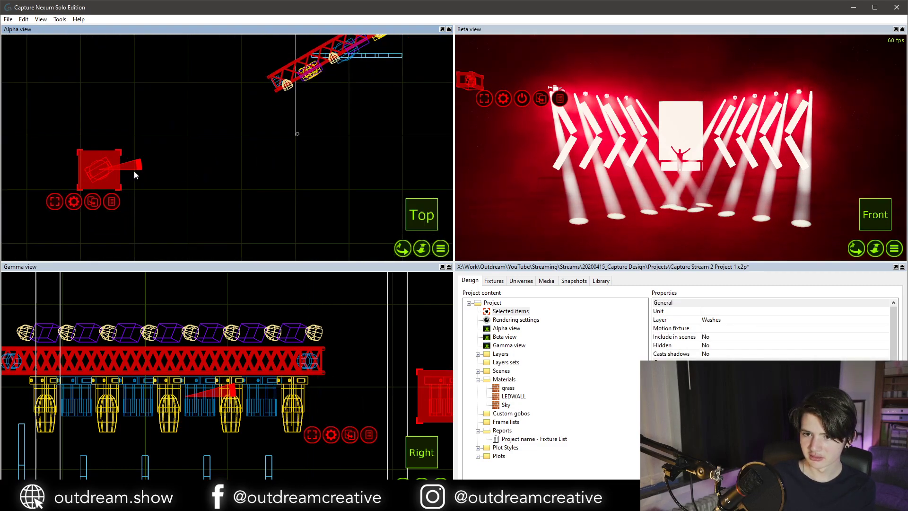
pyautogui.moveTo(112, 168); pyautogui.dragTo(268, 97)
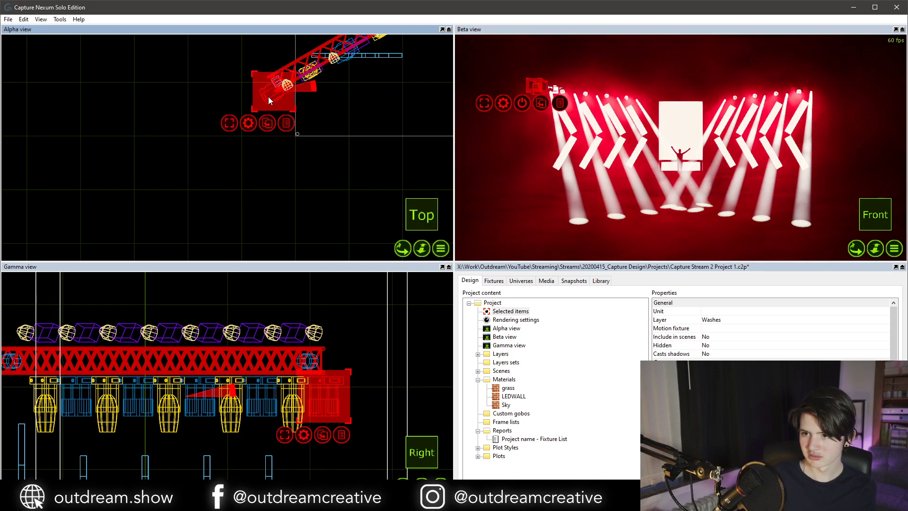
# Select all the wash fixtures, mix their colour to turquoise and adjust their tilt.
pyautogui.hotkey('ctrl', 'shift', 'a')
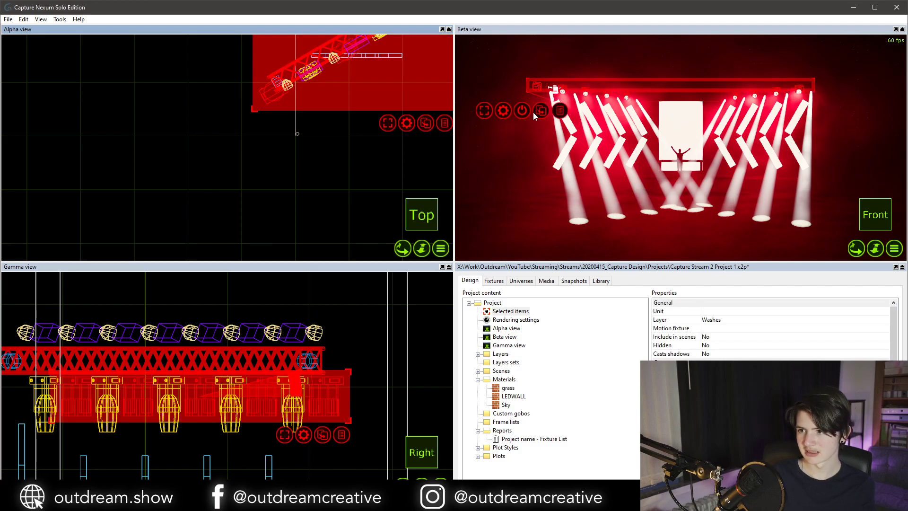
pyautogui.click(522, 109)
pyautogui.click(522, 110)
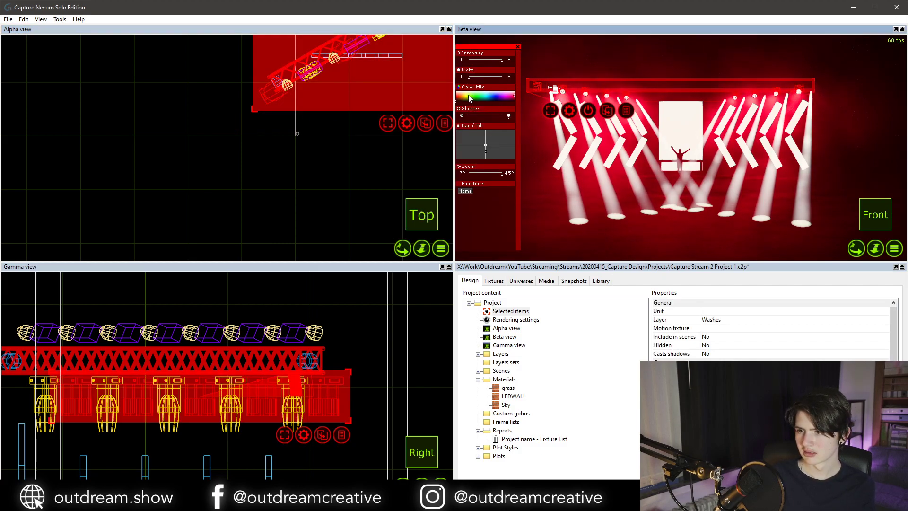
pyautogui.click(485, 95)
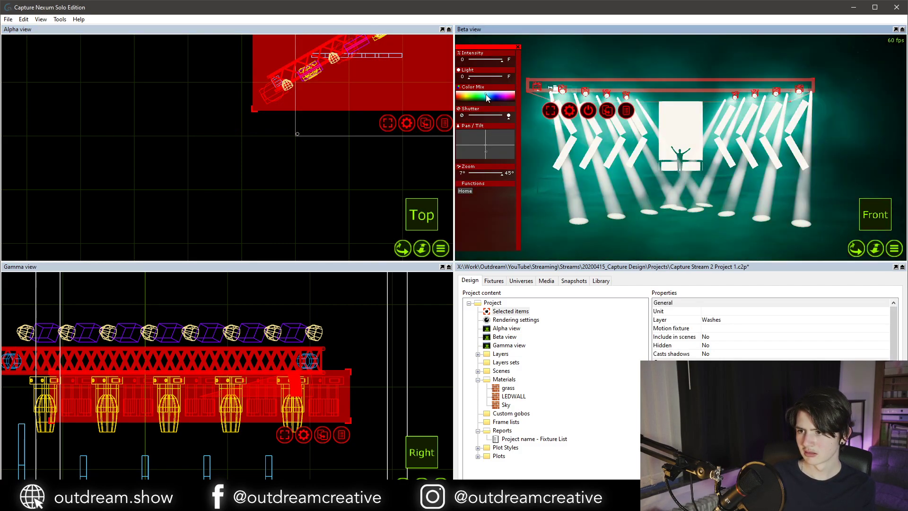
pyautogui.moveTo(482, 141); pyautogui.dragTo(486, 155)
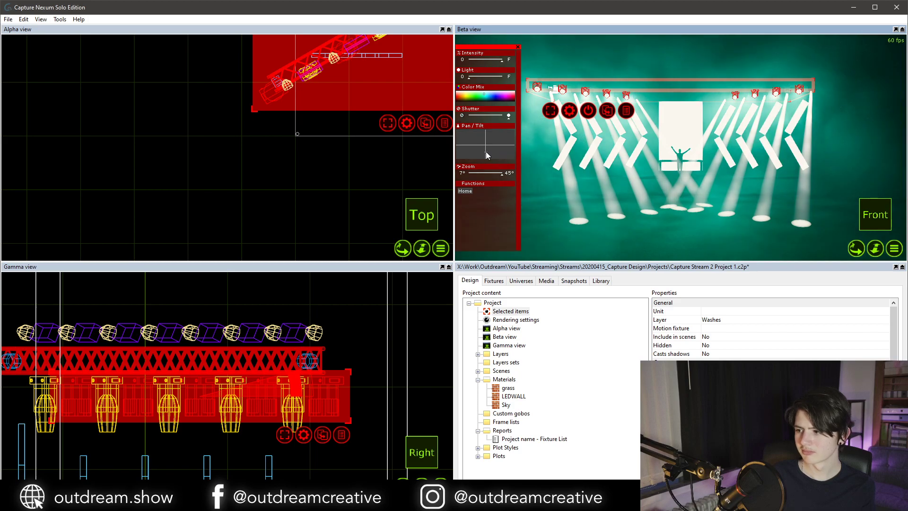
pyautogui.click(517, 47)
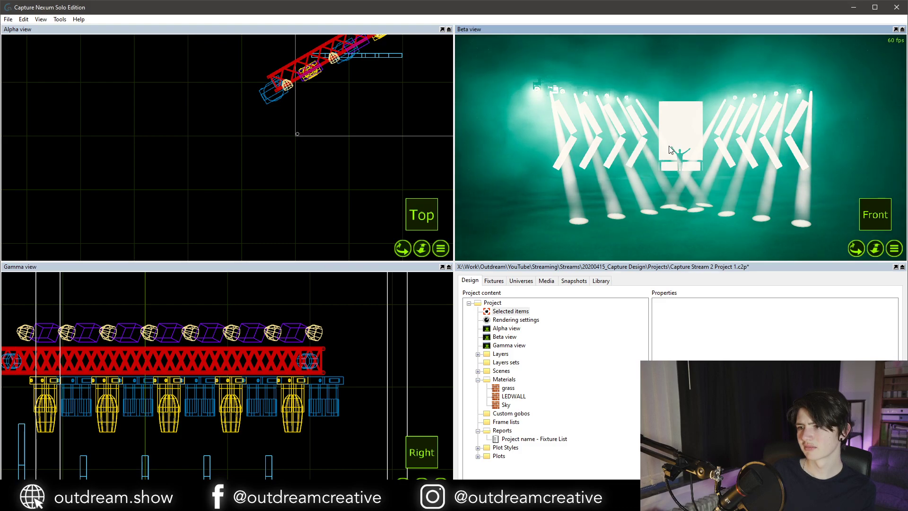
# Delete the extra wash fixture at the outer end of the left-hand truss.
pyautogui.click(536, 94)
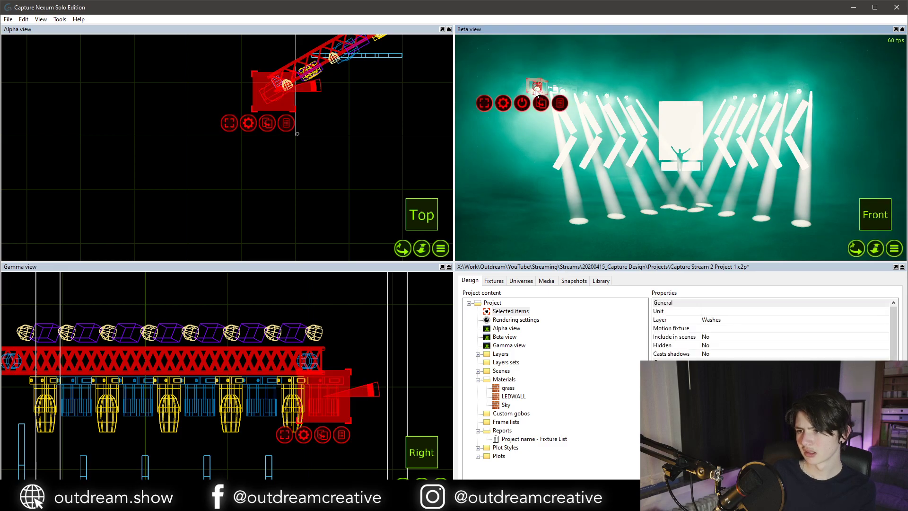
pyautogui.press('Delete')
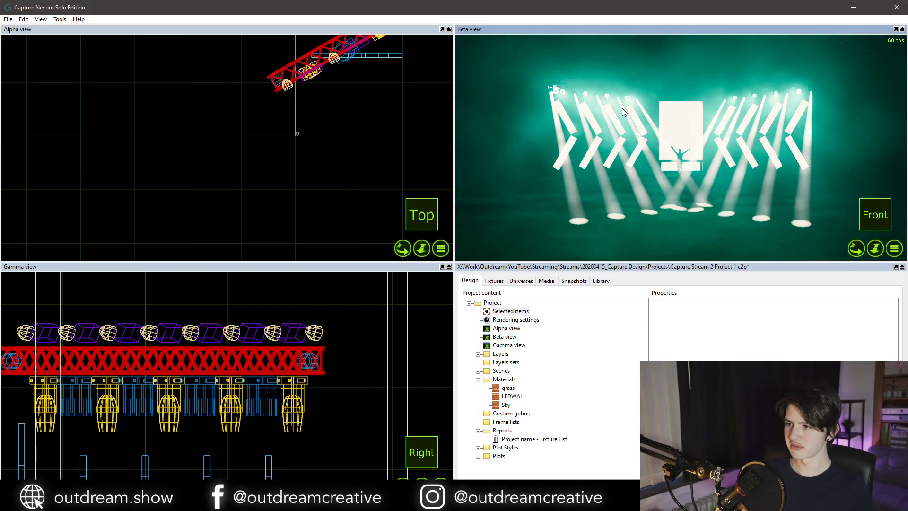
pyautogui.click(606, 96)
pyautogui.doubleClick(606, 97)
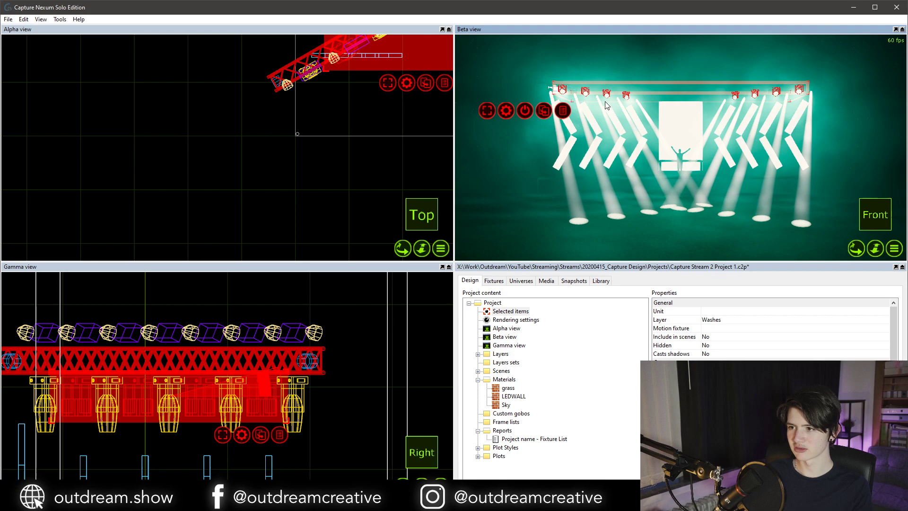
pyautogui.click(493, 132)
# Move the left-hand truss assembly upstage to a Z position of about -779 mm.
pyautogui.doubleClick(203, 345)
pyautogui.scroll(-5, 202, 348)
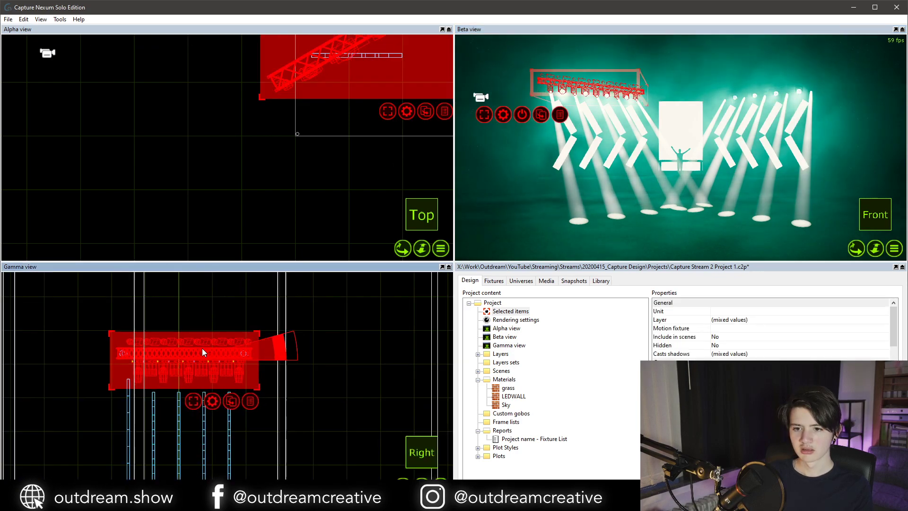
pyautogui.moveTo(81, 320); pyautogui.dragTo(283, 403)
pyautogui.moveTo(183, 361); pyautogui.dragTo(119, 354)
# Shift the left-hand truss assembly outward to an X position of about -6.65 m.
pyautogui.click(271, 154)
pyautogui.click(290, 74)
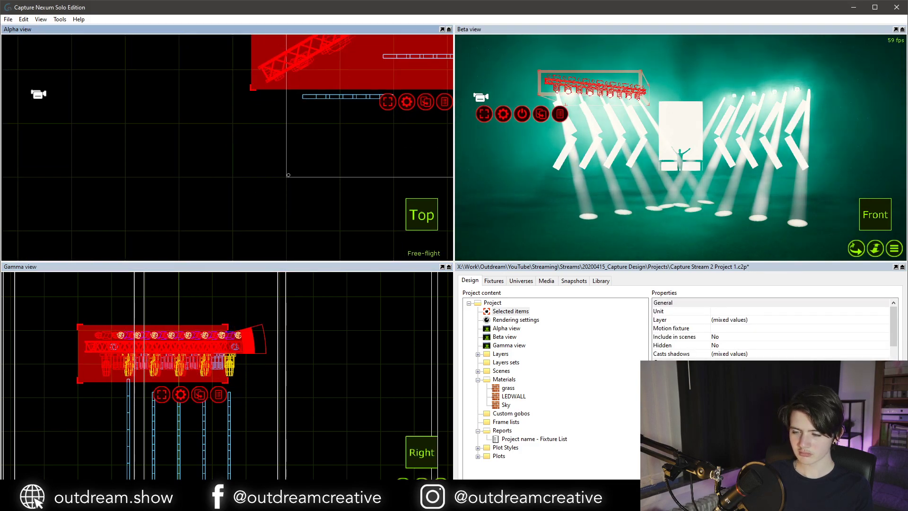
pyautogui.moveTo(318, 36); pyautogui.dragTo(277, 111, button='middle')
pyautogui.scroll(-6, 248, 120)
pyautogui.scroll(1, 293, 100)
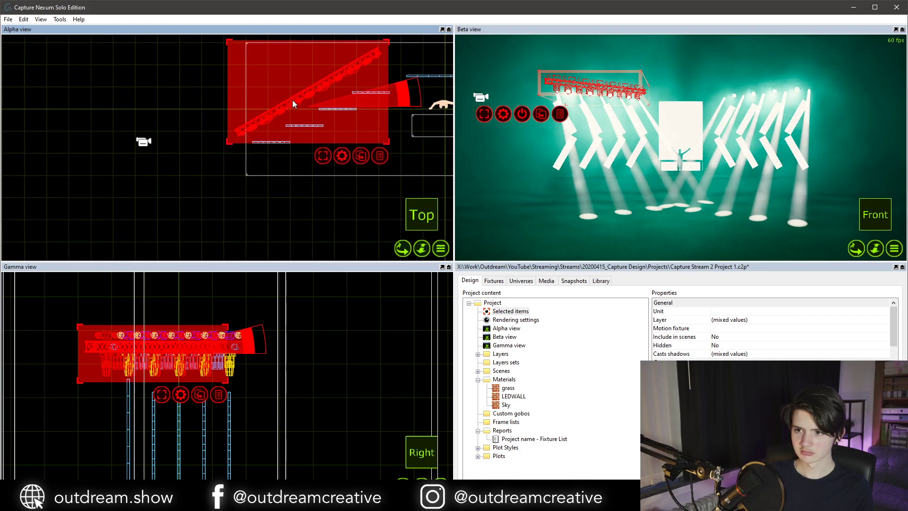
pyautogui.scroll(2, 308, 90)
pyautogui.moveTo(316, 81); pyautogui.dragTo(304, 81)
# Read the left-hand truss assembly's absolute X and Z positions in the Transform settings.
pyautogui.doubleClick(291, 93)
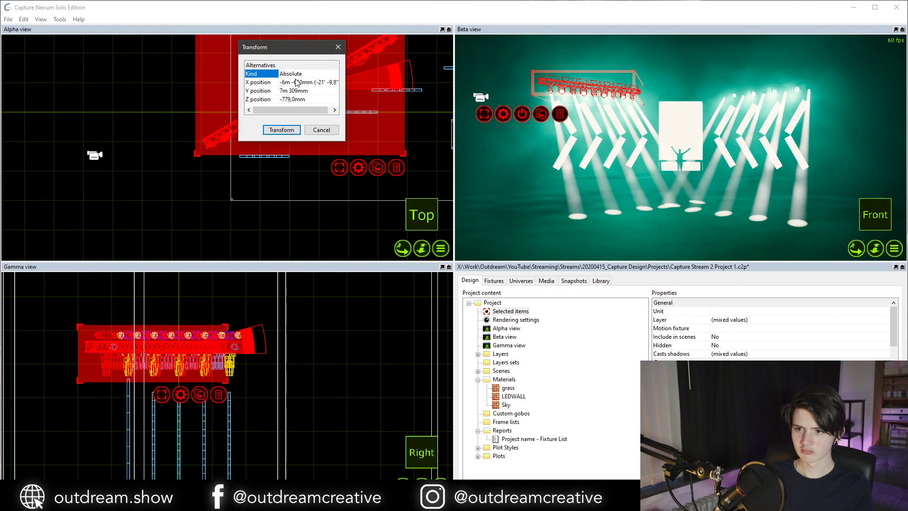
pyautogui.click(296, 82)
pyautogui.click(303, 99)
pyautogui.click(282, 130)
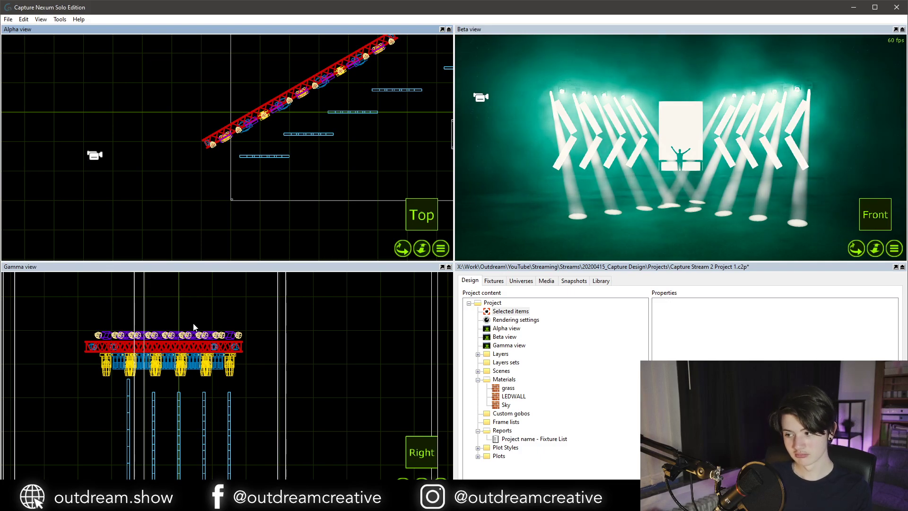
# Compare the absolute transform positions of the right-hand and left-hand truss assemblies.
pyautogui.click(176, 344)
pyautogui.scroll(-4, 237, 171)
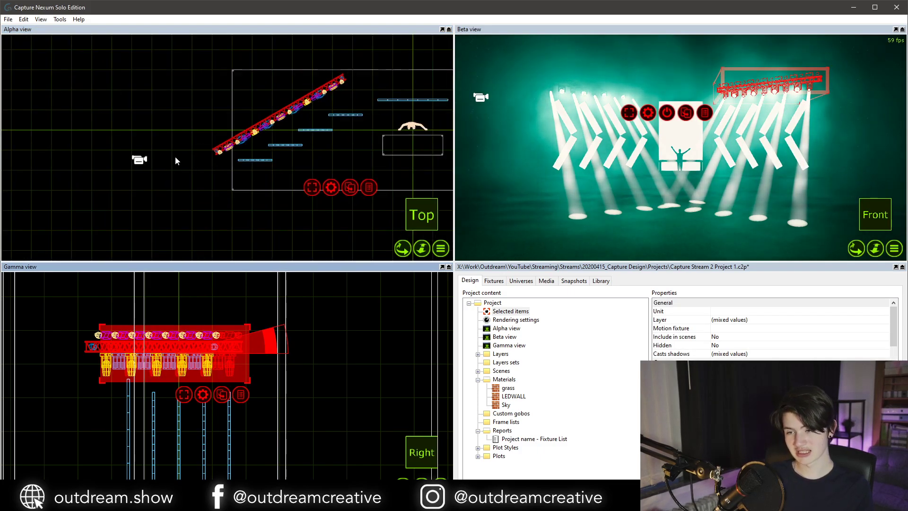
pyautogui.moveTo(145, 176); pyautogui.dragTo(101, 173, button='middle')
pyautogui.hotkey('ctrl', 't')
pyautogui.click(223, 181)
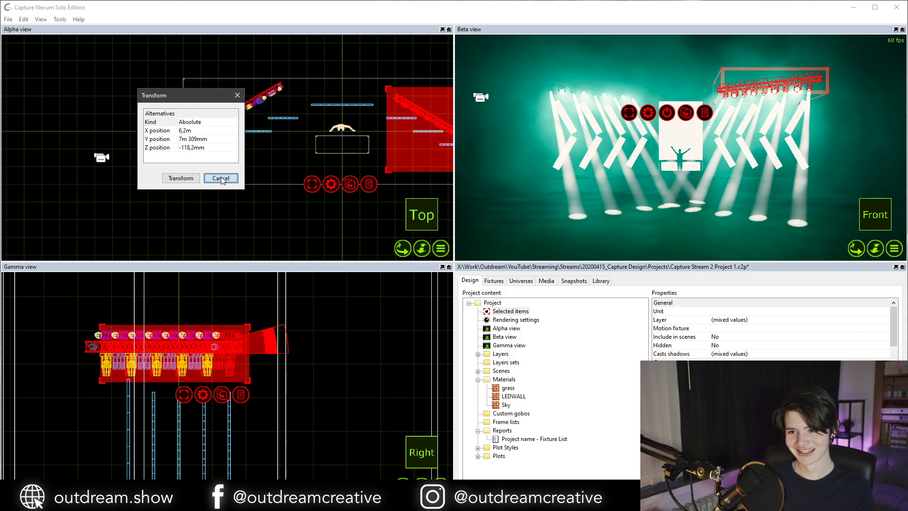
pyautogui.click(211, 124)
pyautogui.hotkey('ctrl', 't')
pyautogui.click(226, 156)
pyautogui.click(239, 159)
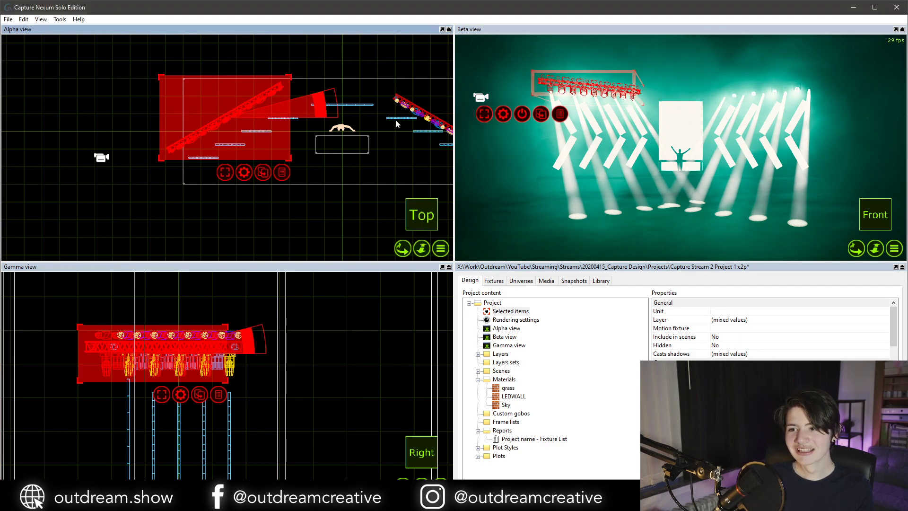
# Set the right-hand truss assembly's absolute Z position to -779 mm to match the opposite truss.
pyautogui.hotkey('ctrl', 'z')
pyautogui.hotkey('ctrl', 't')
pyautogui.click(414, 110)
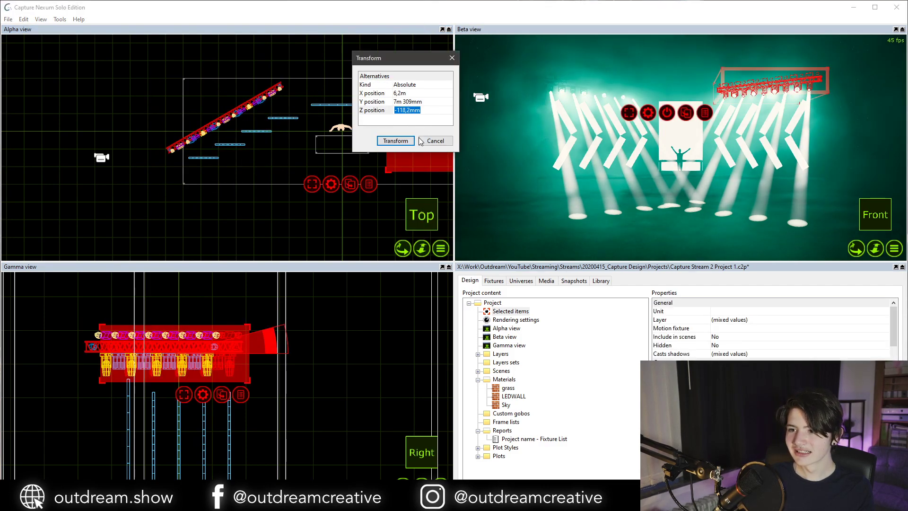
pyautogui.write('-')
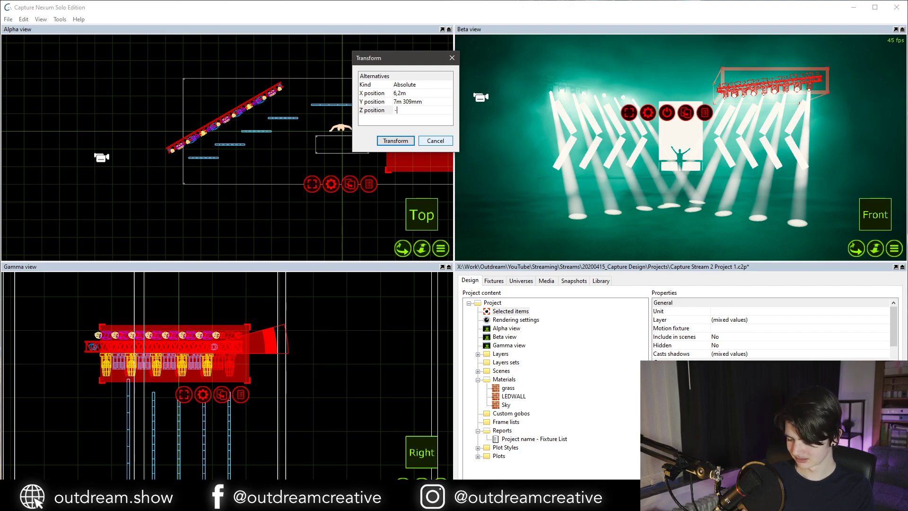
pyautogui.write('779mm')
pyautogui.press('Return')
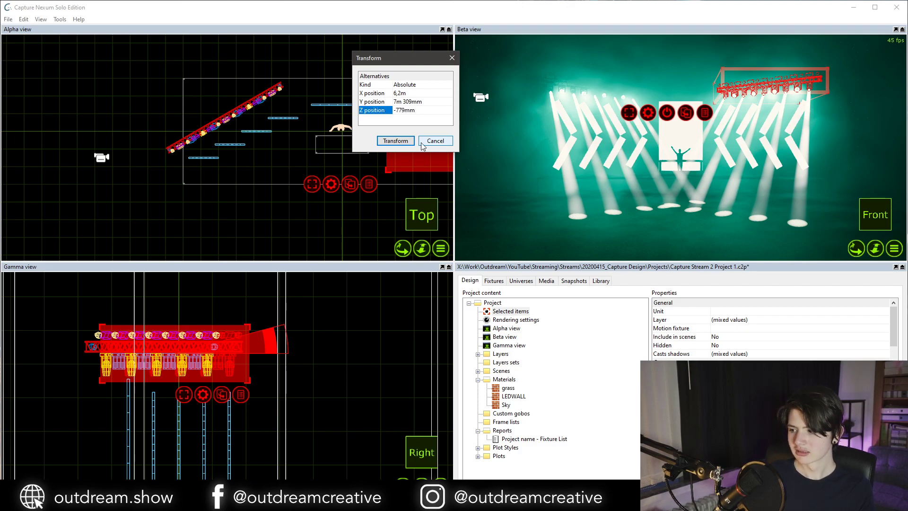
pyautogui.click(387, 144)
pyautogui.click(391, 136)
# Set the right-hand truss assembly's absolute X position to 6,65 m.
pyautogui.click(409, 97)
pyautogui.hotkey('ctrl', 't')
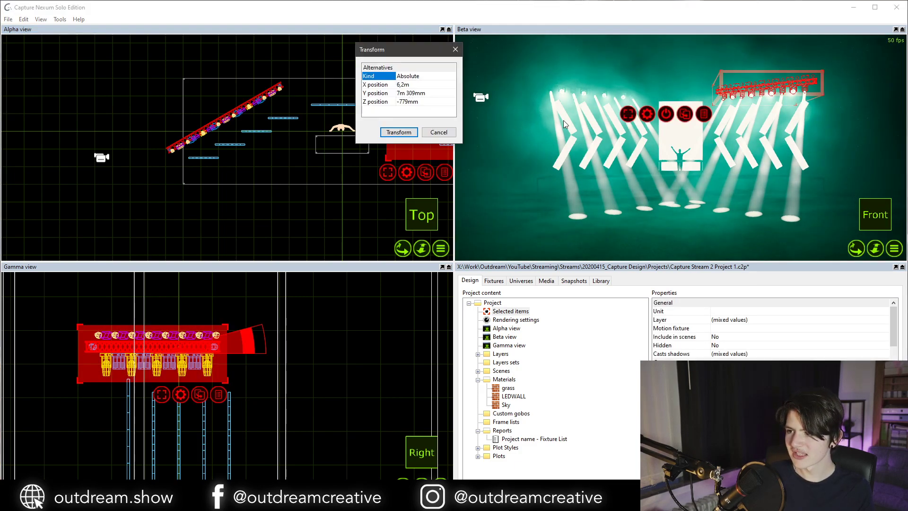
pyautogui.click(409, 85)
pyautogui.click(415, 94)
pyautogui.click(410, 84)
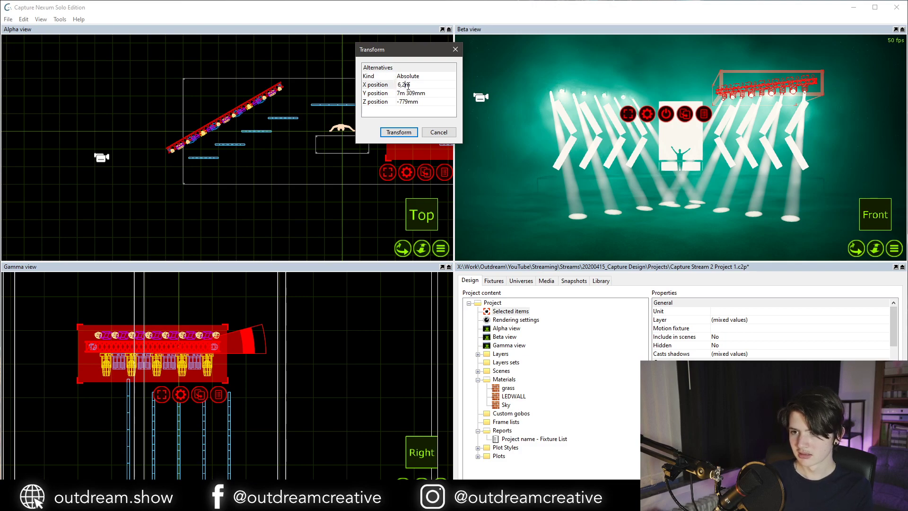
pyautogui.press('Return')
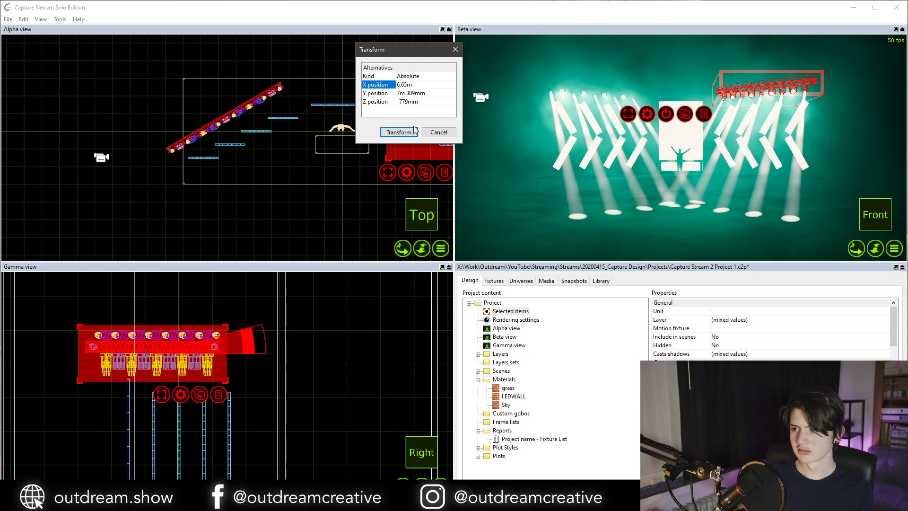
pyautogui.click(399, 132)
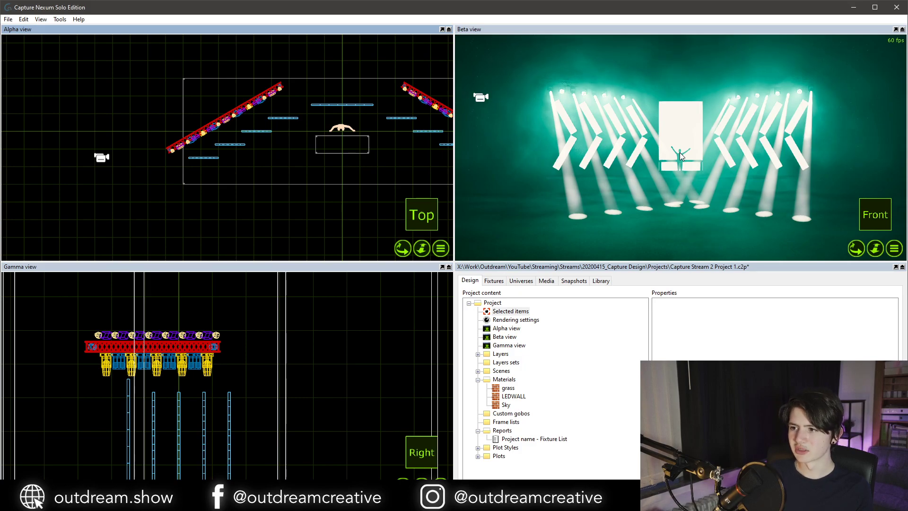
# Examine the symmetry of the two diagonal truss assemblies from several angles in the 3D view.
pyautogui.moveTo(595, 136); pyautogui.dragTo(618, 171, button='middle')
pyautogui.click(594, 113)
pyautogui.moveTo(594, 114); pyautogui.dragTo(653, 132, button='middle')
pyautogui.press('Escape')
pyautogui.moveTo(655, 144); pyautogui.dragTo(631, 135, button='right')
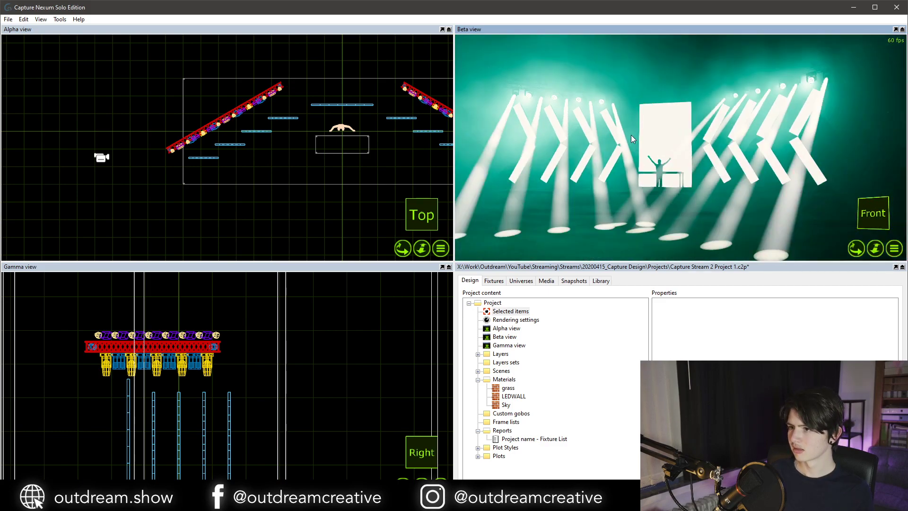
pyautogui.scroll(-3, 631, 139)
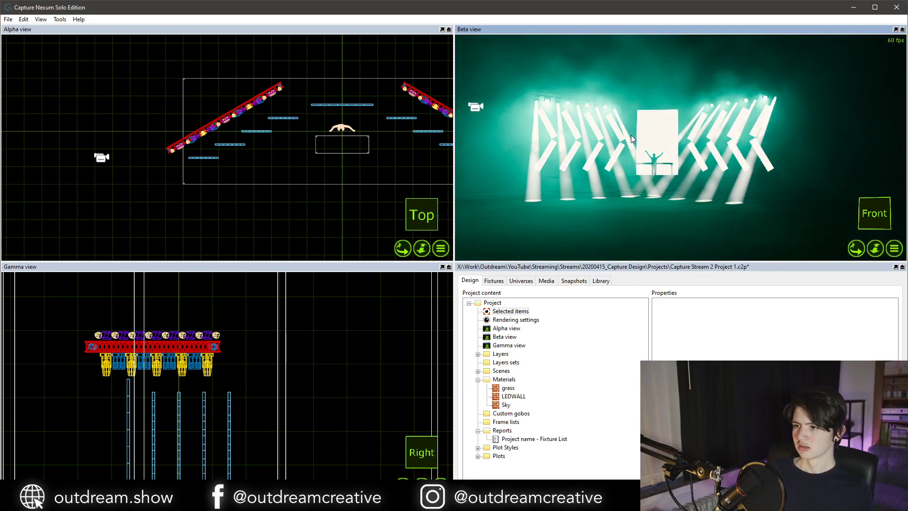
pyautogui.scroll(2, 632, 139)
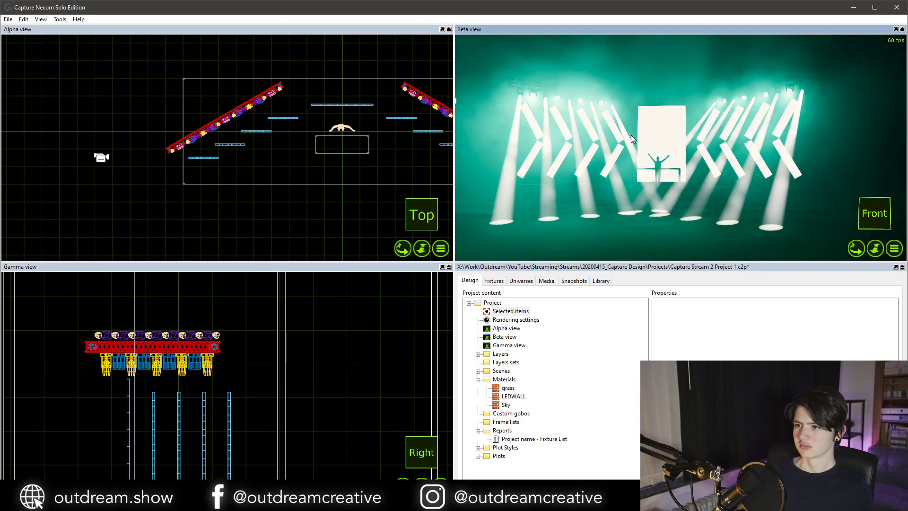
pyautogui.moveTo(634, 124); pyautogui.dragTo(635, 161, button='right')
# Duplicate the left-hand truss assembly and rotate the copy so it runs parallel to the stage's rear edge.
pyautogui.click(568, 106)
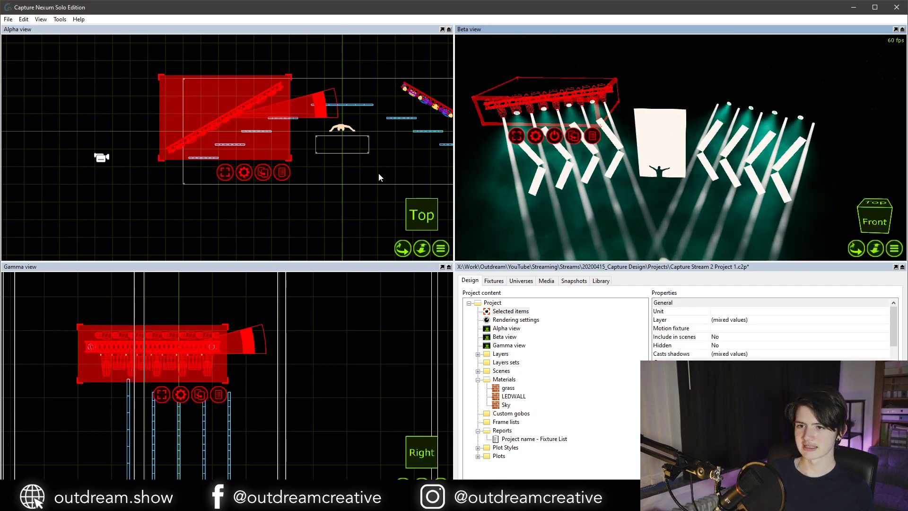
pyautogui.keyDown('ctrl'); pyautogui.moveTo(240, 125); pyautogui.dragTo(143, 89); pyautogui.keyUp('ctrl')
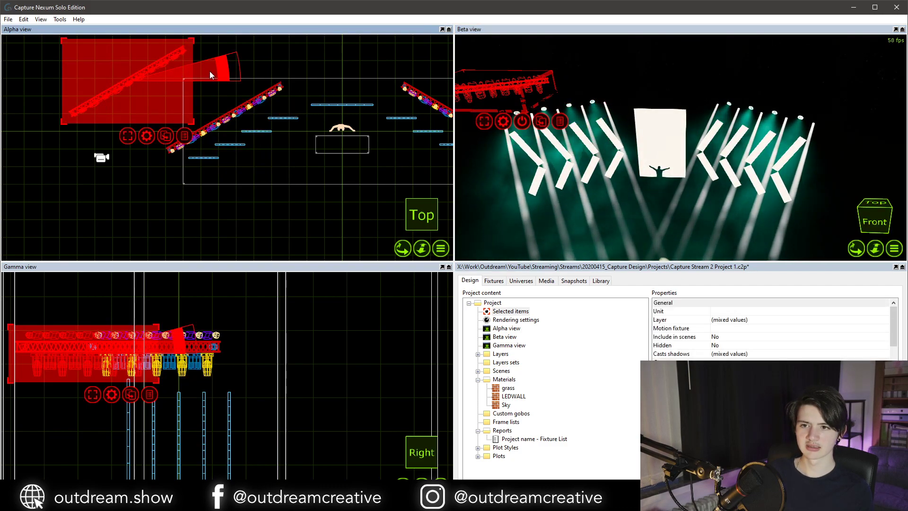
pyautogui.moveTo(226, 70); pyautogui.dragTo(205, 118)
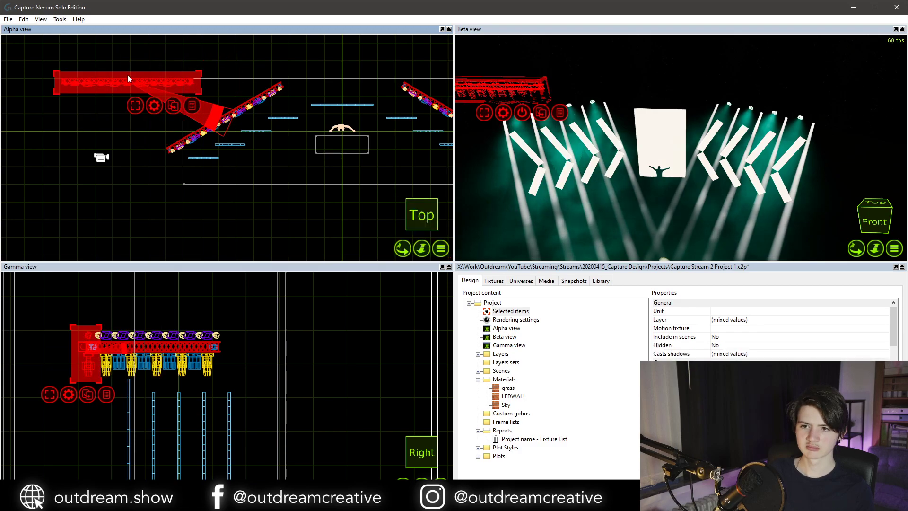
# Move the copied truss assembly to the stage's rear edge, between the inner ends of the two diagonal trusses.
pyautogui.moveTo(127, 75); pyautogui.dragTo(342, 66)
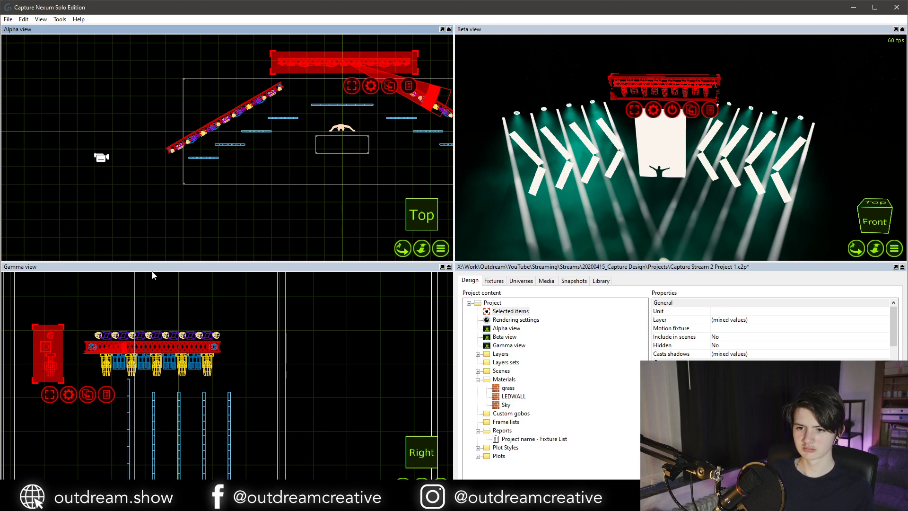
pyautogui.click(69, 336)
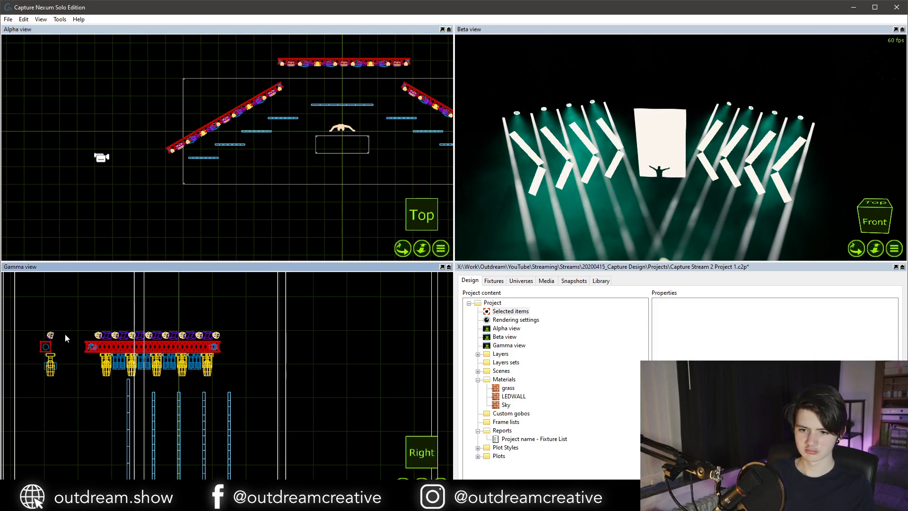
pyautogui.click(46, 362)
pyautogui.press('f')
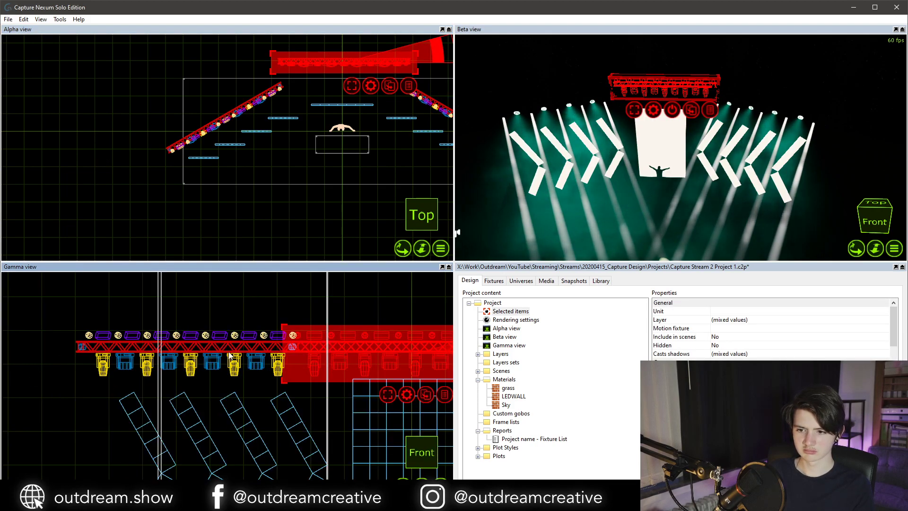
pyautogui.moveTo(294, 349); pyautogui.dragTo(164, 308, button='right')
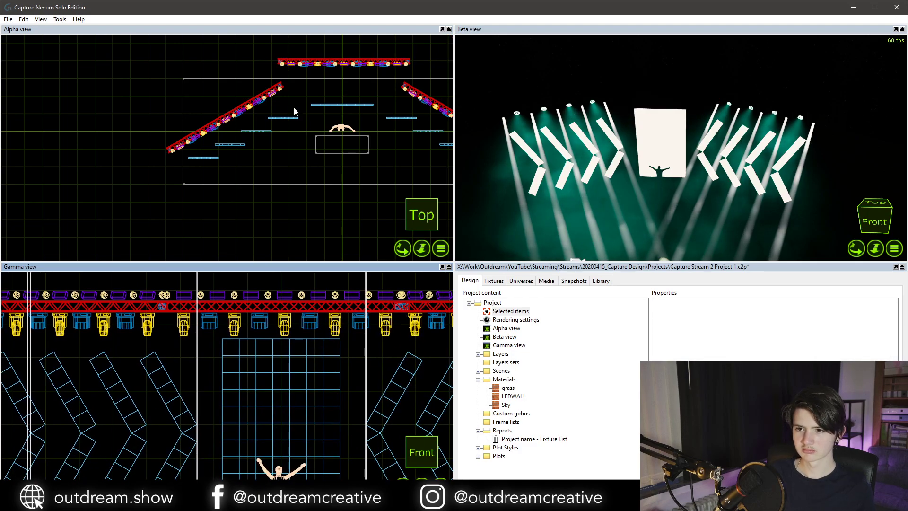
pyautogui.moveTo(304, 65)
pyautogui.mouseDown()
pyautogui.moveTo(308, 58)
pyautogui.moveTo(308, 71)
pyautogui.mouseUp()
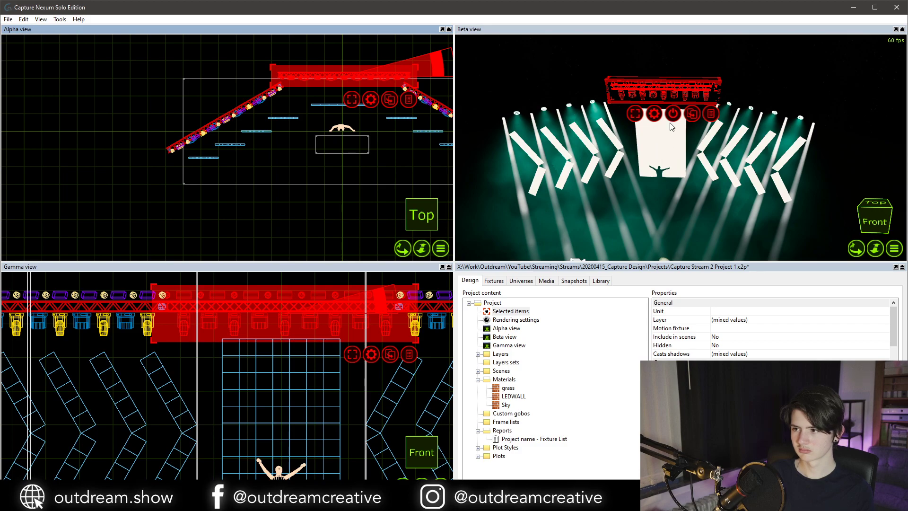
# Turn on the washes across all three trusses.
pyautogui.moveTo(667, 159); pyautogui.dragTo(657, 132, button='middle')
pyautogui.press('Escape')
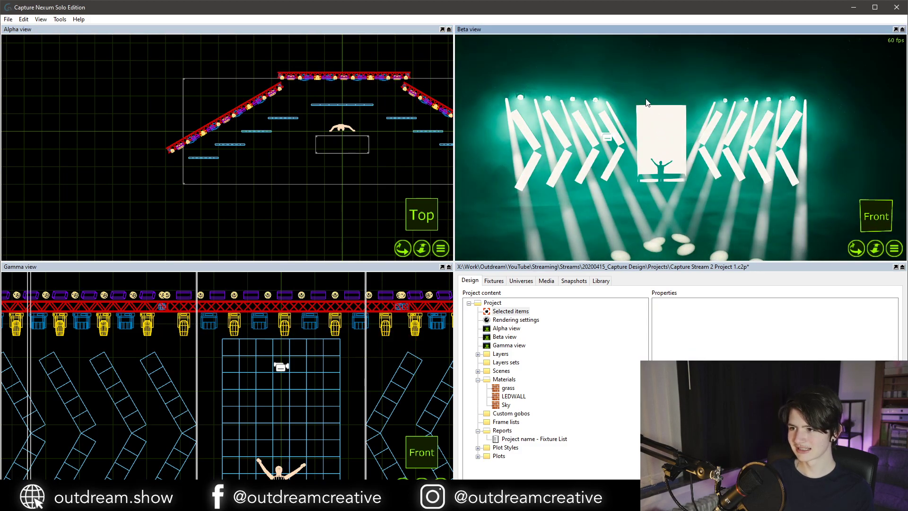
pyautogui.click(266, 311)
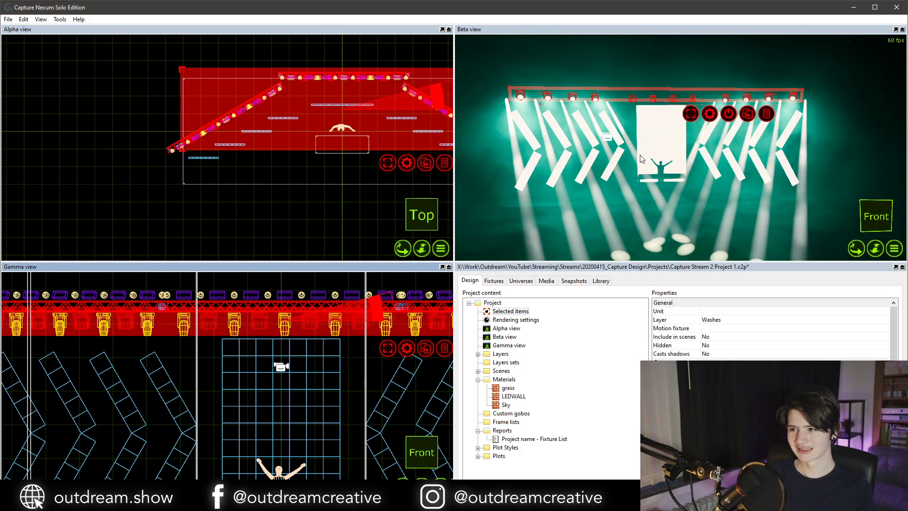
pyautogui.click(728, 114)
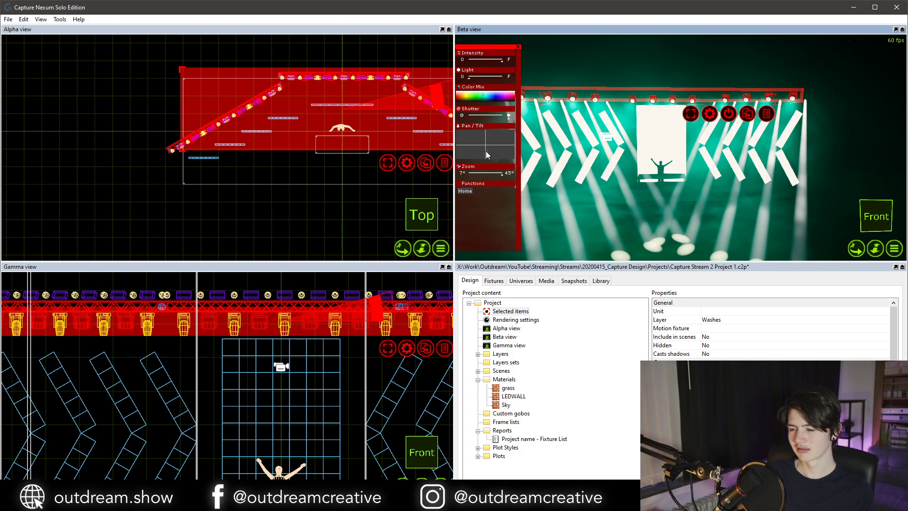
pyautogui.click(610, 138)
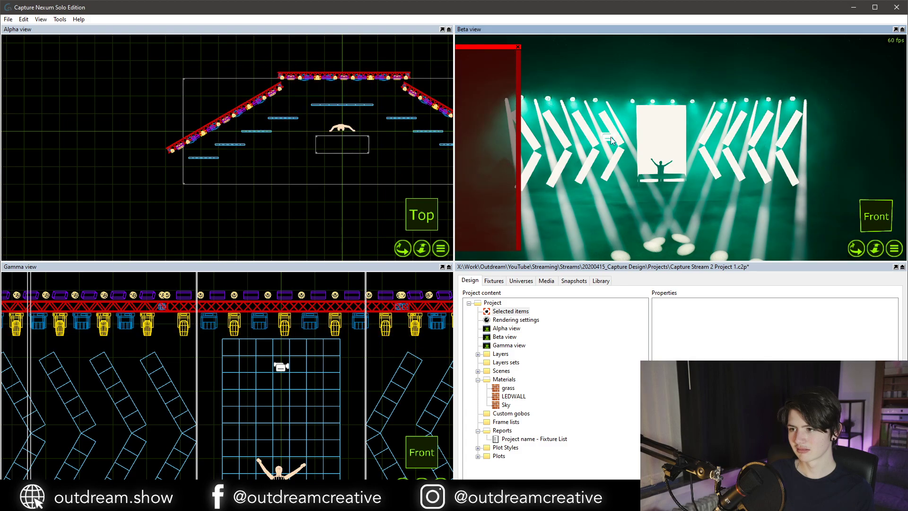
# Center the rear truss assembly horizontally on the stage's centre line through its Transform settings.
pyautogui.doubleClick(342, 78)
pyautogui.click(346, 69)
pyautogui.write('02,8mm')
pyautogui.click(344, 114)
pyautogui.click(347, 151)
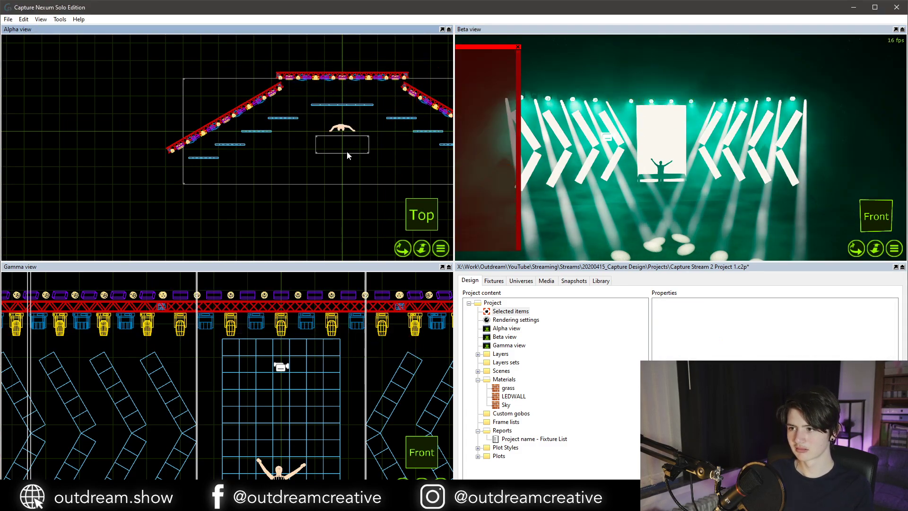
# Raise the whole centre truss assembly with its fixtures well above the two diagonal trusses.
pyautogui.click(329, 284)
pyautogui.doubleClick(284, 328)
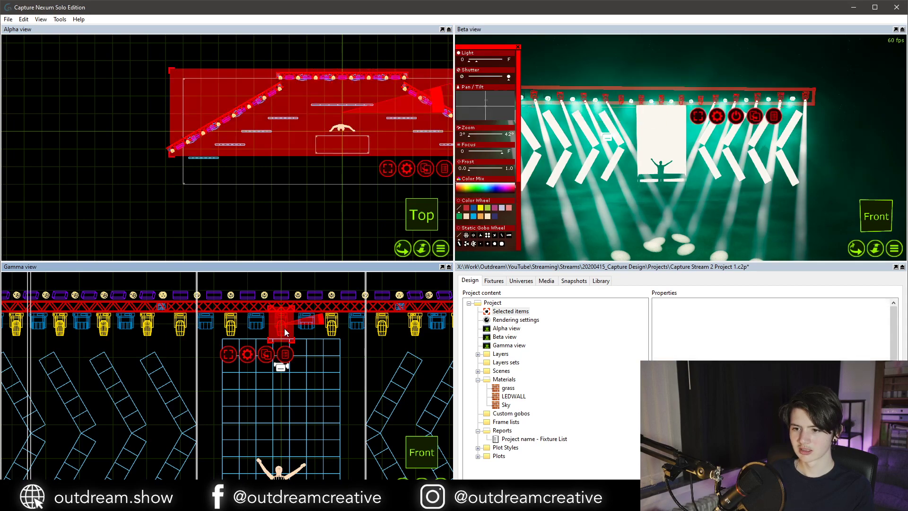
pyautogui.press('Escape')
pyautogui.doubleClick(282, 324)
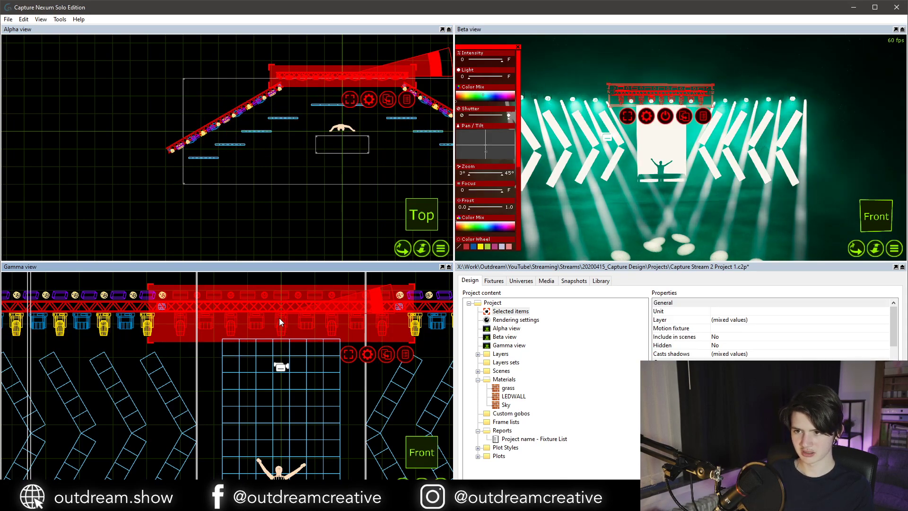
pyautogui.moveTo(197, 306); pyautogui.dragTo(197, 275)
pyautogui.moveTo(206, 277); pyautogui.dragTo(196, 351, button='middle')
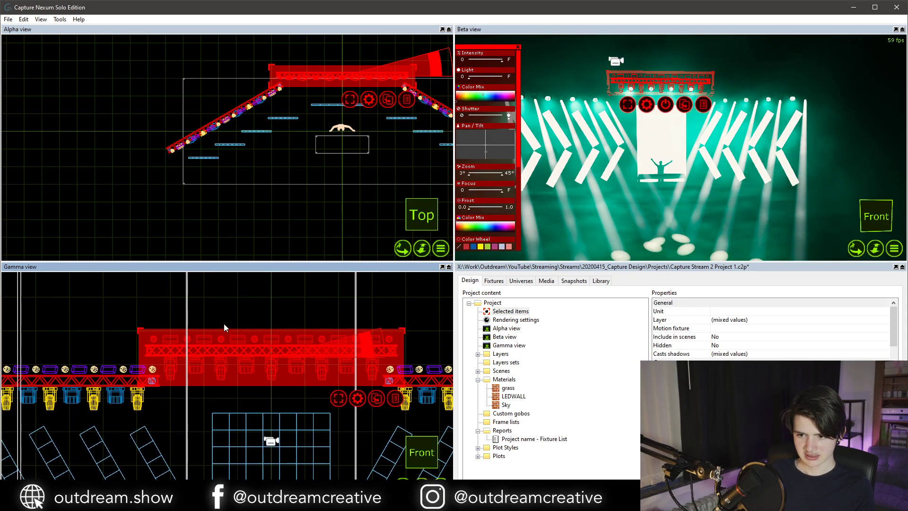
pyautogui.moveTo(216, 345); pyautogui.dragTo(221, 317)
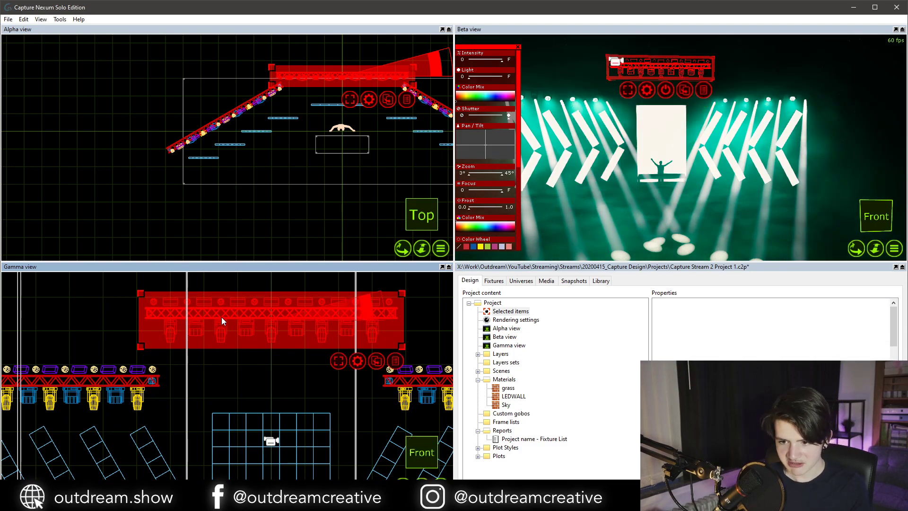
pyautogui.click(222, 317)
# Delete the second spot from the left on the centre truss.
pyautogui.click(193, 331)
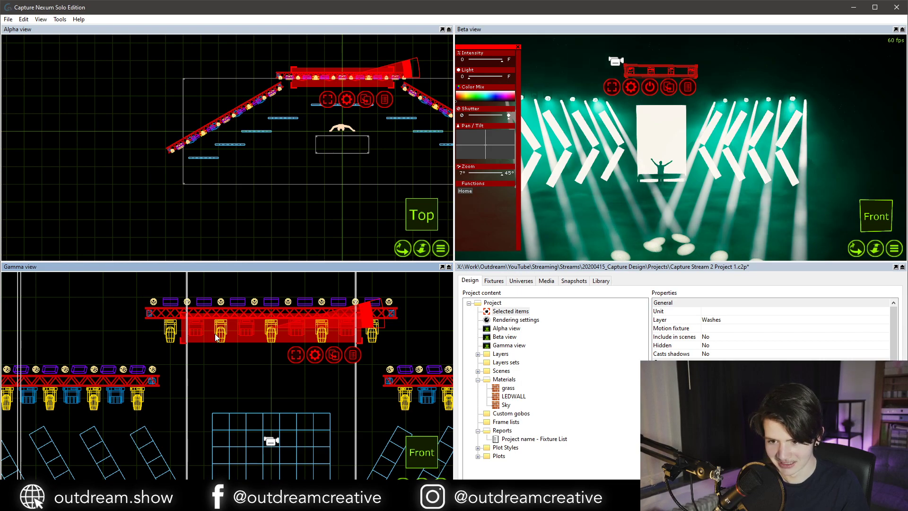
pyautogui.click(176, 333)
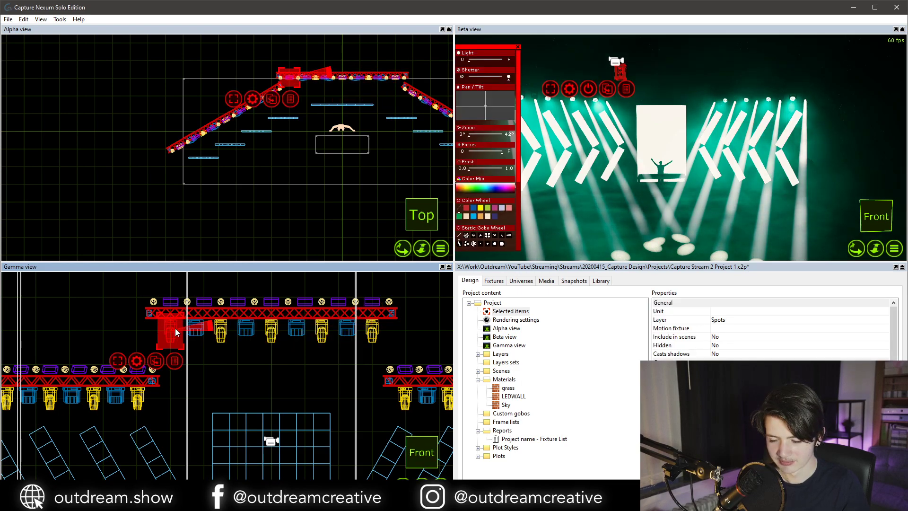
pyautogui.click(220, 327)
pyautogui.click(221, 326)
pyautogui.press('Delete')
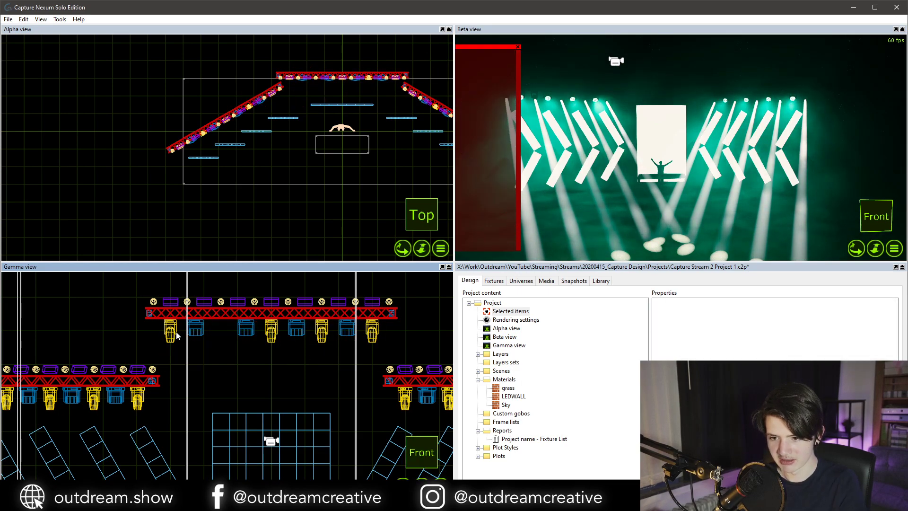
# Set the absolute X position of the leftmost spot on the centre truss to -2,8 m.
pyautogui.click(173, 326)
pyautogui.click(173, 325)
pyautogui.click(172, 314)
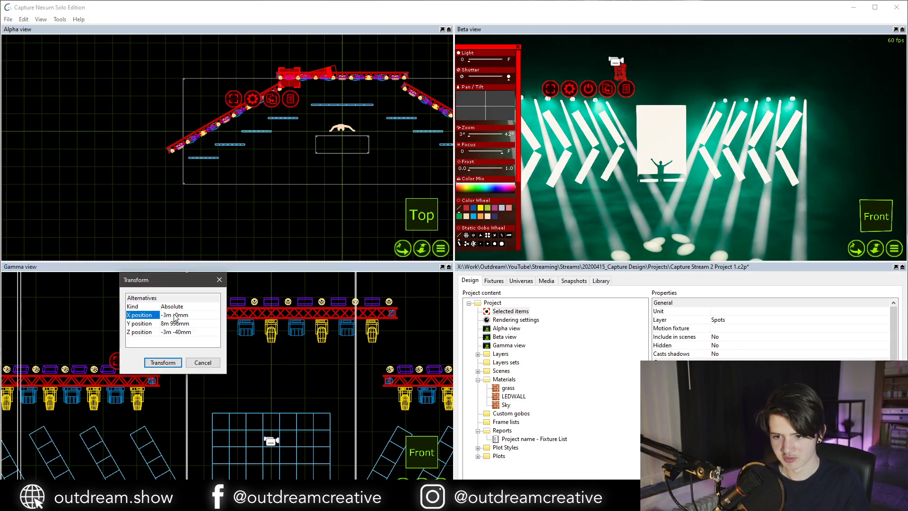
pyautogui.write('-')
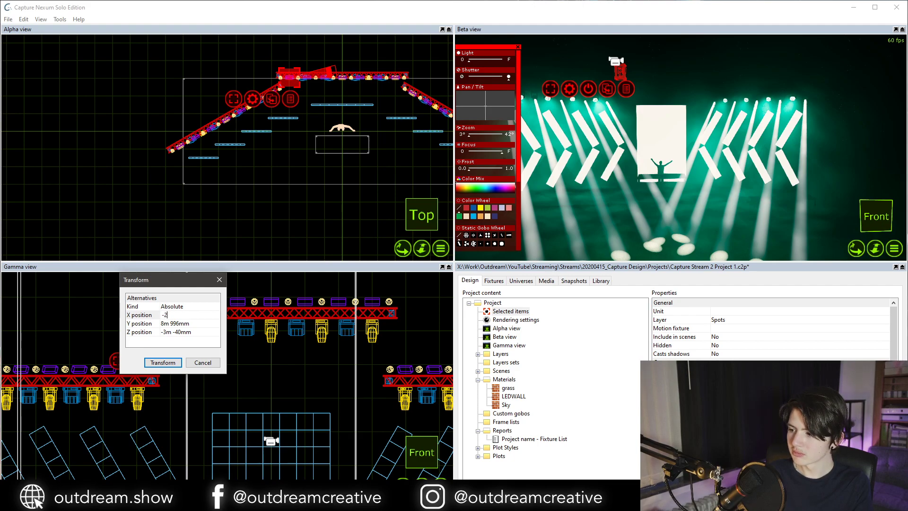
pyautogui.write('2,8')
pyautogui.click(172, 316)
pyautogui.click(166, 363)
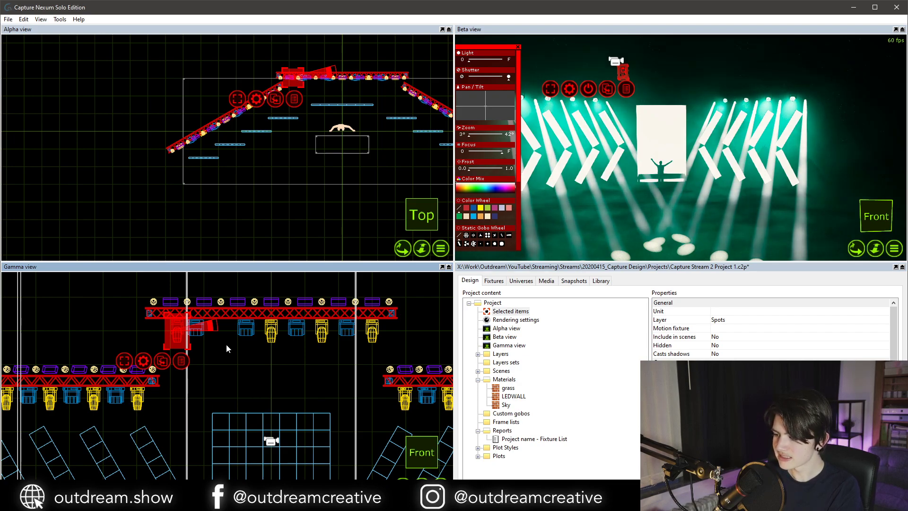
# Set the absolute X position of the rightmost spot on the centre truss to 2,8 m.
pyautogui.click(373, 333)
pyautogui.hotkey('ctrl', 't')
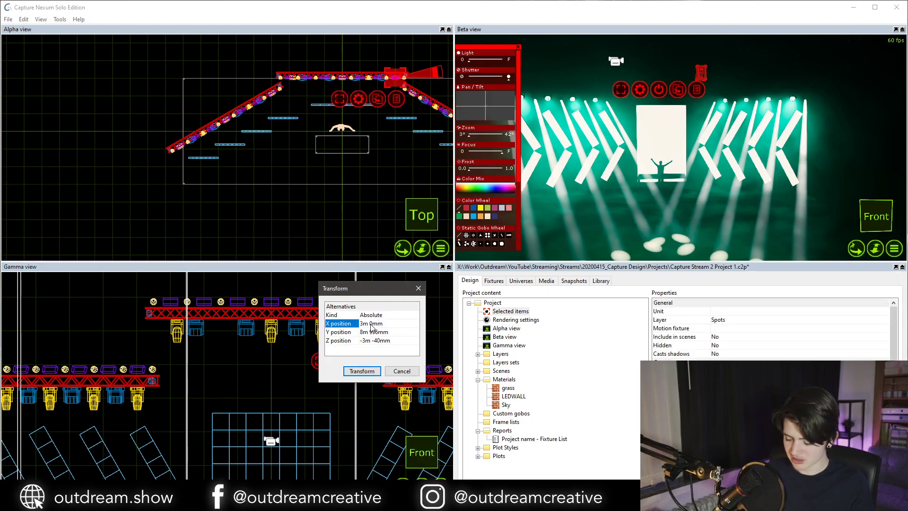
pyautogui.click(372, 324)
pyautogui.write('2,75m')
pyautogui.press('Return')
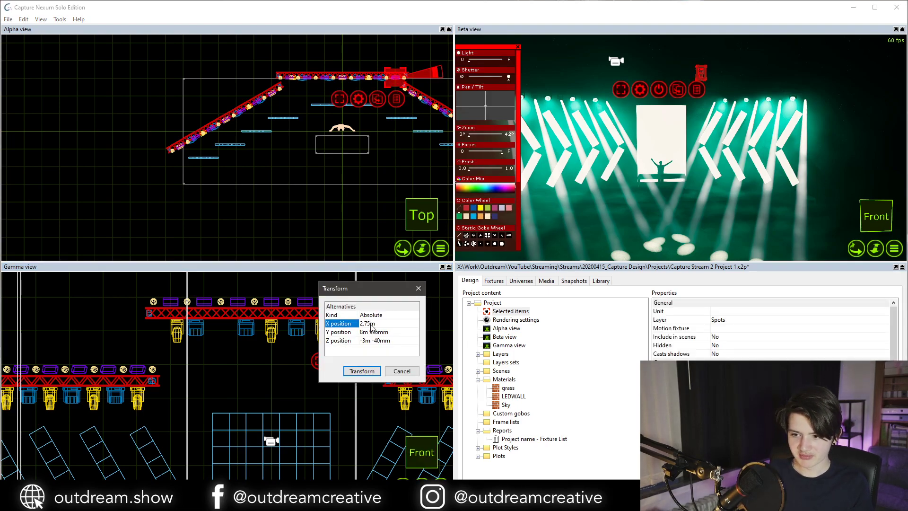
pyautogui.press('Tab')
pyautogui.write('2,8')
pyautogui.press('Return')
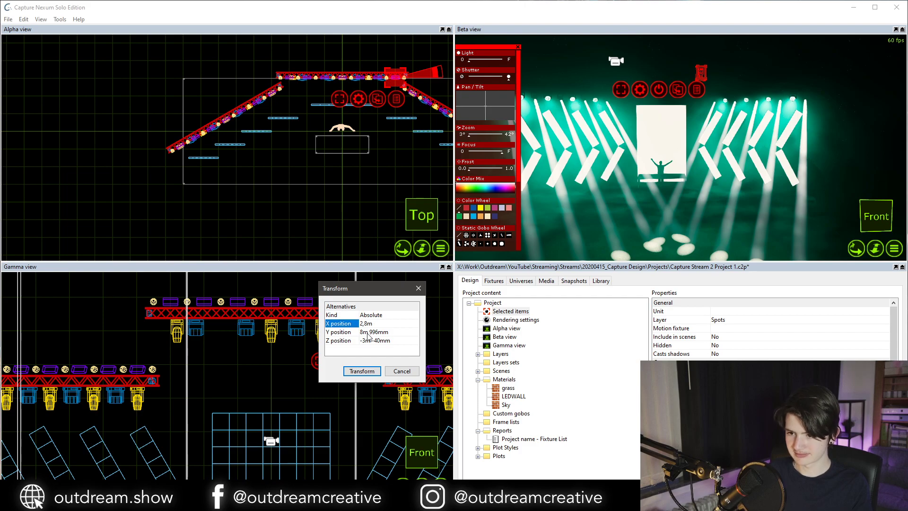
pyautogui.click(352, 371)
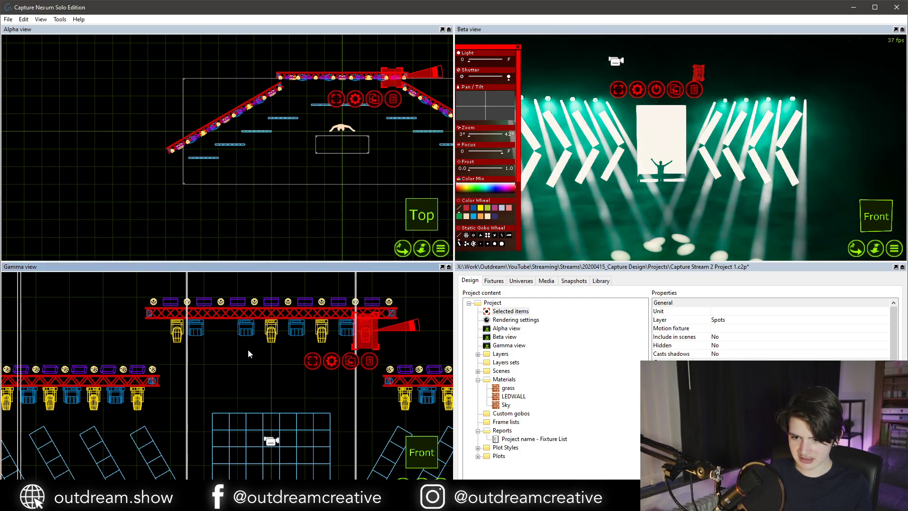
# Check the absolute transform position of the leftmost spot on the centre truss.
pyautogui.click(182, 336)
pyautogui.hotkey('ctrl', 't')
pyautogui.click(202, 371)
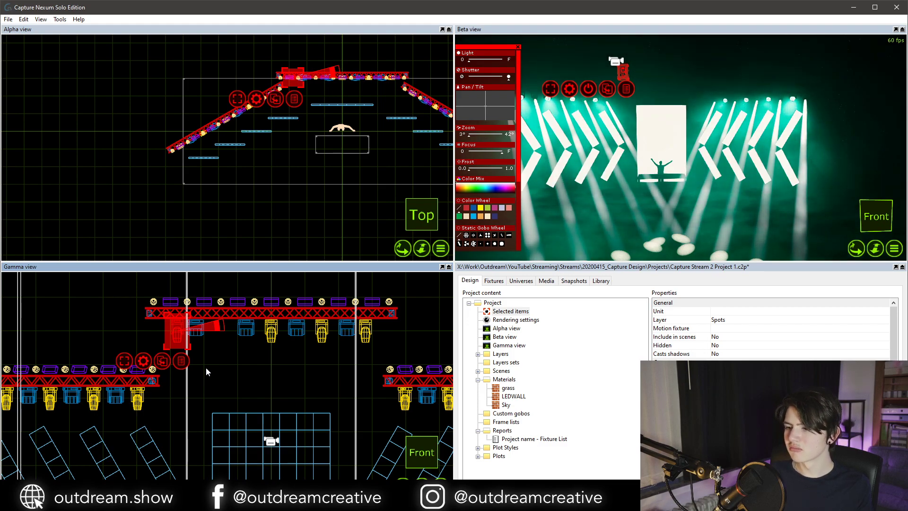
# Move the leftmost wash on the centre truss outward past the neighbouring spot to the truss's left end.
pyautogui.moveTo(206, 358); pyautogui.dragTo(217, 358, button='middle')
pyautogui.click(215, 338)
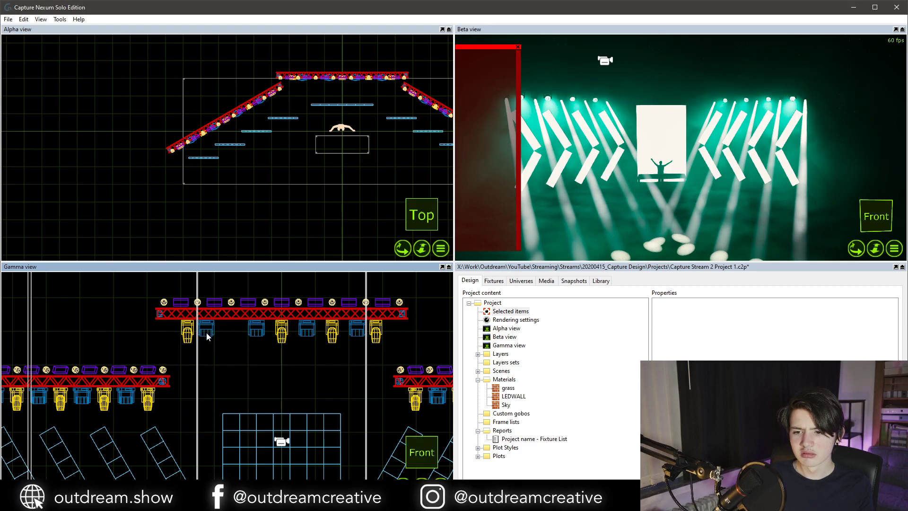
pyautogui.click(206, 335)
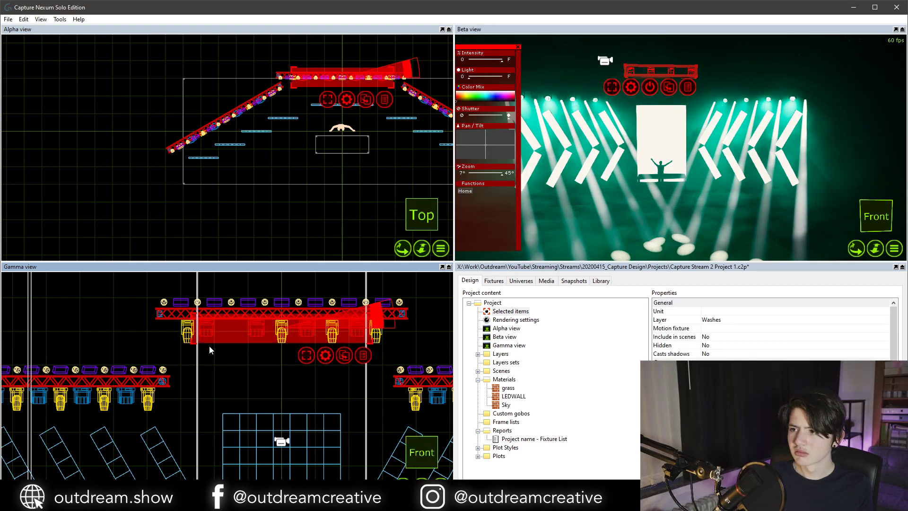
pyautogui.click(209, 345)
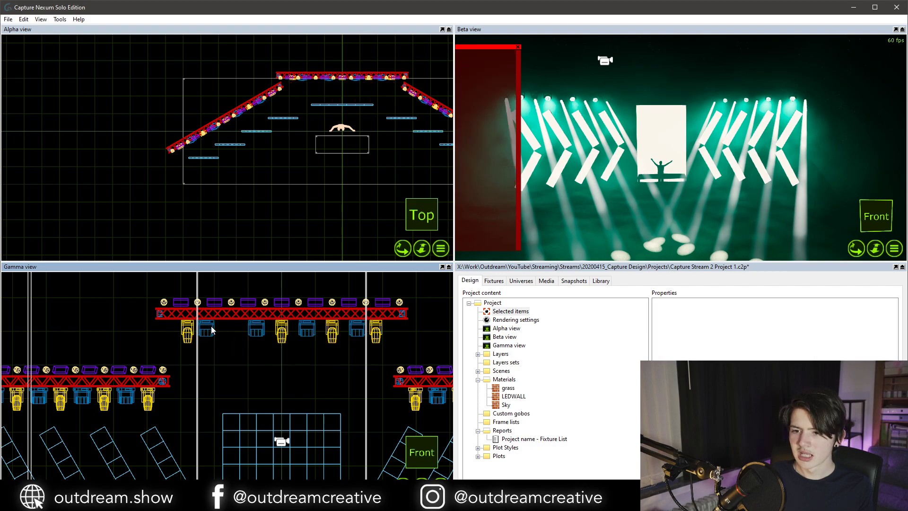
pyautogui.click(208, 330)
pyautogui.click(208, 331)
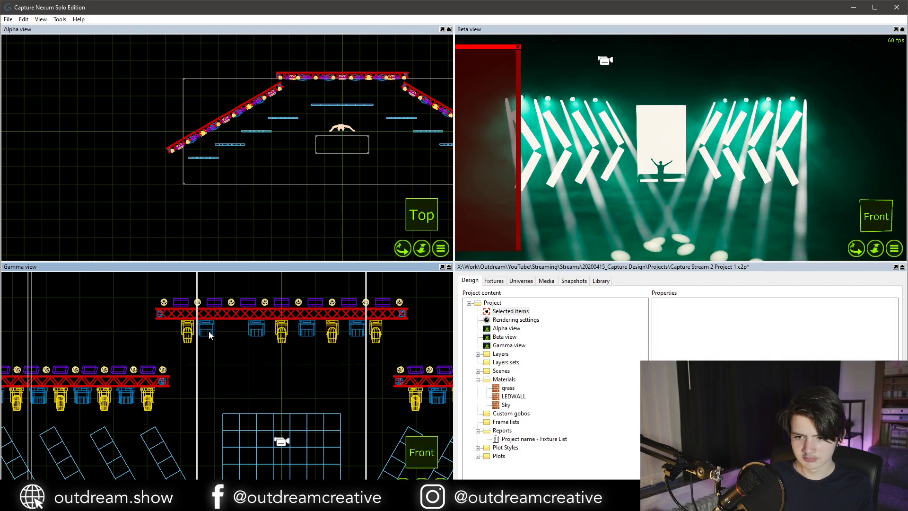
pyautogui.moveTo(208, 334); pyautogui.dragTo(164, 333)
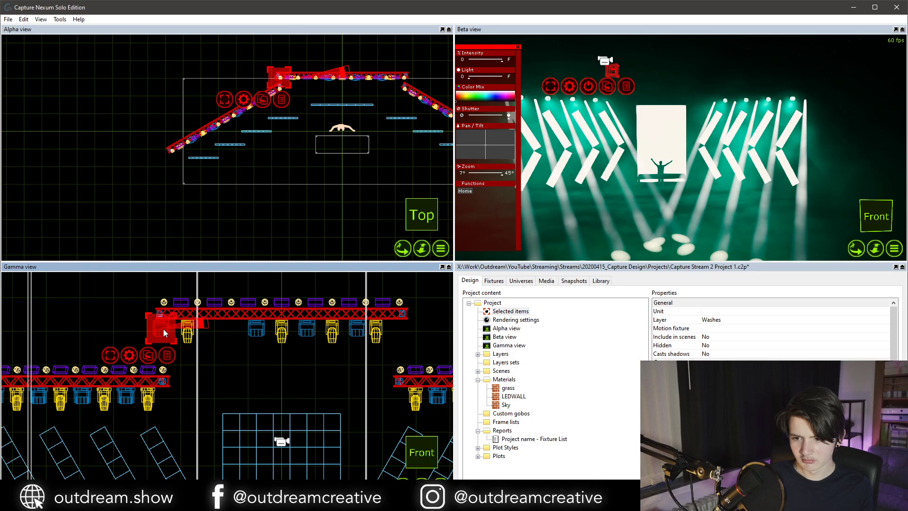
# Select the four spots hanging below the upper centre truss and spread them evenly in the horizontal direction.
pyautogui.click(188, 333)
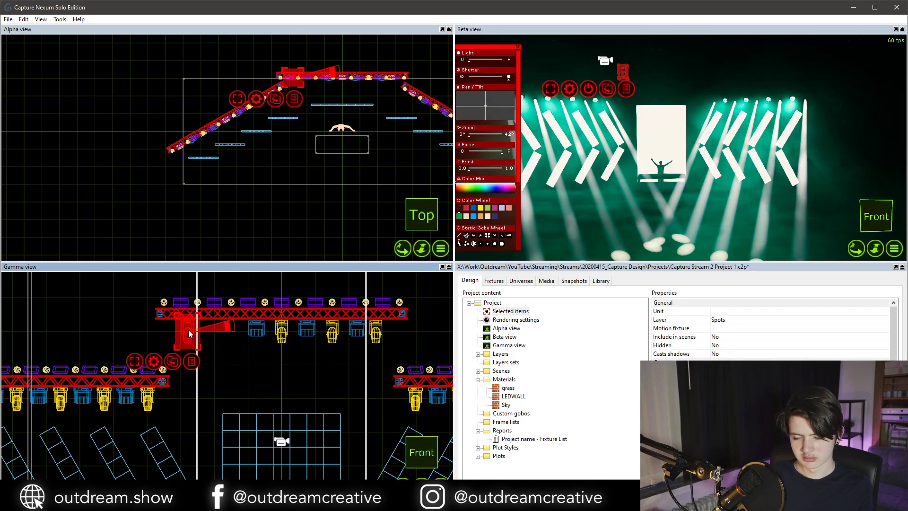
pyautogui.moveTo(188, 330); pyautogui.dragTo(281, 329)
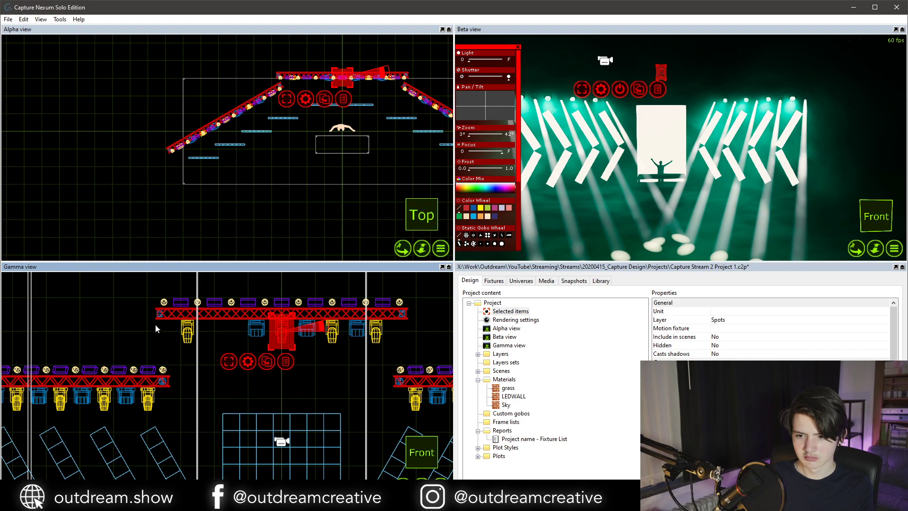
pyautogui.keyDown('ctrl'); pyautogui.click(186, 330); pyautogui.keyUp('ctrl')
pyautogui.keyDown('ctrl'); pyautogui.click(327, 333); pyautogui.keyUp('ctrl')
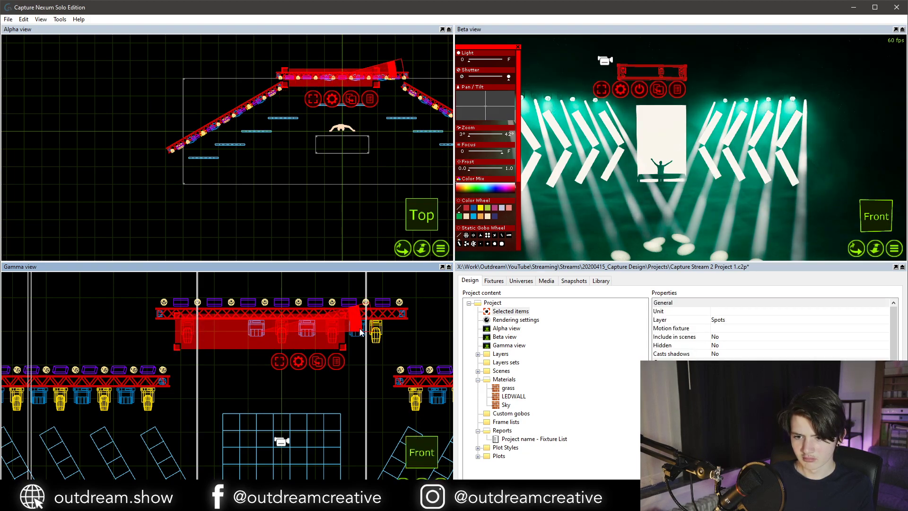
pyautogui.keyDown('ctrl'); pyautogui.click(382, 331); pyautogui.keyUp('ctrl')
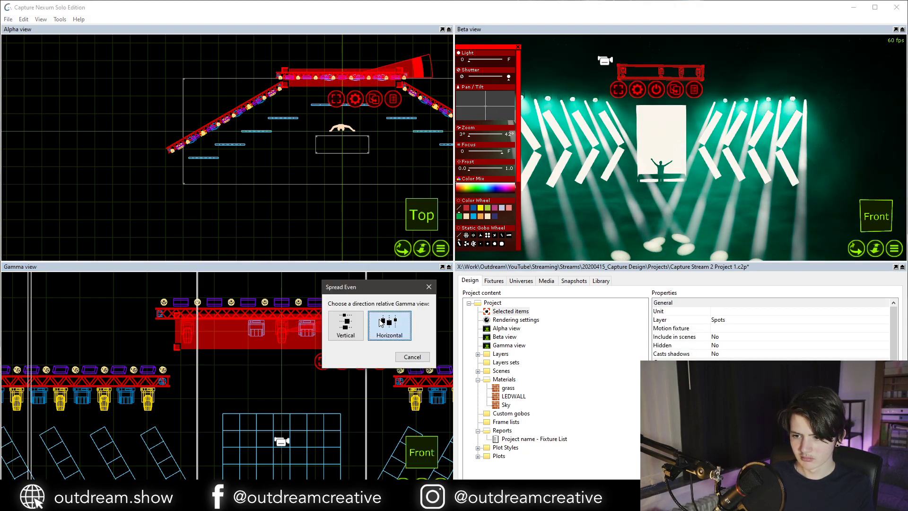
pyautogui.click(381, 324)
# Reposition the washes under the upper centre truss into the gaps between the spots, one near each end and two in the middle.
pyautogui.click(262, 326)
pyautogui.moveTo(262, 325)
pyautogui.mouseDown()
pyautogui.moveTo(303, 334)
pyautogui.moveTo(275, 328)
pyautogui.mouseUp()
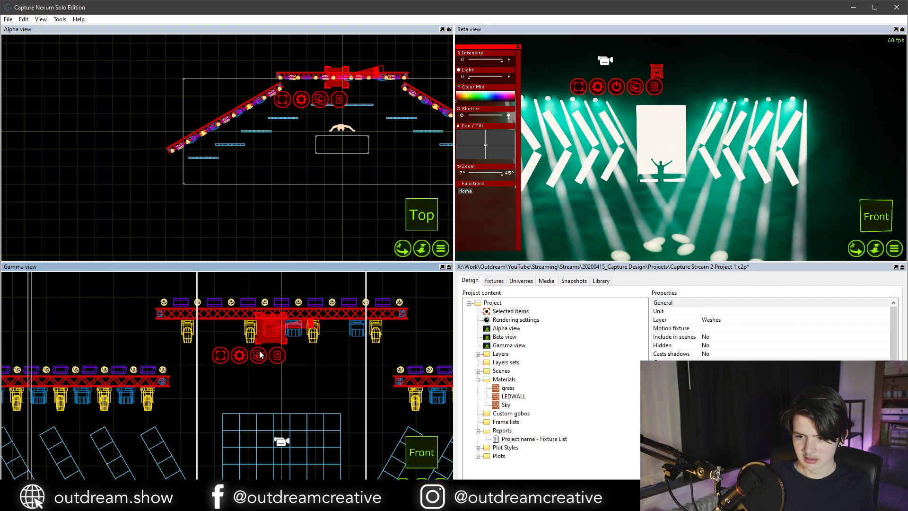
pyautogui.click(212, 330)
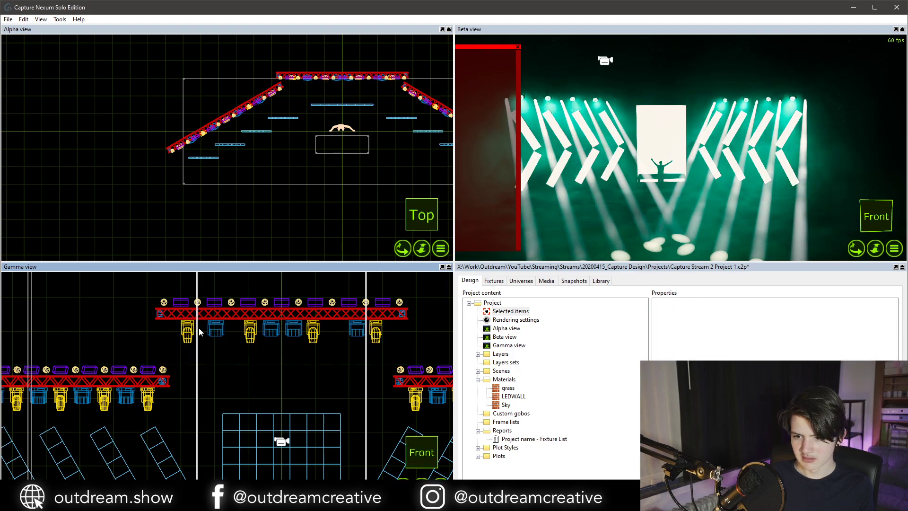
# Select all spots and washes hanging below the upper centre truss and spread them evenly horizontally.
pyautogui.click(187, 329)
pyautogui.moveTo(159, 310); pyautogui.dragTo(428, 351)
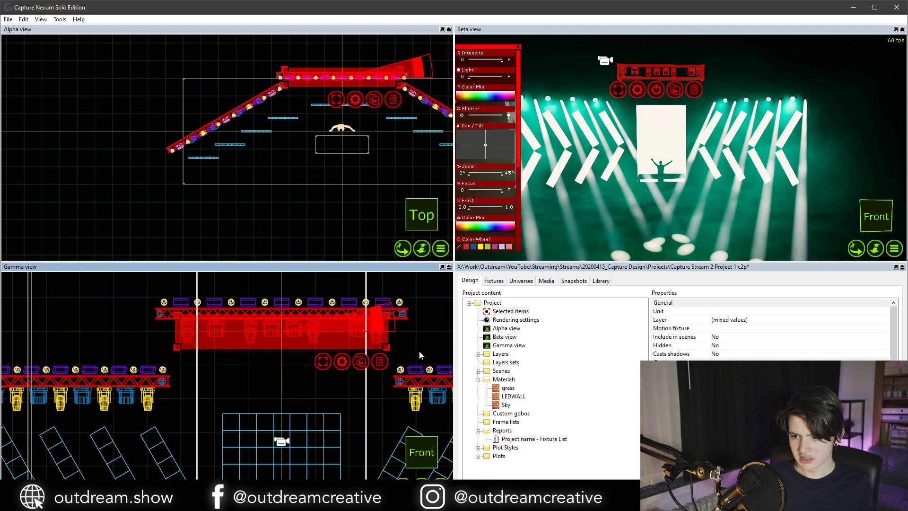
pyautogui.hotkey('ctrl', 'e')
pyautogui.click(402, 349)
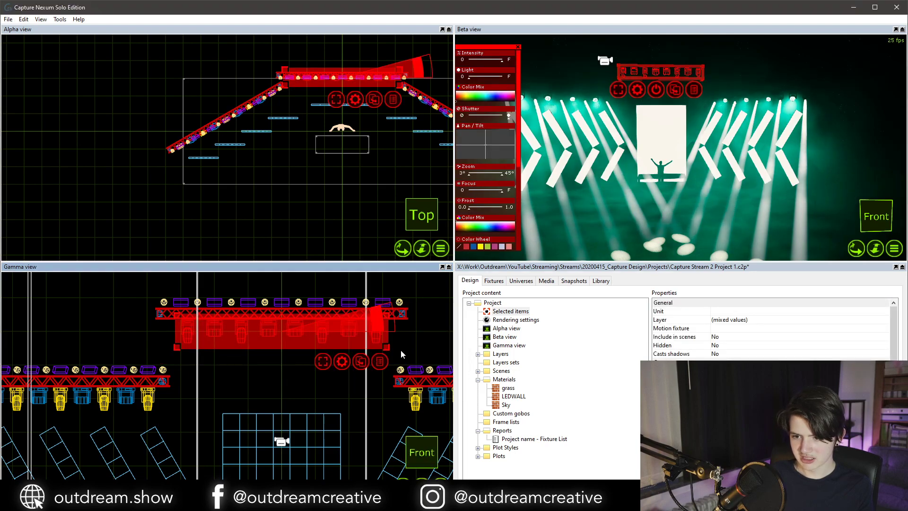
pyautogui.click(353, 349)
pyautogui.doubleClick(322, 334)
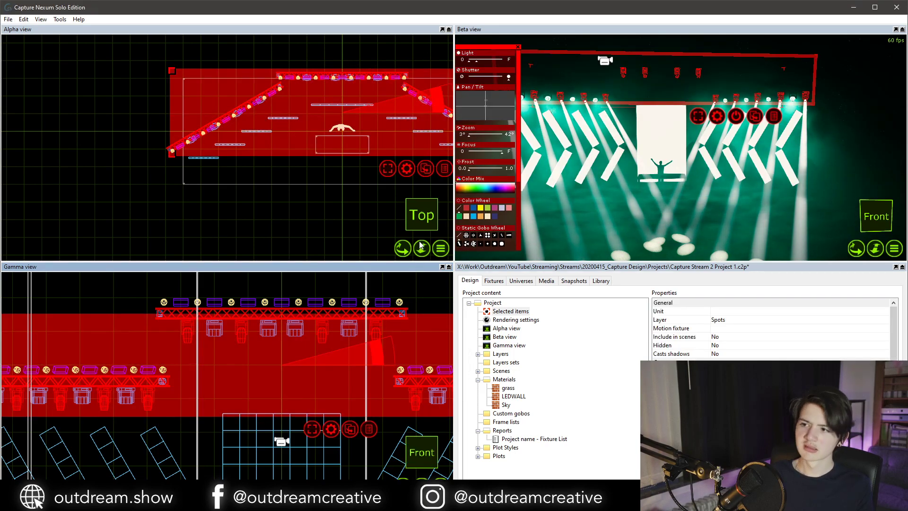
pyautogui.press('Escape')
# Delete the outermost blinder at each end of the upper centre truss.
pyautogui.click(159, 316)
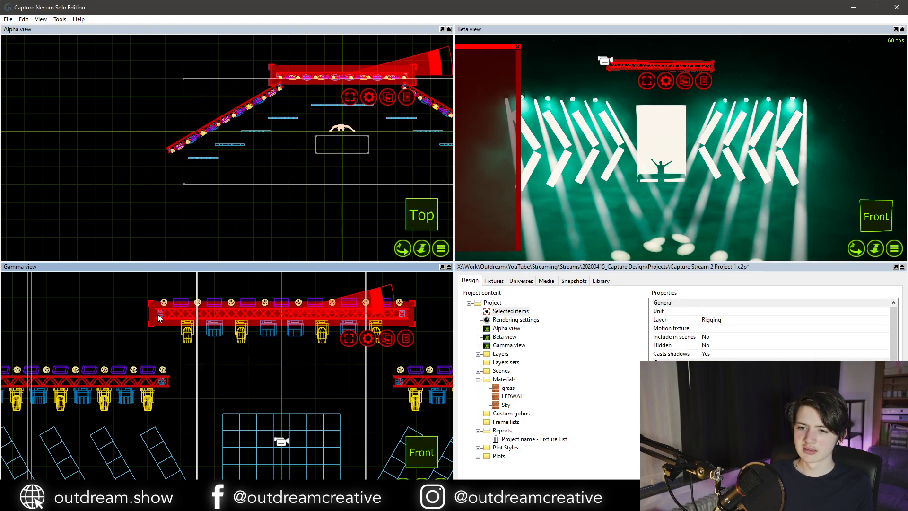
pyautogui.doubleClick(161, 305)
pyautogui.click(166, 300)
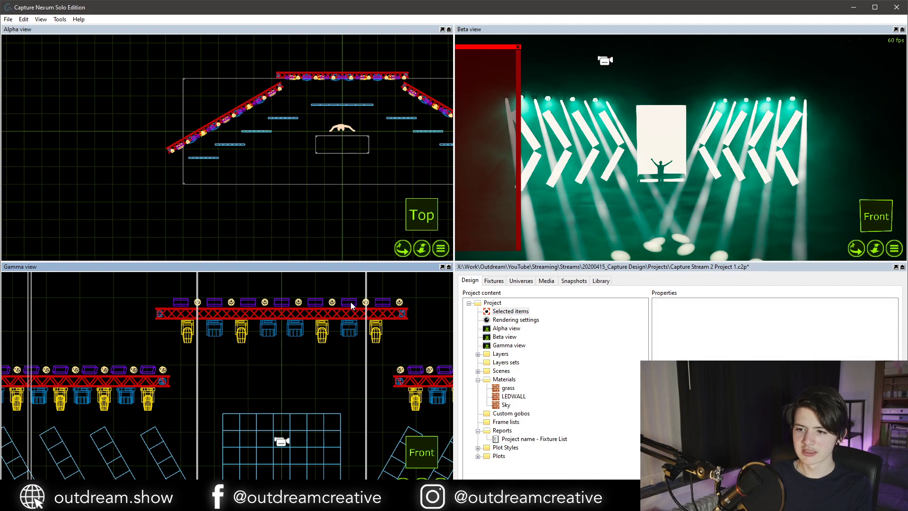
pyautogui.click(401, 301)
pyautogui.press('Delete')
# Ungroup the strobes on the upper centre truss and delete the outermost strobe at each end.
pyautogui.click(384, 301)
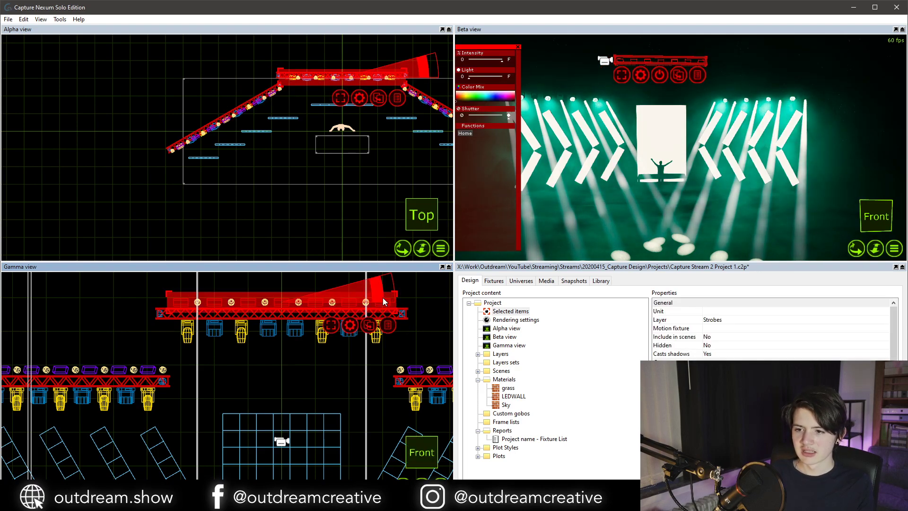
pyautogui.hotkey('ctrl', 'u')
pyautogui.click(384, 302)
pyautogui.press('Delete')
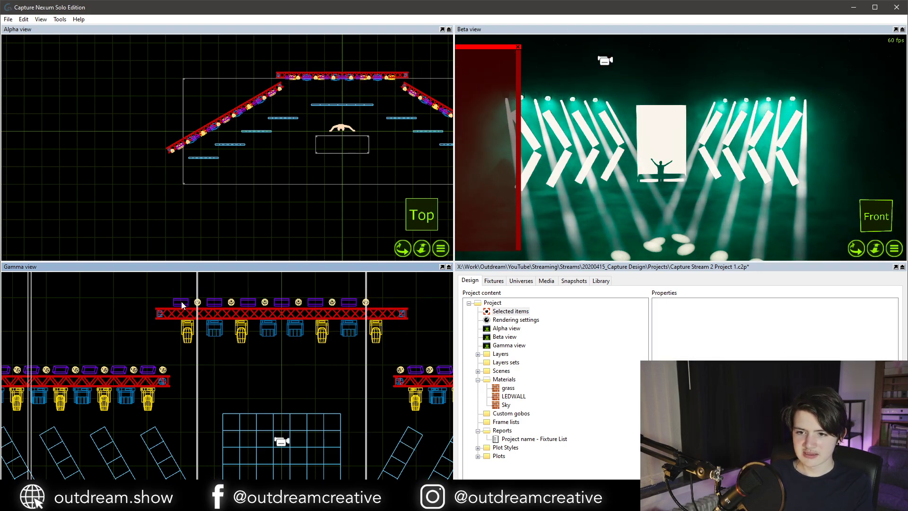
pyautogui.click(186, 303)
pyautogui.press('Delete')
# Transform the leftmost blinder on the upper centre truss to an absolute X position of -2.8 m.
pyautogui.click(198, 303)
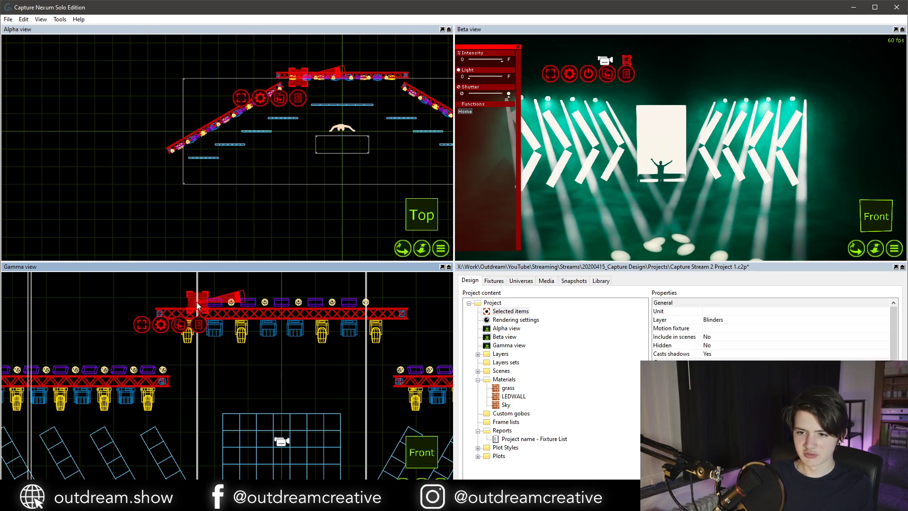
pyautogui.hotkey('ctrl', 't')
pyautogui.moveTo(188, 291); pyautogui.dragTo(198, 290)
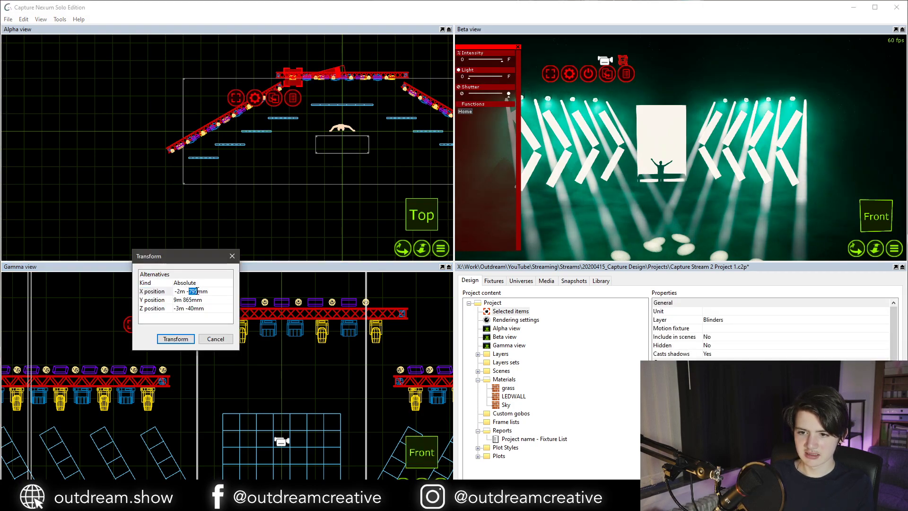
pyautogui.write('8')
pyautogui.press('Return')
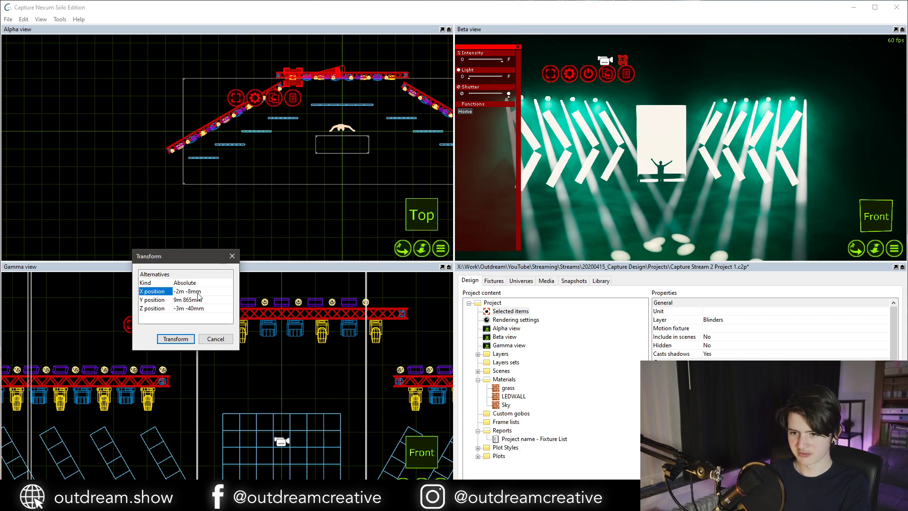
pyautogui.click(188, 290)
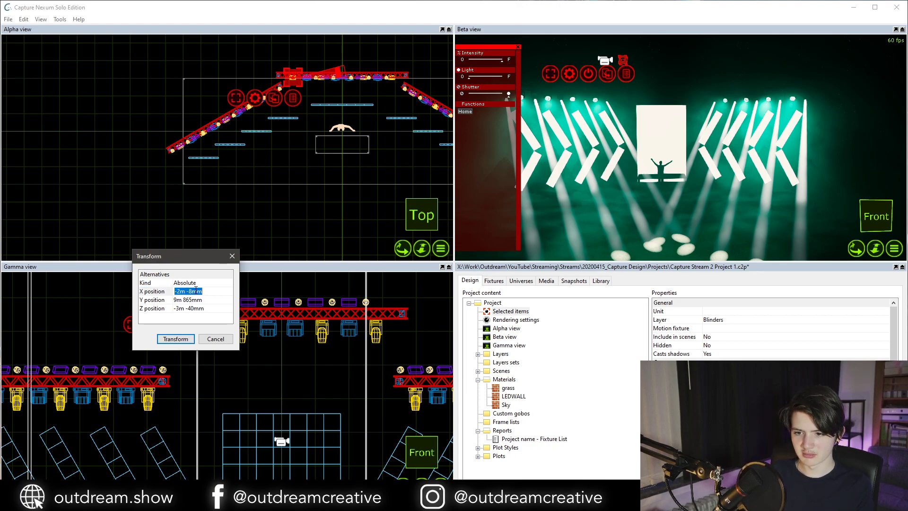
pyautogui.moveTo(191, 291); pyautogui.dragTo(197, 291)
pyautogui.write('00')
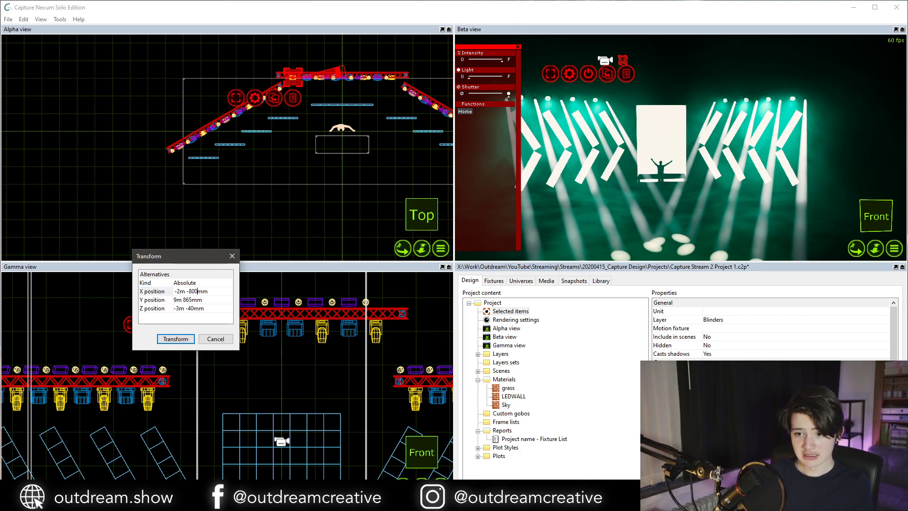
pyautogui.press('Return')
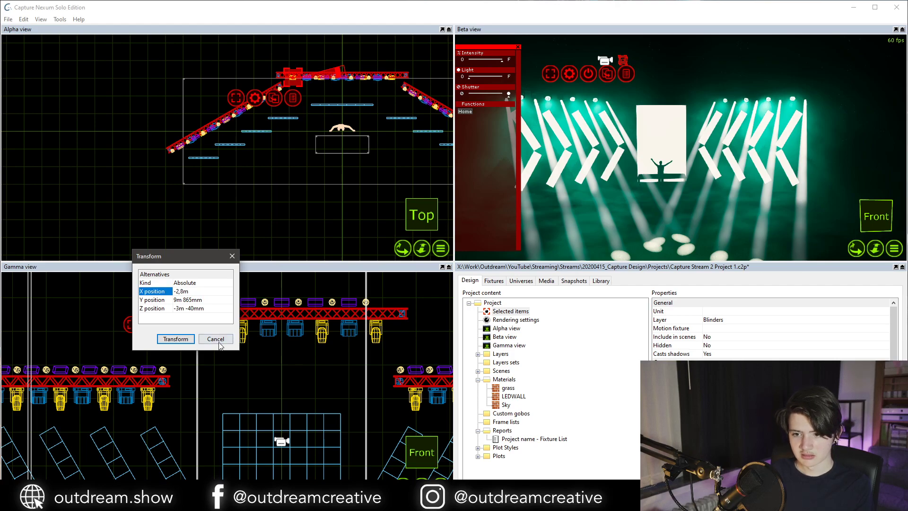
pyautogui.click(176, 339)
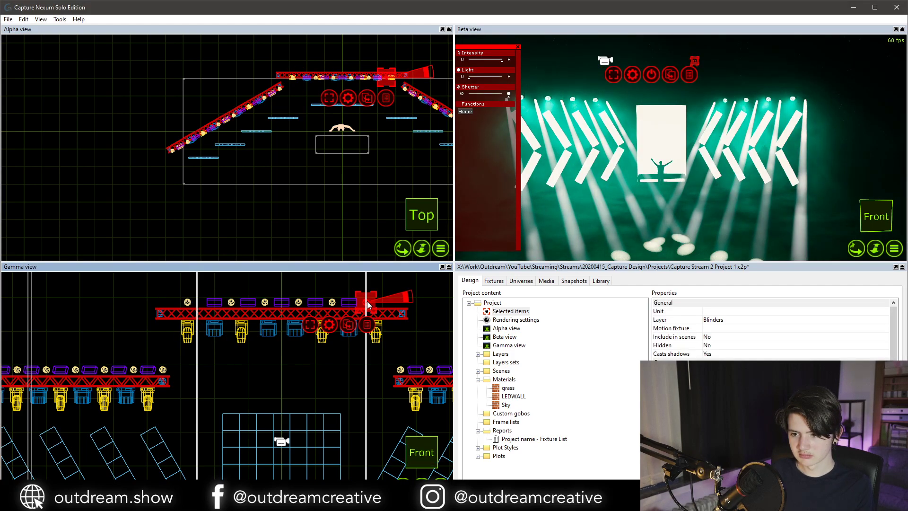
# Transform the rightmost blinder on the upper centre truss to an absolute X position of 2.8 m.
pyautogui.hotkey('ctrl', 't')
pyautogui.click(372, 290)
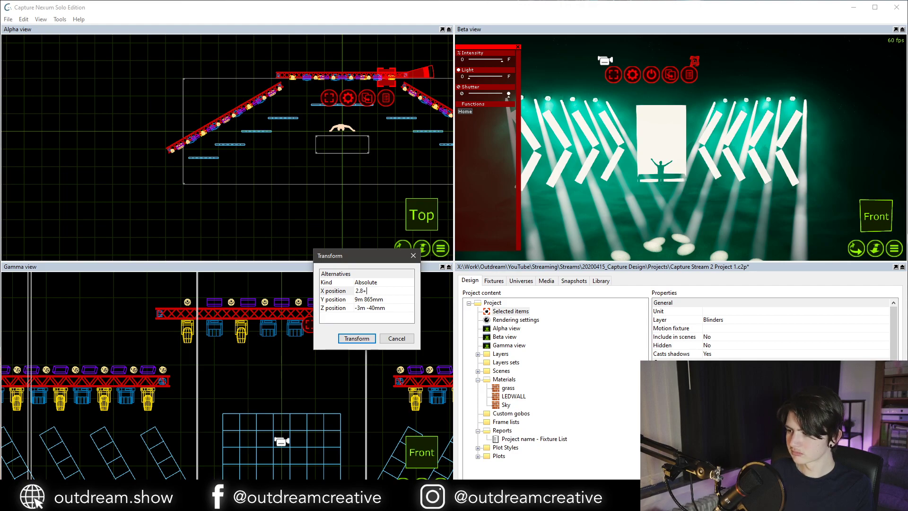
pyautogui.write('2.8+')
pyautogui.press('Return')
pyautogui.click(356, 338)
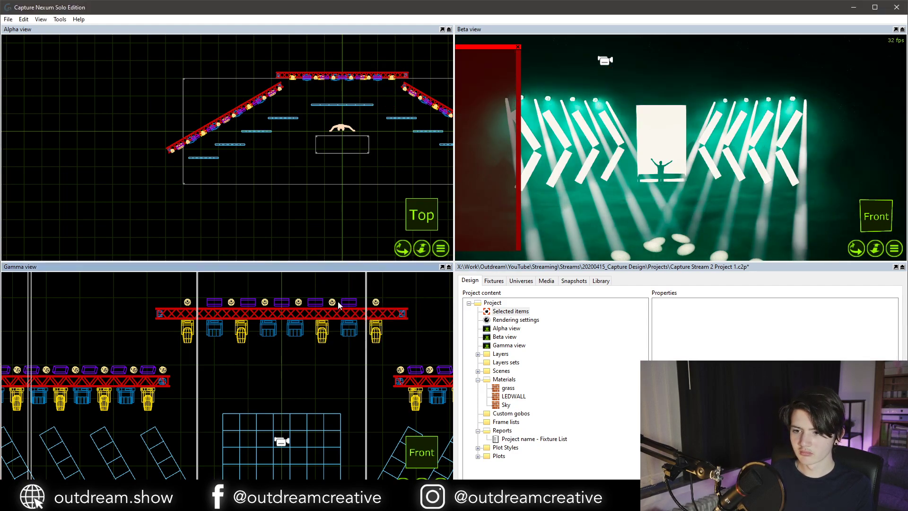
# Select all blinders and strobes on top of the upper centre truss and spread them evenly horizontally.
pyautogui.moveTo(138, 286); pyautogui.dragTo(386, 314)
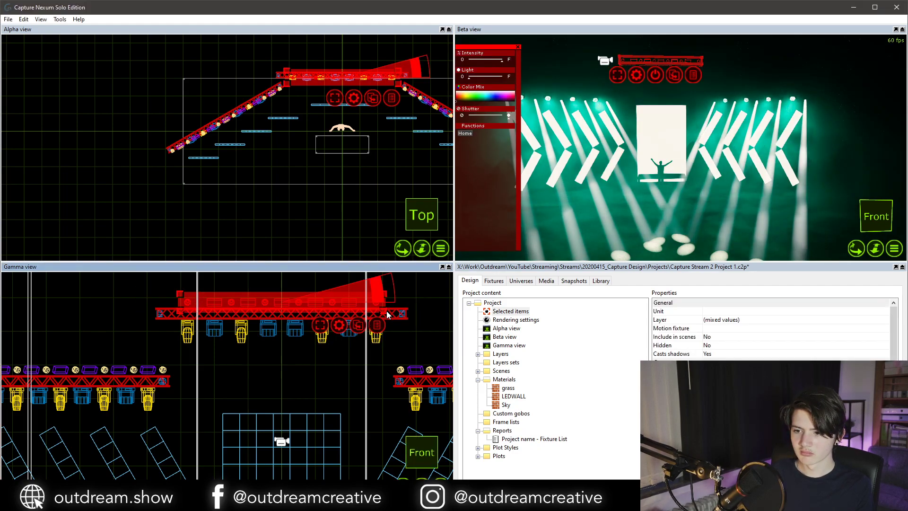
# Shorten the upper centre truss in stages until its ends sit just beyond the outermost fixtures.
pyautogui.click(330, 317)
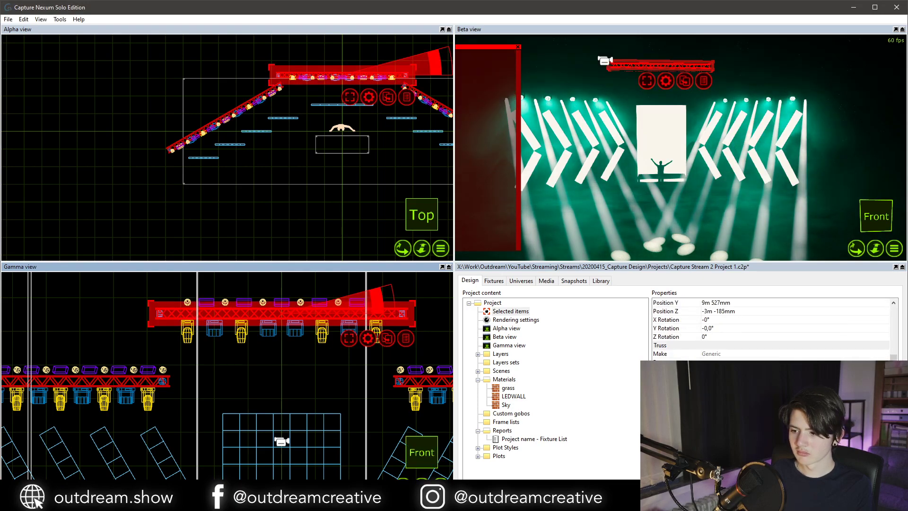
pyautogui.press('Return')
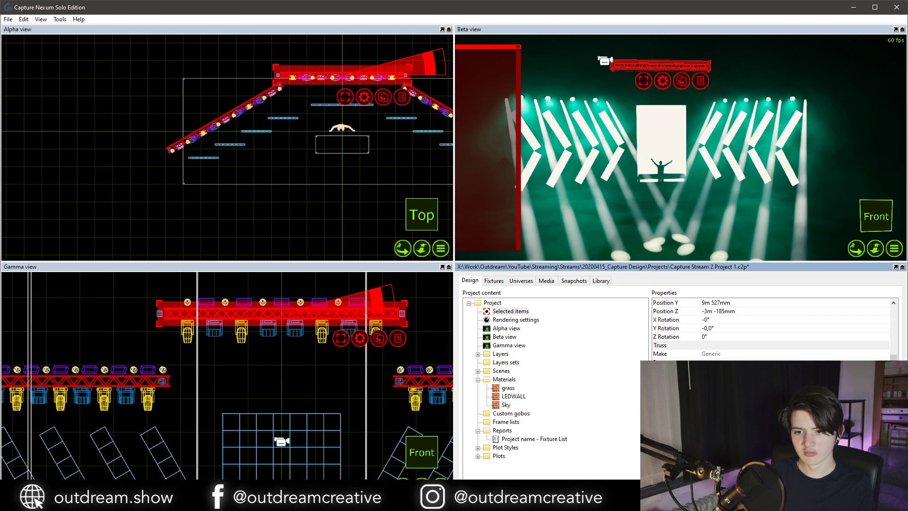
pyautogui.press('Return')
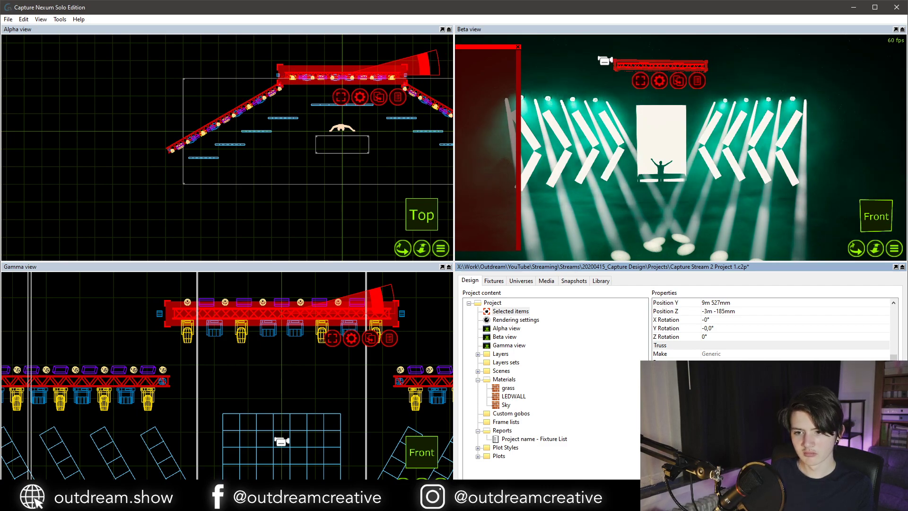
pyautogui.press('Return')
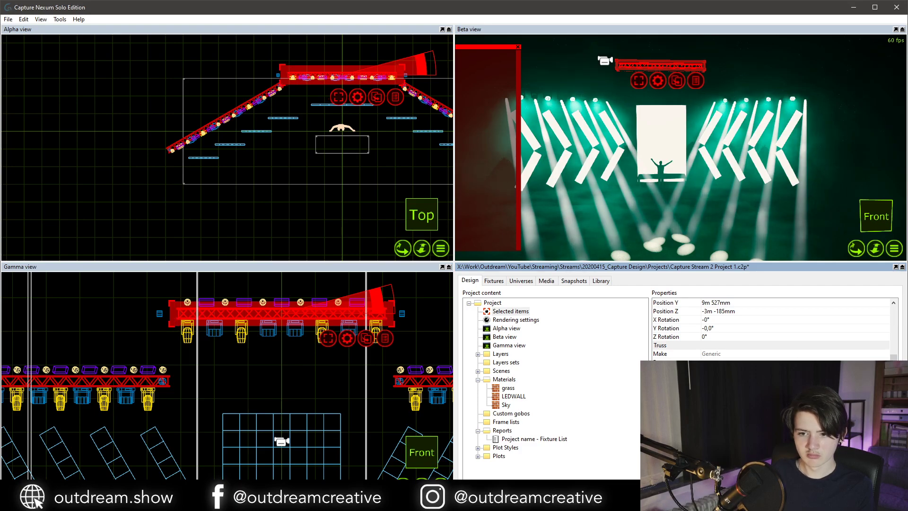
# Move the wash fixture beyond the truss's left end inside the truss, at an absolute X position of -3 m.
pyautogui.click(138, 312)
pyautogui.click(159, 317)
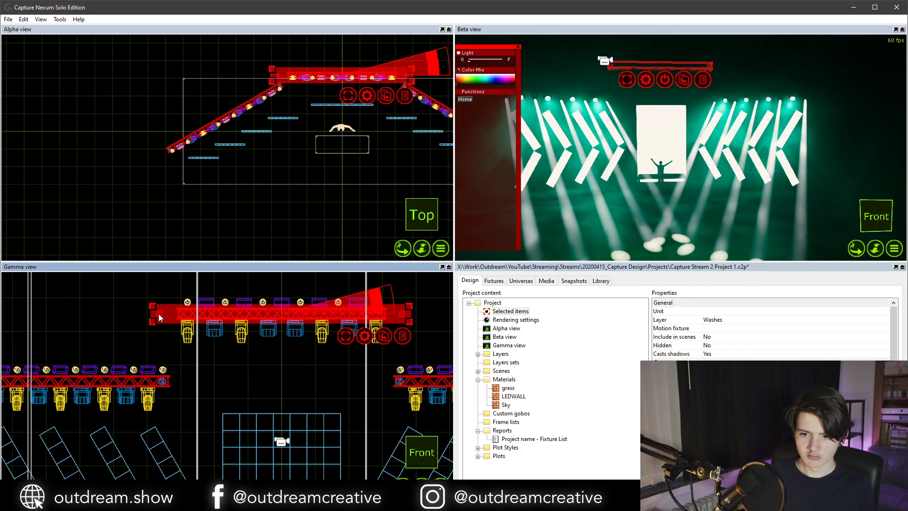
pyautogui.click(157, 314)
pyautogui.moveTo(156, 313); pyautogui.dragTo(176, 310)
pyautogui.rightClick(177, 310)
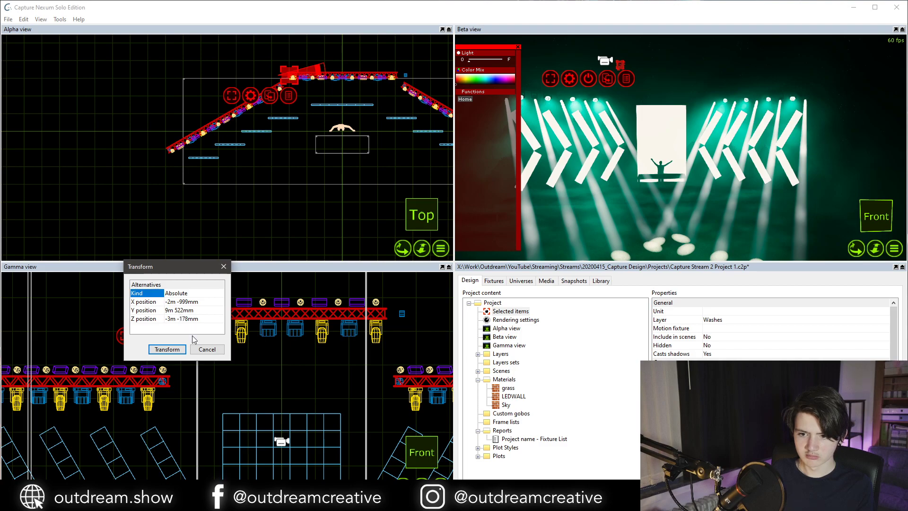
pyautogui.click(187, 302)
pyautogui.write('-3m')
pyautogui.press('Return')
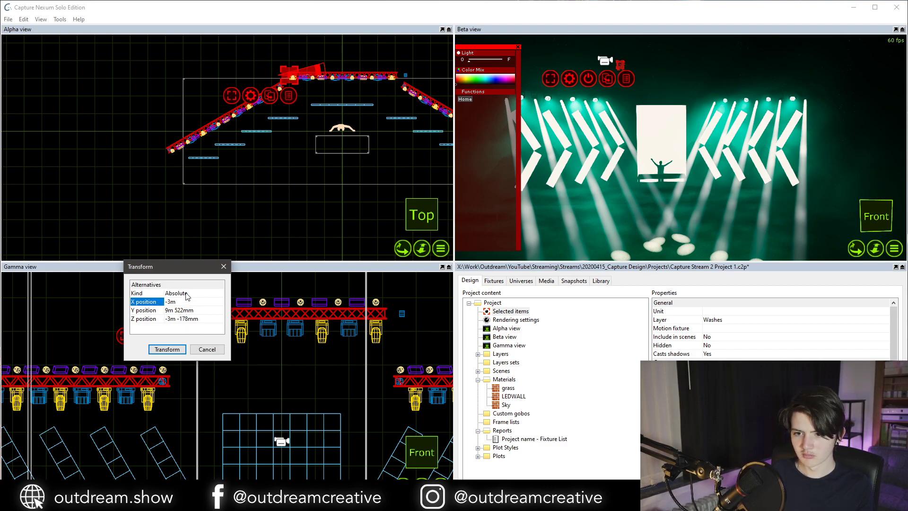
pyautogui.click(167, 349)
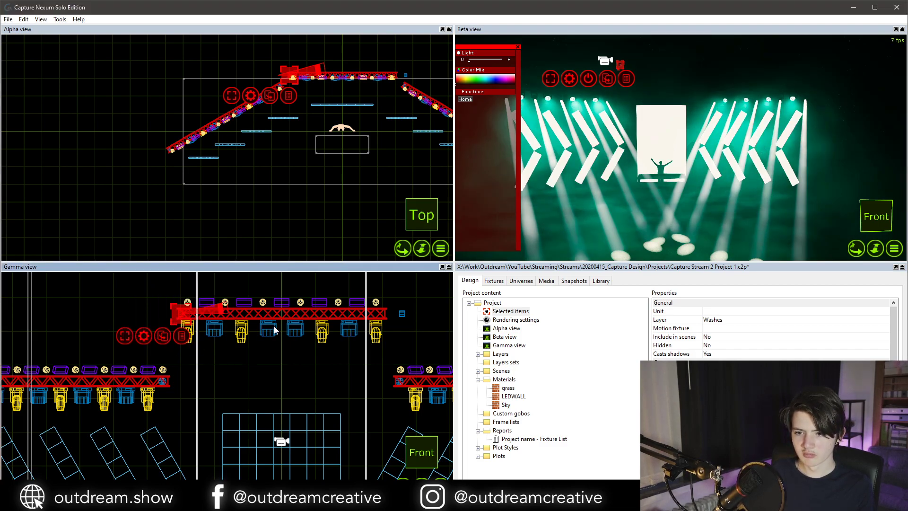
# Transform the wash fixture beyond the truss's right end to an absolute X position of 3 m.
pyautogui.click(402, 313)
pyautogui.hotkey('ctrl', 't')
pyautogui.click(409, 302)
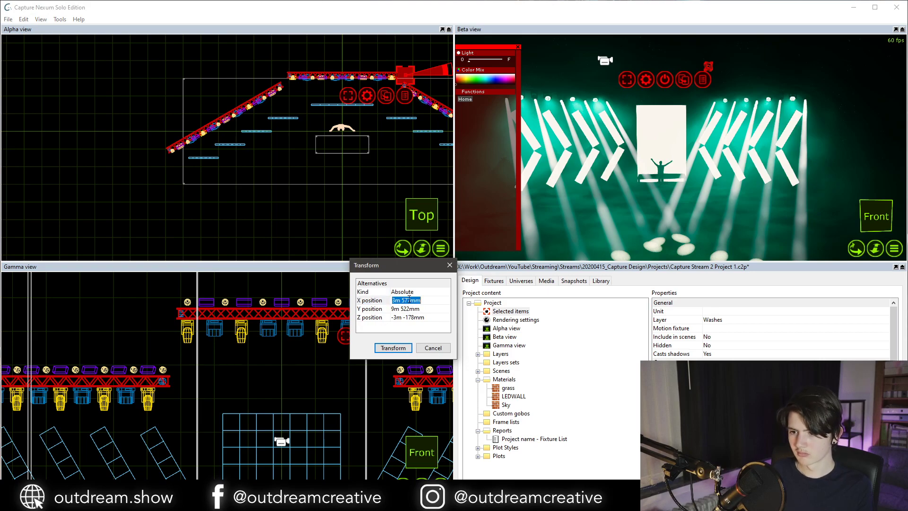
pyautogui.write('3m')
pyautogui.click(393, 348)
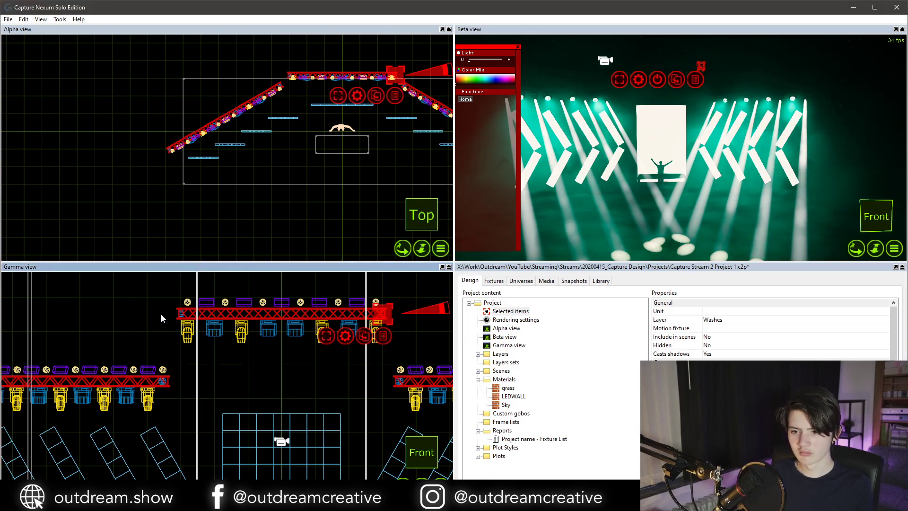
pyautogui.click(181, 316)
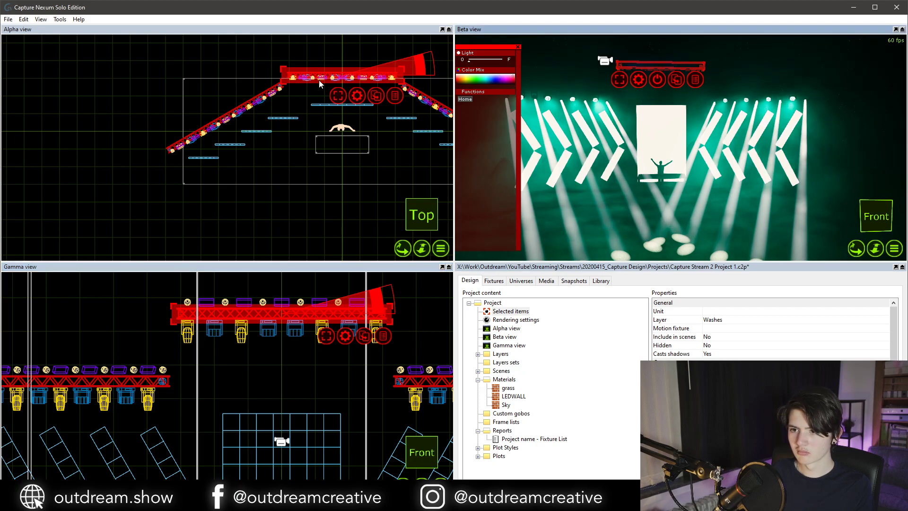
pyautogui.press('Escape')
# Lower the upper centre truss with all its fixtures to the height of the two side trusses.
pyautogui.moveTo(141, 292); pyautogui.dragTo(422, 350)
pyautogui.hotkey('ctrl', 't')
pyautogui.click(261, 304)
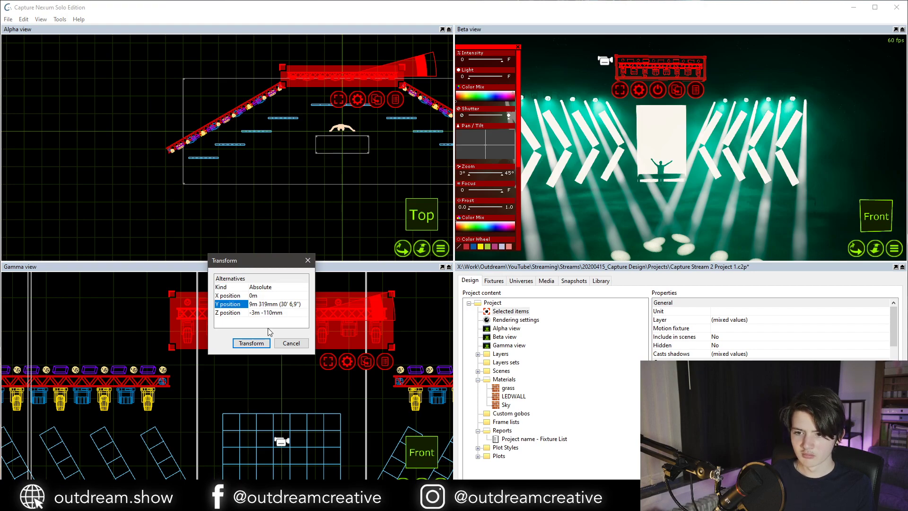
pyautogui.click(286, 343)
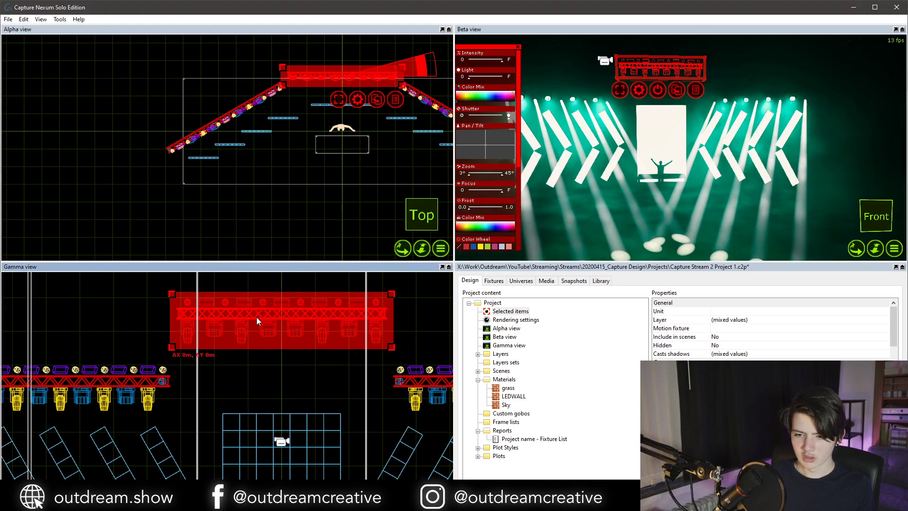
pyautogui.moveTo(256, 317); pyautogui.dragTo(253, 381)
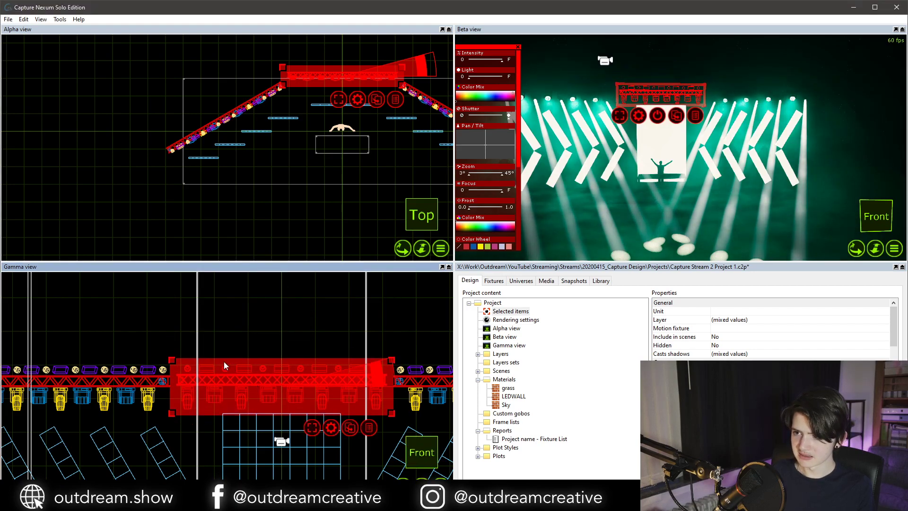
pyautogui.click(159, 365)
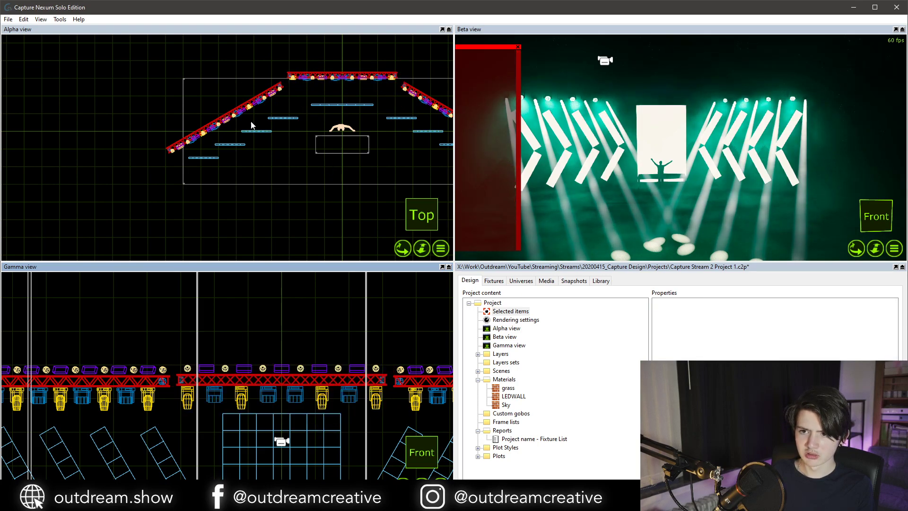
# Examine the heights of the left truss assembly and the centre truss using the Transform values.
pyautogui.doubleClick(122, 381)
pyautogui.click(147, 416)
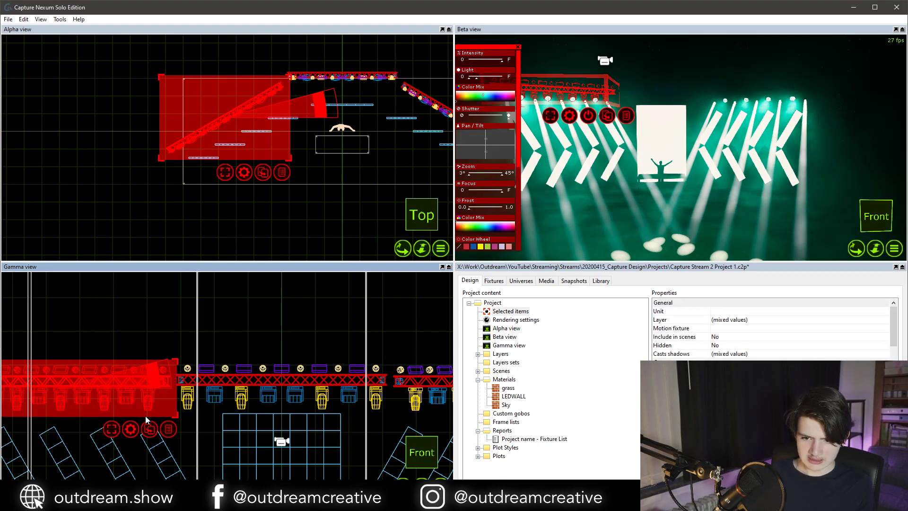
pyautogui.doubleClick(136, 398)
pyautogui.click(159, 434)
pyautogui.doubleClick(249, 378)
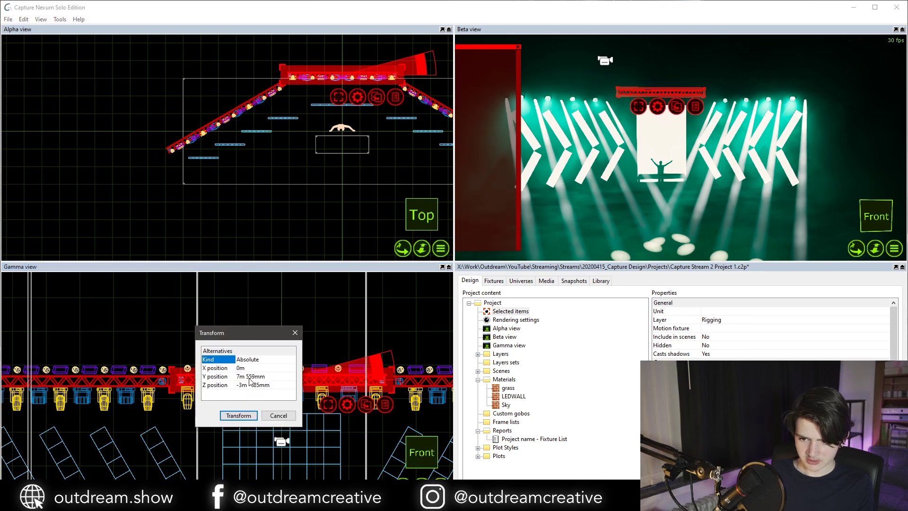
pyautogui.click(269, 415)
pyautogui.press('Escape')
# Transform the centre truss and its fixtures to a Y position of 7m 309mm, and move them forward in plan to meet the side trusses' ends.
pyautogui.moveTo(276, 65); pyautogui.dragTo(411, 85)
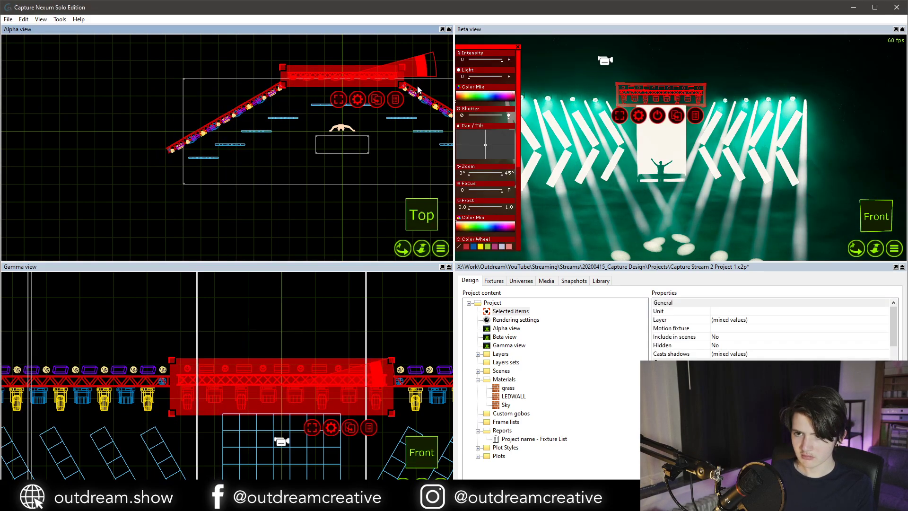
pyautogui.doubleClick(418, 89)
pyautogui.click(419, 84)
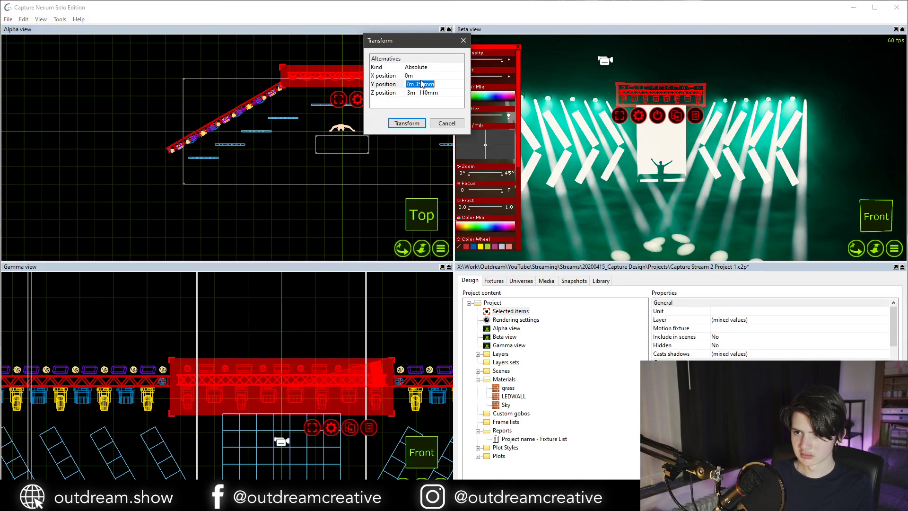
pyautogui.click(422, 84)
pyautogui.moveTo(424, 83); pyautogui.dragTo(418, 83)
pyautogui.write('00')
pyautogui.press('Return')
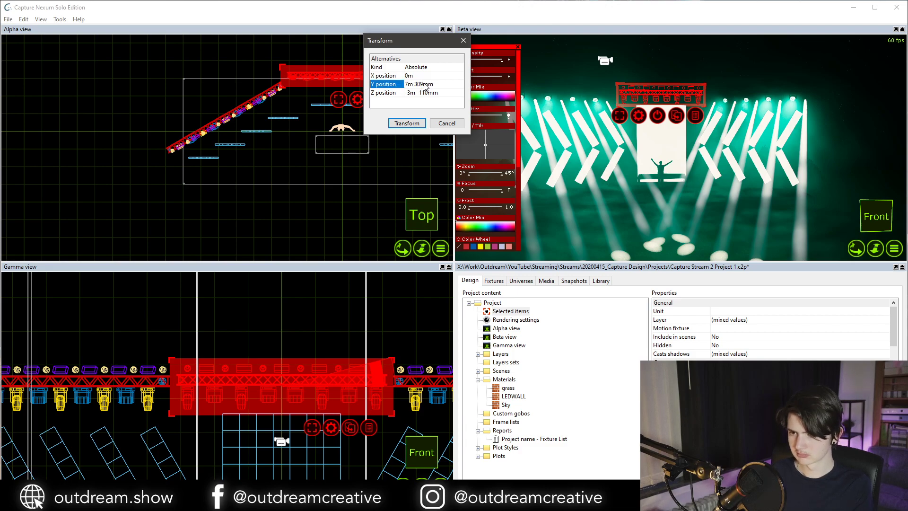
pyautogui.click(415, 122)
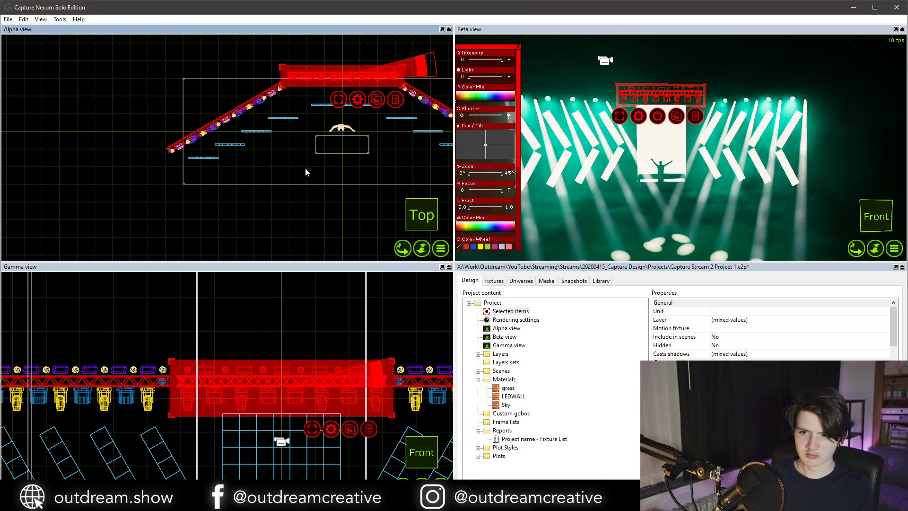
pyautogui.moveTo(328, 75); pyautogui.dragTo(330, 84)
pyautogui.press('Escape')
# Select all spot fixtures on the three trusses, raise their light level and tilt their beams forward.
pyautogui.click(324, 401)
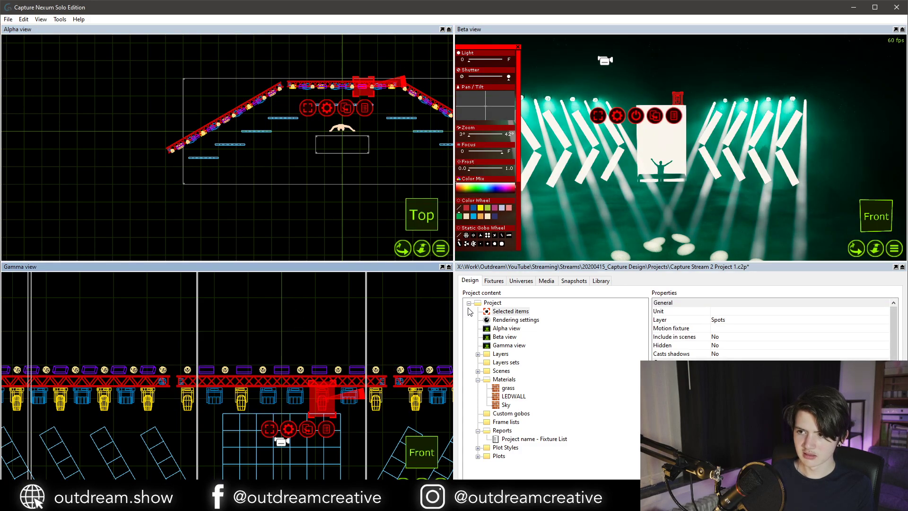
pyautogui.click(479, 60)
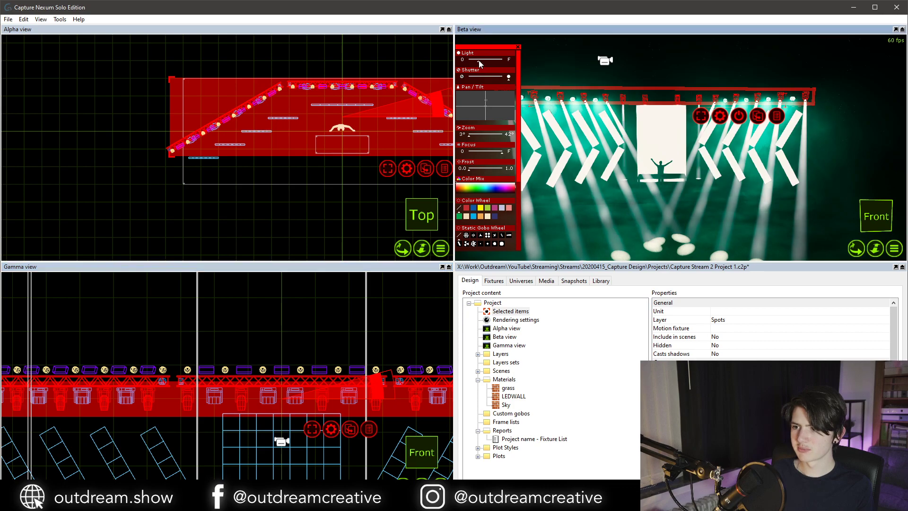
pyautogui.click(487, 104)
pyautogui.moveTo(486, 101); pyautogui.dragTo(485, 98)
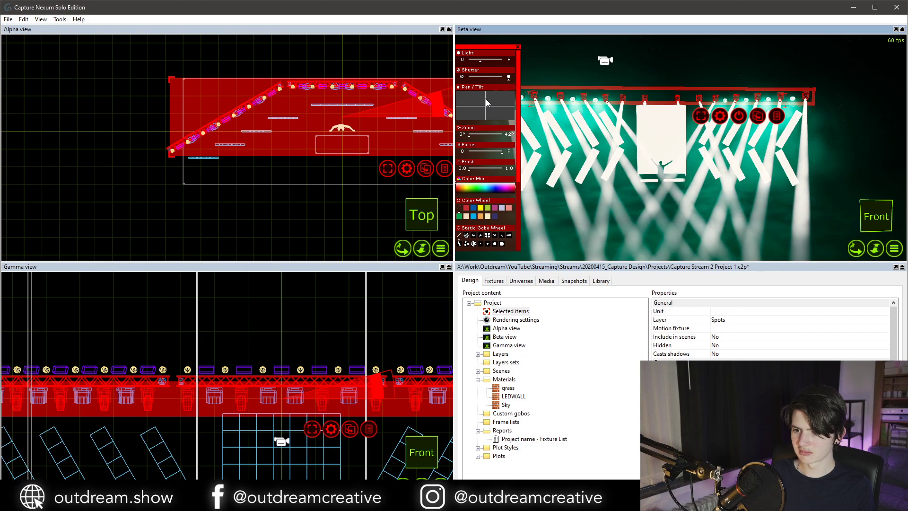
pyautogui.press('Escape')
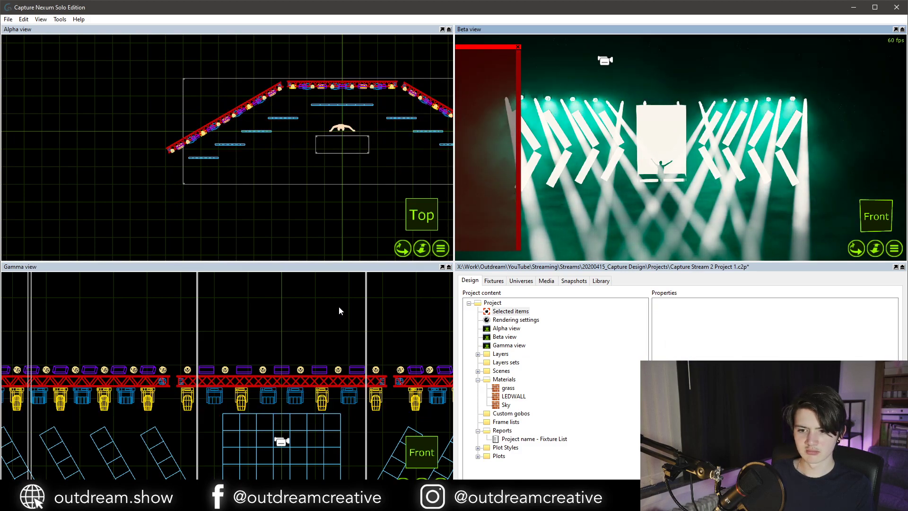
# Move the centre truss with its fixtures forward in plan, toward the performer and in front of the side trusses' inner ends.
pyautogui.scroll(-5, 263, 344)
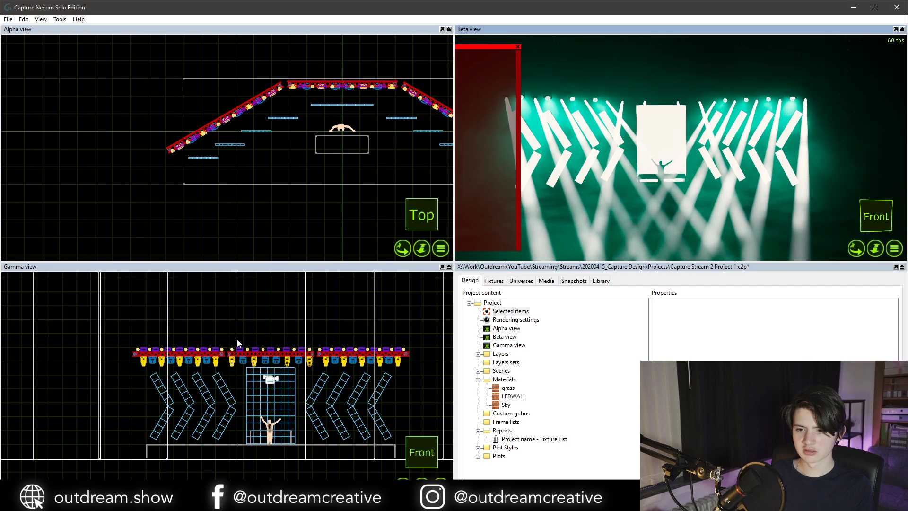
pyautogui.click(322, 82)
pyautogui.moveTo(322, 81); pyautogui.dragTo(315, 106)
pyautogui.press('Escape')
# Select all wash fixtures on the three trusses and adjust their tilt to aim them forward.
pyautogui.moveTo(628, 156); pyautogui.dragTo(643, 184, button='middle')
pyautogui.moveTo(705, 170); pyautogui.dragTo(589, 111, button='middle')
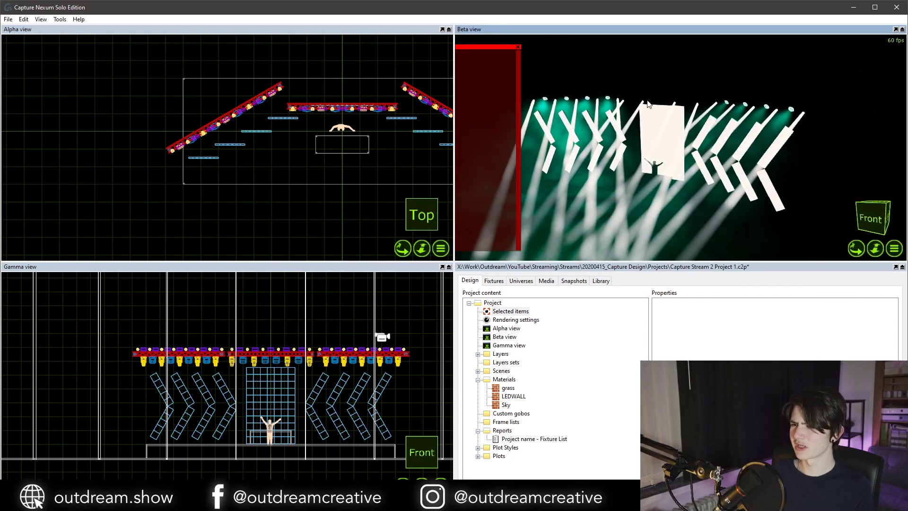
pyautogui.click(580, 105)
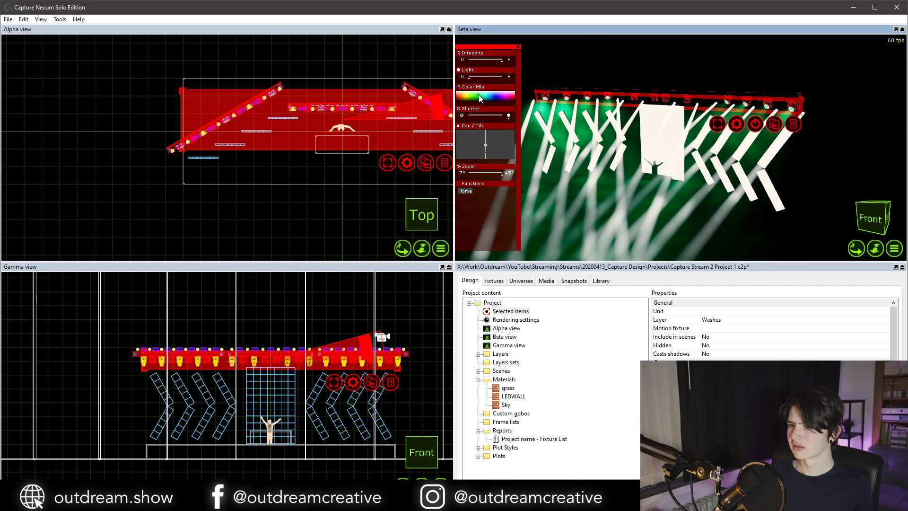
pyautogui.click(488, 152)
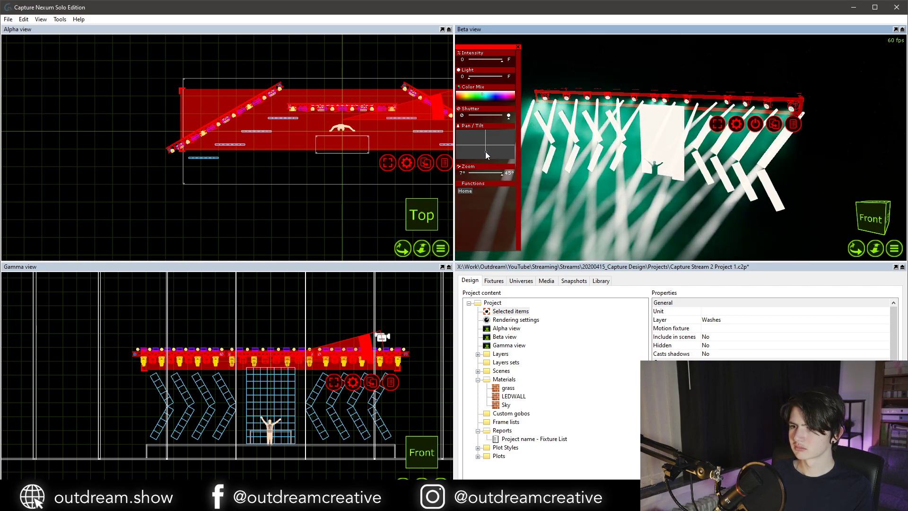
pyautogui.press('Escape')
# Move the centre truss with its fixtures back in line with the side trusses' inner ends and raise it above their height.
pyautogui.moveTo(581, 159); pyautogui.dragTo(653, 160, button='middle')
pyautogui.click(641, 99)
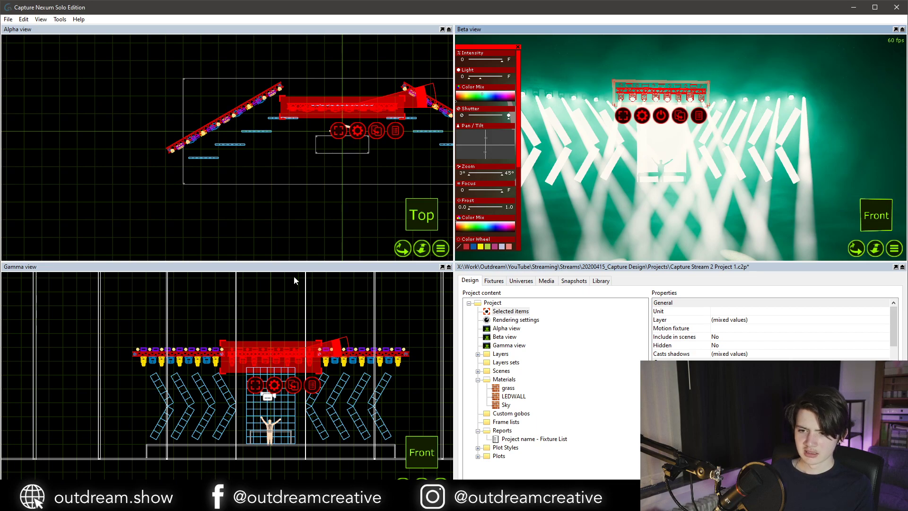
pyautogui.moveTo(329, 108); pyautogui.dragTo(325, 91)
pyautogui.moveTo(254, 350); pyautogui.dragTo(257, 341)
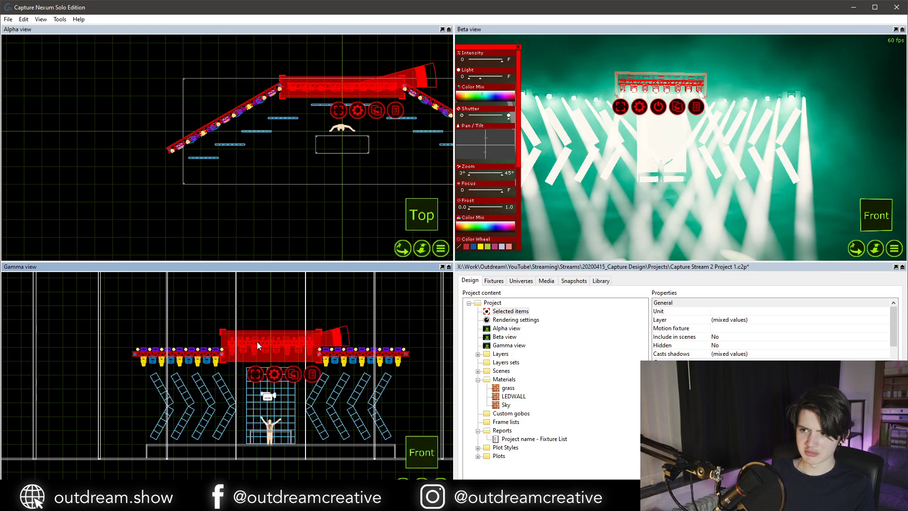
pyautogui.press('Escape')
# Switch the 3D view to plain unlit shading and raise the centre truss with its fixtures slightly further.
pyautogui.moveTo(680, 147); pyautogui.dragTo(679, 140, button='middle')
pyautogui.scroll(-3, 705, 147)
pyautogui.press('Tab')
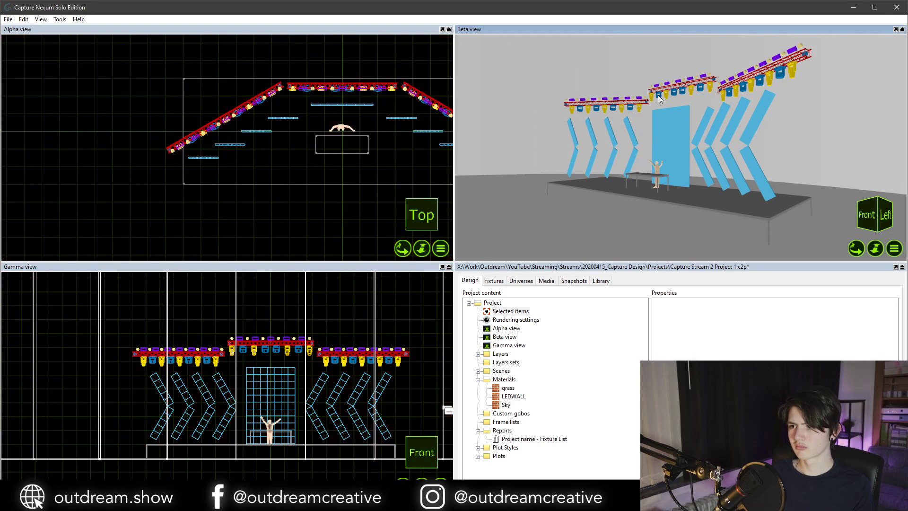
pyautogui.click(665, 95)
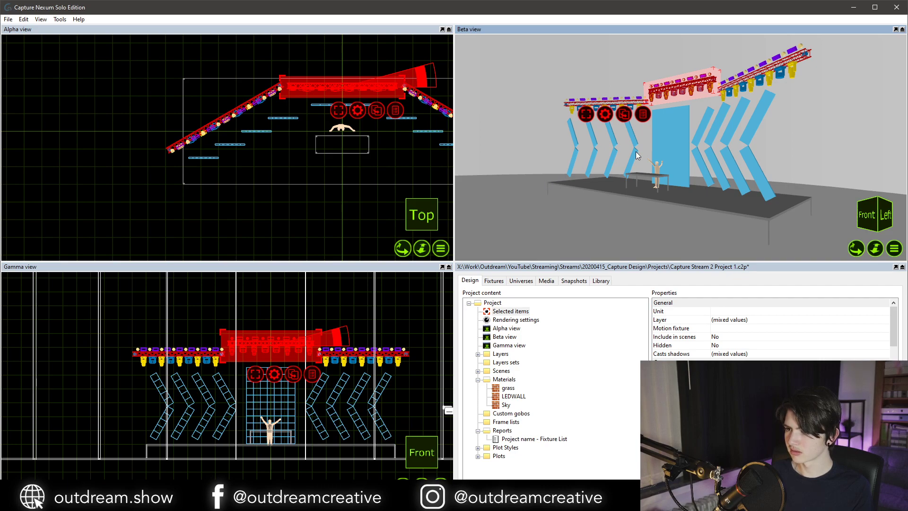
pyautogui.moveTo(635, 151); pyautogui.dragTo(658, 151, button='middle')
pyautogui.moveTo(257, 342); pyautogui.dragTo(257, 338)
pyautogui.press('Escape')
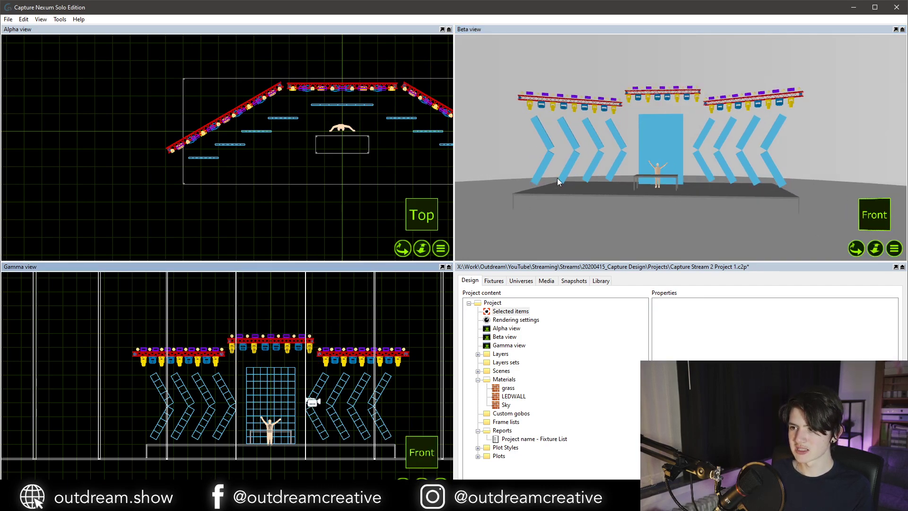
pyautogui.moveTo(557, 179)
pyautogui.mouseDown(button='middle')
pyautogui.moveTo(584, 193)
pyautogui.moveTo(603, 187)
pyautogui.moveTo(563, 171)
pyautogui.mouseUp(button='middle')
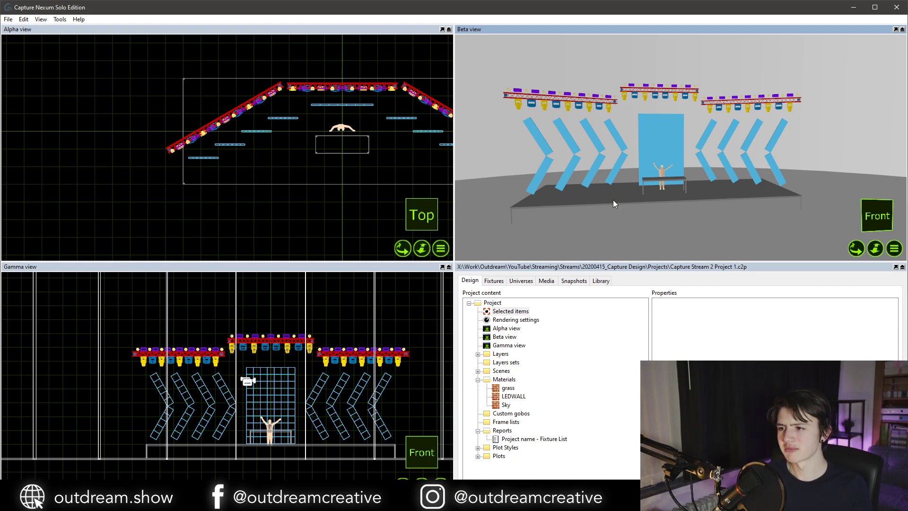
# Search the library for "rogue r1 beamwash" and place a Chauvet Rogue R1 BeamWash beside the upper right edge of the LED wall.
pyautogui.click(600, 280)
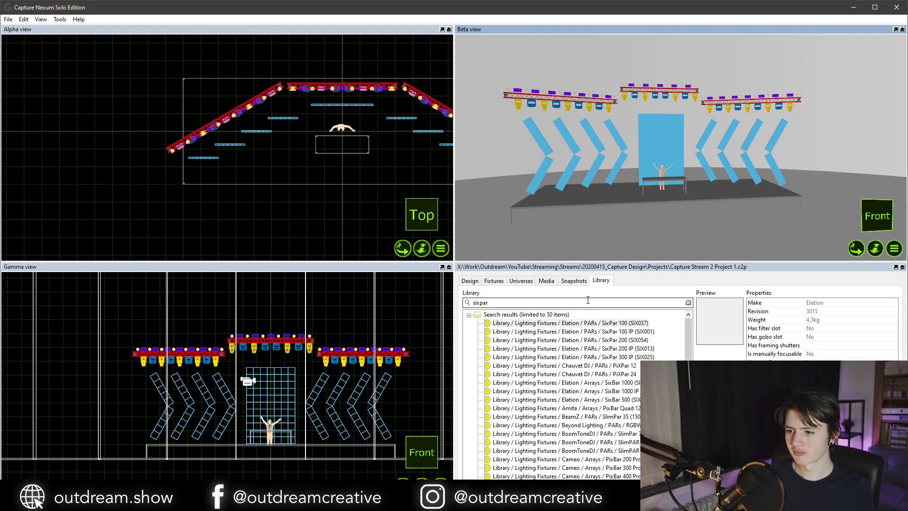
pyautogui.press('BackSpace')
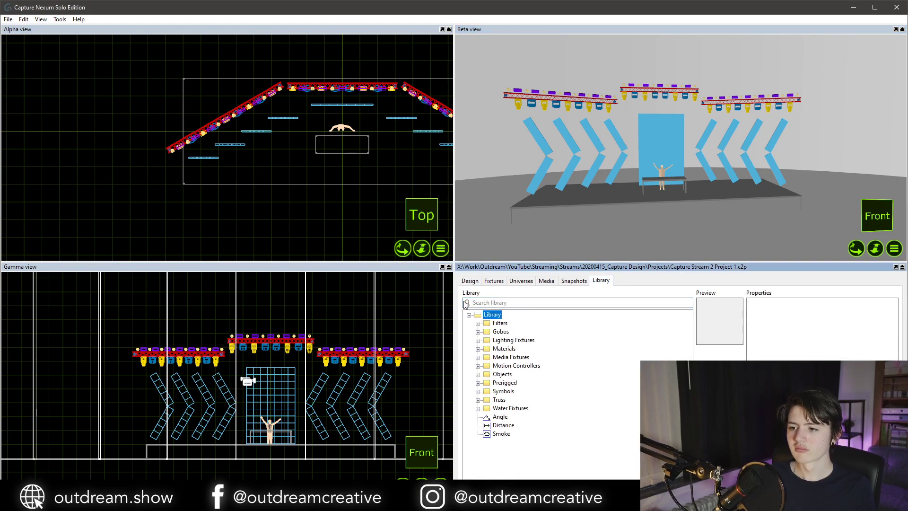
pyautogui.write('rogue r1 beamwash')
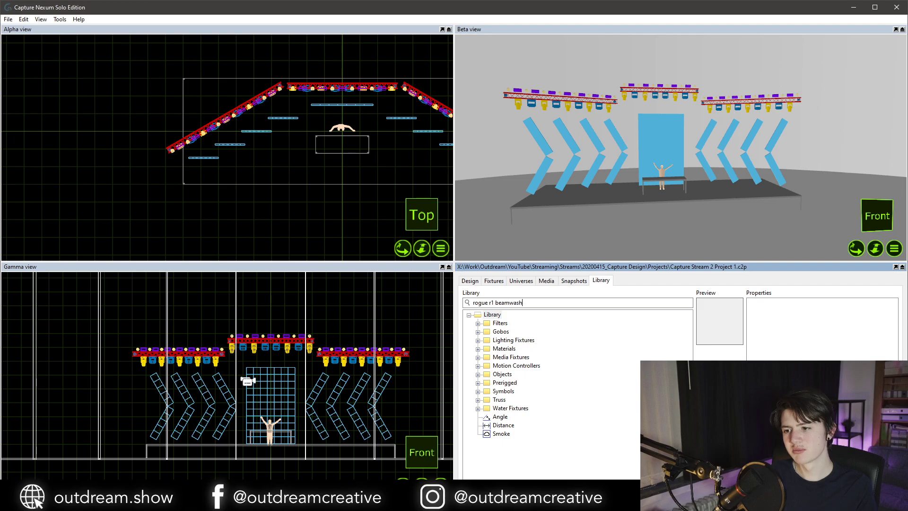
pyautogui.press('Return')
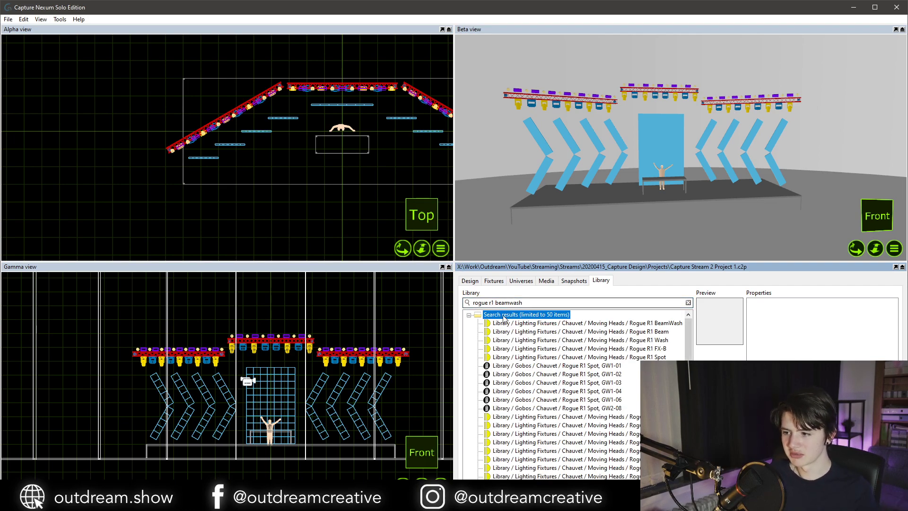
pyautogui.click(581, 322)
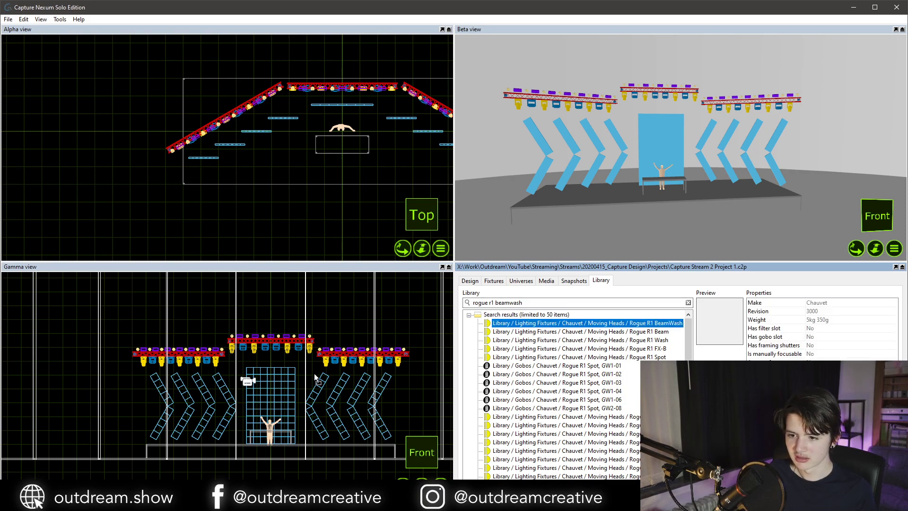
pyautogui.moveTo(297, 376); pyautogui.dragTo(303, 367)
pyautogui.scroll(4, 301, 377)
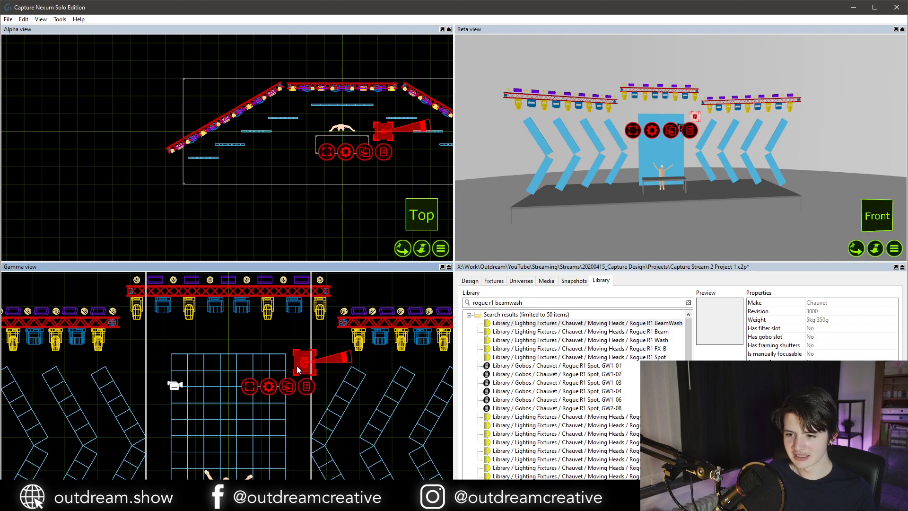
# Assign the new Rogue R1 BeamWash to the Beams layer.
pyautogui.scroll(-3, 724, 326)
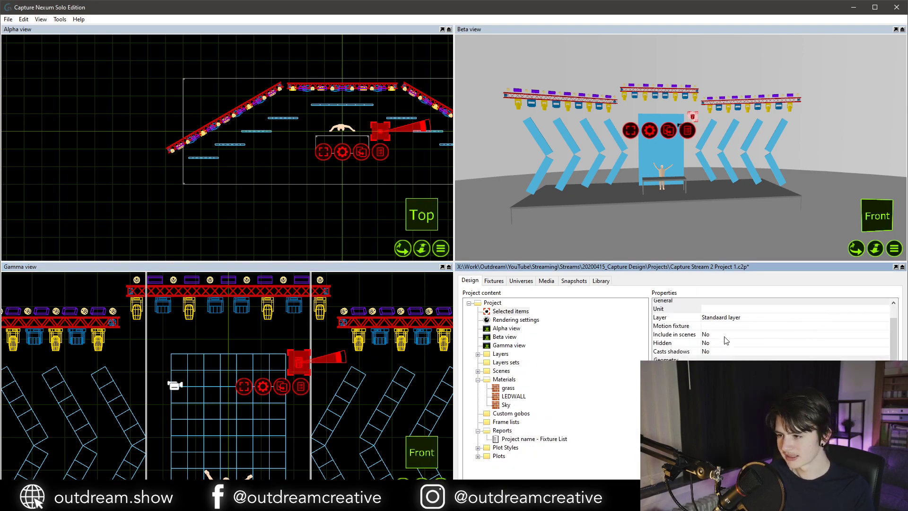
pyautogui.scroll(3, 724, 312)
pyautogui.click(719, 319)
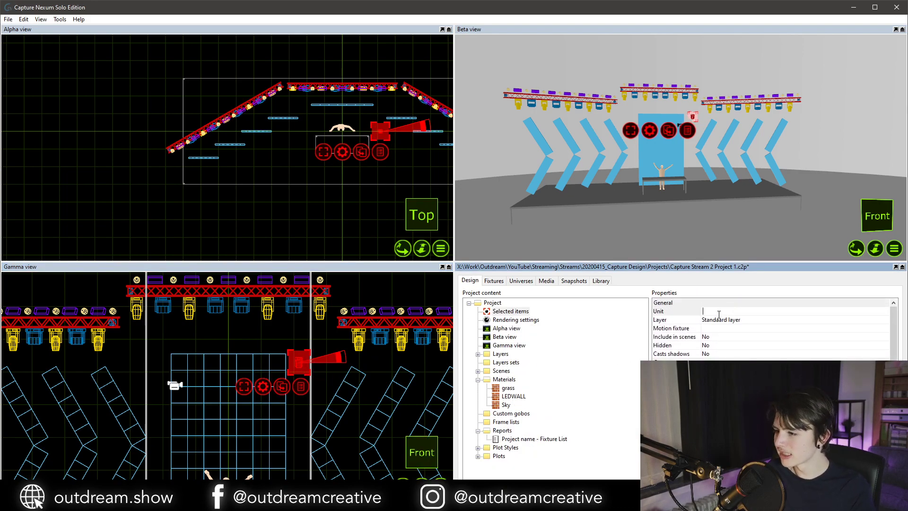
pyautogui.click(718, 320)
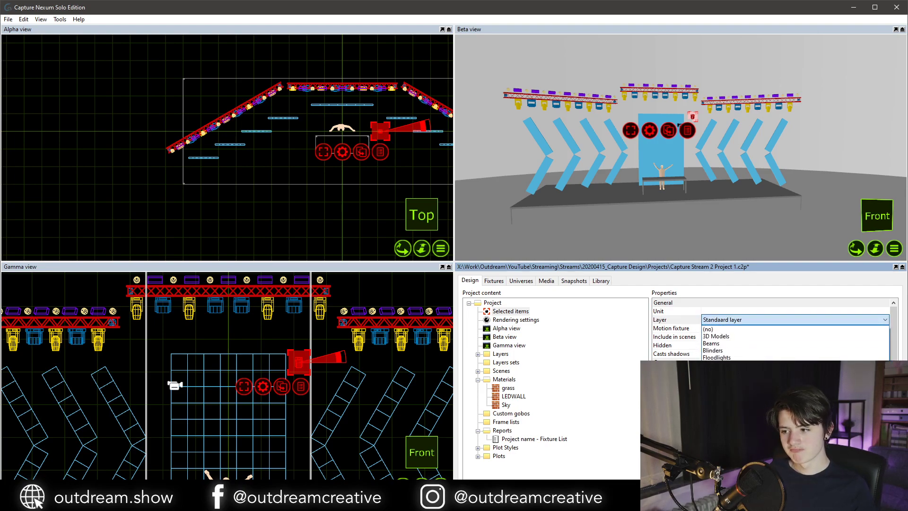
pyautogui.click(716, 343)
# Try cloning the Rogue R1 BeamWash beside the LED wall once with a 0 m X offset and a -0.75 m Y offset.
pyautogui.click(301, 365)
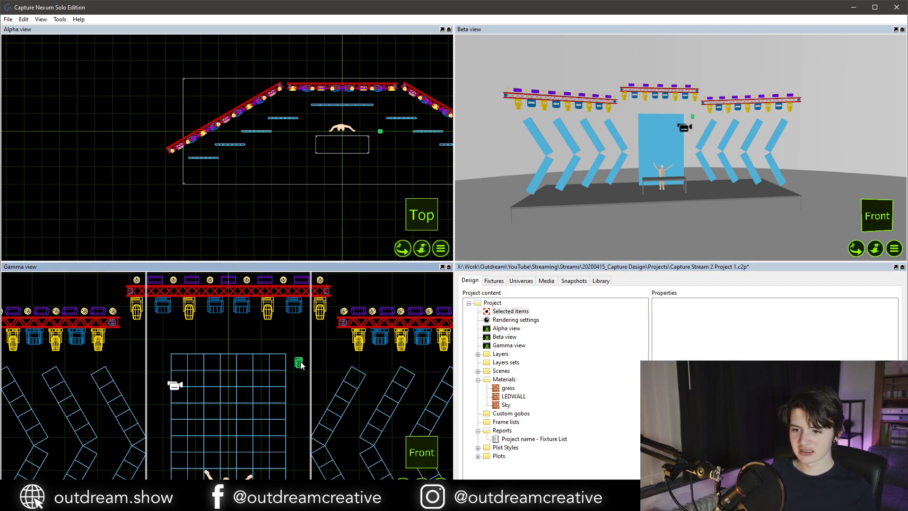
pyautogui.click(298, 364)
pyautogui.hotkey('ctrl', 'd')
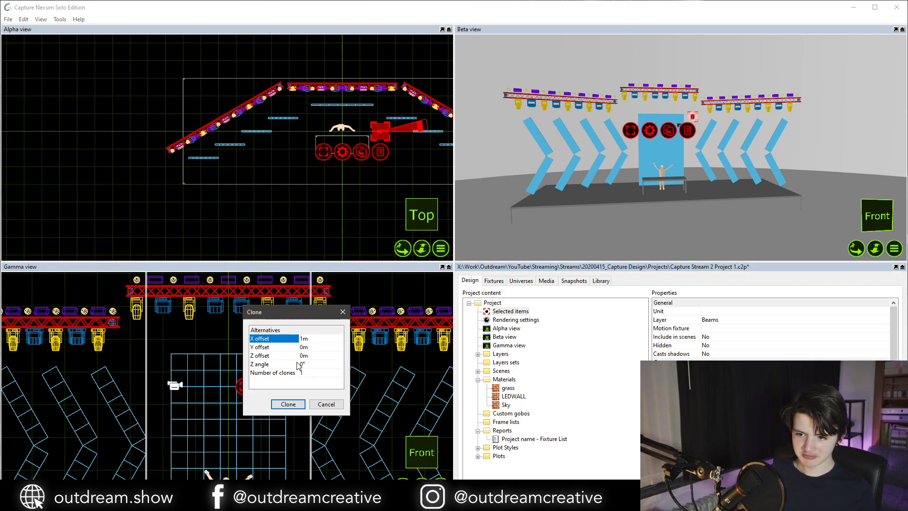
pyautogui.write('0')
pyautogui.click(323, 346)
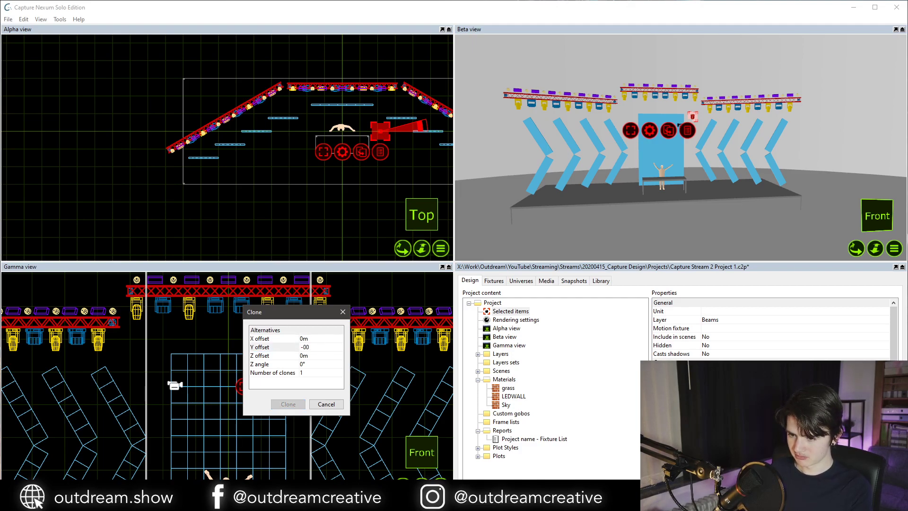
pyautogui.write('-0.75')
pyautogui.press('Return')
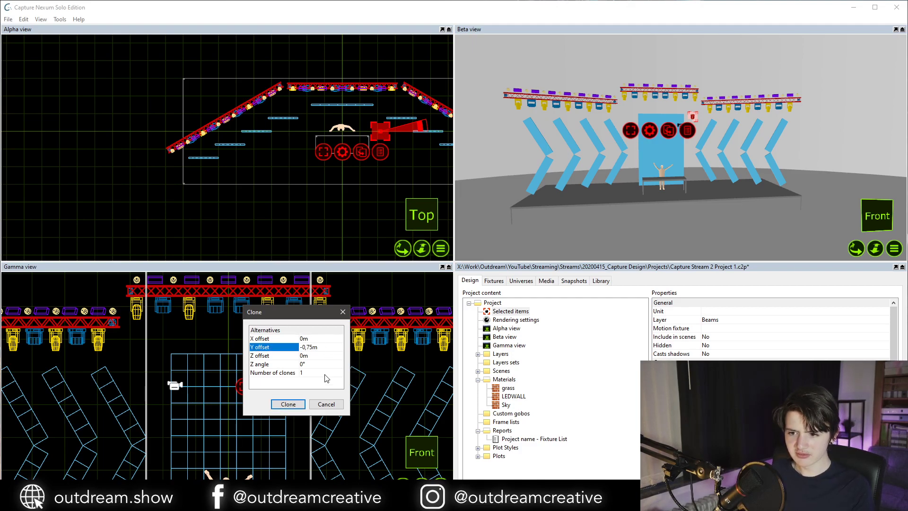
pyautogui.click(286, 403)
pyautogui.scroll(-2, 298, 358)
pyautogui.press('Delete')
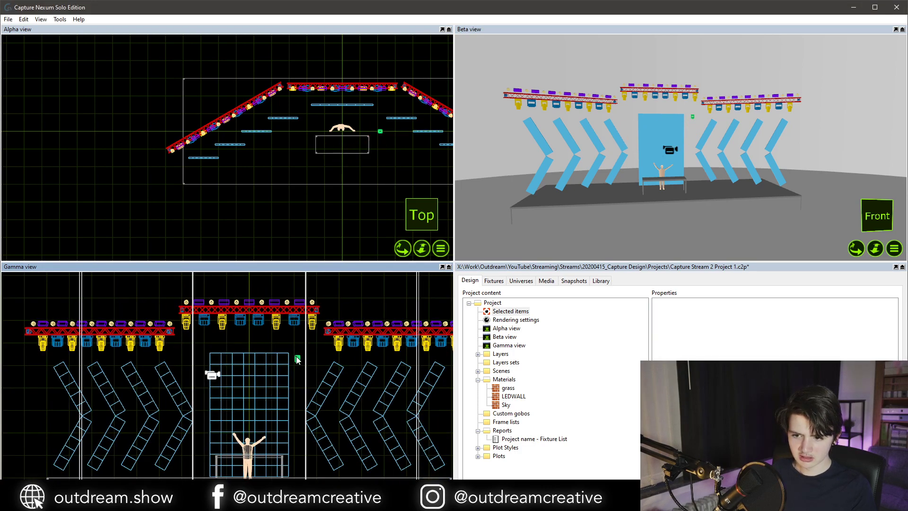
# Clone the Rogue R1 BeamWash beside the LED wall once with a Y offset of -1 m.
pyautogui.click(298, 358)
pyautogui.hotkey('ctrl', 'd')
pyautogui.click(310, 343)
pyautogui.click(311, 343)
pyautogui.write('-')
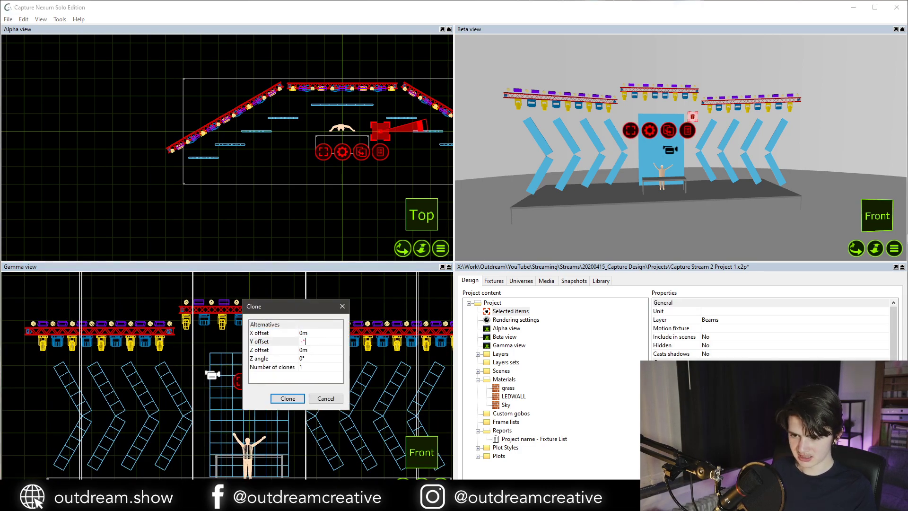
pyautogui.write('*1')
pyautogui.press('BackSpace')
pyautogui.press('BackSpace')
pyautogui.write('1')
pyautogui.press('Return')
pyautogui.click(287, 399)
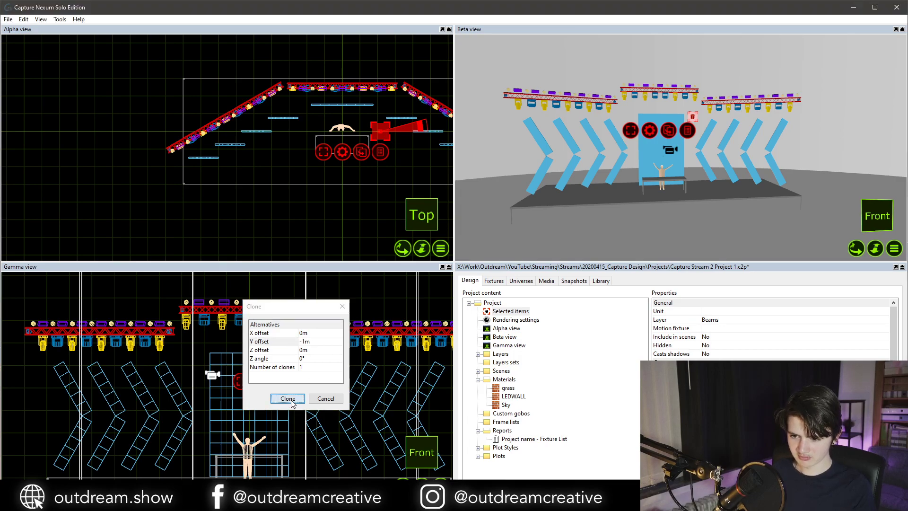
# Add three more BeamWash clones below the last one, each with a Y offset of -1 m.
pyautogui.hotkey('ctrl', 'd')
pyautogui.click(290, 443)
pyautogui.hotkey('ctrl', 'd')
pyautogui.click(278, 486)
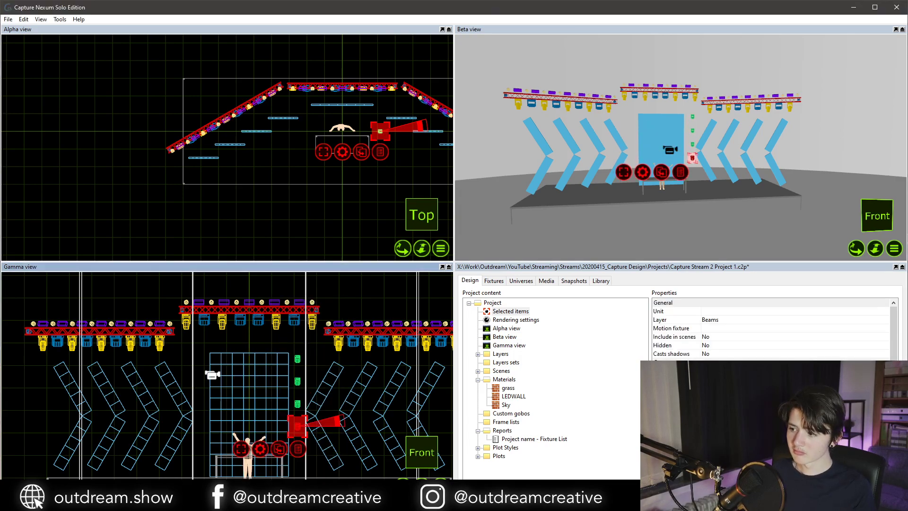
pyautogui.hotkey('ctrl', 'd')
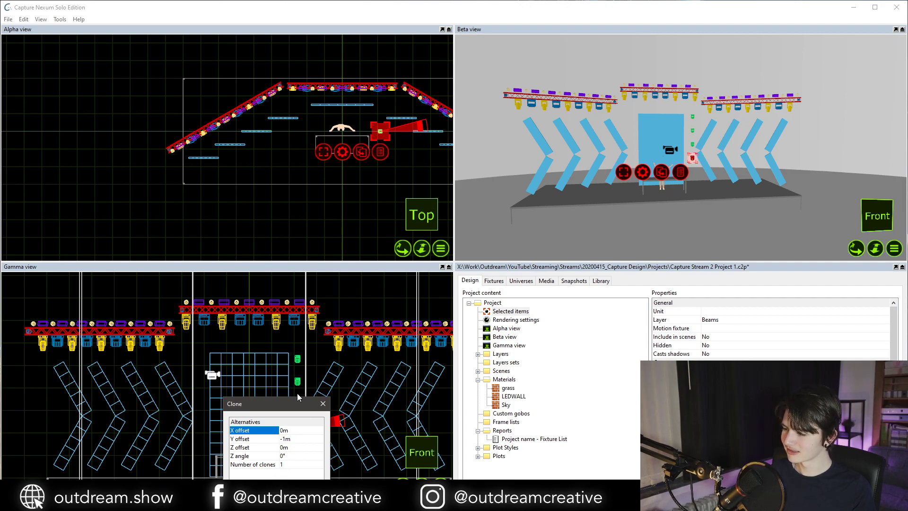
pyautogui.press('Return')
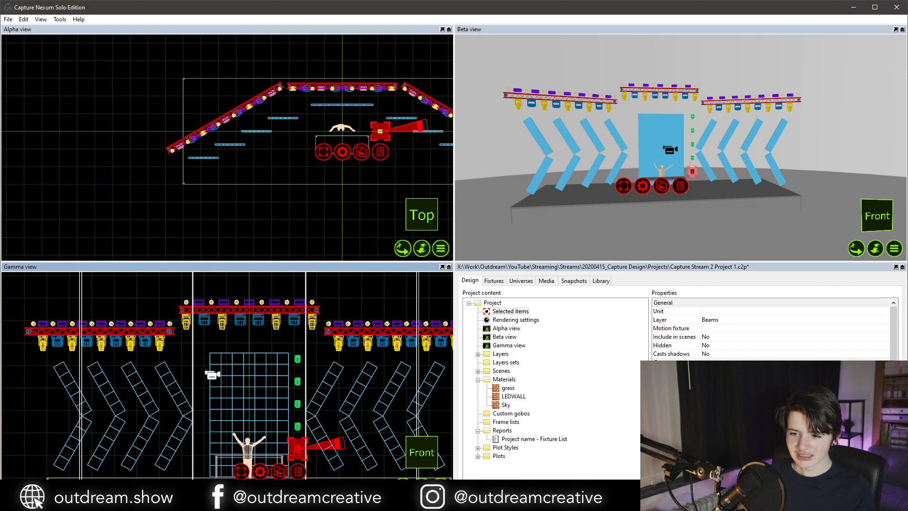
# Try one more BeamWash clone 1 m below the lowest one, and delete it at the stage floor.
pyautogui.click(305, 457)
pyautogui.click(299, 450)
pyautogui.hotkey('ctrl', 'd')
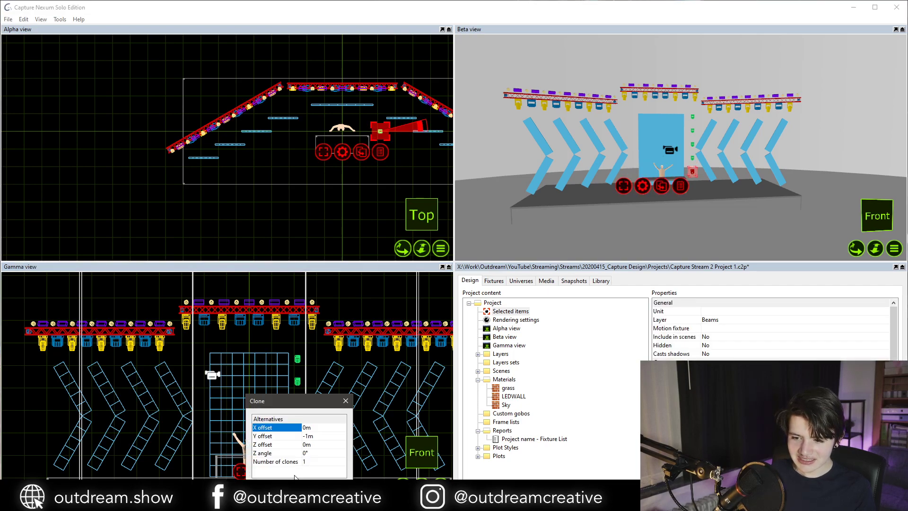
pyautogui.press('Return')
pyautogui.moveTo(302, 477); pyautogui.dragTo(305, 446, button='middle')
pyautogui.click(305, 446)
pyautogui.click(300, 443)
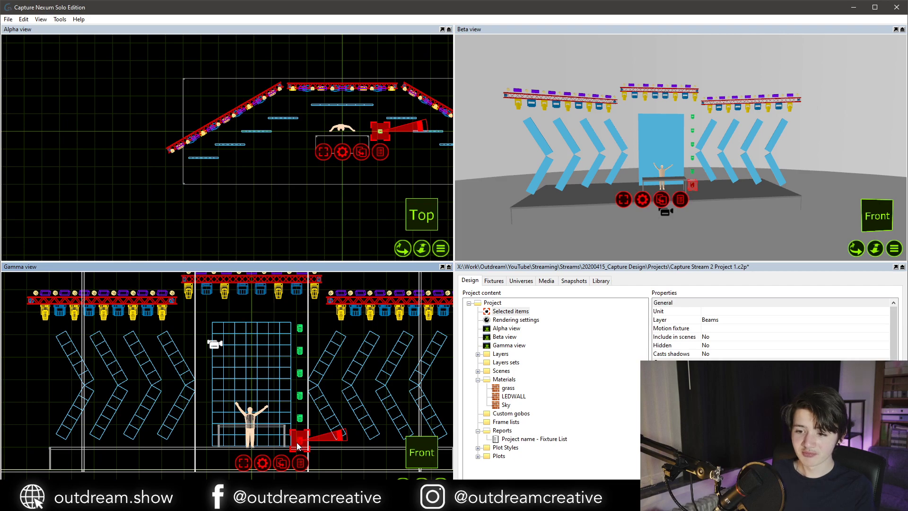
pyautogui.press('Delete')
# Move the whole BeamWash column back in line with the LED wall and set its X position to 2.15 m.
pyautogui.click(378, 130)
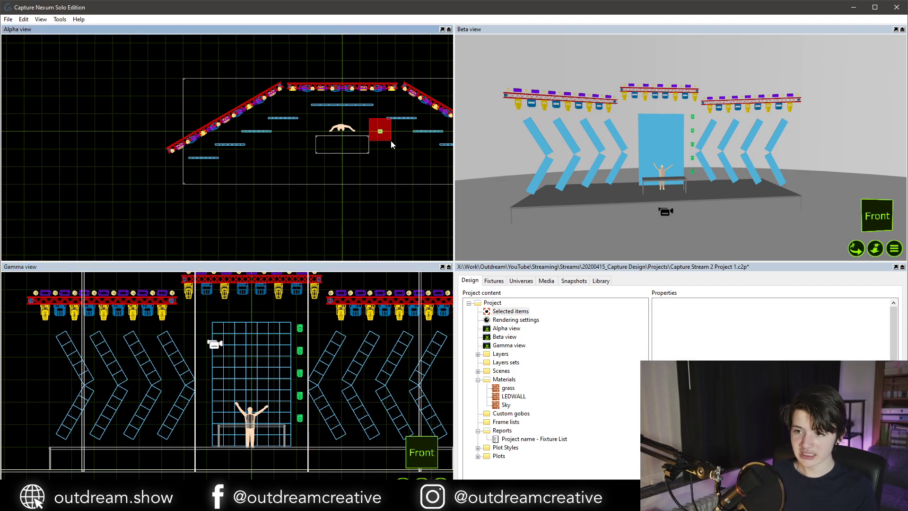
pyautogui.scroll(5, 378, 130)
pyautogui.moveTo(375, 137); pyautogui.dragTo(364, 68)
pyautogui.hotkey('ctrl', 't')
pyautogui.doubleClick(374, 58)
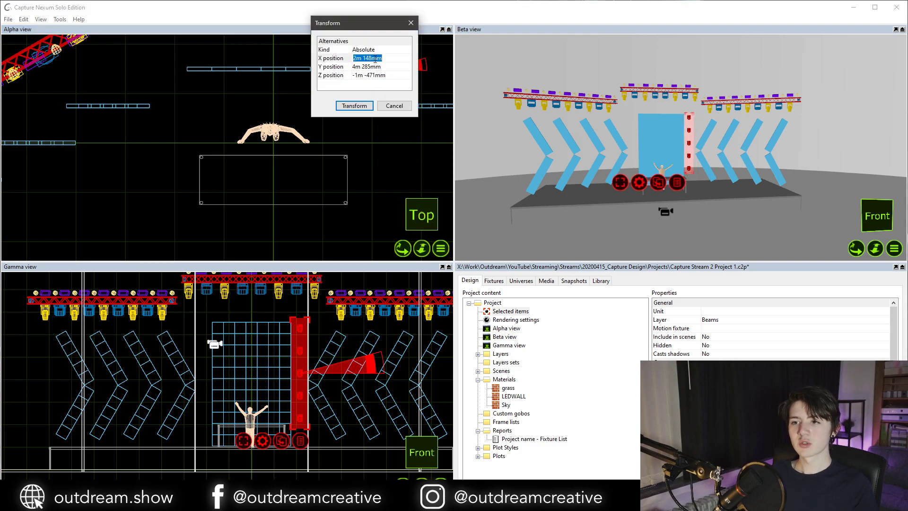
pyautogui.write('2.15')
pyautogui.press('Return')
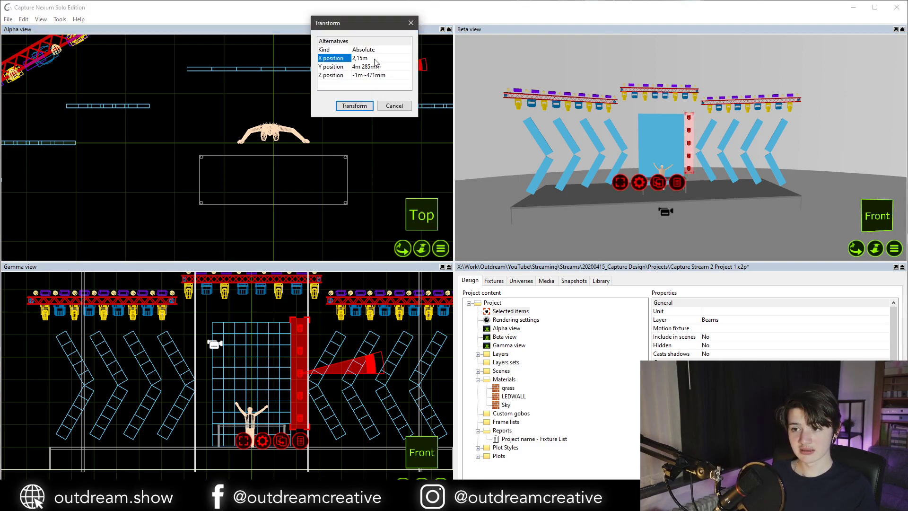
pyautogui.click(353, 106)
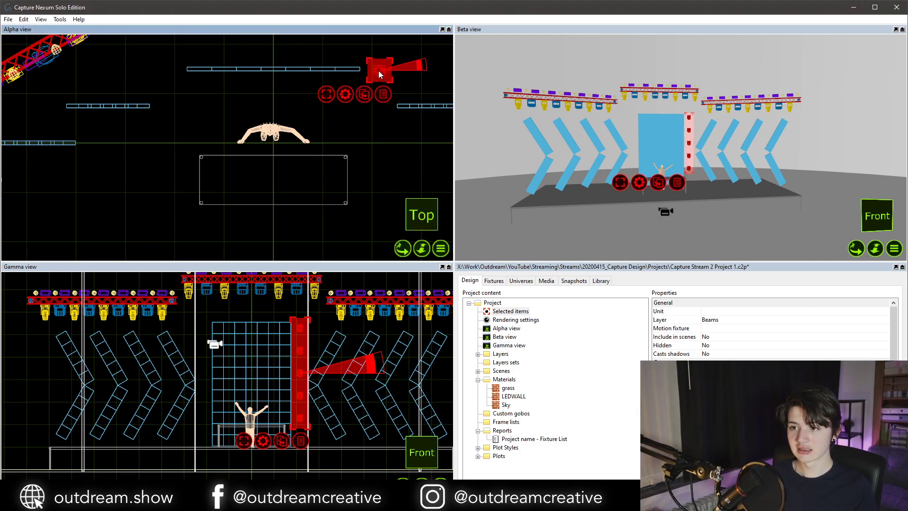
pyautogui.moveTo(378, 70); pyautogui.dragTo(377, 70)
pyautogui.press('Tab')
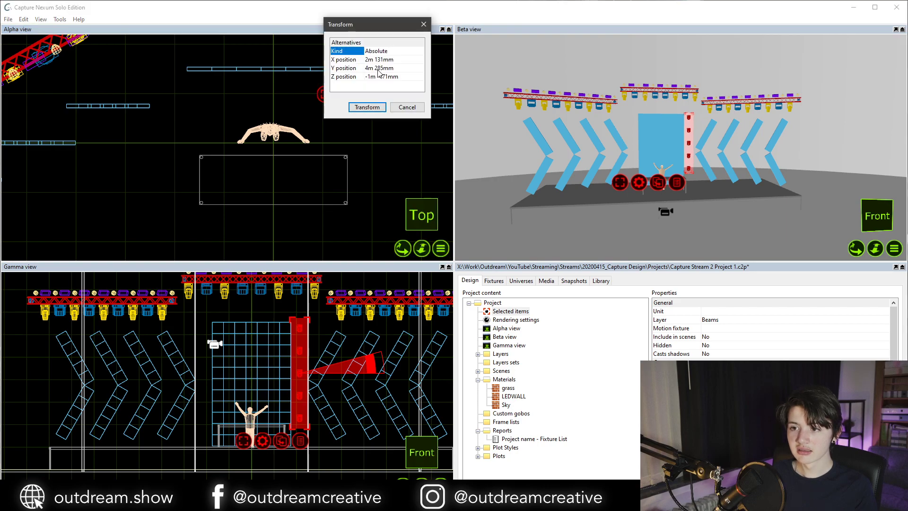
pyautogui.click(407, 106)
# Delete the four lower BeamWashes beside the LED wall, keeping only the topmost one.
pyautogui.click(642, 156)
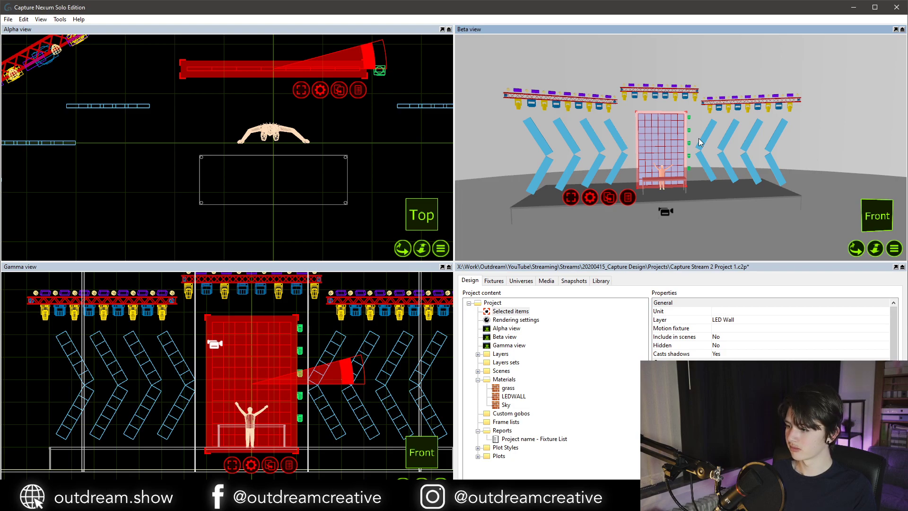
pyautogui.click(332, 409)
pyautogui.click(298, 417)
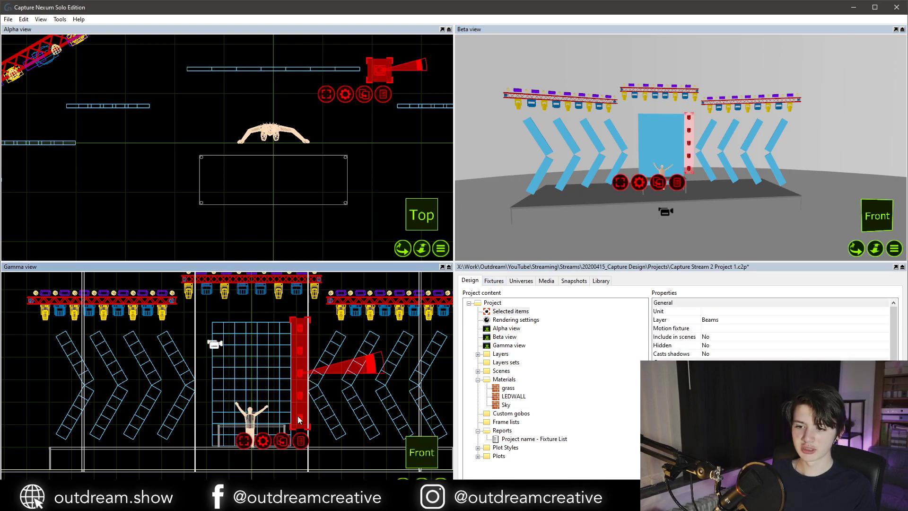
pyautogui.press('Escape')
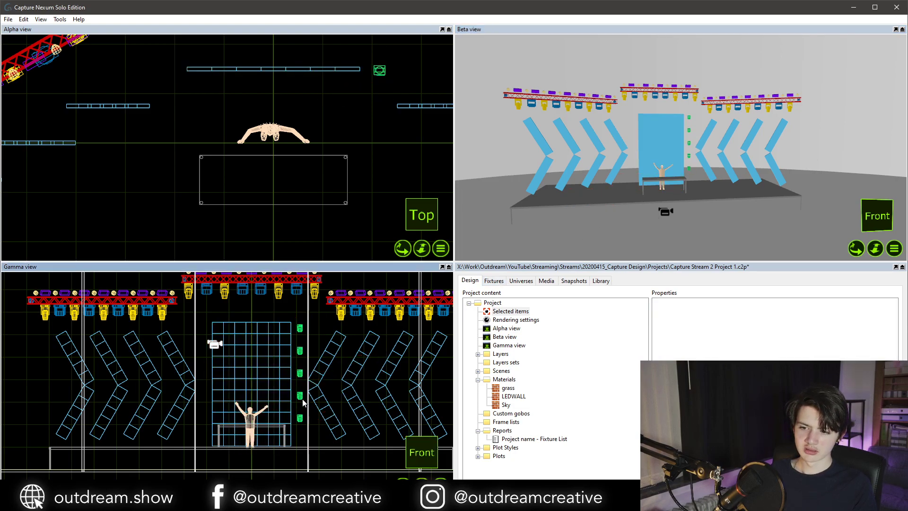
pyautogui.click(298, 394)
pyautogui.press('Escape')
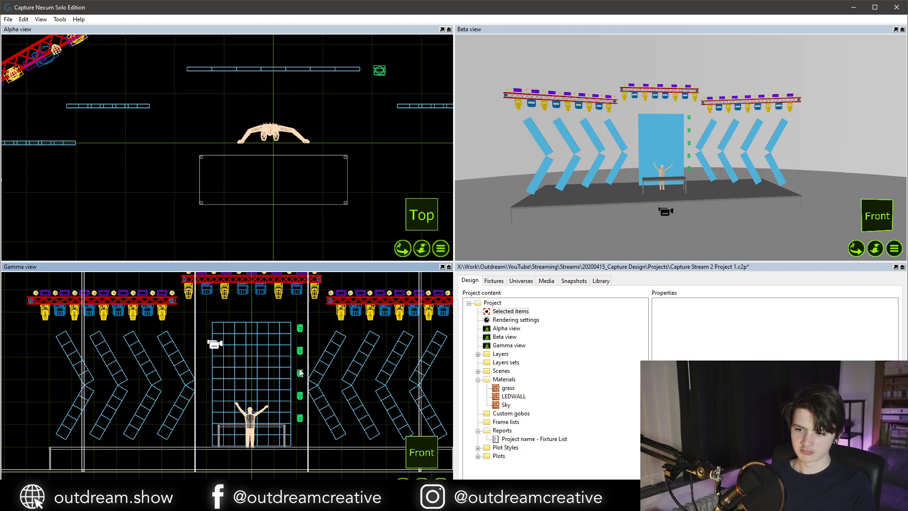
pyautogui.click(300, 372)
pyautogui.moveTo(296, 341); pyautogui.dragTo(322, 433)
pyautogui.press('Delete')
# Clone the topmost BeamWash five times downward with a Y offset of -0.85 m.
pyautogui.click(298, 324)
pyautogui.hotkey('ctrl', 'd')
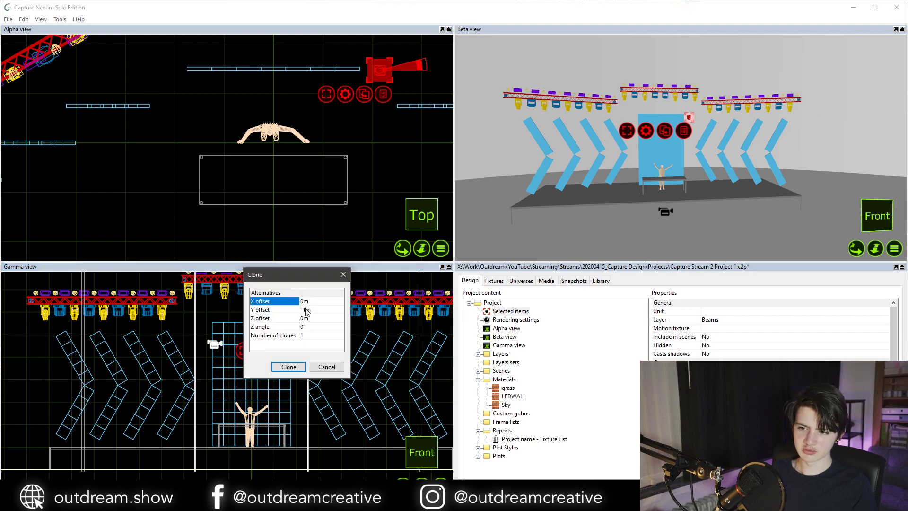
pyautogui.click(306, 311)
pyautogui.write('-1.85')
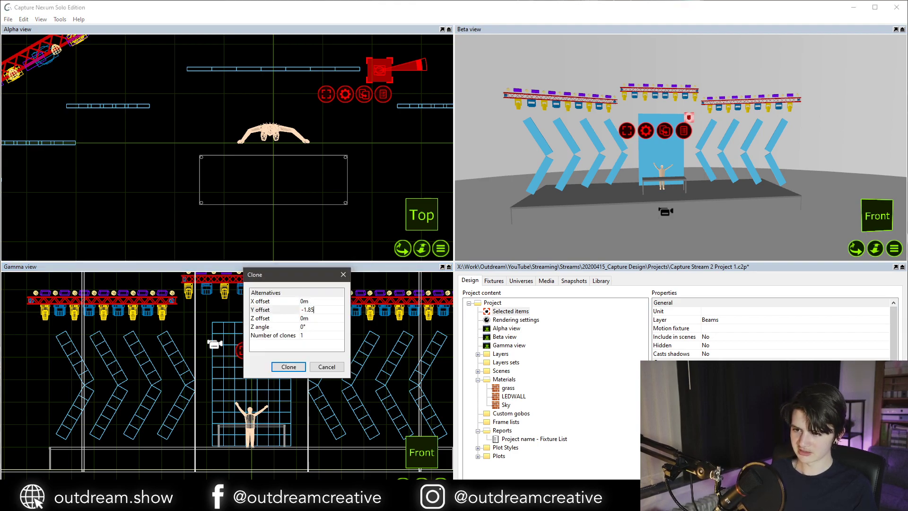
pyautogui.press('Tab')
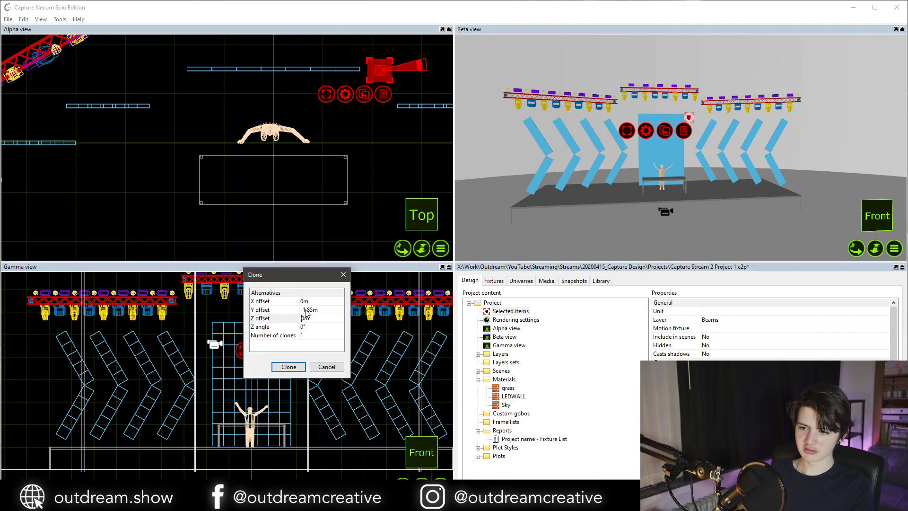
pyautogui.click(307, 310)
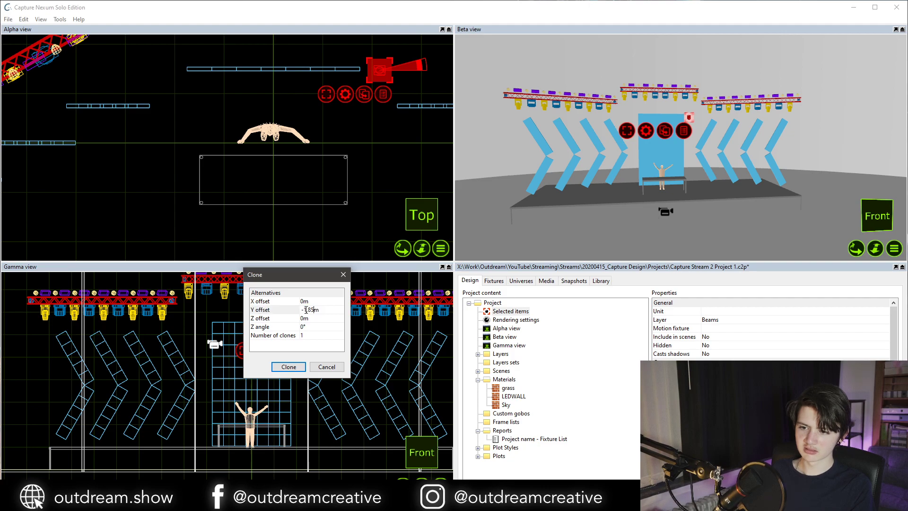
pyautogui.press('Down')
pyautogui.press('Down')
pyautogui.press('Down')
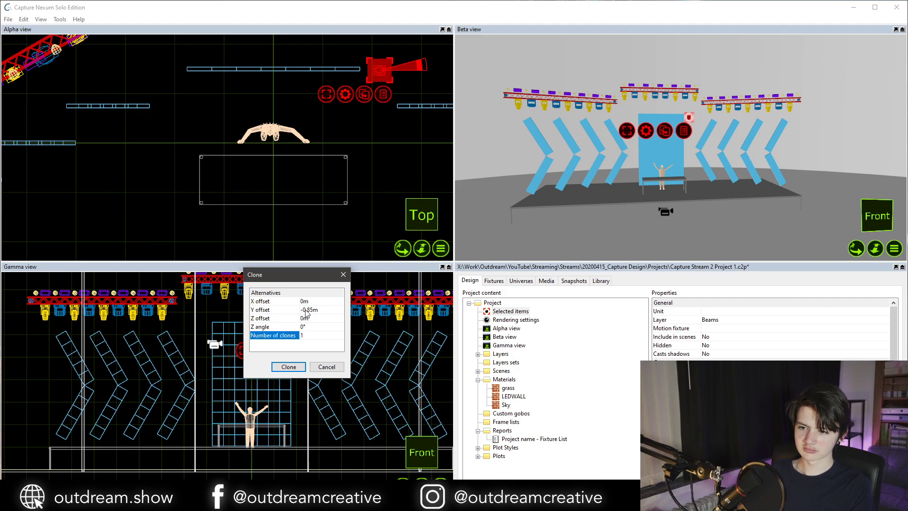
pyautogui.press('Up')
pyautogui.press('Down')
pyautogui.press('Tab')
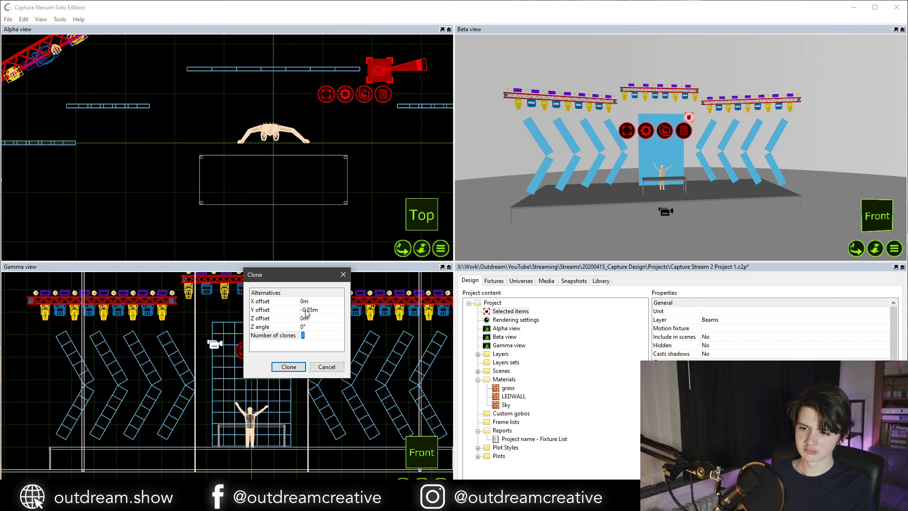
pyautogui.write('5')
pyautogui.press('Return')
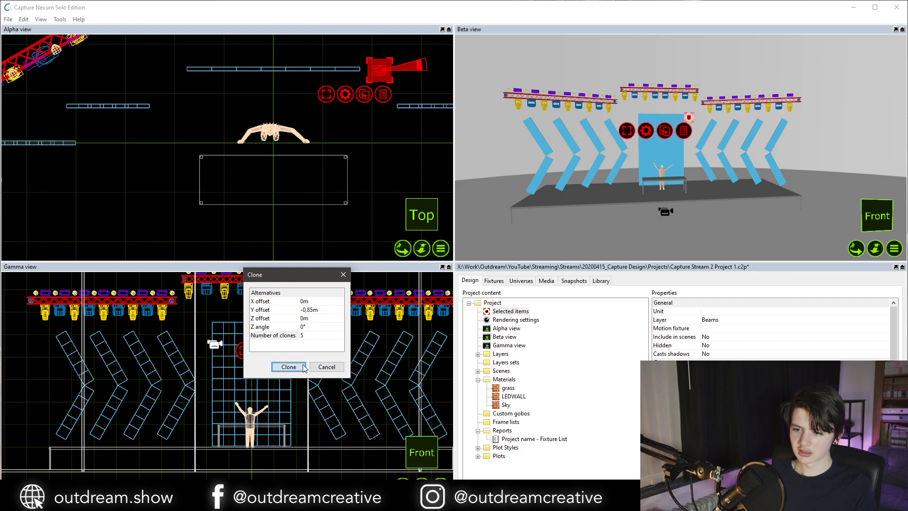
pyautogui.click(302, 367)
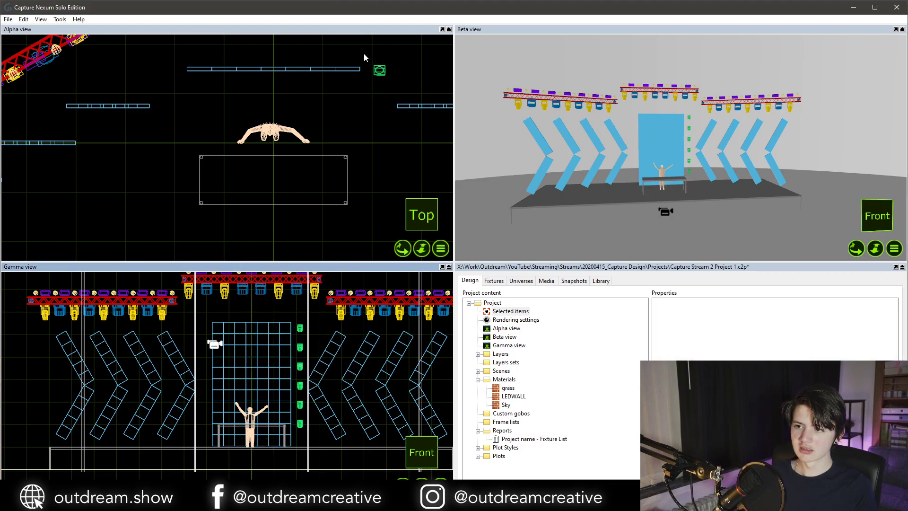
# Move the column of six BeamWashes to the opposite side of the LED wall at an X position of -2.1 m.
pyautogui.moveTo(365, 54); pyautogui.dragTo(388, 78)
pyautogui.hotkey('ctrl', 't')
pyautogui.click(374, 66)
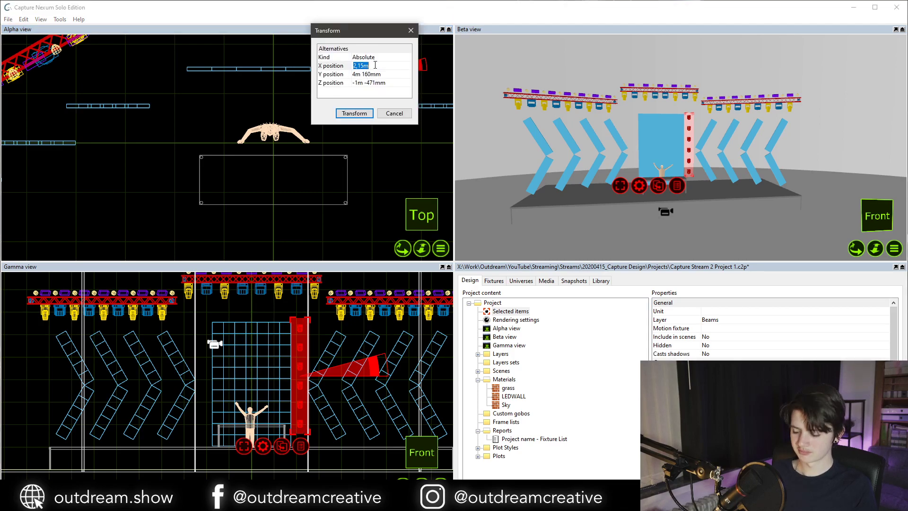
pyautogui.write('-')
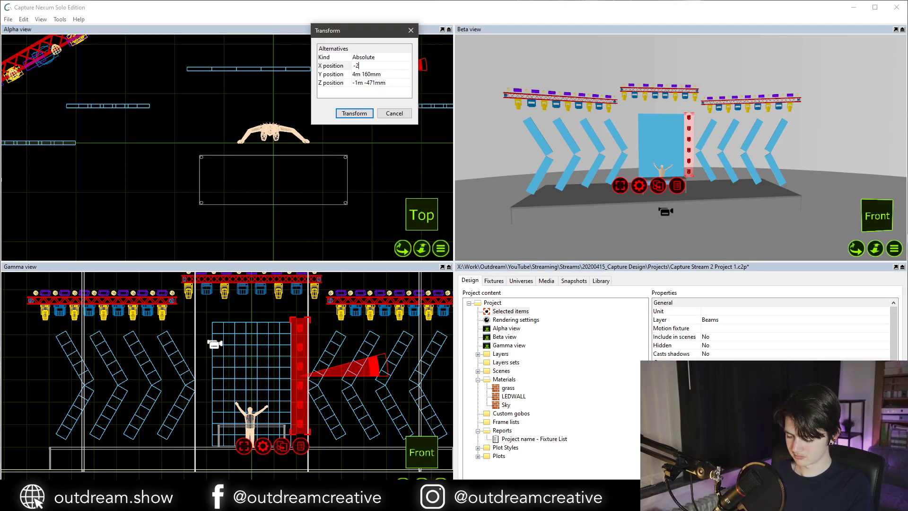
pyautogui.write('2,15')
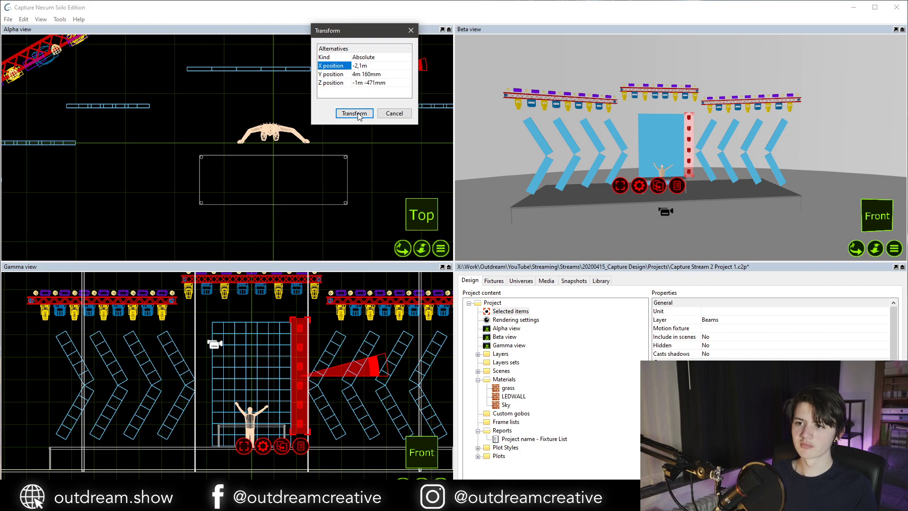
pyautogui.click(355, 113)
# Clone the BeamWash column once with an X offset of 1 m and a Y offset of 0 m.
pyautogui.hotkey('ctrl', 'd')
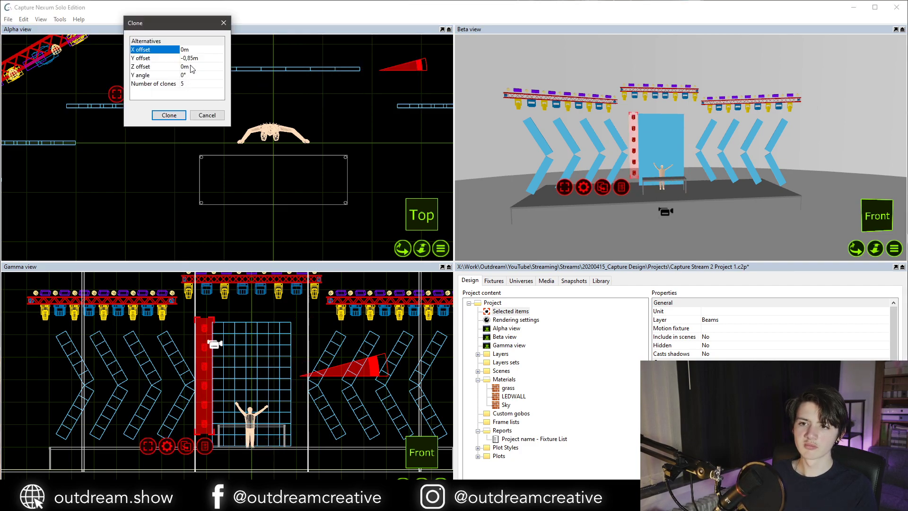
pyautogui.click(191, 58)
pyautogui.write('0')
pyautogui.press('Return')
pyautogui.click(188, 83)
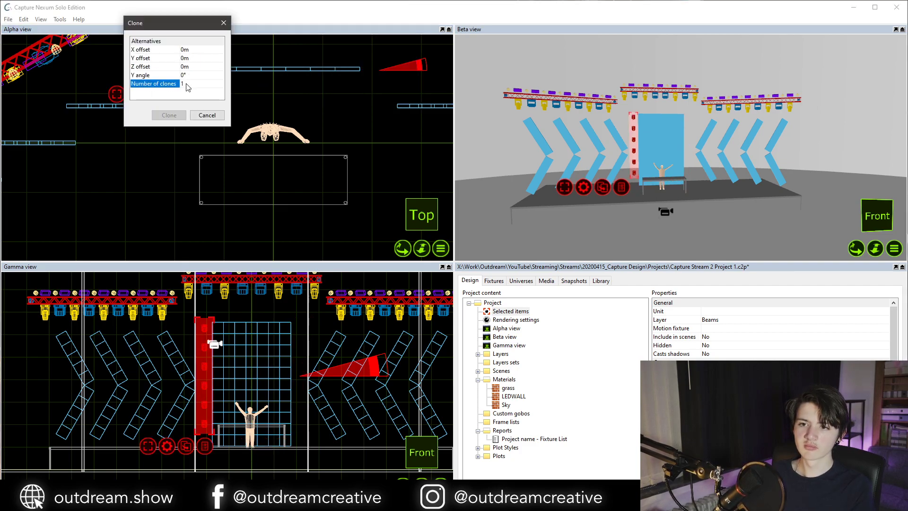
pyautogui.write('1')
pyautogui.click(190, 50)
pyautogui.write('1')
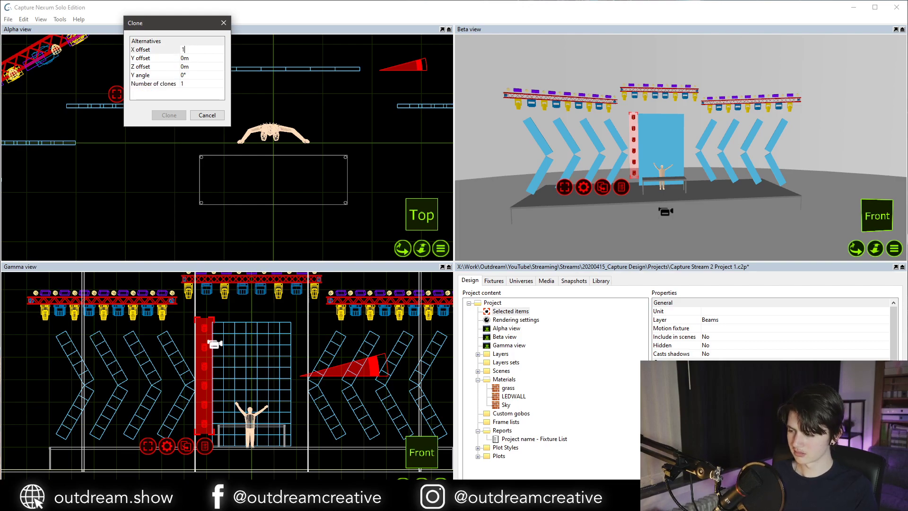
pyautogui.press('Return')
pyautogui.click(172, 115)
# Move the cloned BeamWash column to the opposite side of the LED wall at an X position of 2.1 m.
pyautogui.hotkey('ctrl', 't')
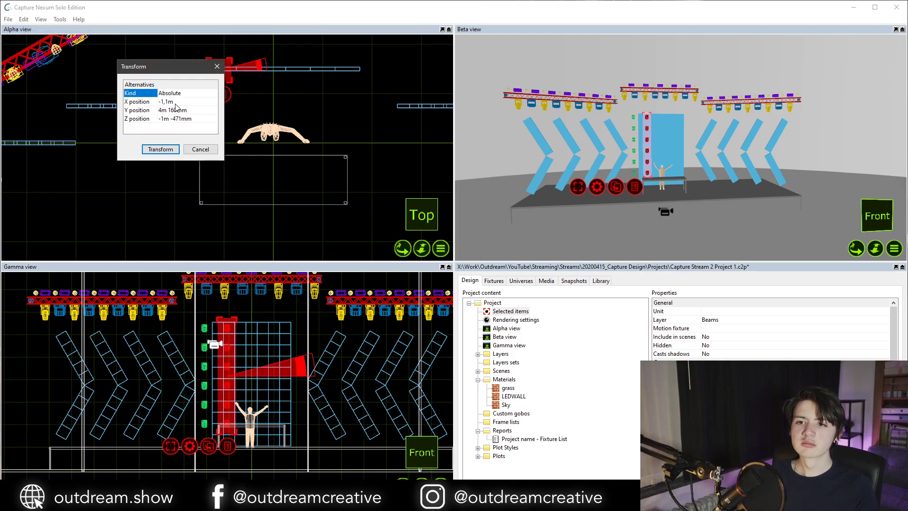
pyautogui.click(175, 102)
pyautogui.write('2.1')
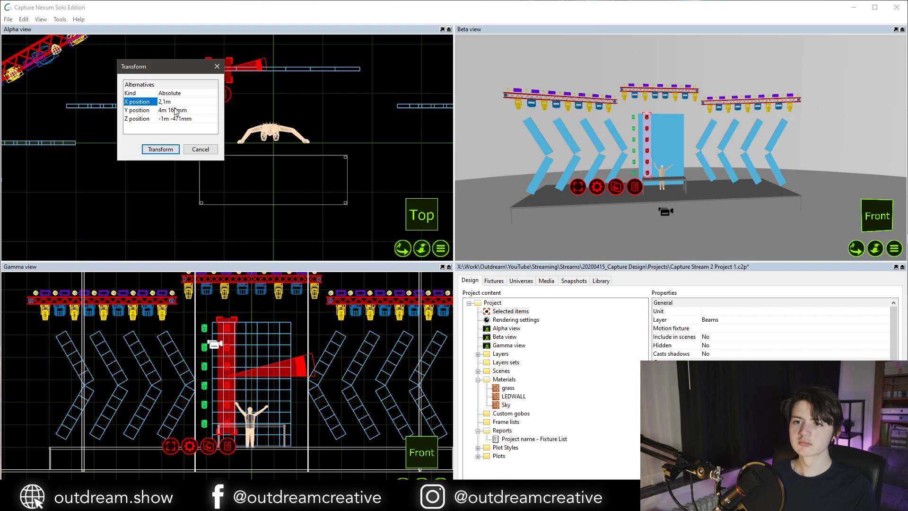
pyautogui.click(165, 150)
# Dim the lit truss-mounted fixtures to zero intensity in the rendered front view.
pyautogui.click(664, 156)
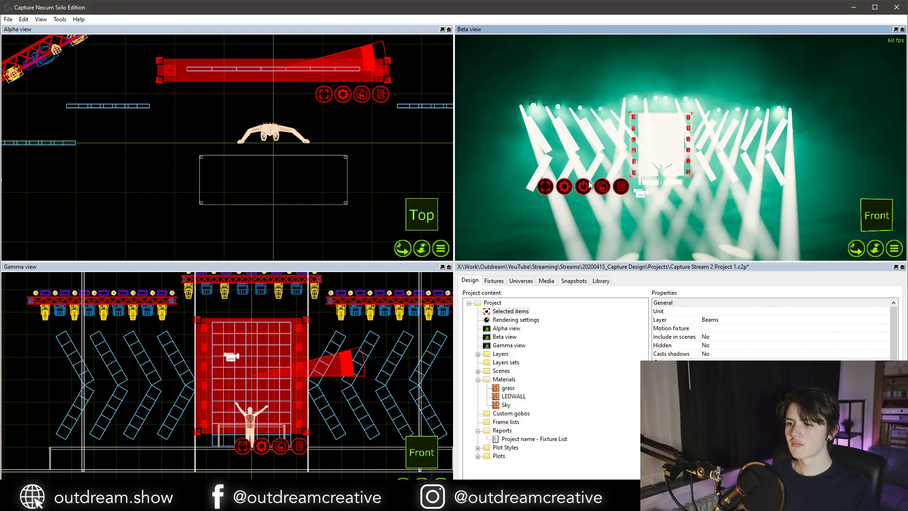
pyautogui.click(586, 186)
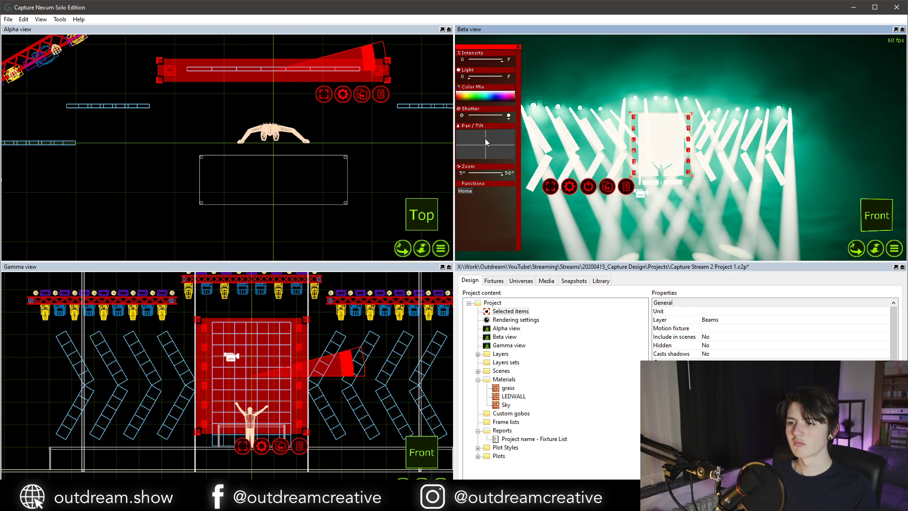
pyautogui.click(594, 106)
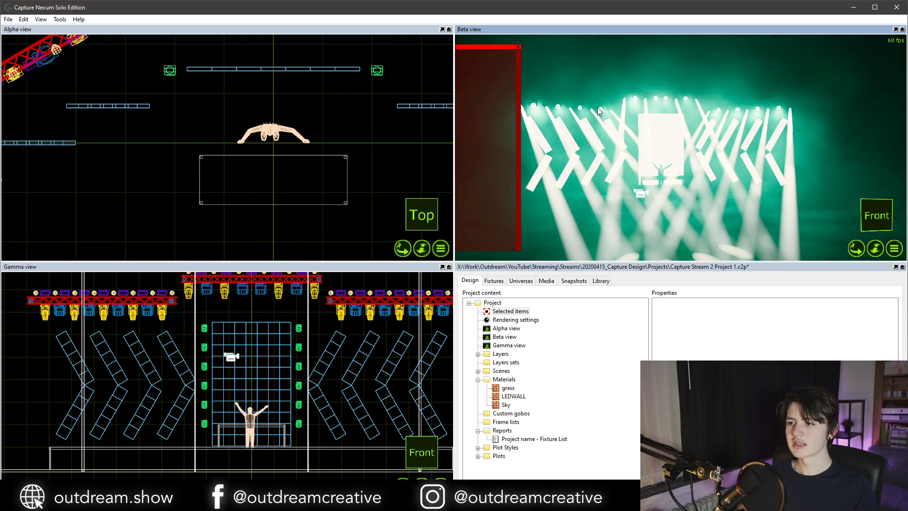
pyautogui.click(597, 107)
pyautogui.moveTo(500, 59); pyautogui.dragTo(399, 59)
pyautogui.click(636, 87)
pyautogui.click(622, 95)
pyautogui.doubleClick(623, 95)
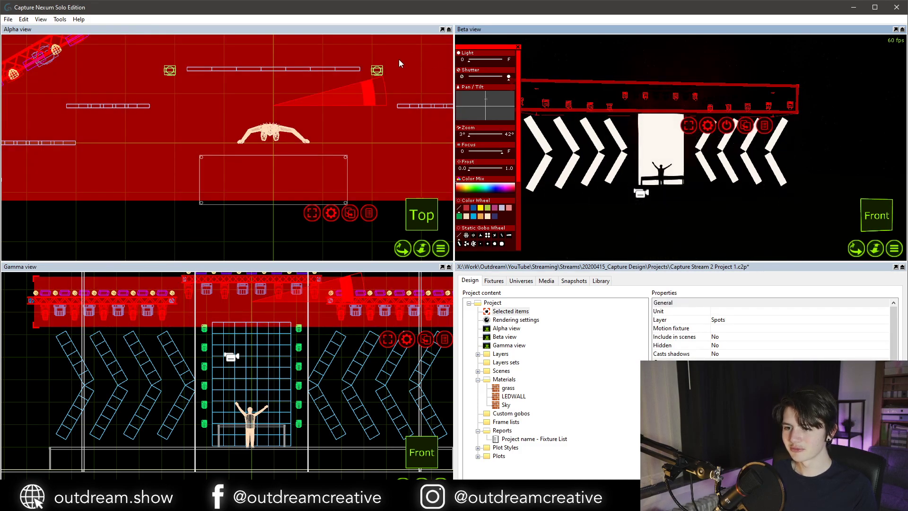
# Select all BeamWashes beside the LED wall, narrow their zoom to the minimum and tilt their beams toward the audience.
pyautogui.press('Escape')
pyautogui.click(298, 327)
pyautogui.doubleClick(298, 327)
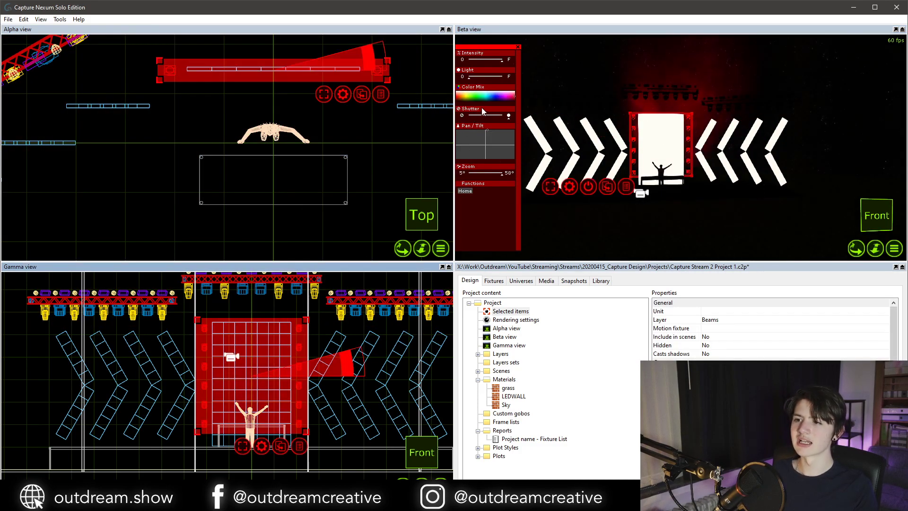
pyautogui.moveTo(483, 174); pyautogui.dragTo(409, 165)
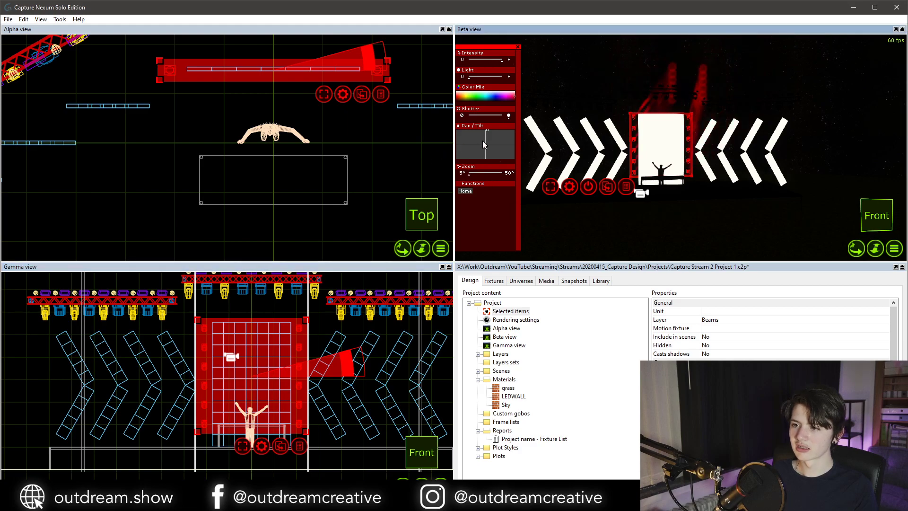
pyautogui.moveTo(482, 140)
pyautogui.mouseDown()
pyautogui.moveTo(492, 161)
pyautogui.moveTo(485, 157)
pyautogui.mouseUp()
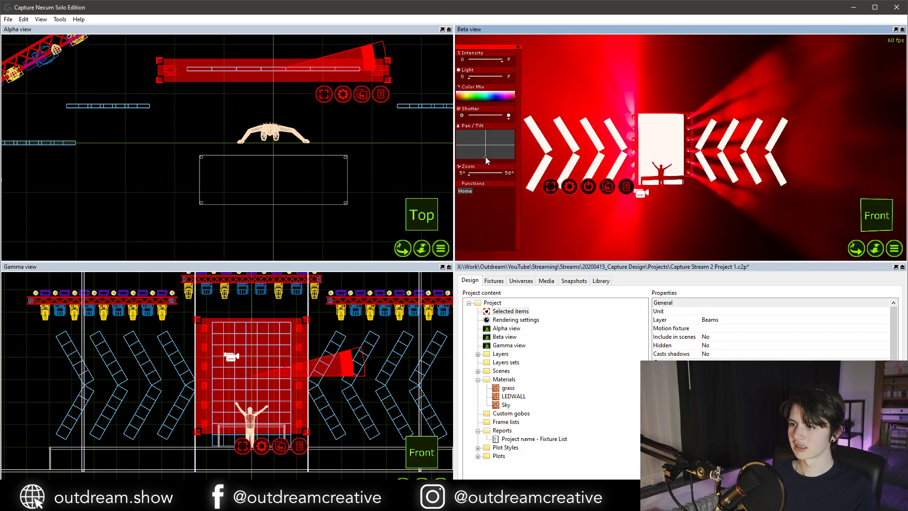
# Try the widest zoom on the topmost BeamWash beside the LED wall.
pyautogui.press('Escape')
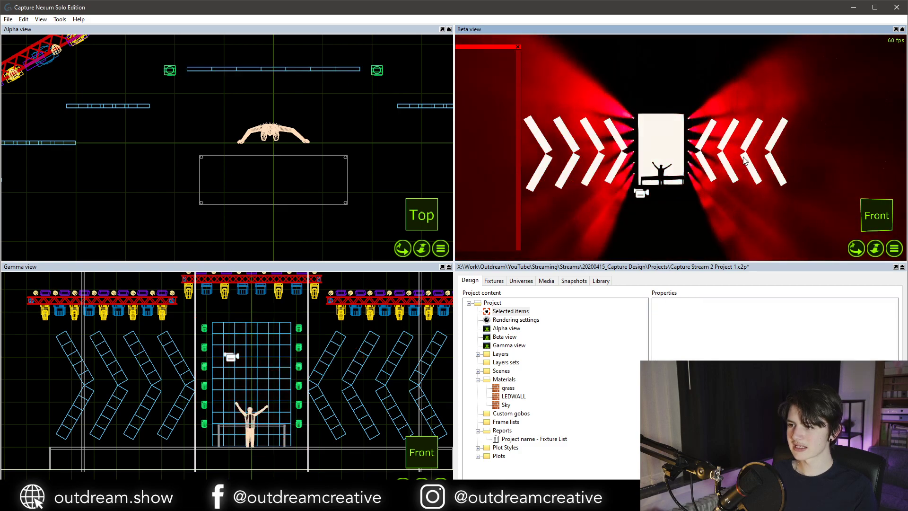
pyautogui.moveTo(615, 156); pyautogui.dragTo(686, 156, button='middle')
pyautogui.moveTo(804, 142); pyautogui.dragTo(715, 130, button='middle')
pyautogui.scroll(3, 698, 126)
pyautogui.click(686, 117)
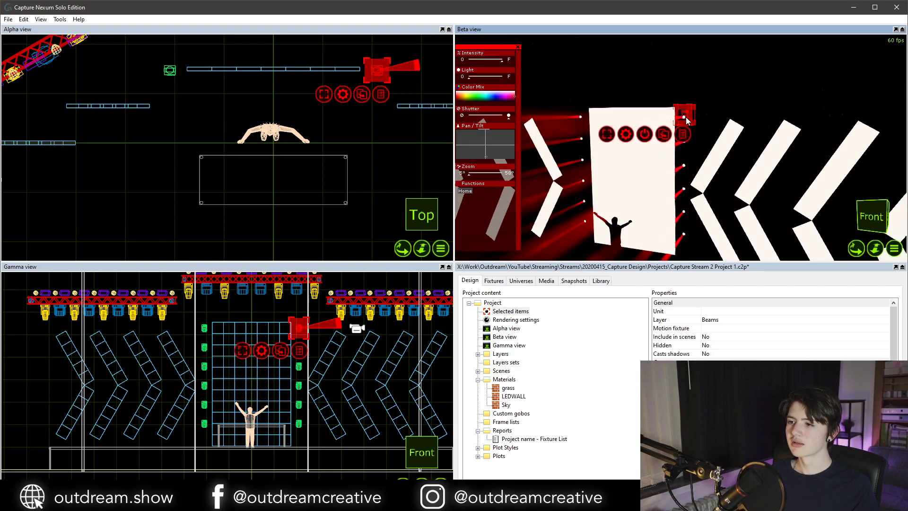
pyautogui.moveTo(487, 176); pyautogui.dragTo(543, 175)
# Examine the BeamWash column beside the LED wall up close from several angles.
pyautogui.moveTo(628, 167); pyautogui.dragTo(633, 146, button='middle')
pyautogui.scroll(2, 629, 166)
pyautogui.press('Escape')
pyautogui.moveTo(681, 177); pyautogui.dragTo(718, 118, button='middle')
pyautogui.scroll(-4, 691, 182)
pyautogui.scroll(4, 681, 195)
pyautogui.click(720, 79)
pyautogui.scroll(6, 719, 78)
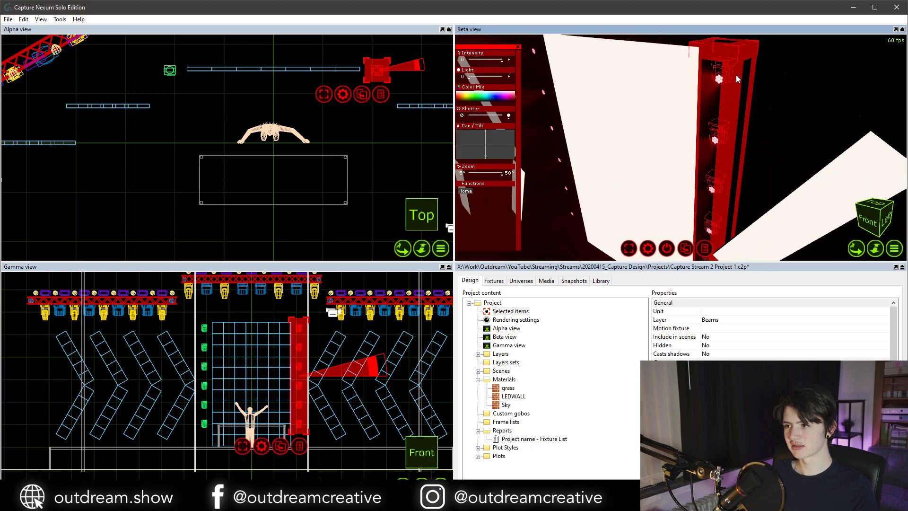
pyautogui.scroll(-6, 704, 87)
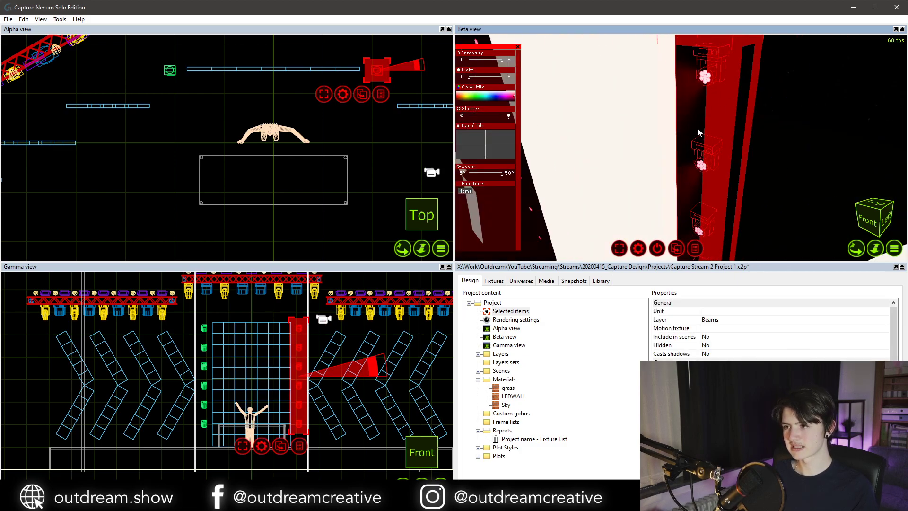
pyautogui.scroll(-5, 698, 130)
pyautogui.press('Escape')
# Search the library for "spikie" and replace all BeamWashes beside the LED wall with the Robe Robin Spikie.
pyautogui.click(602, 281)
pyautogui.click(553, 300)
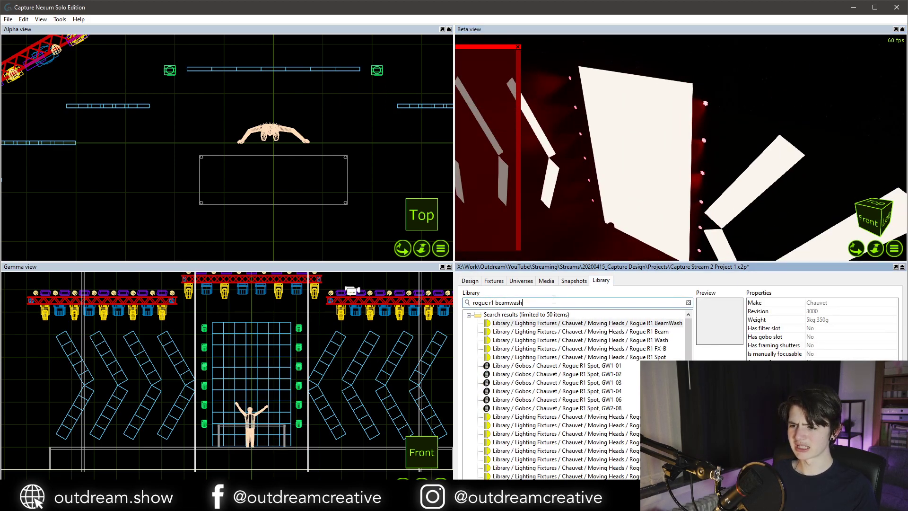
pyautogui.hotkey('ctrl', 'a')
pyautogui.write('spikie')
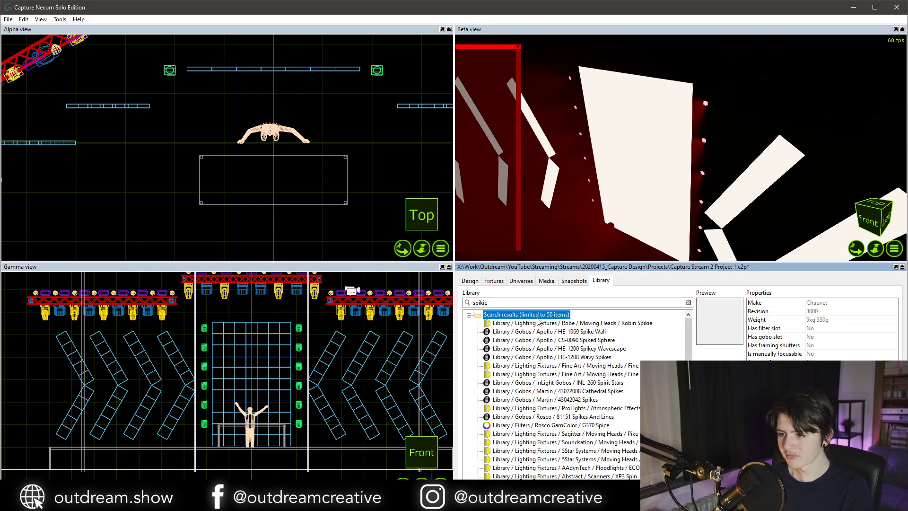
pyautogui.moveTo(536, 326); pyautogui.dragTo(707, 99)
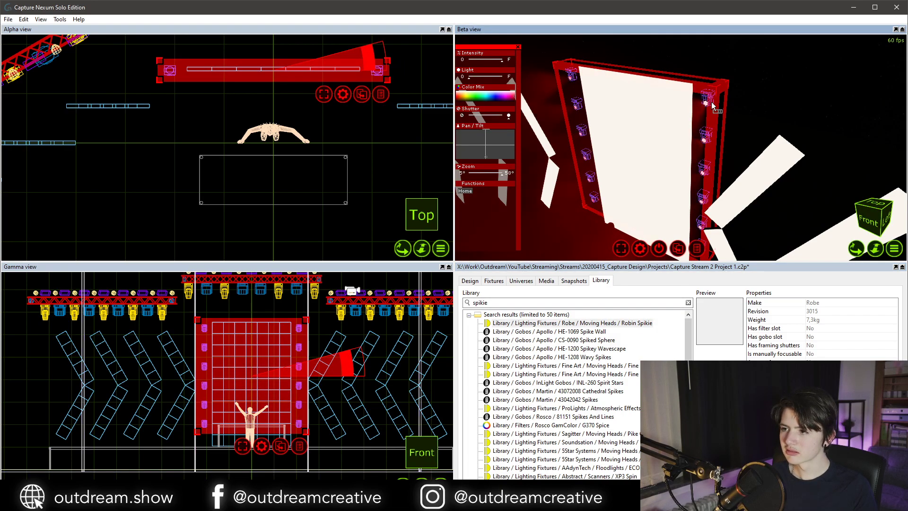
pyautogui.press('Return')
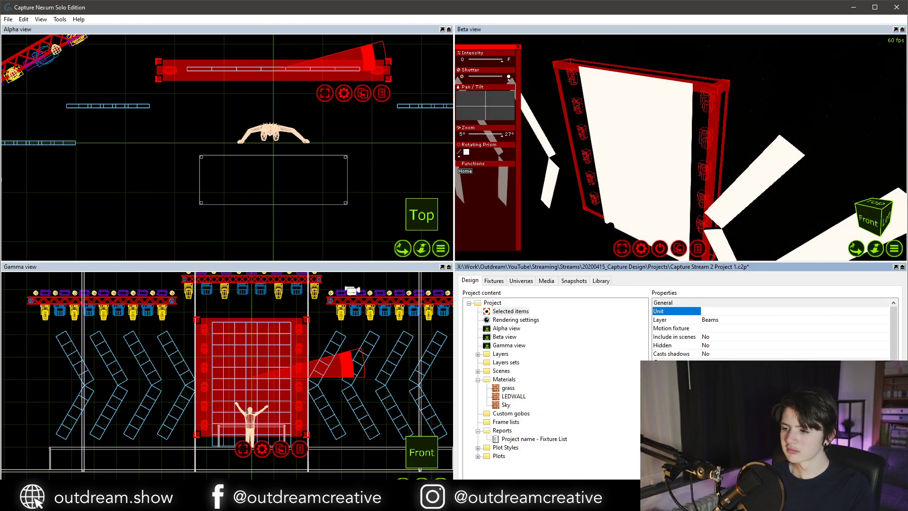
# Tilt all Robin Spikies beside the LED wall so their beams point forward toward the audience.
pyautogui.scroll(4, 766, 369)
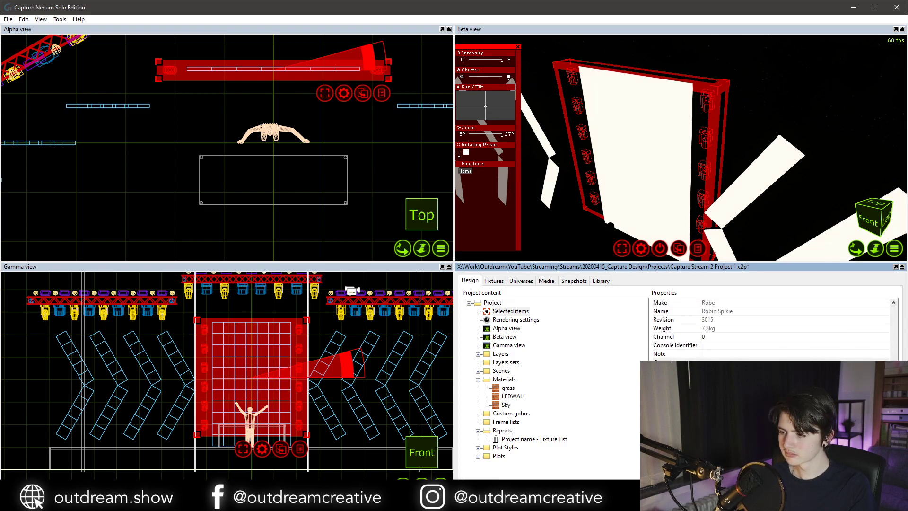
pyautogui.moveTo(488, 94); pyautogui.dragTo(455, 97)
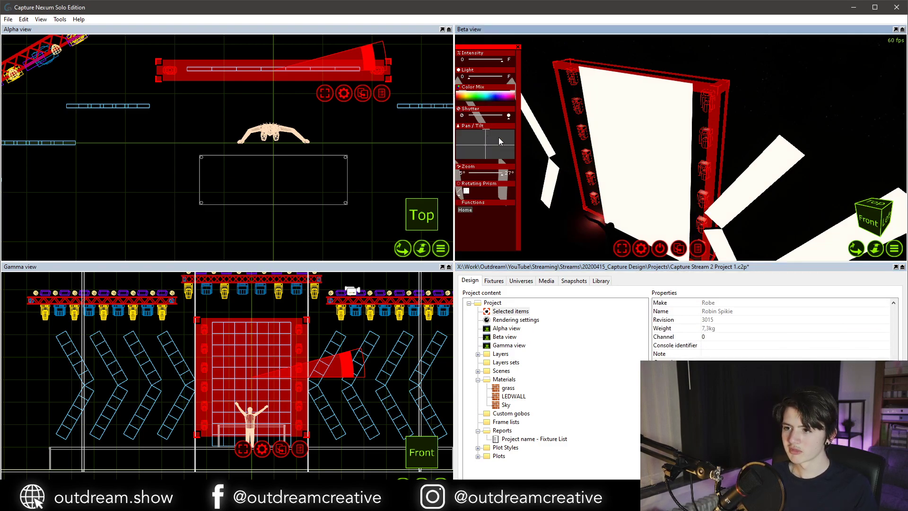
pyautogui.moveTo(483, 138)
pyautogui.mouseDown()
pyautogui.moveTo(481, 130)
pyautogui.moveTo(487, 154)
pyautogui.mouseUp()
pyautogui.moveTo(614, 189); pyautogui.dragTo(669, 155, button='middle')
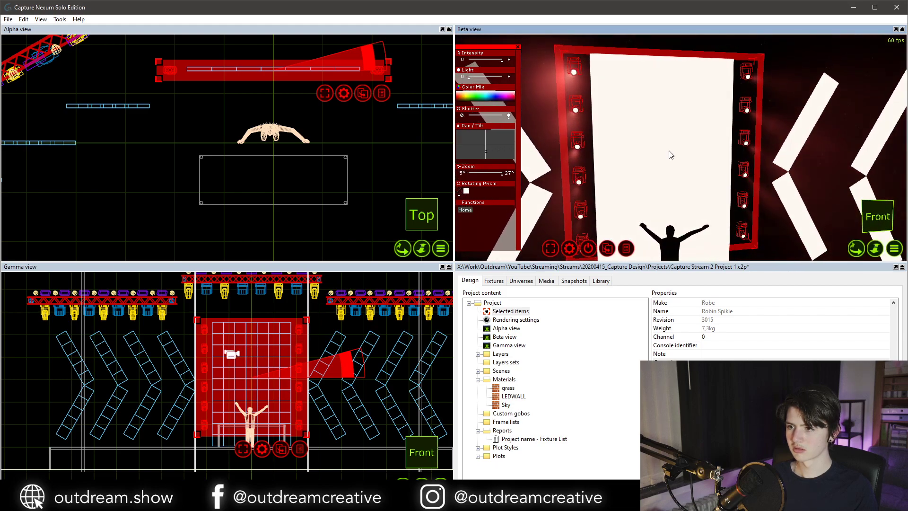
pyautogui.scroll(-4, 668, 154)
pyautogui.press('f')
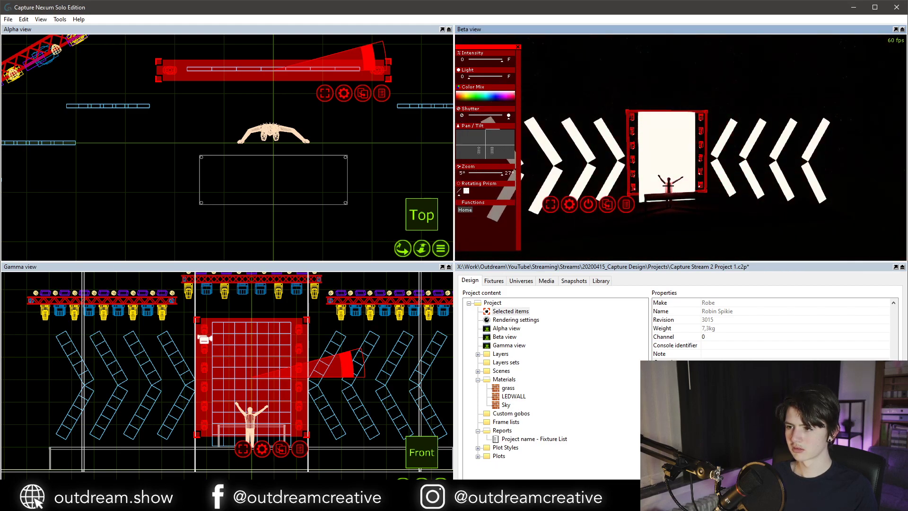
pyautogui.moveTo(491, 152); pyautogui.dragTo(486, 152)
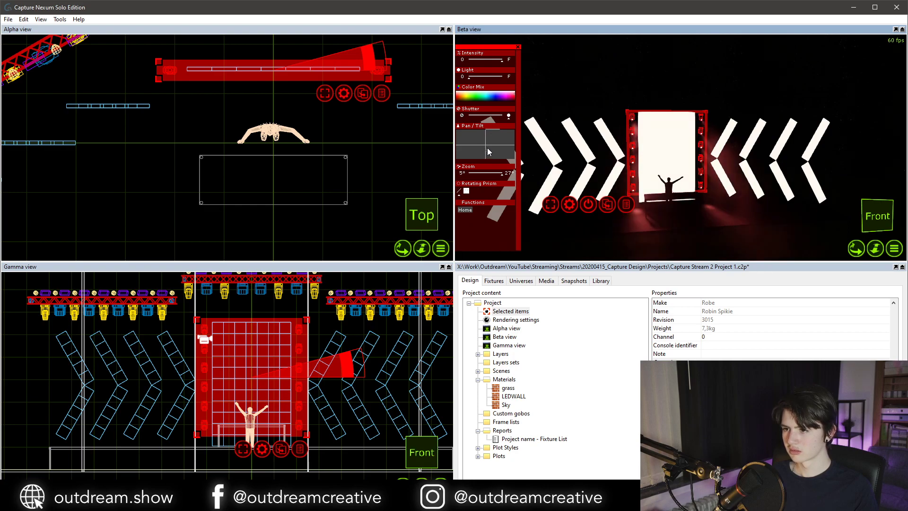
# Set the Spikies' colour mix to white, then close the fixture controls and clear the selection.
pyautogui.moveTo(595, 166); pyautogui.dragTo(612, 147, button='middle')
pyautogui.moveTo(466, 97)
pyautogui.mouseDown()
pyautogui.moveTo(487, 97)
pyautogui.moveTo(430, 83)
pyautogui.mouseUp()
pyautogui.click(547, 123)
pyautogui.moveTo(547, 123); pyautogui.dragTo(597, 155, button='middle')
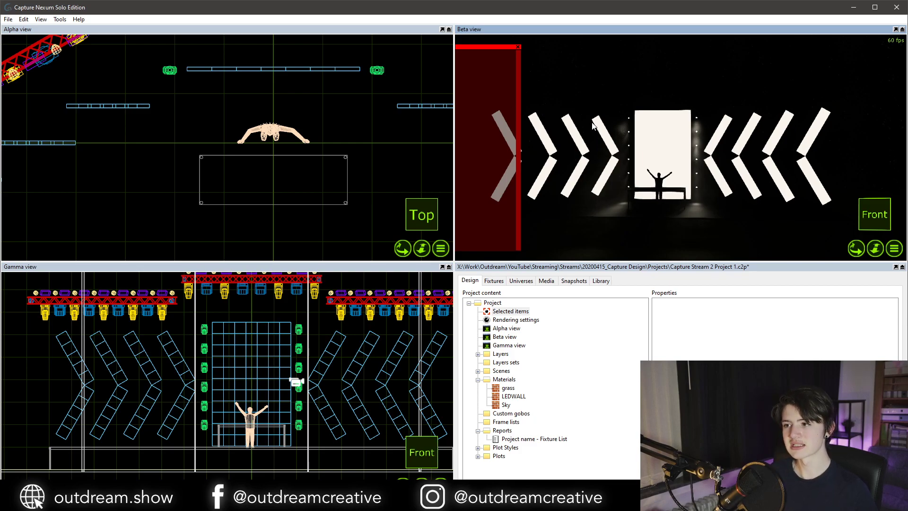
pyautogui.click(517, 44)
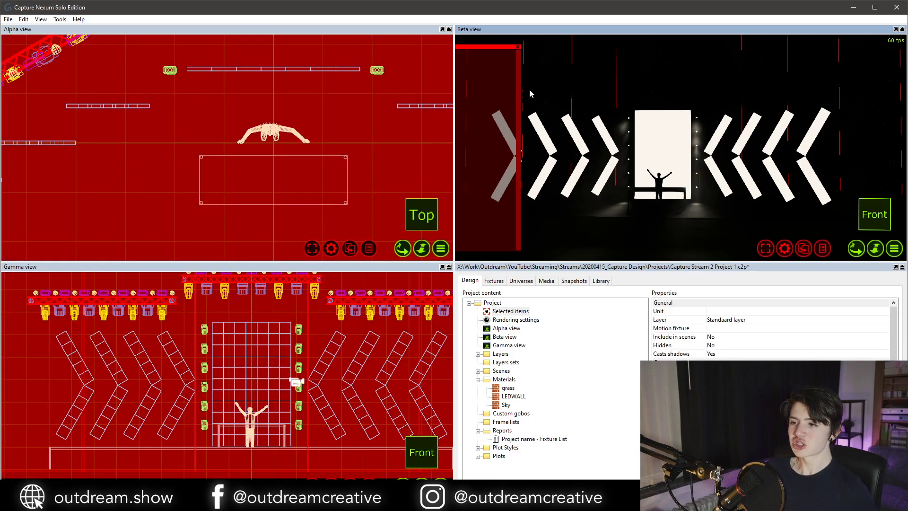
pyautogui.click(566, 76)
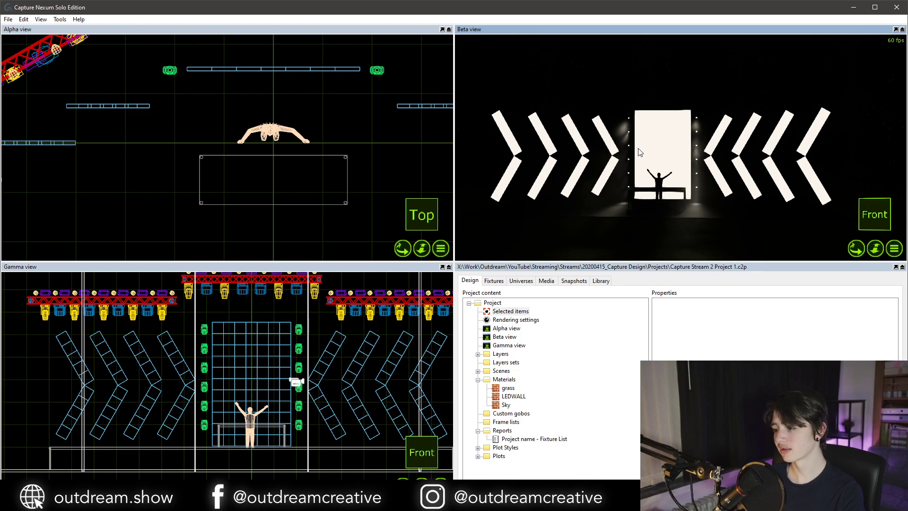
# Copy one column of Spikies and place the duplicate beyond the outer angled LED strips in the front view.
pyautogui.click(301, 353)
pyautogui.scroll(-2, 271, 338)
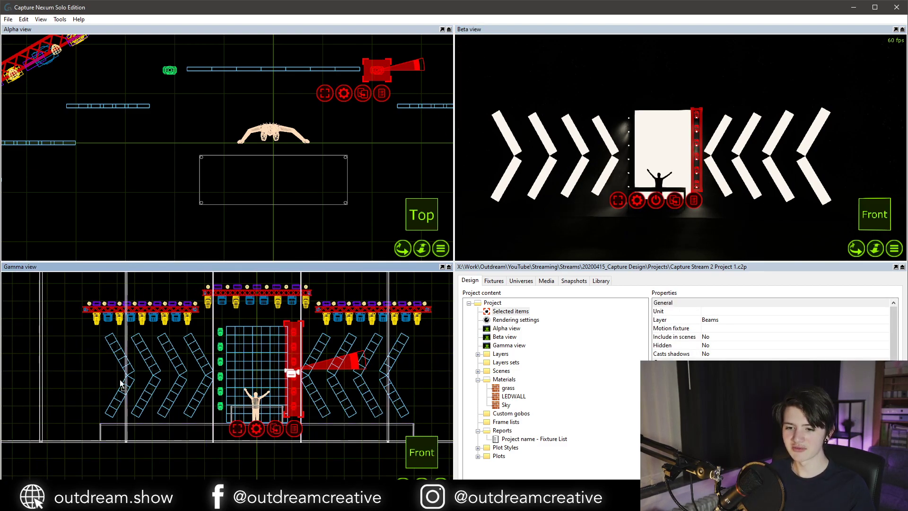
pyautogui.hotkey('ctrl', 'v')
pyautogui.moveTo(84, 368); pyautogui.dragTo(77, 367)
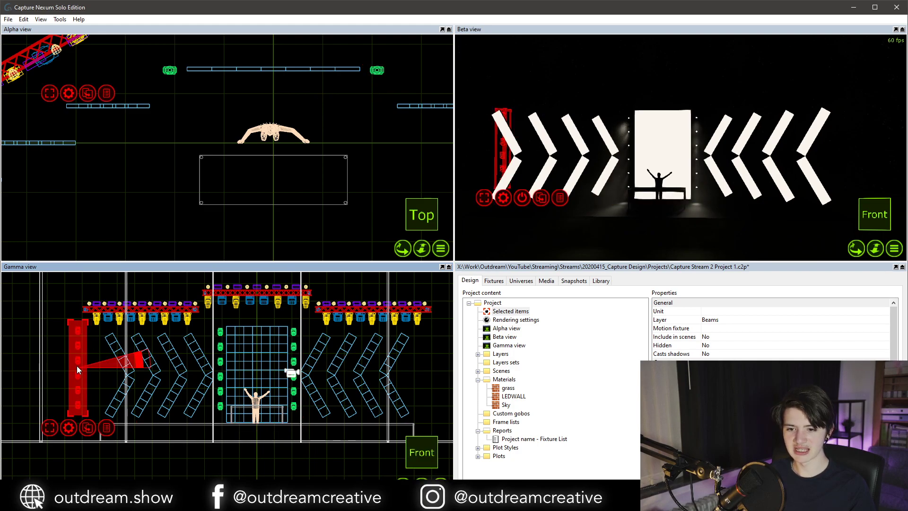
# Delete the upper Spikies of the duplicated column, keeping only the lowest one.
pyautogui.click(76, 365)
pyautogui.click(75, 356)
pyautogui.moveTo(63, 316); pyautogui.dragTo(101, 379)
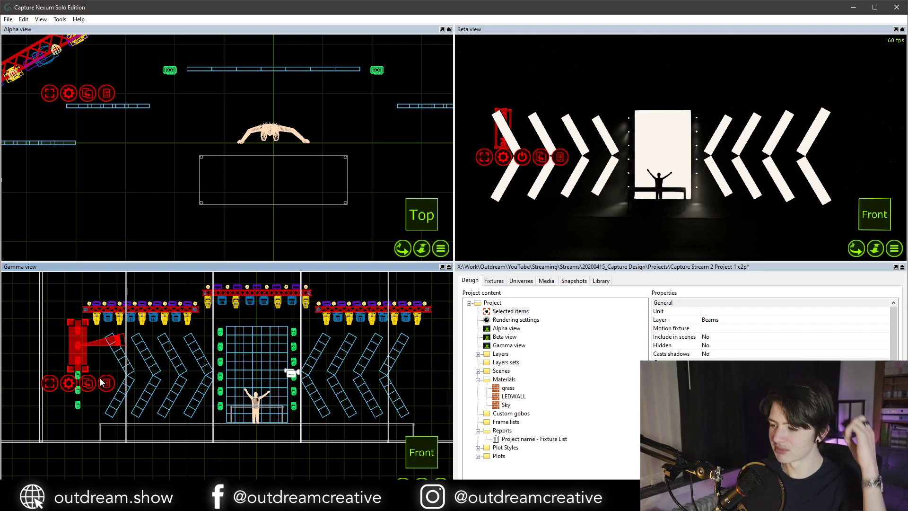
pyautogui.moveTo(65, 361); pyautogui.dragTo(87, 399)
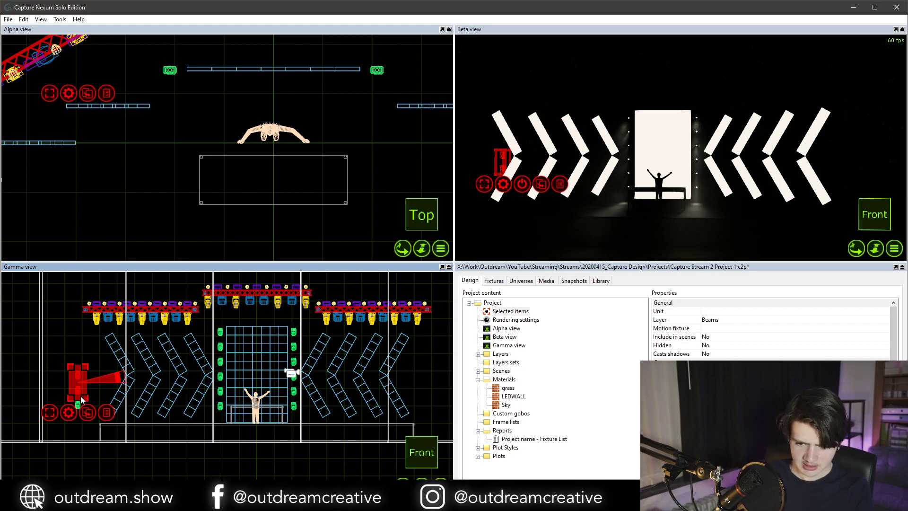
pyautogui.press('Delete')
# Move the remaining Spikie inward to the foot of the inner angled LED strips, just above the stage floor.
pyautogui.click(78, 403)
pyautogui.moveTo(76, 403); pyautogui.dragTo(177, 413)
pyautogui.scroll(6, 181, 404)
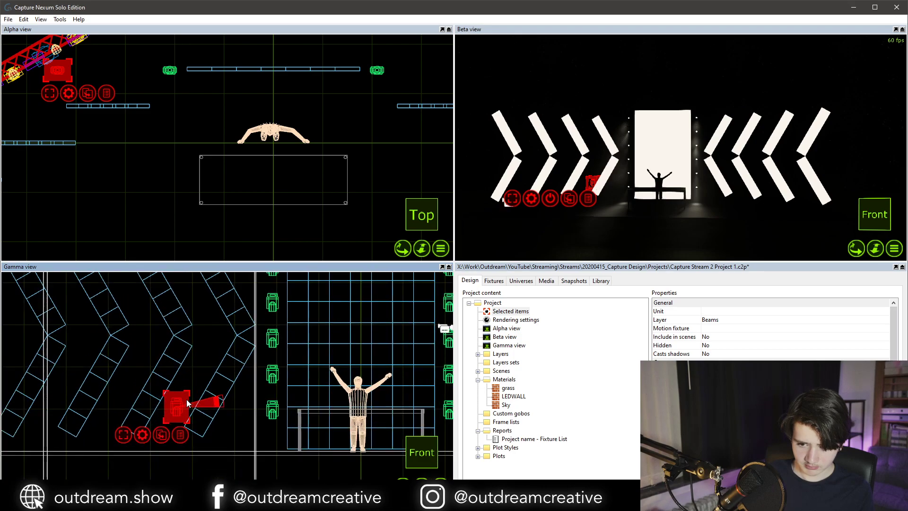
# Try cloning the lowest Spikie once with an X offset of 0,5 m and a Y offset of 0,5 m.
pyautogui.hotkey('ctrl', 'd')
pyautogui.click(191, 385)
pyautogui.click(194, 378)
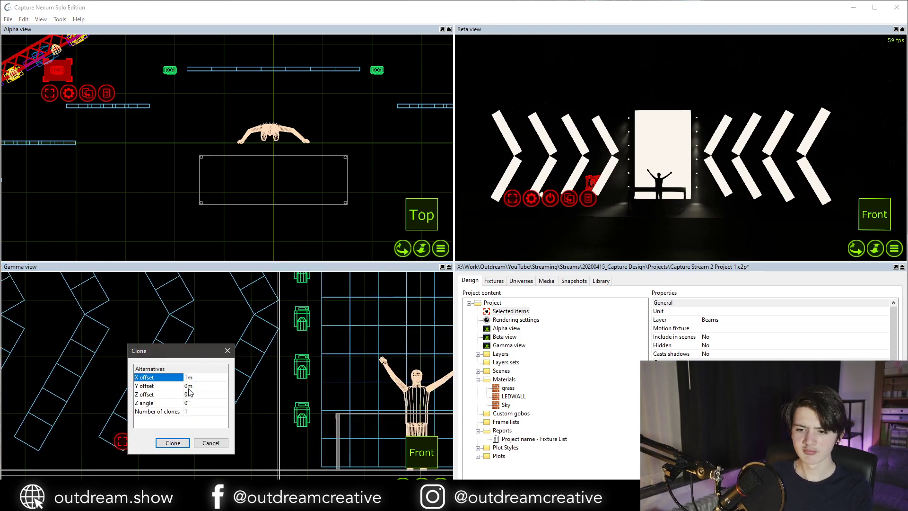
pyautogui.write('0,5')
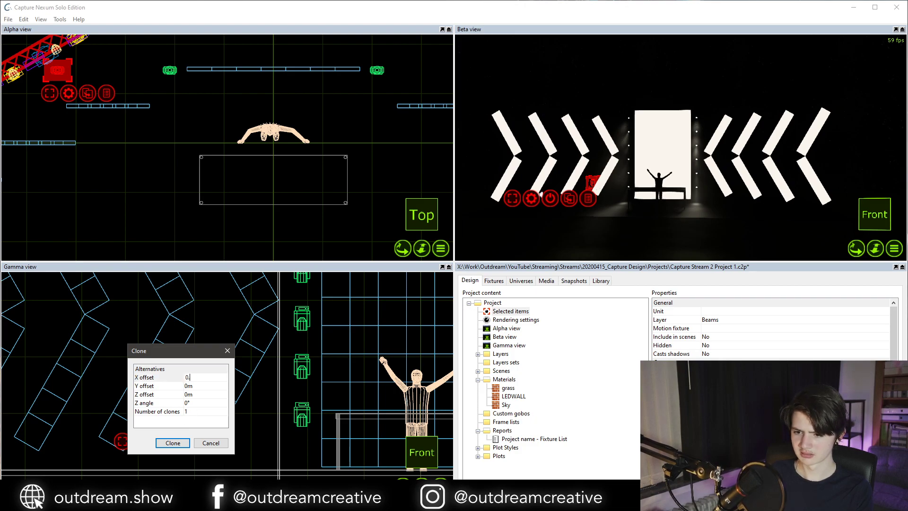
pyautogui.press('Return')
pyautogui.press('Down')
pyautogui.write('0,5')
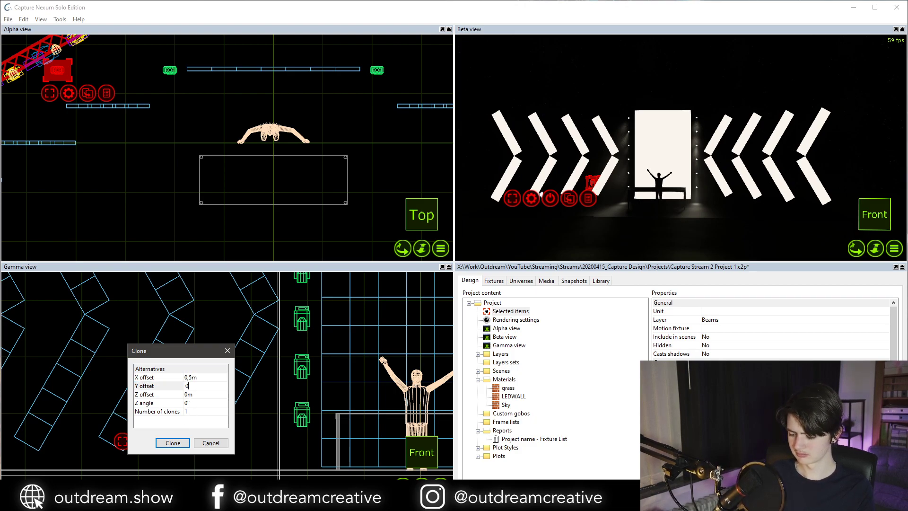
pyautogui.press('Return')
pyautogui.click(174, 443)
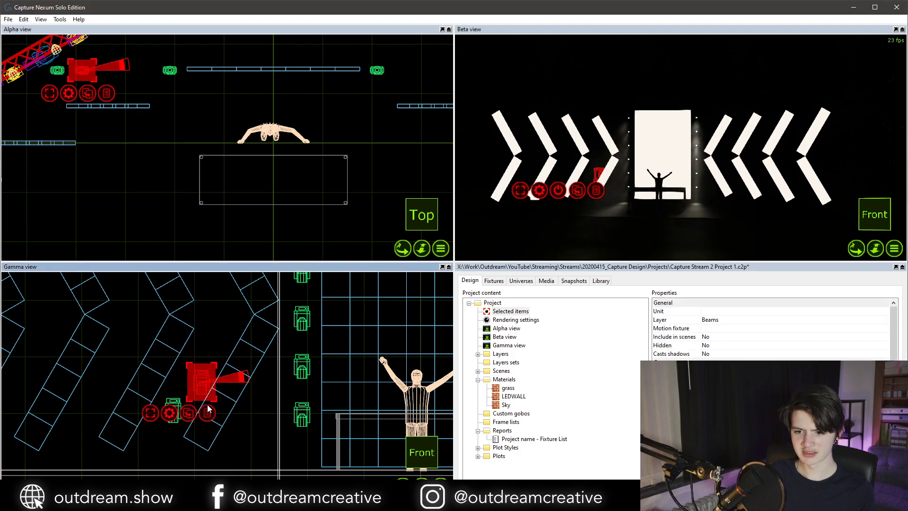
pyautogui.hotkey('ctrl', 'z')
# Try cloning the lowest Spikie twice in a row with an X offset of 0,5 m and a Y offset of 0,8 m.
pyautogui.click(181, 403)
pyautogui.hotkey('ctrl', 'd')
pyautogui.click(193, 390)
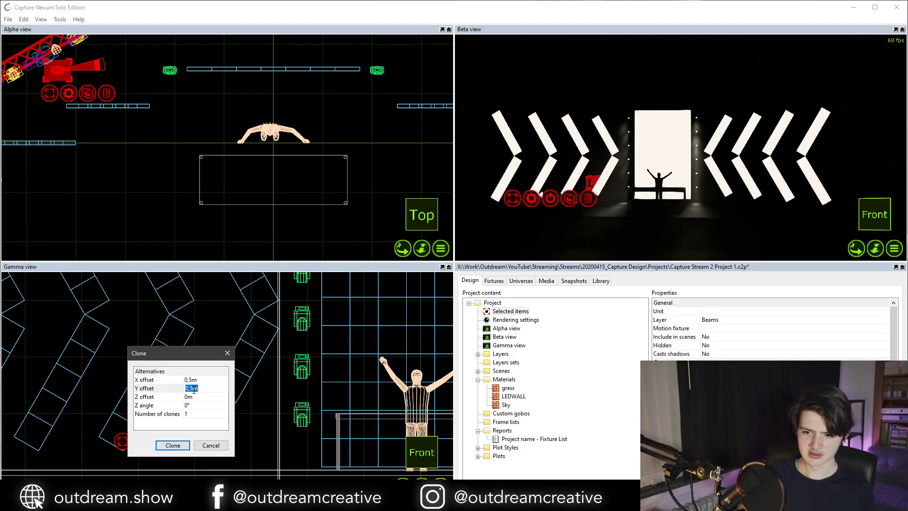
pyautogui.write('0,8')
pyautogui.press('Return')
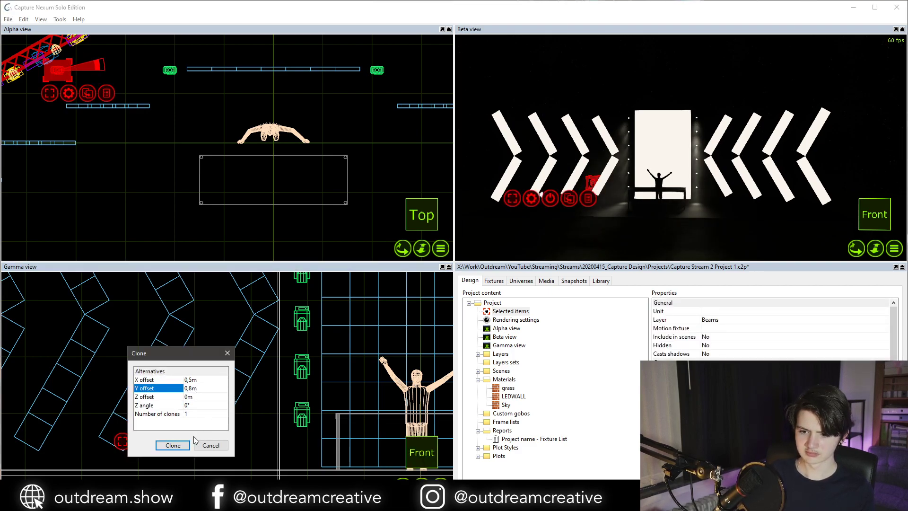
pyautogui.click(182, 443)
pyautogui.hotkey('ctrl', 'd')
pyautogui.press('Return')
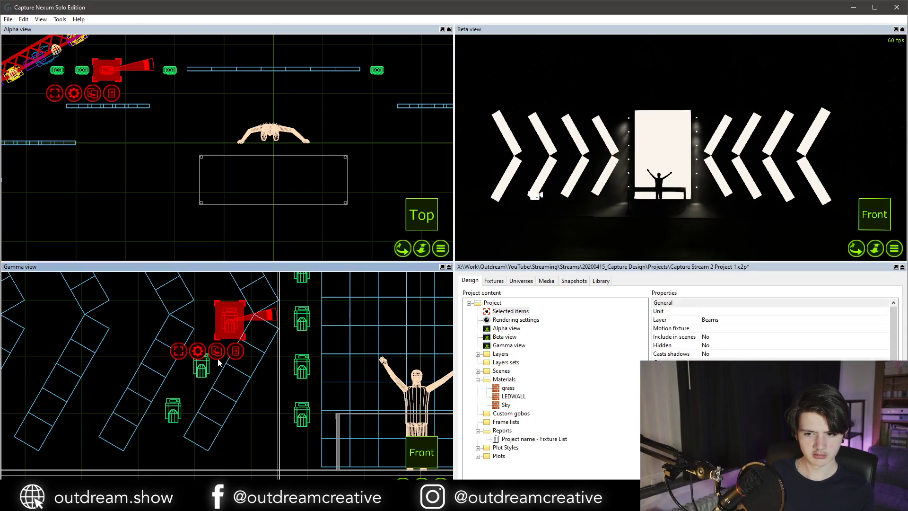
pyautogui.hotkey('ctrl', 'z')
pyautogui.hotkey('ctrl', 'z')
# Try cloning the lowest Spikie with an X offset of 0,4 m and a Y offset of 0,8 m.
pyautogui.click(177, 413)
pyautogui.hotkey('ctrl', 'd')
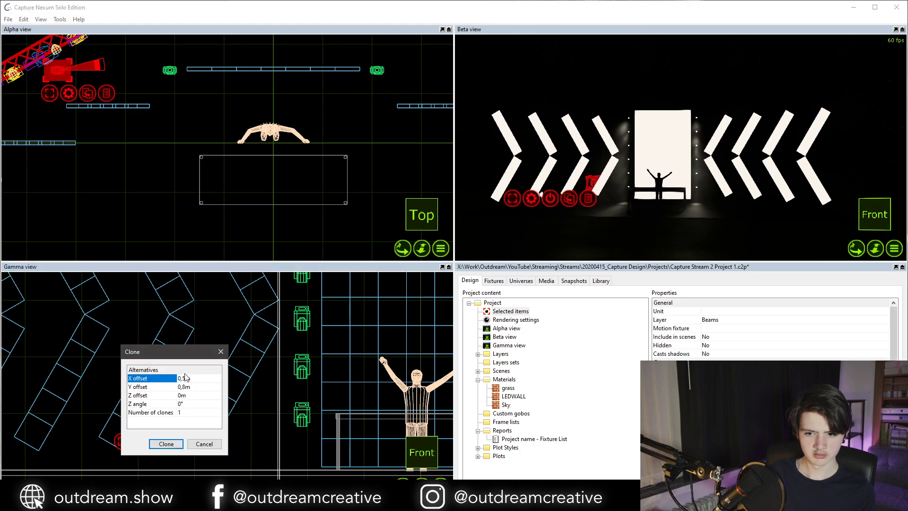
pyautogui.click(184, 378)
pyautogui.write('0,4')
pyautogui.press('Return')
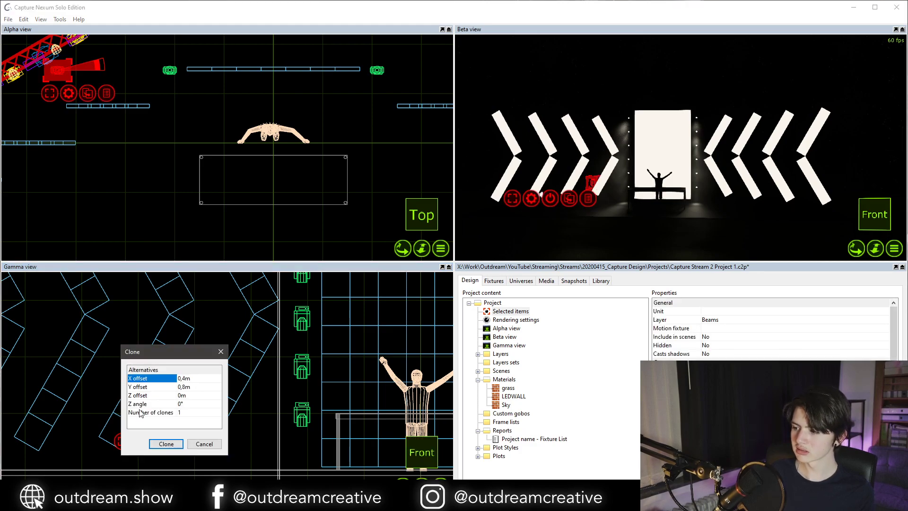
pyautogui.click(162, 444)
pyautogui.hotkey('ctrl', 'd')
pyautogui.hotkey('ctrl', 'z')
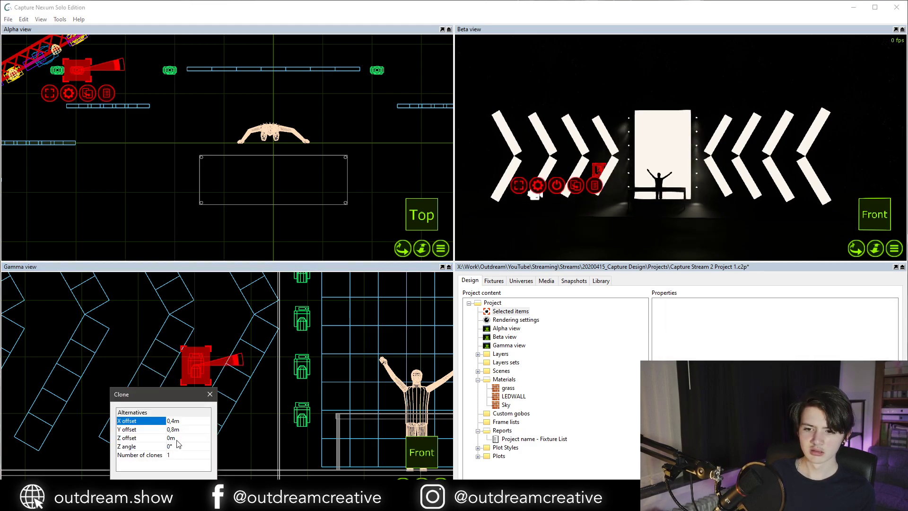
pyautogui.click(193, 482)
# Clone the lowest Spikie twice up along the lower LED strips with an X offset of 0,45 m and a Y offset of 0,8 m.
pyautogui.click(174, 411)
pyautogui.hotkey('ctrl', 'd')
pyautogui.click(182, 380)
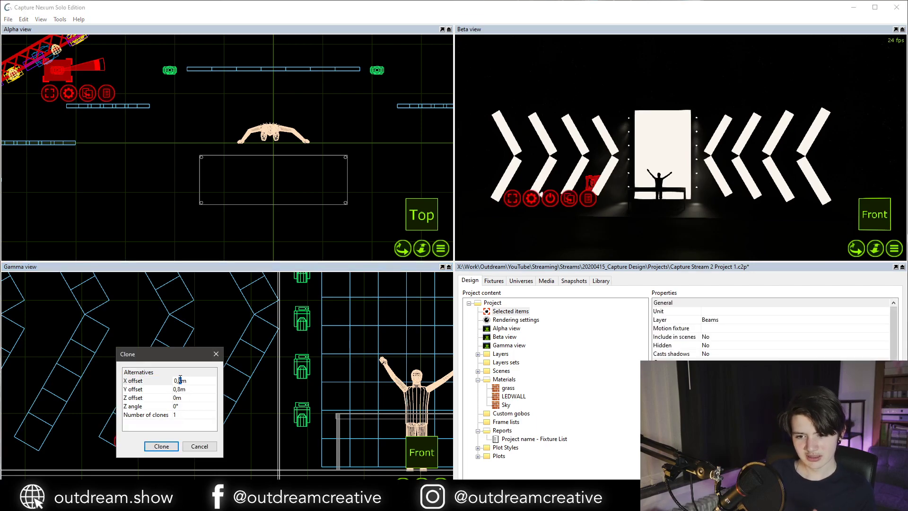
pyautogui.click(161, 445)
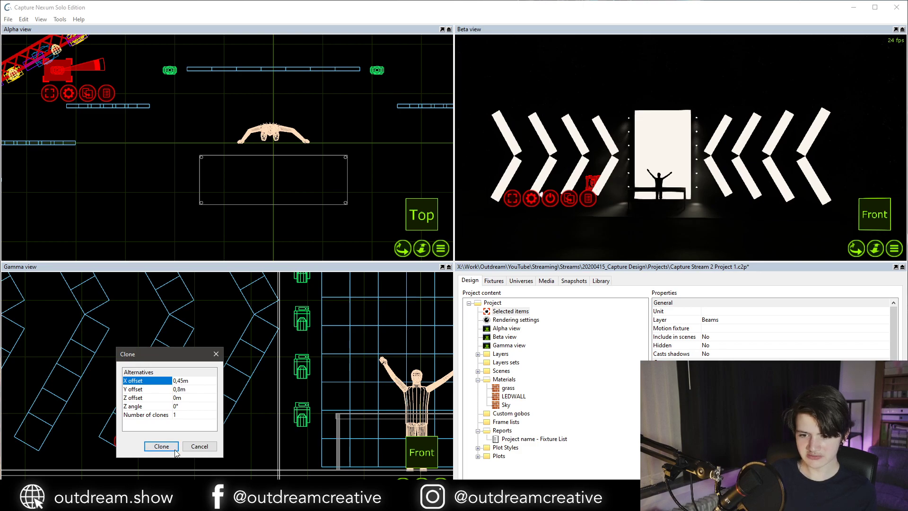
pyautogui.hotkey('ctrl', 'd')
pyautogui.click(139, 469)
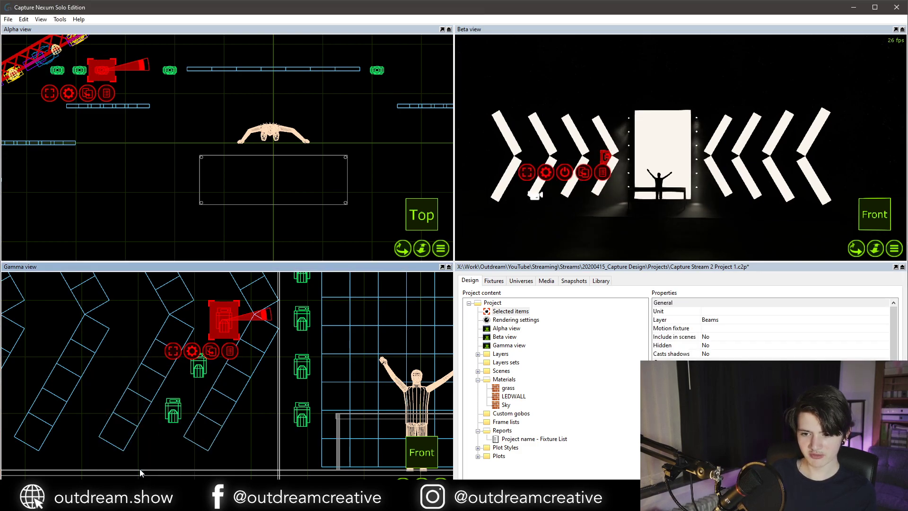
pyautogui.click(223, 373)
# Clone the Spikie at the chevron's tip twice up along the upper strips with an X offset of -0,45 m.
pyautogui.moveTo(224, 374); pyautogui.dragTo(238, 420, button='middle')
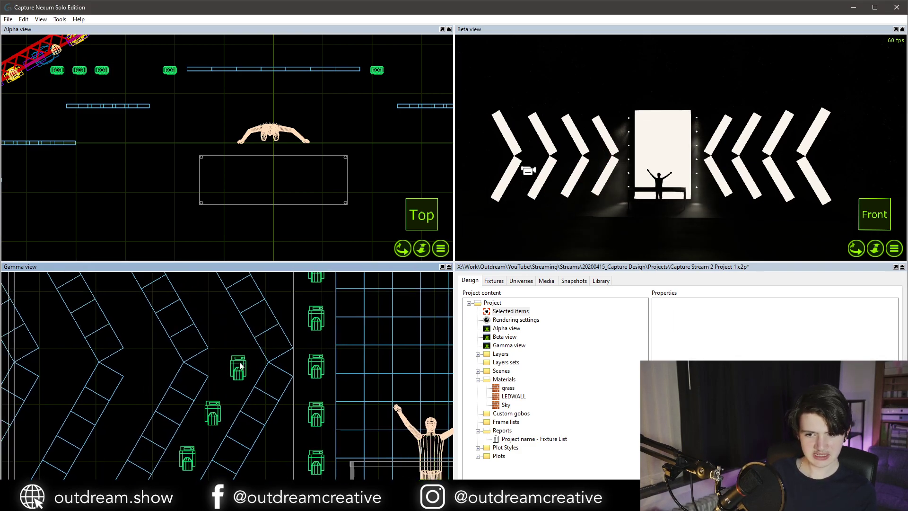
pyautogui.click(239, 366)
pyautogui.hotkey('ctrl', 'd')
pyautogui.click(250, 347)
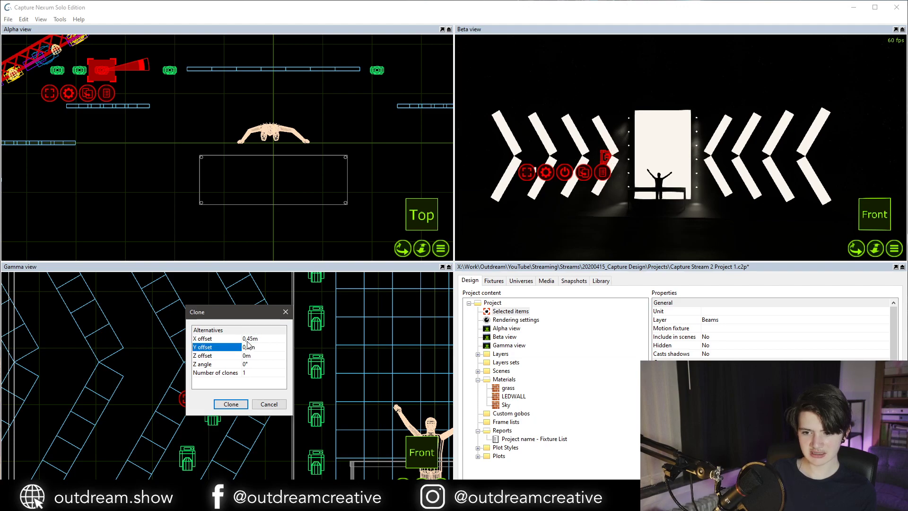
pyautogui.click(247, 338)
pyautogui.click(247, 339)
pyautogui.write('-')
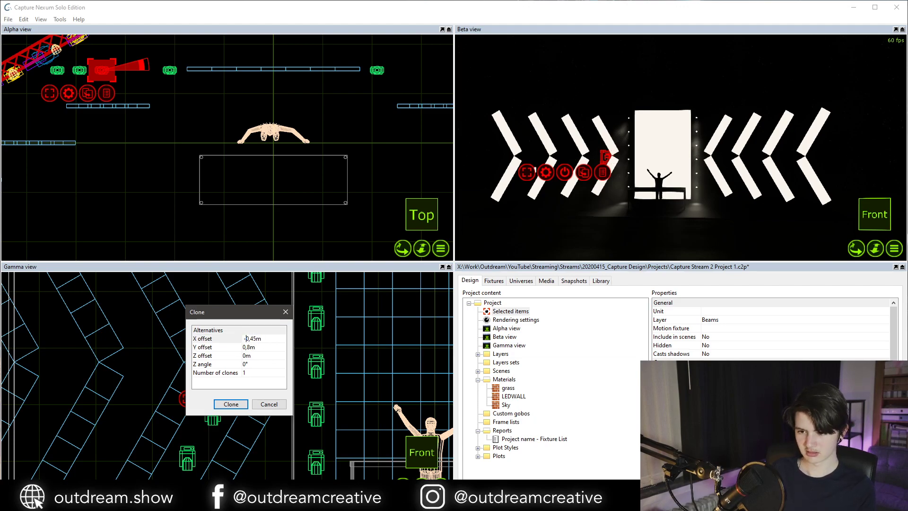
pyautogui.press('Return')
pyautogui.click(226, 445)
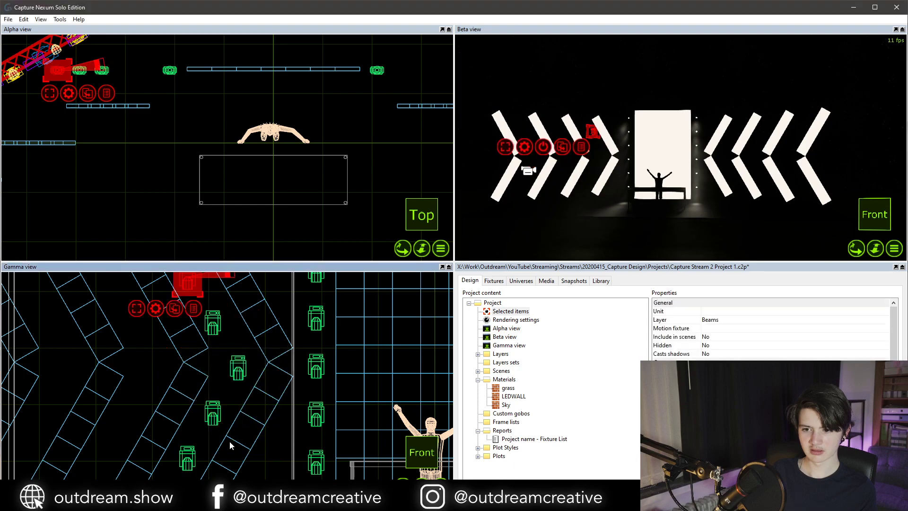
pyautogui.click(222, 399)
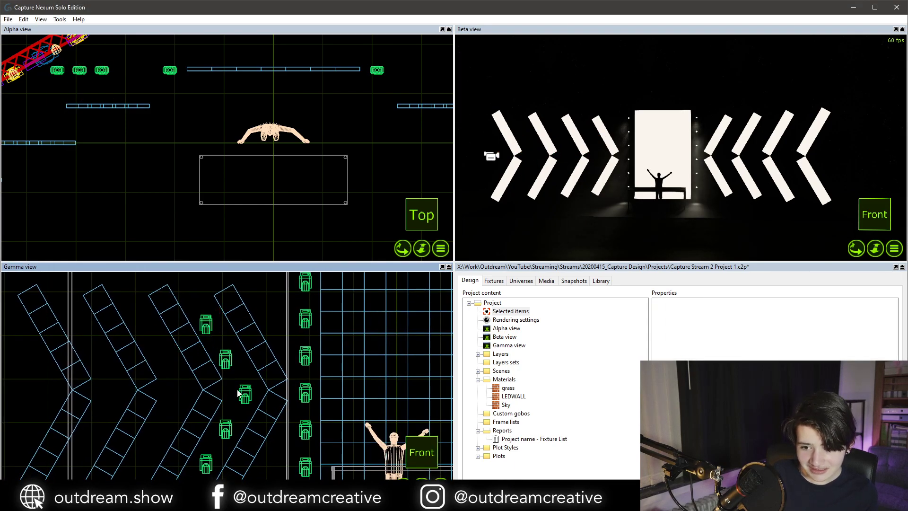
# Delete the cloned Spikies along the inner LED strips, keeping only the lowest one.
pyautogui.click(232, 423)
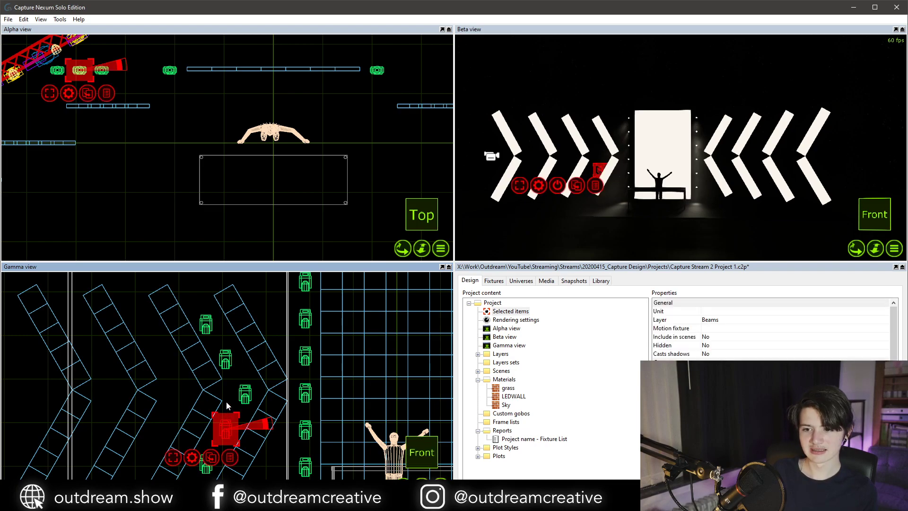
pyautogui.keyDown('ctrl'); pyautogui.doubleClick(223, 362); pyautogui.keyUp('ctrl')
pyautogui.click(253, 397)
pyautogui.click(236, 378)
pyautogui.doubleClick(228, 358)
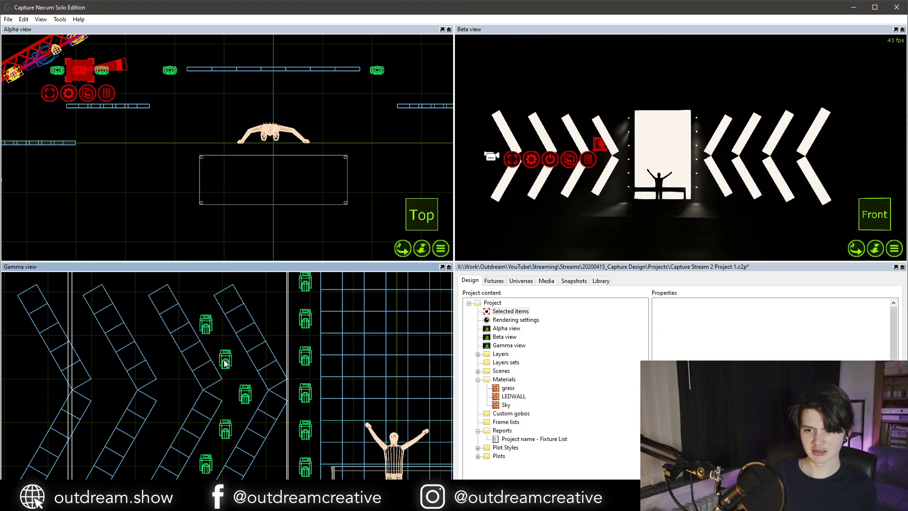
pyautogui.click(251, 397)
pyautogui.click(239, 382)
pyautogui.hotkey('ctrl', 'z')
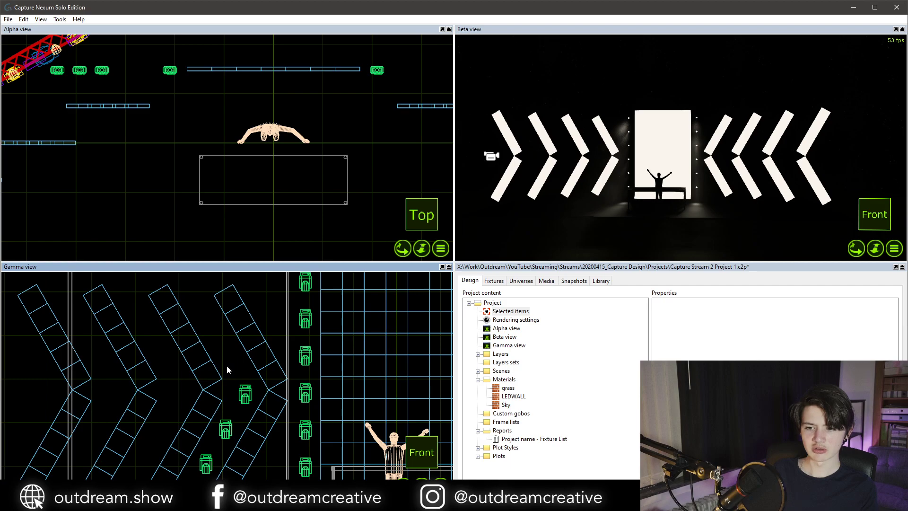
pyautogui.scroll(2, 246, 392)
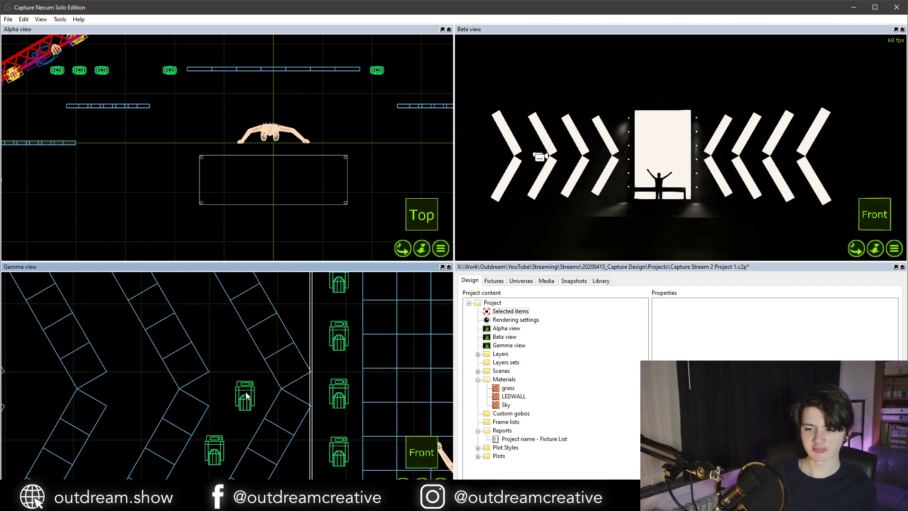
pyautogui.scroll(-2, 246, 392)
pyautogui.click(242, 391)
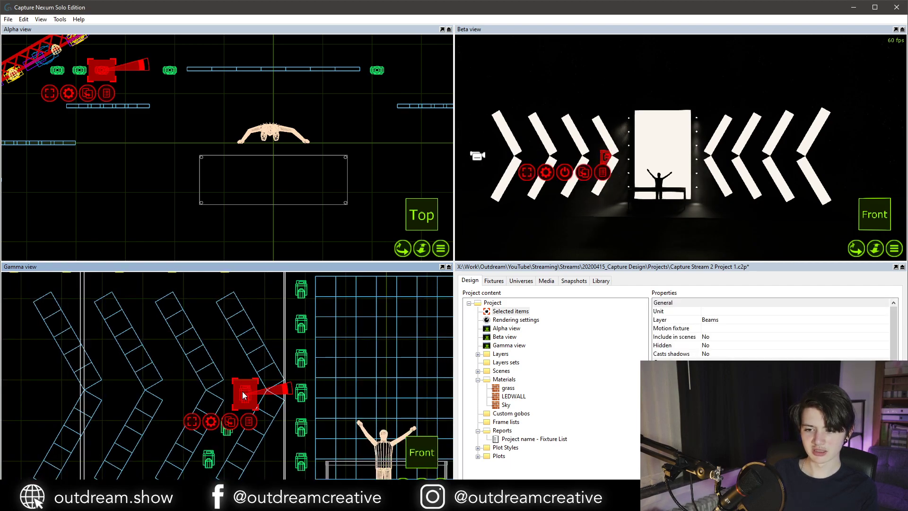
pyautogui.press('Delete')
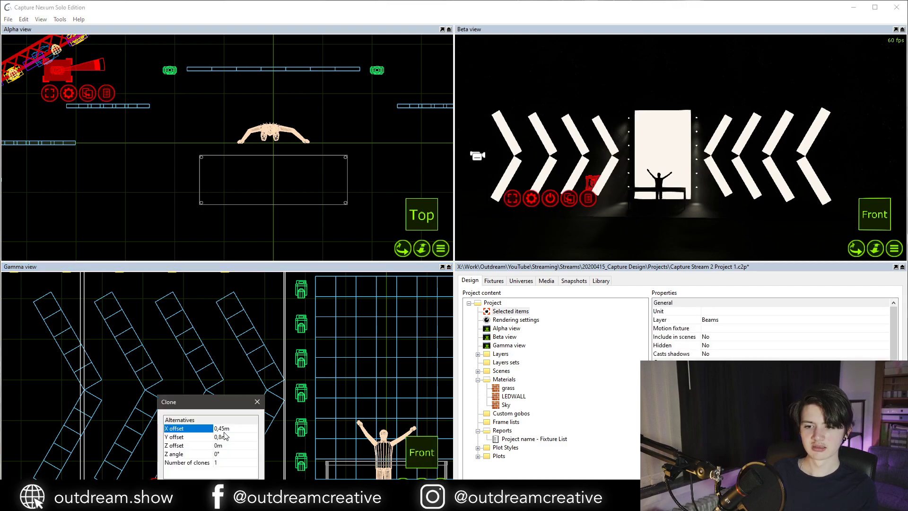
# Clone the lowest Spikie twice along the lower LED strips with an X offset of 0,45 m and a Y offset of 0,85 m.
pyautogui.click(225, 437)
pyautogui.click(221, 437)
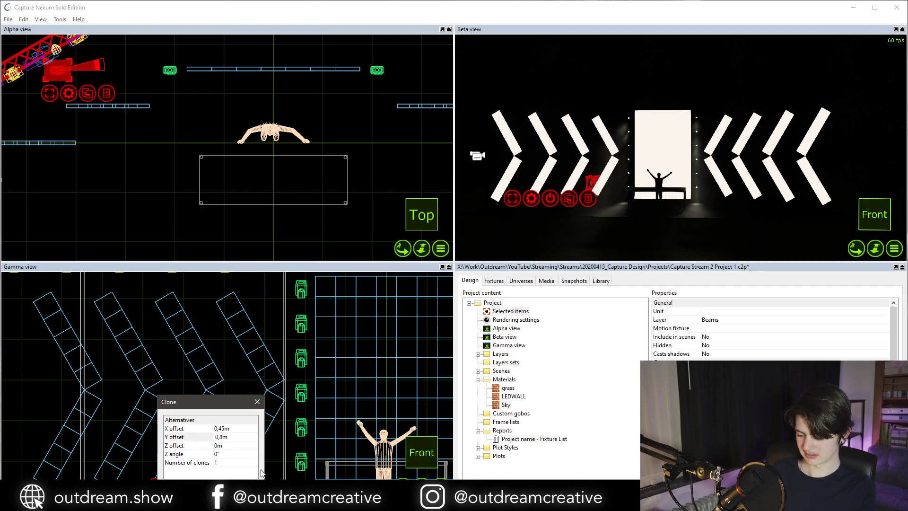
pyautogui.write('5')
pyautogui.press('Return')
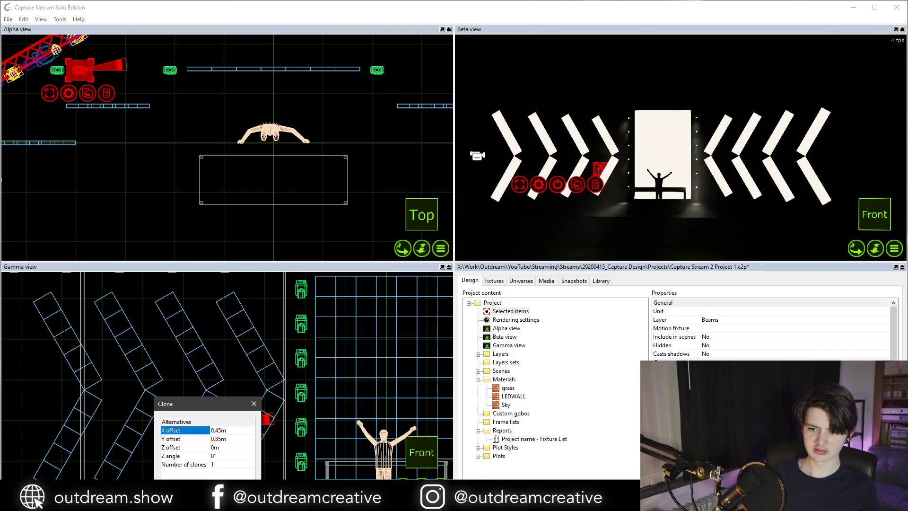
pyautogui.press('Return')
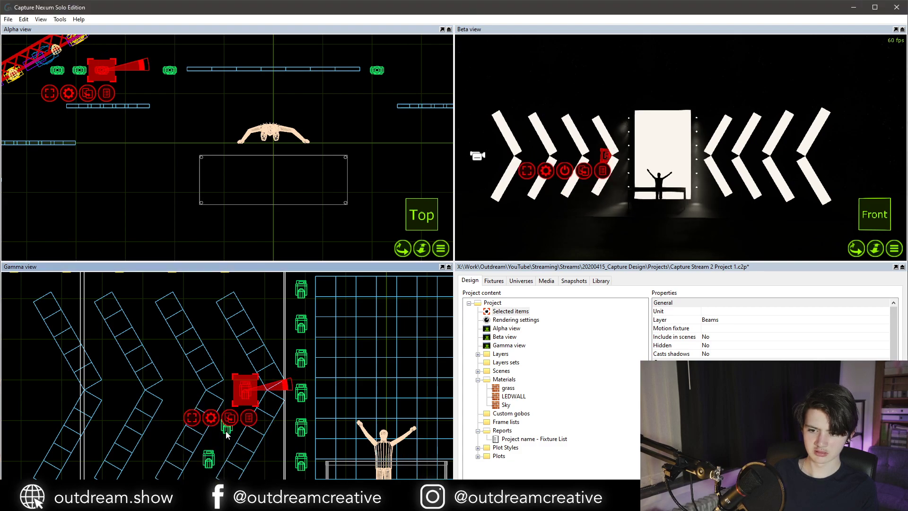
# Select all three Spikies along the lower strips, nudge them slightly downward in the front view, and clear the selection.
pyautogui.keyDown('ctrl'); pyautogui.click(227, 427); pyautogui.keyUp('ctrl')
pyautogui.keyDown('ctrl'); pyautogui.click(208, 466); pyautogui.keyUp('ctrl')
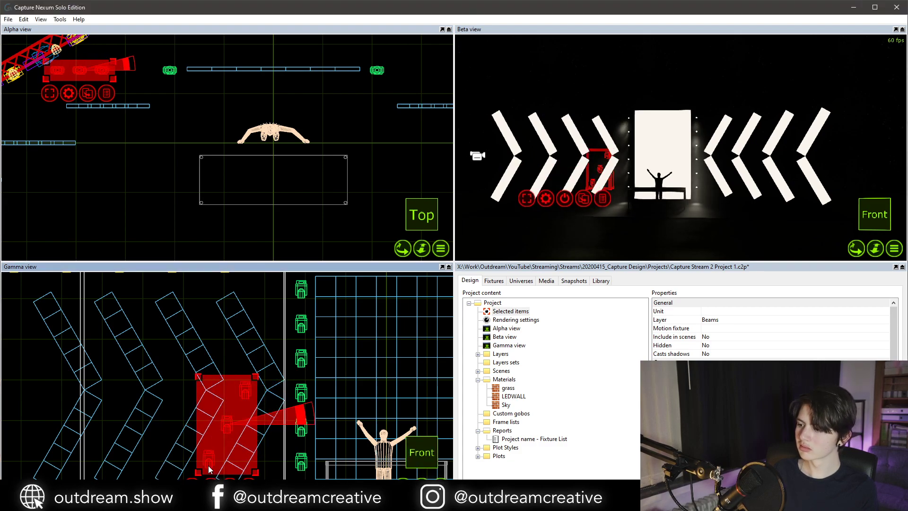
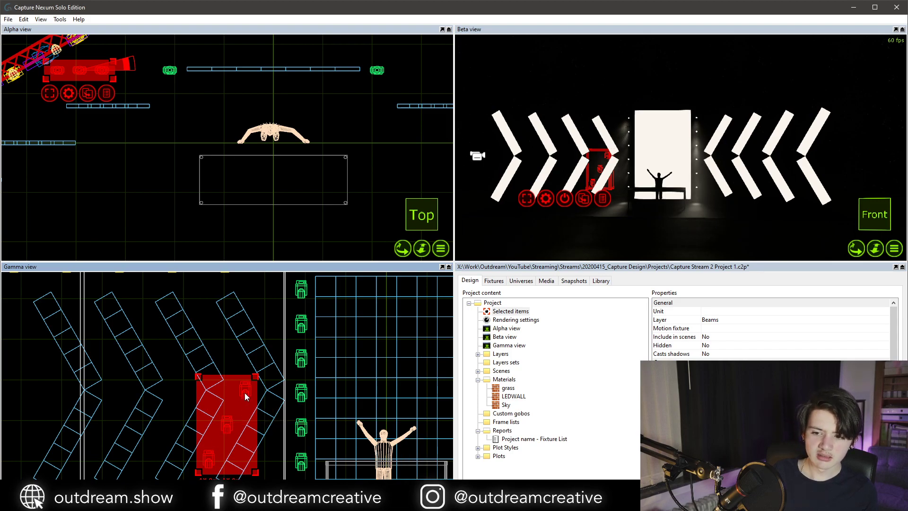
pyautogui.moveTo(245, 395); pyautogui.dragTo(243, 393)
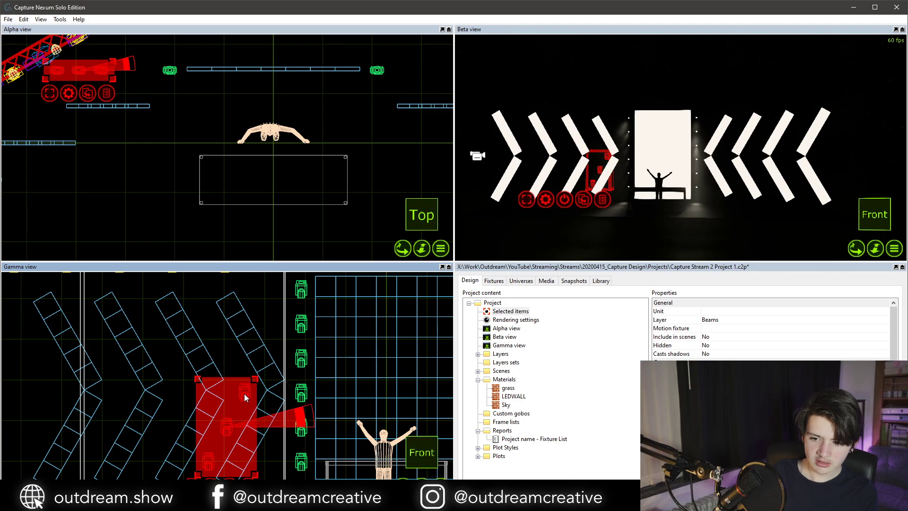
pyautogui.press('Escape')
# Clone the Spikie at the chevron's tip twice up along the upper strips with a -0,45 m X offset and a 0,85 m Y offset.
pyautogui.scroll(3, 244, 394)
pyautogui.click(245, 395)
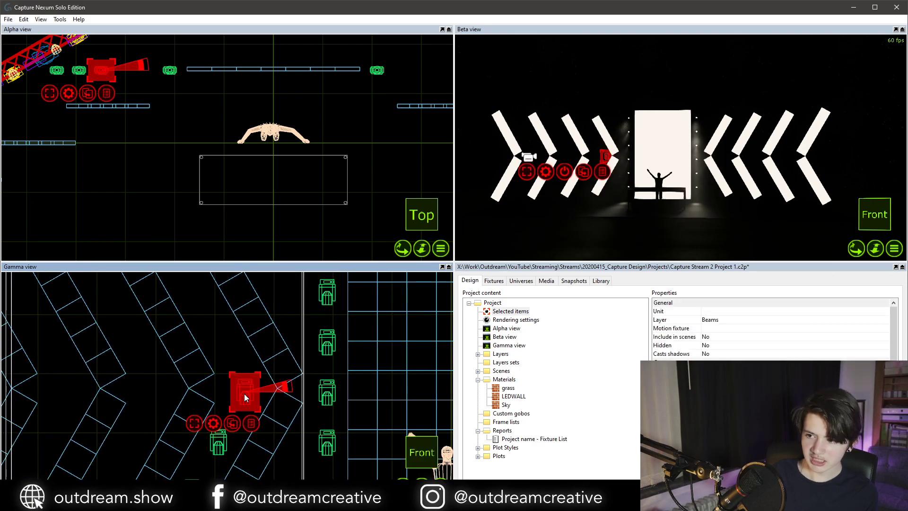
pyautogui.hotkey('ctrl', 'd')
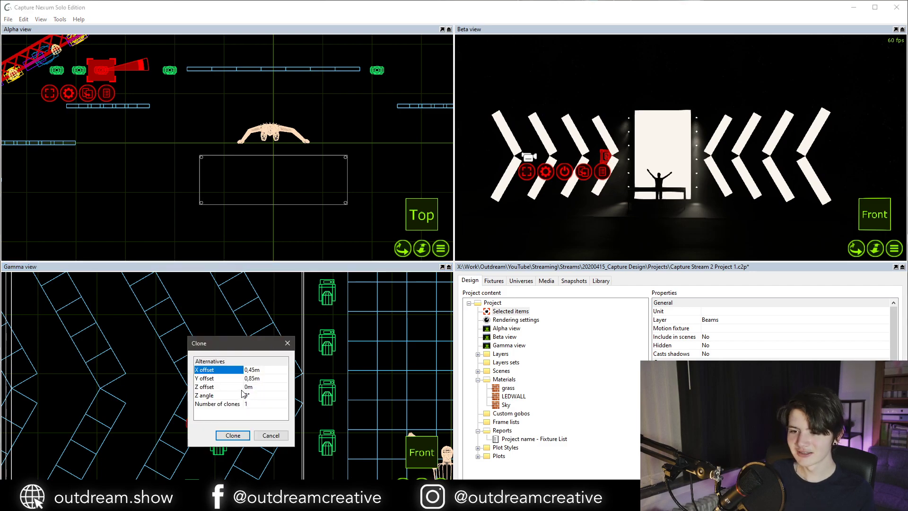
pyautogui.click(251, 370)
pyautogui.press('Home')
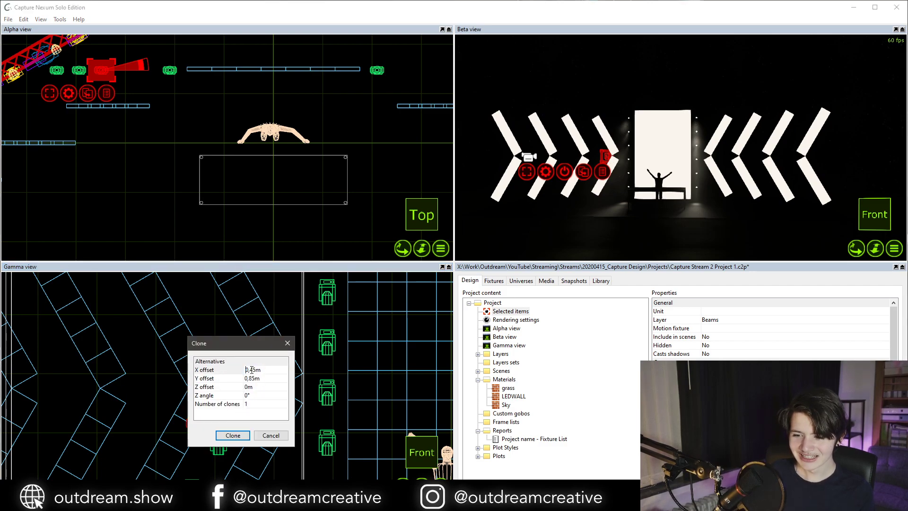
pyautogui.write('-')
pyautogui.press('Return')
pyautogui.click(232, 435)
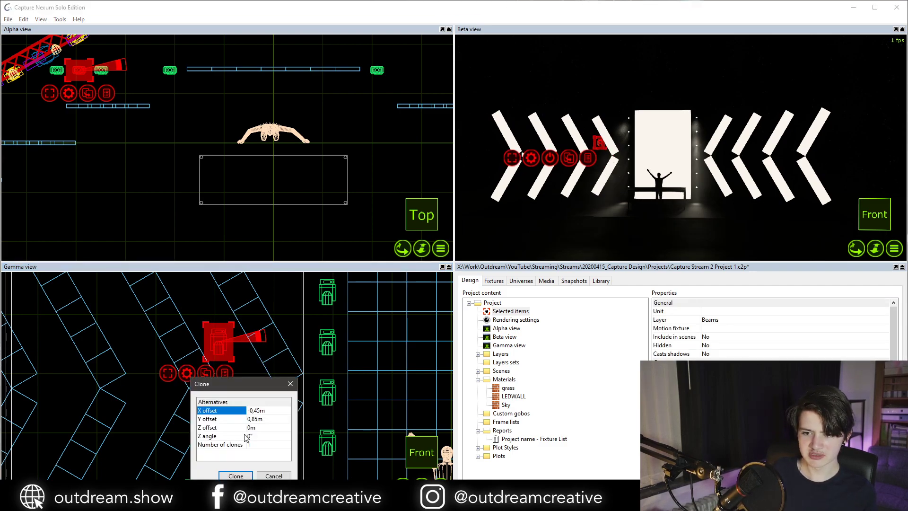
pyautogui.scroll(-2, 227, 423)
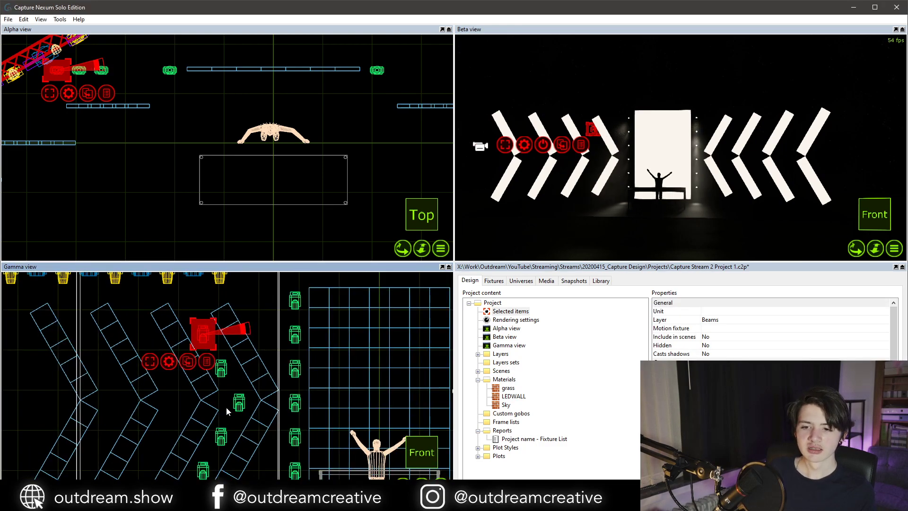
pyautogui.click(226, 407)
pyautogui.moveTo(226, 412); pyautogui.dragTo(225, 341, button='middle')
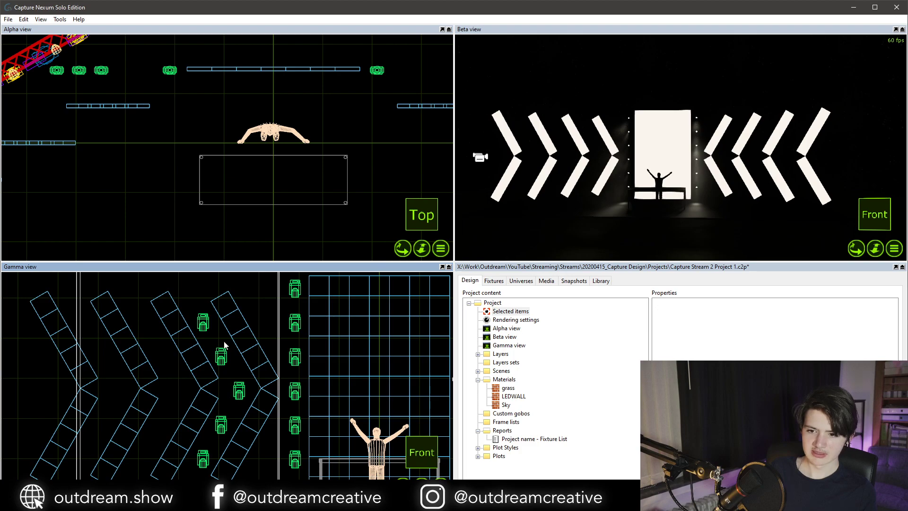
pyautogui.click(202, 324)
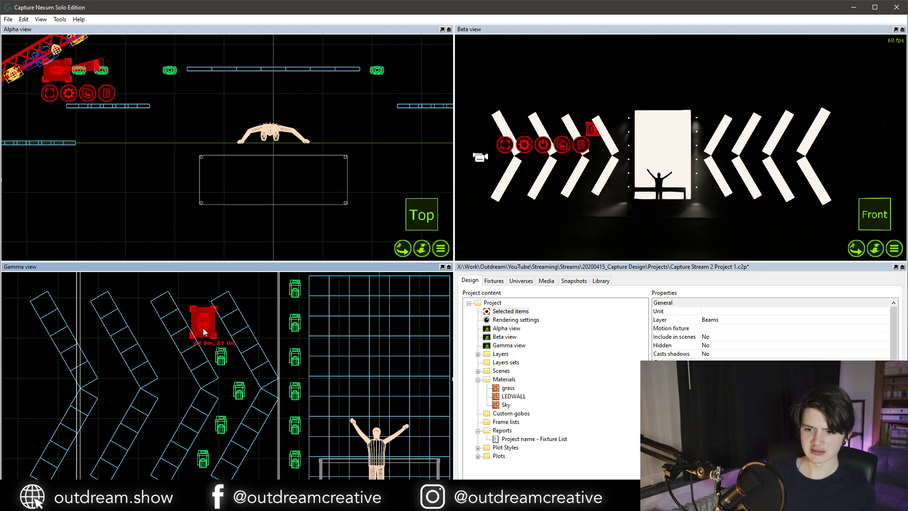
pyautogui.moveTo(203, 328); pyautogui.dragTo(204, 322)
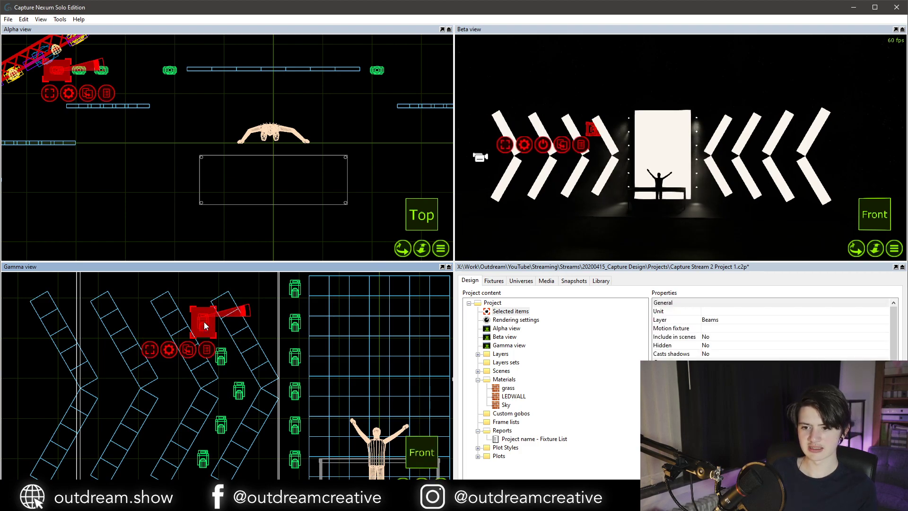
# Set the absolute Y position of the innermost LED chevron beside the LED wall to 3,75 m and clear the selection.
pyautogui.click(265, 367)
pyautogui.click(271, 375)
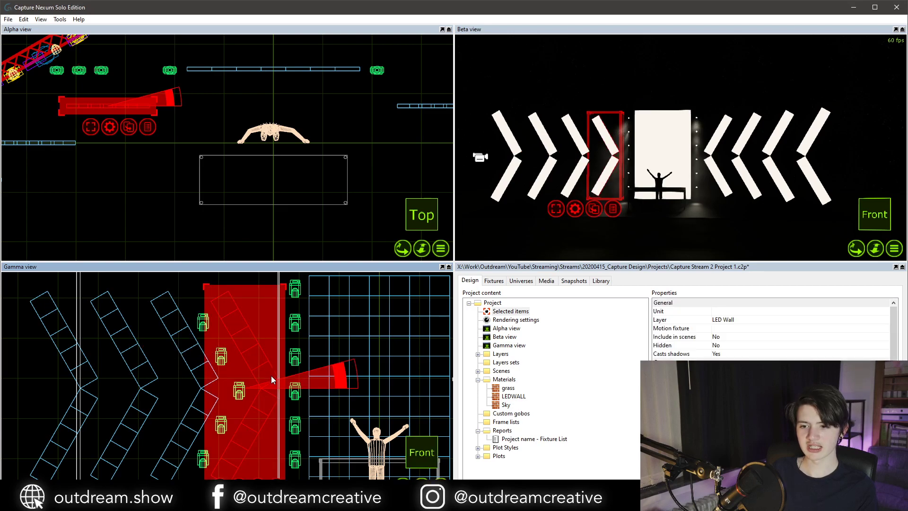
pyautogui.hotkey('ctrl', 't')
pyautogui.click(269, 395)
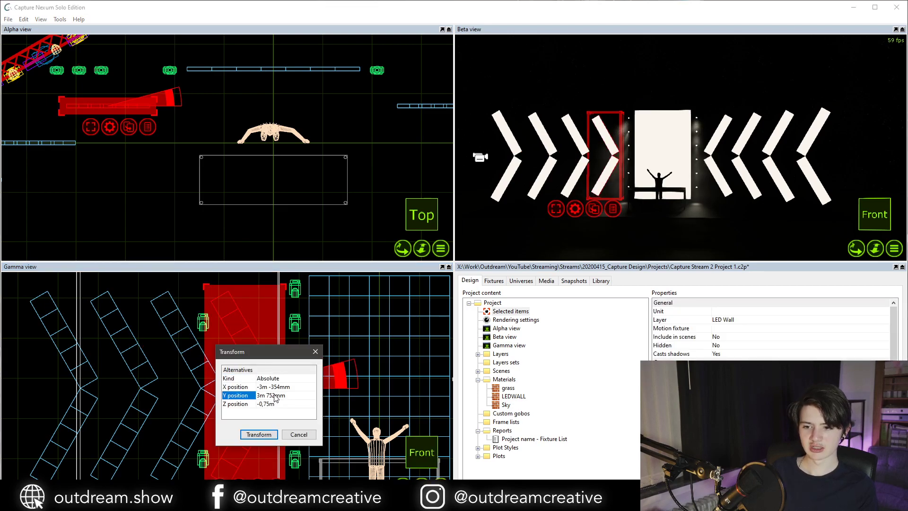
pyautogui.click(275, 397)
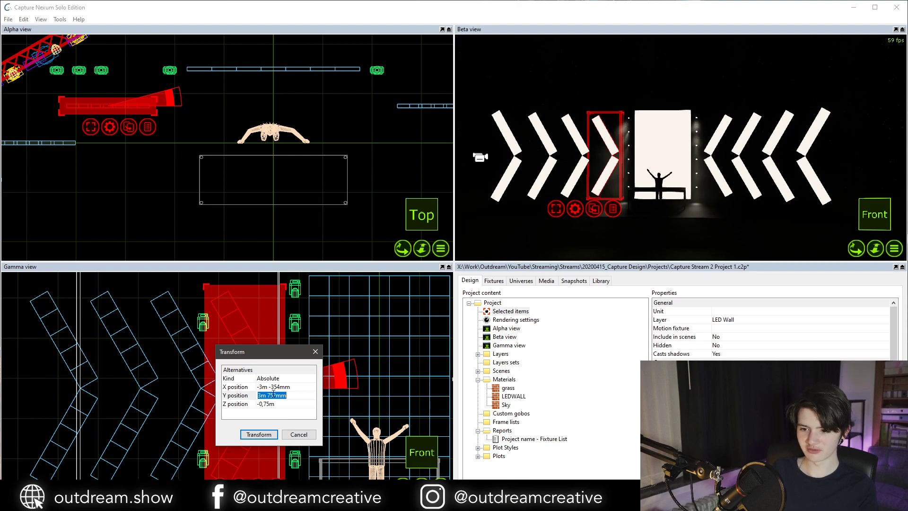
pyautogui.write('3,75')
pyautogui.press('Return')
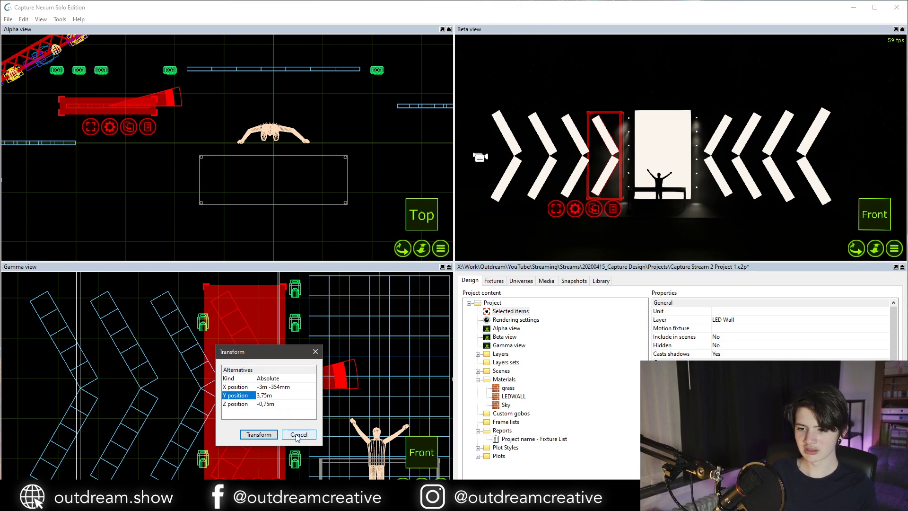
pyautogui.click(259, 435)
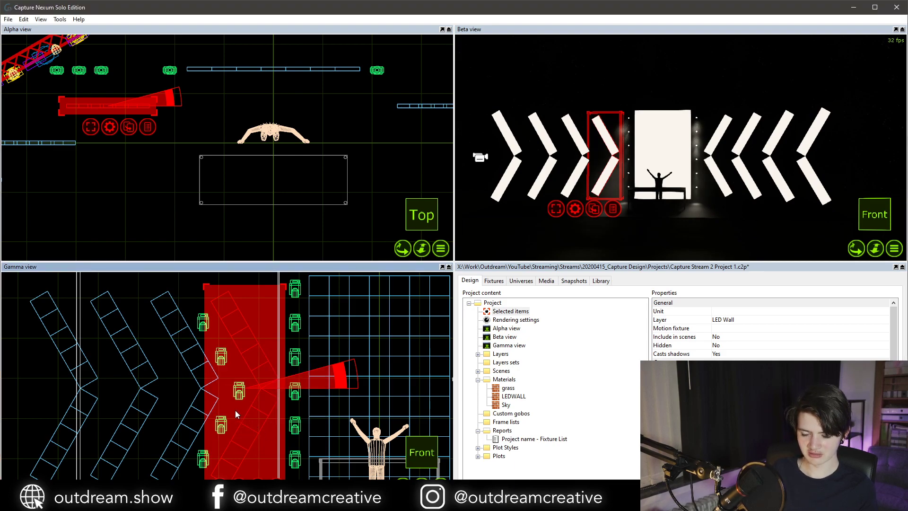
pyautogui.click(237, 414)
pyautogui.click(238, 391)
pyautogui.click(203, 378)
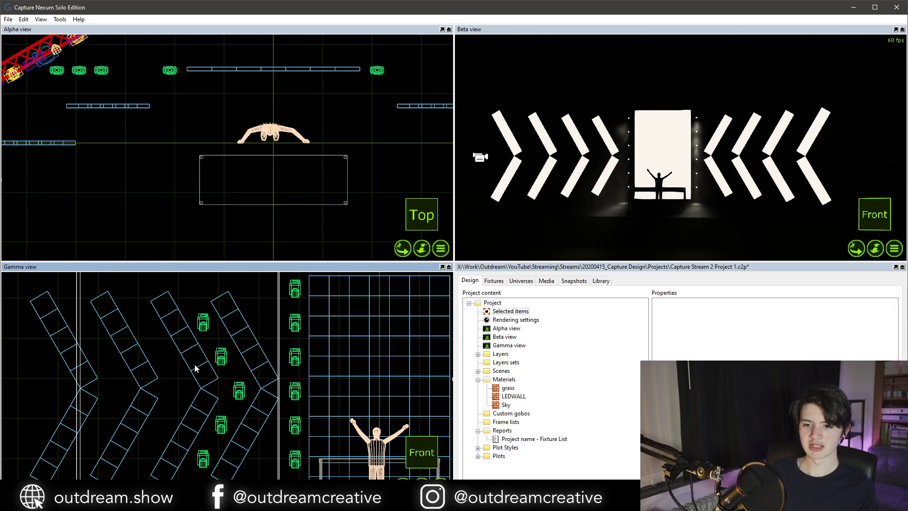
# Select the other LED chevrons on both sides of the stage, set their absolute Y position to 3m 750mm, and clear the selection.
pyautogui.click(192, 369)
pyautogui.keyDown('ctrl'); pyautogui.click(135, 367); pyautogui.keyUp('ctrl')
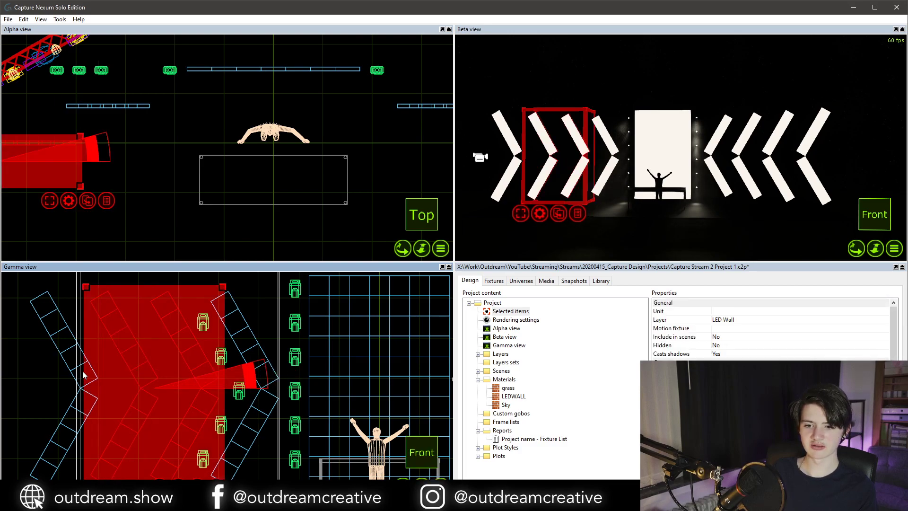
pyautogui.keyDown('ctrl'); pyautogui.click(66, 359); pyautogui.keyUp('ctrl')
pyautogui.scroll(-4, 205, 100)
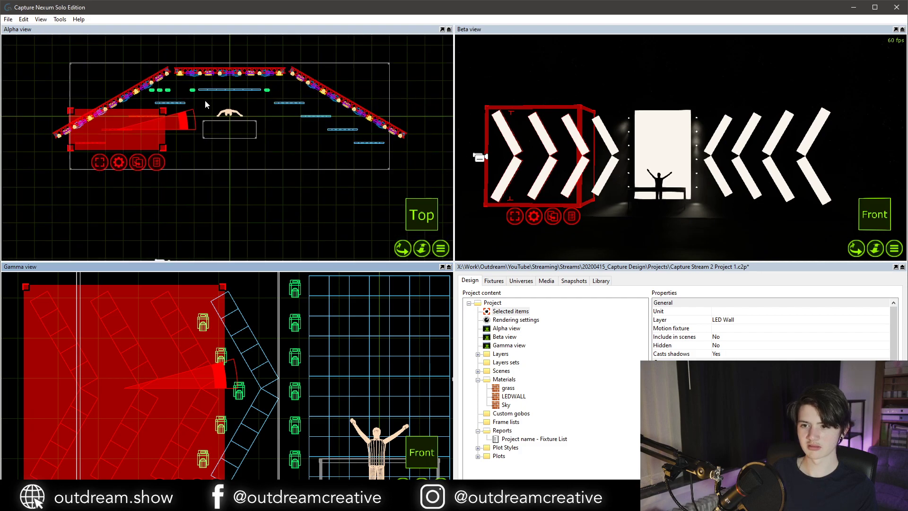
pyautogui.moveTo(273, 93); pyautogui.dragTo(306, 122)
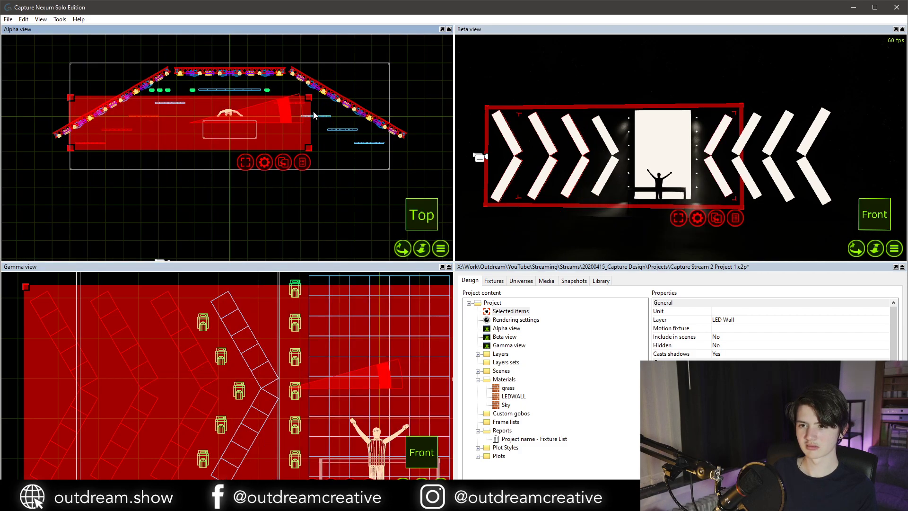
pyautogui.keyDown('ctrl'); pyautogui.click(349, 131); pyautogui.keyUp('ctrl')
pyautogui.keyDown('ctrl'); pyautogui.click(366, 142); pyautogui.keyUp('ctrl')
pyautogui.hotkey('ctrl', 't')
pyautogui.click(370, 141)
pyautogui.moveTo(369, 141); pyautogui.dragTo(373, 141)
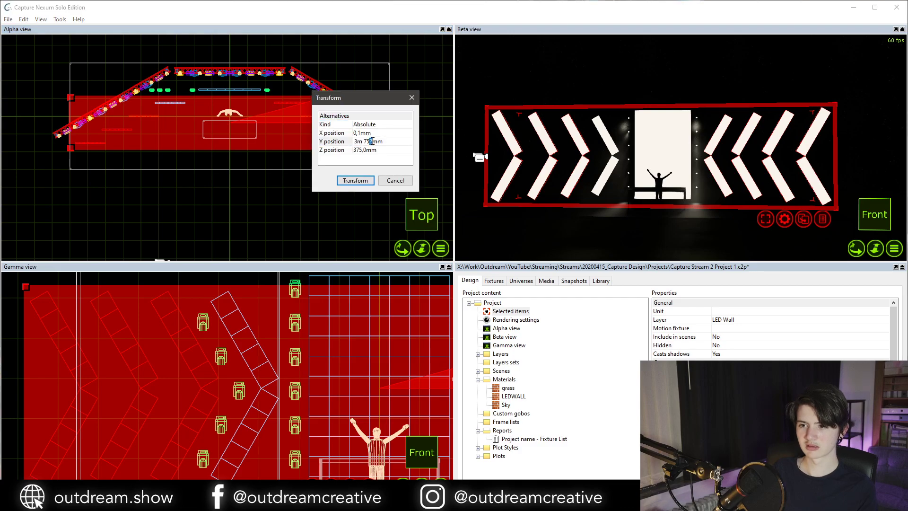
pyautogui.write('0')
pyautogui.click(355, 180)
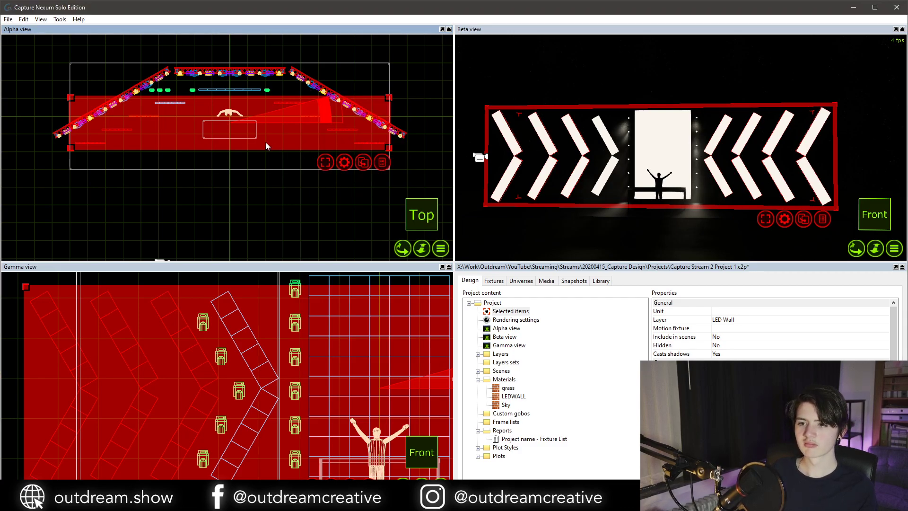
pyautogui.click(164, 118)
pyautogui.scroll(3, 156, 101)
pyautogui.click(163, 82)
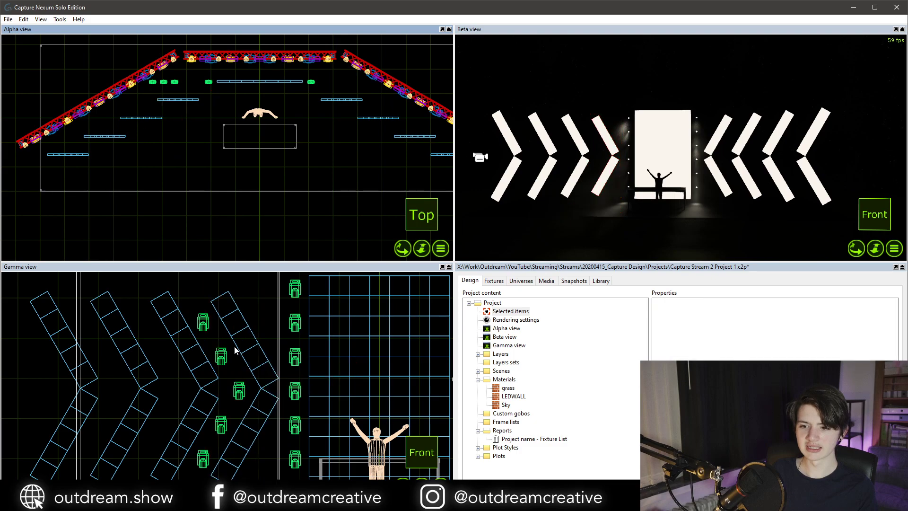
# Set the absolute Y position of the lowest Spikie in the chevron row to 1m 990mm.
pyautogui.click(211, 331)
pyautogui.doubleClick(204, 459)
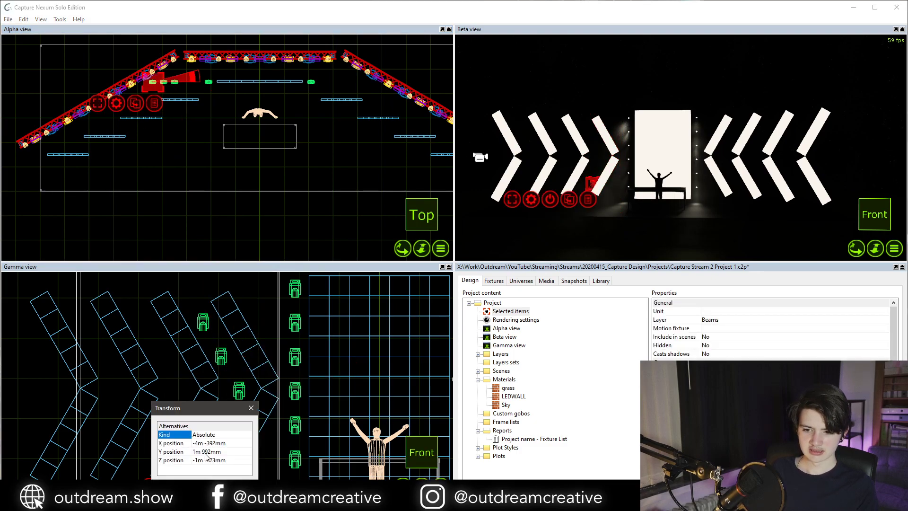
pyautogui.click(209, 453)
pyautogui.click(209, 453)
pyautogui.moveTo(209, 451); pyautogui.dragTo(206, 451)
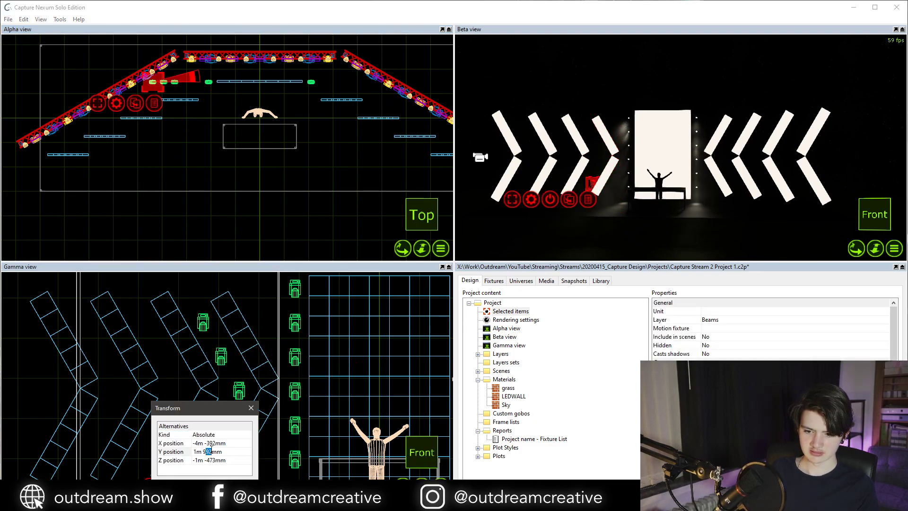
pyautogui.write('90')
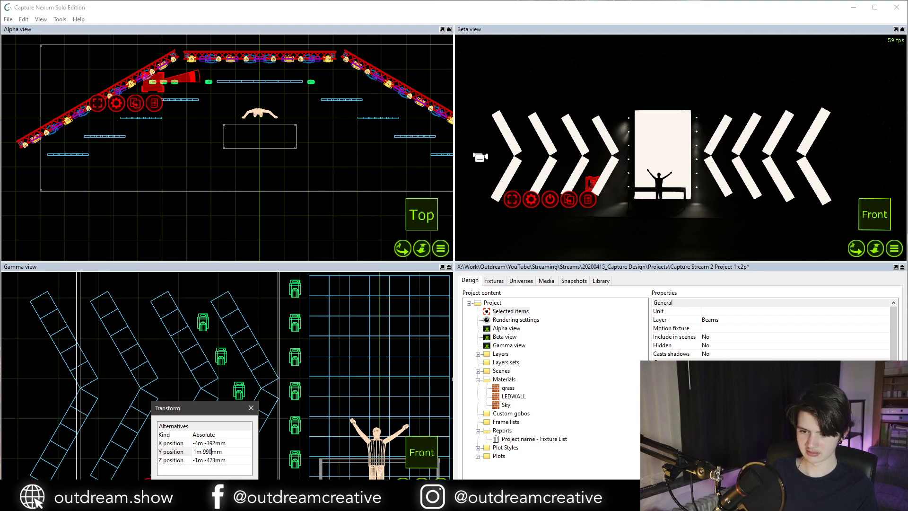
pyautogui.press('Return')
pyautogui.press('Return')
pyautogui.press('Escape')
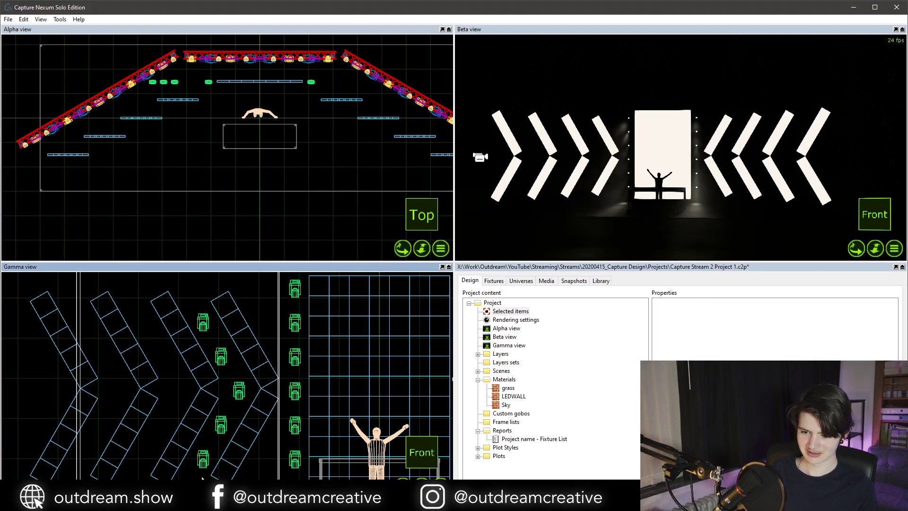
pyautogui.click(204, 455)
pyautogui.hotkey('ctrl', 't')
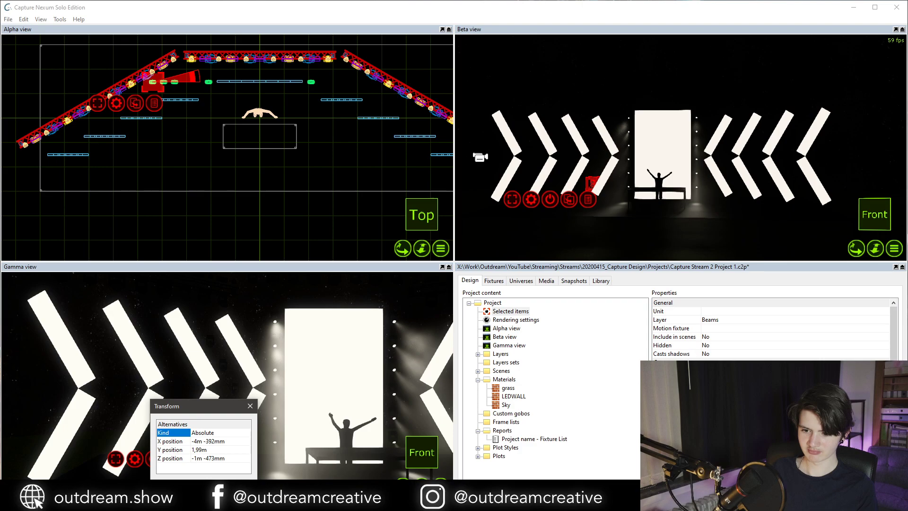
pyautogui.press('Escape')
# Set the absolute Y position of the uppermost Spikie in the chevron row to 1.99 + 2.75 m.
pyautogui.click(207, 316)
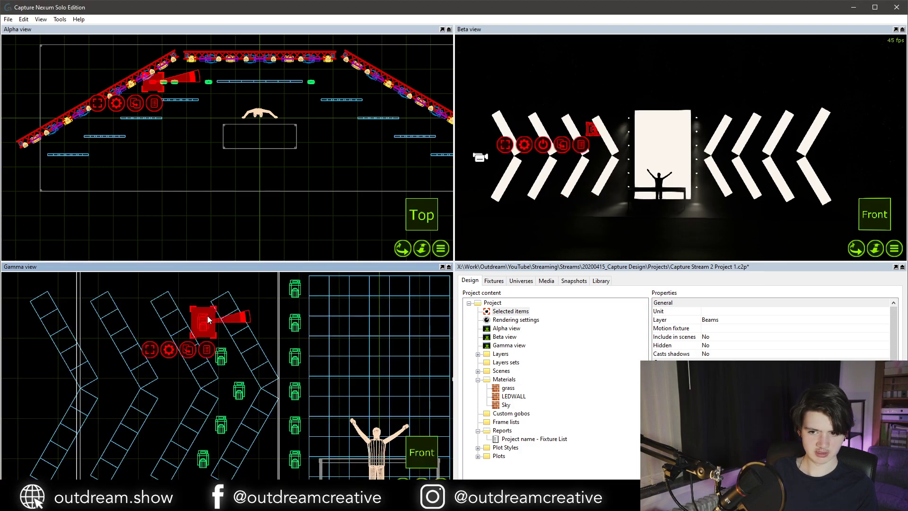
pyautogui.hotkey('ctrl', 't')
pyautogui.click(215, 326)
pyautogui.click(213, 316)
pyautogui.write('1.99+ 2.75')
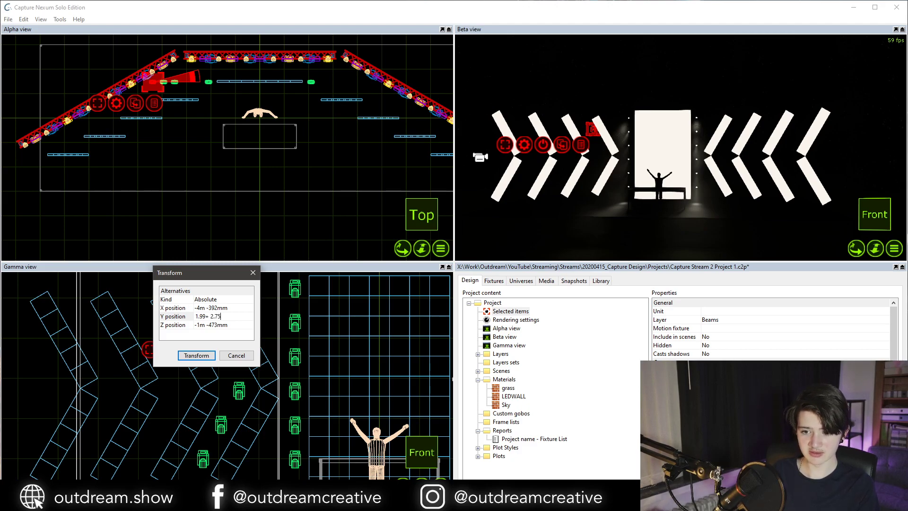
pyautogui.press('Return')
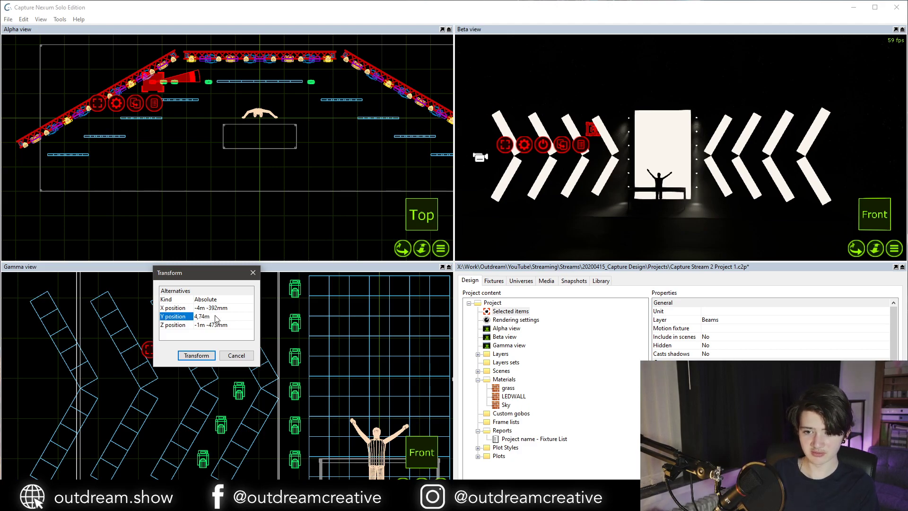
pyautogui.click(196, 355)
# Set the uppermost chevron Spikie's absolute Y position to 5,74 m and clear the selection.
pyautogui.hotkey('ctrl', 't')
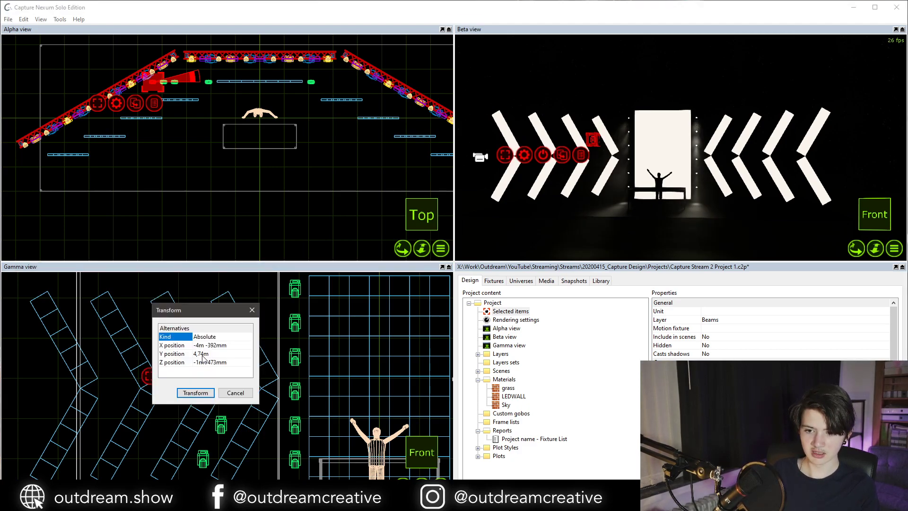
pyautogui.click(202, 354)
pyautogui.click(201, 353)
pyautogui.write('5.74')
pyautogui.press('Return')
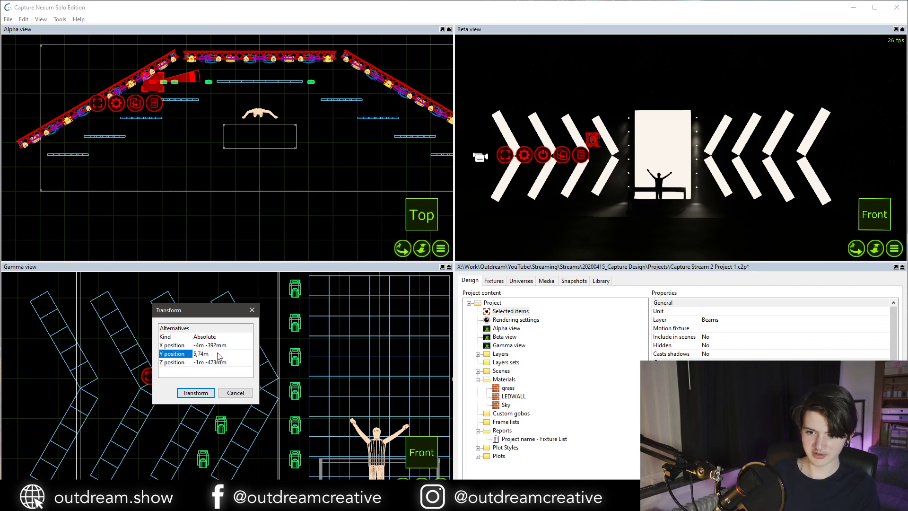
pyautogui.click(195, 393)
pyautogui.click(194, 396)
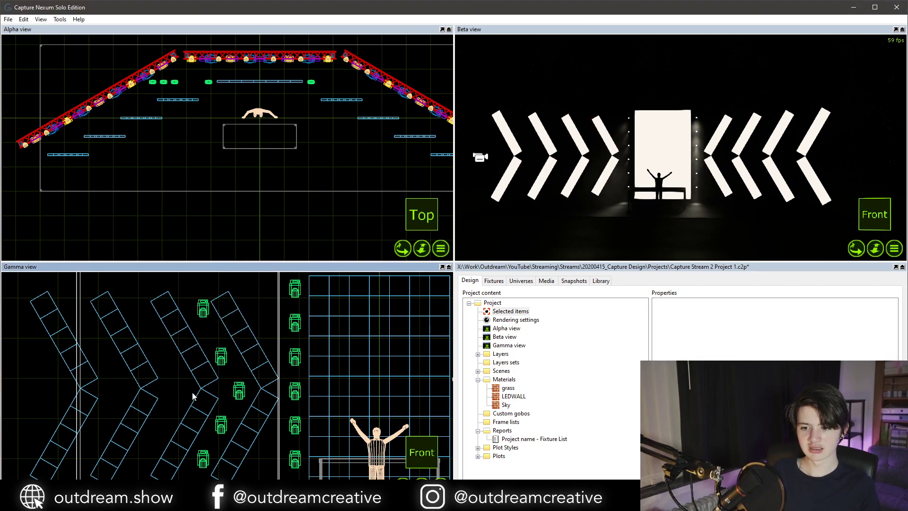
# Select all five Spikies of the chevron row and distribute them evenly between the uppermost and lowest ones.
pyautogui.click(202, 311)
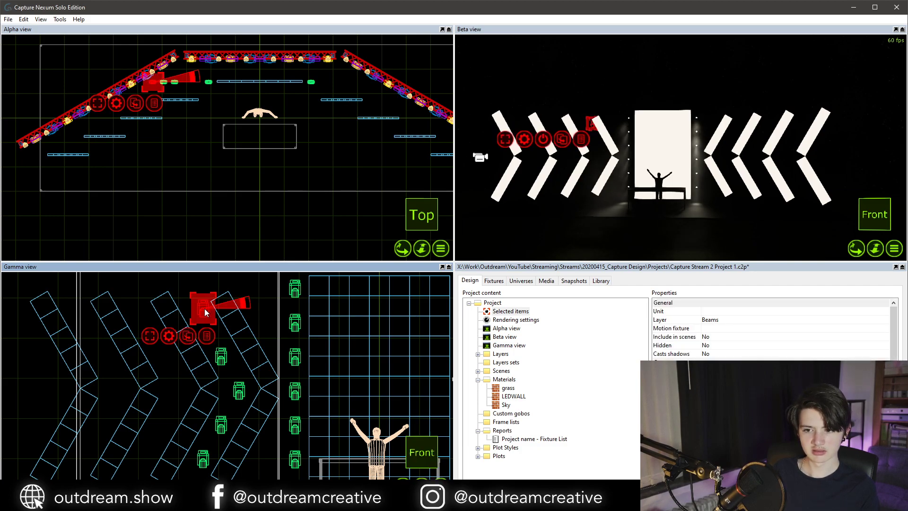
pyautogui.keyDown('ctrl'); pyautogui.click(220, 356); pyautogui.keyUp('ctrl')
pyautogui.keyDown('ctrl'); pyautogui.click(240, 390); pyautogui.keyUp('ctrl')
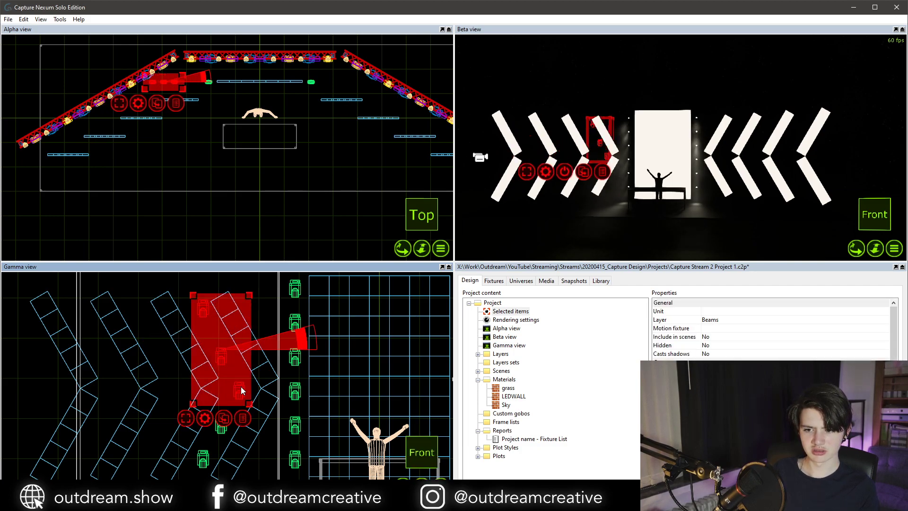
pyautogui.keyDown('ctrl'); pyautogui.click(220, 425); pyautogui.keyUp('ctrl')
pyautogui.keyDown('ctrl'); pyautogui.click(202, 457); pyautogui.keyUp('ctrl')
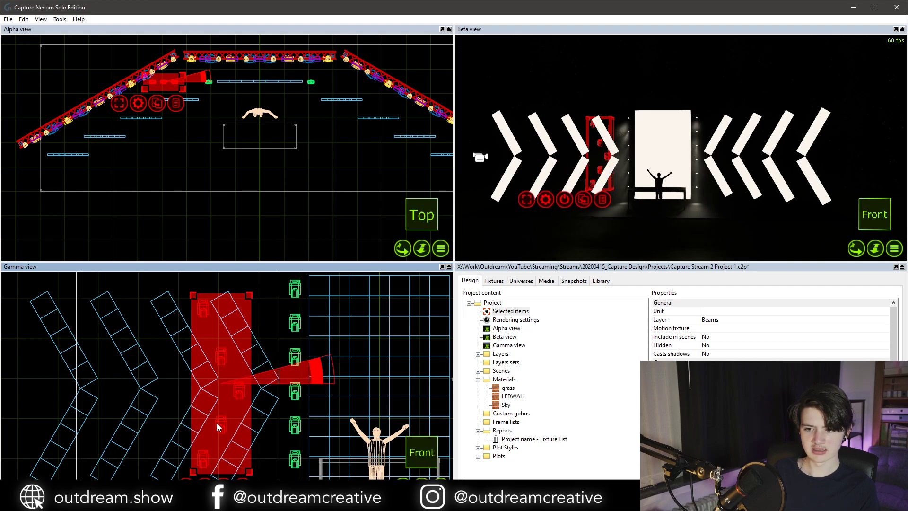
pyautogui.hotkey('ctrl', 'e')
pyautogui.click(186, 425)
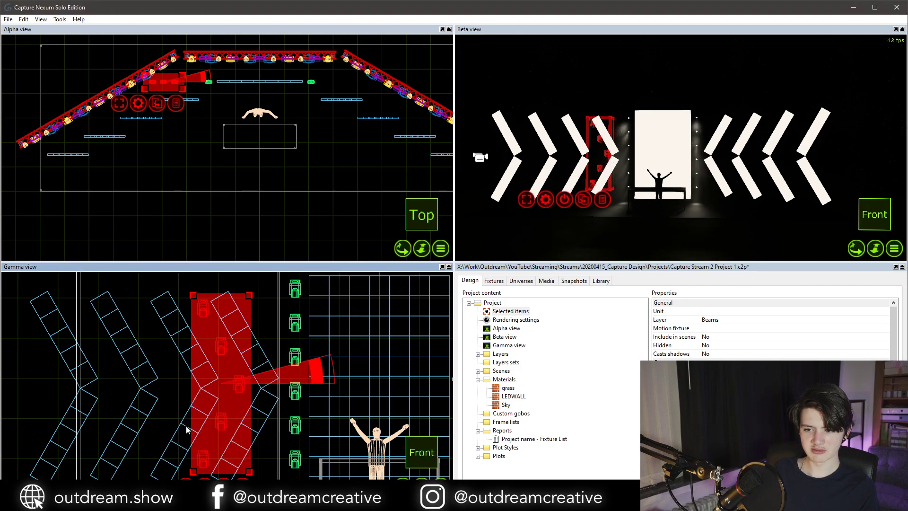
# Nudge the Spikie chevron slightly downward in the front view and move it forward onto the innermost LED strip's line in the top view.
pyautogui.moveTo(223, 343); pyautogui.dragTo(224, 345)
pyautogui.click(223, 345)
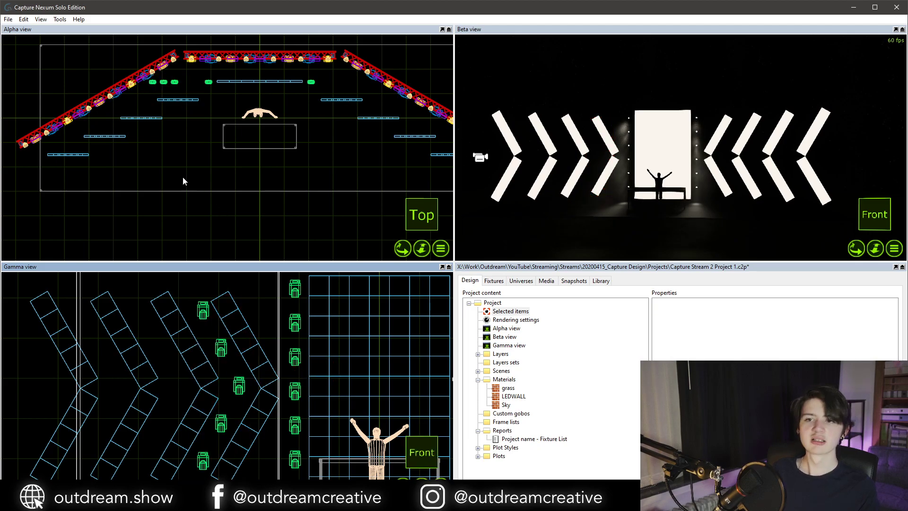
pyautogui.moveTo(166, 80); pyautogui.dragTo(166, 100)
# Open the fixture controls, select all the Spikies, tilt them slightly, and clear the selection to view the beams from an angle.
pyautogui.click(561, 202)
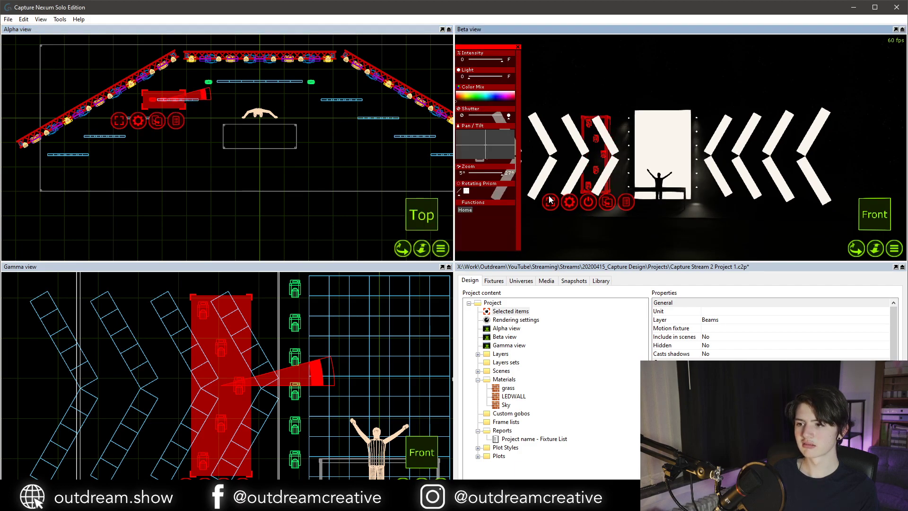
pyautogui.hotkey('ctrl', 'a')
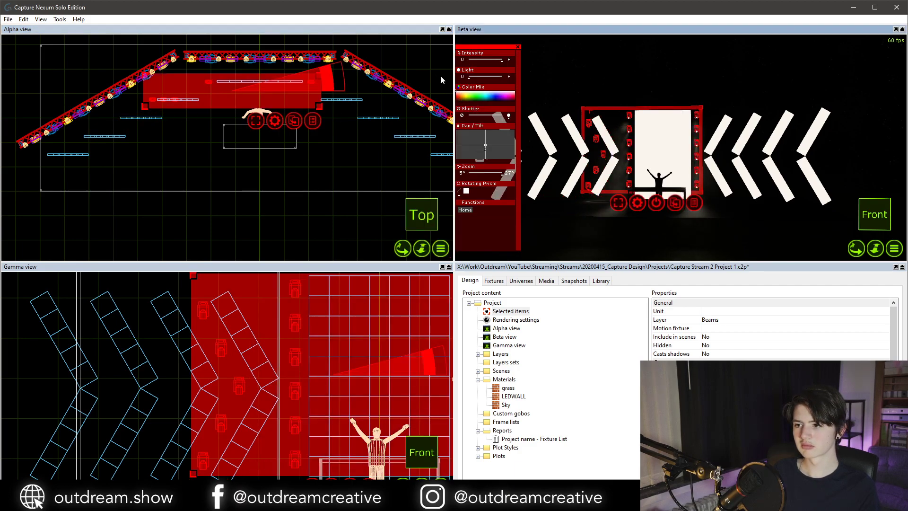
pyautogui.moveTo(484, 146); pyautogui.dragTo(485, 150)
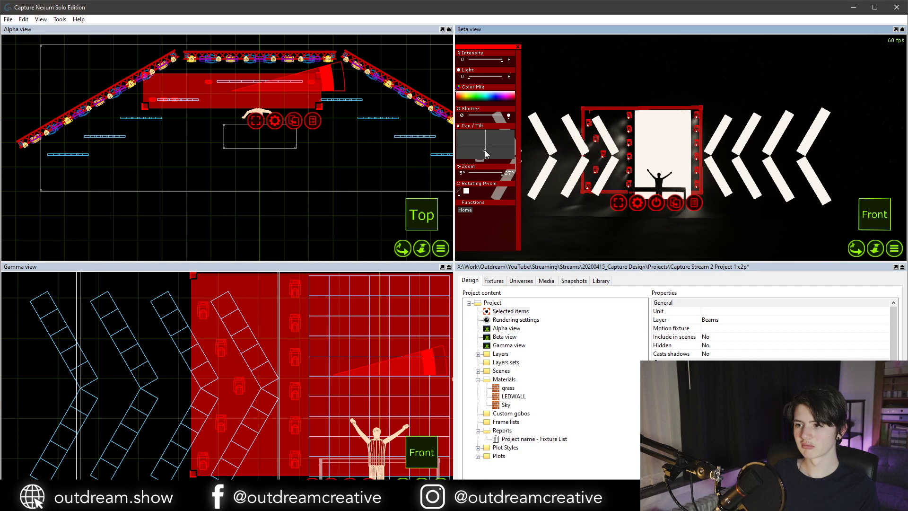
pyautogui.press('Escape')
pyautogui.moveTo(615, 154); pyautogui.dragTo(671, 156, button='middle')
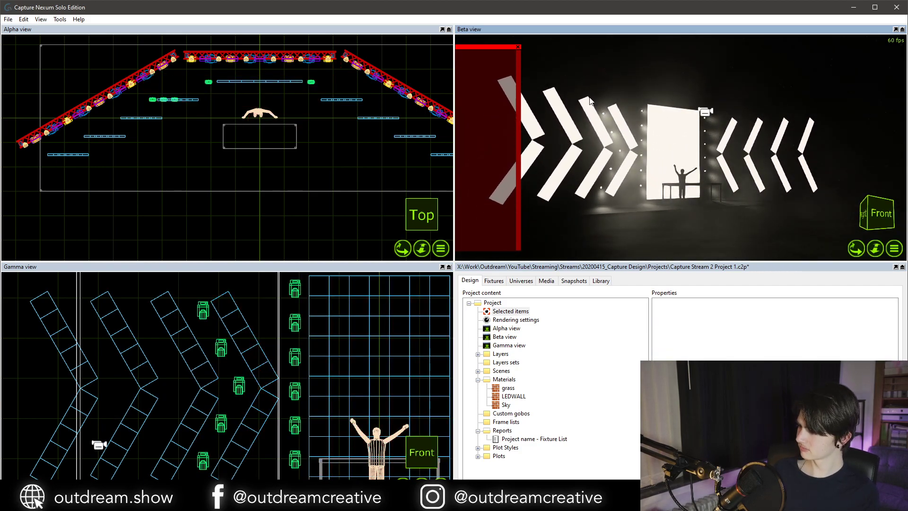
# Select the innermost chevron row of Spikies and start a clone with the X and Y offsets zeroed.
pyautogui.click(517, 48)
pyautogui.moveTo(722, 124); pyautogui.dragTo(632, 131, button='middle')
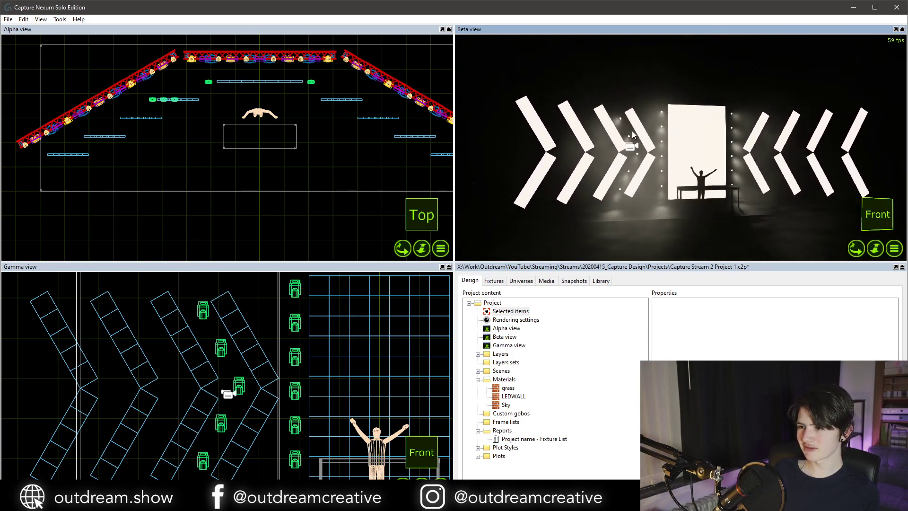
pyautogui.click(629, 137)
pyautogui.hotkey('ctrl', 'd')
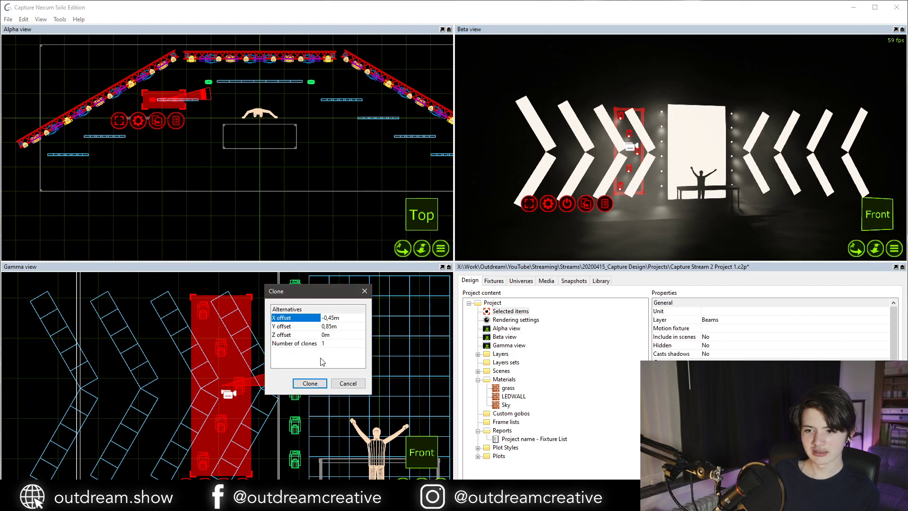
pyautogui.click(334, 326)
pyautogui.press('BackSpace')
pyautogui.click(335, 318)
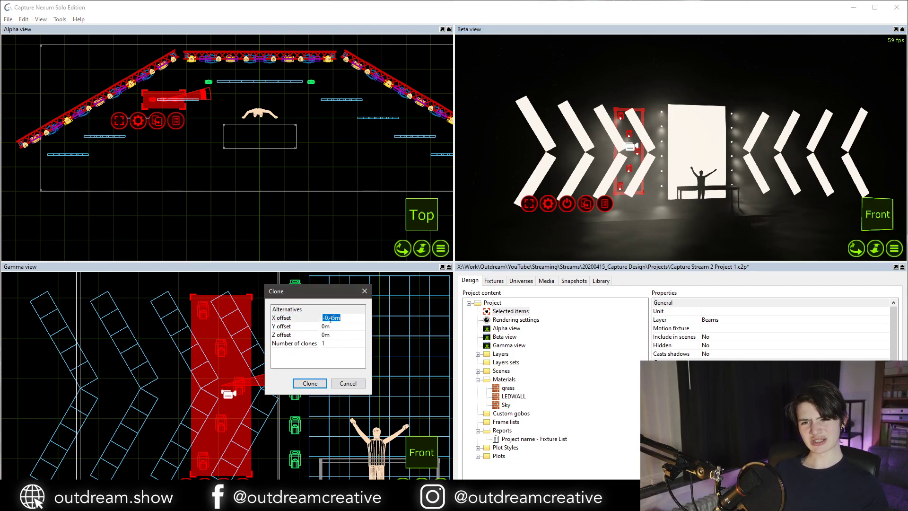
pyautogui.press('BackSpace')
pyautogui.press('Return')
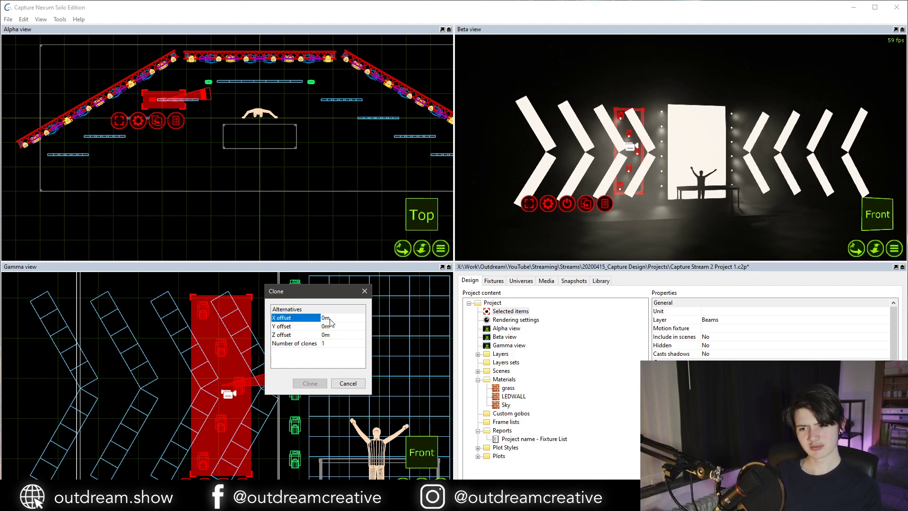
# Clone the innermost Spikie chevron row once with a Z offset of 0,75 m and an X offset of -1,5 m.
pyautogui.click(330, 319)
pyautogui.press('Return')
pyautogui.press('Down')
pyautogui.press('Down')
pyautogui.press('F2')
pyautogui.write('0')
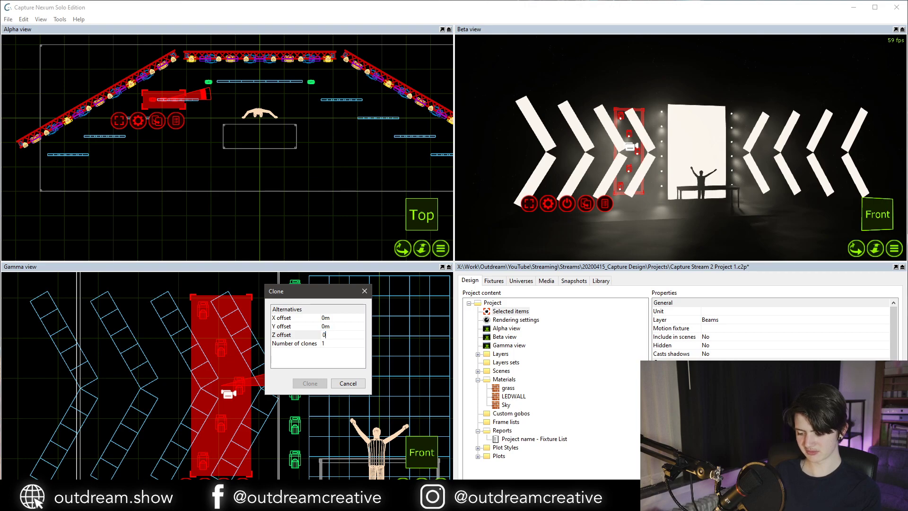
pyautogui.write('.75')
pyautogui.press('Return')
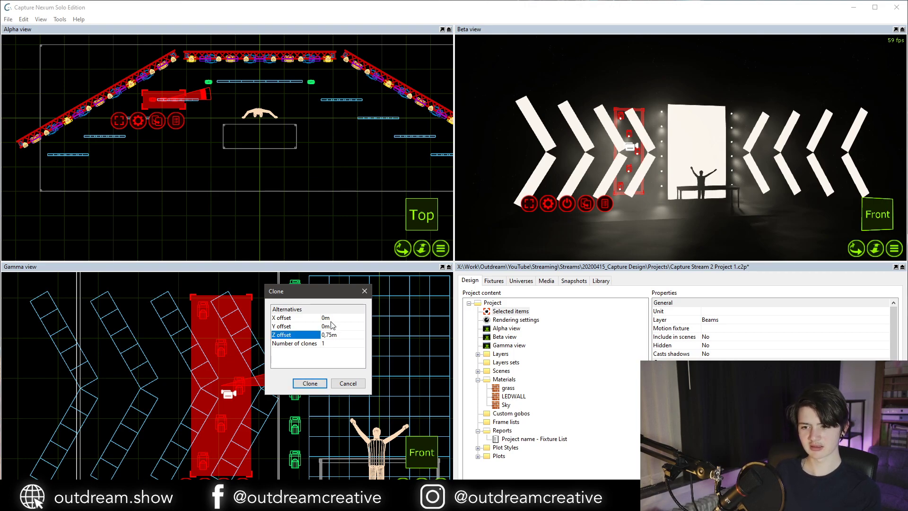
pyautogui.press('Up')
pyautogui.press('Up')
pyautogui.press('F2')
pyautogui.write('-')
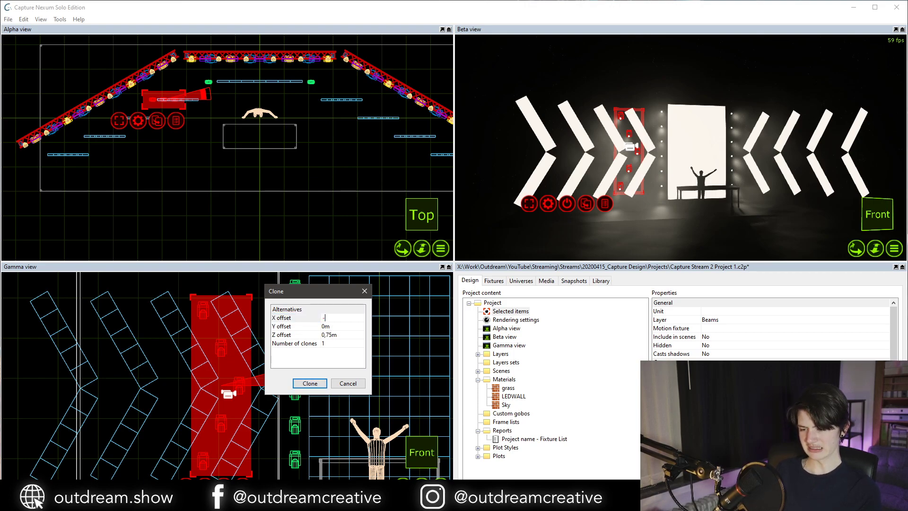
pyautogui.write('1.5')
pyautogui.press('Return')
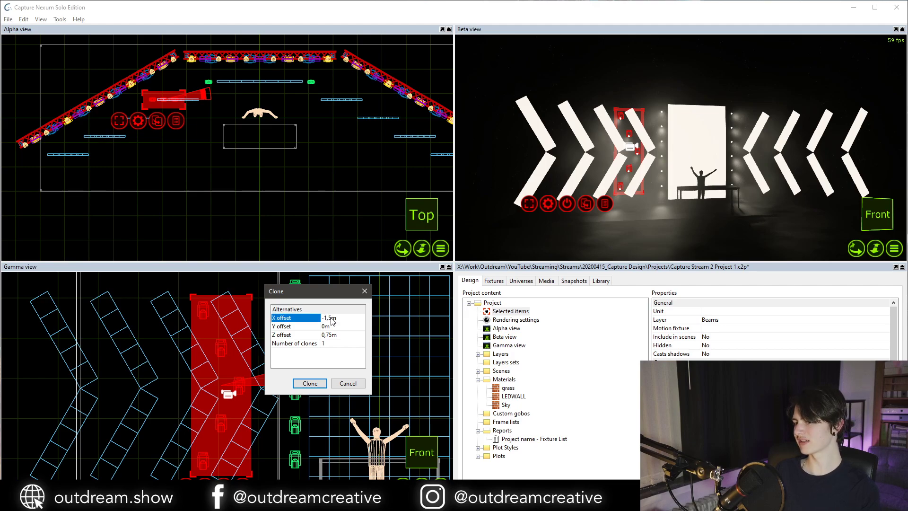
pyautogui.click(309, 383)
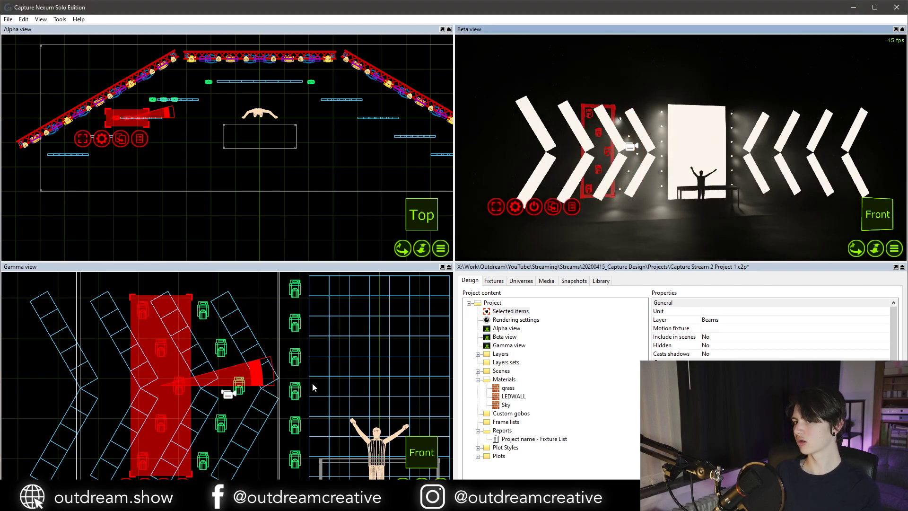
# Clone the newest Spikie row two more times outward with the same offsets, and clear the selection.
pyautogui.hotkey('ctrl', 'd')
pyautogui.click(199, 451)
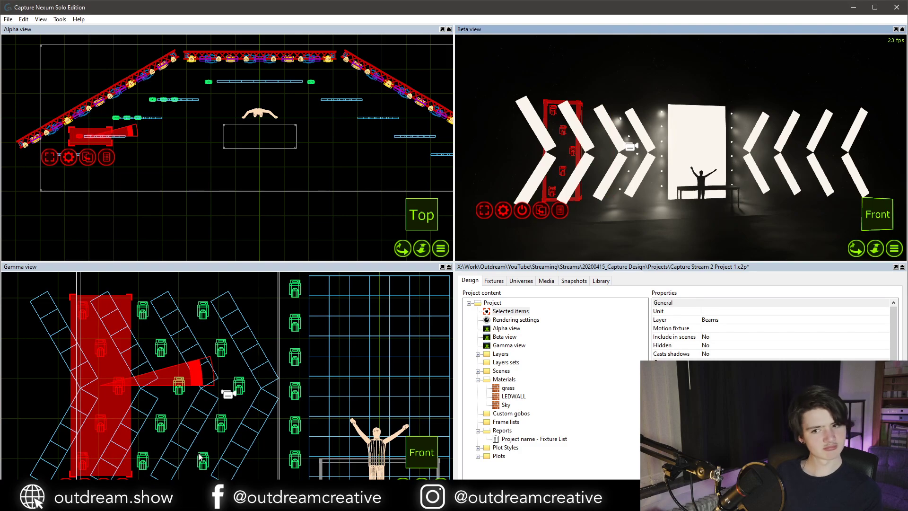
pyautogui.hotkey('ctrl', 'd')
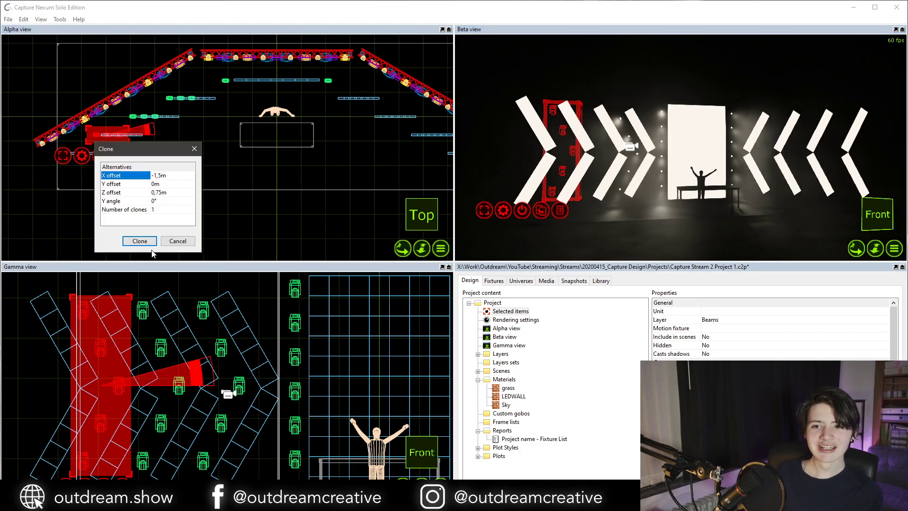
pyautogui.click(150, 241)
pyautogui.click(127, 143)
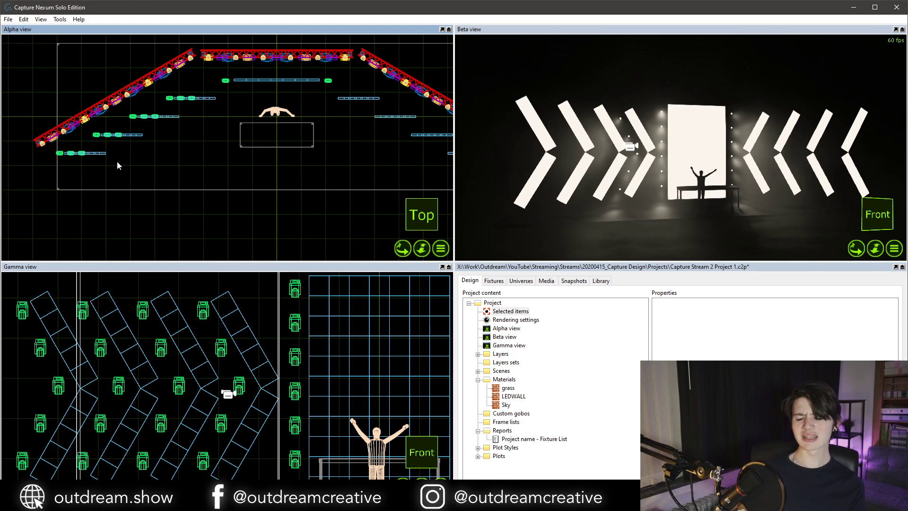
# Select all the Spikies, adjust their tilt slightly in the fixture controls, and close the controls to view the beams.
pyautogui.click(662, 111)
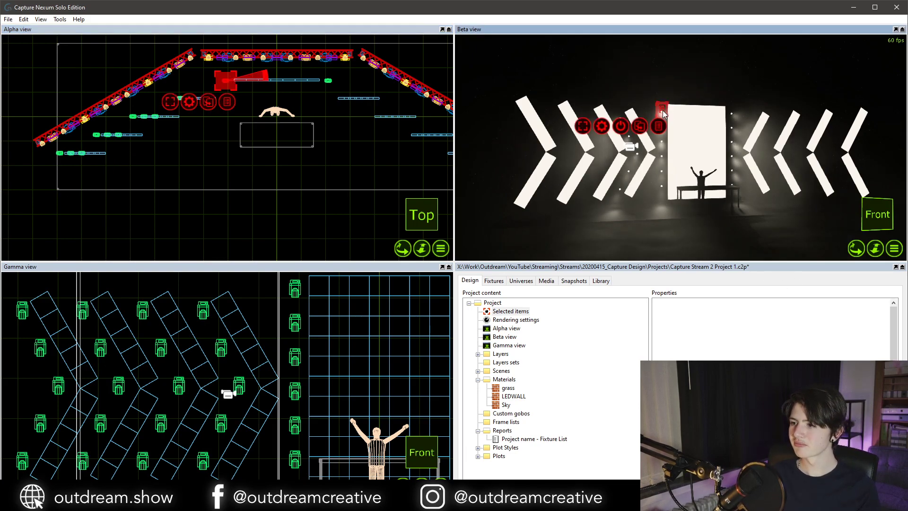
pyautogui.hotkey('ctrl', 'shift', 'a')
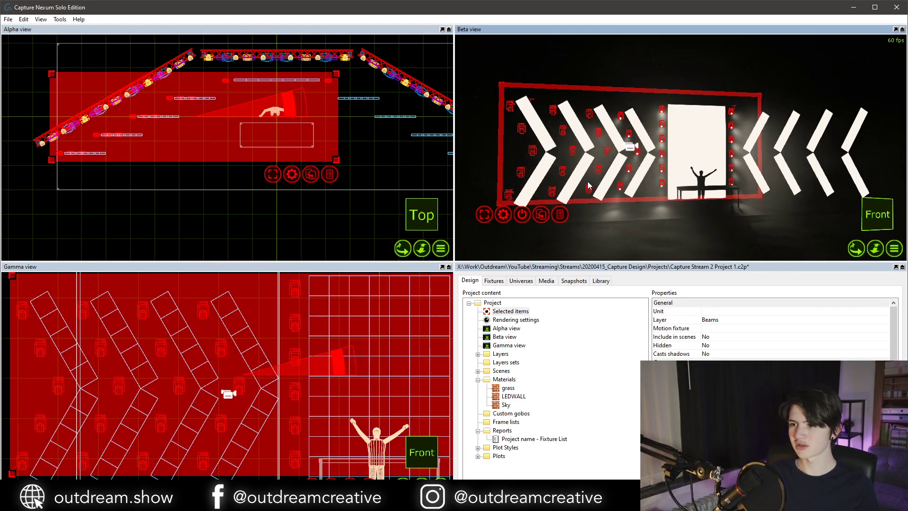
pyautogui.click(523, 215)
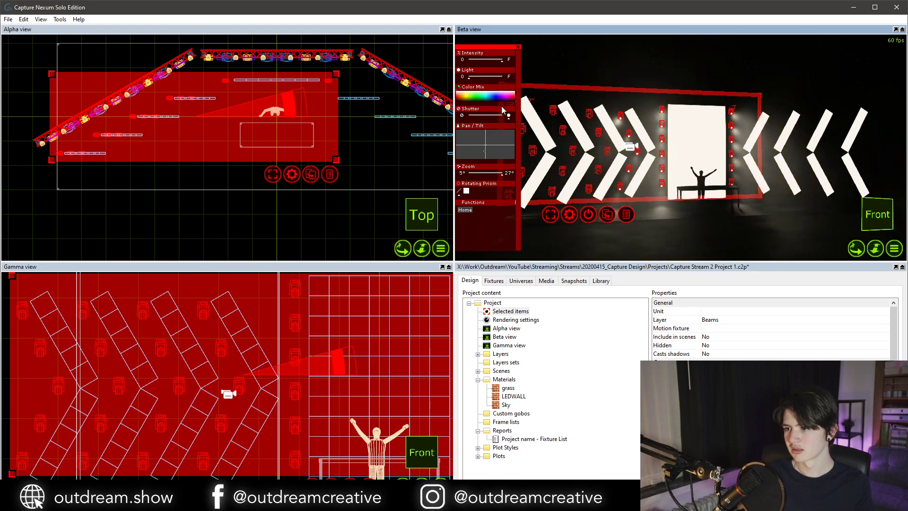
pyautogui.click(485, 148)
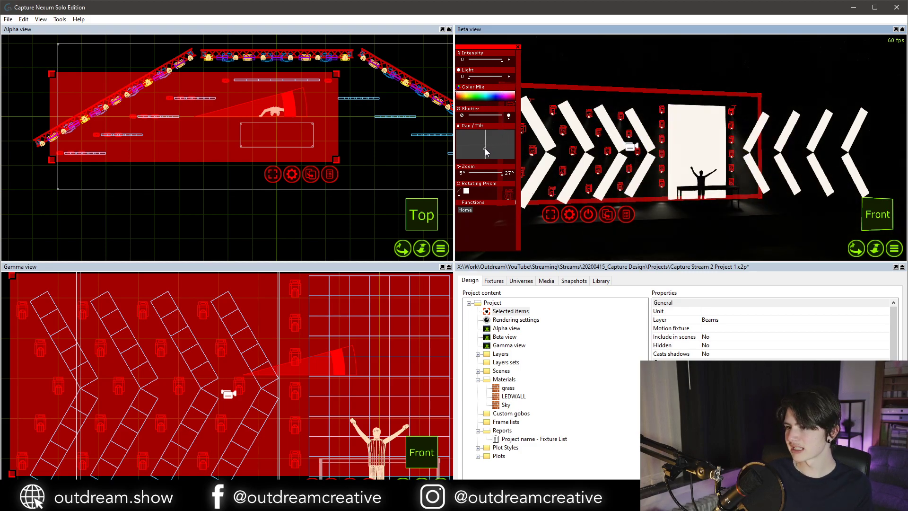
pyautogui.moveTo(486, 151); pyautogui.dragTo(485, 154)
pyautogui.click(540, 111)
pyautogui.moveTo(574, 141); pyautogui.dragTo(643, 134, button='middle')
pyautogui.moveTo(574, 141); pyautogui.dragTo(549, 141, button='right')
pyautogui.moveTo(572, 110); pyautogui.dragTo(543, 88, button='middle')
pyautogui.click(517, 47)
pyautogui.moveTo(592, 130); pyautogui.dragTo(653, 147, button='middle')
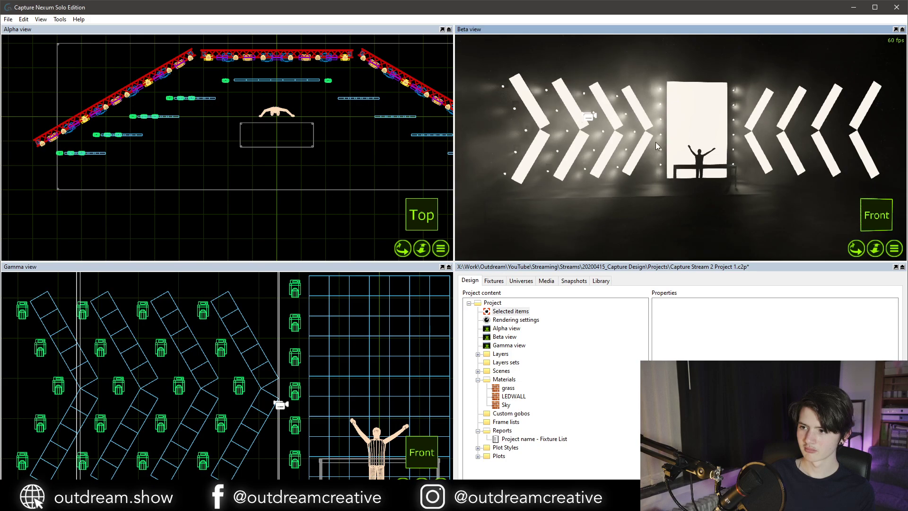
# Clone the innermost Spikie chevron row once with an X offset of 2 m and a Z offset of 0 m.
pyautogui.scroll(-3, 201, 340)
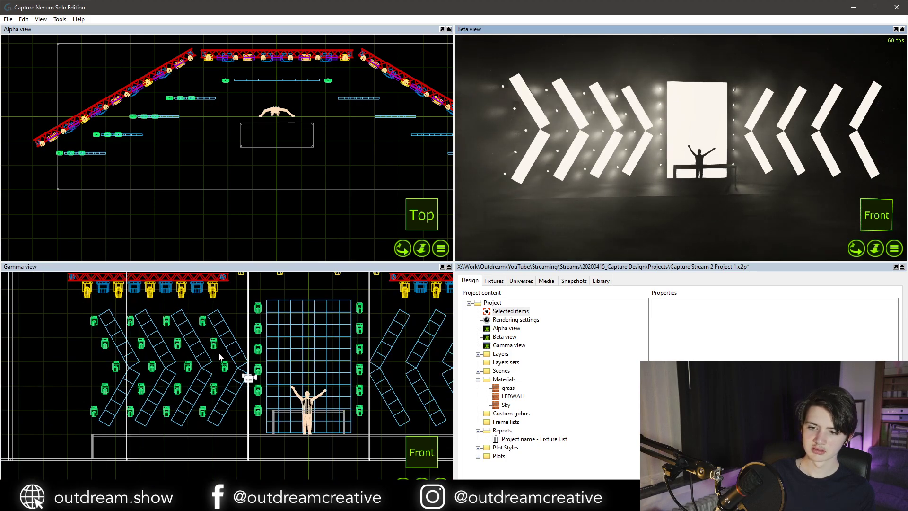
pyautogui.click(213, 344)
pyautogui.scroll(-3, 152, 312)
pyautogui.hotkey('ctrl', 'd')
pyautogui.click(137, 274)
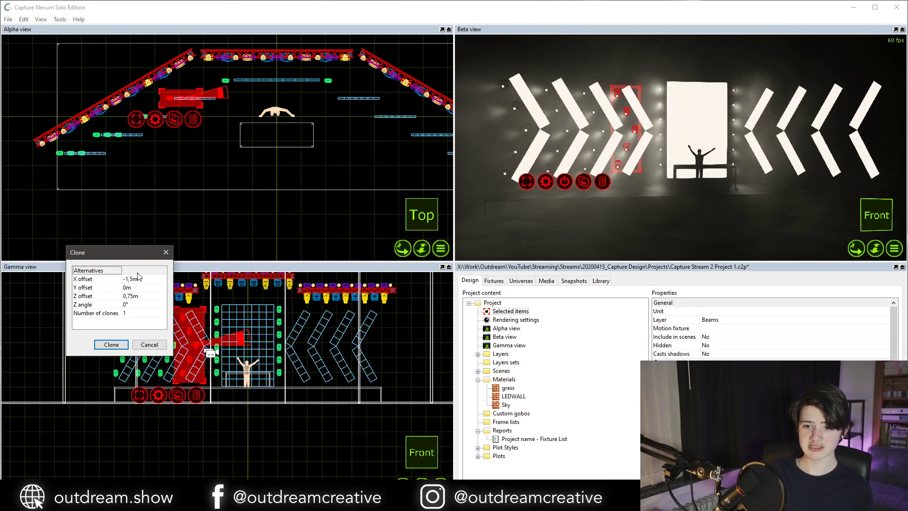
pyautogui.click(135, 295)
pyautogui.write('0')
pyautogui.press('Return')
pyautogui.click(146, 276)
pyautogui.click(147, 278)
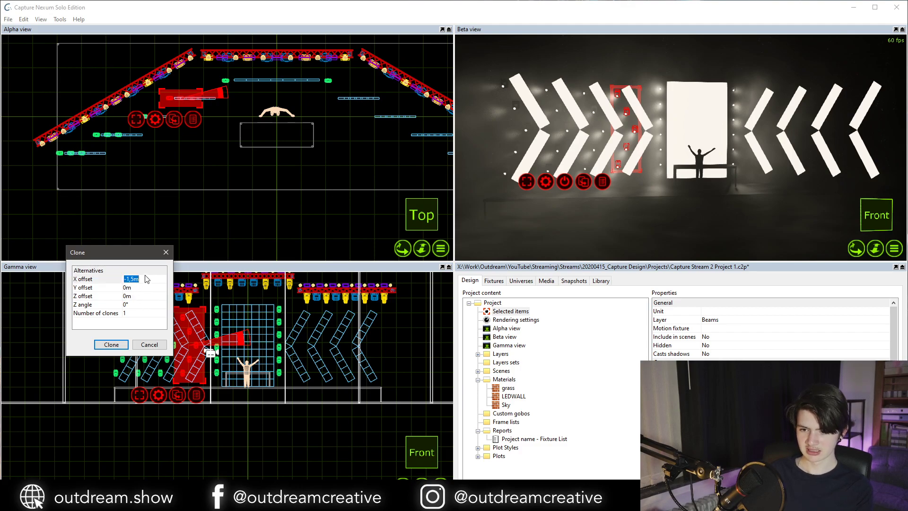
pyautogui.write('2')
pyautogui.press('Return')
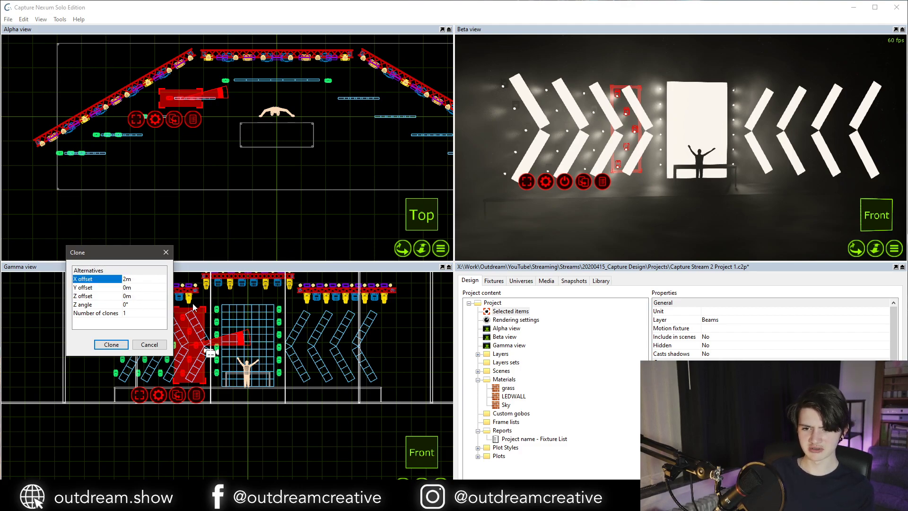
pyautogui.click(120, 345)
pyautogui.scroll(3, 214, 350)
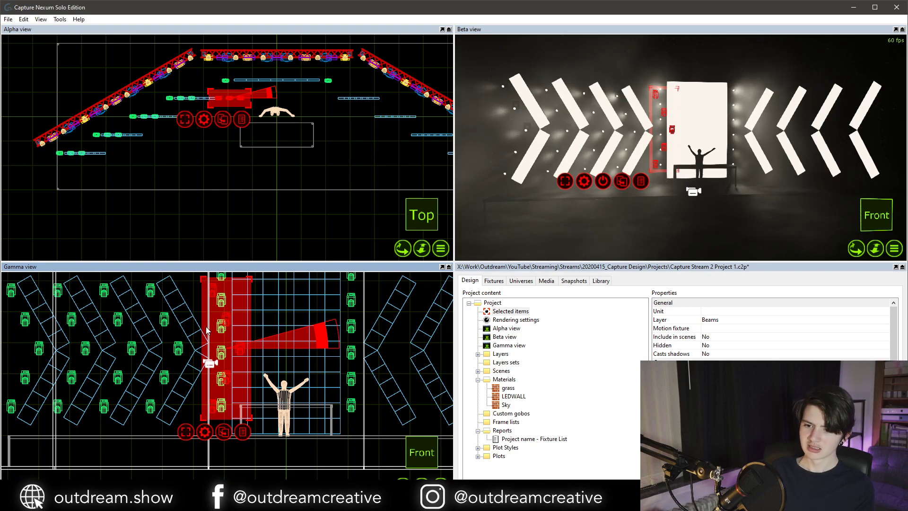
# Set the cloned row's absolute X position to -942 mm, placing it in front of the LED wall.
pyautogui.hotkey('ctrl', 't')
pyautogui.click(222, 315)
pyautogui.moveTo(213, 312); pyautogui.dragTo(209, 313)
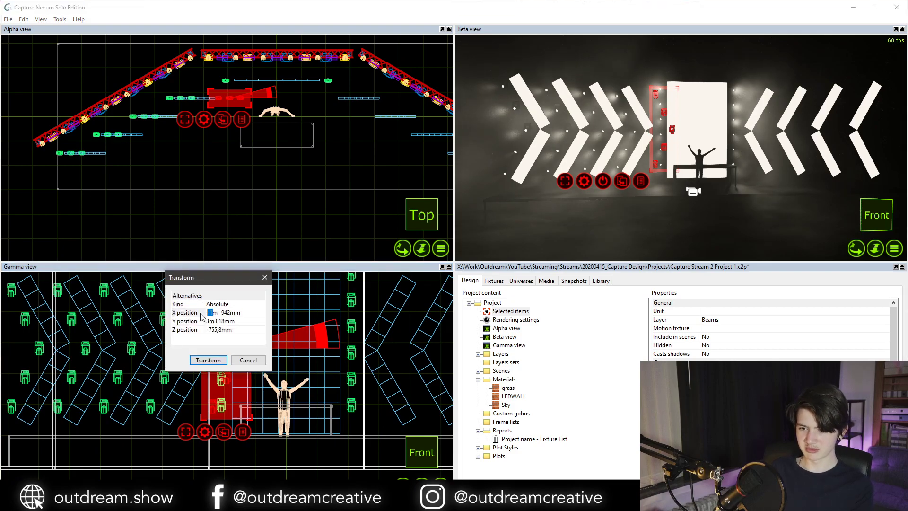
pyautogui.press('BackSpace')
pyautogui.write('0')
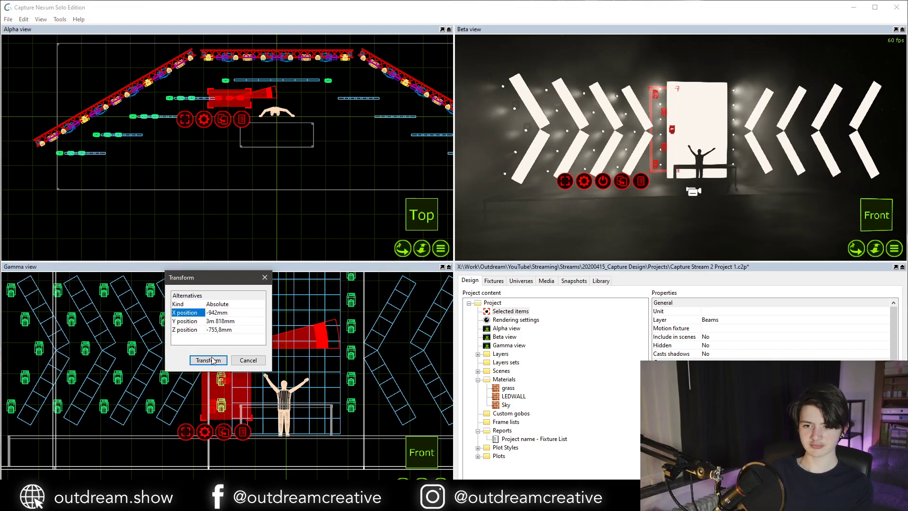
pyautogui.click(208, 360)
pyautogui.scroll(-3, 263, 330)
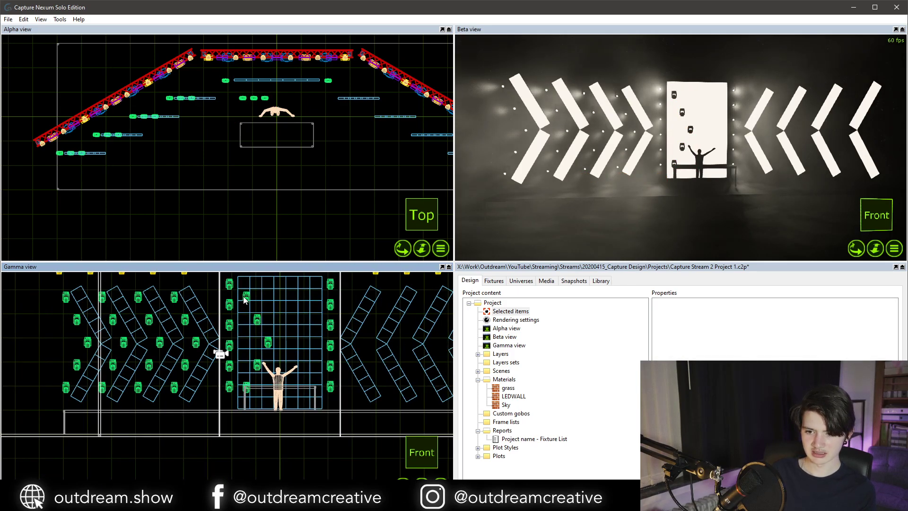
# Select the uppermost and lowest Spikies in front of the LED wall and set their absolute X position to 3 m 392 mm.
pyautogui.click(246, 298)
pyautogui.keyDown('shift'); pyautogui.click(247, 387); pyautogui.keyUp('shift')
pyautogui.hotkey('ctrl', 't')
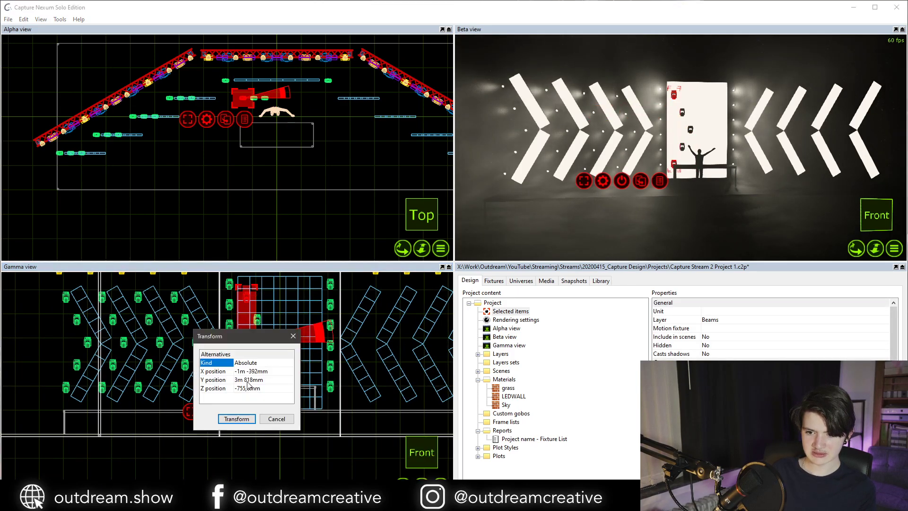
pyautogui.doubleClick(238, 371)
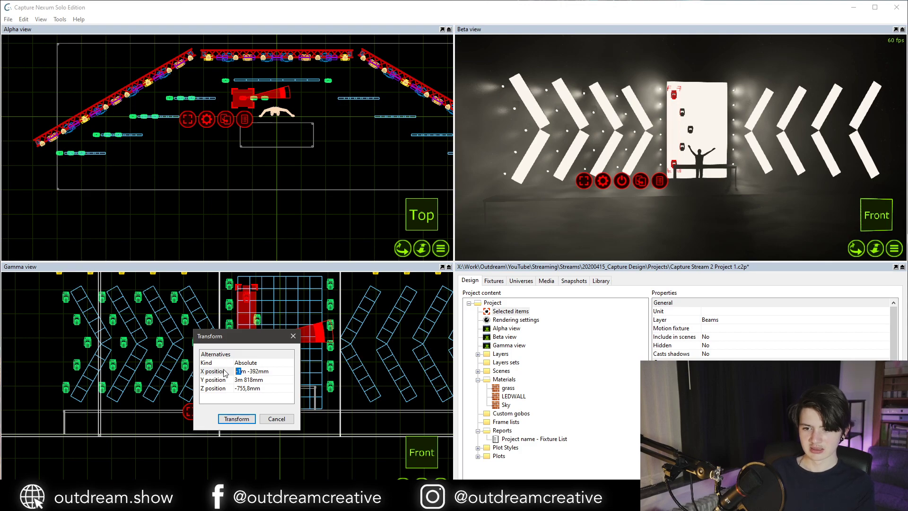
pyautogui.write('3')
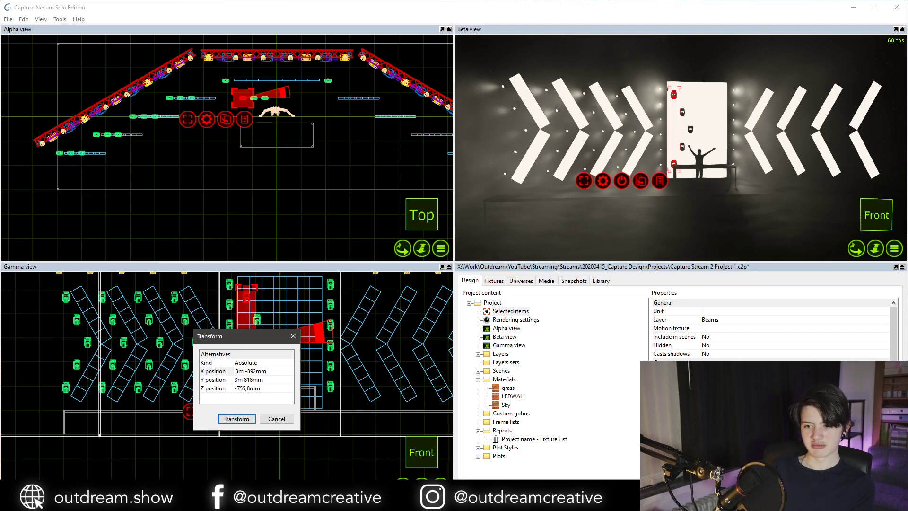
pyautogui.press('BackSpace')
pyautogui.click(247, 420)
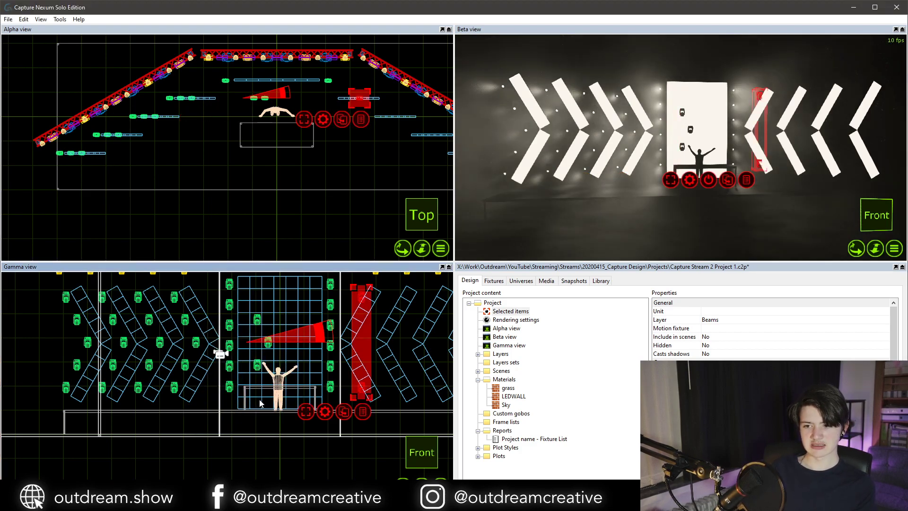
# Set the absolute X position of the selected uppermost and lowest Spikies to 4 m 392 mm.
pyautogui.hotkey('ctrl', 't')
pyautogui.click(338, 344)
pyautogui.doubleClick(343, 334)
pyautogui.click(342, 335)
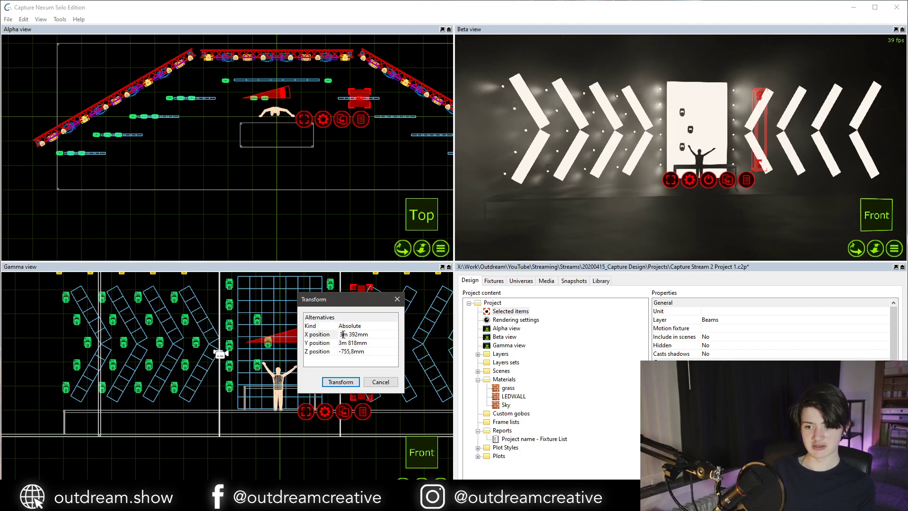
pyautogui.press('BackSpace')
pyautogui.write('4')
pyautogui.press('Return')
pyautogui.click(341, 382)
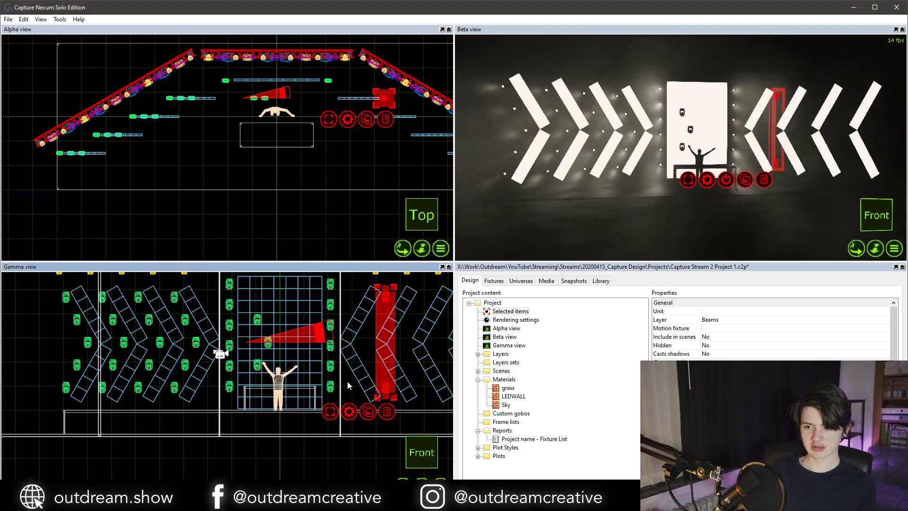
# Select the second and fourth Spikies in front of the LED wall and set their absolute X position to 942 mm plus 3 m.
pyautogui.click(283, 341)
pyautogui.click(257, 320)
pyautogui.keyDown('ctrl'); pyautogui.click(256, 364); pyautogui.keyUp('ctrl')
pyautogui.hotkey('ctrl', 't')
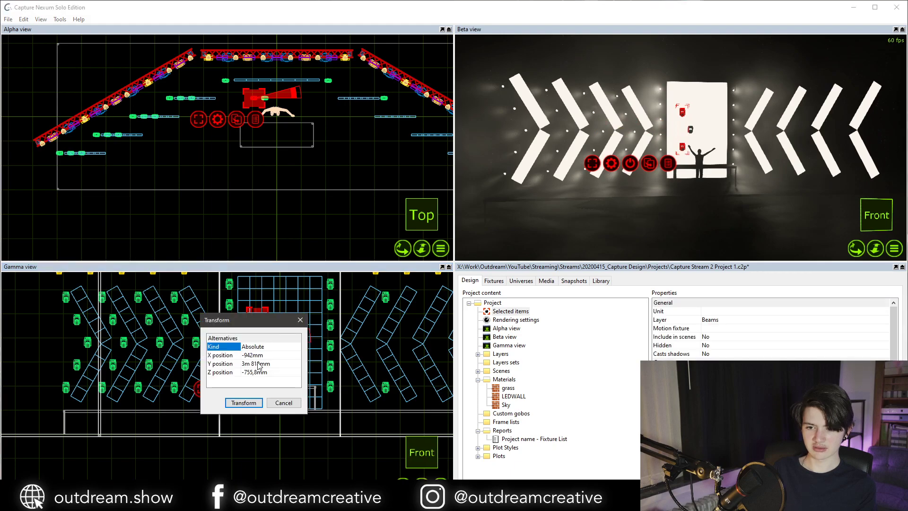
pyautogui.click(262, 356)
pyautogui.click(267, 355)
pyautogui.write('+3')
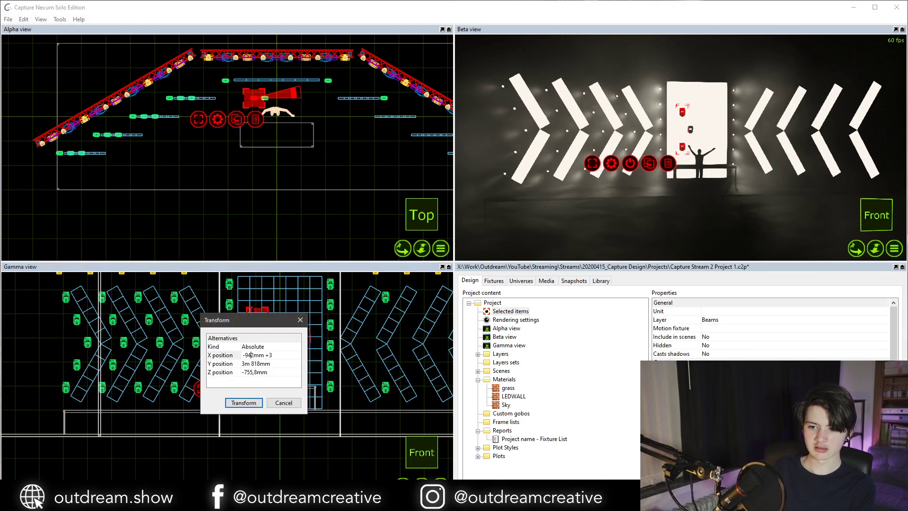
pyautogui.press('Return')
pyautogui.click(252, 405)
# Select the middle Spikie in front of the LED wall and set its absolute X position to 3 m 492 mm.
pyautogui.click(268, 344)
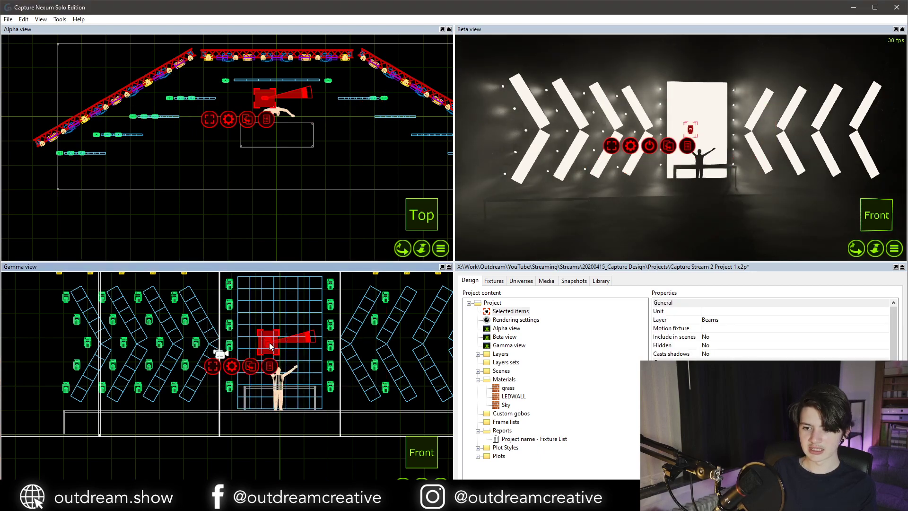
pyautogui.hotkey('ctrl', 't')
pyautogui.click(266, 332)
pyautogui.moveTo(263, 331); pyautogui.dragTo(253, 331)
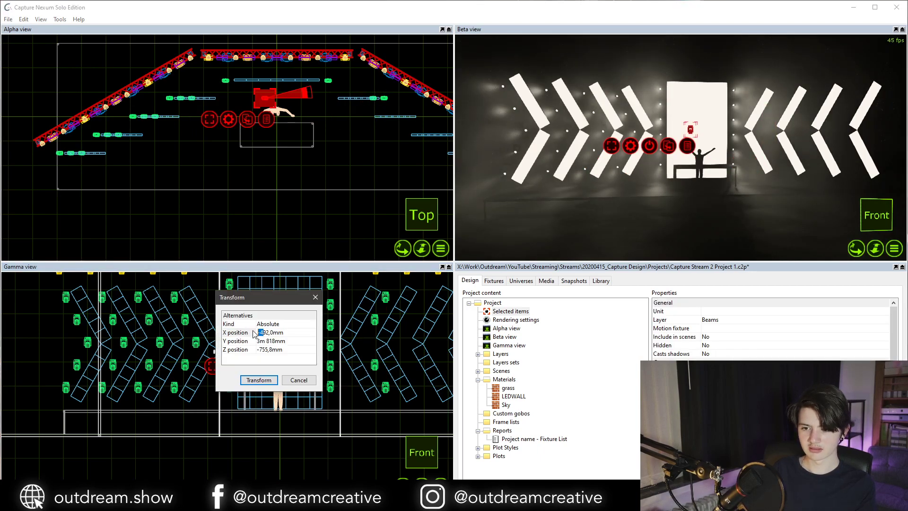
pyautogui.write('3m')
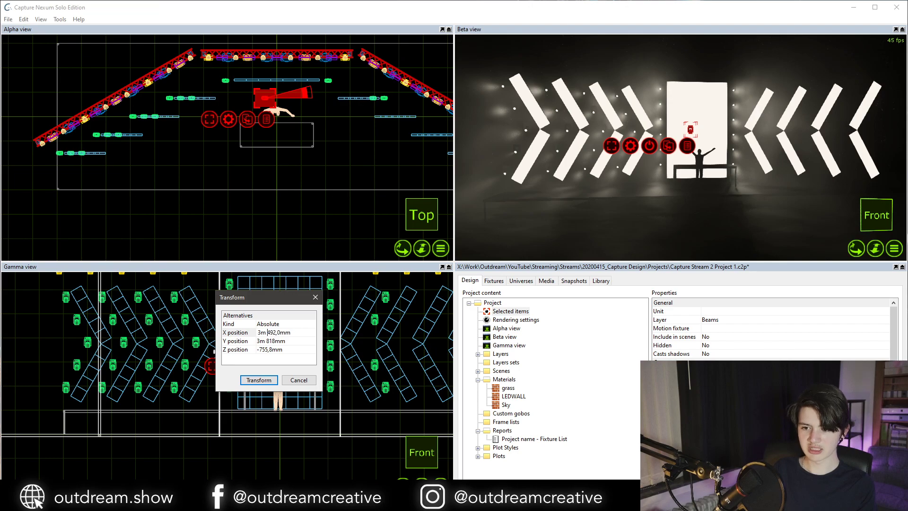
pyautogui.press('Return')
pyautogui.click(270, 377)
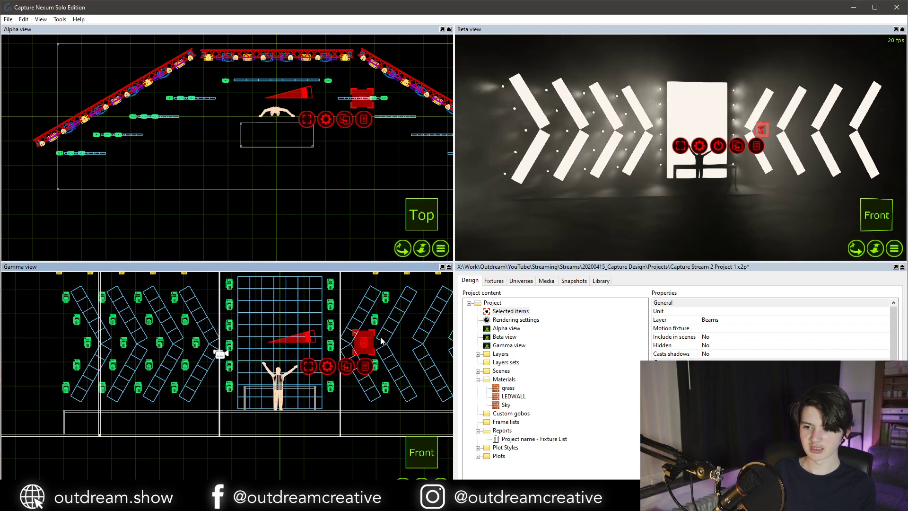
# Select the five Spikies of the mirrored chevron row and clone them once with an X offset of 1,5 m and a Z offset of 0,75 m.
pyautogui.click(374, 321)
pyautogui.keyDown('shift'); pyautogui.click(384, 298); pyautogui.keyUp('shift')
pyautogui.keyDown('shift'); pyautogui.click(375, 368); pyautogui.keyUp('shift')
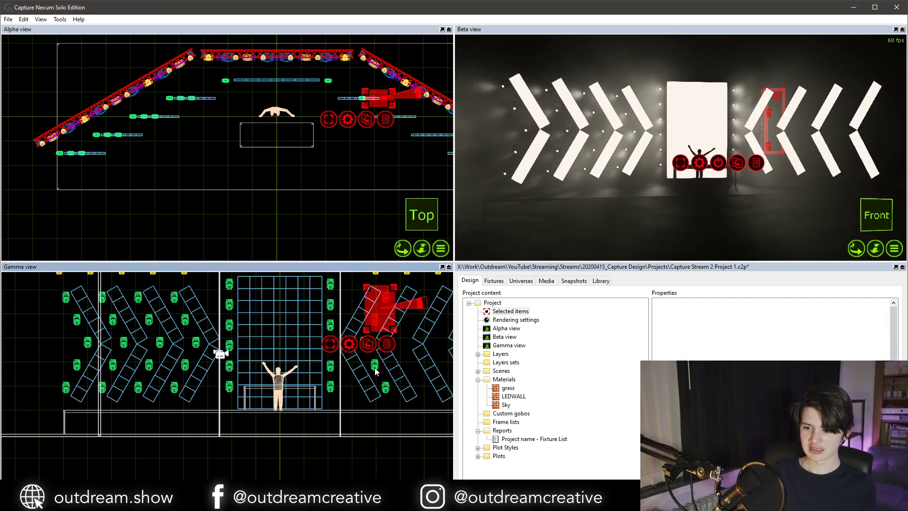
pyautogui.keyDown('shift'); pyautogui.click(365, 341); pyautogui.keyUp('shift')
pyautogui.scroll(3, 387, 377)
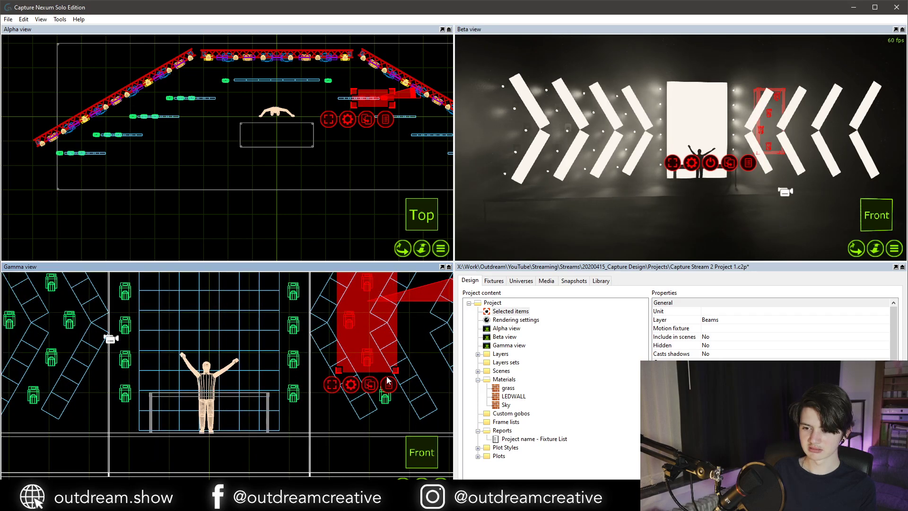
pyautogui.keyDown('shift'); pyautogui.click(387, 398); pyautogui.keyUp('shift')
pyautogui.scroll(-3, 309, 347)
pyautogui.hotkey('ctrl', 'd')
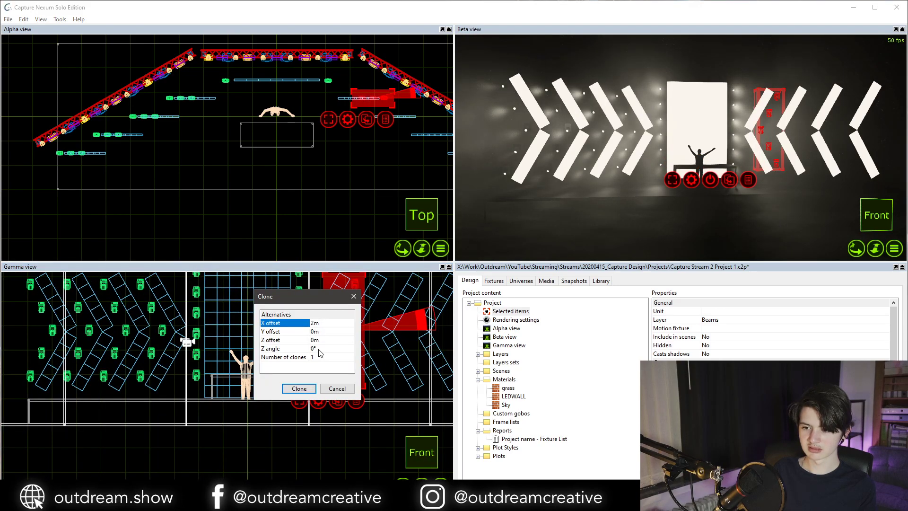
pyautogui.click(319, 324)
pyautogui.click(318, 339)
pyautogui.click(321, 325)
pyautogui.click(321, 325)
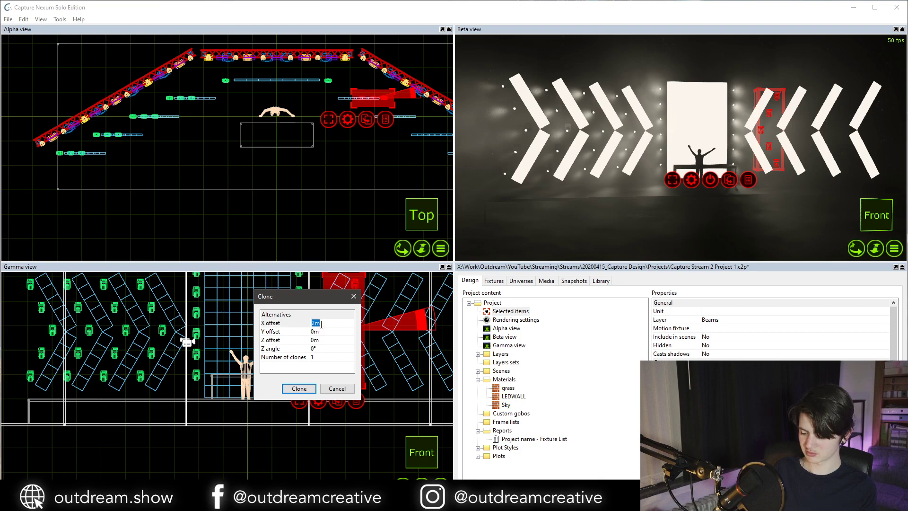
pyautogui.write('1,5')
pyautogui.press('Tab')
pyautogui.press('Tab')
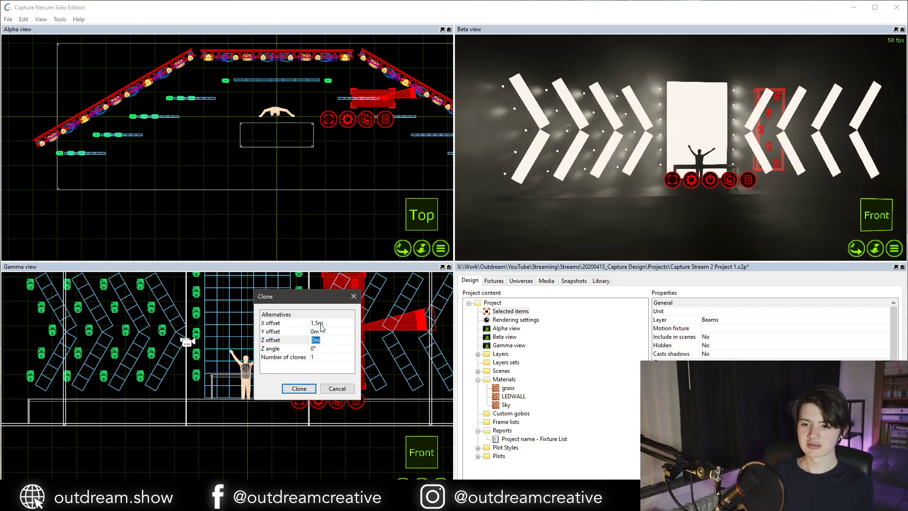
pyautogui.write('0,75')
pyautogui.press('Return')
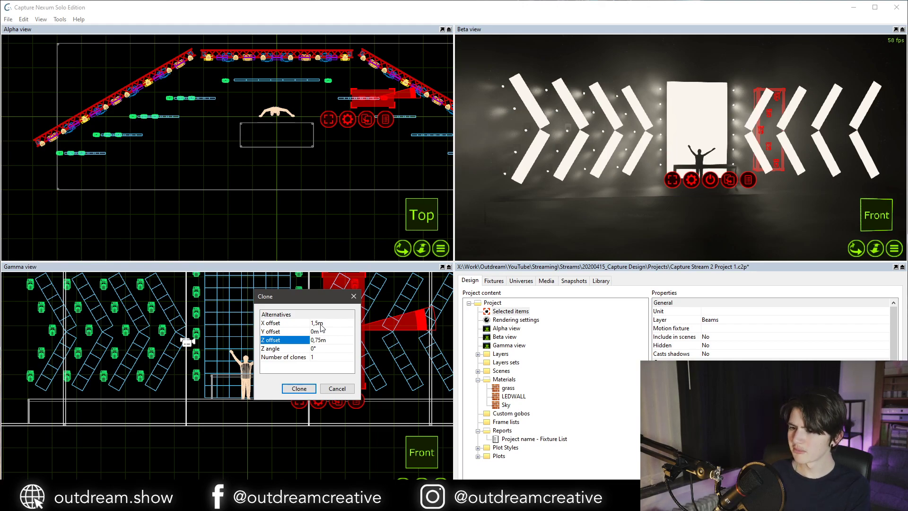
pyautogui.click(292, 389)
# Clone the mirrored Spikie row twice more with the same offsets, continuing outward across the remaining LED strips.
pyautogui.hotkey('ctrl', 'd')
pyautogui.click(234, 391)
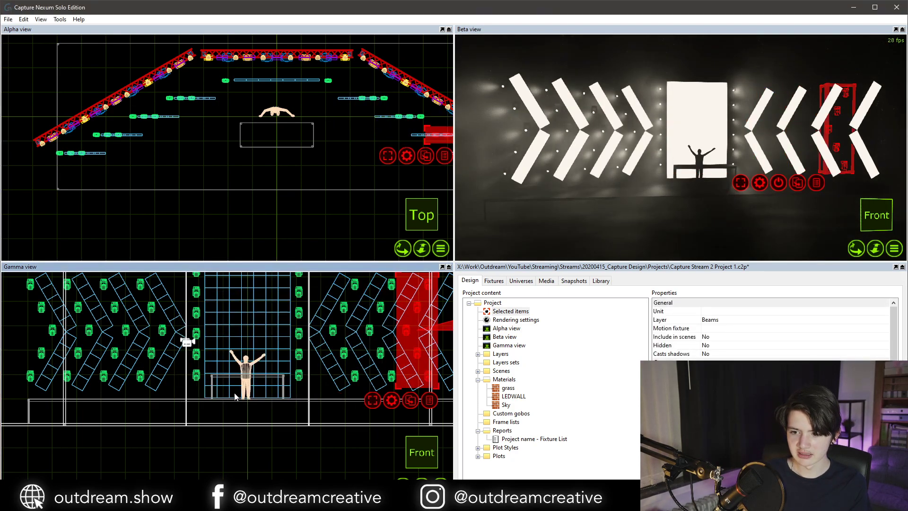
pyautogui.hotkey('ctrl', 'd')
pyautogui.click(227, 406)
pyautogui.click(225, 433)
pyautogui.scroll(-3, 129, 369)
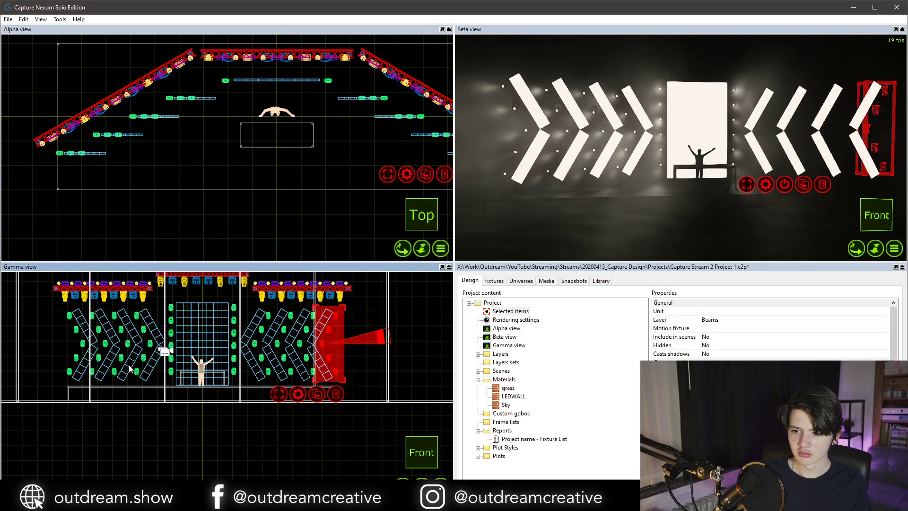
# Select all the Spikies, adjust their pan/tilt and set their colour to red.
pyautogui.click(292, 345)
pyautogui.click(326, 334)
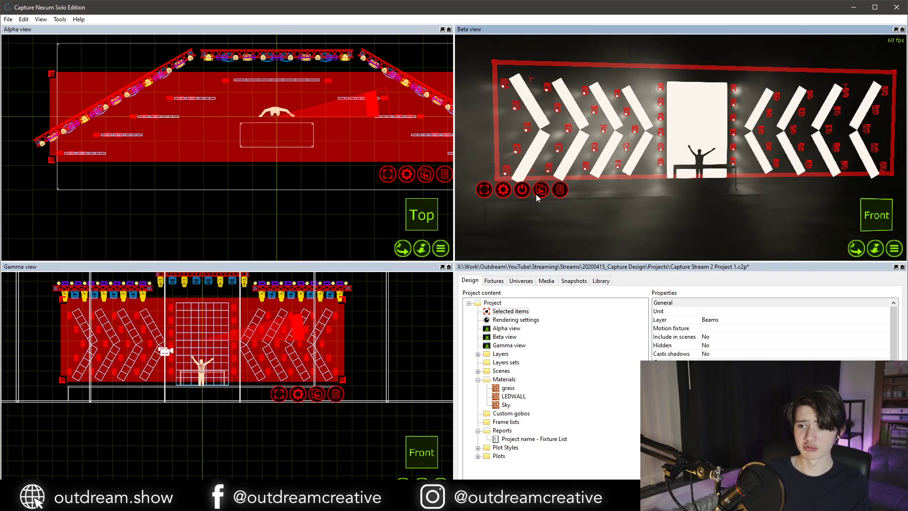
pyautogui.click(537, 192)
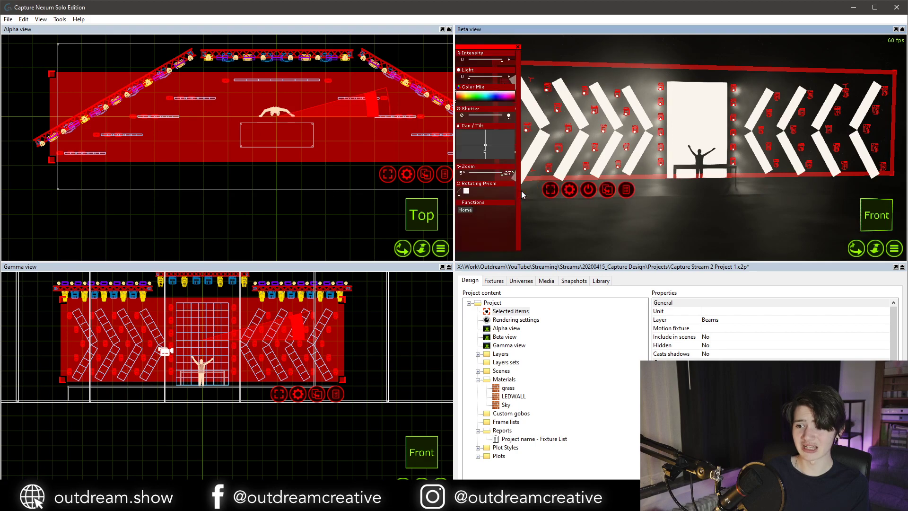
pyautogui.click(486, 152)
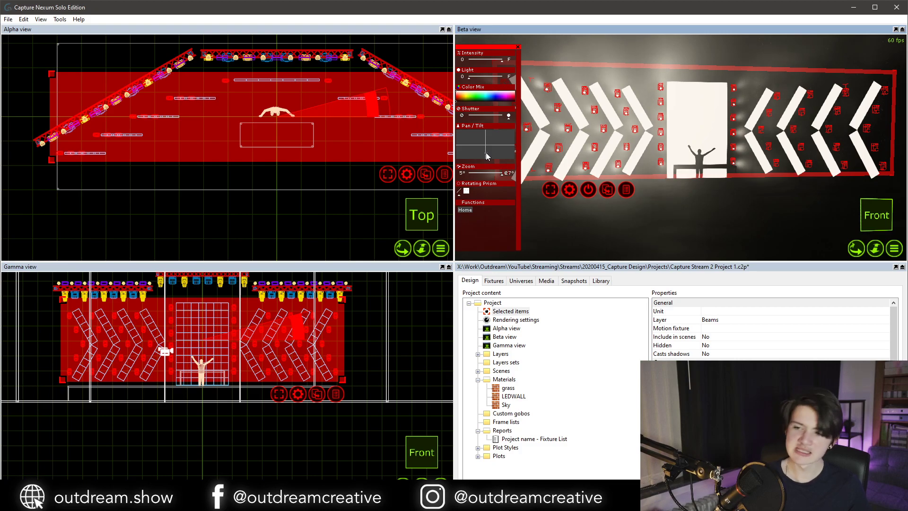
pyautogui.click(468, 94)
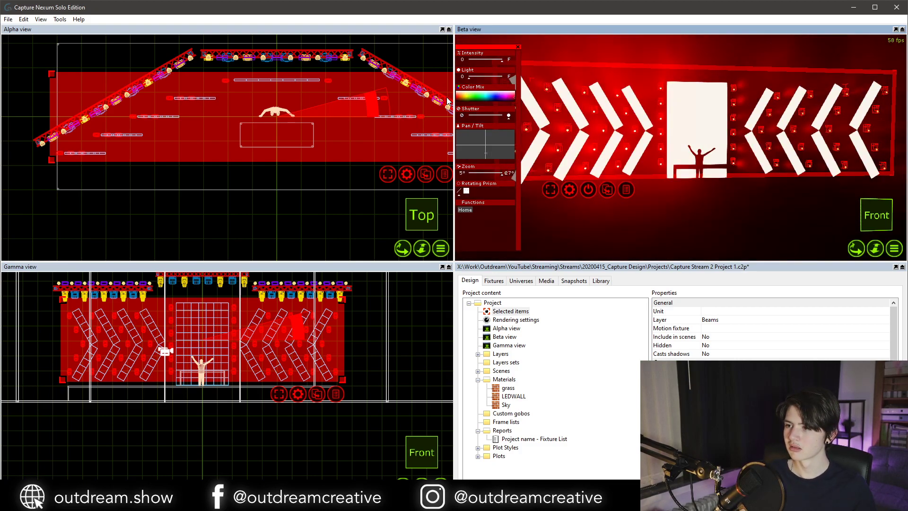
# Examine the red-lit stage from the front and at an angle, in both the lit and the plain shaded rendering.
pyautogui.scroll(-2, 498, 135)
pyautogui.click(610, 166)
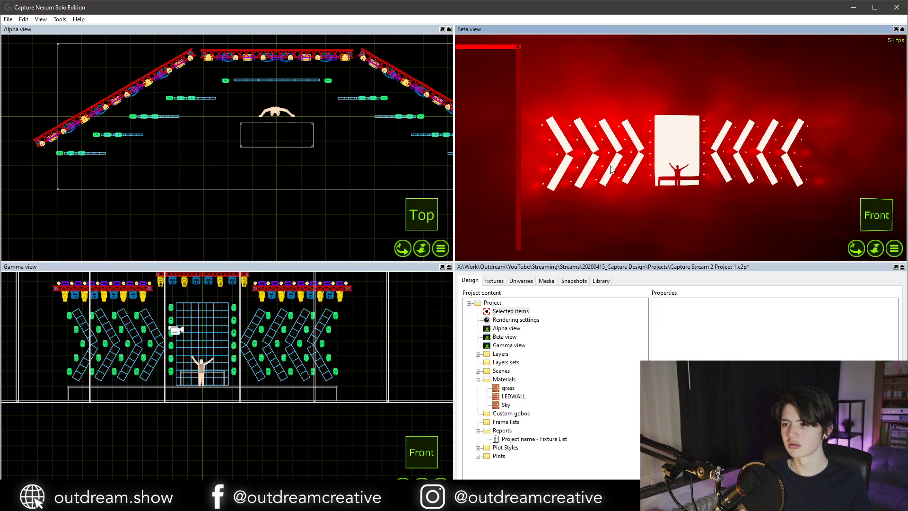
pyautogui.moveTo(634, 170); pyautogui.dragTo(570, 158, button='middle')
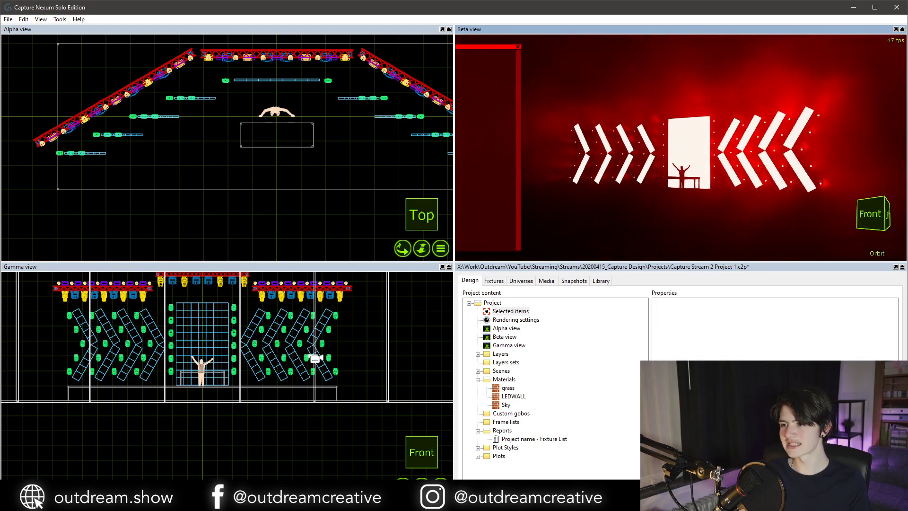
pyautogui.moveTo(676, 171); pyautogui.dragTo(642, 171, button='right')
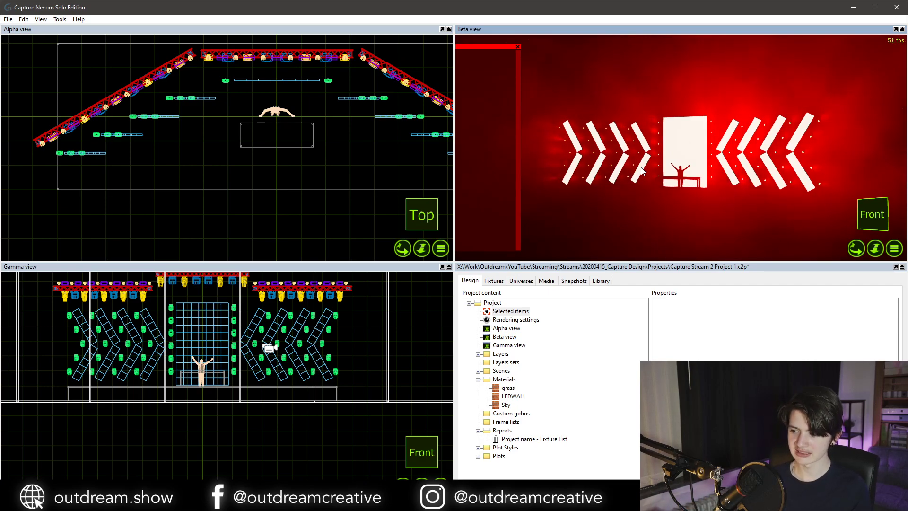
pyautogui.click(518, 48)
pyautogui.moveTo(578, 111); pyautogui.dragTo(598, 118, button='middle')
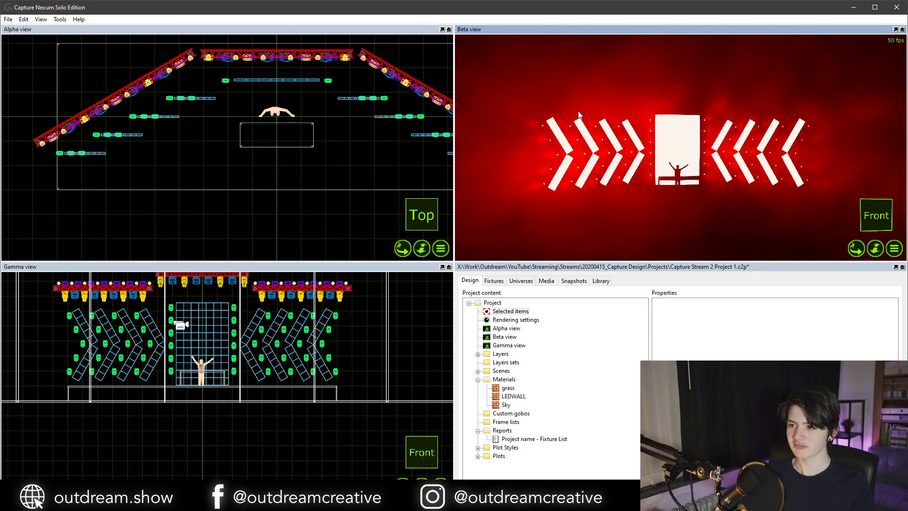
pyautogui.press('Tab')
pyautogui.moveTo(639, 169); pyautogui.dragTo(626, 169, button='middle')
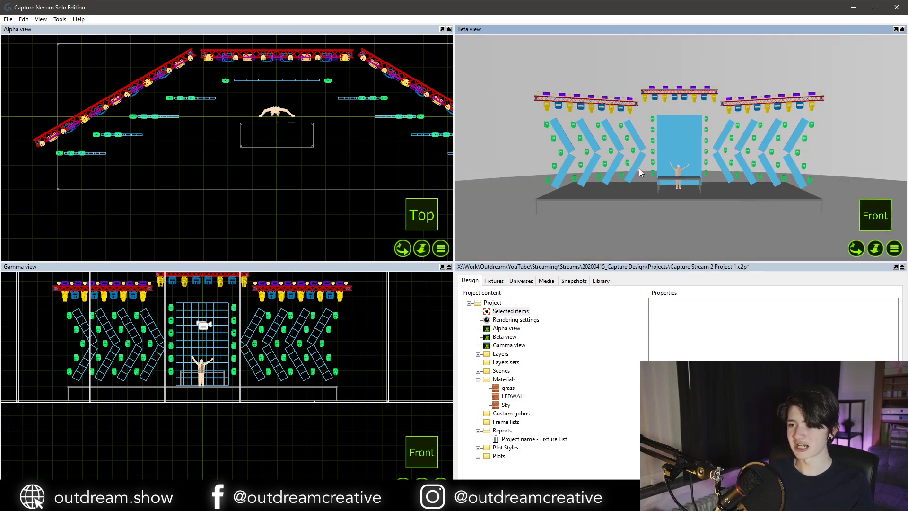
pyautogui.press('Tab')
pyautogui.press('Tab')
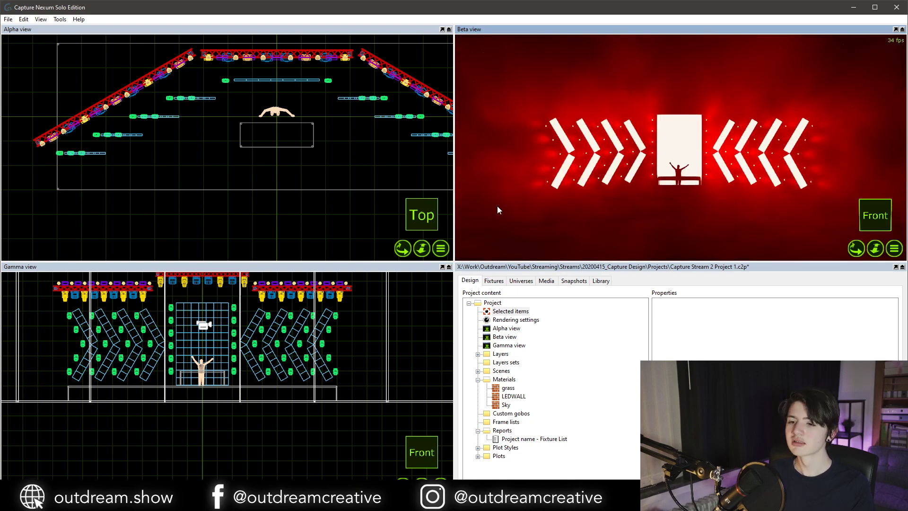
# Select all the wash fixtures on the trusses, set their colour to purple and raise their intensity.
pyautogui.click(284, 297)
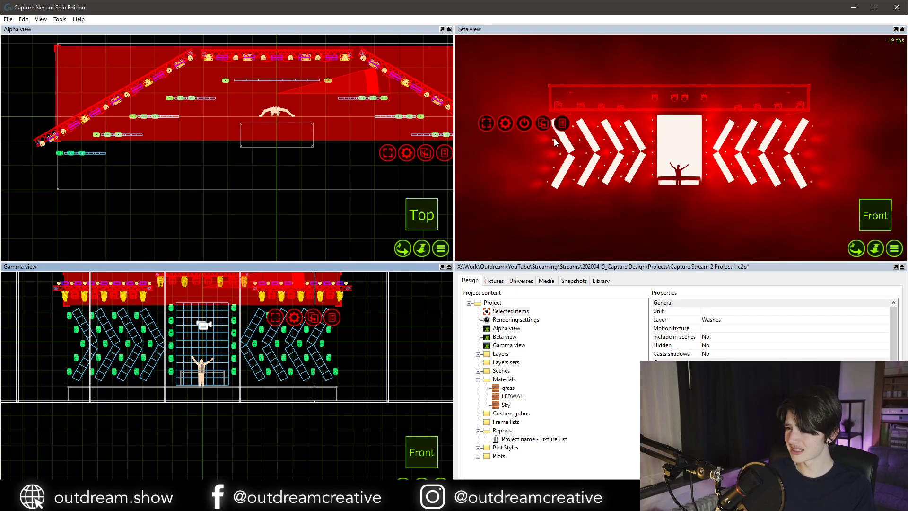
pyautogui.click(541, 123)
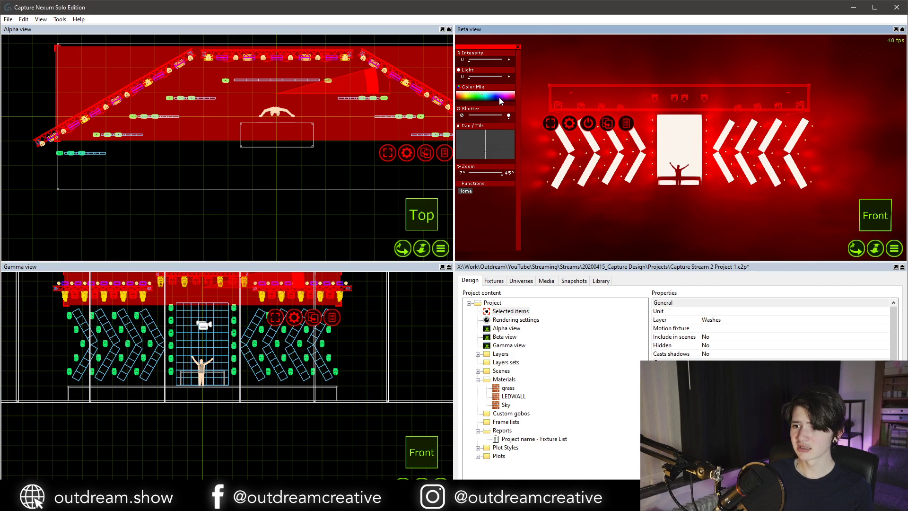
pyautogui.click(488, 60)
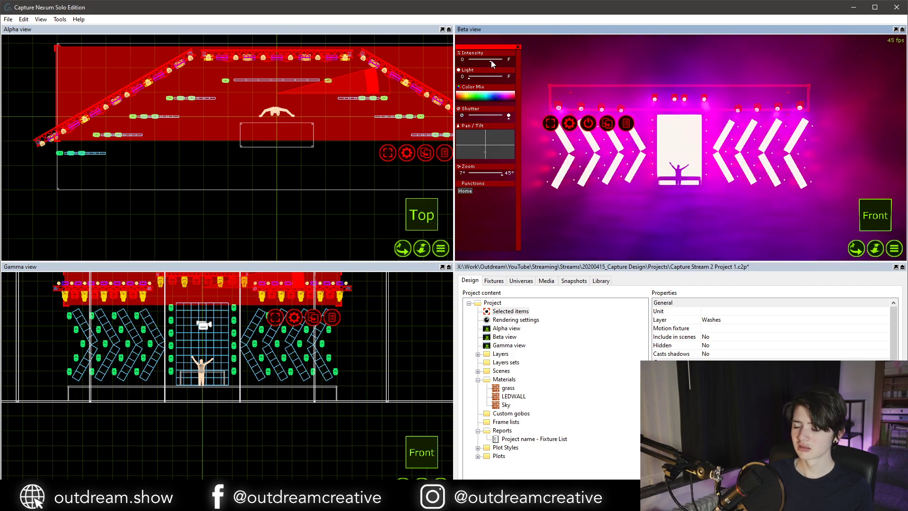
pyautogui.click(522, 99)
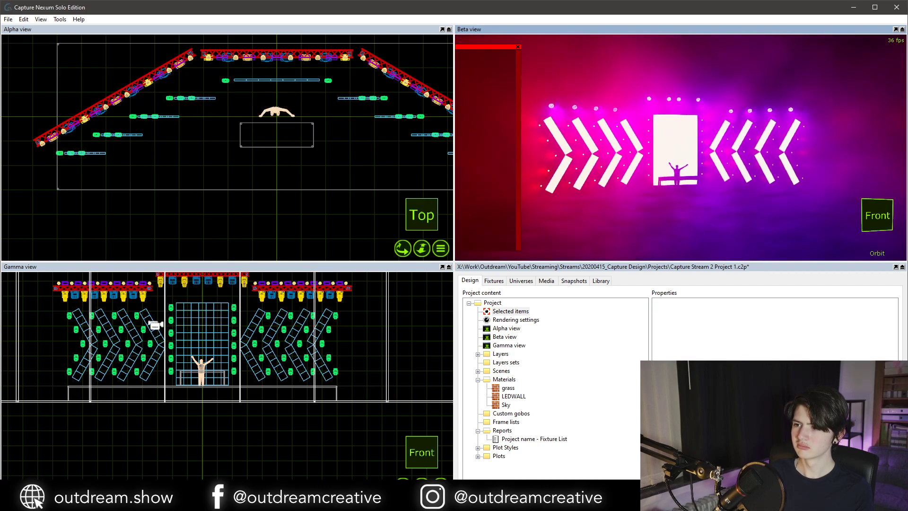
# Delete the surplus wash fixture just left of the middle truss's centre.
pyautogui.click(673, 98)
pyautogui.click(673, 98)
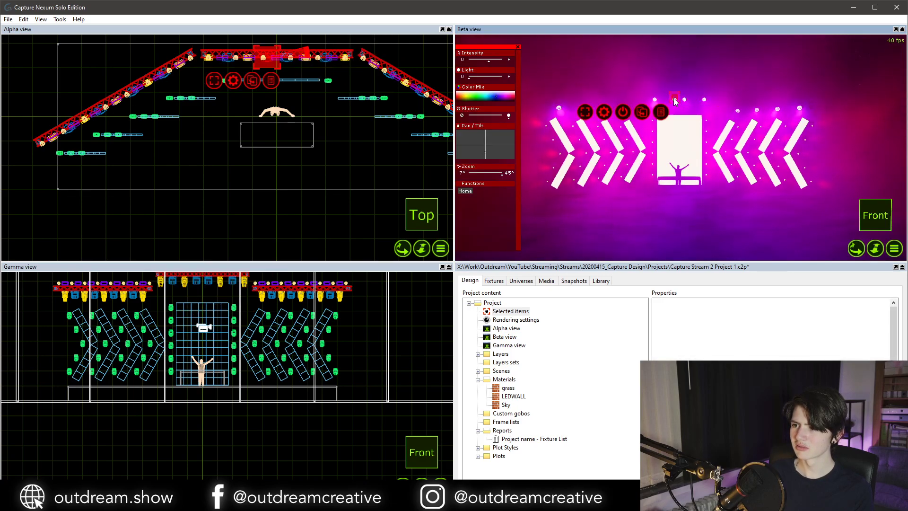
pyautogui.scroll(3, 205, 283)
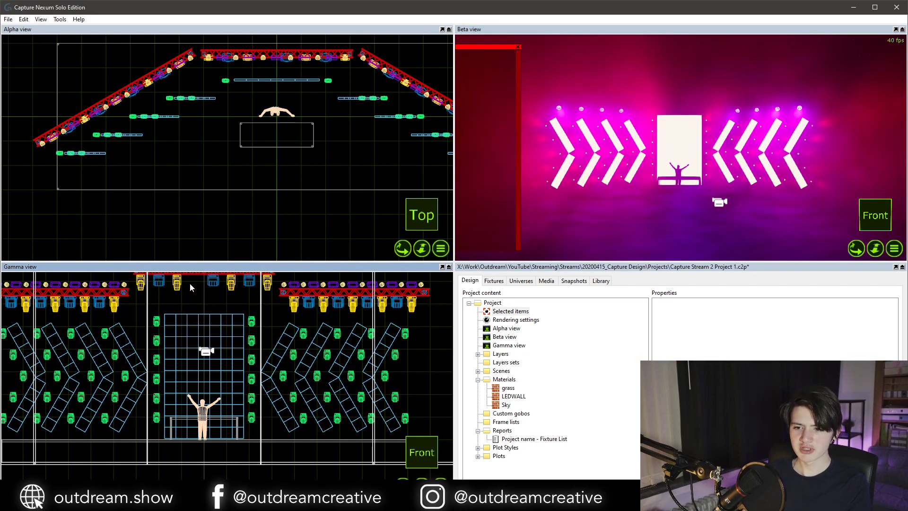
# Select the seven remaining spot and wash fixtures under the middle truss and space them evenly.
pyautogui.click(158, 282)
pyautogui.keyDown('ctrl'); pyautogui.click(141, 284); pyautogui.keyUp('ctrl')
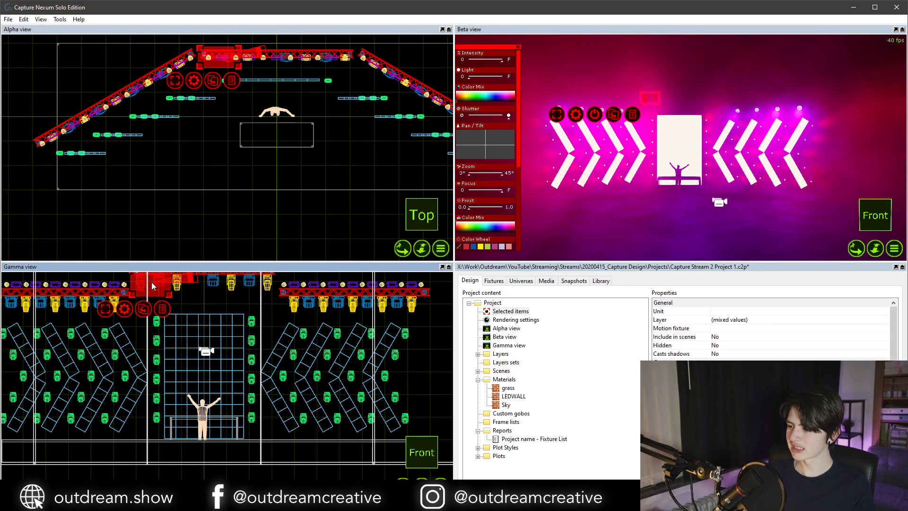
pyautogui.scroll(-1, 169, 287)
pyautogui.keyDown('ctrl'); pyautogui.click(174, 284); pyautogui.keyUp('ctrl')
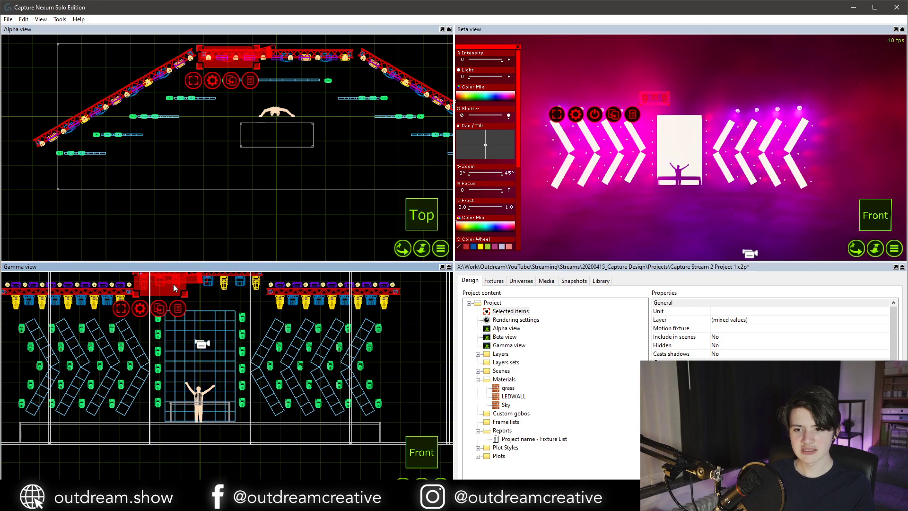
pyautogui.keyDown('ctrl'); pyautogui.click(207, 282); pyautogui.keyUp('ctrl')
pyautogui.keyDown('ctrl'); pyautogui.click(223, 282); pyautogui.keyUp('ctrl')
pyautogui.keyDown('ctrl'); pyautogui.click(240, 282); pyautogui.keyUp('ctrl')
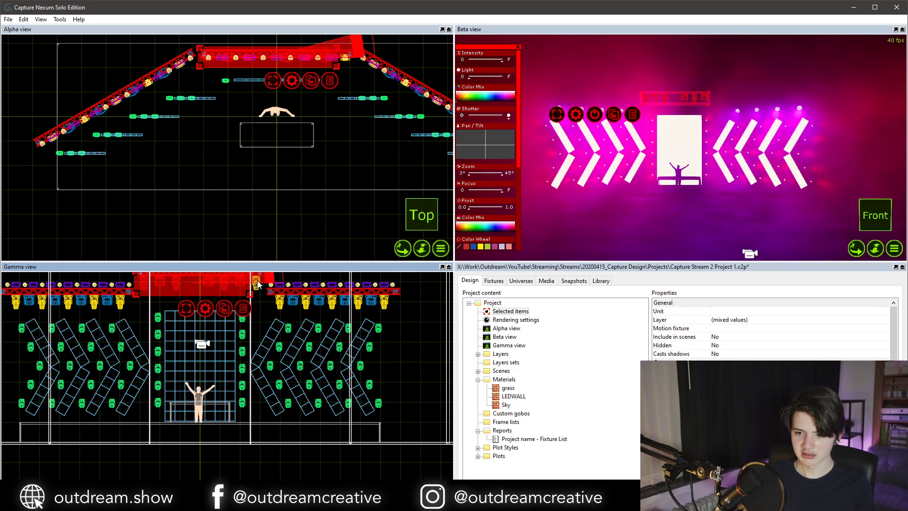
pyautogui.keyDown('ctrl'); pyautogui.click(257, 281); pyautogui.keyUp('ctrl')
pyautogui.hotkey('ctrl', 'e')
pyautogui.click(257, 282)
pyautogui.press('Escape')
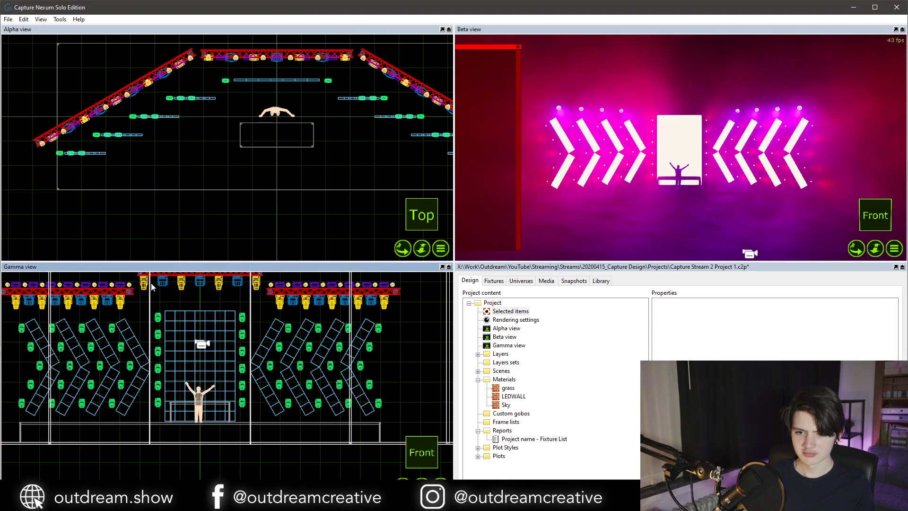
pyautogui.click(151, 287)
pyautogui.keyDown('ctrl'); pyautogui.click(181, 284); pyautogui.keyUp('ctrl')
pyautogui.keyDown('ctrl'); pyautogui.click(219, 283); pyautogui.keyUp('ctrl')
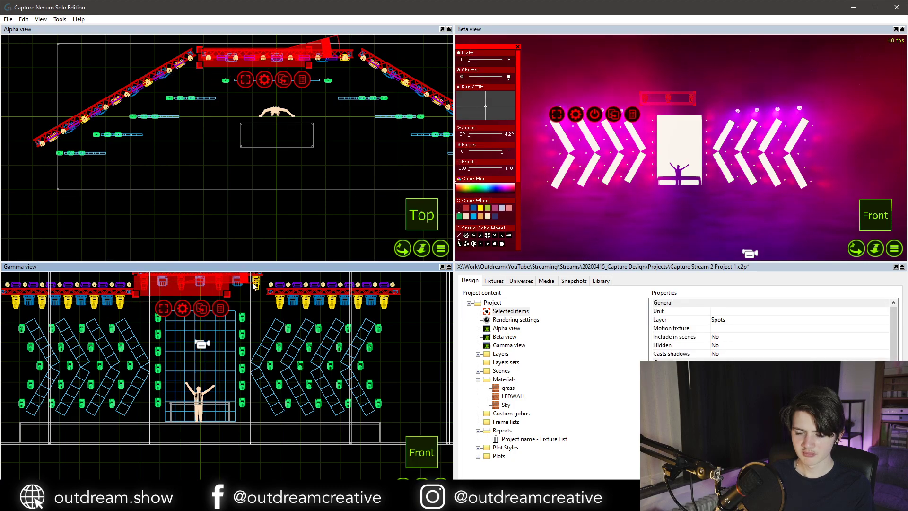
pyautogui.keyDown('ctrl'); pyautogui.click(256, 282); pyautogui.keyUp('ctrl')
pyautogui.press('Escape')
pyautogui.scroll(-3, 203, 287)
pyautogui.click(178, 285)
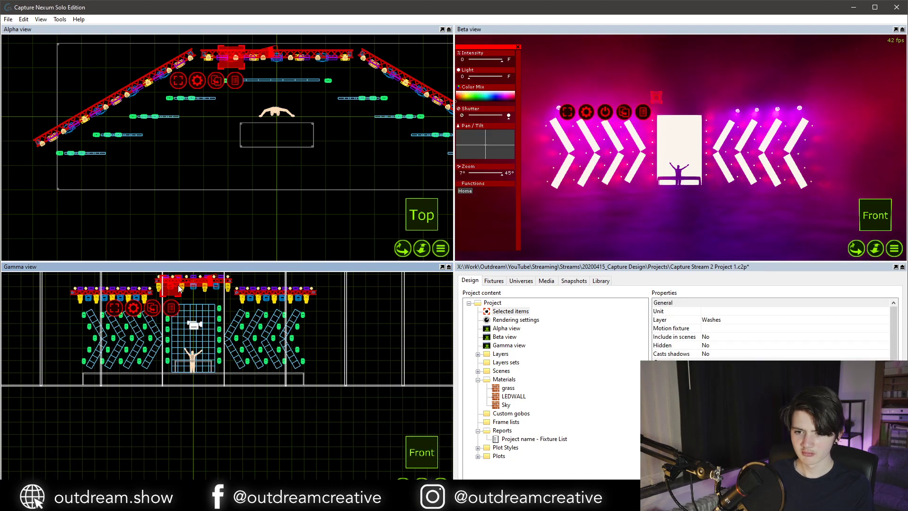
pyautogui.keyDown('ctrl'); pyautogui.click(194, 285); pyautogui.keyUp('ctrl')
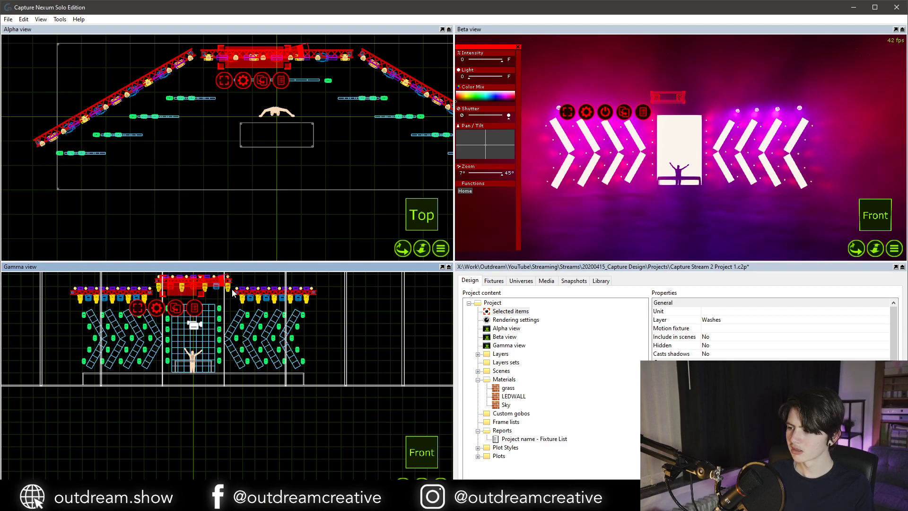
pyautogui.keyDown('ctrl'); pyautogui.click(216, 286); pyautogui.keyUp('ctrl')
pyautogui.press('Escape')
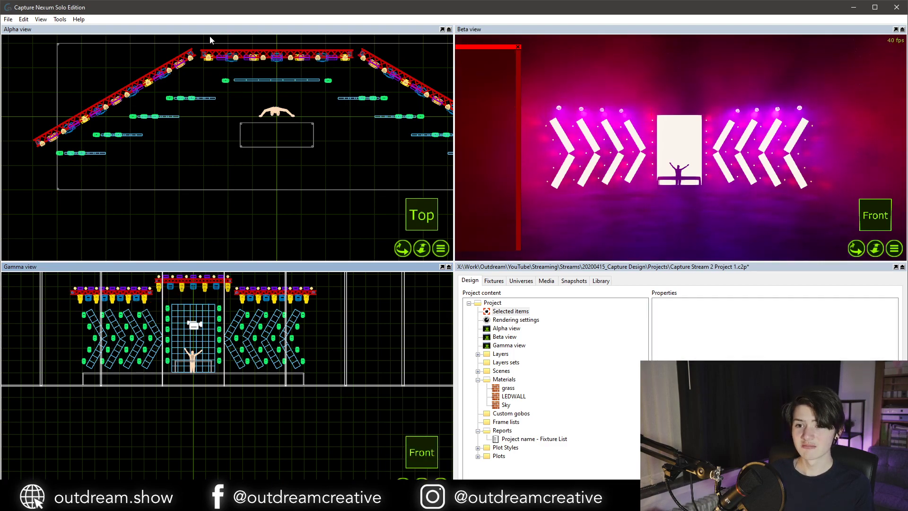
pyautogui.moveTo(196, 40); pyautogui.dragTo(356, 75)
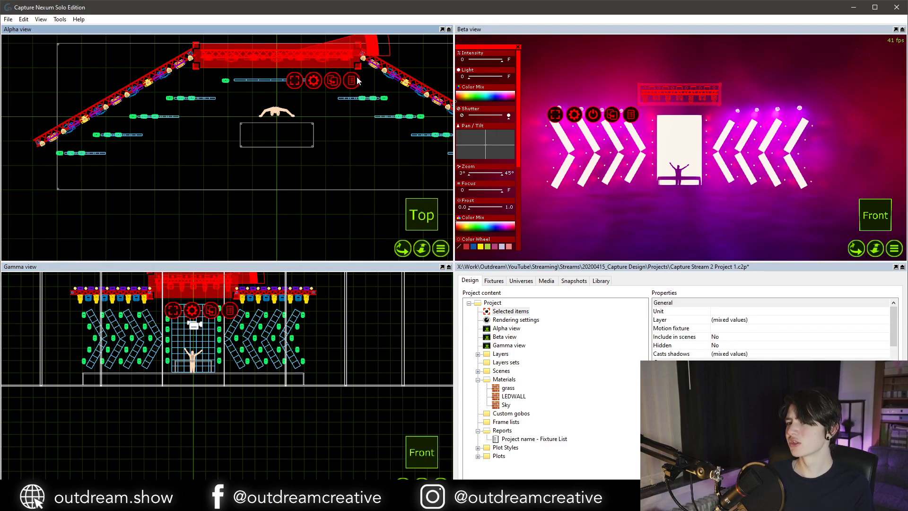
pyautogui.press('Escape')
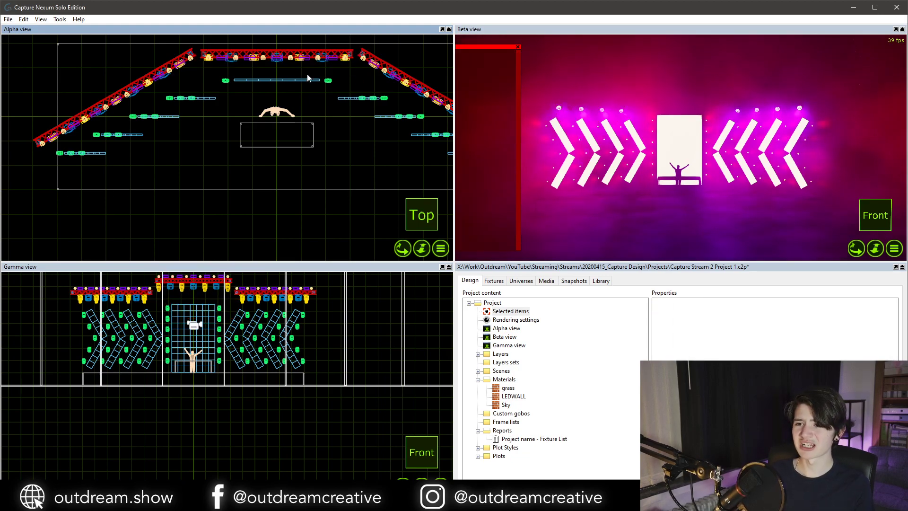
# Select all the wash fixtures on the trusses, shift their colour to blue-violet and adjust their tilt.
pyautogui.click(275, 60)
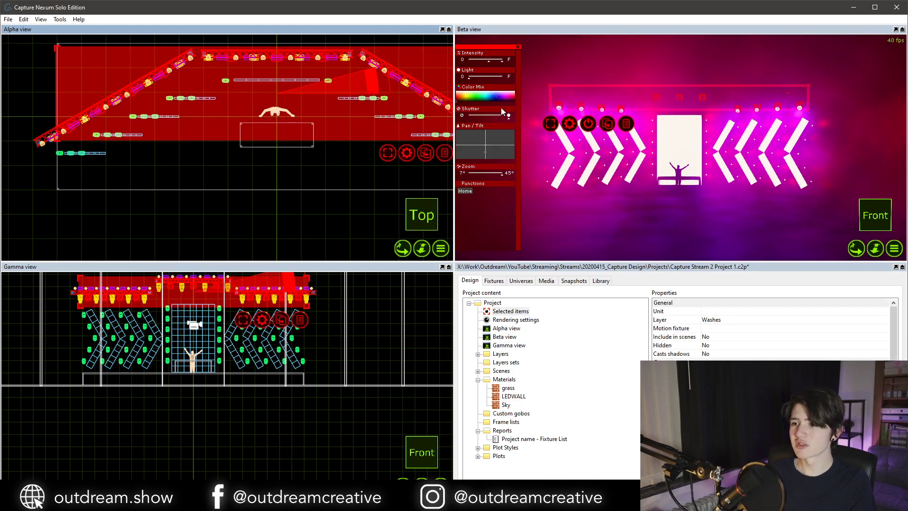
pyautogui.click(496, 98)
pyautogui.click(498, 100)
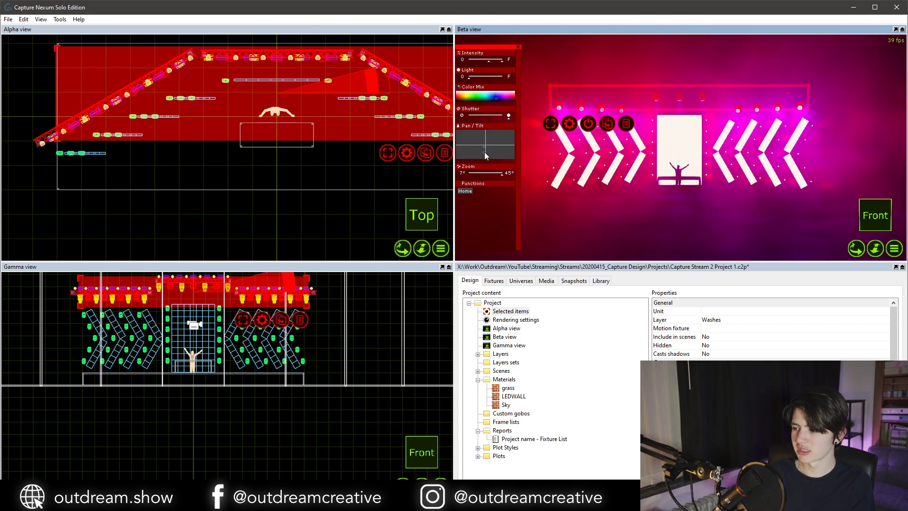
pyautogui.moveTo(484, 152); pyautogui.dragTo(485, 151)
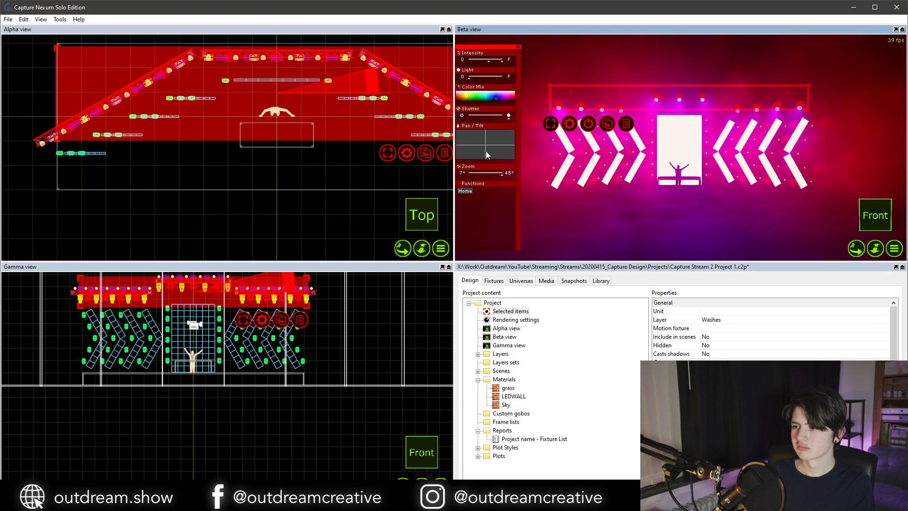
pyautogui.click(628, 164)
pyautogui.moveTo(627, 161); pyautogui.dragTo(654, 103, button='middle')
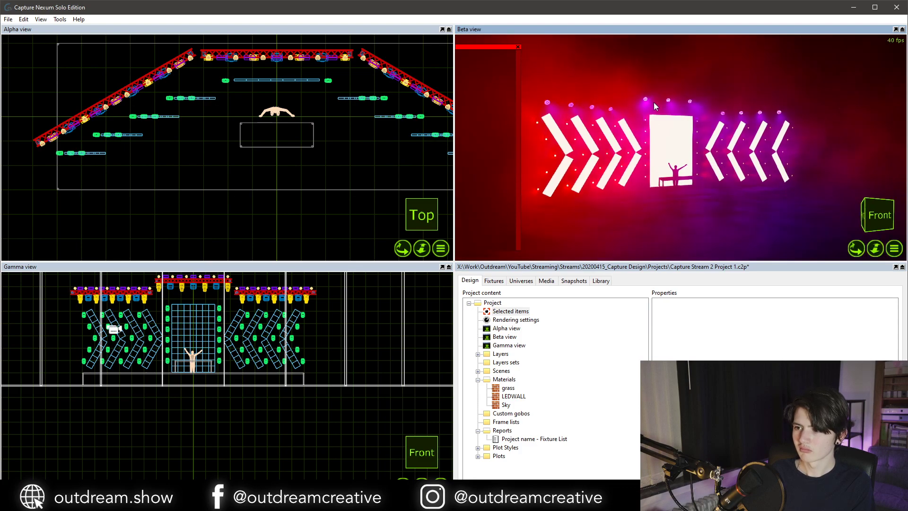
# Bring the intensity of all the truss washes down to zero.
pyautogui.click(646, 101)
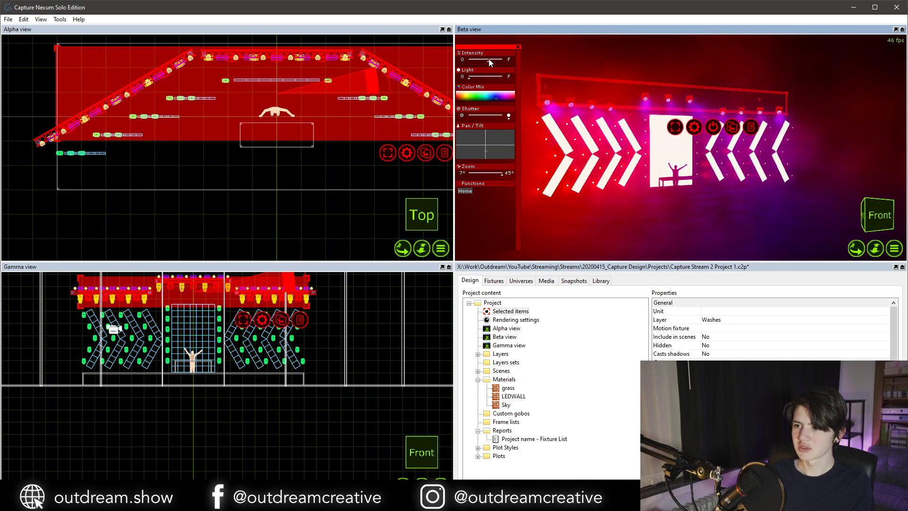
pyautogui.click(463, 60)
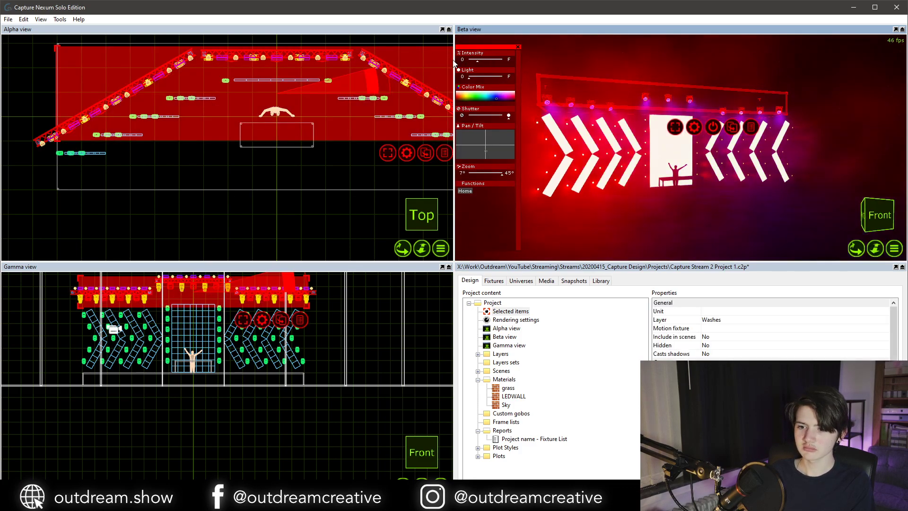
pyautogui.press('Escape')
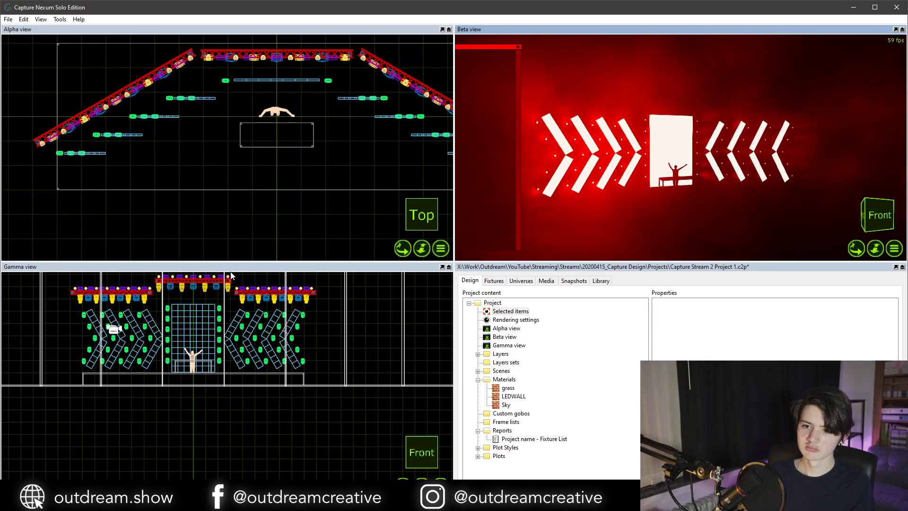
# Select all the truss spots, raise their light level and tilt the beams down onto the stage floor.
pyautogui.doubleClick(196, 287)
pyautogui.click(493, 60)
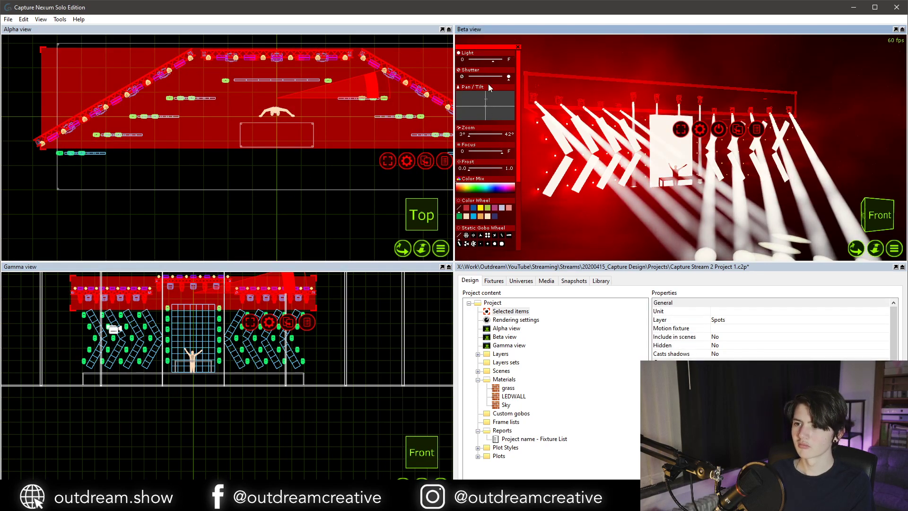
pyautogui.click(483, 100)
pyautogui.moveTo(484, 100); pyautogui.dragTo(486, 100)
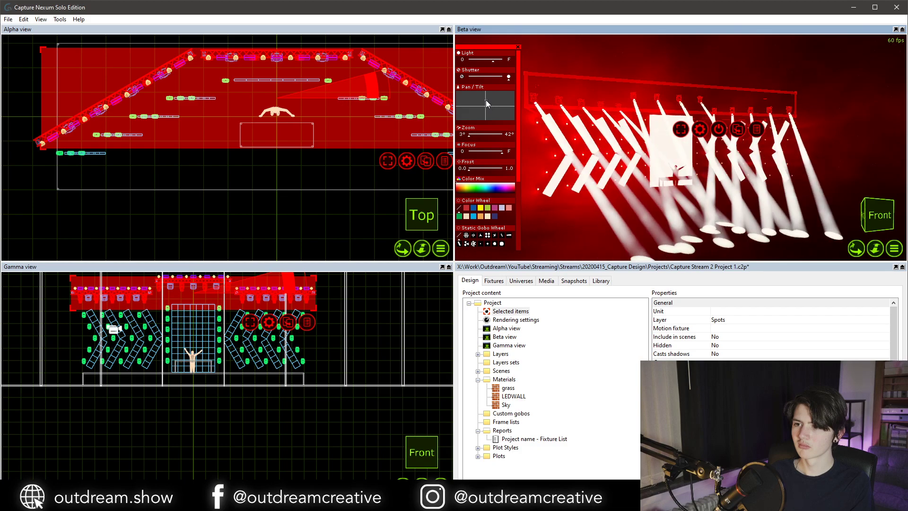
pyautogui.press('Escape')
pyautogui.moveTo(586, 137); pyautogui.dragTo(696, 164, button='middle')
pyautogui.scroll(2, 594, 167)
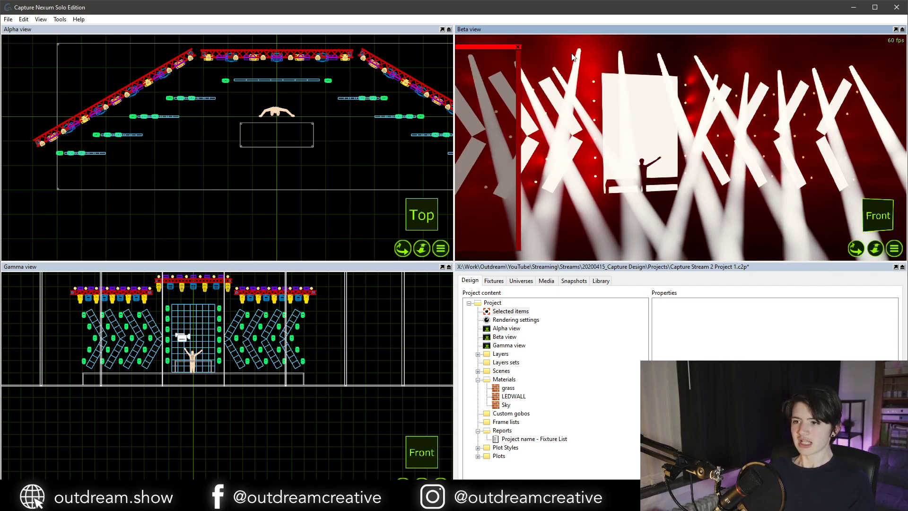
# Keep the truss washes at zero intensity and switch off the light of all the Spikies around the chevrons and LED wall.
pyautogui.doubleClick(216, 286)
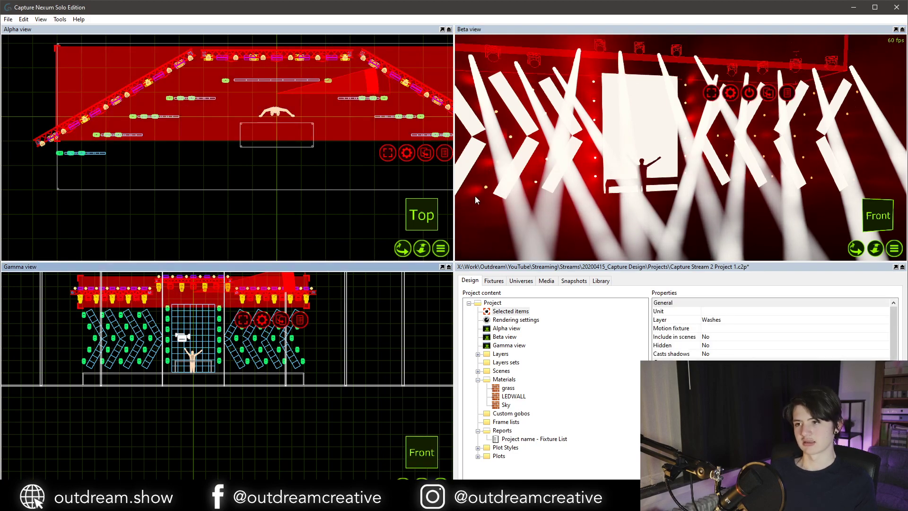
pyautogui.click(749, 93)
pyautogui.moveTo(495, 59); pyautogui.dragTo(467, 61)
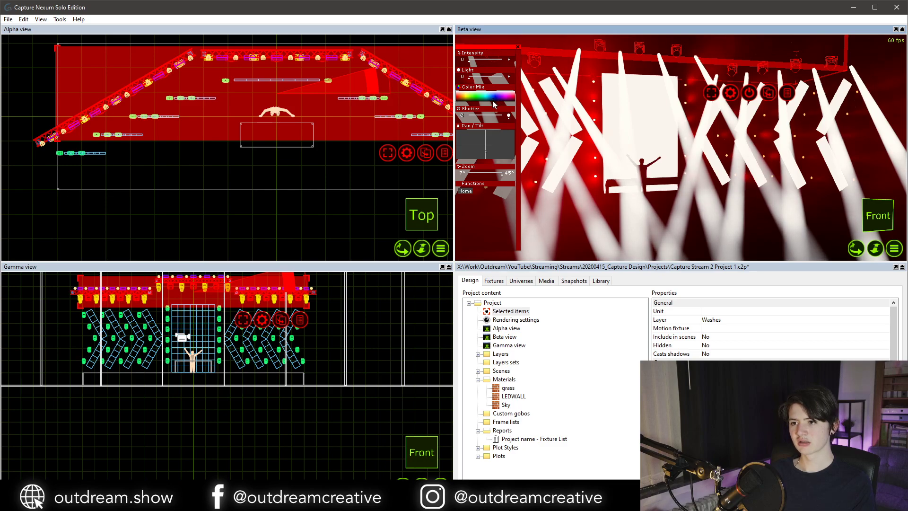
pyautogui.click(563, 110)
pyautogui.doubleClick(592, 82)
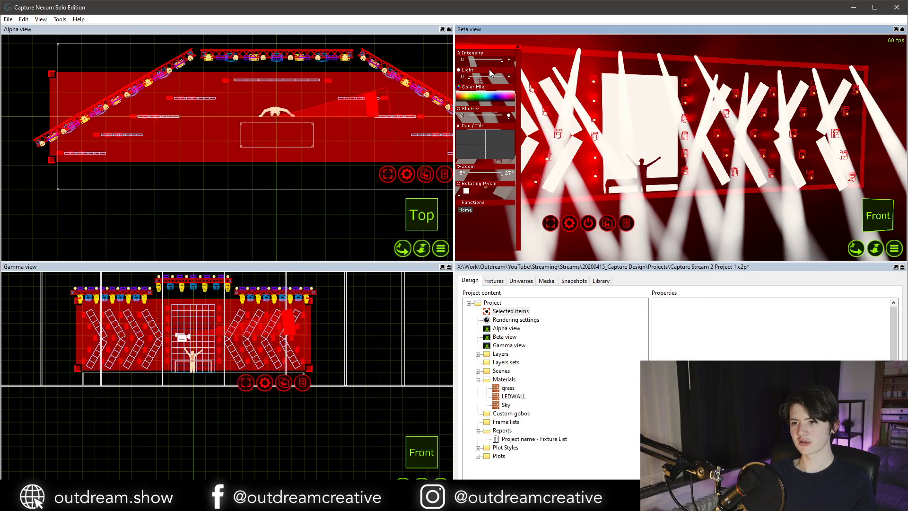
pyautogui.click(462, 117)
pyautogui.press('Escape')
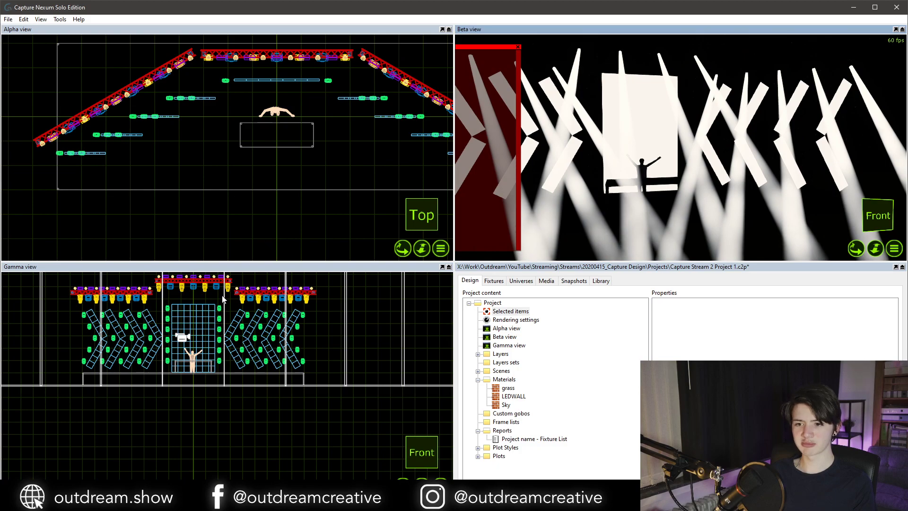
# Select all the spot fixtures on the trusses and bring their light down to zero.
pyautogui.click(403, 303)
pyautogui.press('Escape')
pyautogui.doubleClick(228, 286)
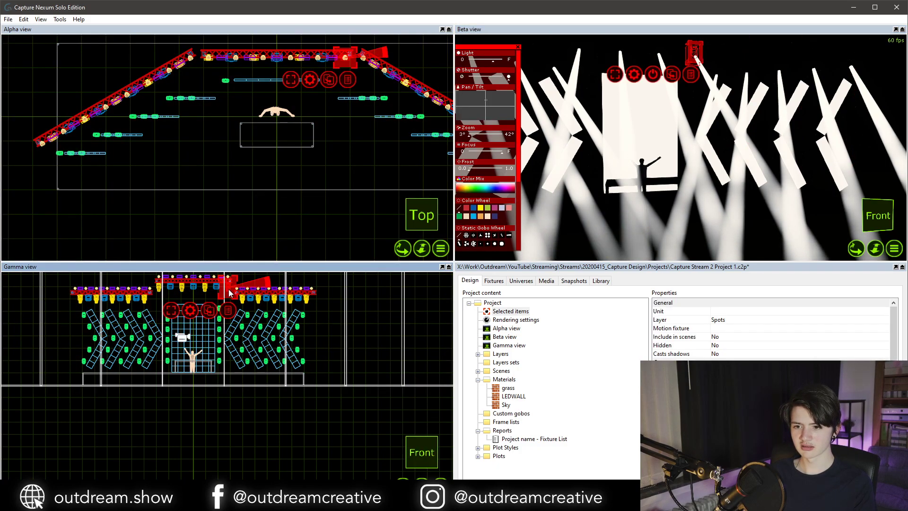
pyautogui.click(462, 76)
pyautogui.press('Escape')
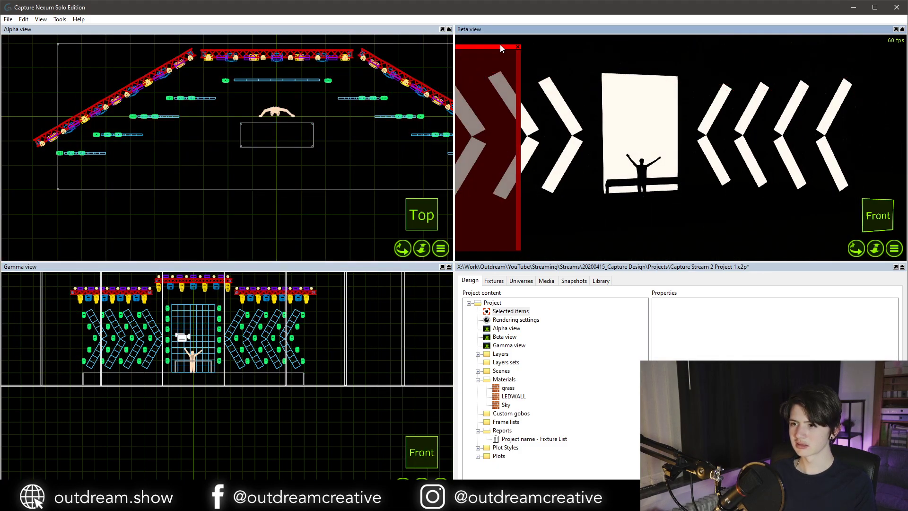
# Close the fixture controls, open the library and clear its search text.
pyautogui.click(518, 47)
pyautogui.click(601, 281)
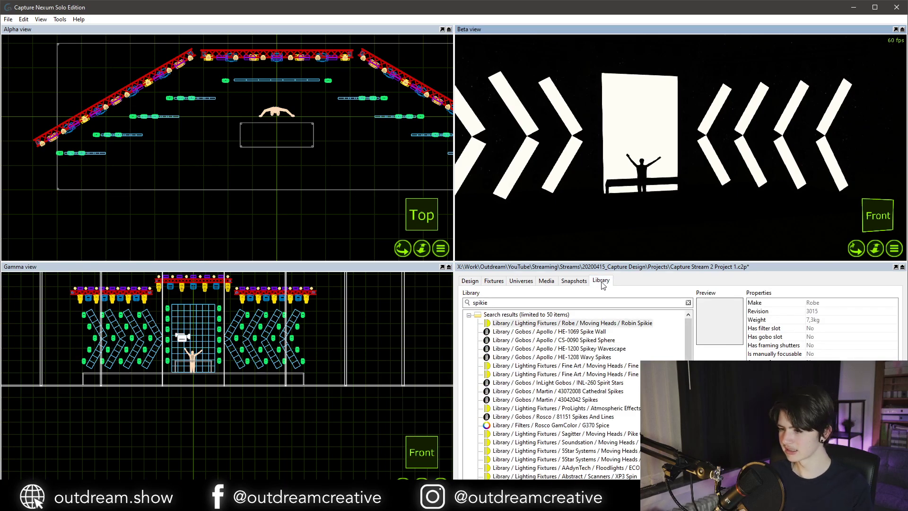
pyautogui.write('vk')
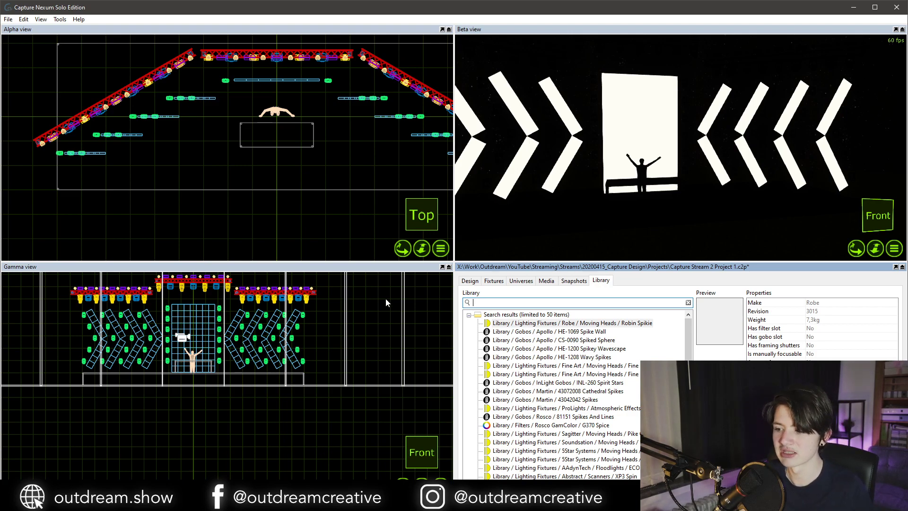
# Show the stage in plain shaded rendering and examine the whole rig from the front and at an angle.
pyautogui.moveTo(255, 327); pyautogui.dragTo(273, 346, button='middle')
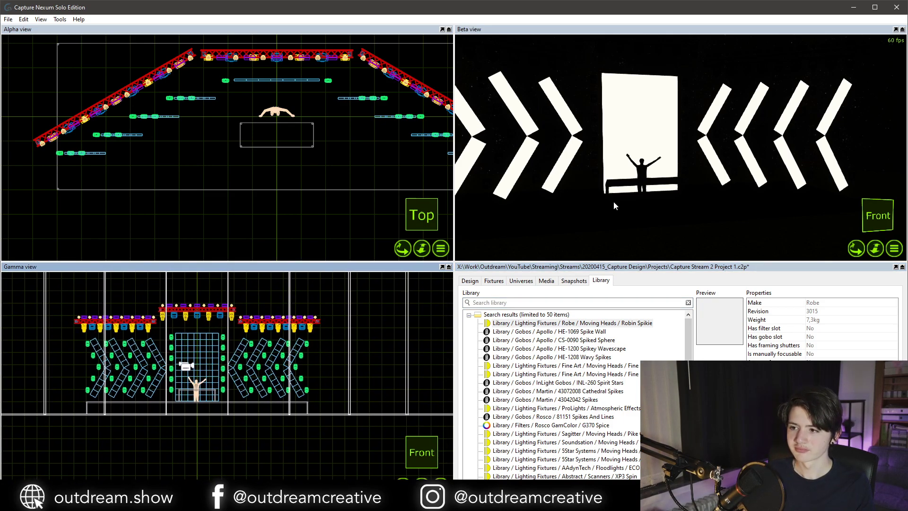
pyautogui.moveTo(614, 202); pyautogui.dragTo(615, 202, button='right')
pyautogui.press('p')
pyautogui.scroll(-3, 642, 178)
pyautogui.moveTo(642, 178); pyautogui.dragTo(645, 177, button='middle')
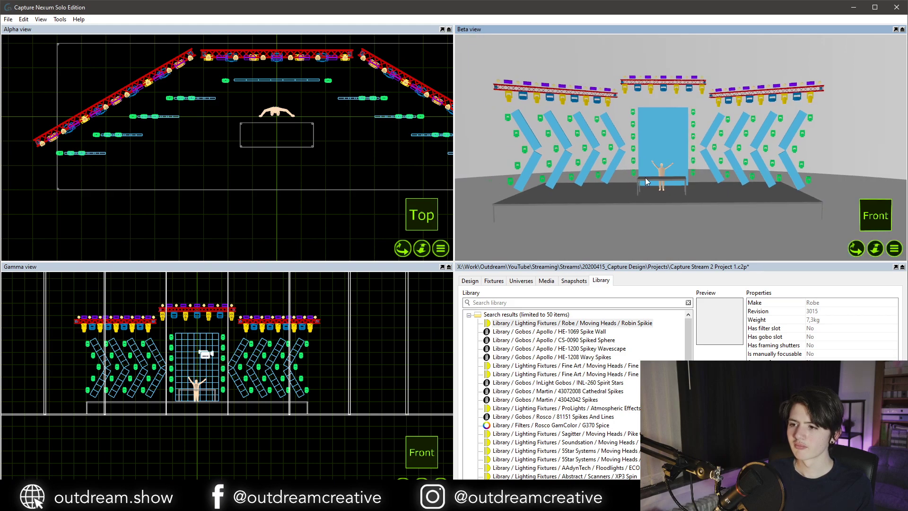
pyautogui.scroll(2, 643, 178)
pyautogui.scroll(-2, 643, 178)
pyautogui.moveTo(643, 178); pyautogui.dragTo(643, 178, button='right')
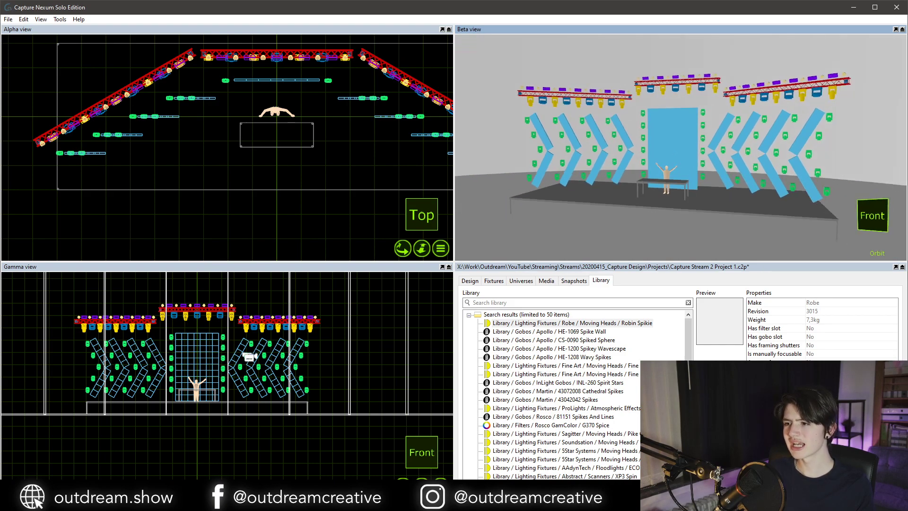
pyautogui.press('p')
pyautogui.press('p')
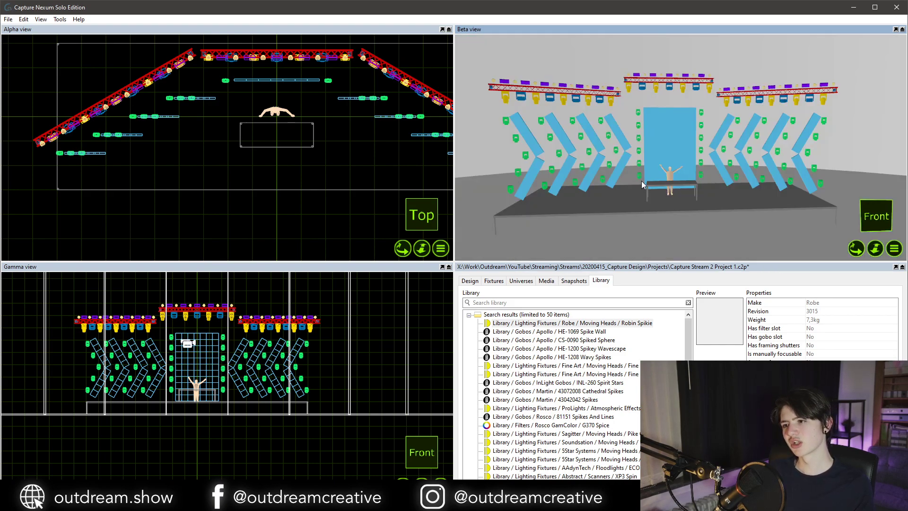
pyautogui.moveTo(641, 180)
pyautogui.mouseDown(button='right')
pyautogui.moveTo(664, 180)
pyautogui.moveTo(610, 173)
pyautogui.moveTo(657, 171)
pyautogui.mouseUp(button='right')
pyautogui.click(657, 171)
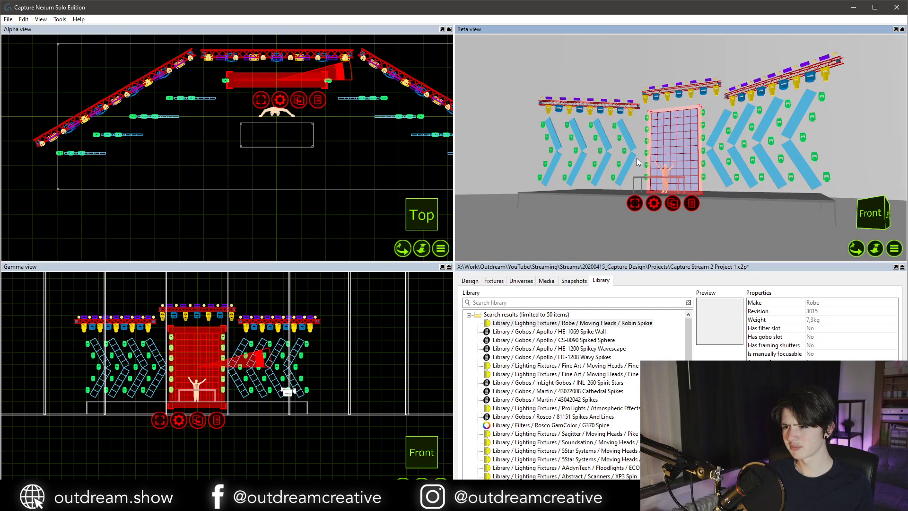
pyautogui.click(541, 211)
pyautogui.moveTo(70, 295); pyautogui.dragTo(322, 401)
pyautogui.scroll(2, 157, 398)
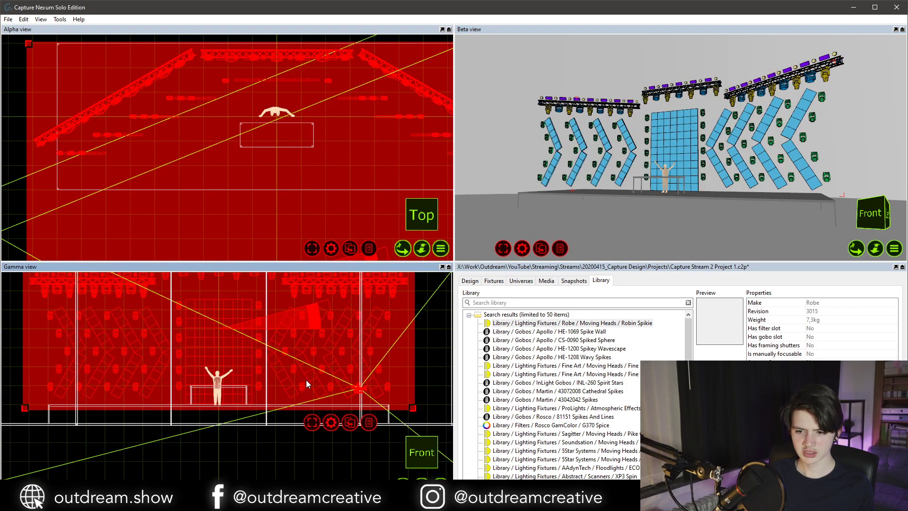
pyautogui.scroll(2, 218, 395)
pyautogui.click(216, 384)
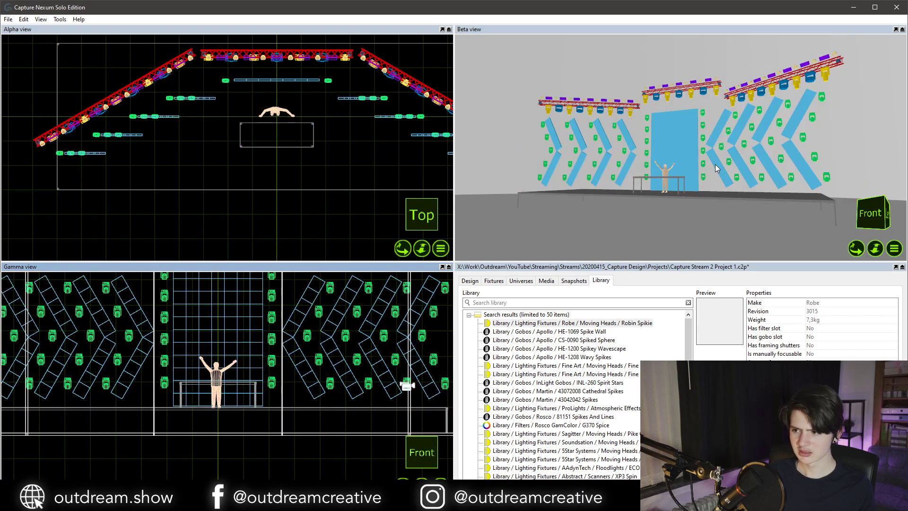
pyautogui.moveTo(764, 163)
pyautogui.mouseDown(button='right')
pyautogui.moveTo(717, 169)
pyautogui.moveTo(740, 163)
pyautogui.moveTo(726, 142)
pyautogui.moveTo(728, 154)
pyautogui.moveTo(612, 153)
pyautogui.moveTo(709, 159)
pyautogui.mouseUp(button='right')
pyautogui.press('Tab')
pyautogui.press('Tab')
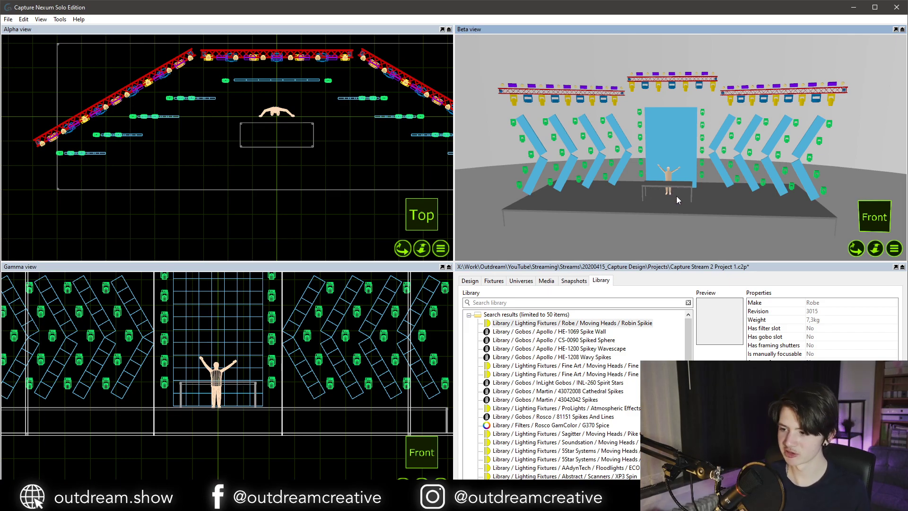
pyautogui.scroll(2, 675, 195)
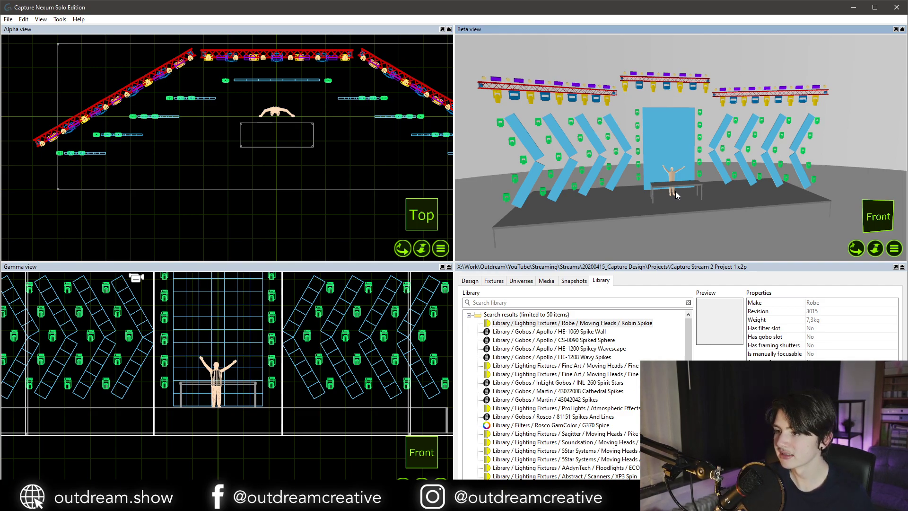
# Search the library for "bmfl" and select the Robe moving head listed directly below the Robin BMFL Wash XF.
pyautogui.click(529, 302)
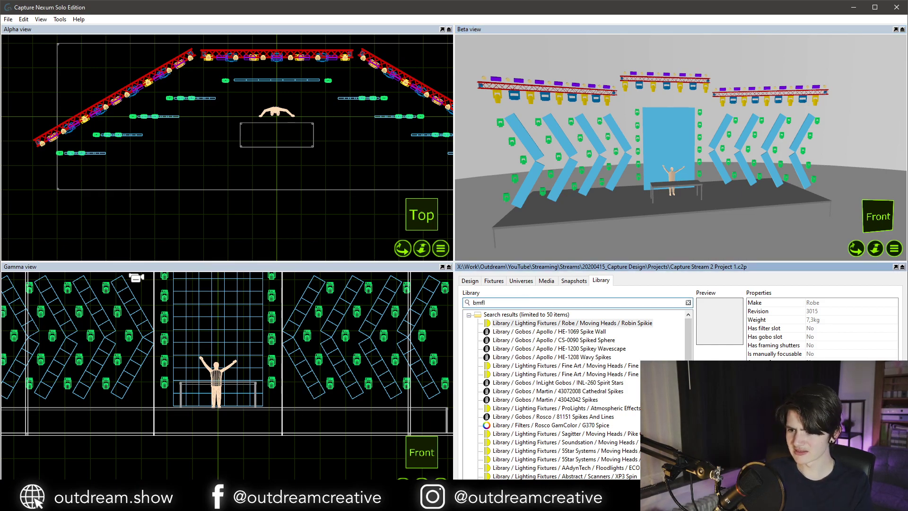
pyautogui.press('Return')
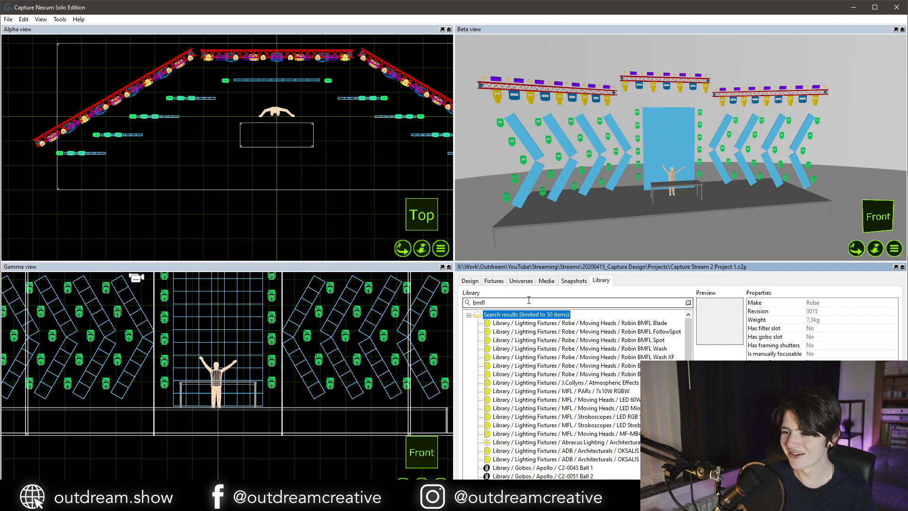
pyautogui.click(644, 349)
pyautogui.click(639, 365)
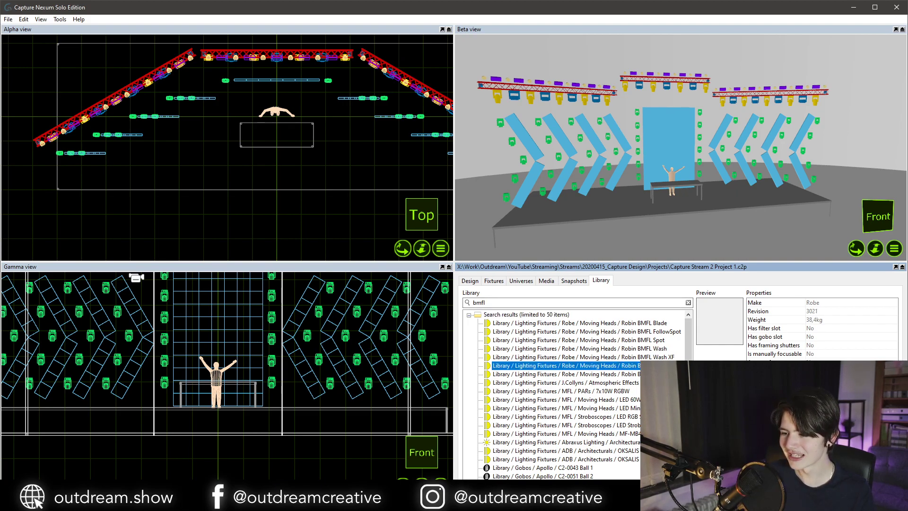
# Place one Robe Robin BMFL Wash from the library on the stage floor, just to the left of the DJ table.
pyautogui.moveTo(661, 350); pyautogui.dragTo(95, 397)
pyautogui.click(155, 397)
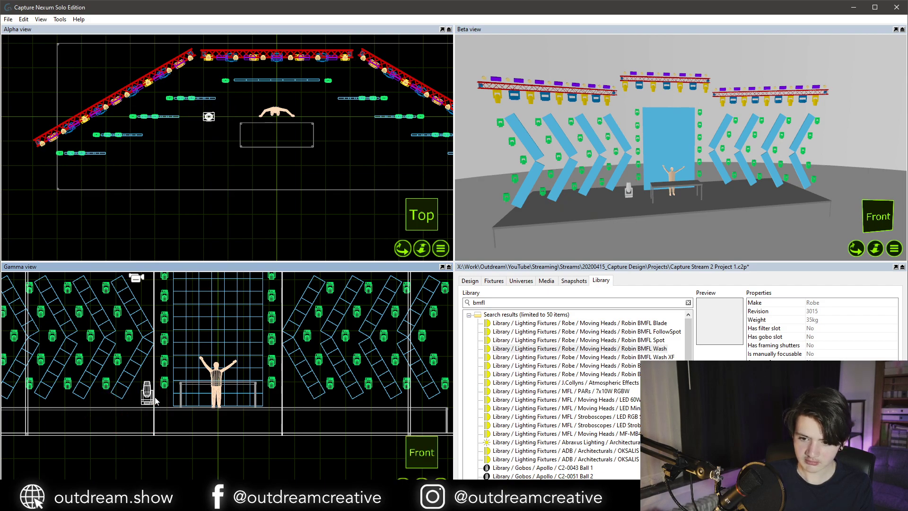
# Clone the table deck once with X offset 0 m, Y offset -0.5 m and Z offset 0 m.
pyautogui.click(185, 395)
pyautogui.hotkey('ctrl', 'd')
pyautogui.doubleClick(199, 383)
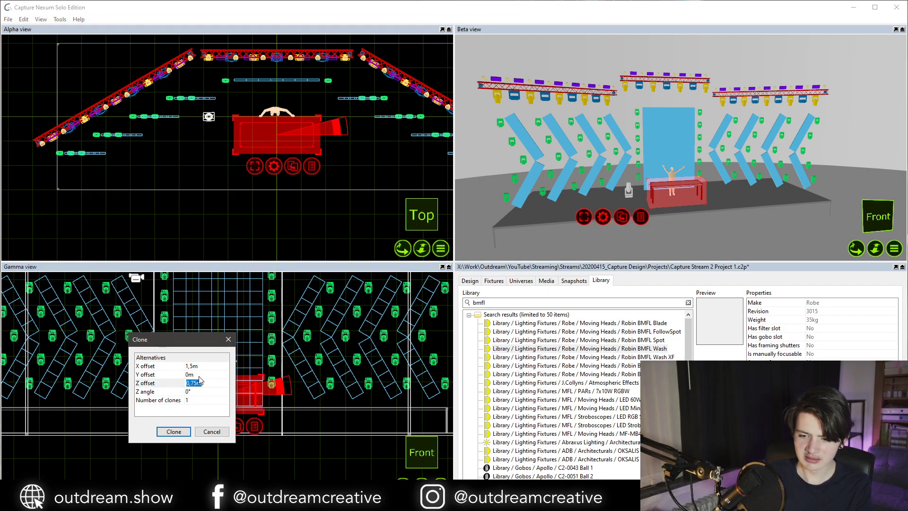
pyautogui.write('0')
pyautogui.click(199, 366)
pyautogui.write('0')
pyautogui.press('Return')
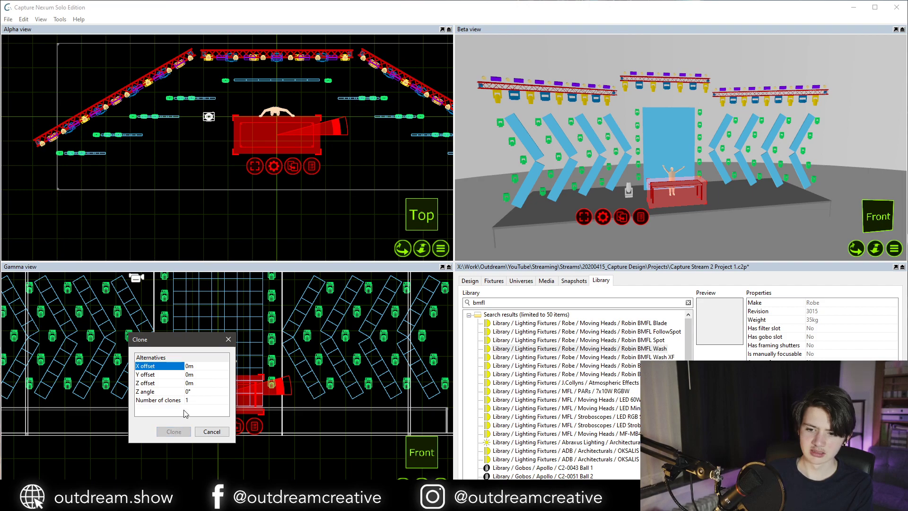
pyautogui.click(194, 377)
pyautogui.doubleClick(195, 375)
pyautogui.write('-')
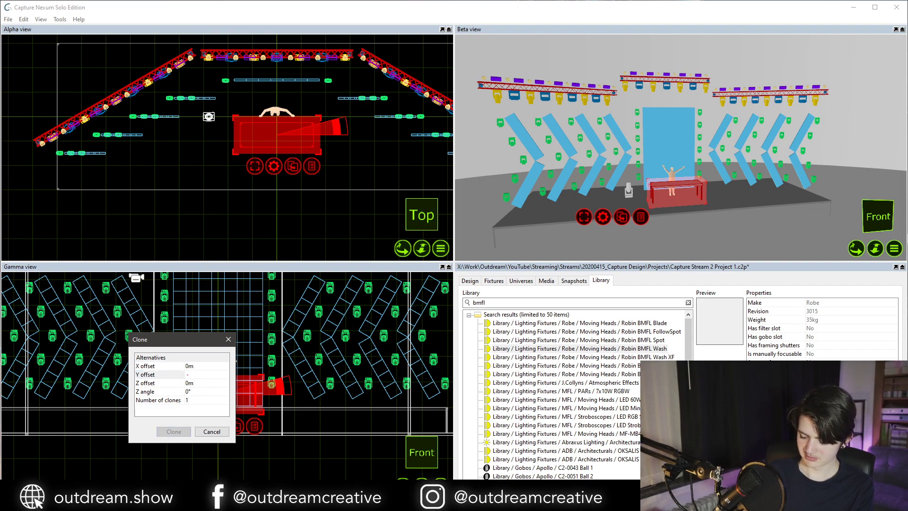
pyautogui.write('0.5')
pyautogui.press('Return')
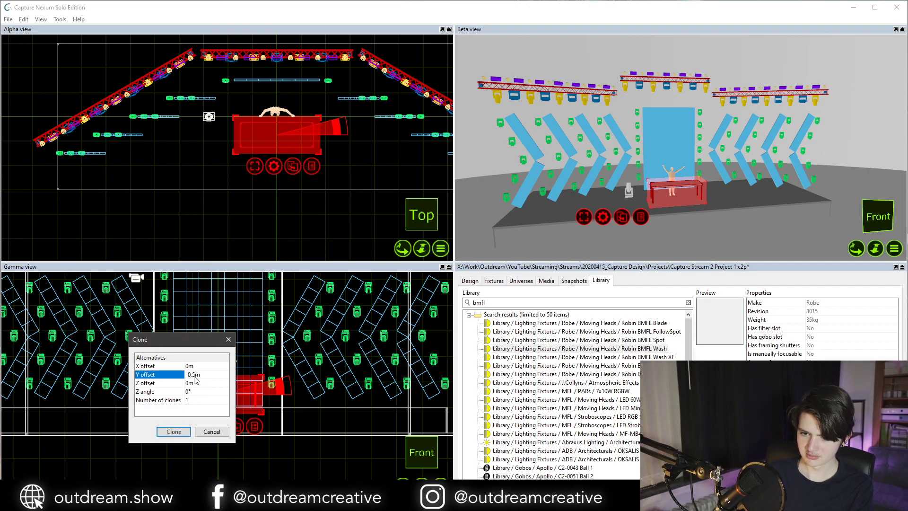
pyautogui.click(173, 431)
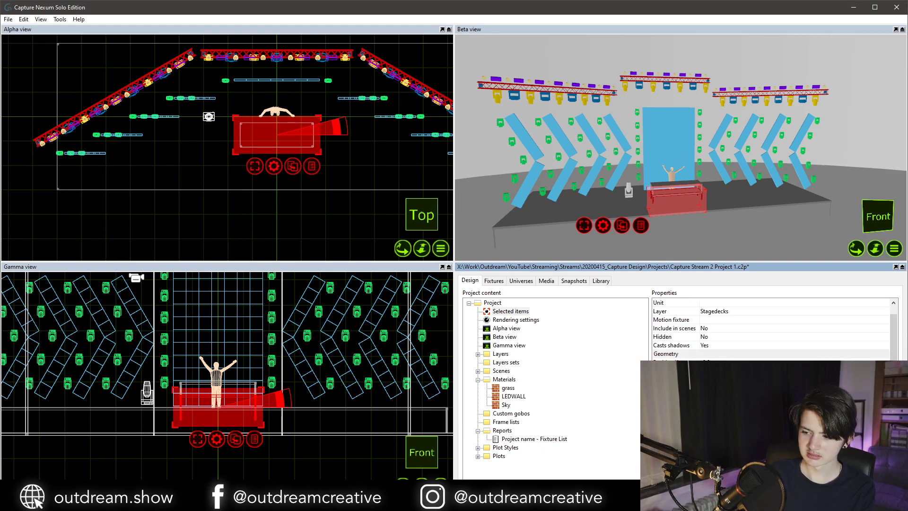
# Resize the cloned deck to 4 m wide, 2.5 m deep and 0.2 m high.
pyautogui.press('Return')
pyautogui.write('4')
pyautogui.press('Return')
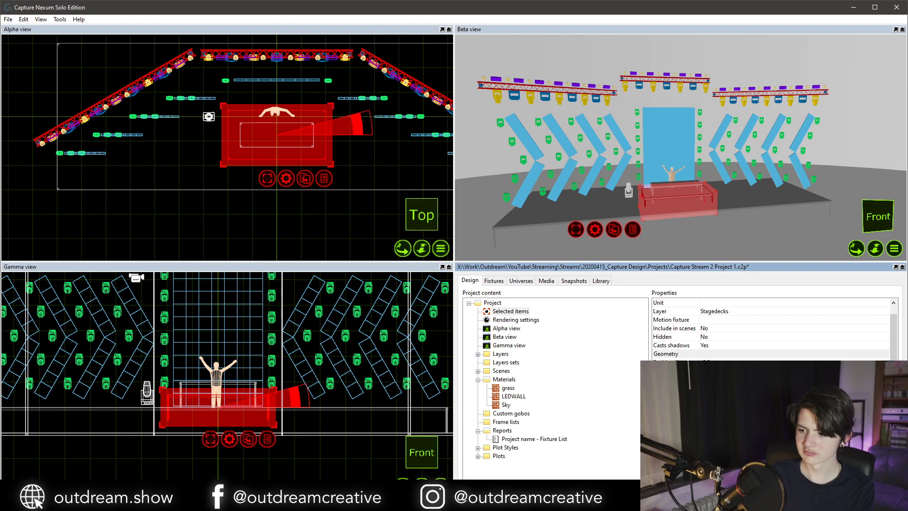
pyautogui.write('2.5')
pyautogui.press('Return')
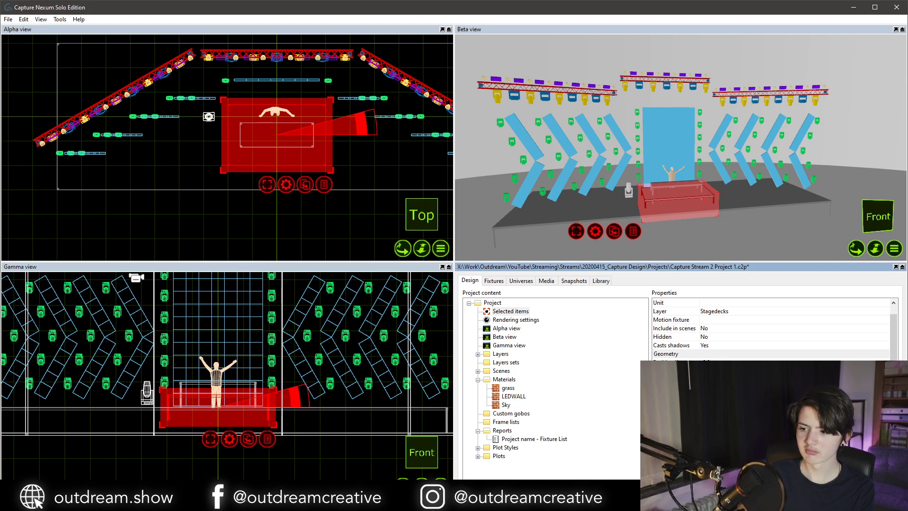
pyautogui.write('0.2')
pyautogui.press('Return')
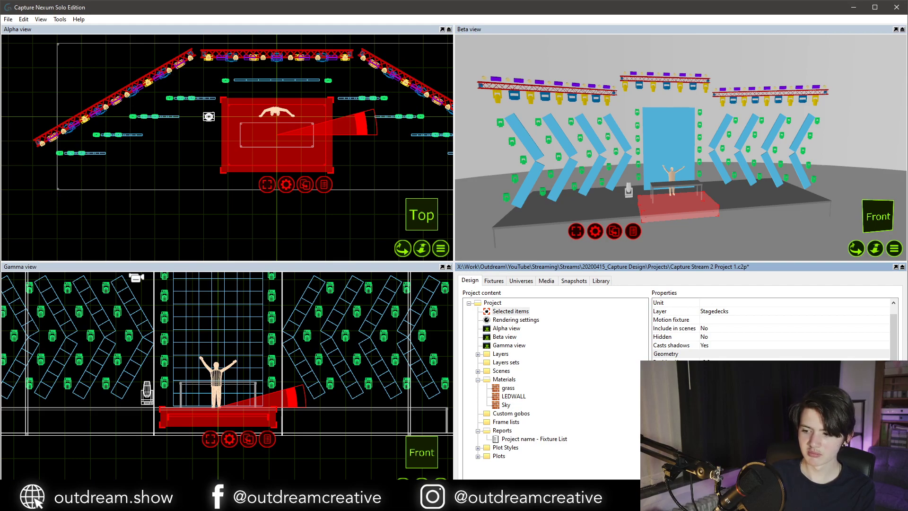
pyautogui.press('Return')
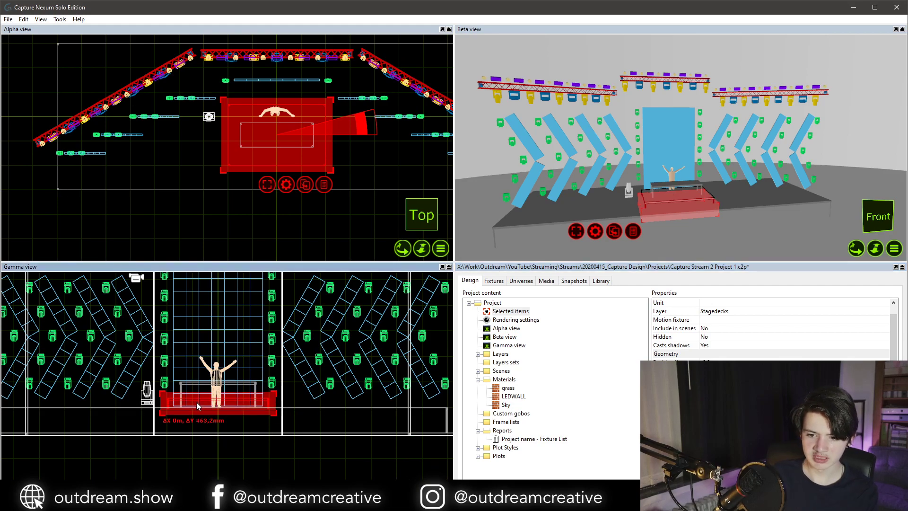
# Raise the low deck to stage level and set its absolute Y position to 1m 200mm.
pyautogui.scroll(5, 169, 399)
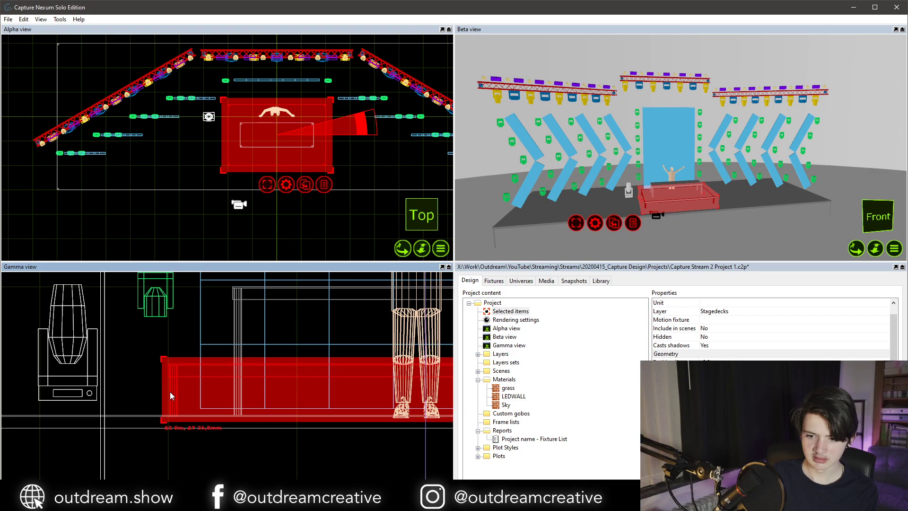
pyautogui.hotkey('ctrl', 't')
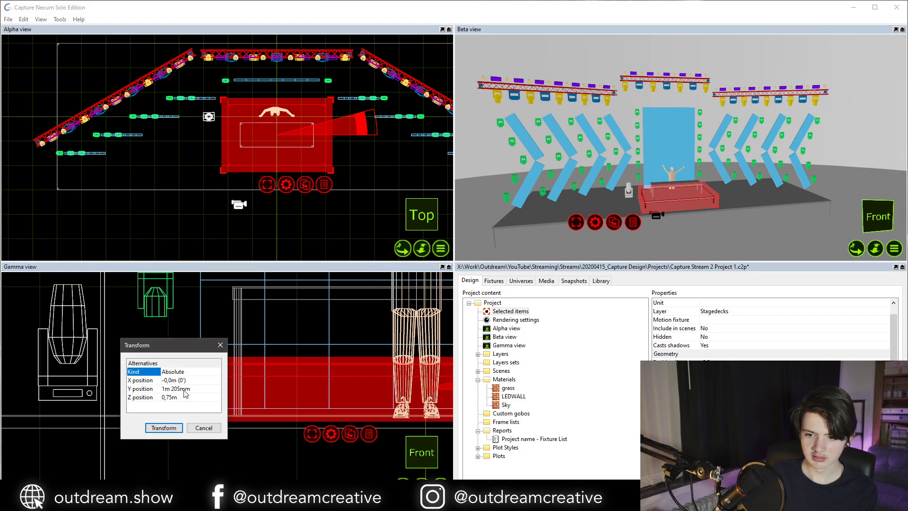
pyautogui.click(181, 389)
pyautogui.moveTo(174, 389); pyautogui.dragTo(179, 388)
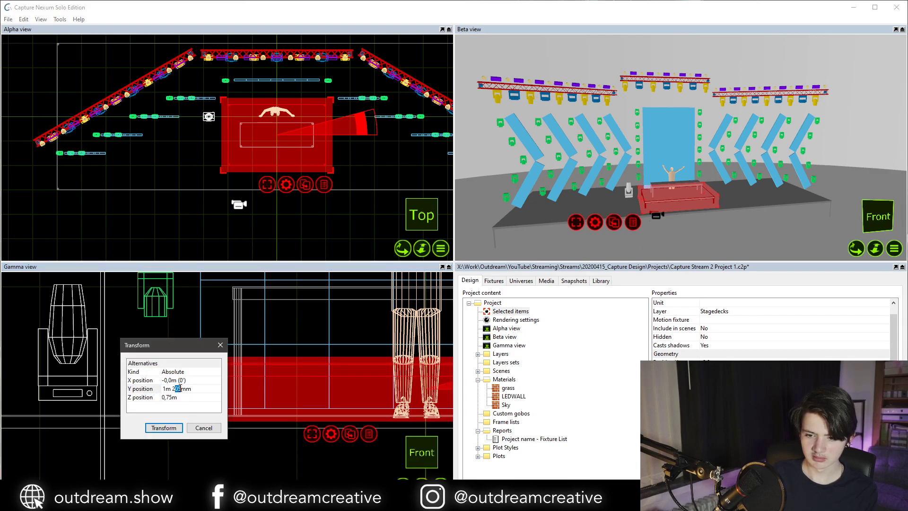
pyautogui.write('00')
pyautogui.press('Return')
pyautogui.click(169, 429)
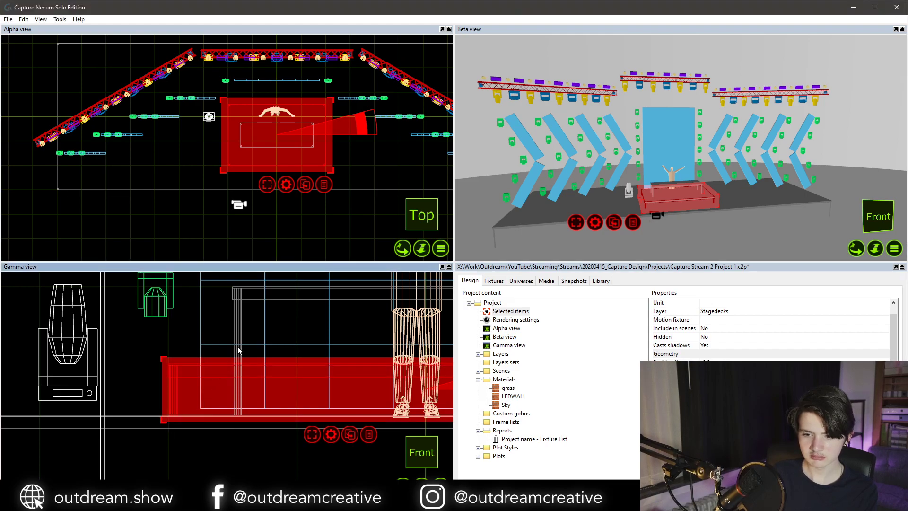
# Set the table deck's absolute Y position to 1.7 m.
pyautogui.click(240, 331)
pyautogui.hotkey('ctrl', 't')
pyautogui.click(245, 329)
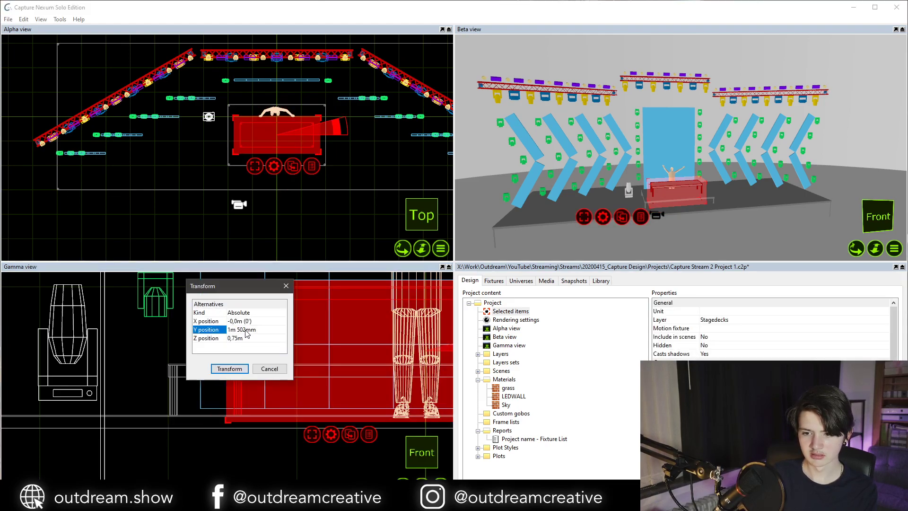
pyautogui.click(241, 330)
pyautogui.doubleClick(243, 330)
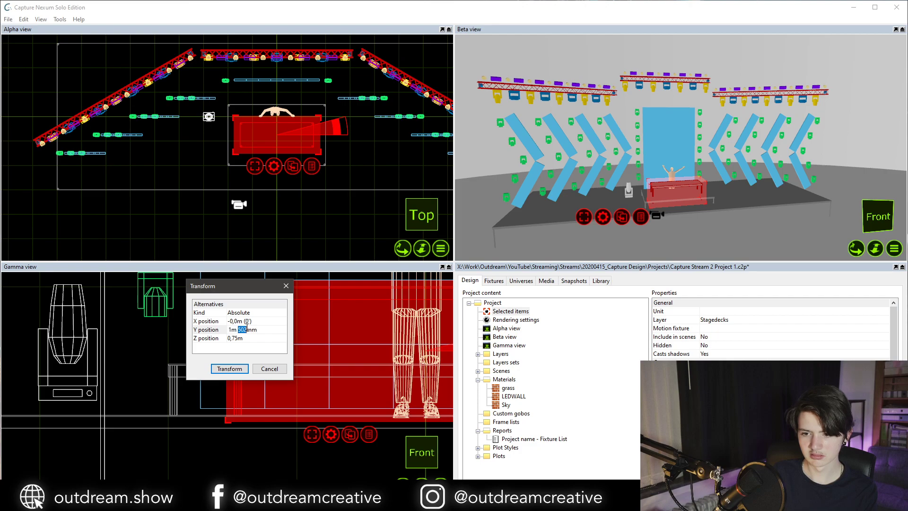
pyautogui.write('700')
pyautogui.press('Return')
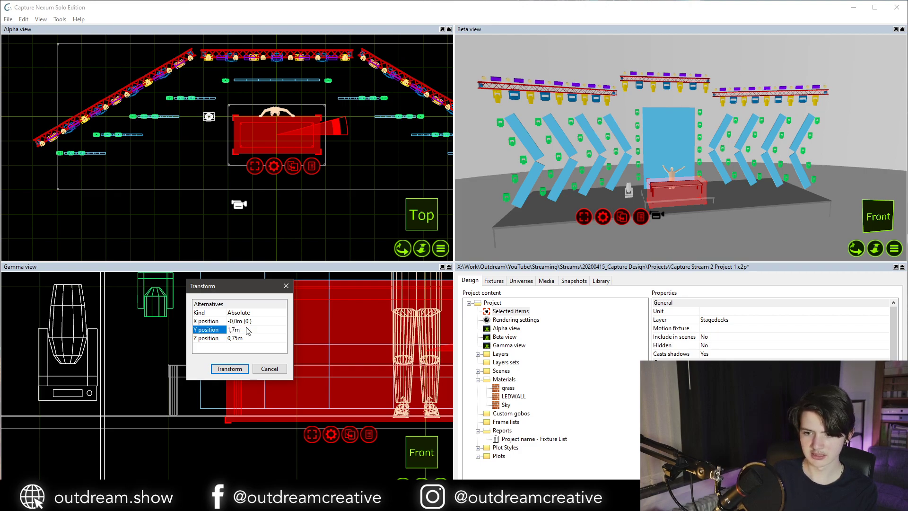
pyautogui.click(236, 368)
# Set the table deck's absolute Y position to 1.9 m and deselect it.
pyautogui.doubleClick(235, 363)
pyautogui.click(234, 361)
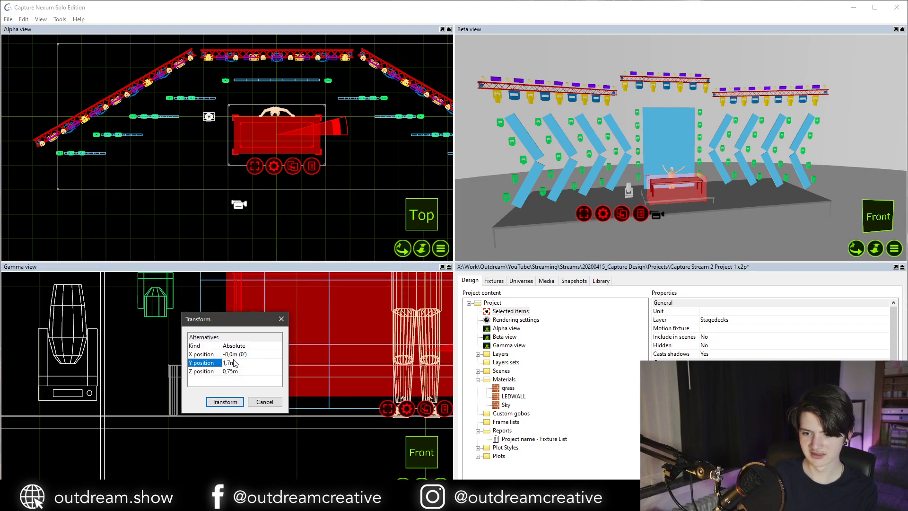
pyautogui.click(233, 361)
pyautogui.click(233, 361)
pyautogui.press('Return')
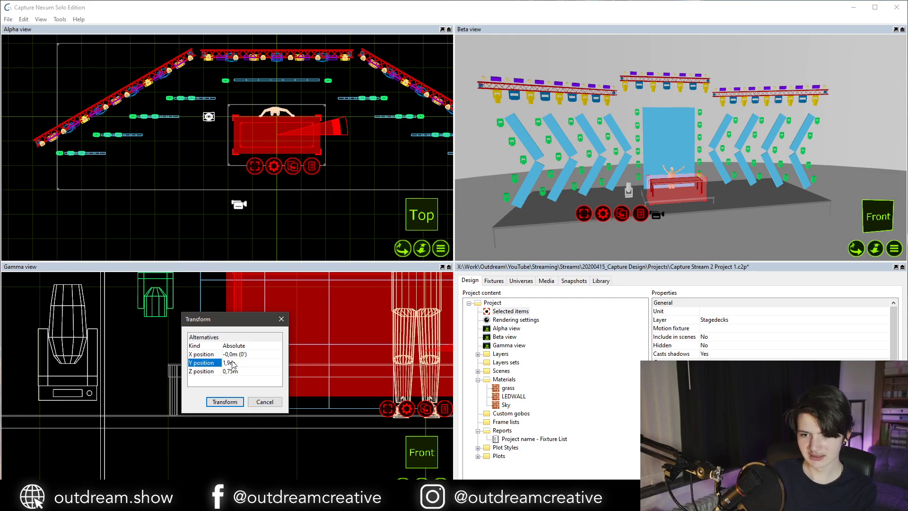
pyautogui.click(224, 402)
pyautogui.scroll(-5, 224, 408)
pyautogui.press('Escape')
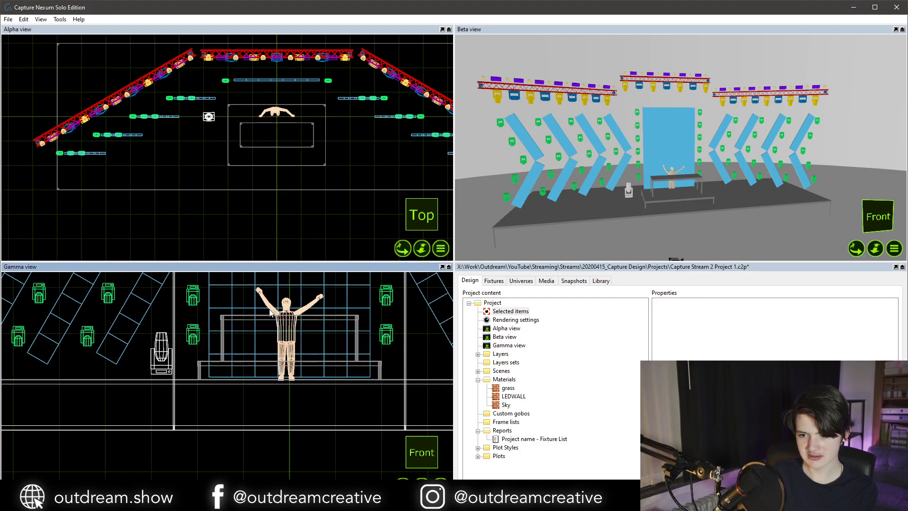
# Raise the performer figure so that the feet stand on top of the low deck.
pyautogui.click(286, 298)
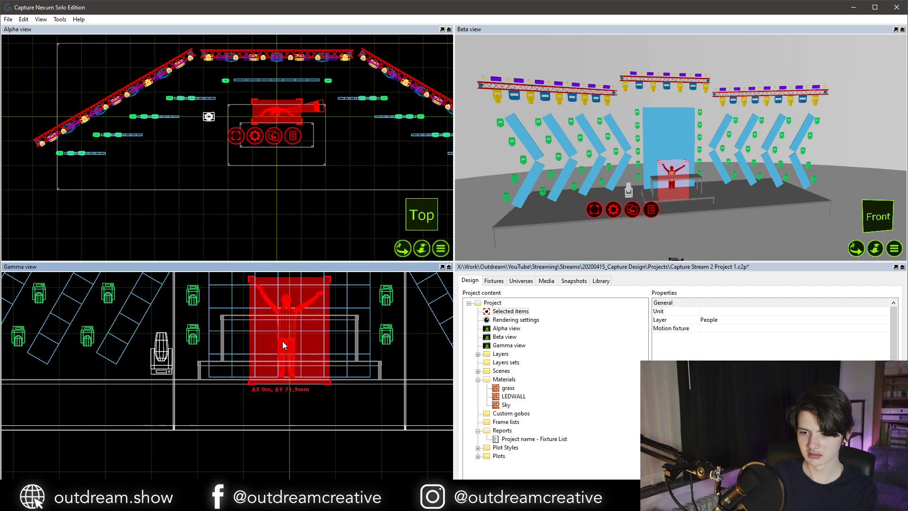
pyautogui.scroll(3, 282, 328)
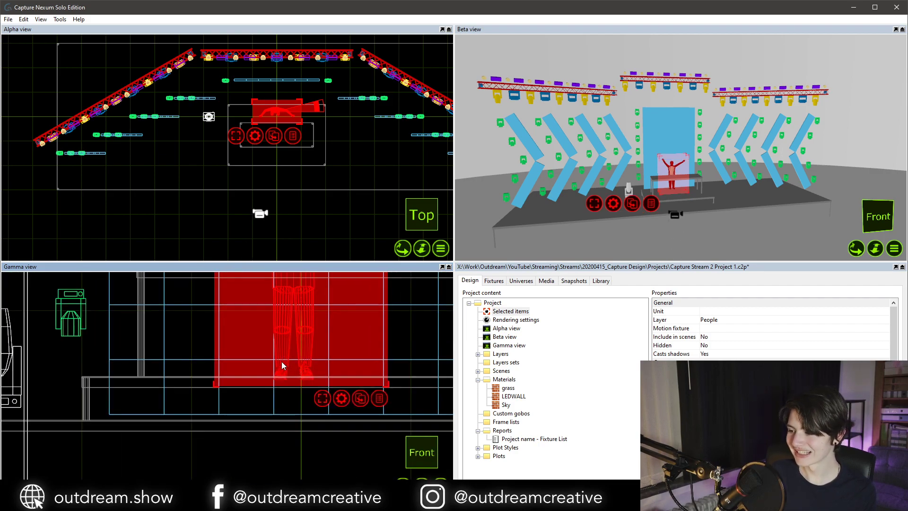
pyautogui.moveTo(282, 361); pyautogui.dragTo(291, 346)
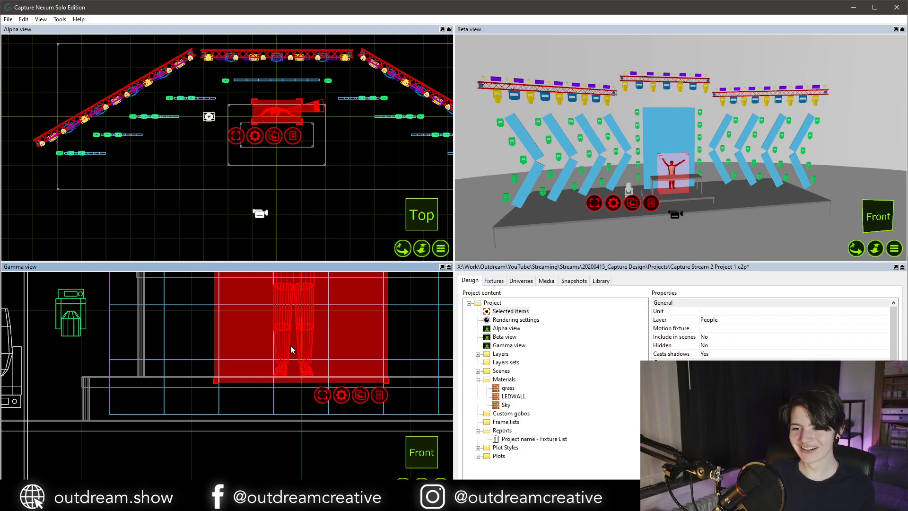
pyautogui.hotkey('ctrl', 't')
pyautogui.click(290, 341)
pyautogui.click(290, 336)
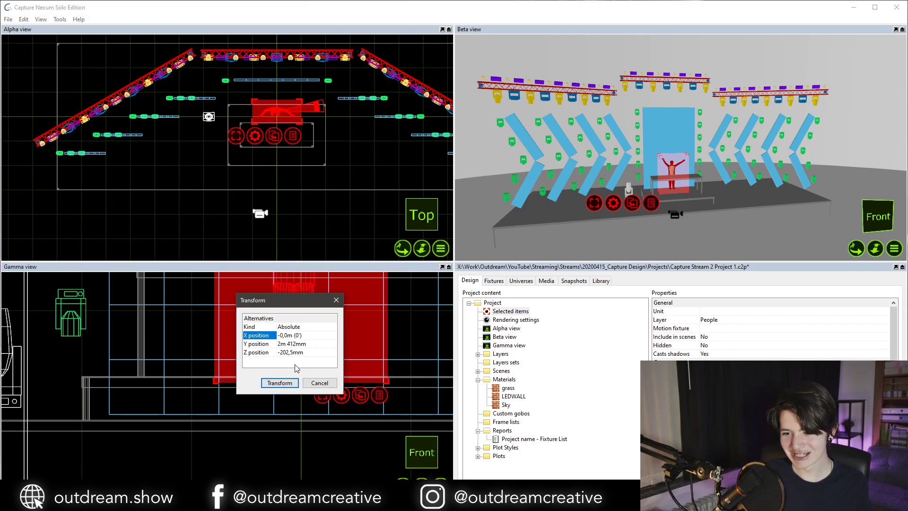
pyautogui.click(319, 383)
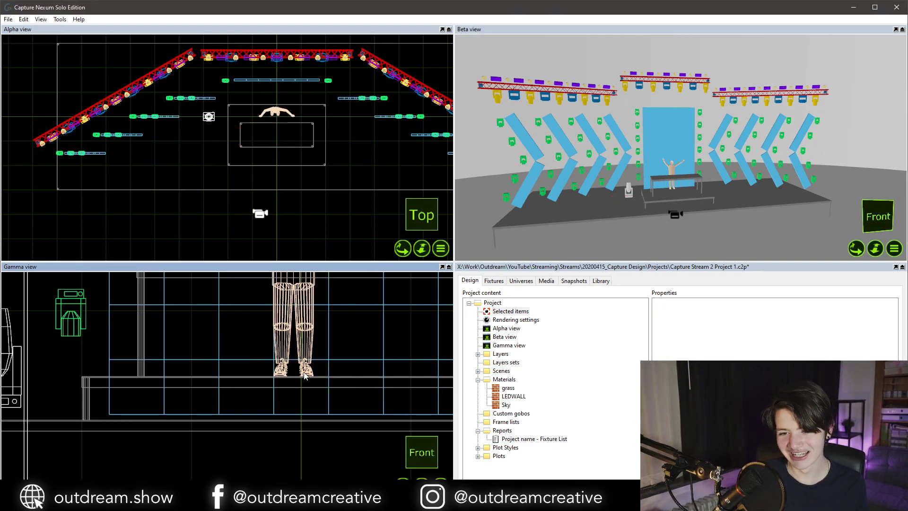
pyautogui.scroll(-5, 297, 339)
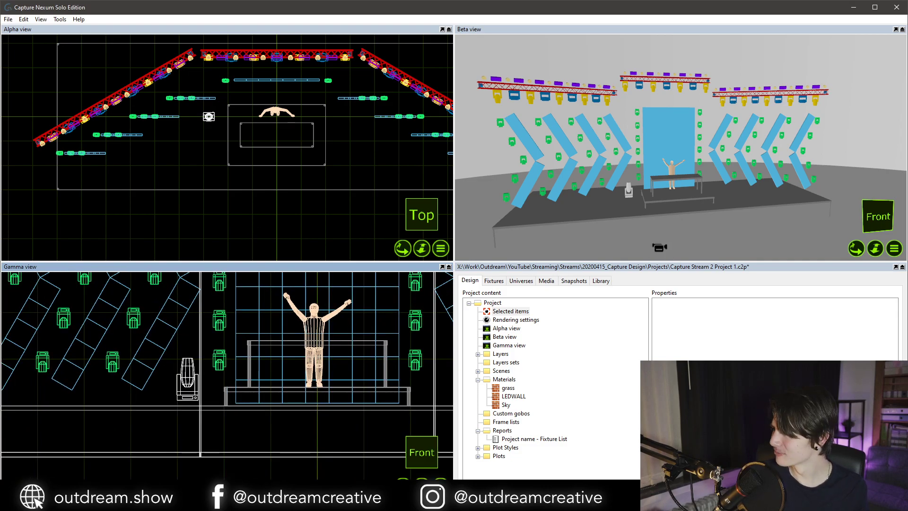
pyautogui.hotkey('alt', 'Tab')
pyautogui.hotkey('alt', 'Tab')
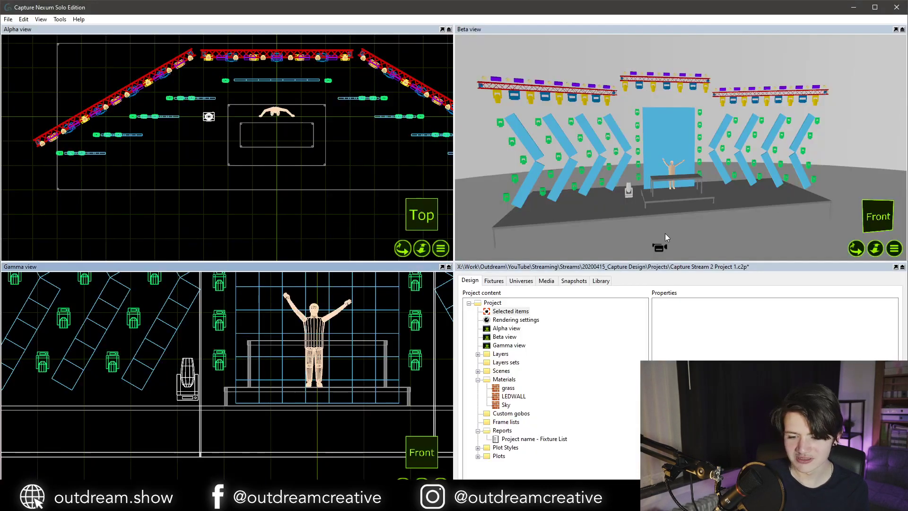
# Assign the new BMFL Wash fixture beside the deck to the Washes layer.
pyautogui.click(188, 378)
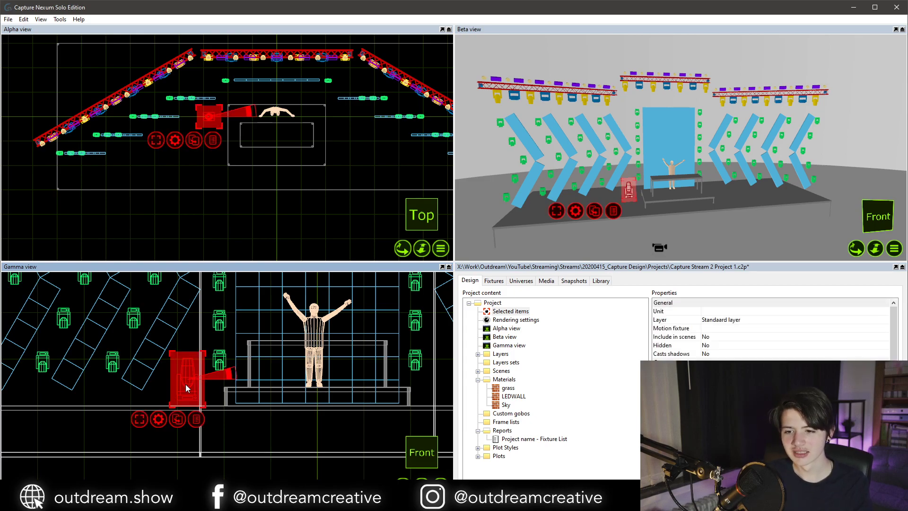
pyautogui.click(750, 322)
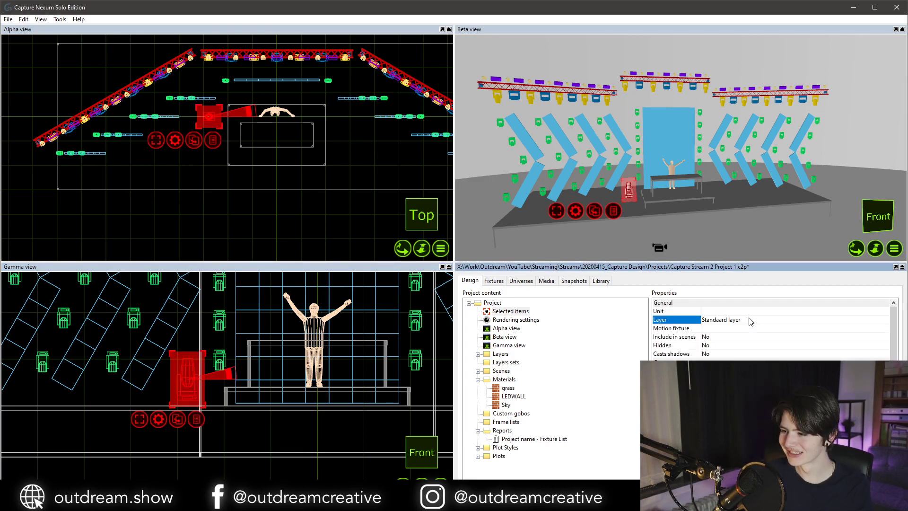
pyautogui.click(750, 322)
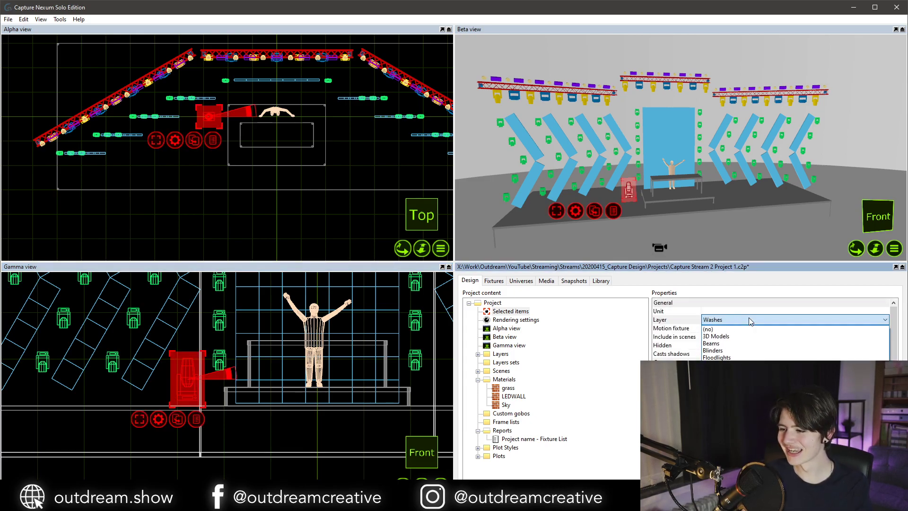
pyautogui.click(749, 321)
pyautogui.moveTo(354, 407); pyautogui.dragTo(358, 442, button='middle')
pyautogui.press('Escape')
# Move the BMFL Wash behind the low deck, in front of the LED wall's left end, standing on the stage floor.
pyautogui.click(186, 405)
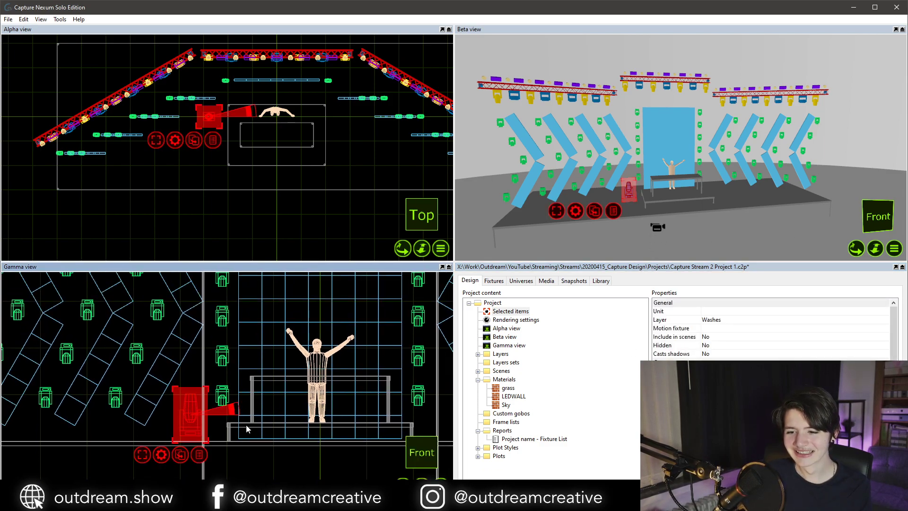
pyautogui.moveTo(209, 117); pyautogui.dragTo(235, 95)
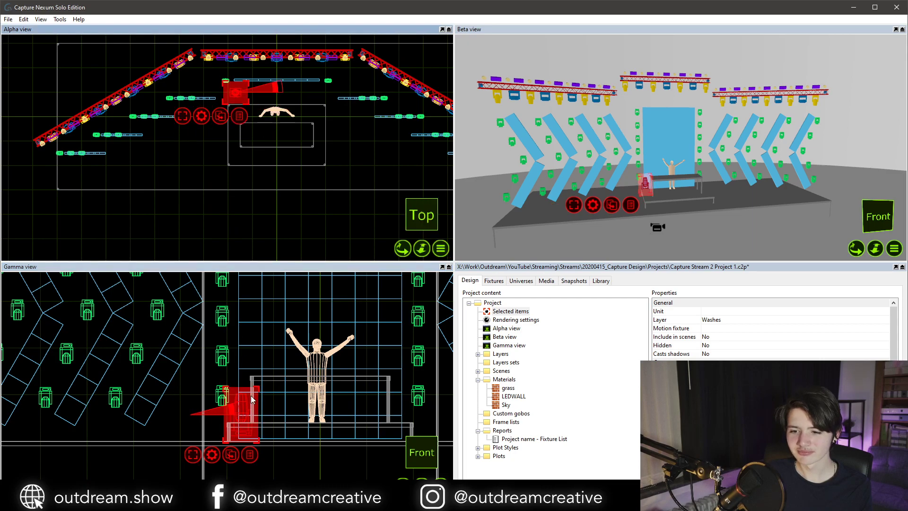
pyautogui.moveTo(239, 429); pyautogui.dragTo(239, 434)
pyautogui.press('Escape')
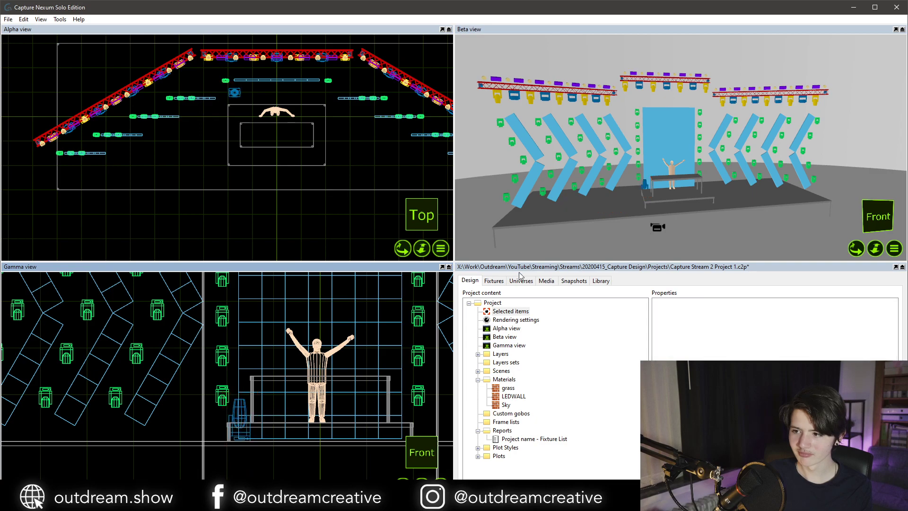
# Show the rig from the right side in the Gamma view, with nothing selected.
pyautogui.click(311, 300)
pyautogui.scroll(-5, 283, 348)
pyautogui.press('r')
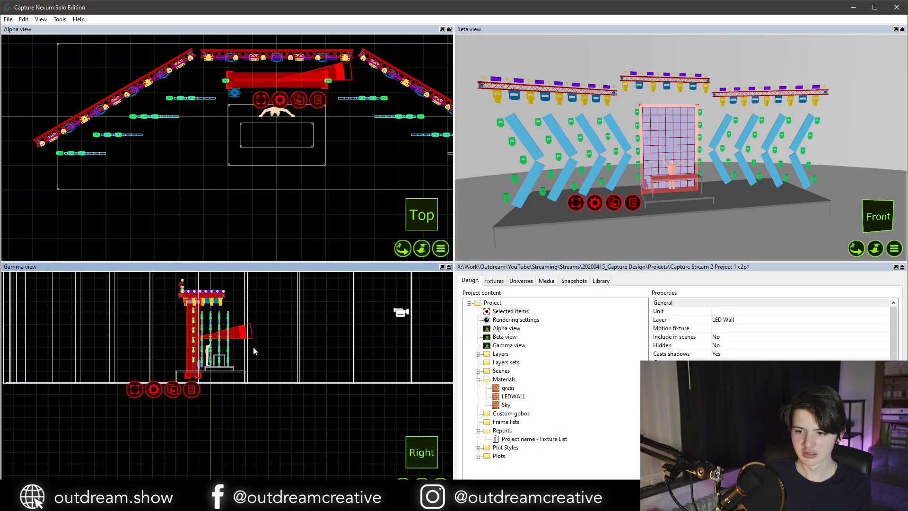
pyautogui.press('Escape')
pyautogui.scroll(2, 198, 329)
pyautogui.moveTo(191, 290); pyautogui.dragTo(182, 310, button='middle')
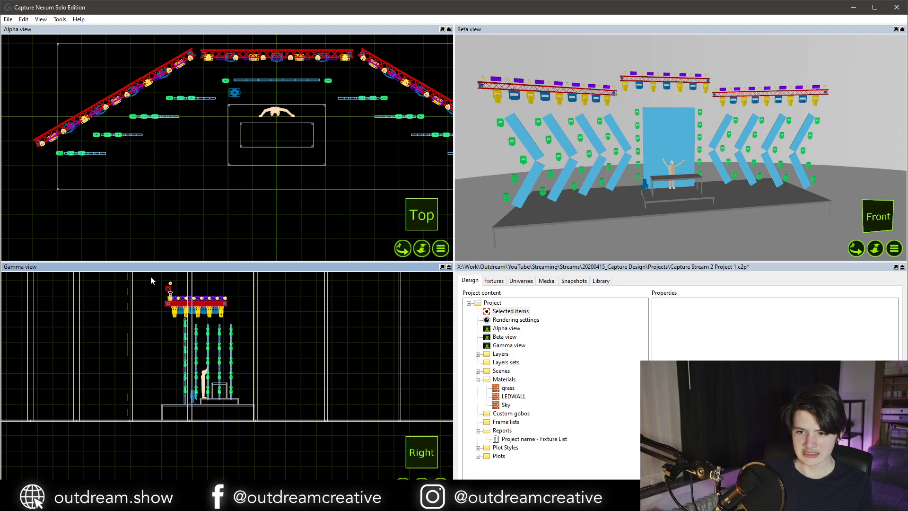
# Raise the trusses, LED wall, LED chevrons and their attached fixtures by 400 mm, to a Y position of 5 m 388 mm.
pyautogui.moveTo(151, 276); pyautogui.dragTo(256, 332)
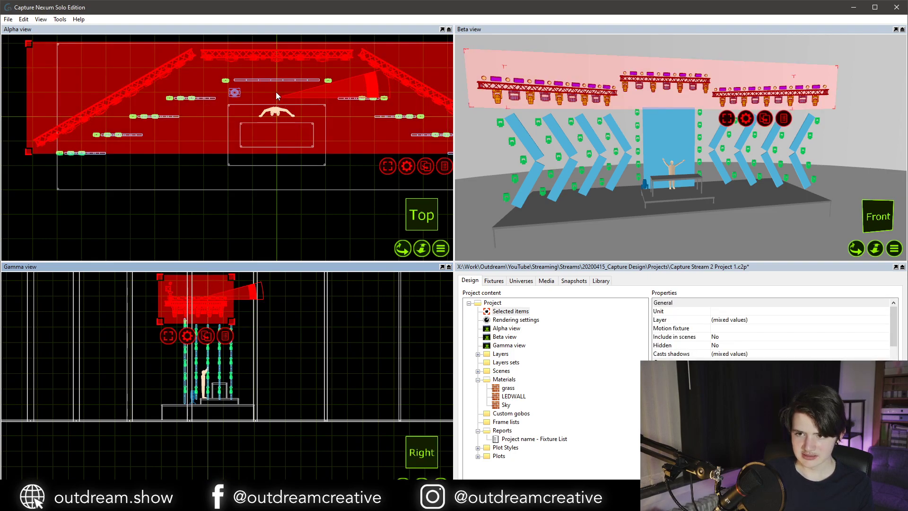
pyautogui.hotkey('ctrl', 'a')
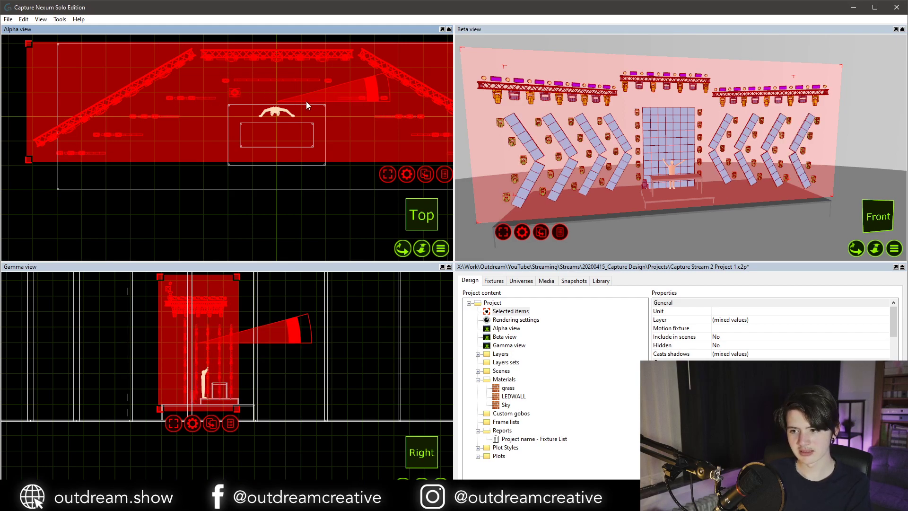
pyautogui.press('f')
pyautogui.moveTo(312, 348); pyautogui.dragTo(257, 341, button='middle')
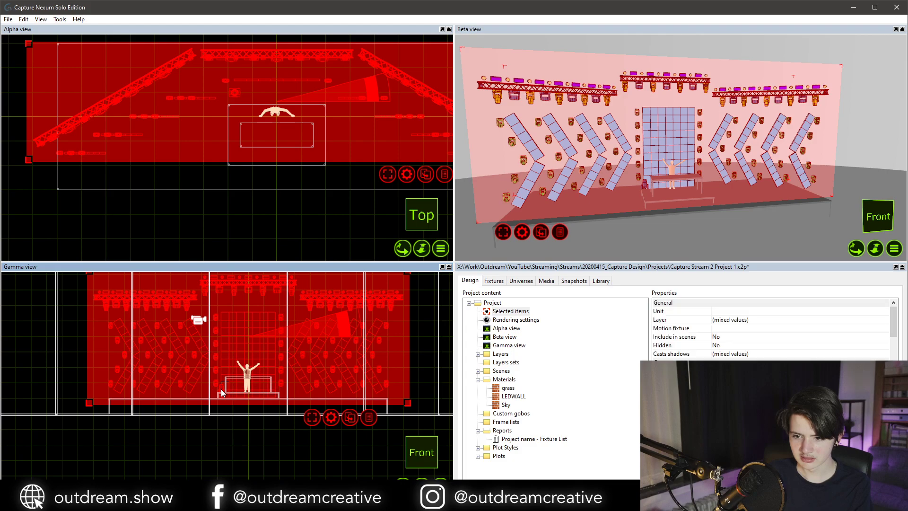
pyautogui.hotkey('ctrl', 't')
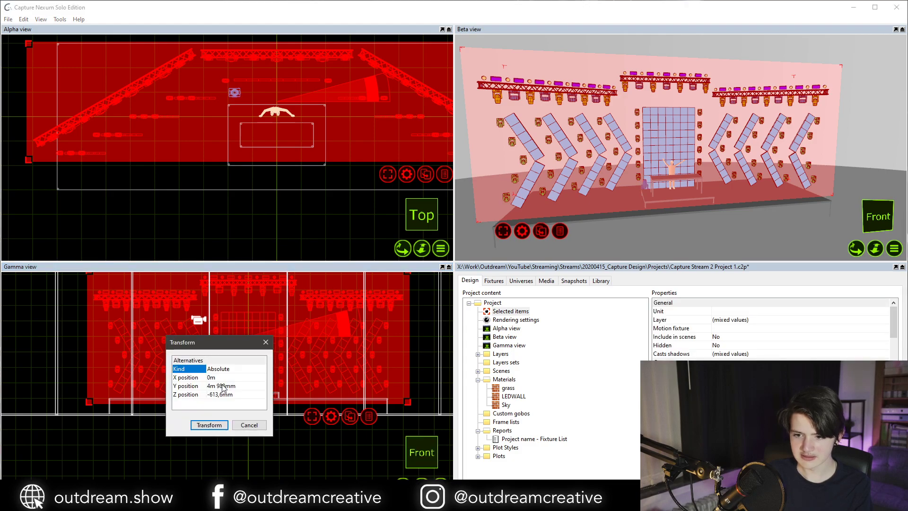
pyautogui.click(220, 386)
pyautogui.click(230, 386)
pyautogui.press('Right')
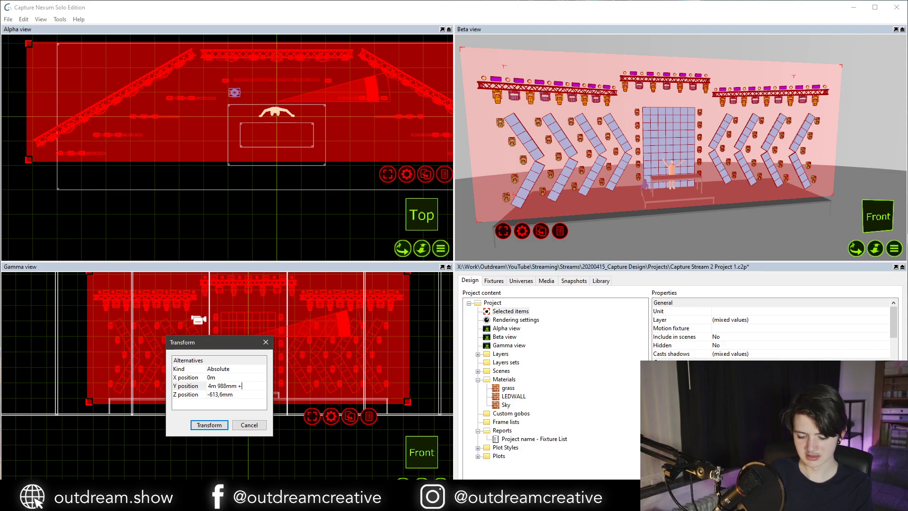
pyautogui.write('+400mm')
pyautogui.press('Return')
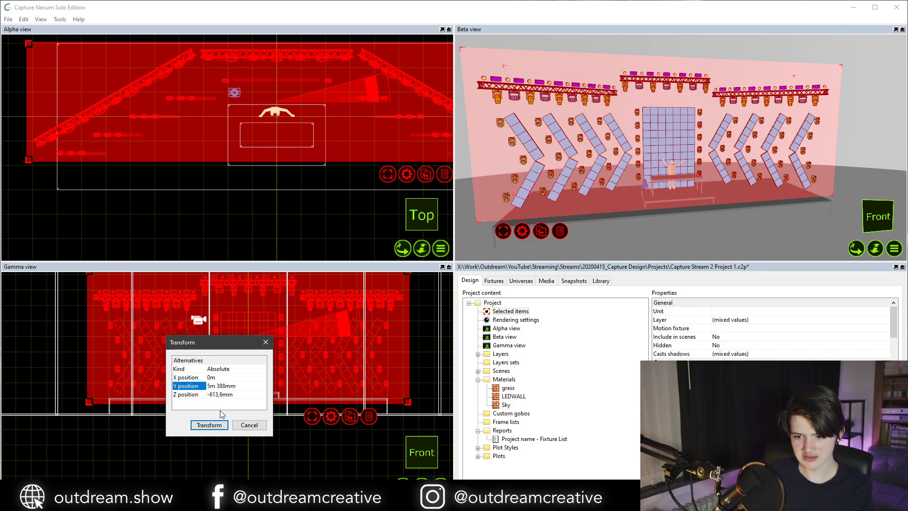
pyautogui.click(218, 423)
pyautogui.click(616, 225)
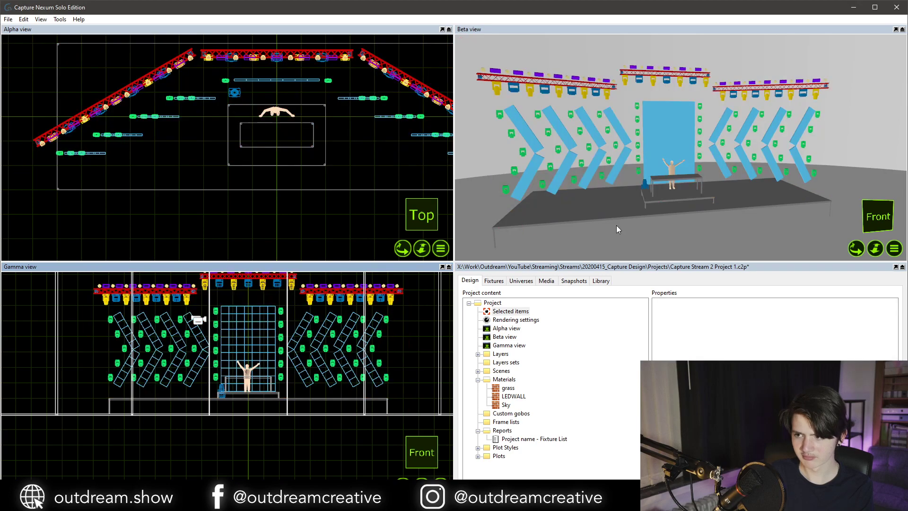
# Set the X position of the BMFL Wash standing behind the low deck to -1.8 m.
pyautogui.moveTo(662, 190)
pyautogui.mouseDown(button='middle')
pyautogui.moveTo(619, 170)
pyautogui.moveTo(700, 190)
pyautogui.moveTo(638, 185)
pyautogui.mouseUp(button='middle')
pyautogui.press('Tab')
pyautogui.press('Tab')
pyautogui.press('Tab')
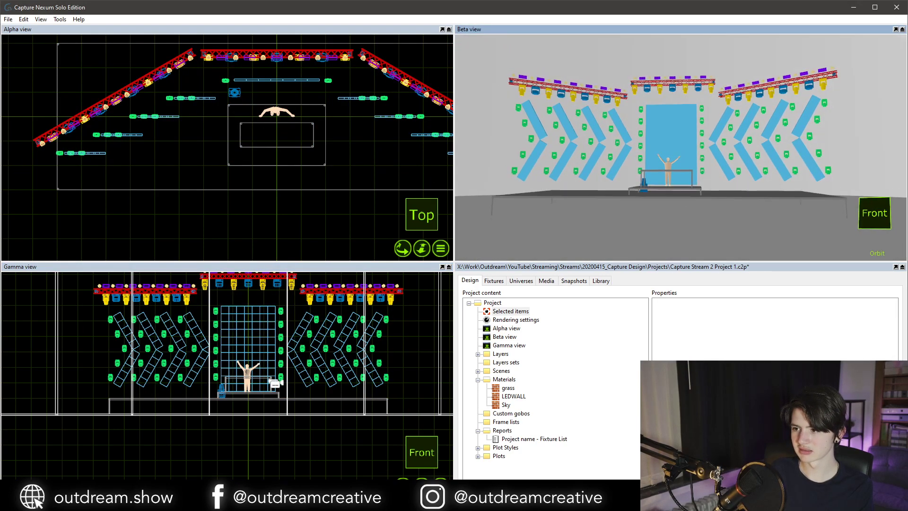
pyautogui.click(645, 184)
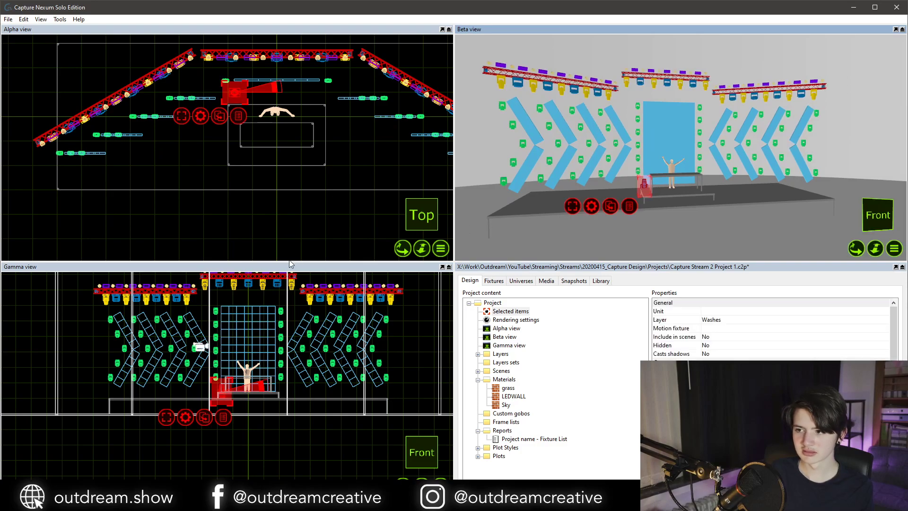
pyautogui.scroll(5, 236, 91)
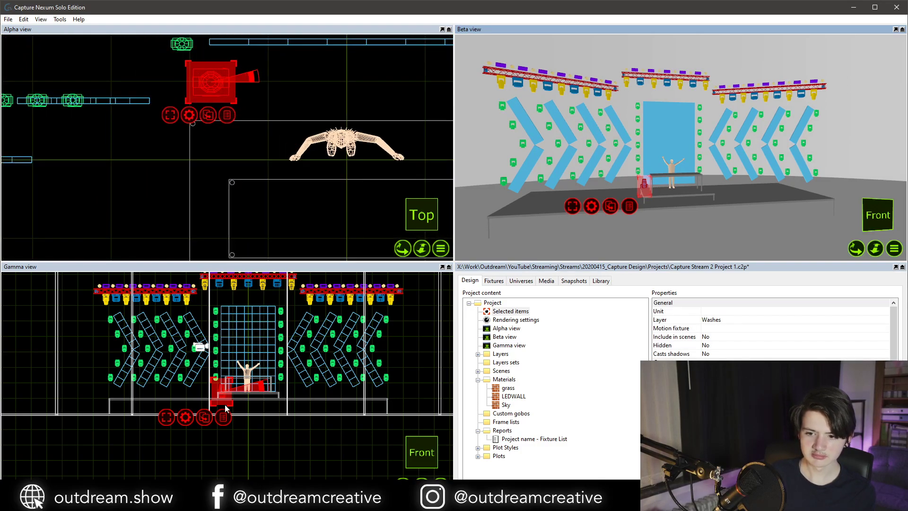
pyautogui.scroll(8, 218, 389)
pyautogui.moveTo(212, 374); pyautogui.dragTo(203, 365)
pyautogui.press('Tab')
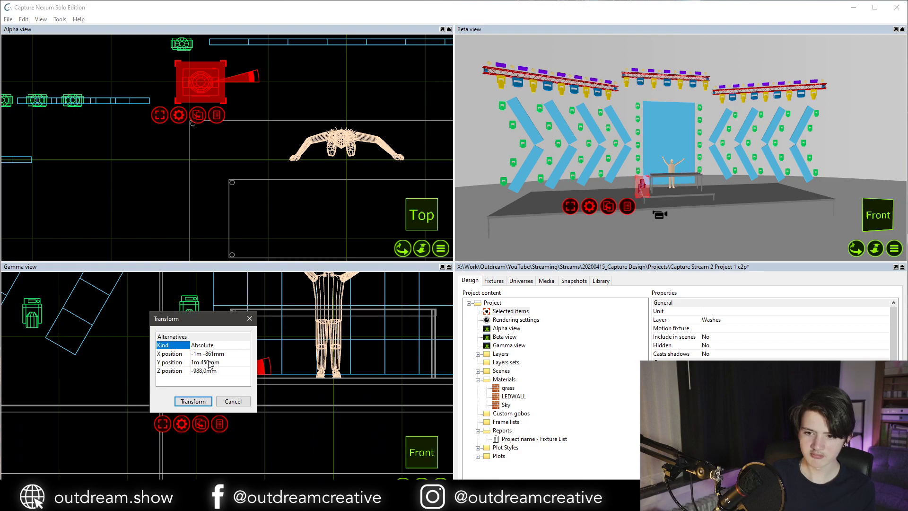
pyautogui.click(211, 353)
pyautogui.write('-1.')
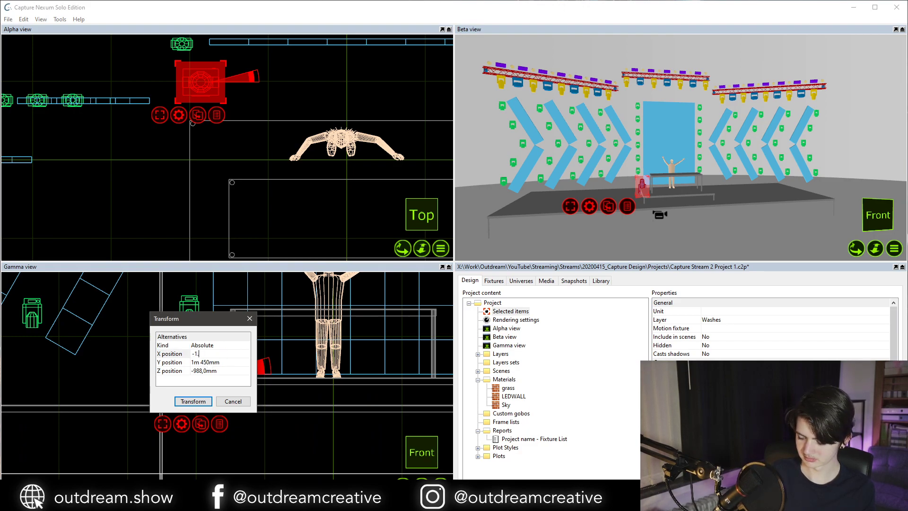
pyautogui.write('8m')
pyautogui.press('Return')
pyautogui.click(190, 402)
# Set the selected BMFL Wash's X position to -1.9 m.
pyautogui.hotkey('ctrl', 'd')
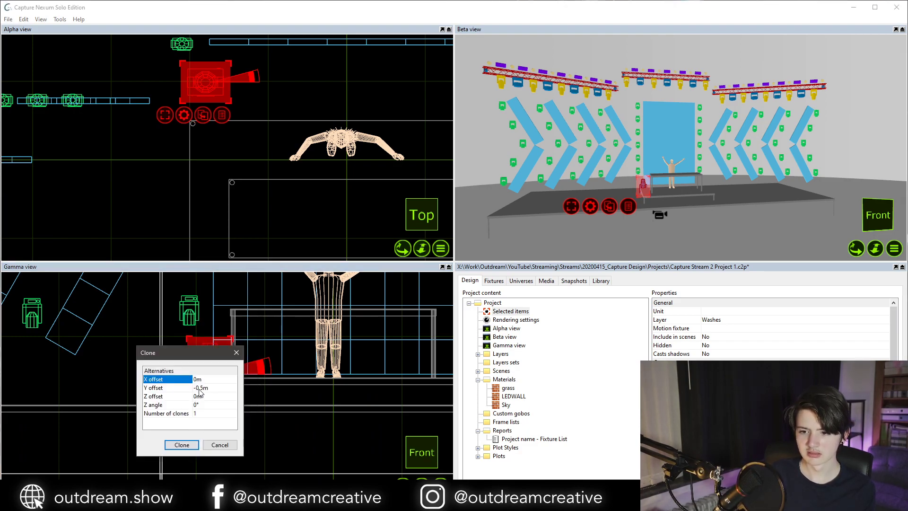
pyautogui.click(212, 444)
pyautogui.hotkey('ctrl', 't')
pyautogui.click(216, 419)
pyautogui.click(217, 418)
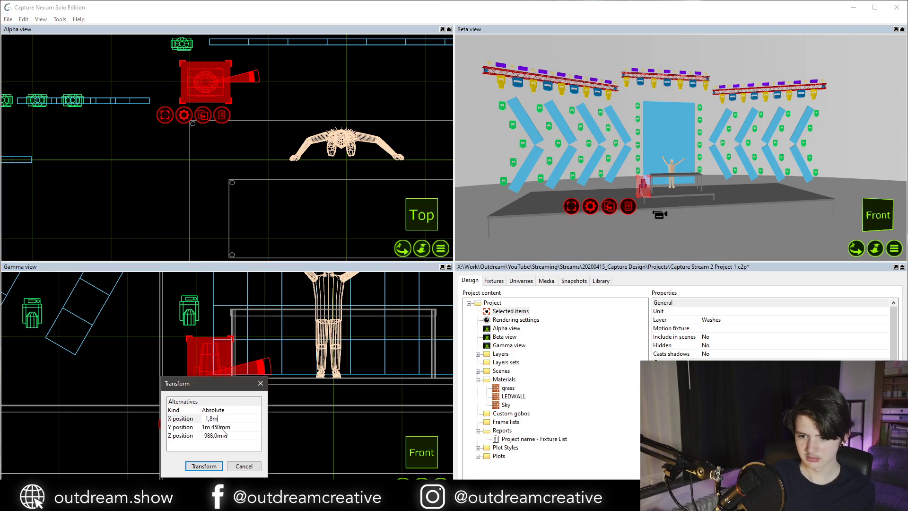
pyautogui.press('Left')
pyautogui.press('Return')
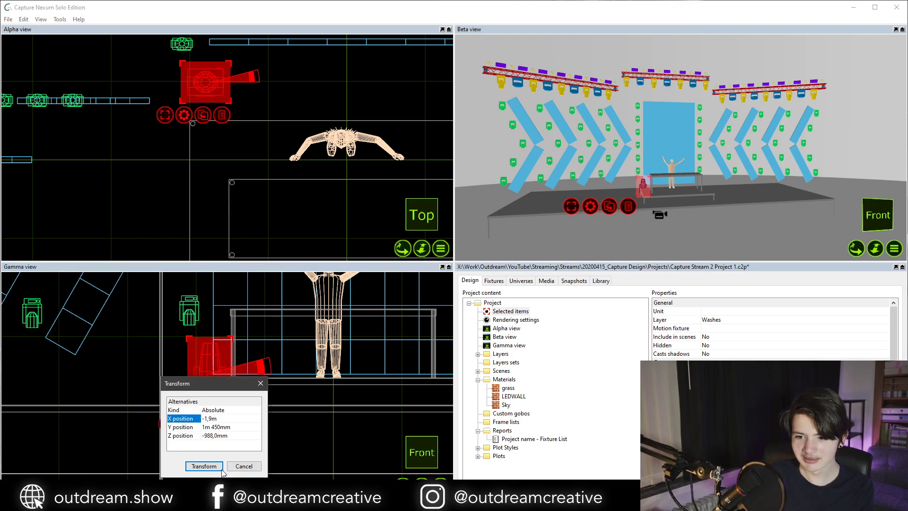
pyautogui.click(204, 466)
# Clone the BMFL Wash once with an X offset of 3.8 m and a Y offset of 0 m.
pyautogui.click(198, 423)
pyautogui.click(247, 384)
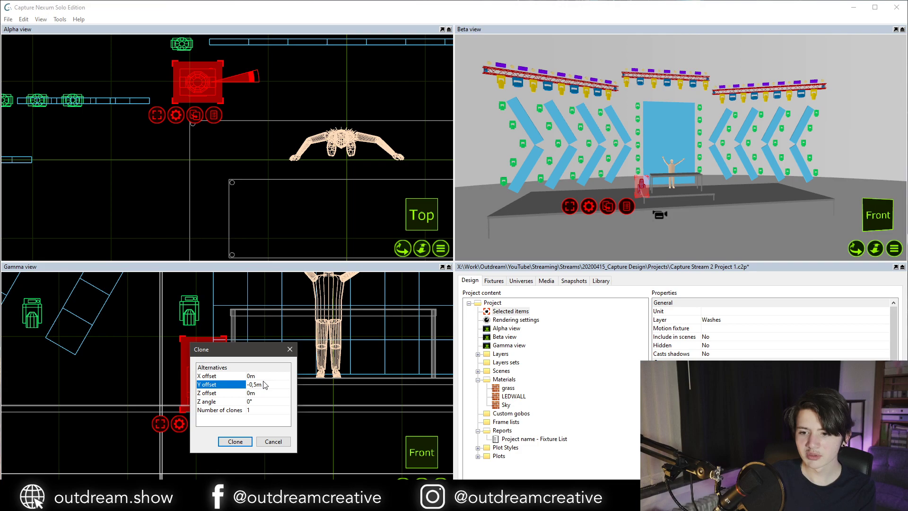
pyautogui.write('0')
pyautogui.press('Return')
pyautogui.click(262, 375)
pyautogui.write('3.5')
pyautogui.press('Return')
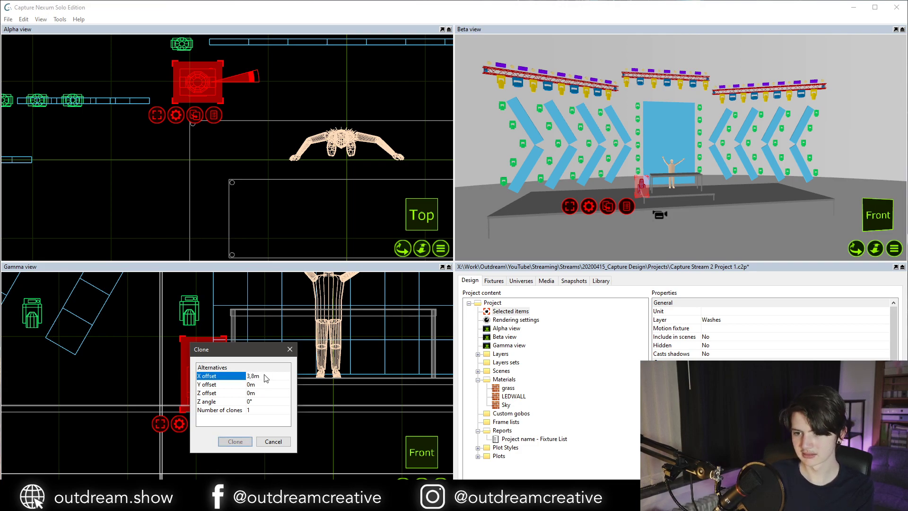
pyautogui.click(235, 441)
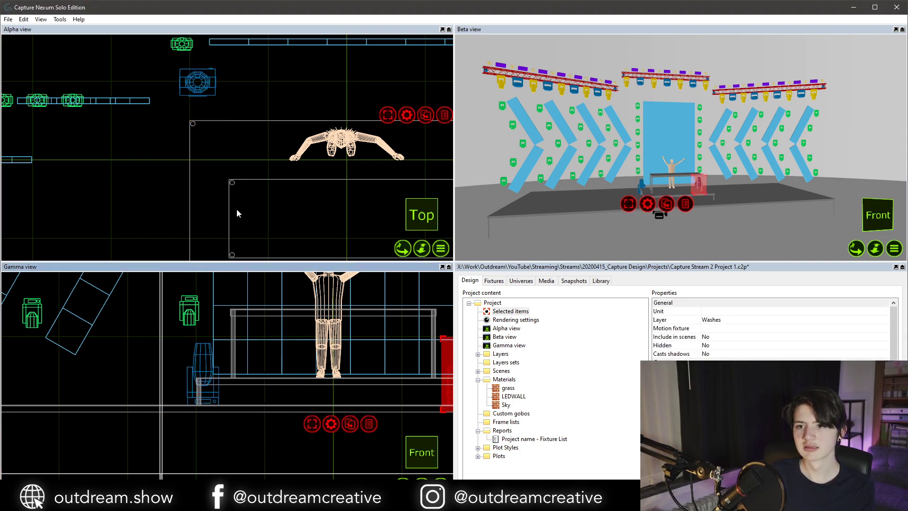
# Switch the Beta view to live rendering and turn on both BMFL Washes behind the deck at low intensity.
pyautogui.click(203, 82)
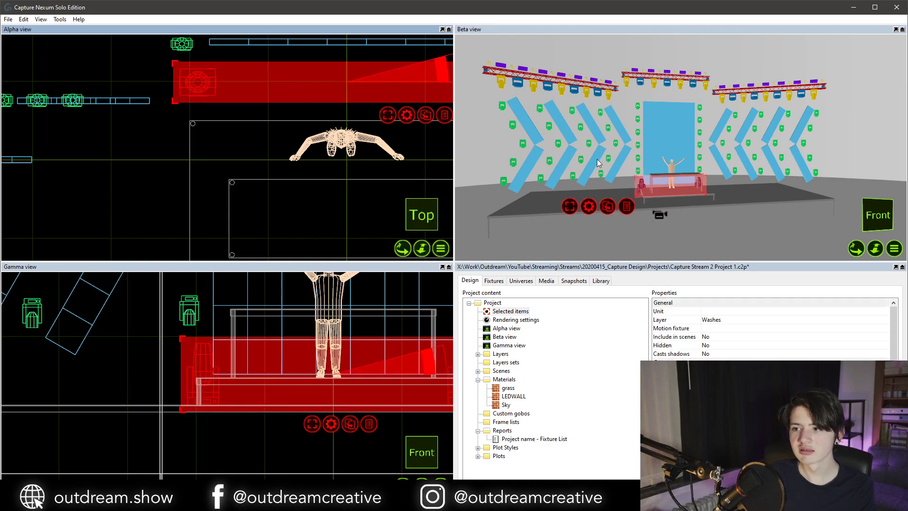
pyautogui.moveTo(661, 198); pyautogui.dragTo(682, 199, button='middle')
pyautogui.hotkey('ctrl', 'l')
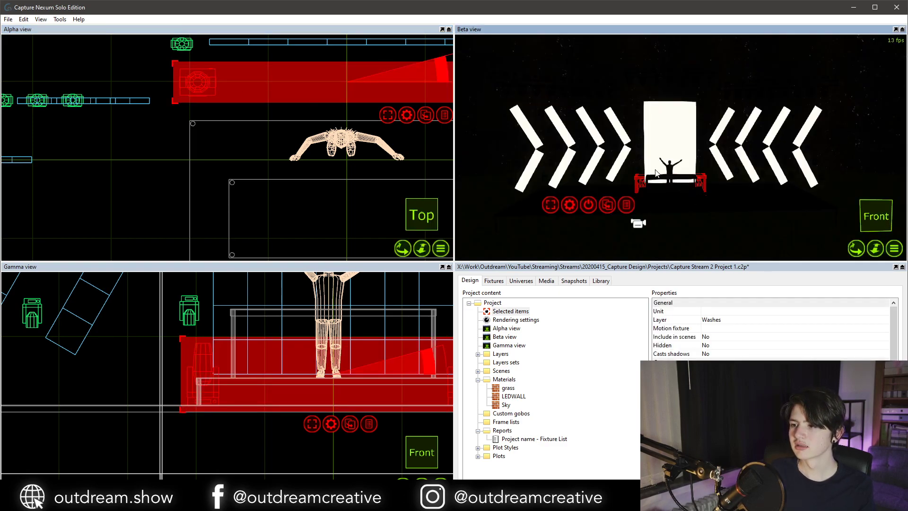
pyautogui.click(589, 205)
pyautogui.moveTo(483, 61)
pyautogui.mouseDown()
pyautogui.moveTo(500, 61)
pyautogui.moveTo(475, 61)
pyautogui.mouseUp()
# Move the low deck, performer and DJ table together toward the stage front by setting their Z position to 1.25 m.
pyautogui.scroll(-5, 285, 87)
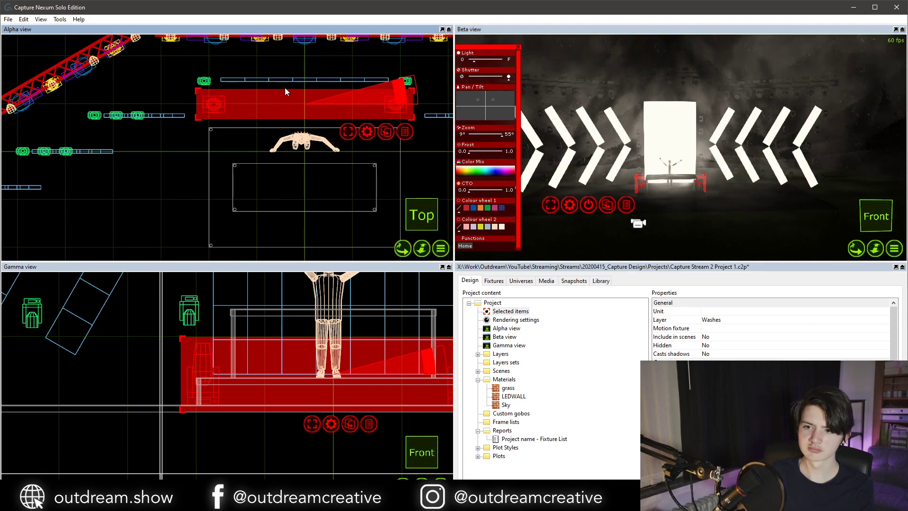
pyautogui.click(259, 119)
pyautogui.click(239, 122)
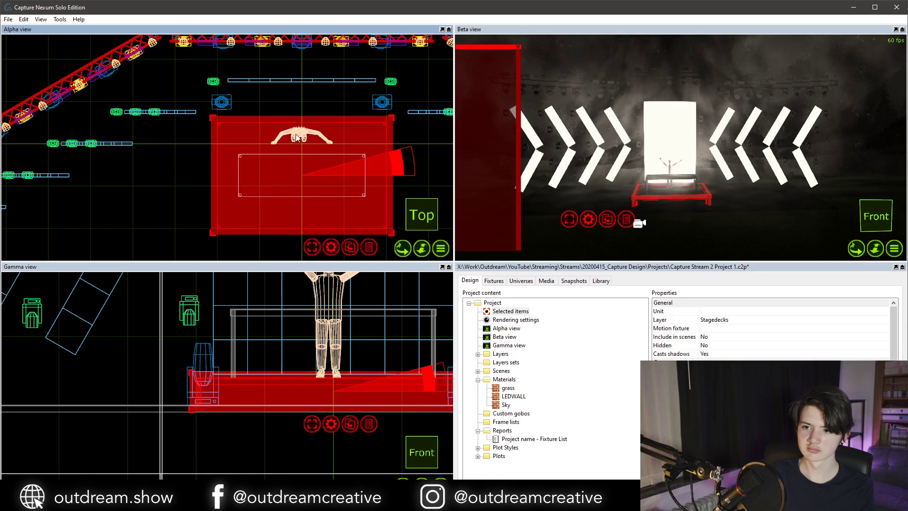
pyautogui.keyDown('shift'); pyautogui.click(296, 134); pyautogui.keyUp('shift')
pyautogui.moveTo(297, 134); pyautogui.dragTo(291, 103, button='right')
pyautogui.keyDown('shift'); pyautogui.click(262, 122); pyautogui.keyUp('shift')
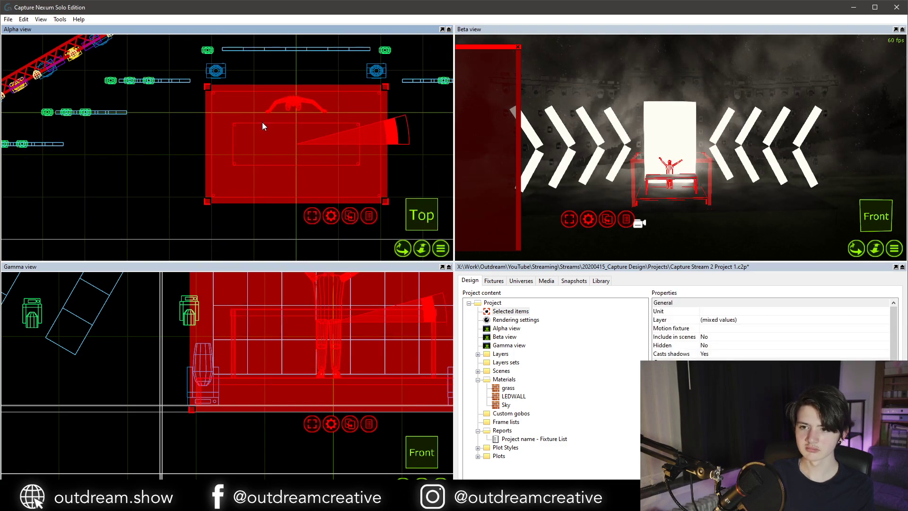
pyautogui.hotkey('ctrl', 't')
pyautogui.click(263, 124)
pyautogui.click(264, 131)
pyautogui.click(264, 131)
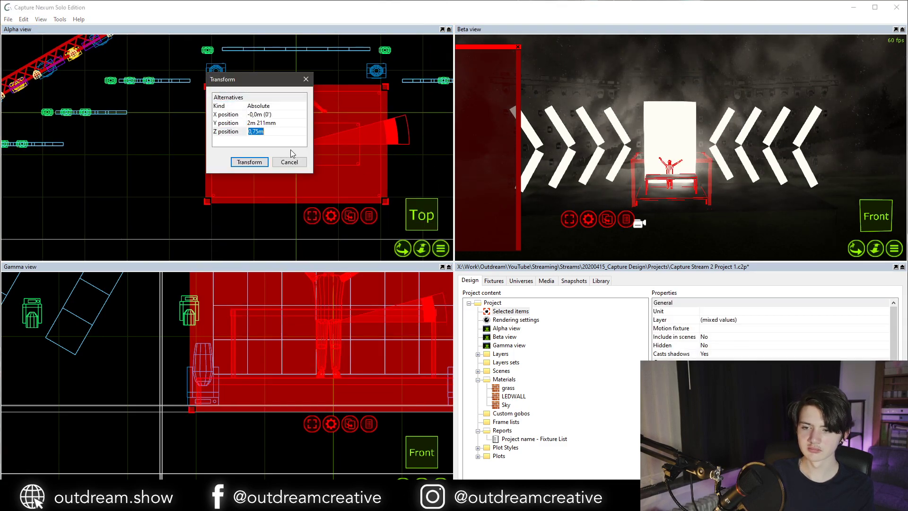
pyautogui.write('1')
pyautogui.write('m')
pyautogui.press('Return')
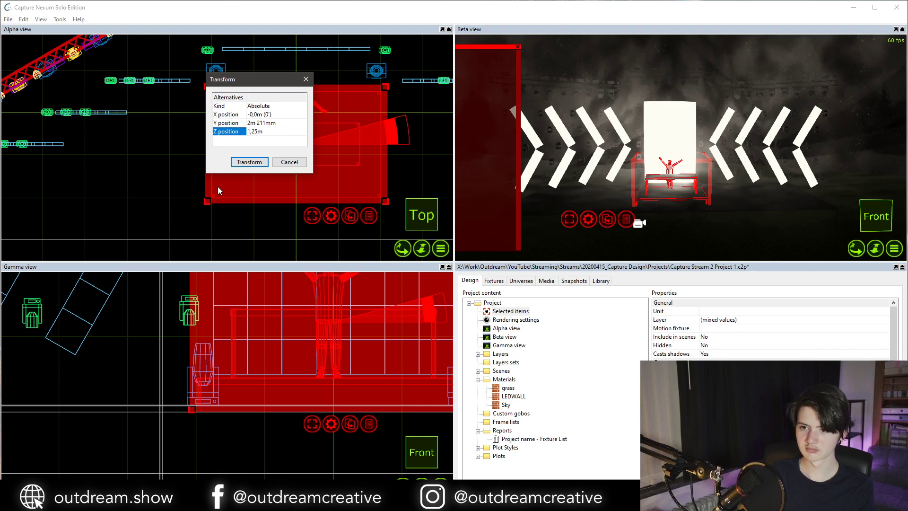
pyautogui.click(239, 162)
pyautogui.click(393, 95)
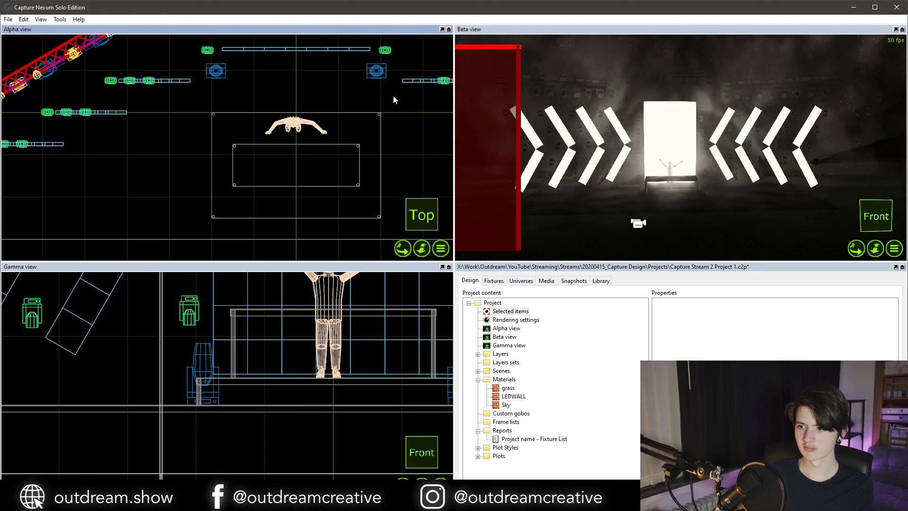
# Give both BMFL Washes behind the deck a slightly narrower zoom and a brighter, saturated red light.
pyautogui.click(355, 72)
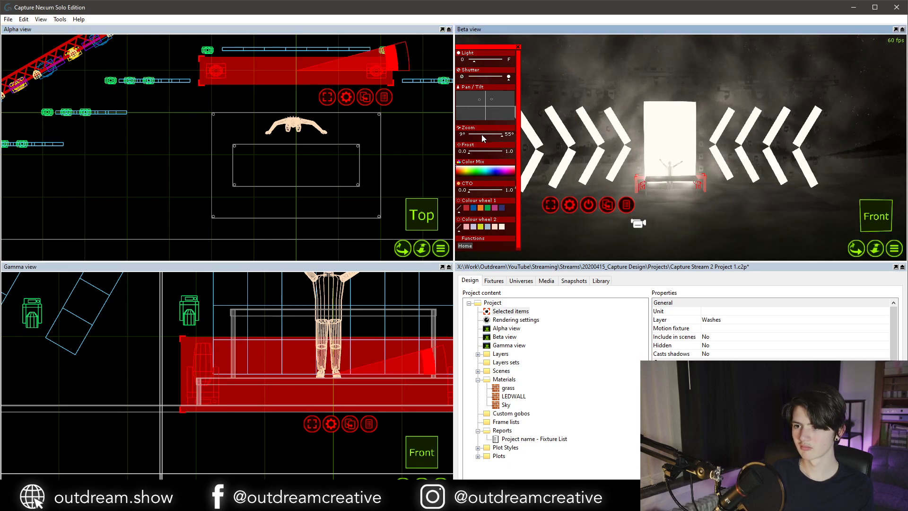
pyautogui.moveTo(482, 134); pyautogui.dragTo(498, 133)
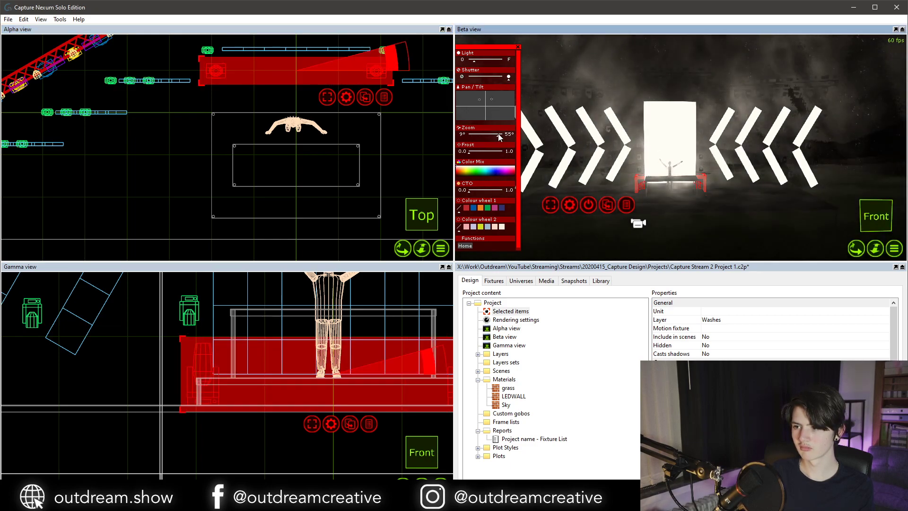
pyautogui.moveTo(503, 168); pyautogui.dragTo(518, 173)
pyautogui.click(480, 60)
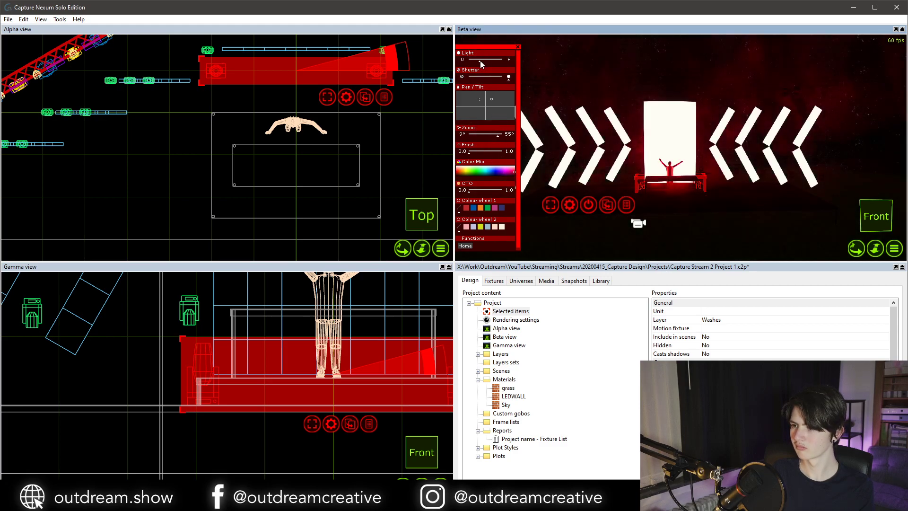
# Return both BMFL Washes to white light and lower their intensity.
pyautogui.scroll(5, 682, 163)
pyautogui.click(682, 163)
pyautogui.moveTo(682, 163)
pyautogui.mouseDown(button='middle')
pyautogui.moveTo(690, 163)
pyautogui.moveTo(673, 149)
pyautogui.mouseUp(button='middle')
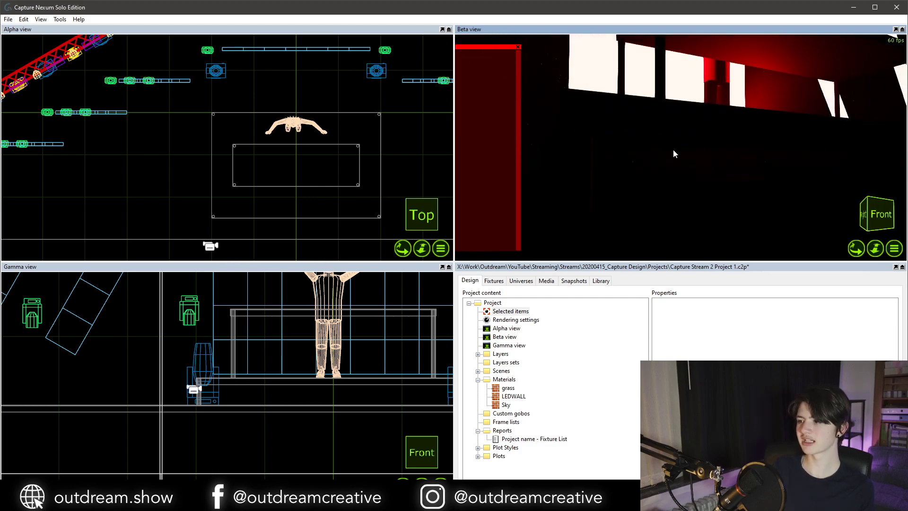
pyautogui.scroll(-4, 642, 188)
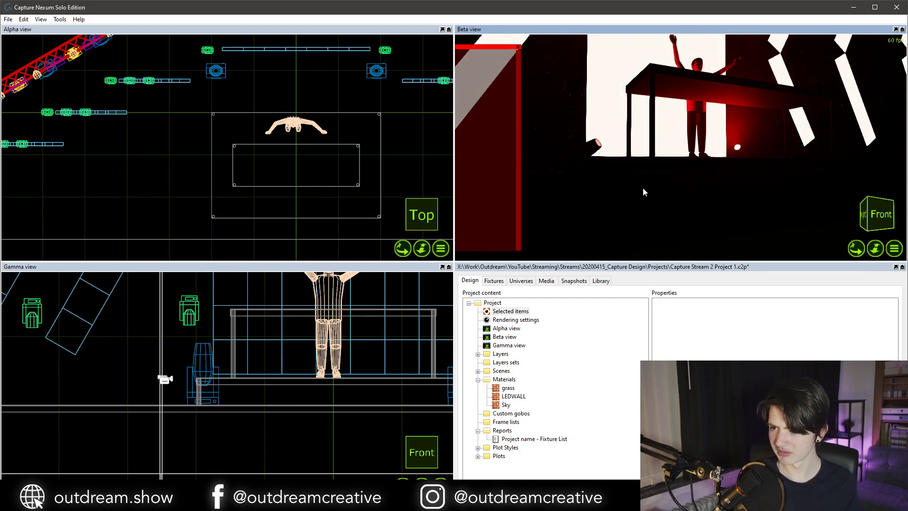
pyautogui.scroll(-3, 643, 188)
pyautogui.click(606, 163)
pyautogui.keyDown('shift'); pyautogui.click(376, 70); pyautogui.keyUp('shift')
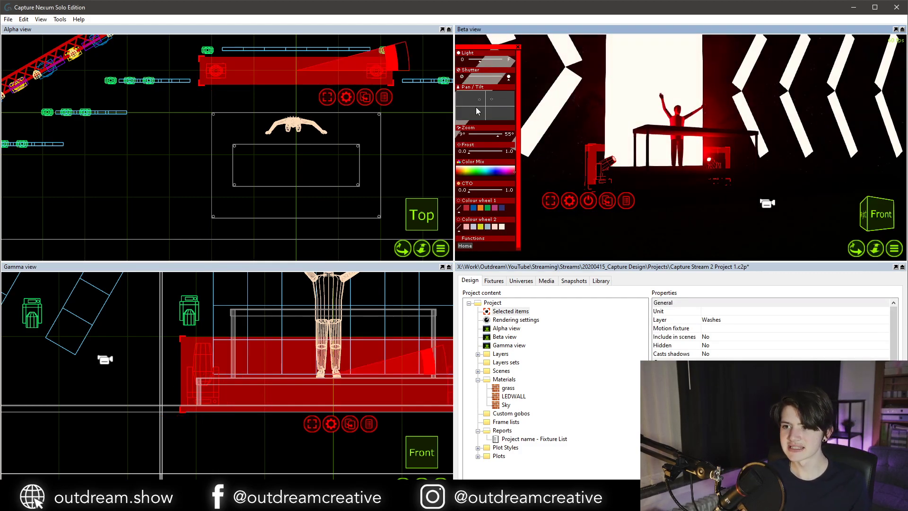
pyautogui.moveTo(463, 167); pyautogui.dragTo(444, 163)
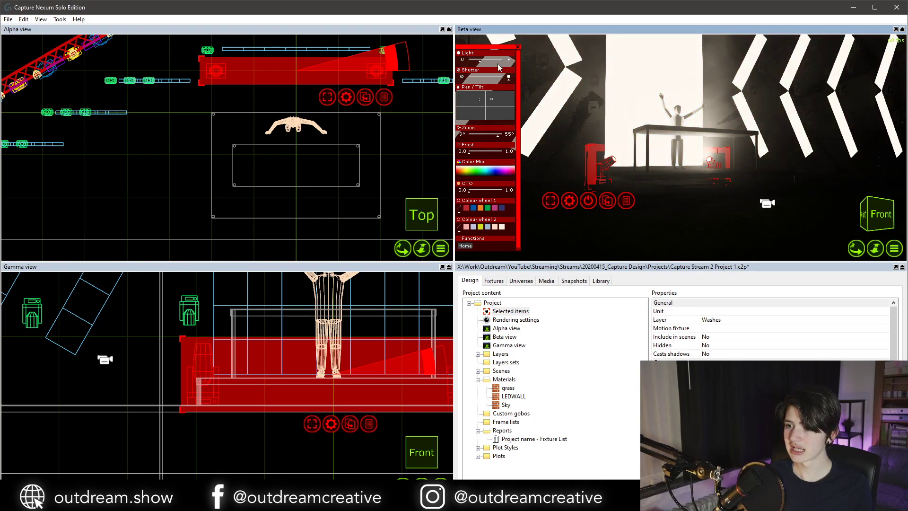
pyautogui.moveTo(479, 60); pyautogui.dragTo(474, 60)
pyautogui.press('Escape')
# Examine the stage from the front in wider Beta and Gamma views.
pyautogui.moveTo(601, 128); pyautogui.dragTo(584, 134, button='middle')
pyautogui.scroll(-4, 629, 123)
pyautogui.moveTo(643, 124); pyautogui.dragTo(626, 123, button='middle')
pyautogui.scroll(-8, 150, 347)
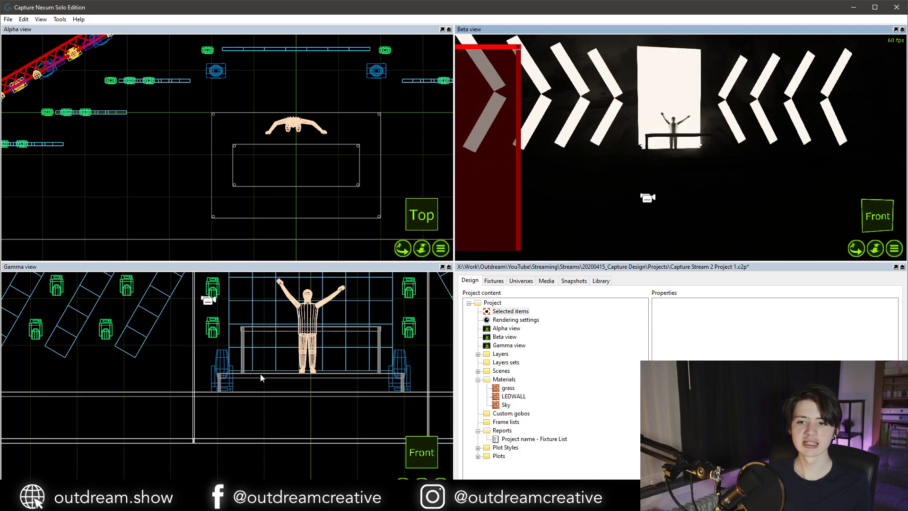
pyautogui.scroll(-4, 150, 348)
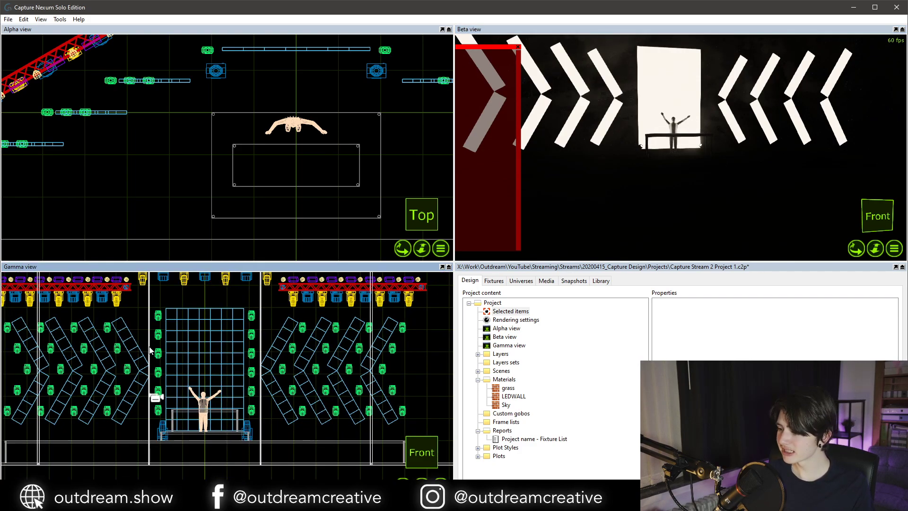
# Switch the Beta view from the live rendering to the shaded display, show the whole stage, and maximize that view.
pyautogui.scroll(-2, 147, 349)
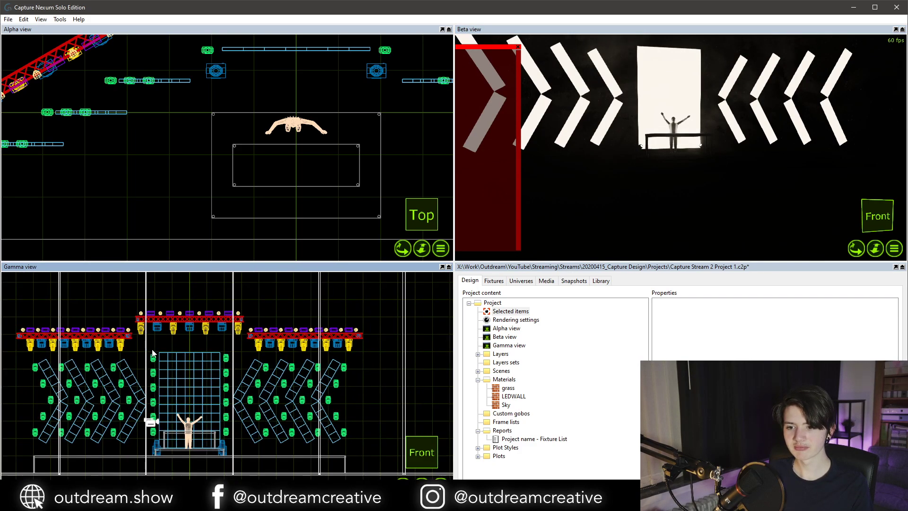
pyautogui.click(518, 47)
pyautogui.press('Tab')
pyautogui.moveTo(617, 81)
pyautogui.mouseDown(button='middle')
pyautogui.moveTo(634, 97)
pyautogui.moveTo(644, 84)
pyautogui.mouseUp(button='middle')
pyautogui.scroll(-3, 644, 86)
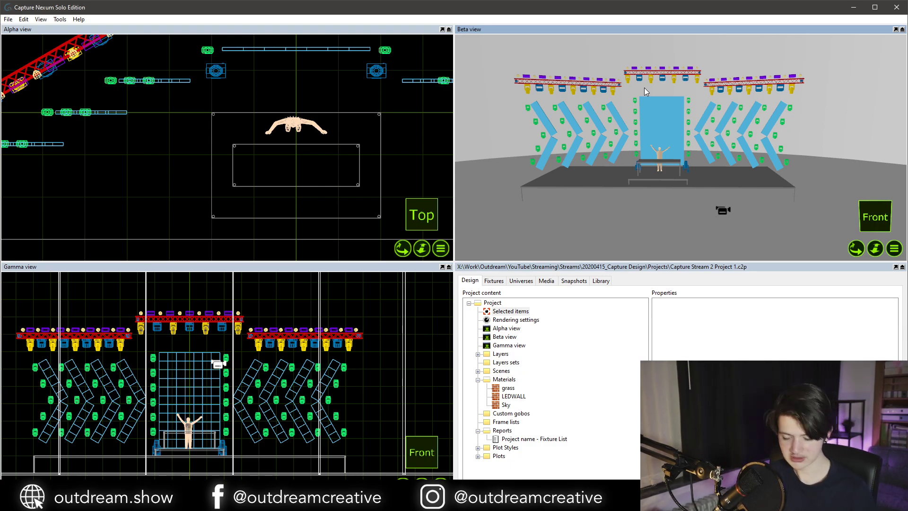
pyautogui.click(895, 29)
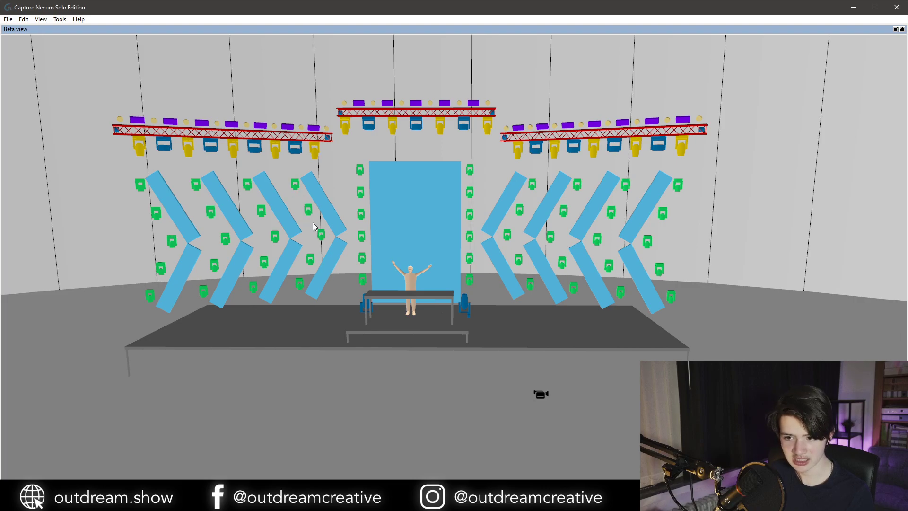
# Examine the overall stage and lighting rig from a distance, from the side and from the front in the Beta view.
pyautogui.scroll(-5, 313, 235)
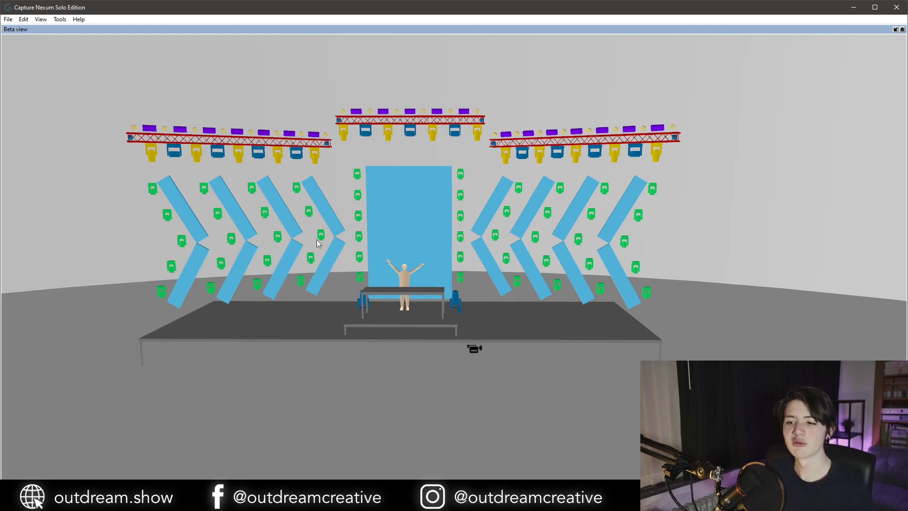
pyautogui.scroll(-3, 326, 245)
pyautogui.moveTo(328, 246); pyautogui.dragTo(339, 257, button='middle')
pyautogui.scroll(-4, 338, 256)
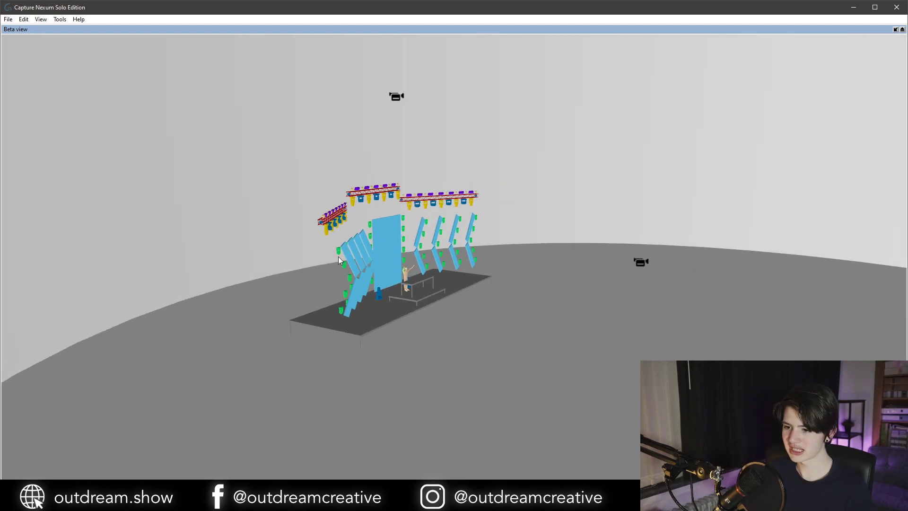
pyautogui.moveTo(438, 273); pyautogui.dragTo(457, 268, button='middle')
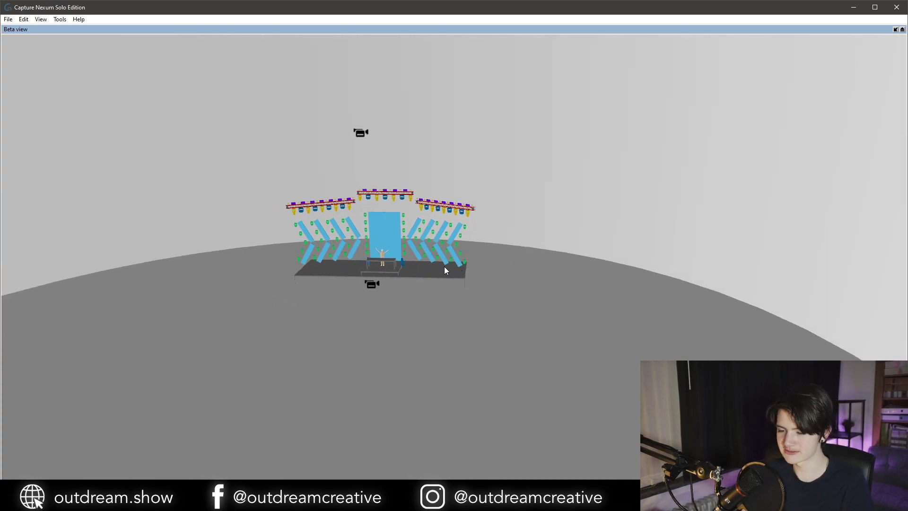
pyautogui.moveTo(373, 255); pyautogui.dragTo(401, 234, button='middle')
pyautogui.scroll(2, 412, 240)
pyautogui.scroll(1, 413, 240)
pyautogui.scroll(2, 400, 235)
pyautogui.scroll(1, 399, 234)
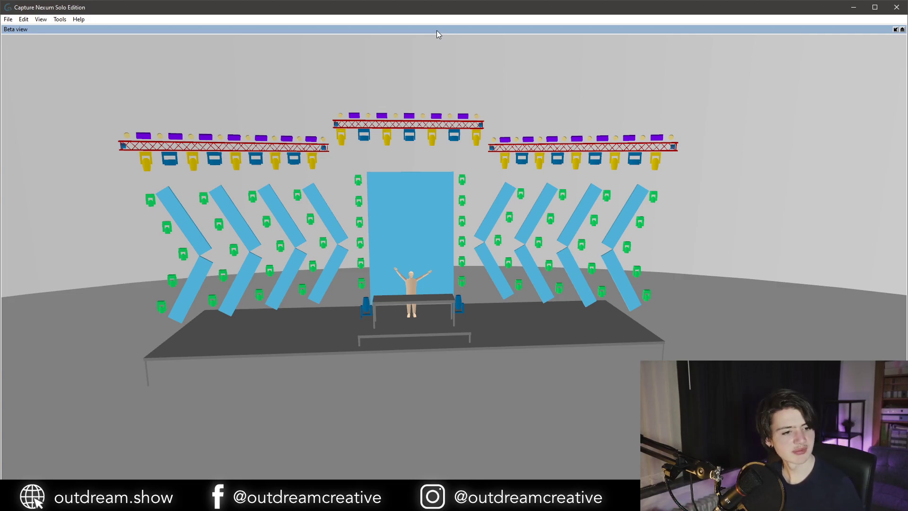
# Inspect the stage from low front angles in wireframe, and return the Beta view to the shaded display.
pyautogui.moveTo(586, 303); pyautogui.dragTo(634, 174, button='middle')
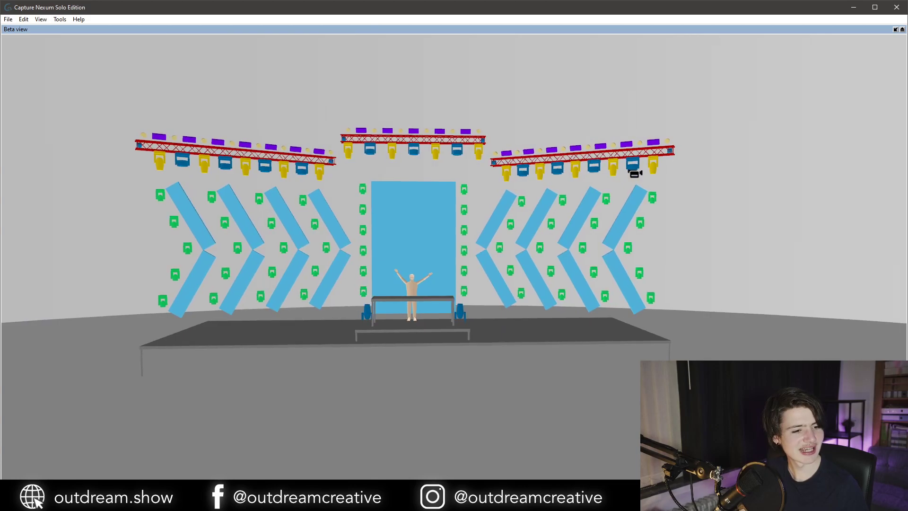
pyautogui.press('l')
pyautogui.moveTo(504, 221); pyautogui.dragTo(567, 220, button='middle')
pyautogui.press('F2')
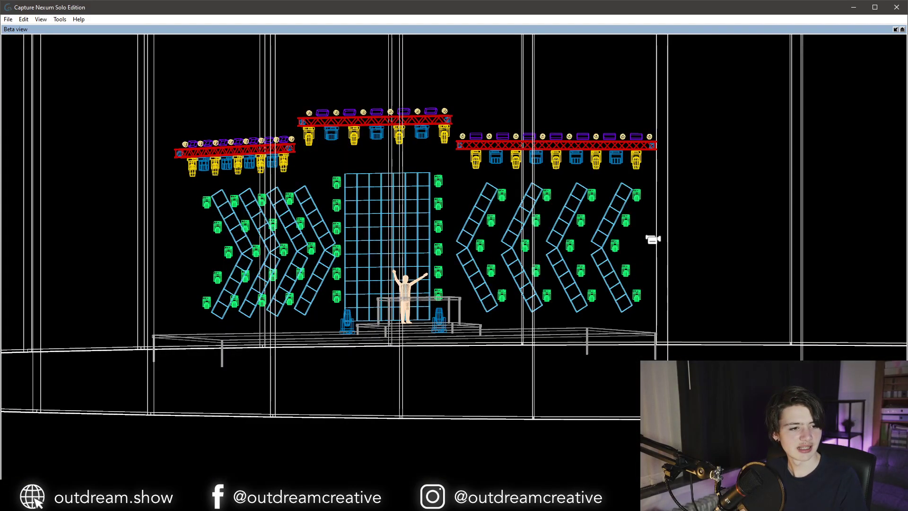
pyautogui.press('F3')
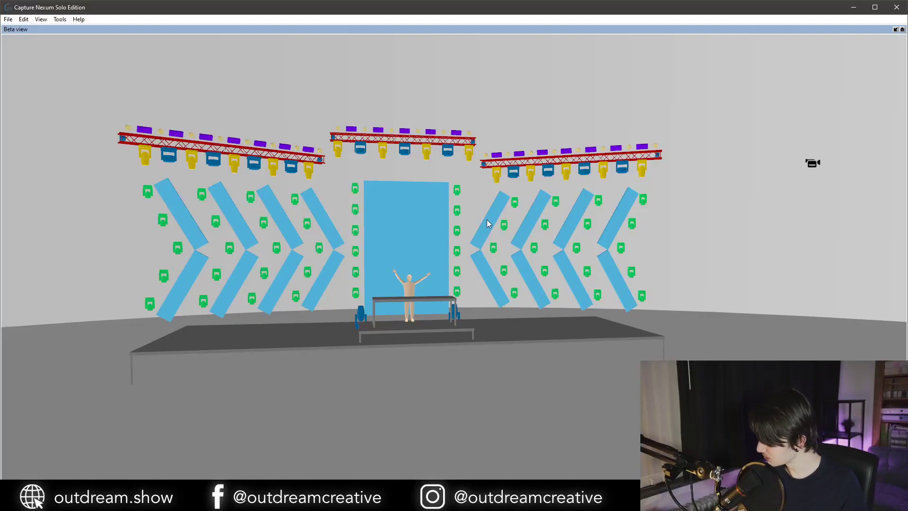